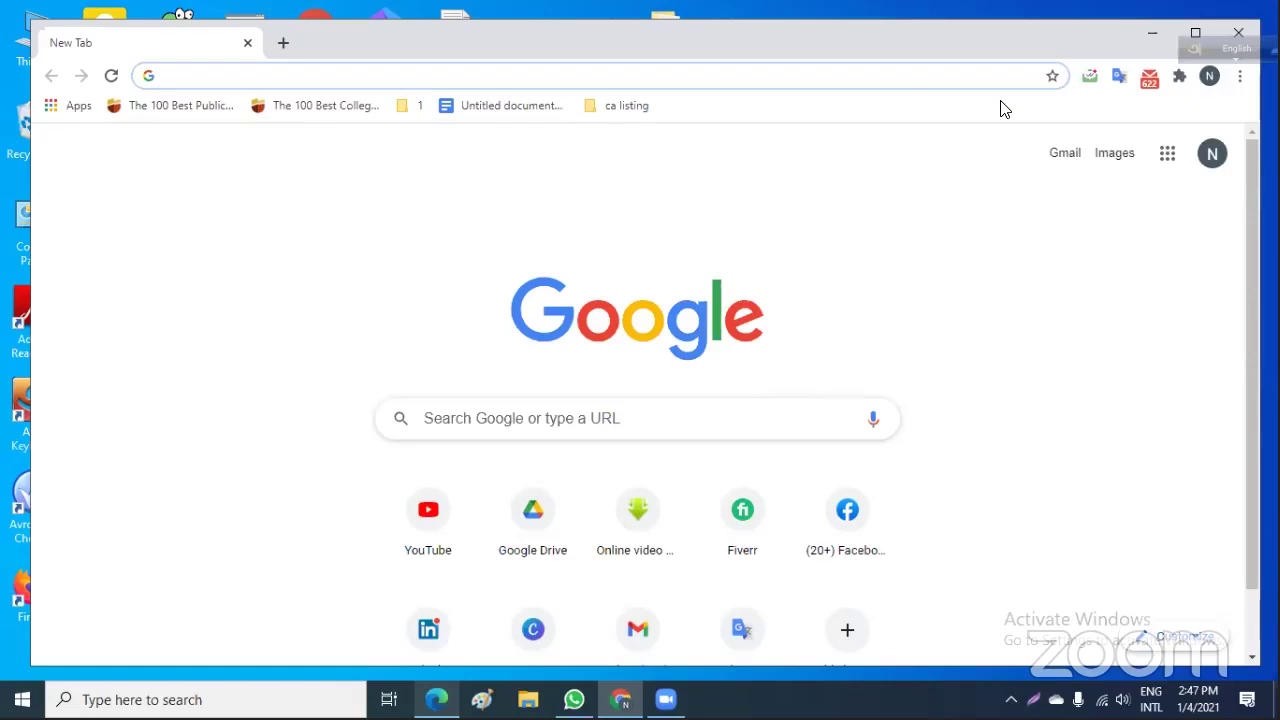
Open facebook.com/adsmanager in the browser.
click(172, 36)
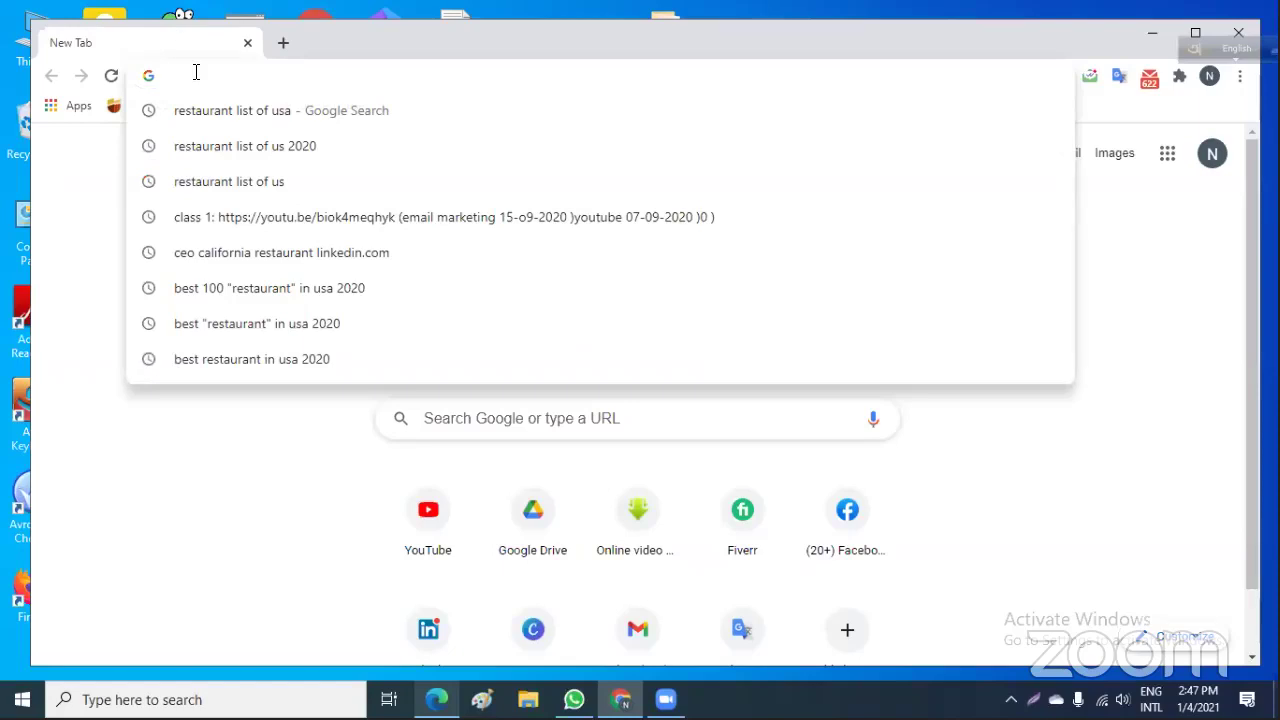
text(faceboo.)
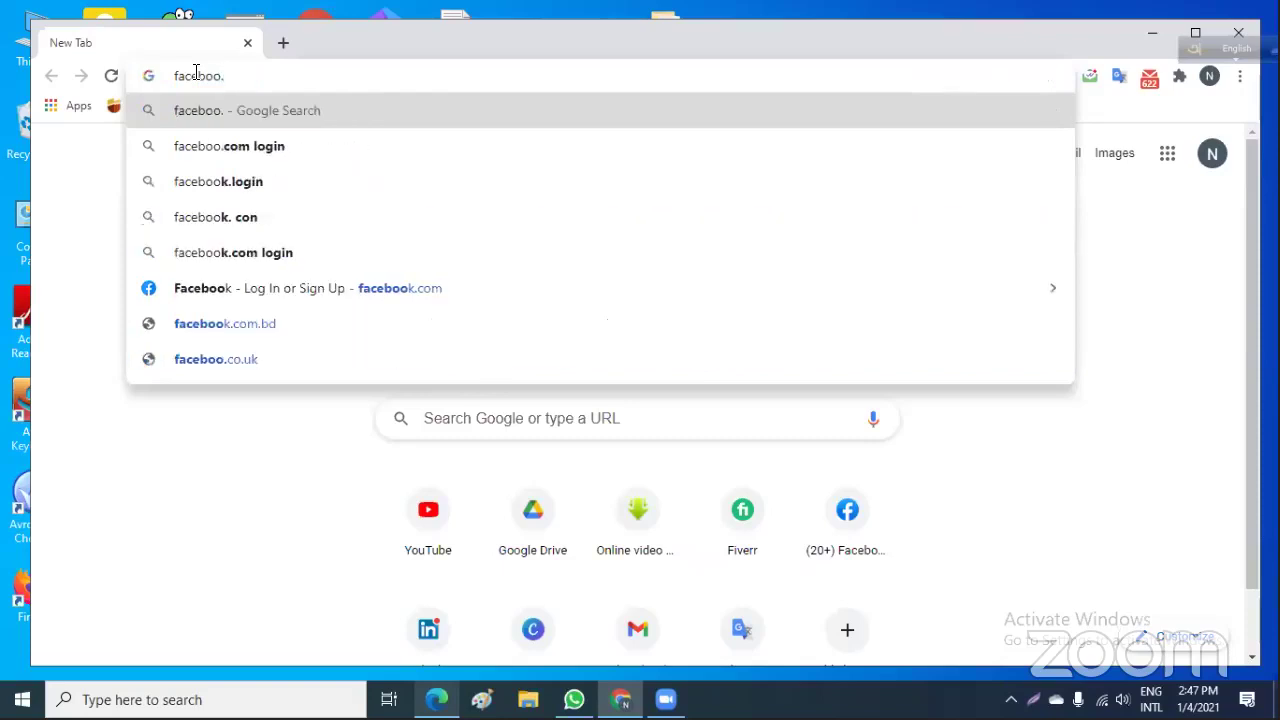
key(BackSpace)
text(k)
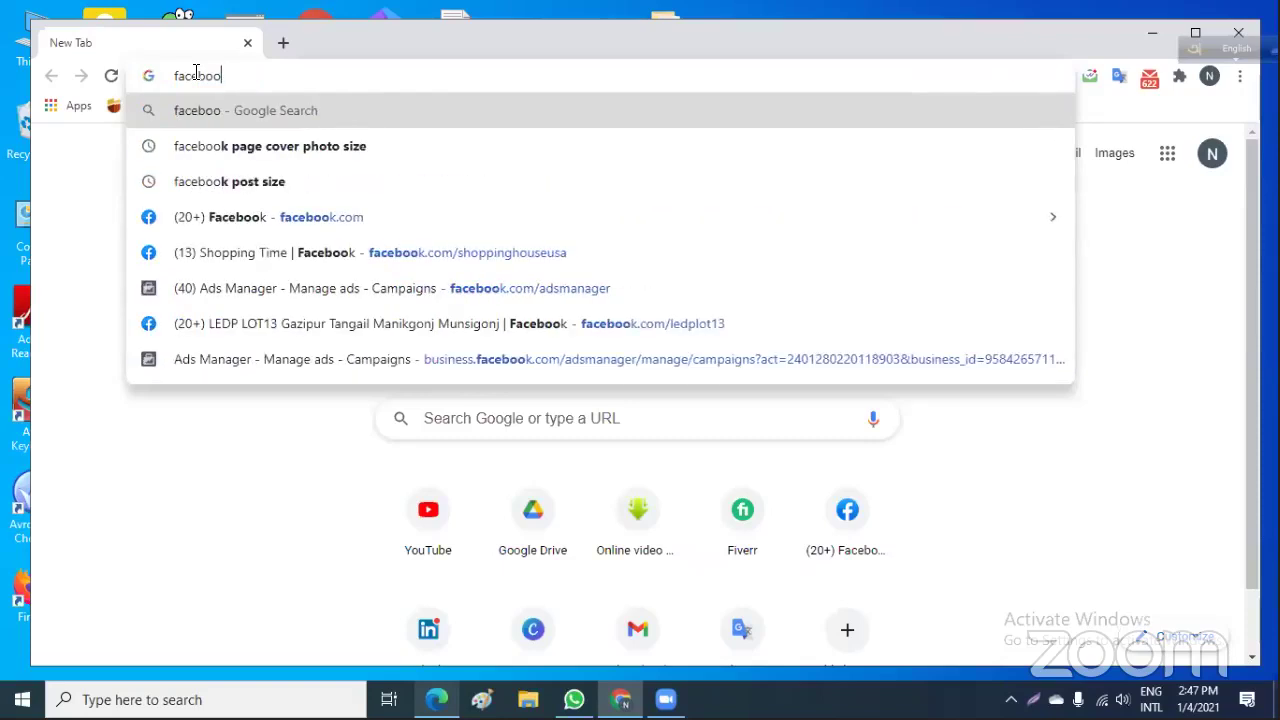
text(.comj)
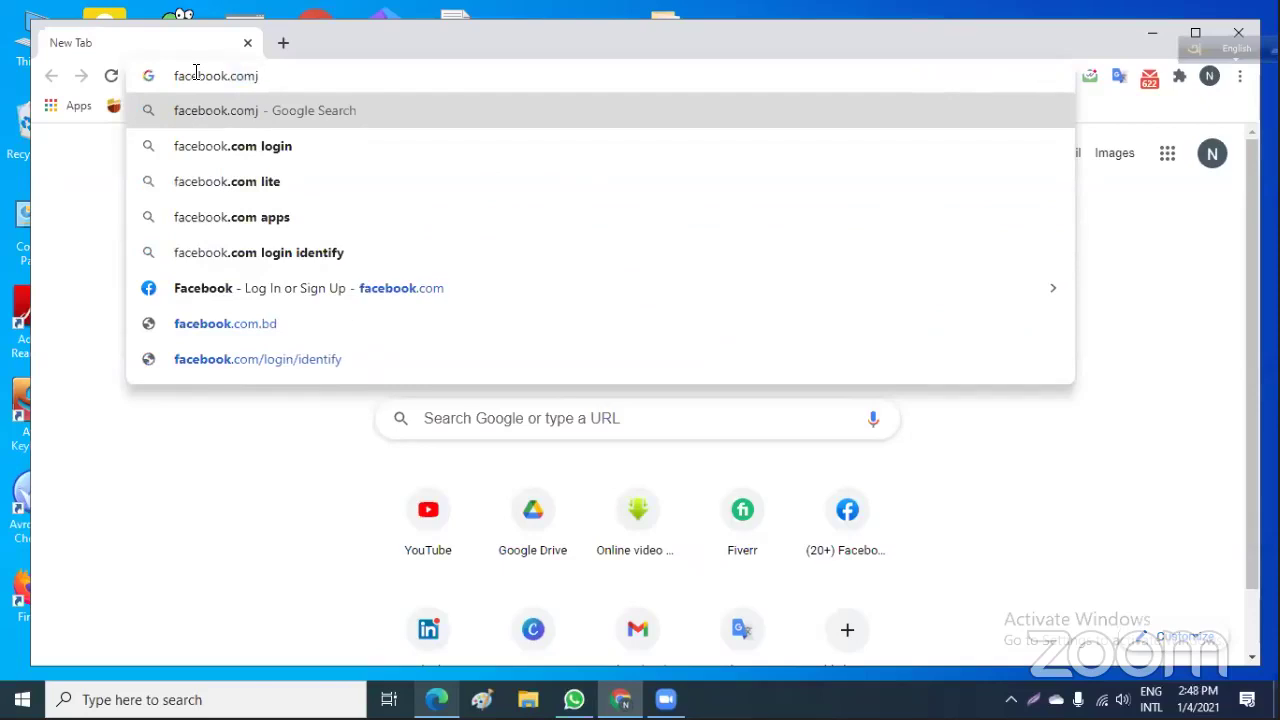
key(BackSpace)
text(/)
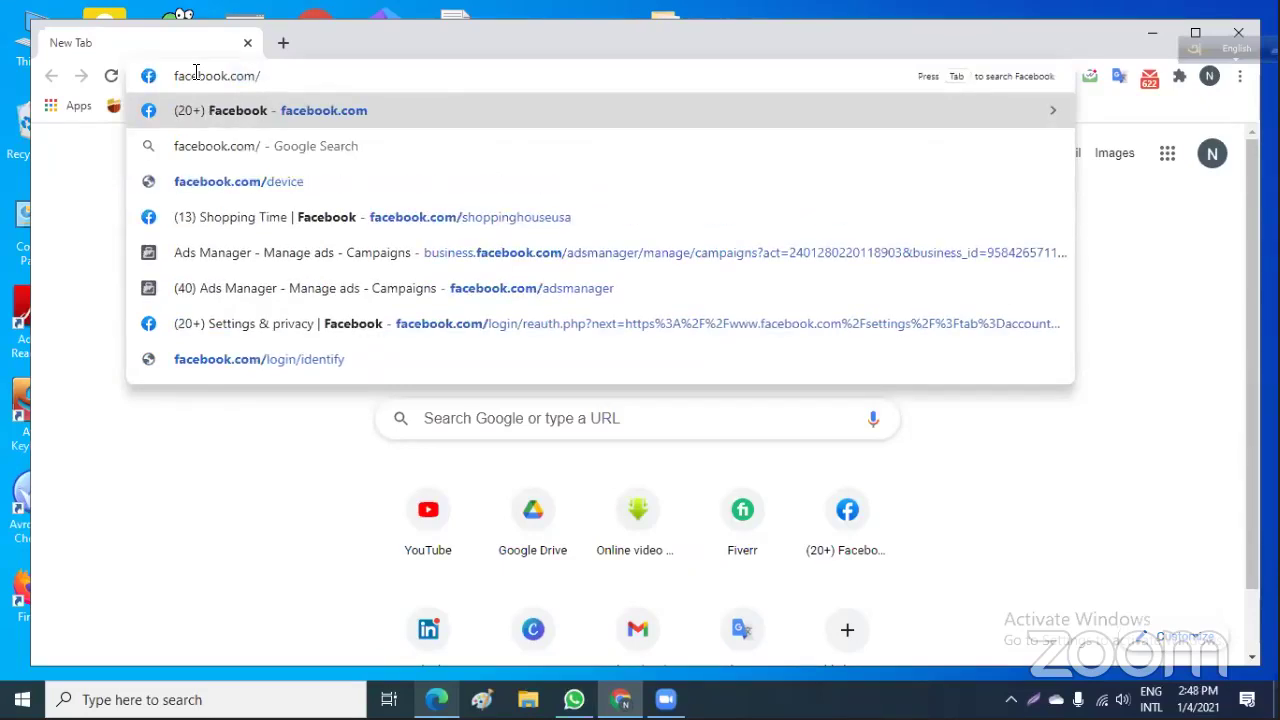
text(a)
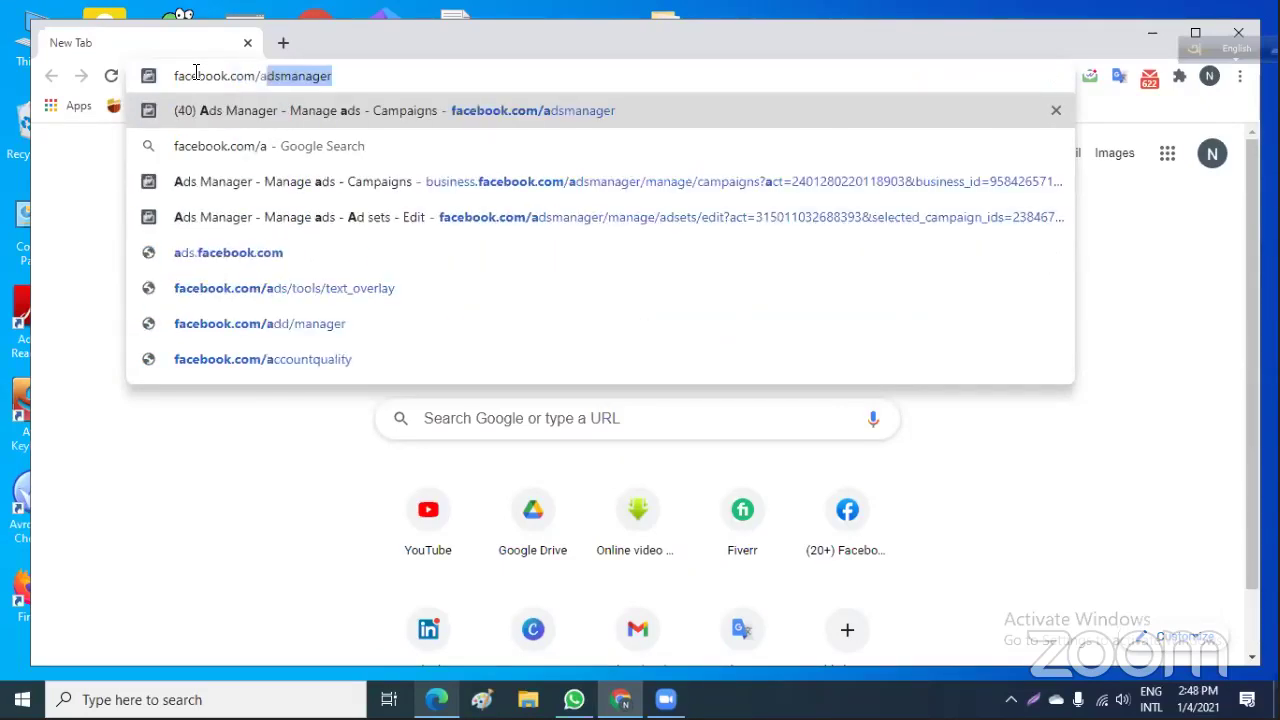
key(Return)
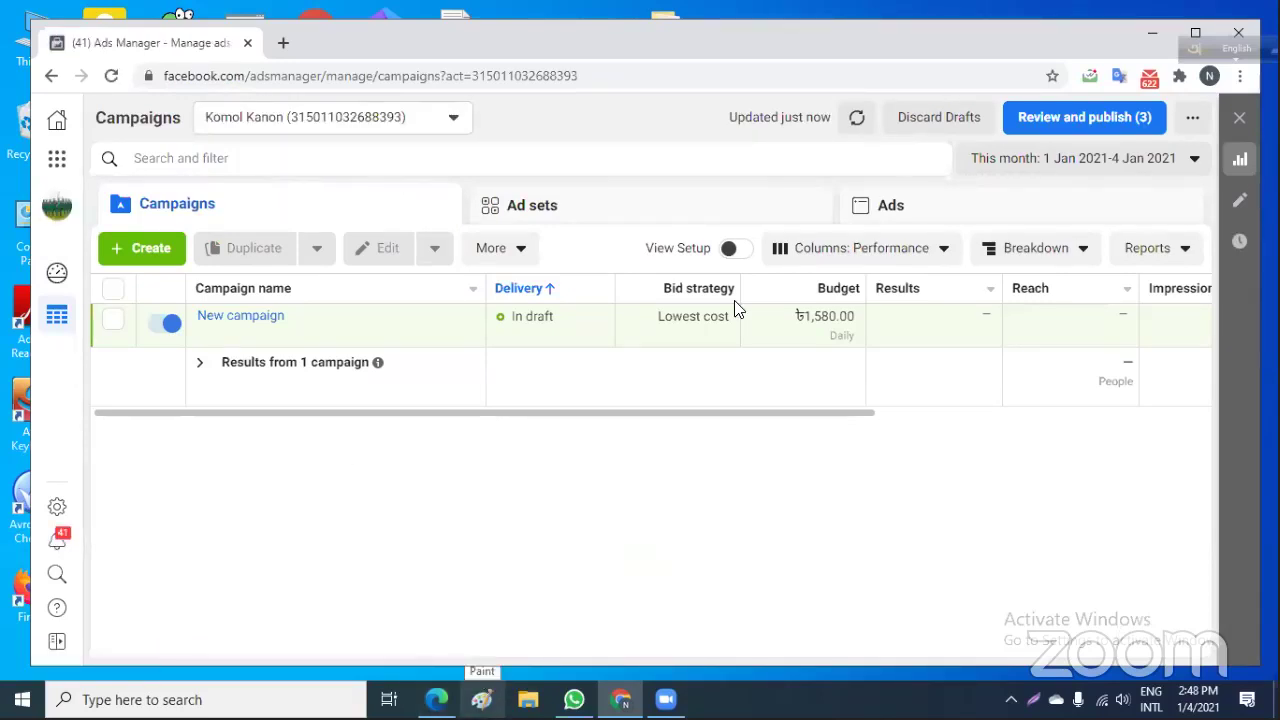
Expand the ad account list to examine all available accounts, and close it without switching.
click(453, 120)
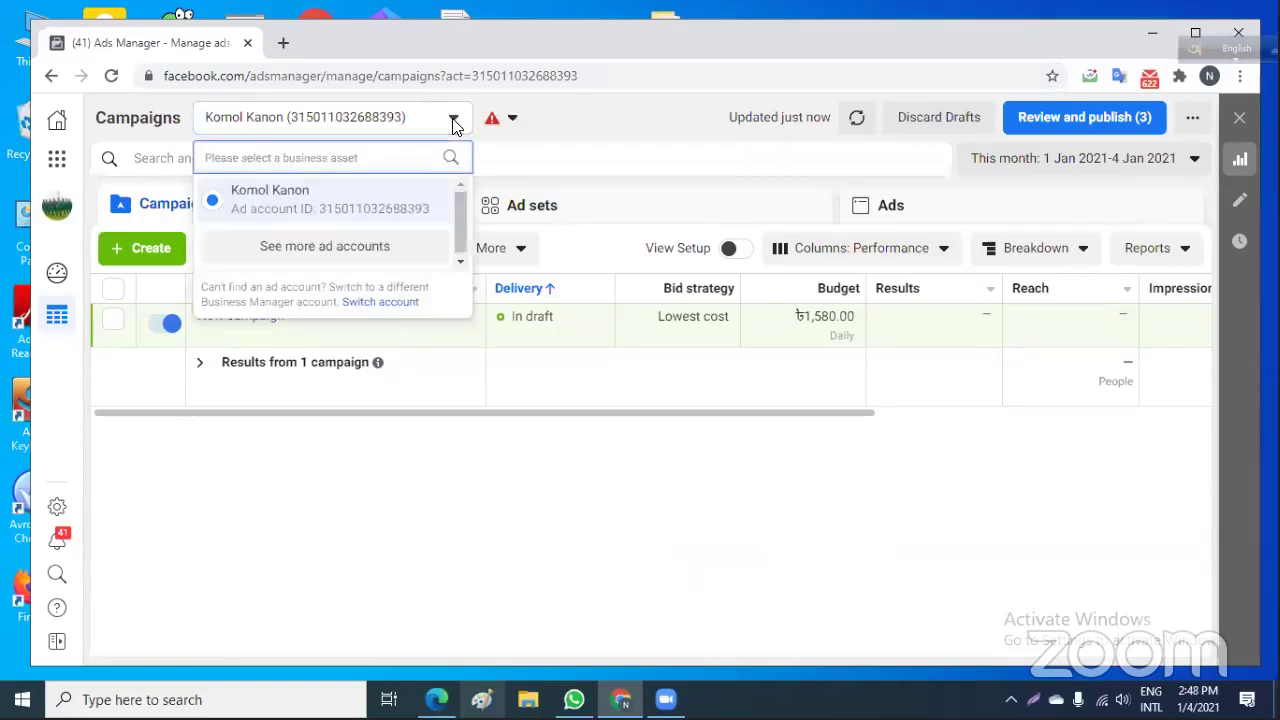
click(374, 248)
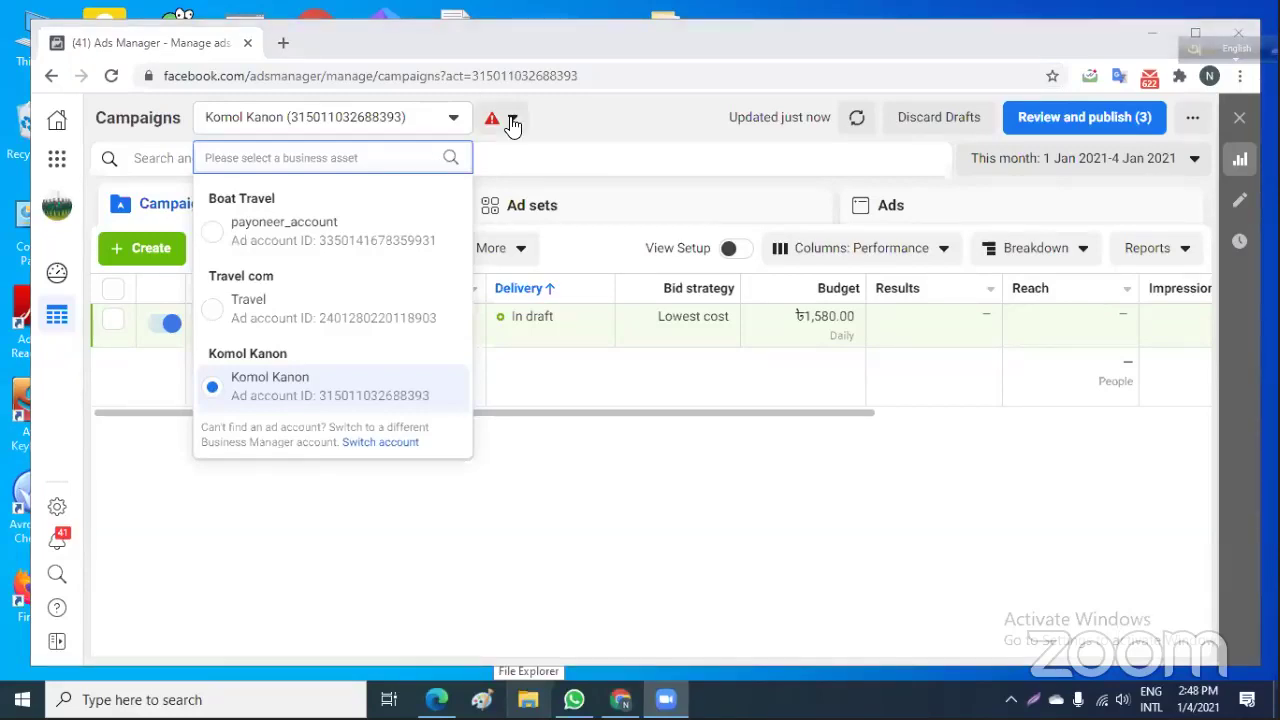
click(597, 117)
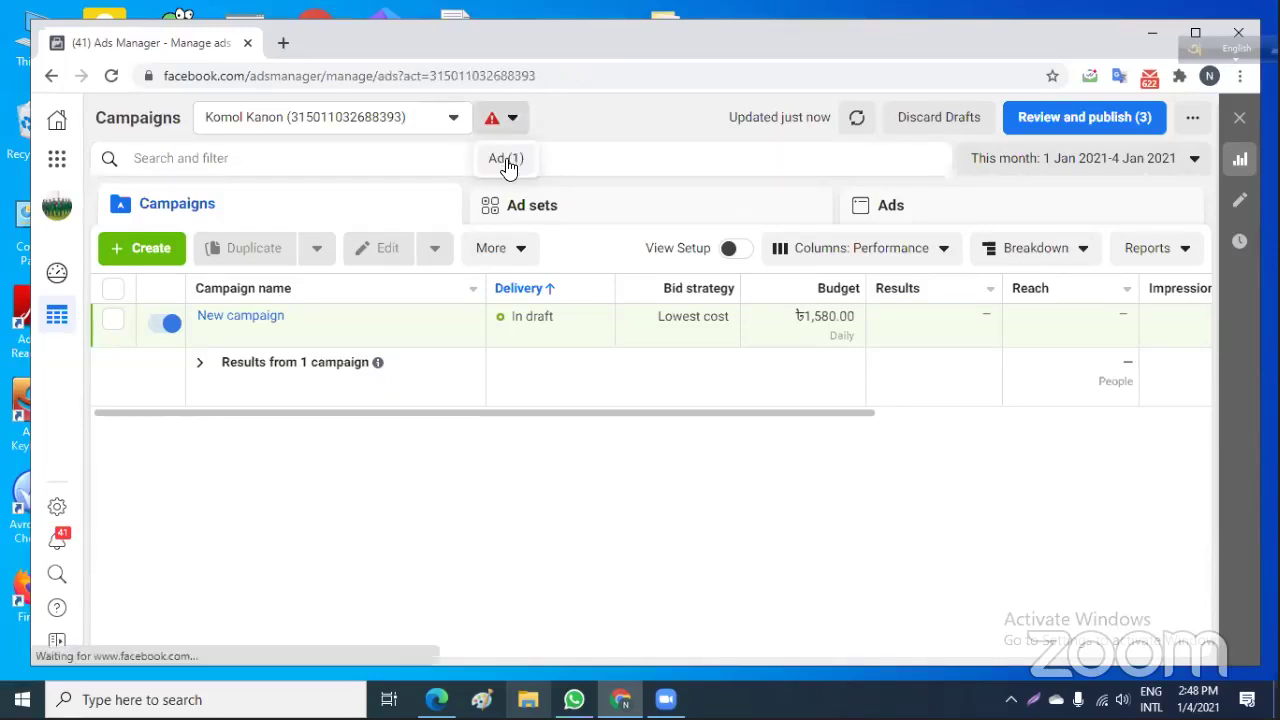
Open the ad flagged with a setup error in its editor, examine the error, and return to the ads list.
click(503, 158)
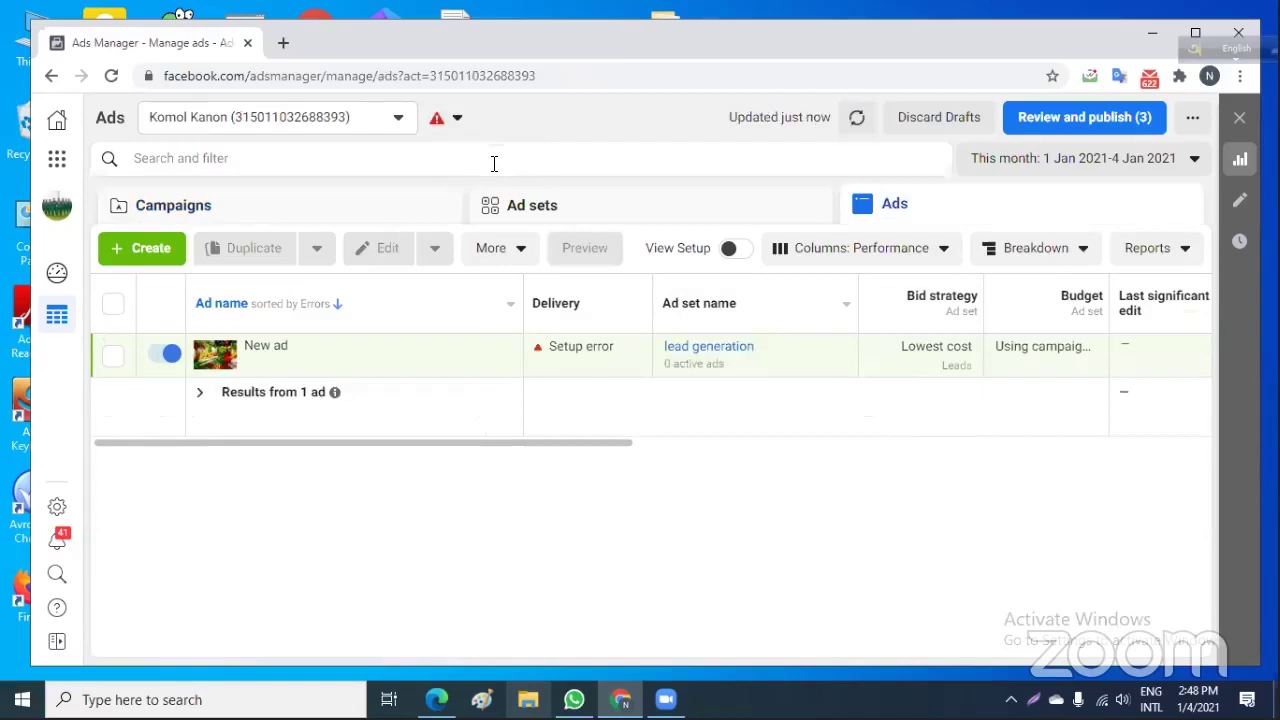
mouse_move(535, 349)
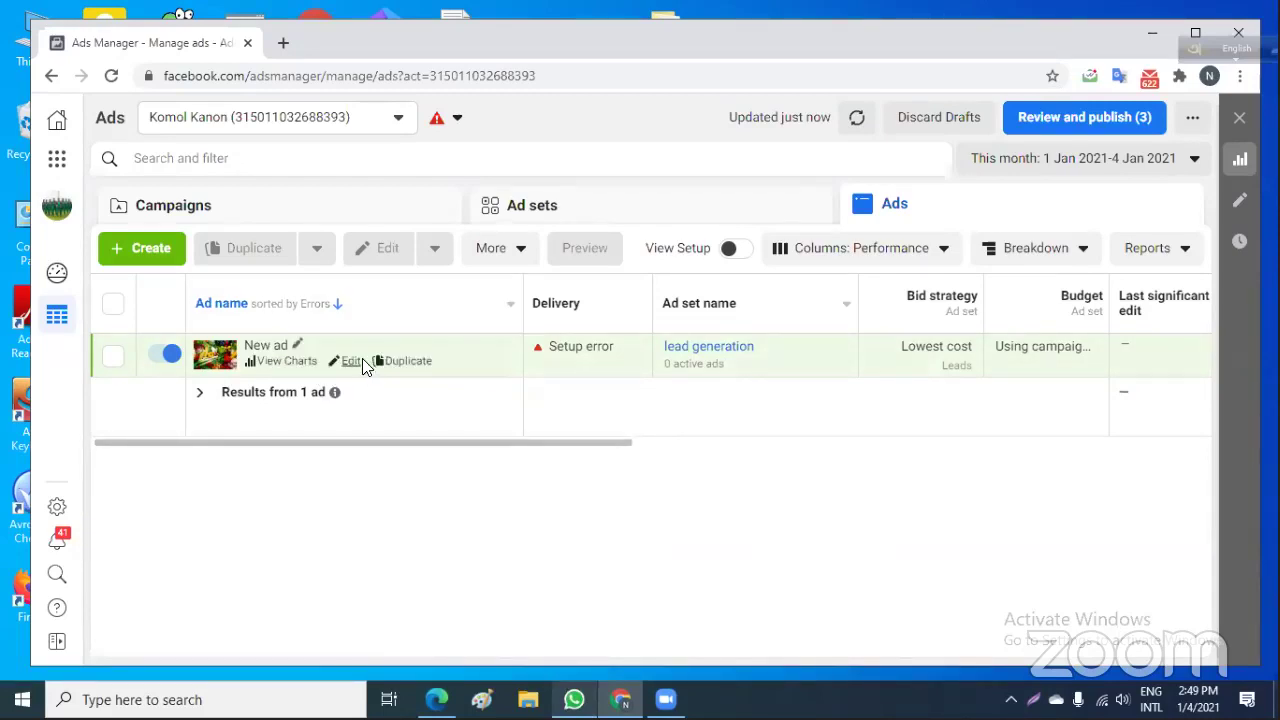
click(350, 364)
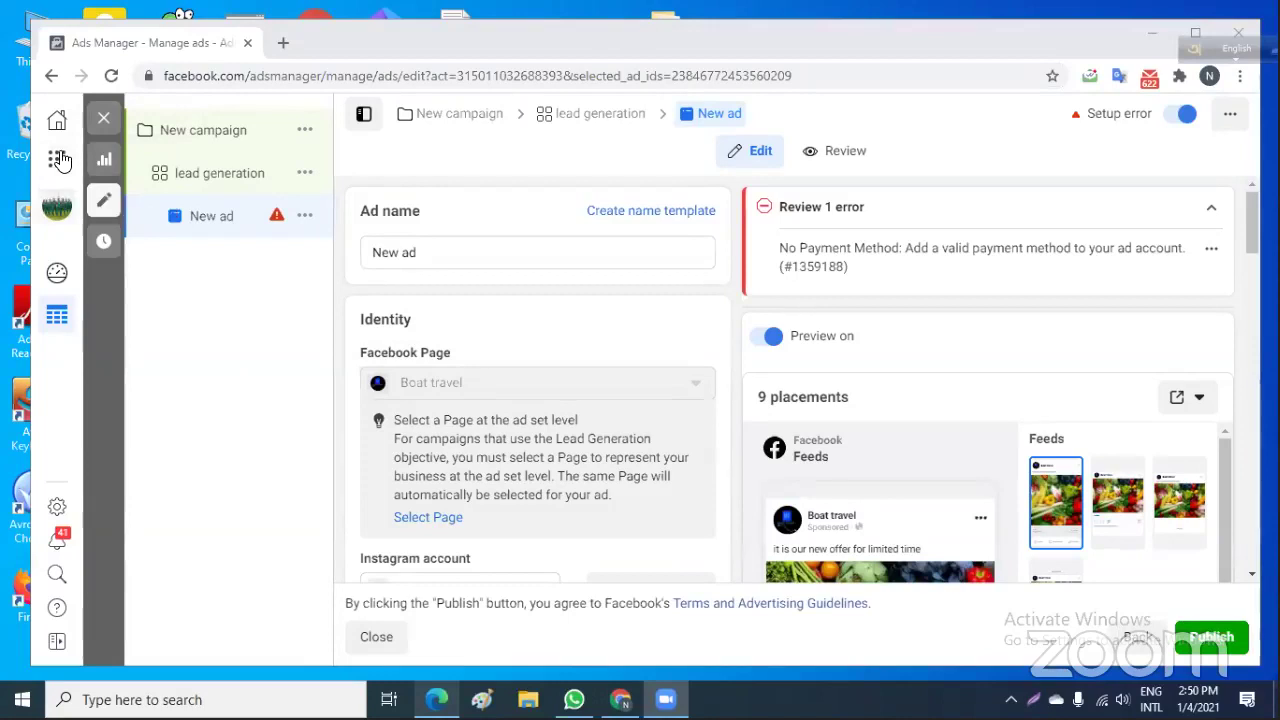
click(54, 80)
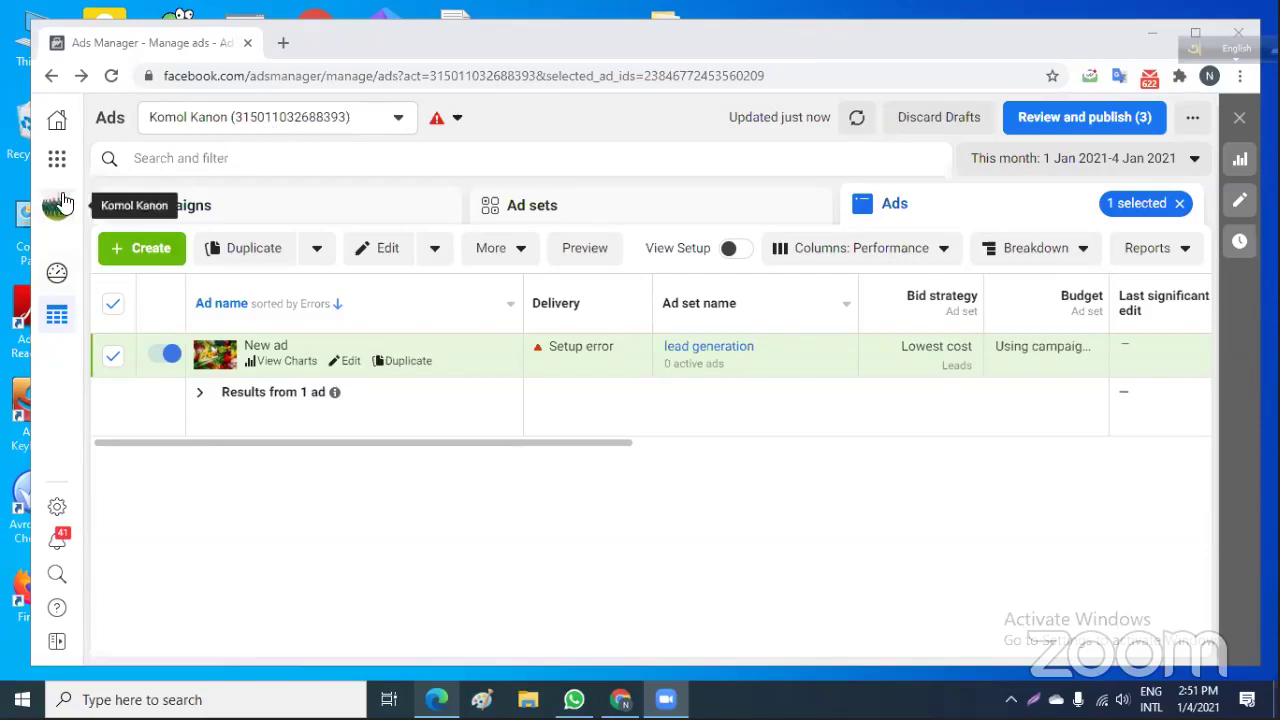
Start a new campaign with the Messages objective and expand its optional naming fields.
click(148, 252)
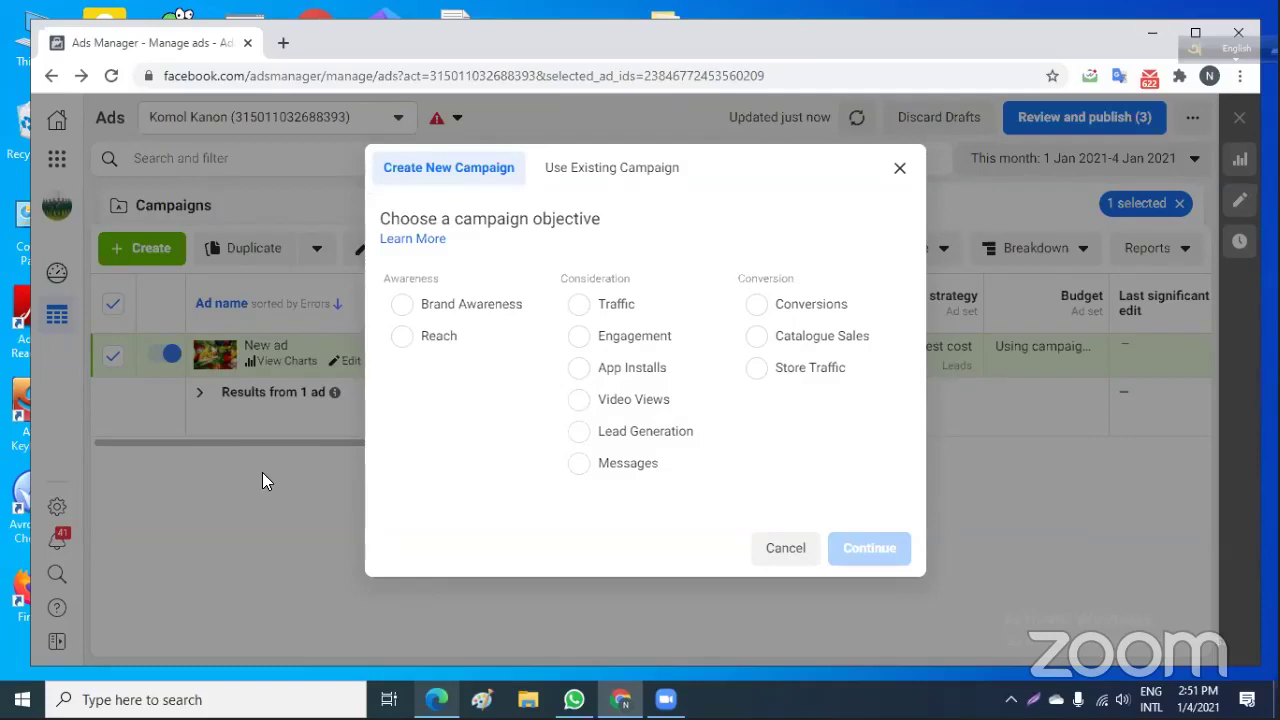
click(578, 464)
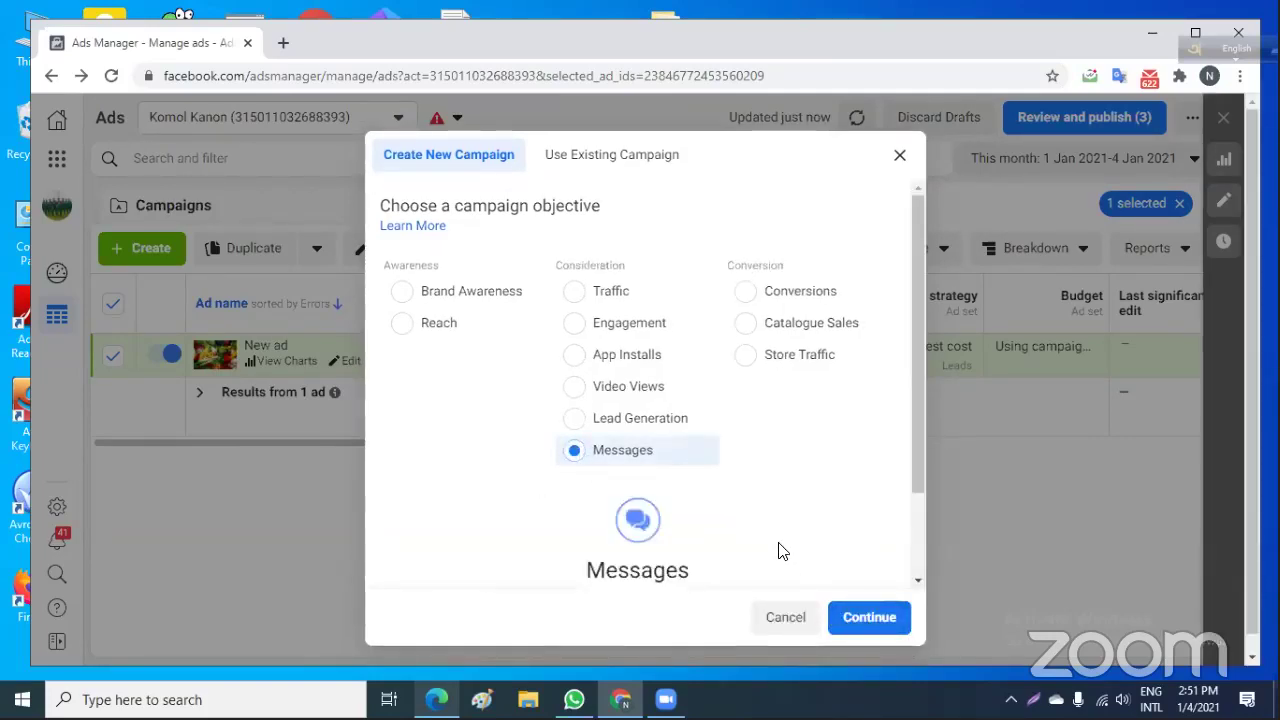
scroll(782, 551, down, 2)
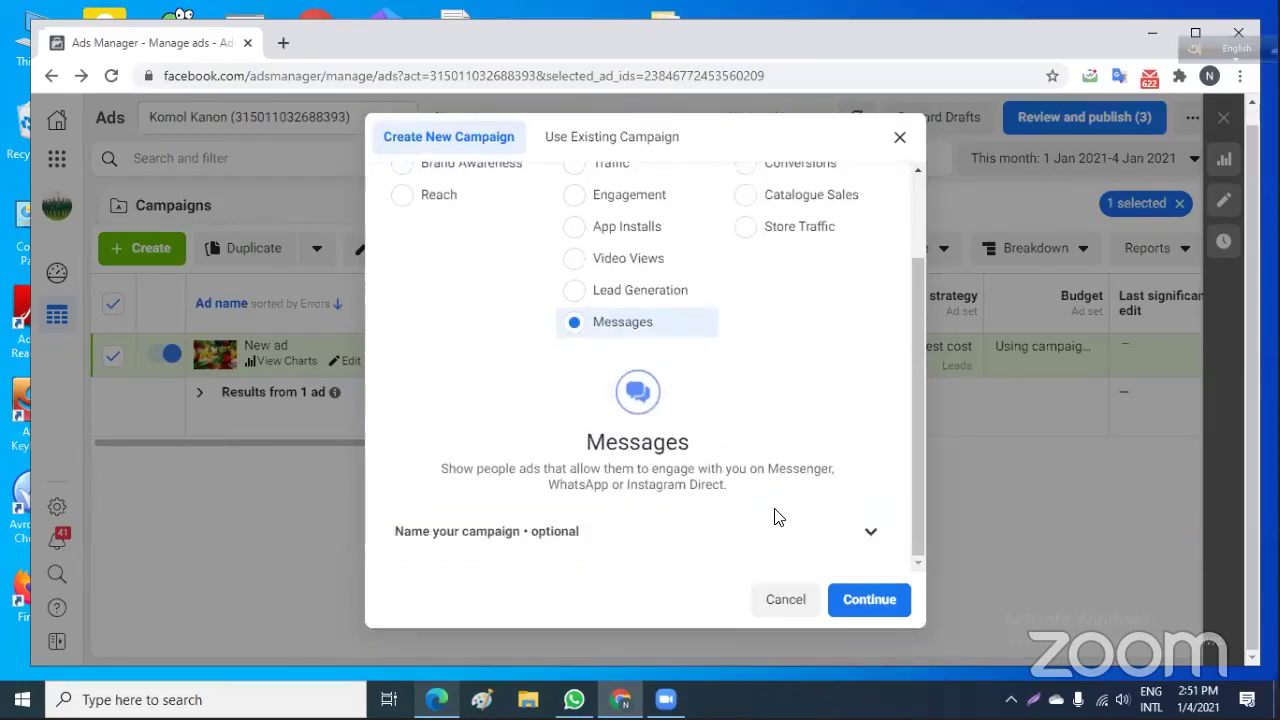
click(851, 537)
scroll(726, 432, down, 3)
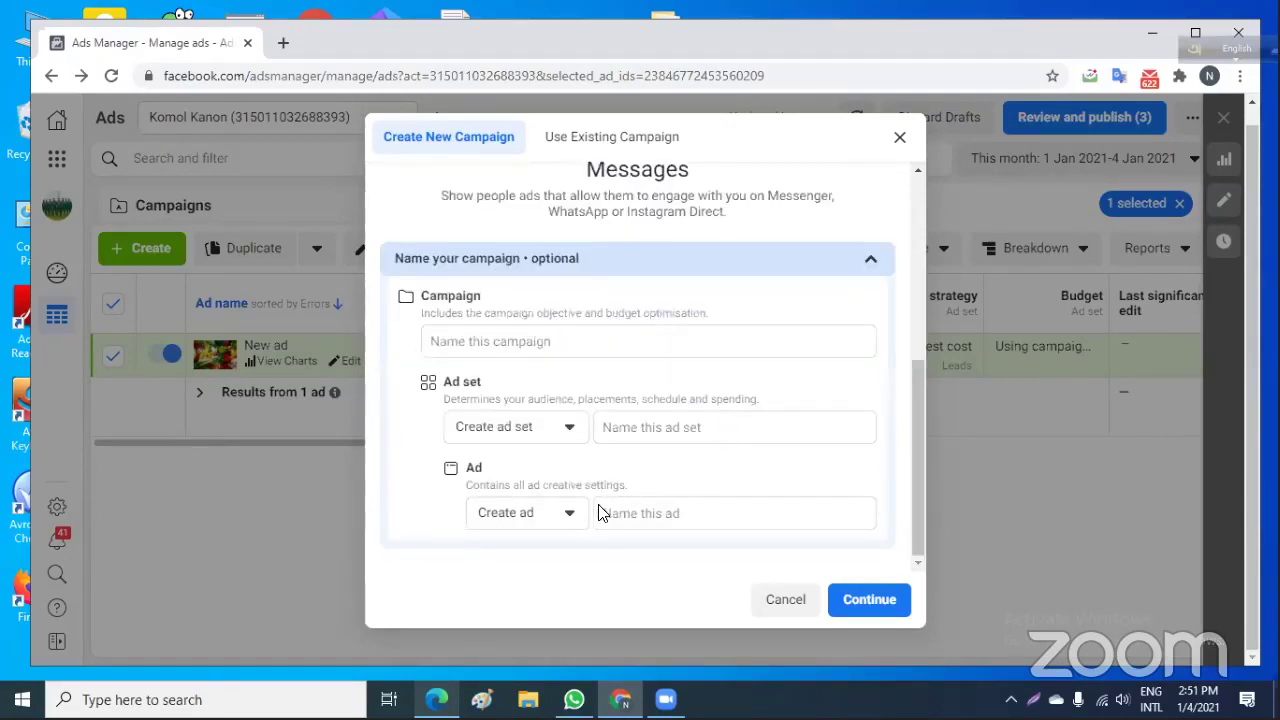
click(528, 343)
click(528, 343)
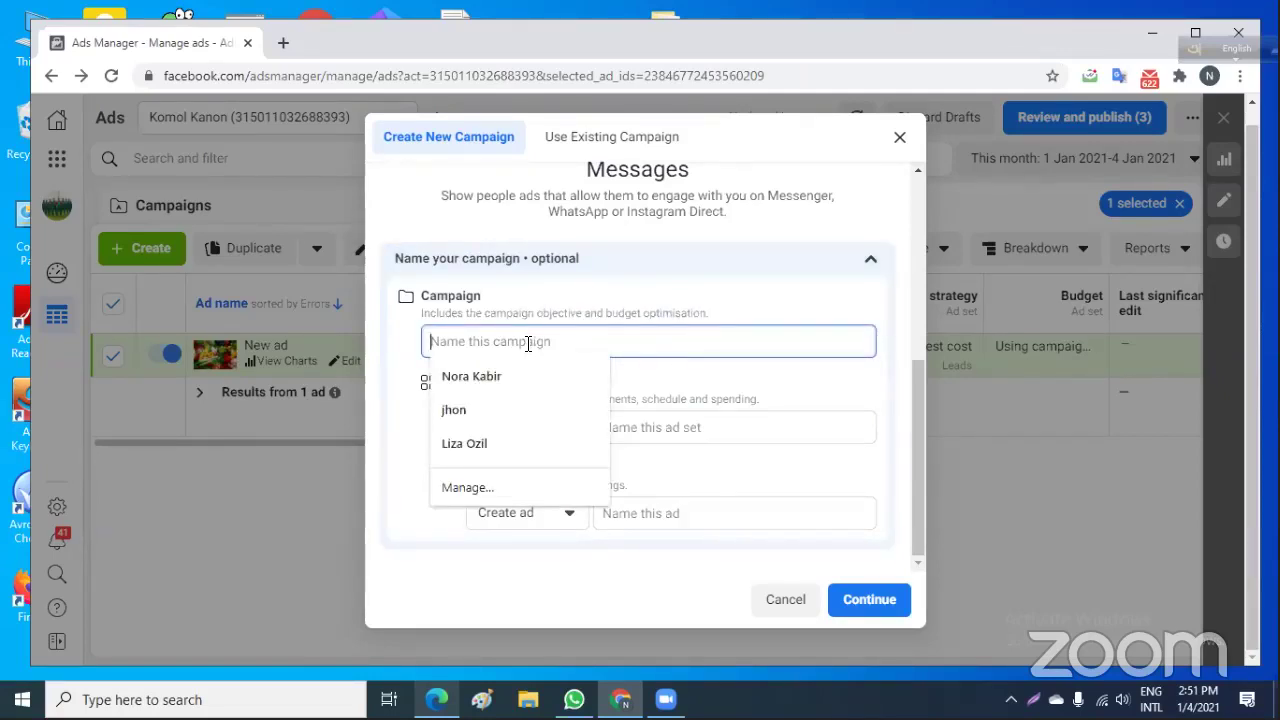
text(me)
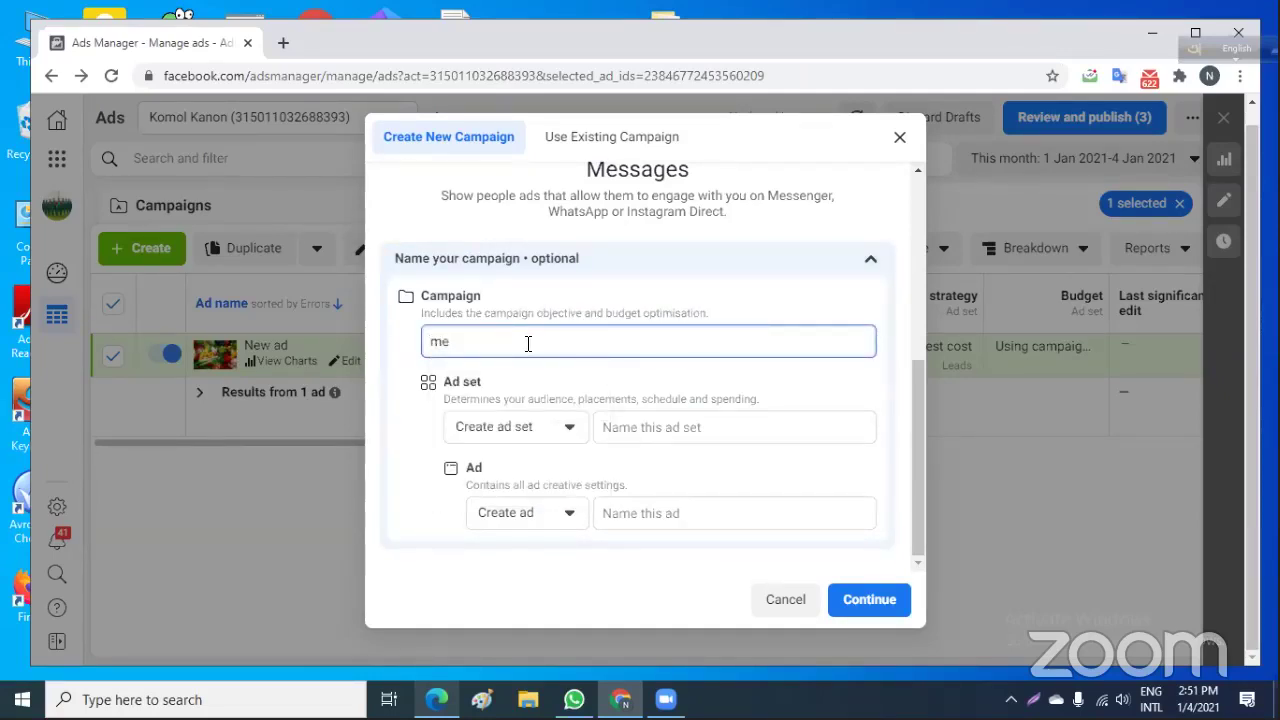
text(ssage)
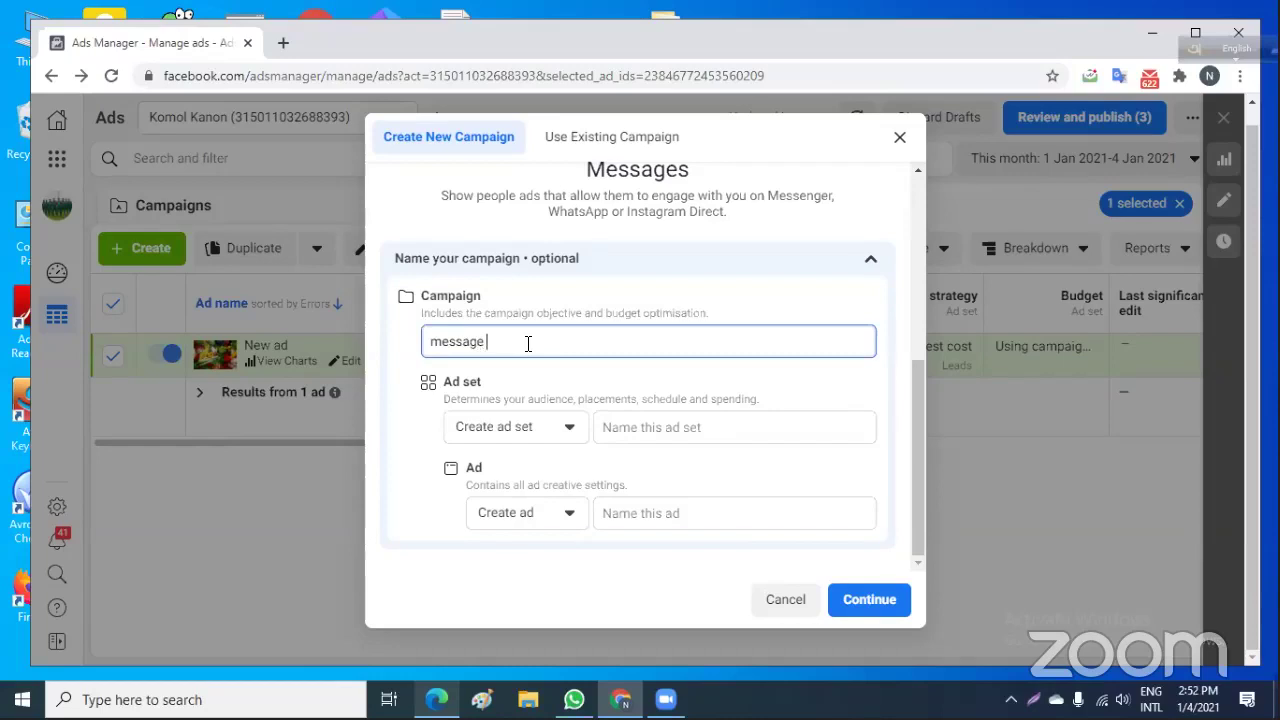
key(ctrl+a)
key(BackSpace)
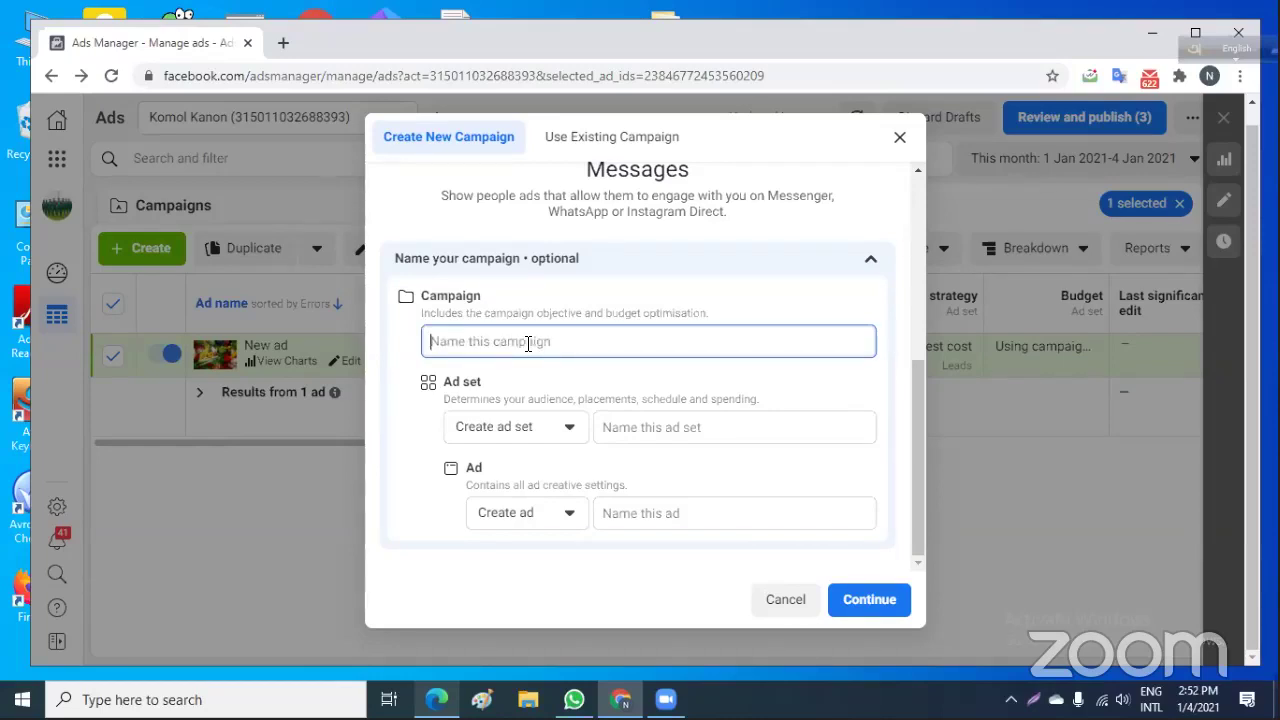
text(D)
key(BackSpace)
Name the campaign "SMS campaign" and its ad set "first ad".
text(SMS cam)
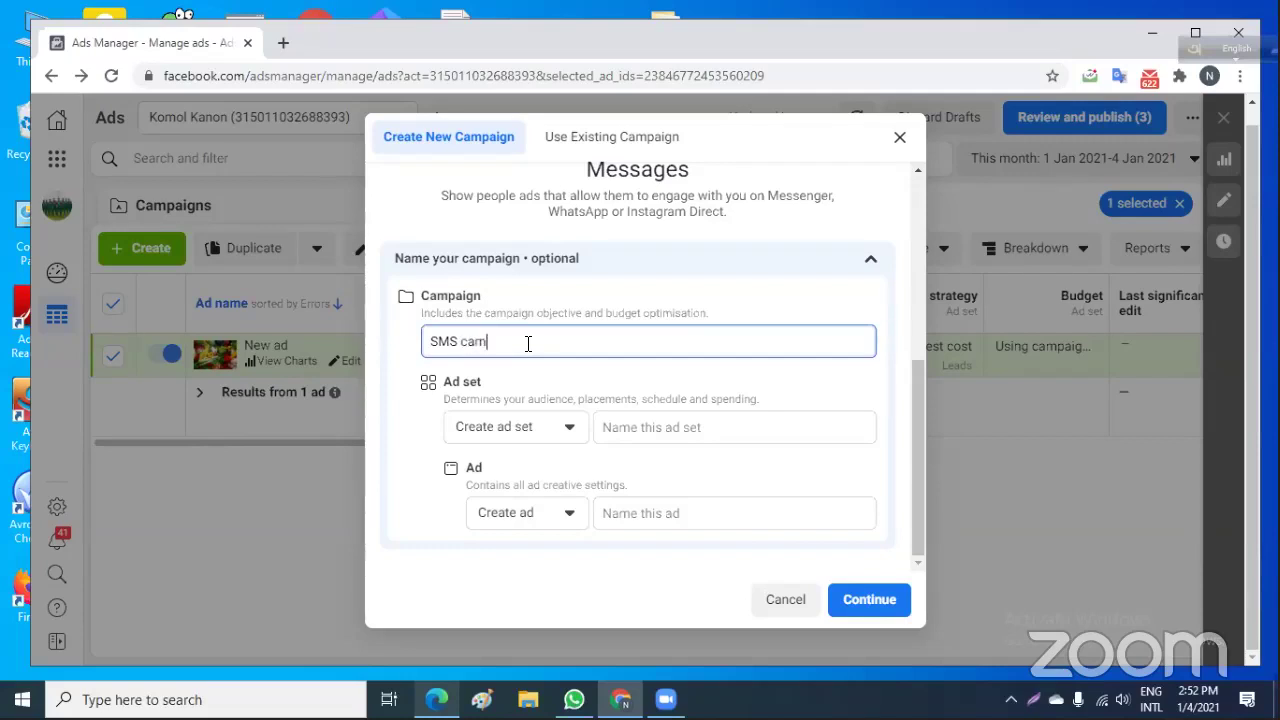
text(paign)
click(659, 427)
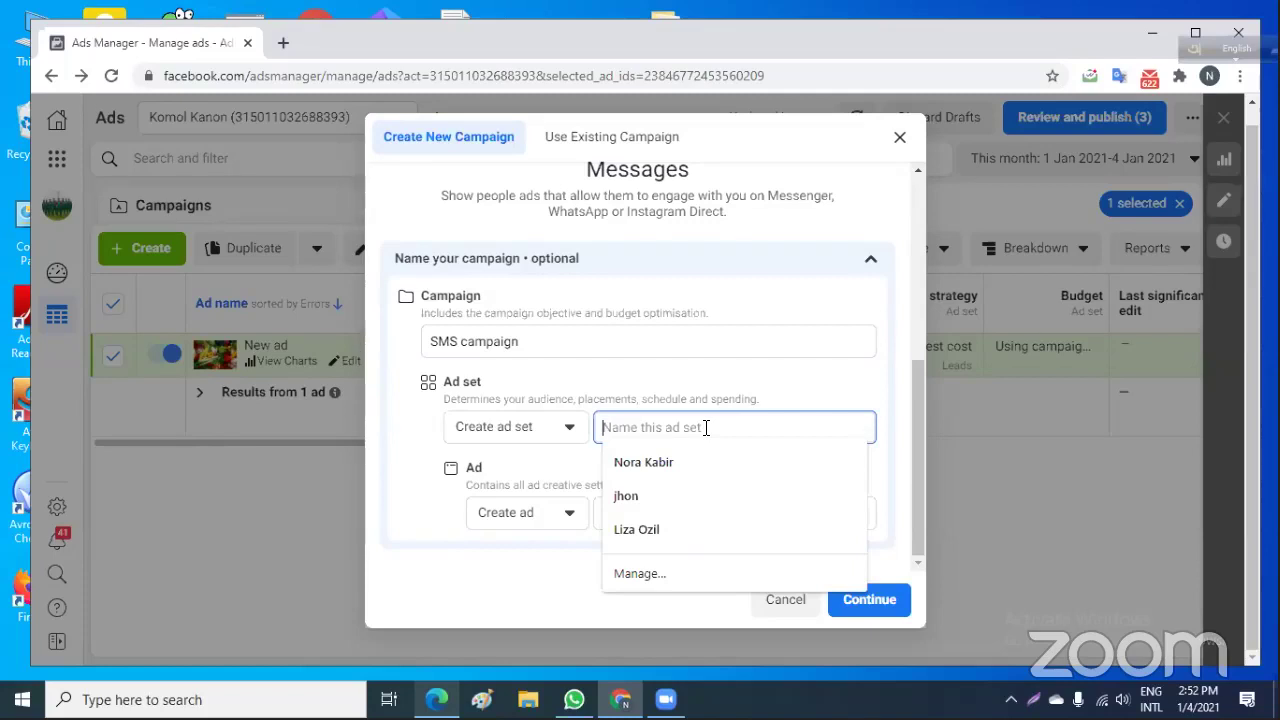
text(f)
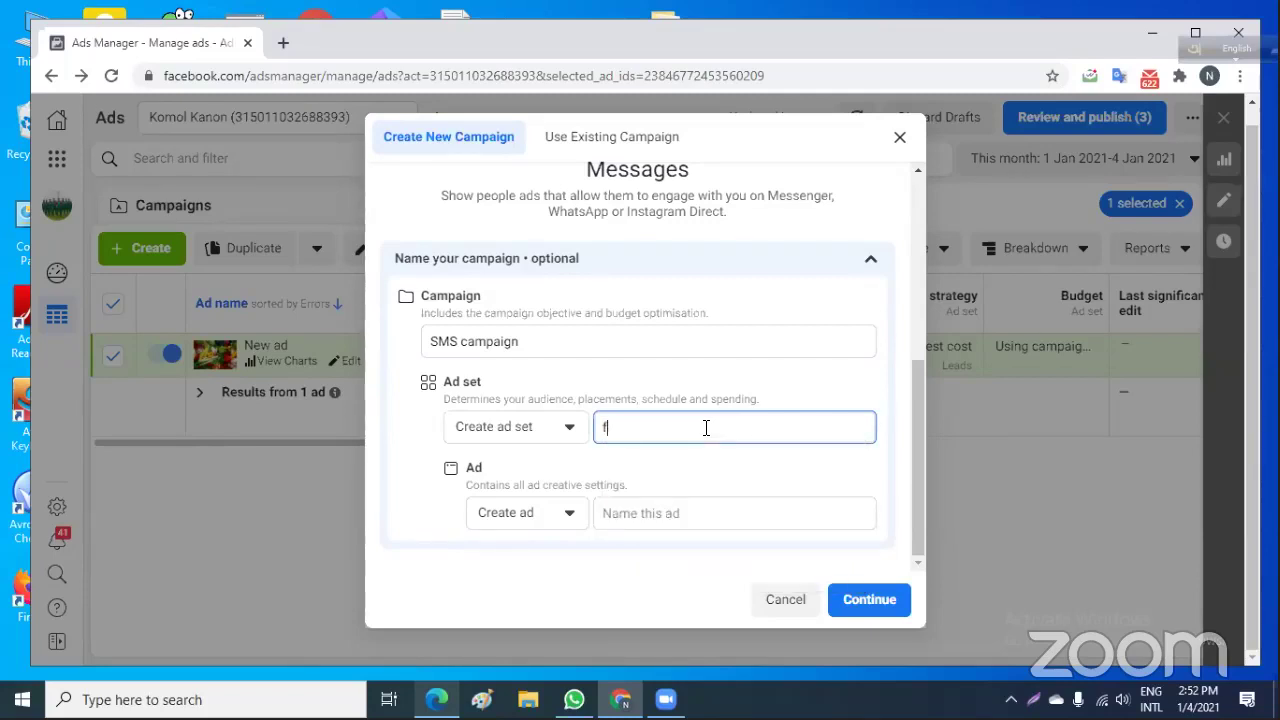
text(irst ad)
click(684, 512)
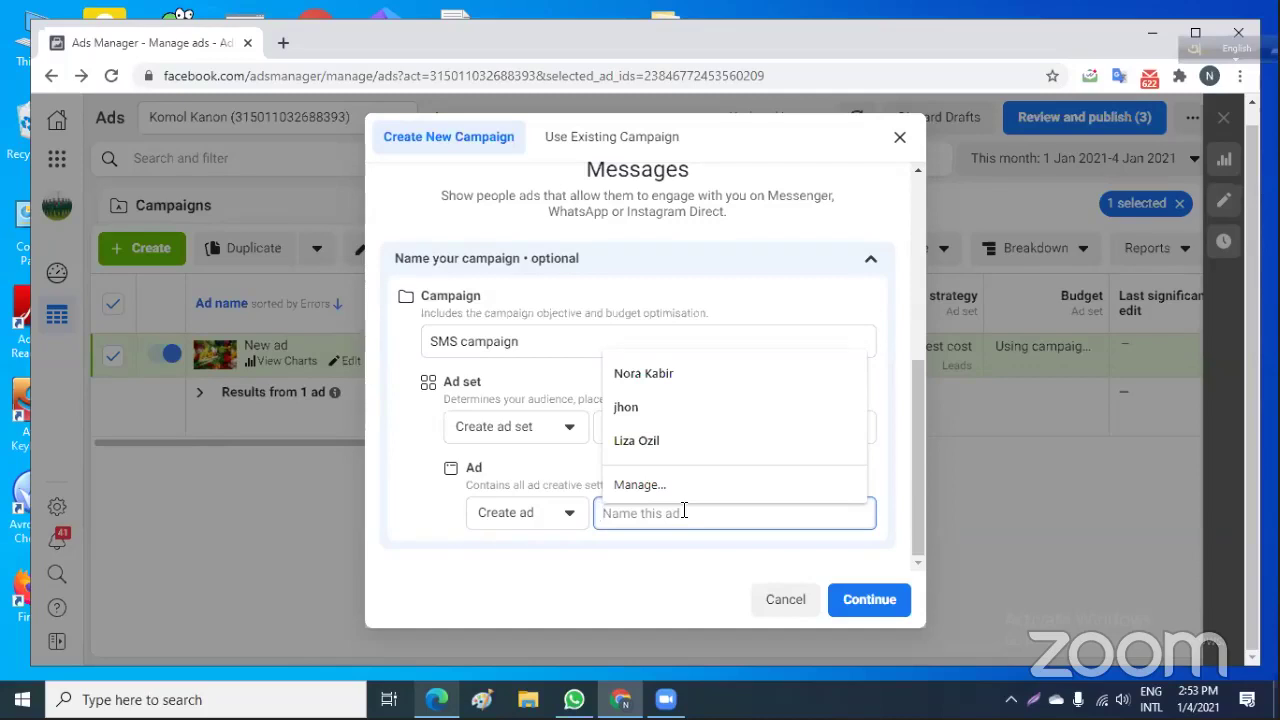
text(o)
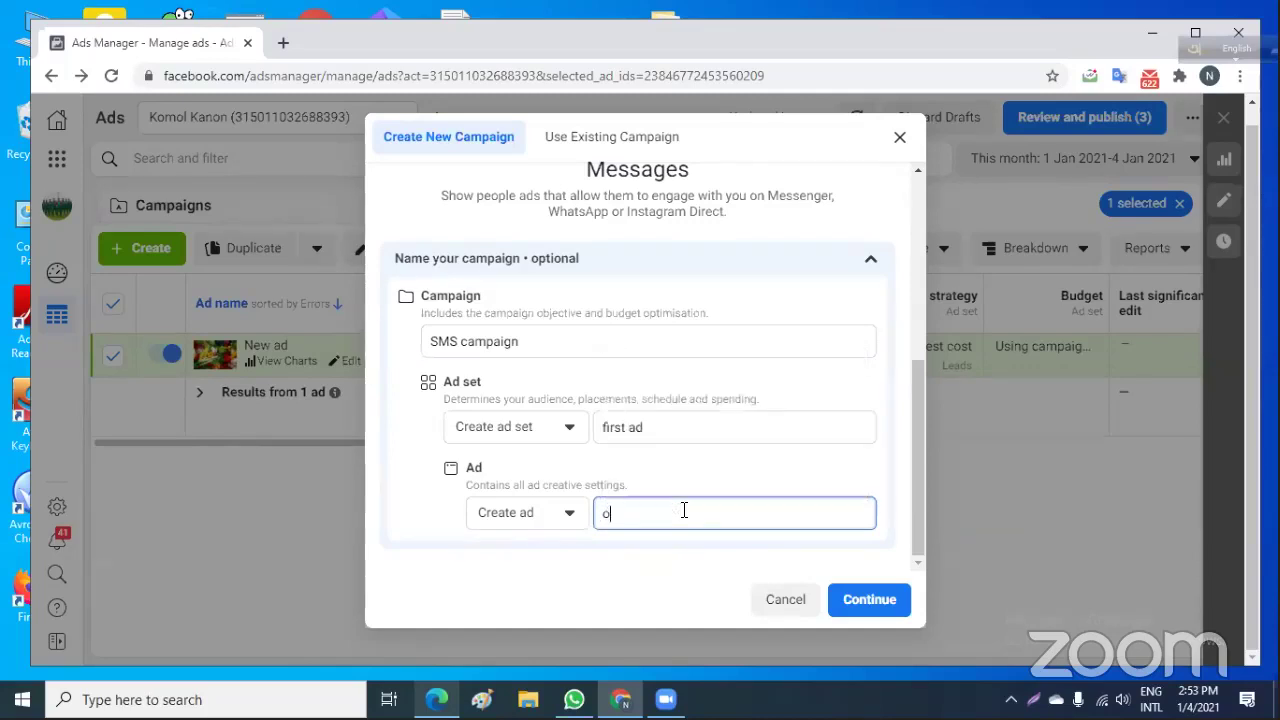
text(ffer)
key(BackSpace)
key(BackSpace)
key(BackSpace)
key(BackSpace)
key(BackSpace)
Name the ad "discount" and continue to create the campaign draft.
text(discount)
click(866, 600)
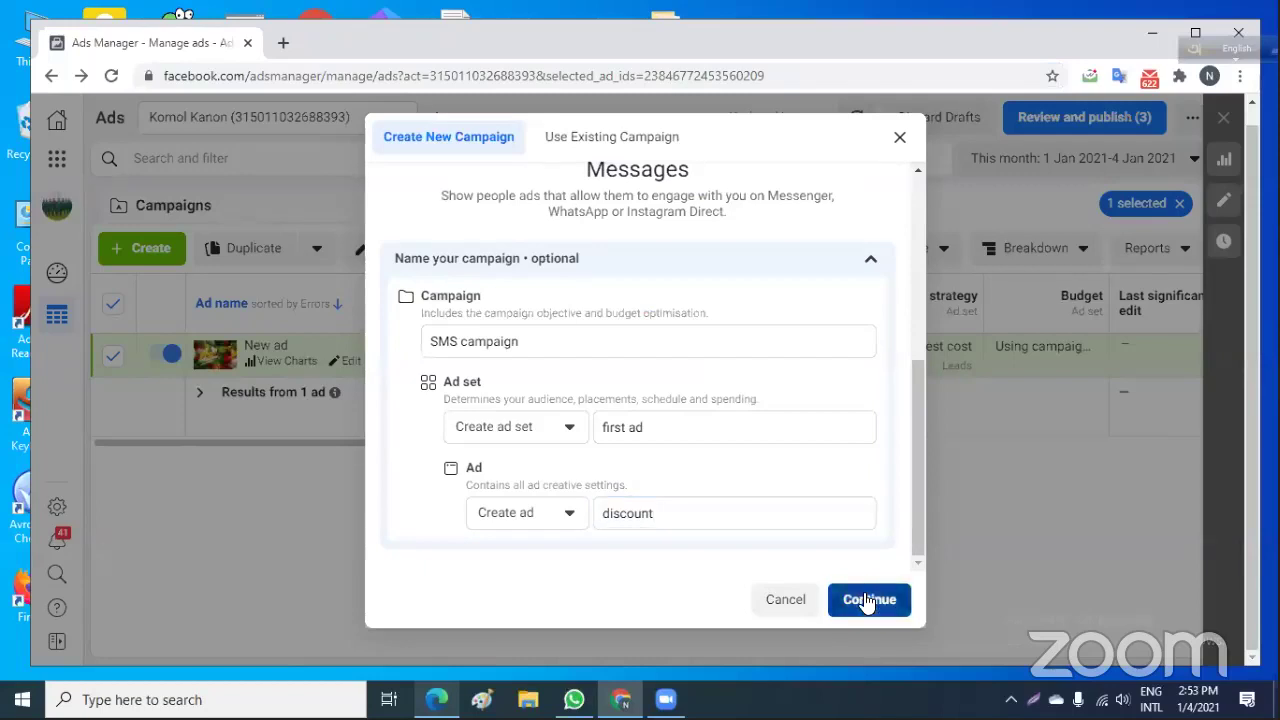
click(866, 600)
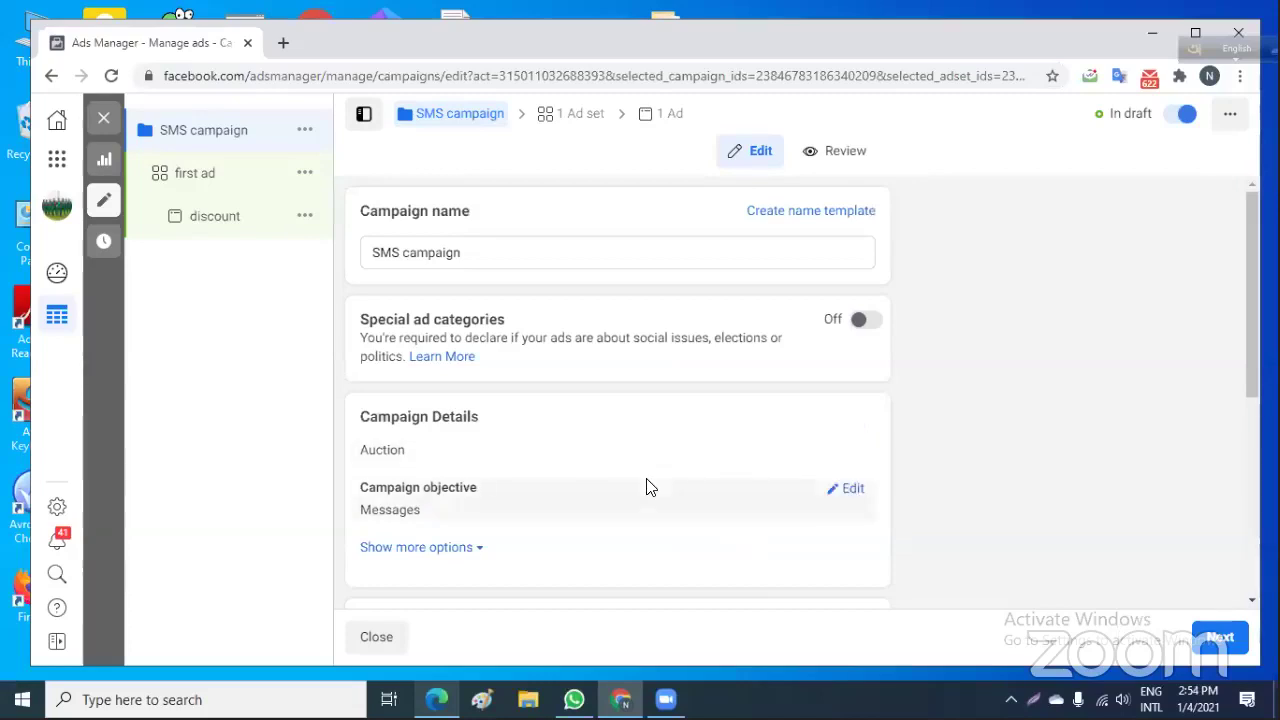
Examine the SMS campaign's settings, including the objective choices, spending limit, A/B test and campaign budget optimisation.
click(852, 490)
scroll(855, 490, down, 3)
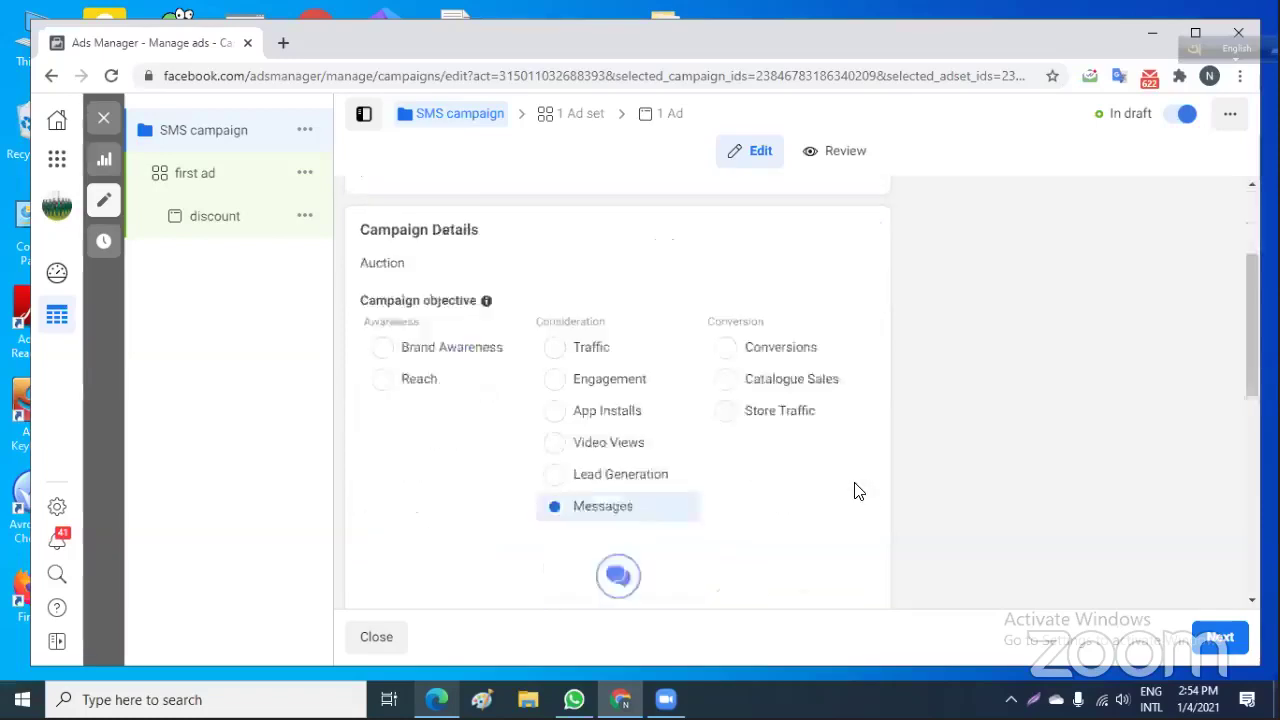
scroll(855, 490, up, 2)
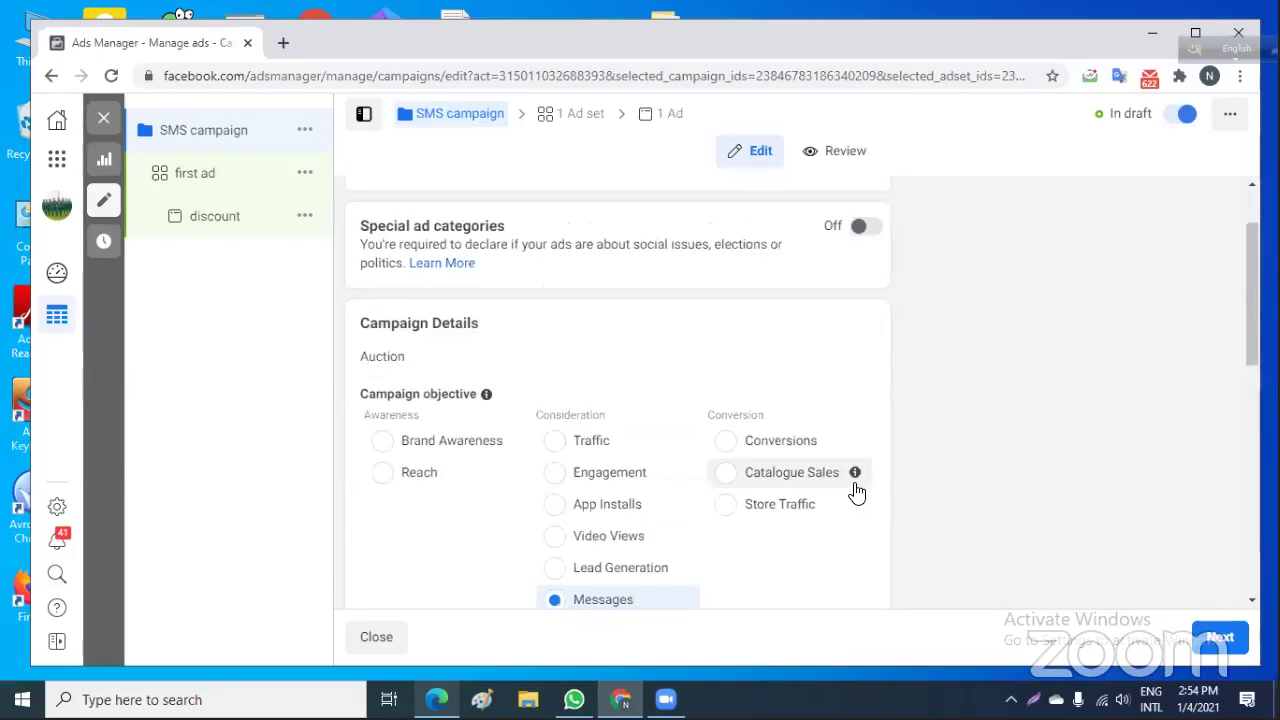
scroll(857, 490, down, 3)
scroll(855, 490, down, 2)
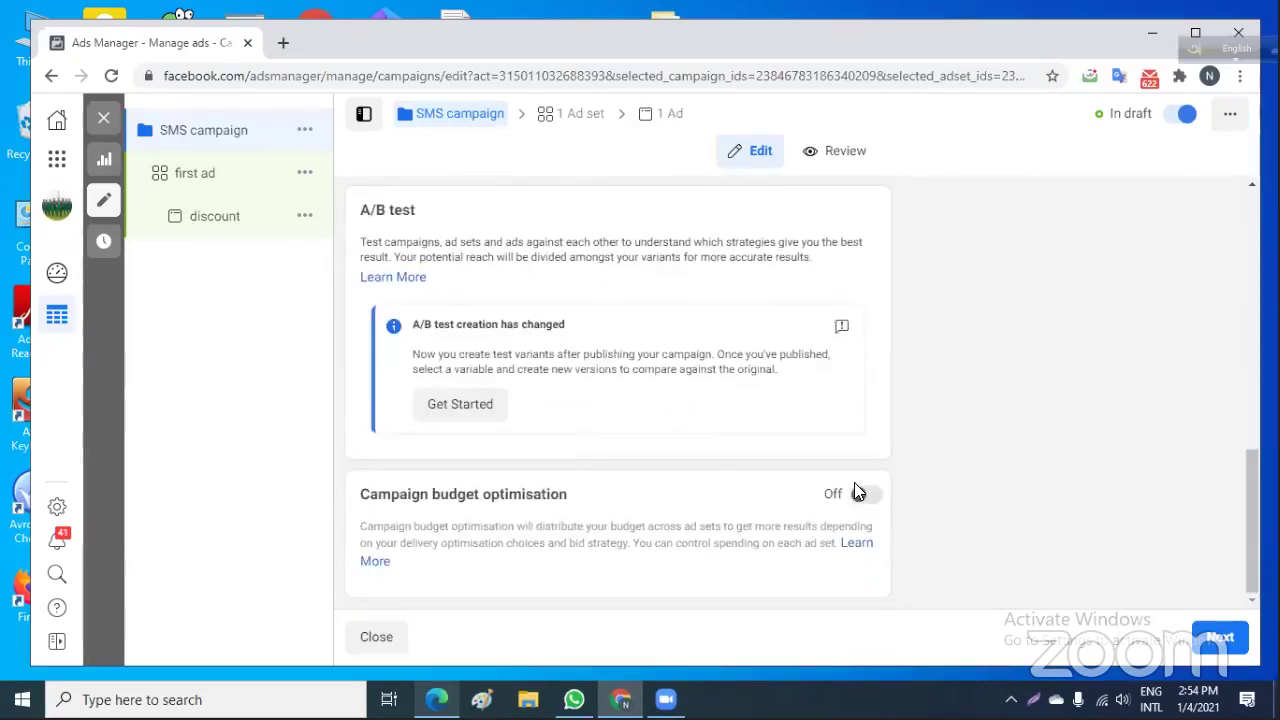
scroll(855, 485, up, 2)
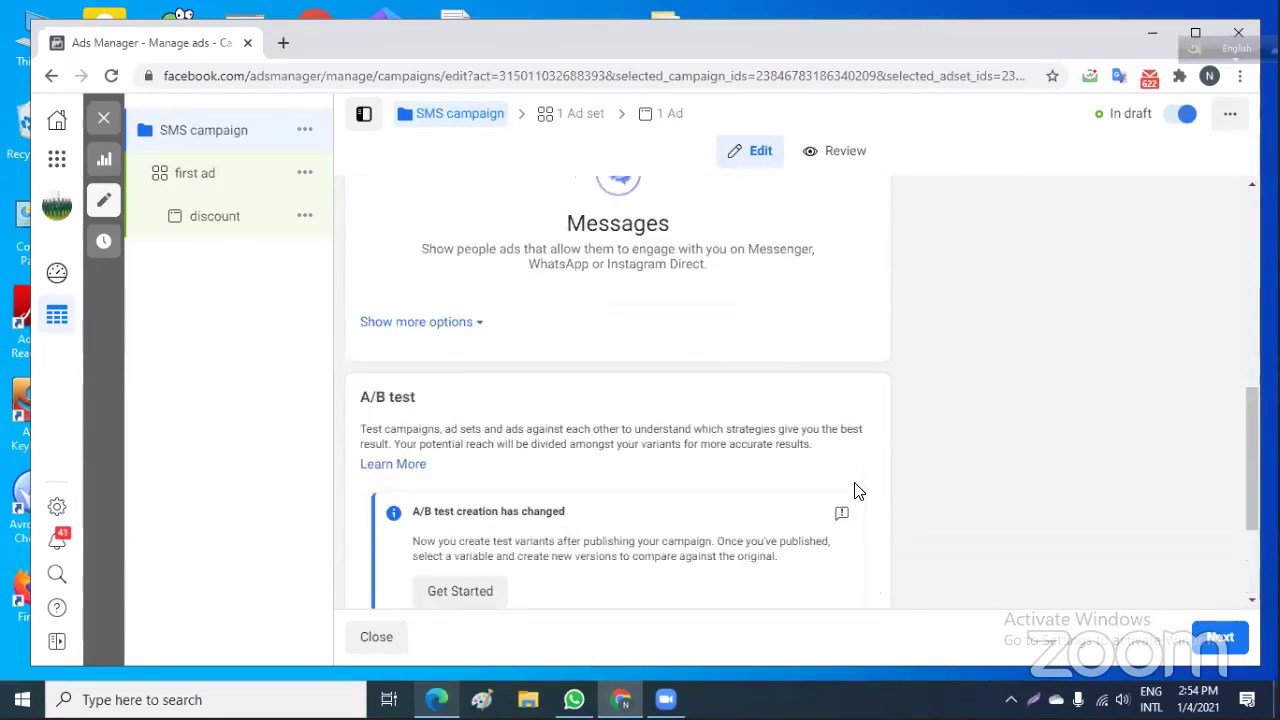
click(472, 322)
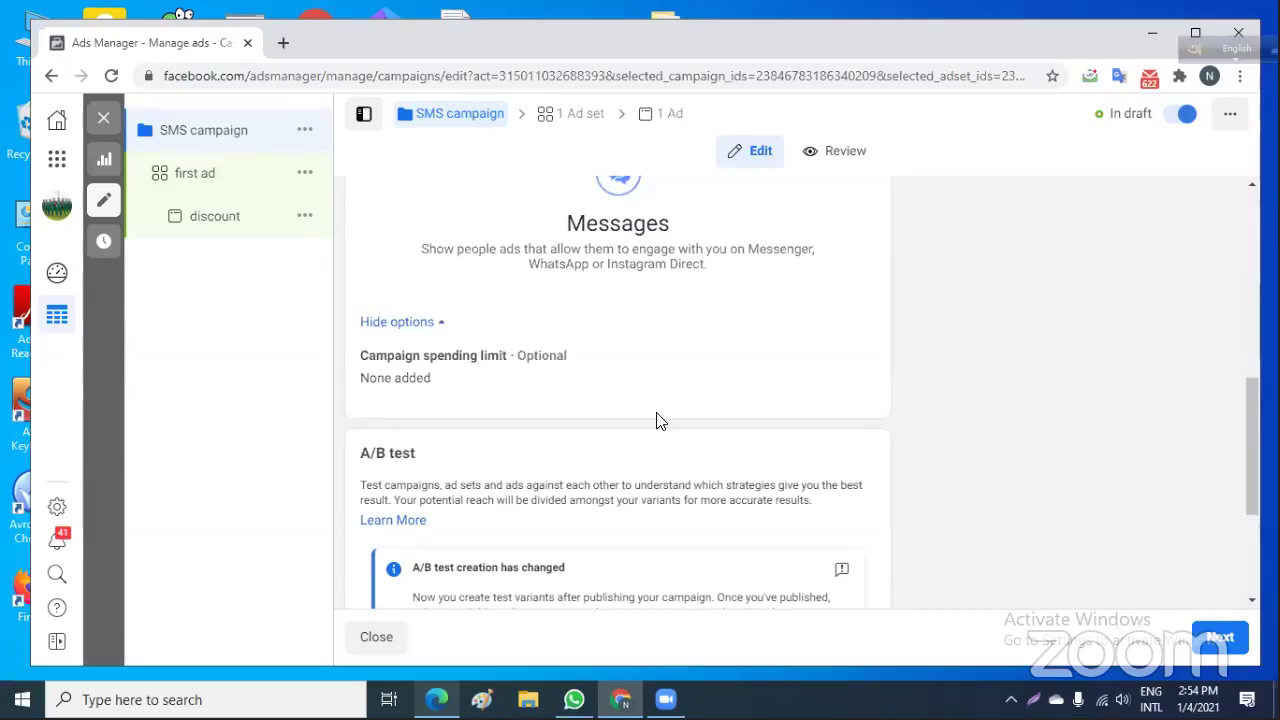
scroll(656, 420, down, 3)
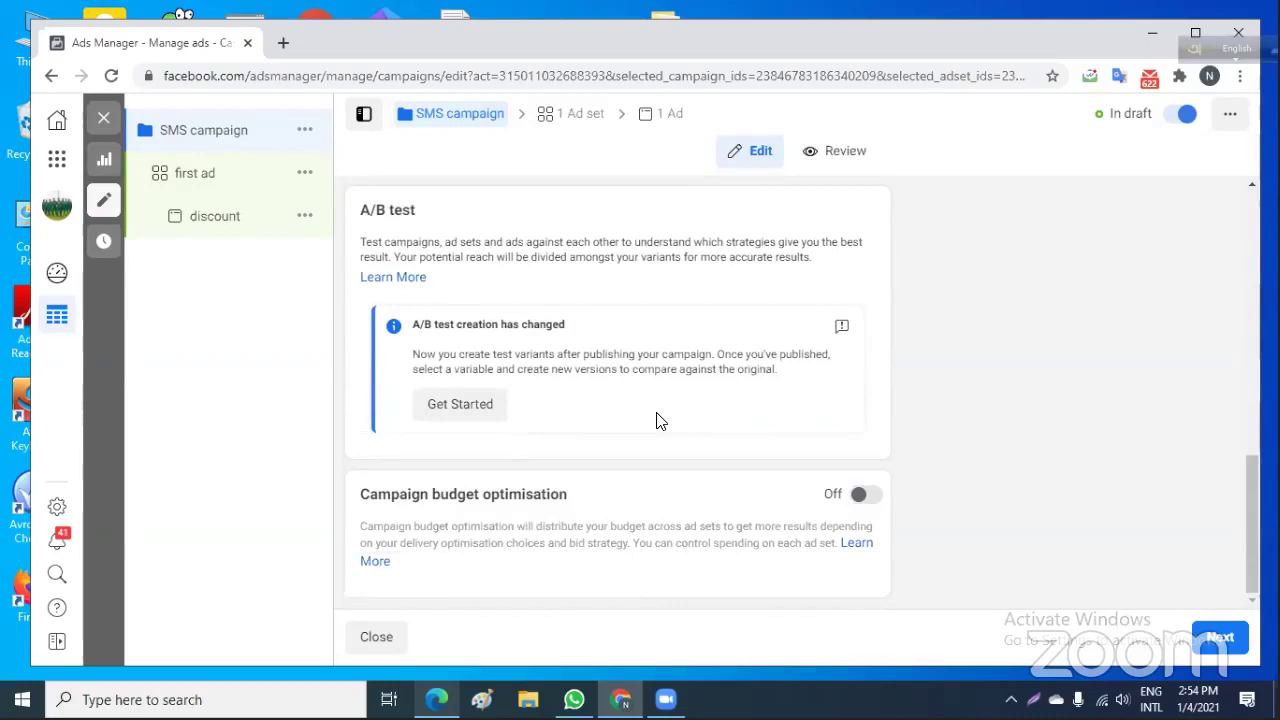
Set up the A/B test with this campaign as the control and turn on campaign budget optimisation.
click(460, 404)
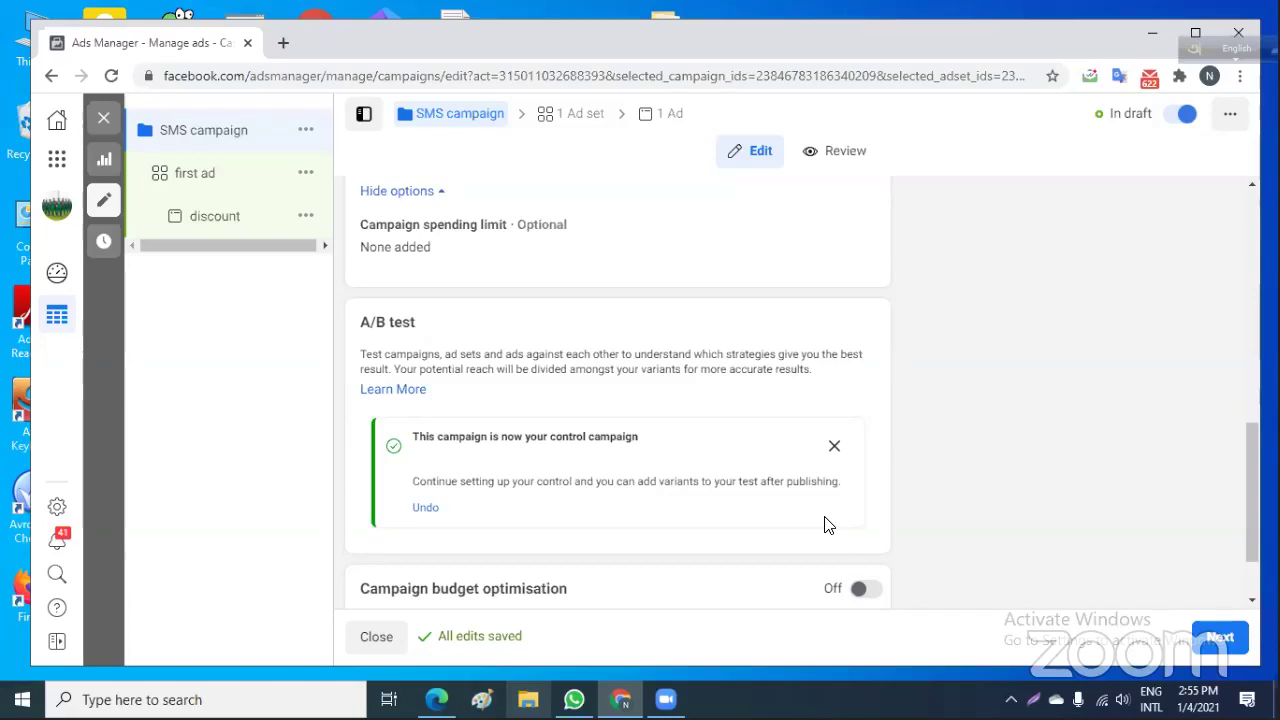
scroll(826, 525, down, 1)
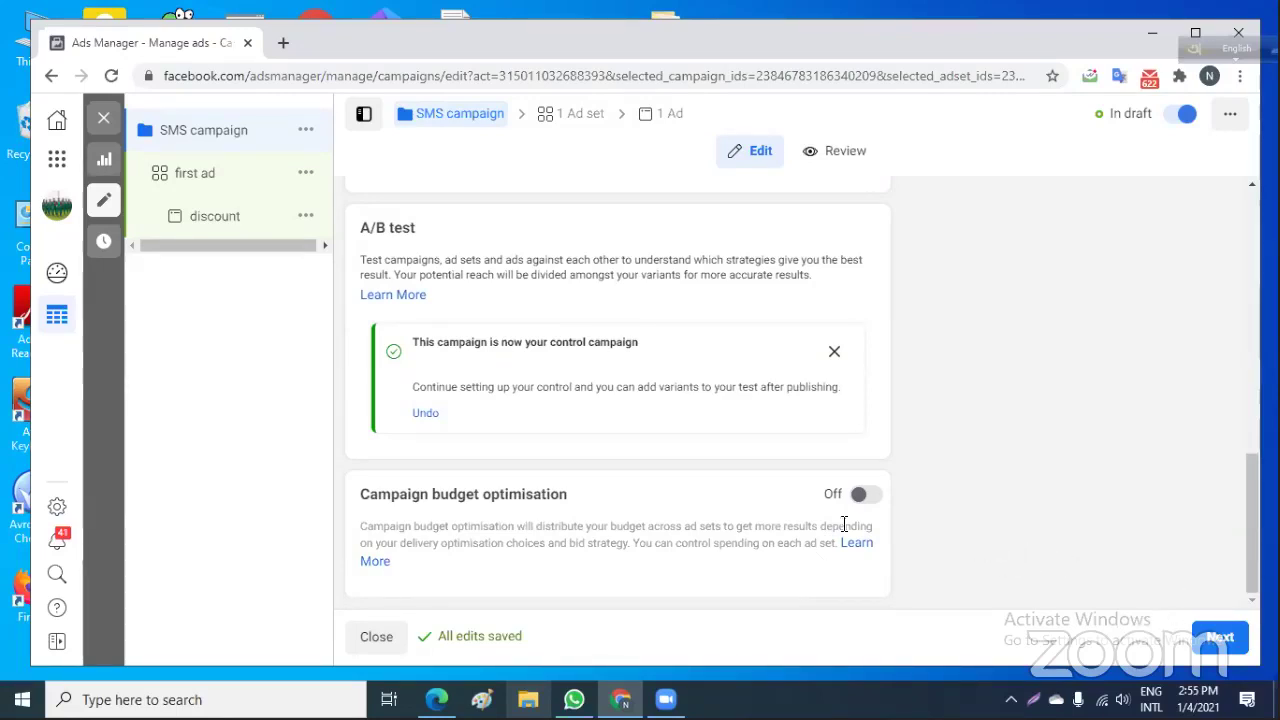
click(872, 495)
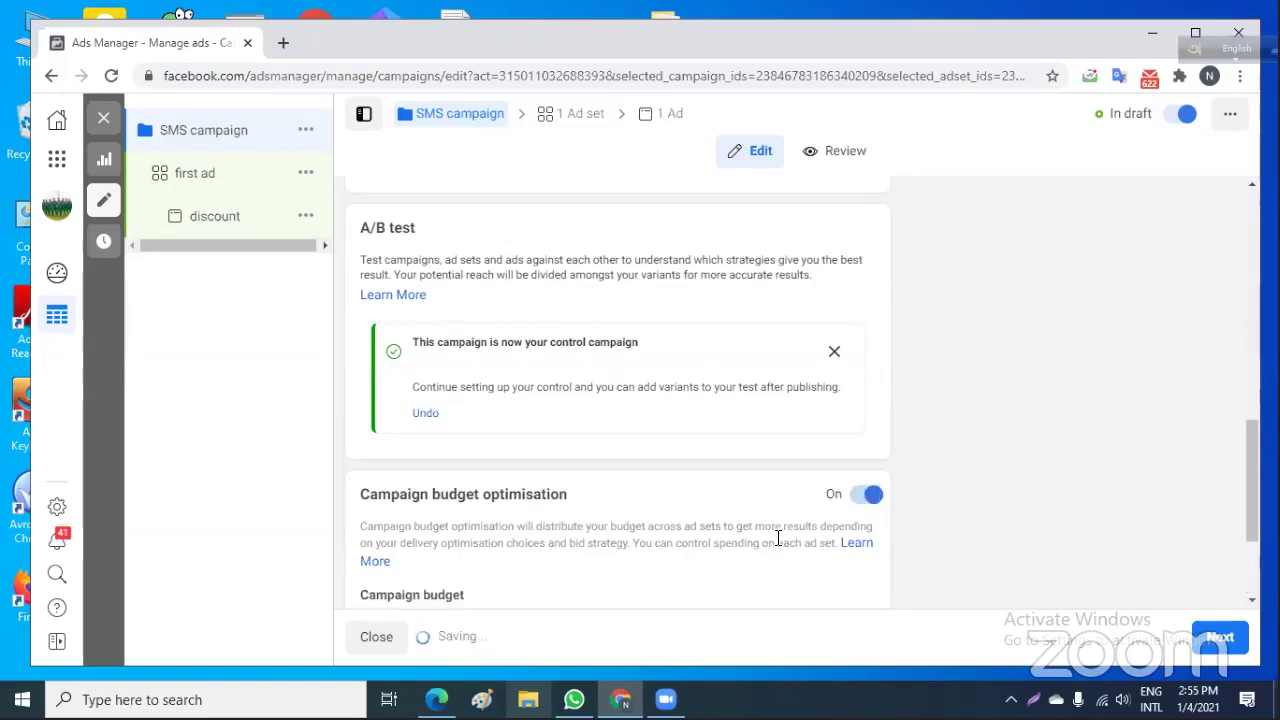
scroll(780, 537, down, 2)
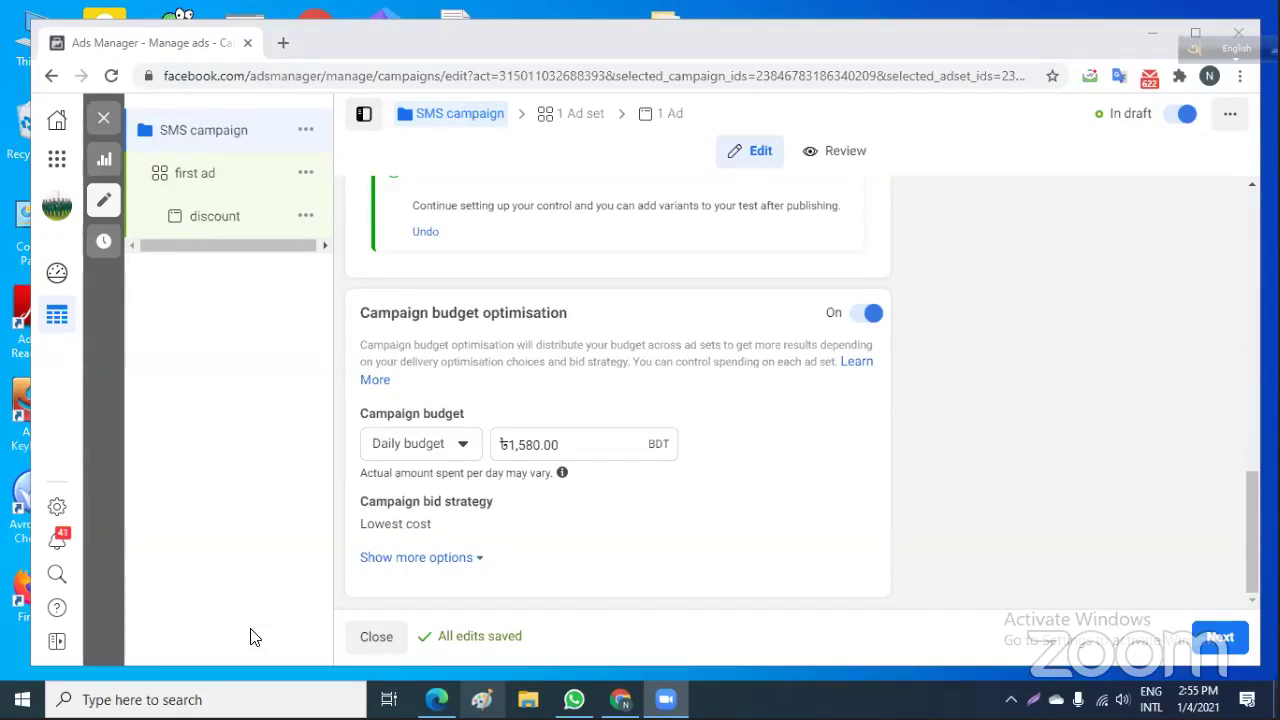
Set the campaign's daily budget to ৳86.00, expand its additional options and continue to the ad set.
mouse_move(612, 432)
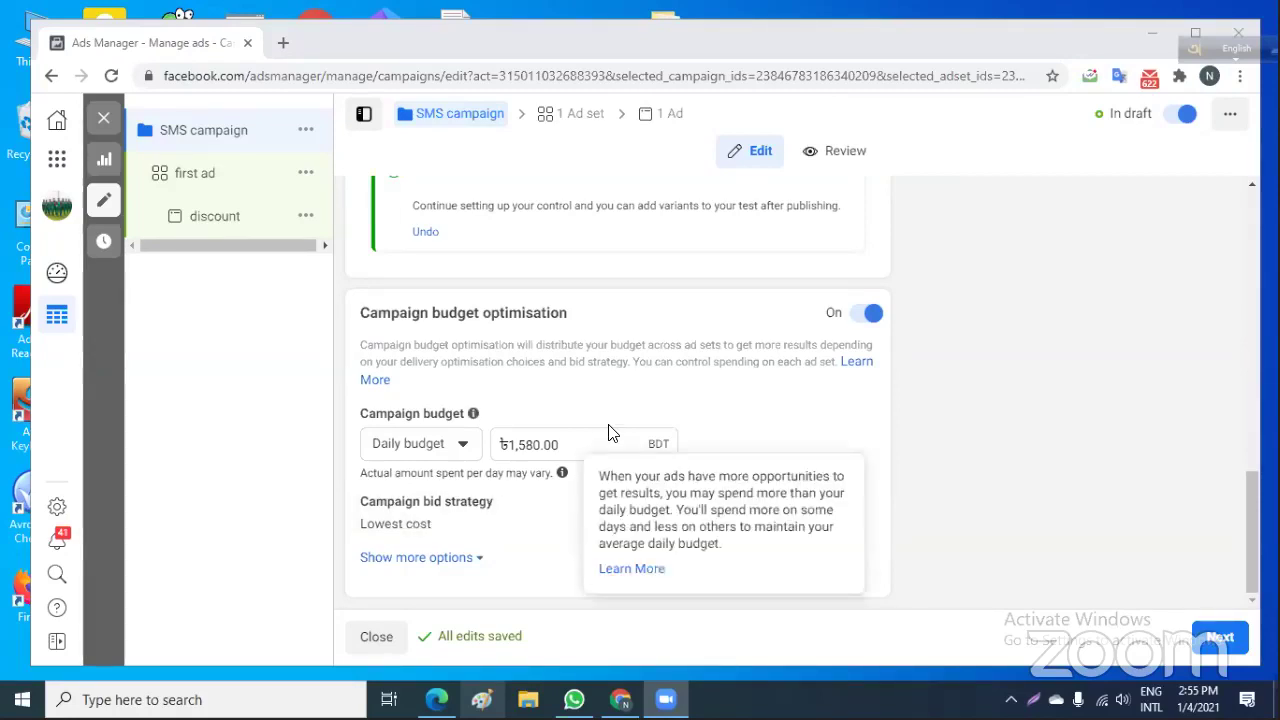
click(533, 446)
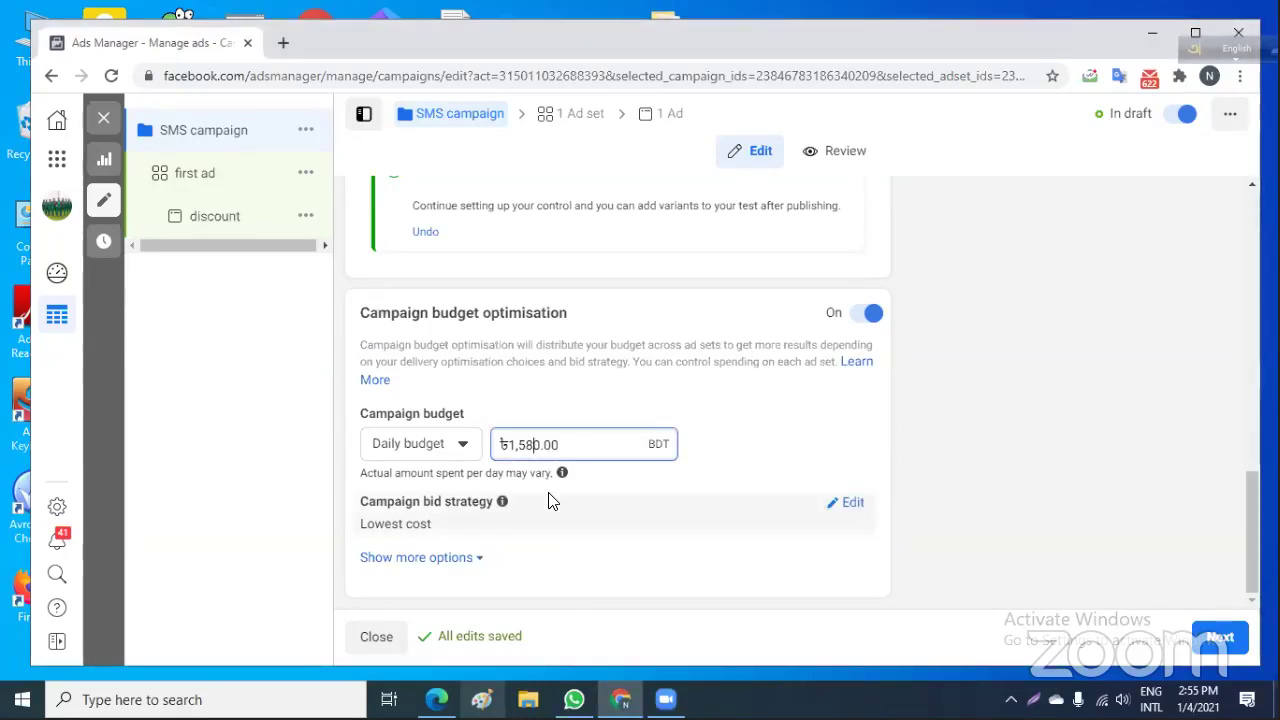
key(Delete)
key(Delete)
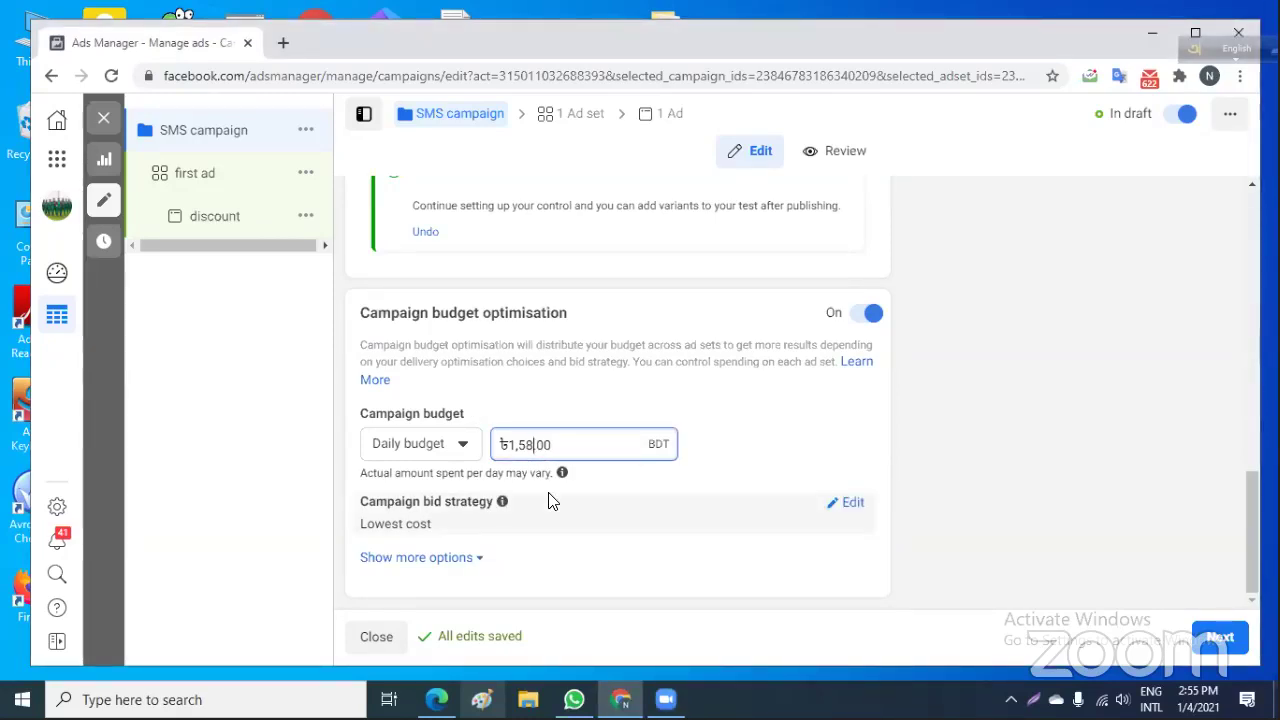
text(6.)
key(BackSpace)
key(BackSpace)
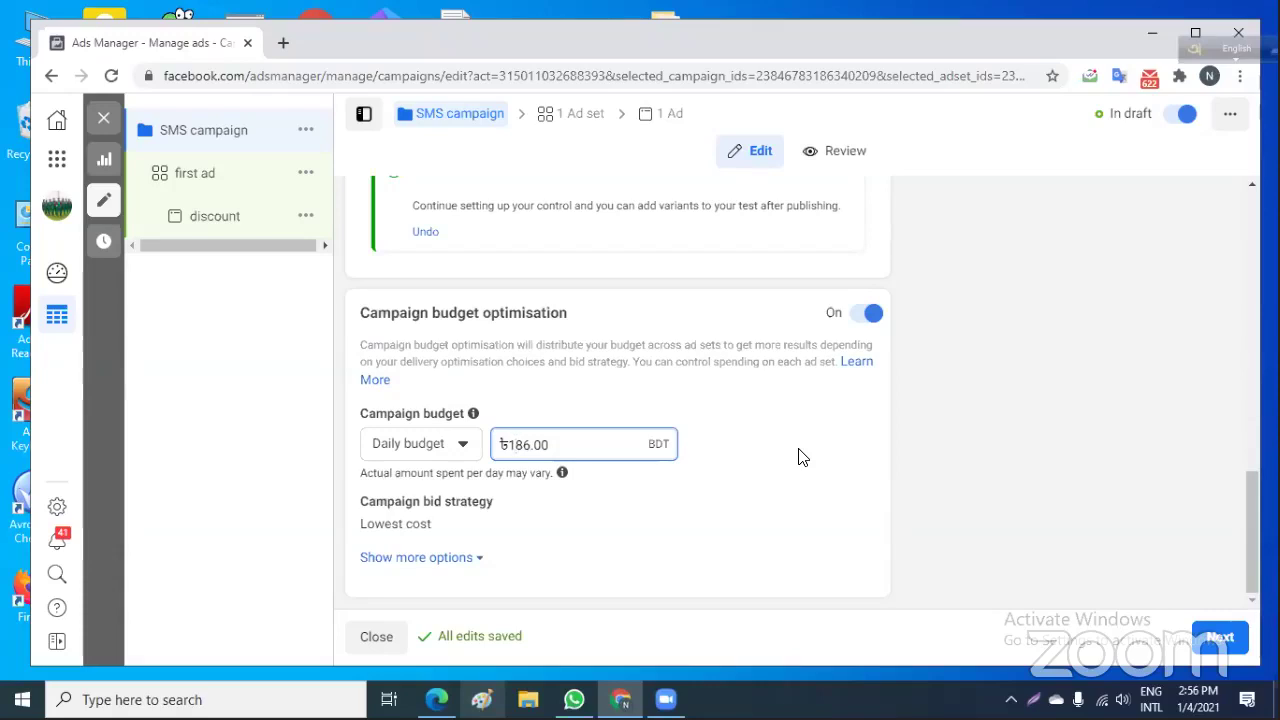
key(BackSpace)
click(457, 560)
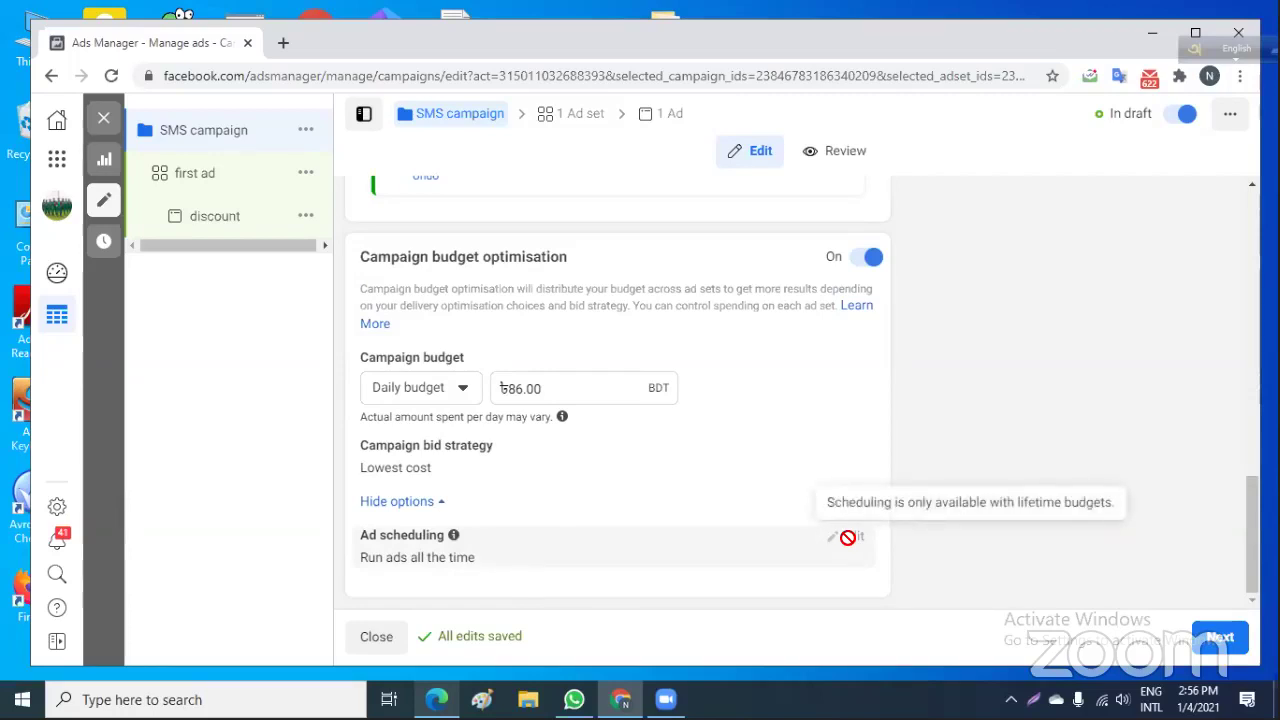
click(1219, 637)
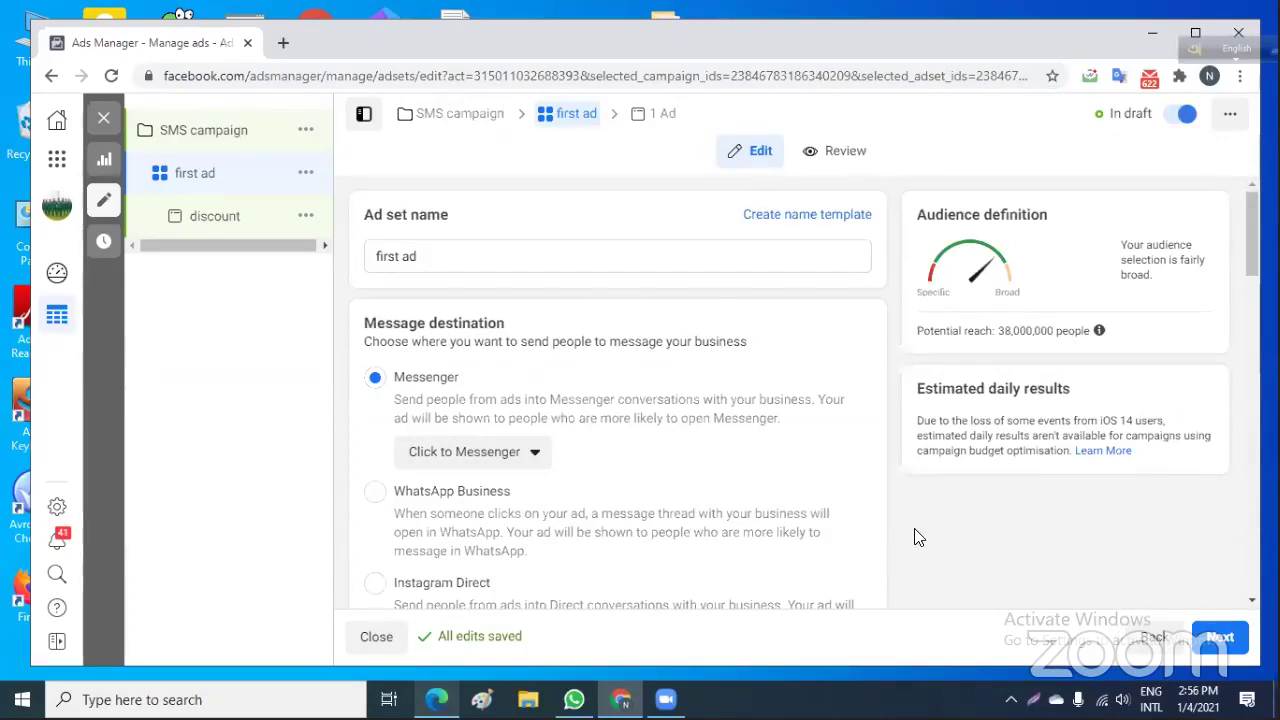
Look through the Messenger destination choices and try WhatsApp Business as the message destination before returning to Messenger.
scroll(920, 549, down, 1)
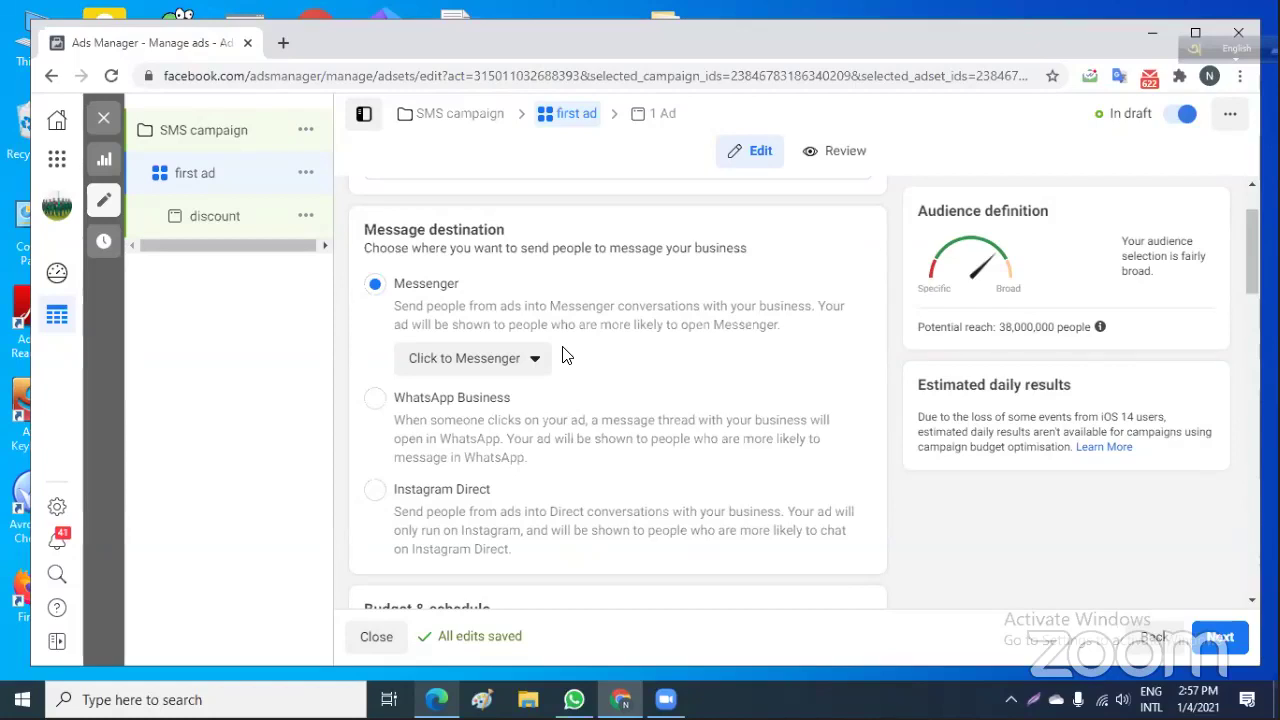
click(531, 362)
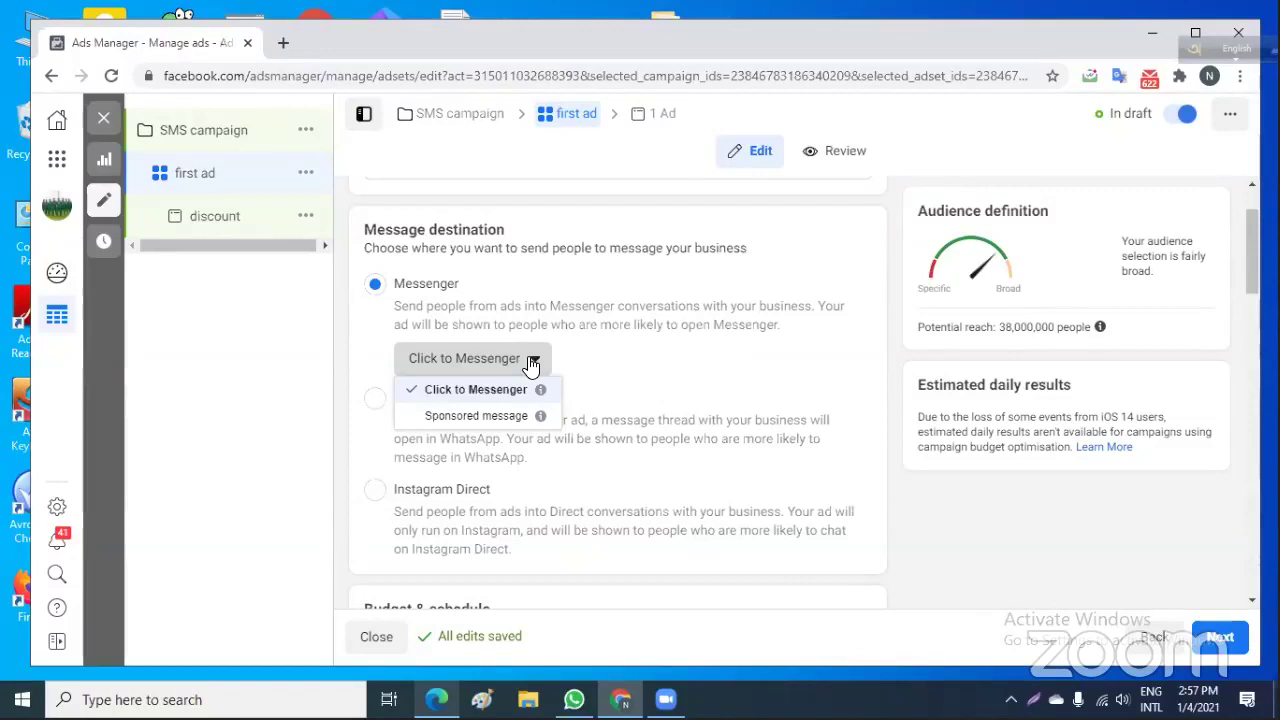
click(697, 369)
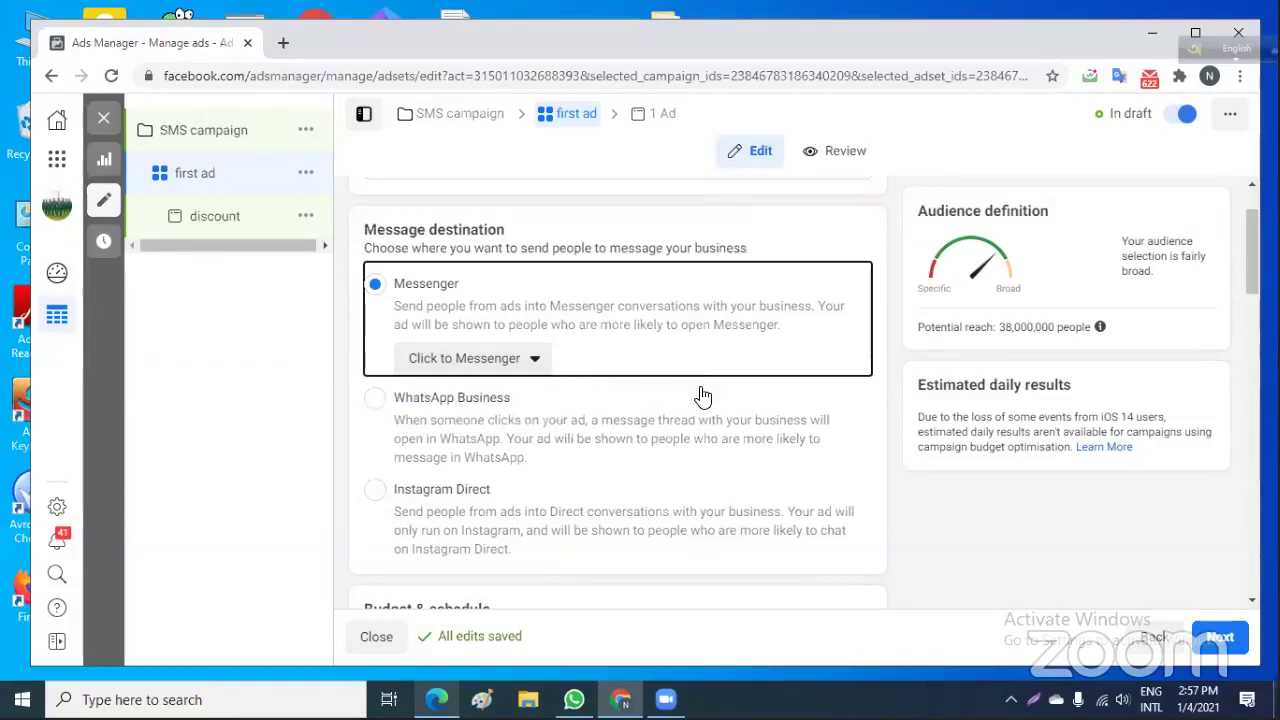
click(701, 402)
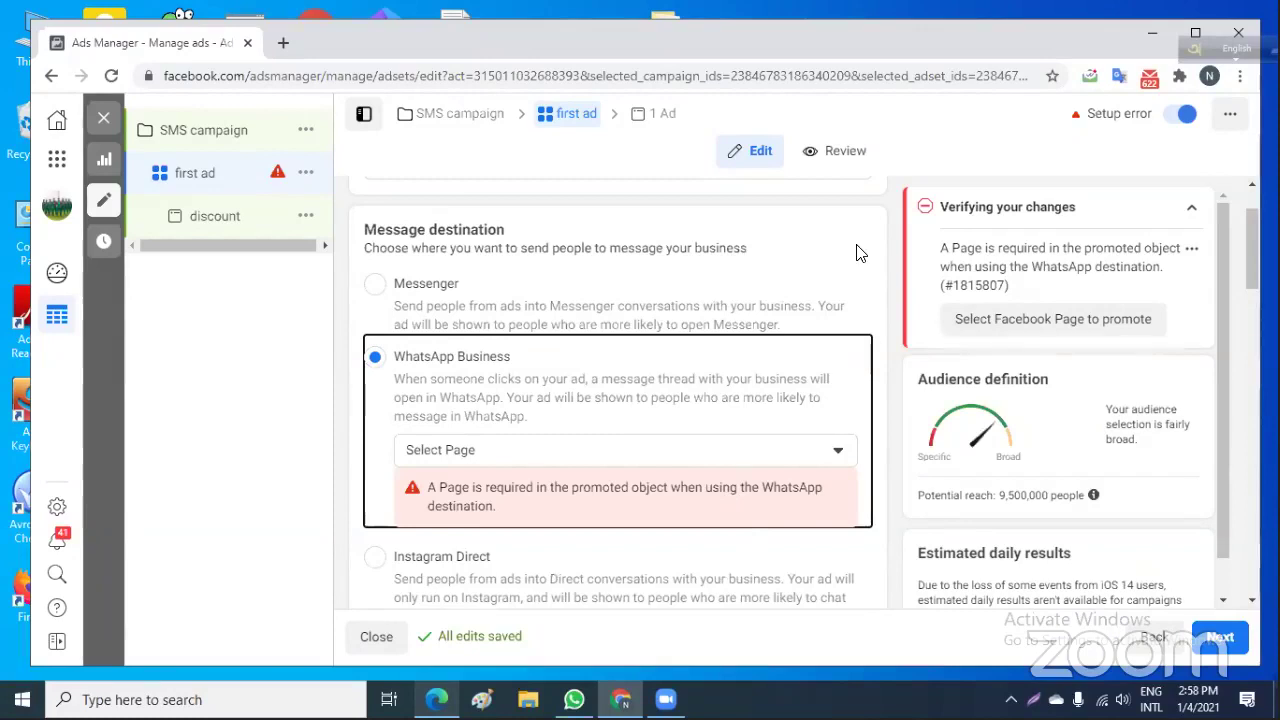
click(376, 285)
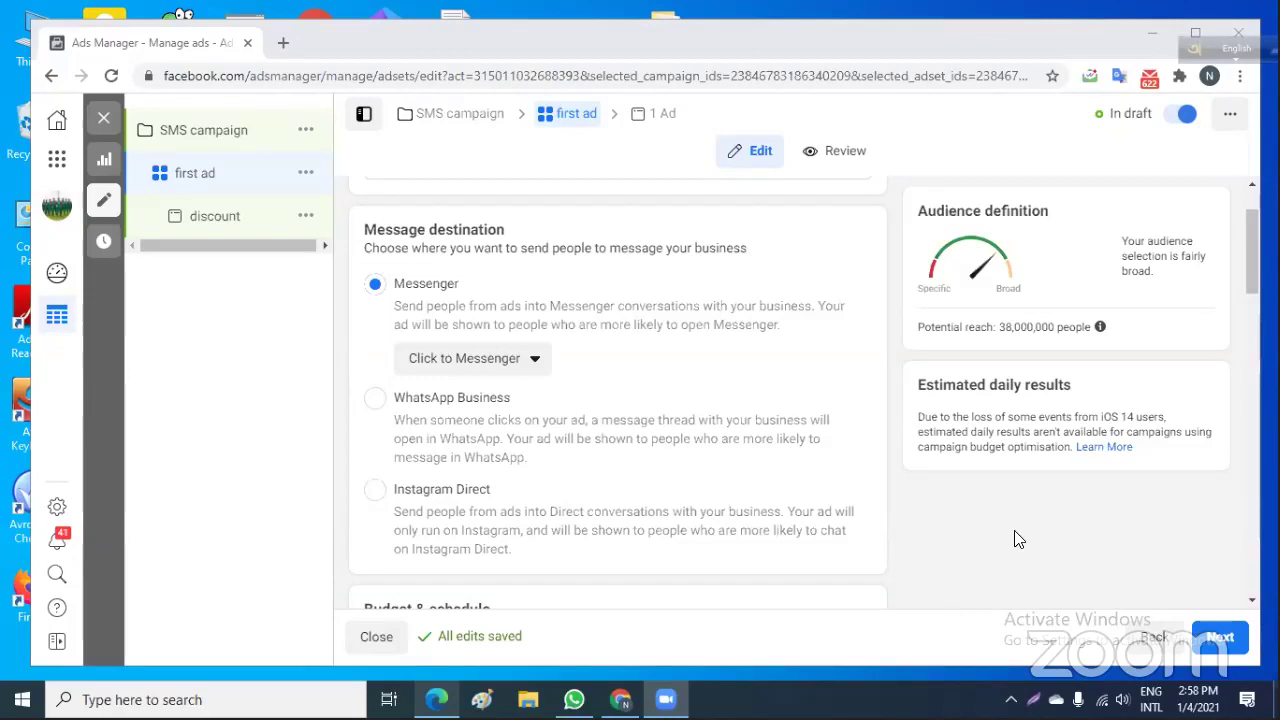
Enable an end date for the ad set's schedule and set it to 11/1/2021 at 23:00.
scroll(1005, 519, down, 4)
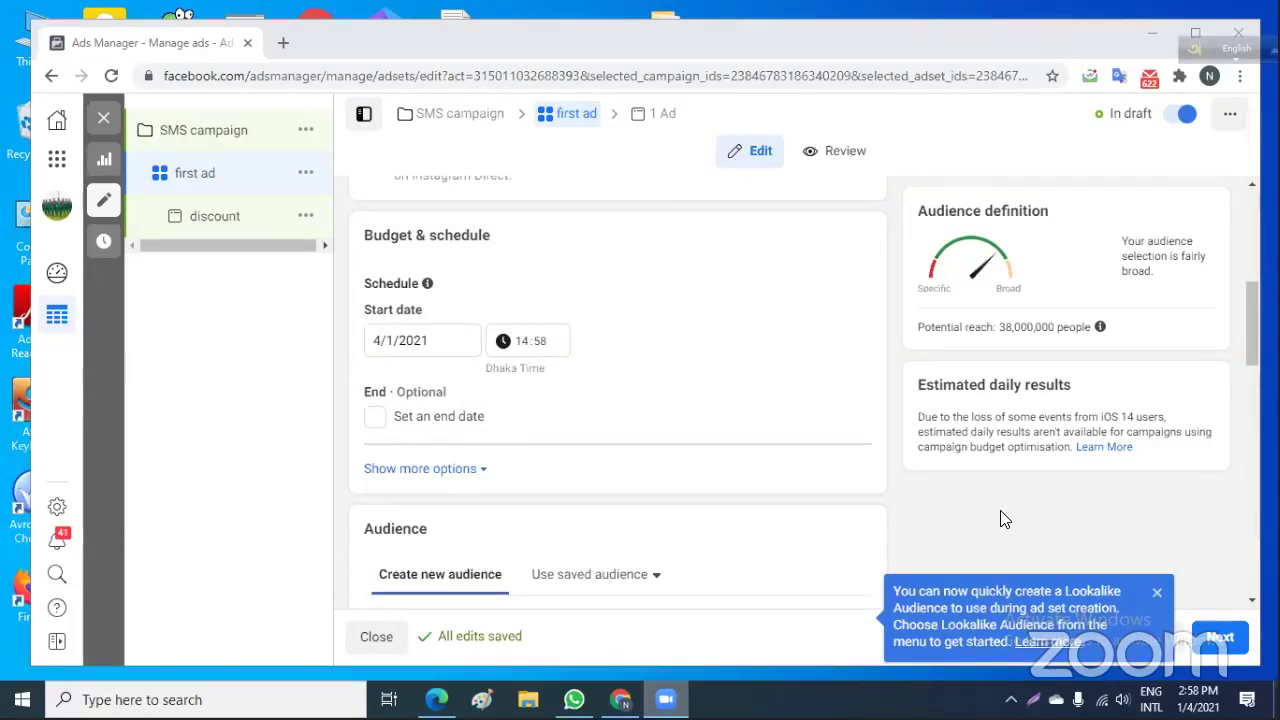
scroll(928, 529, up, 3)
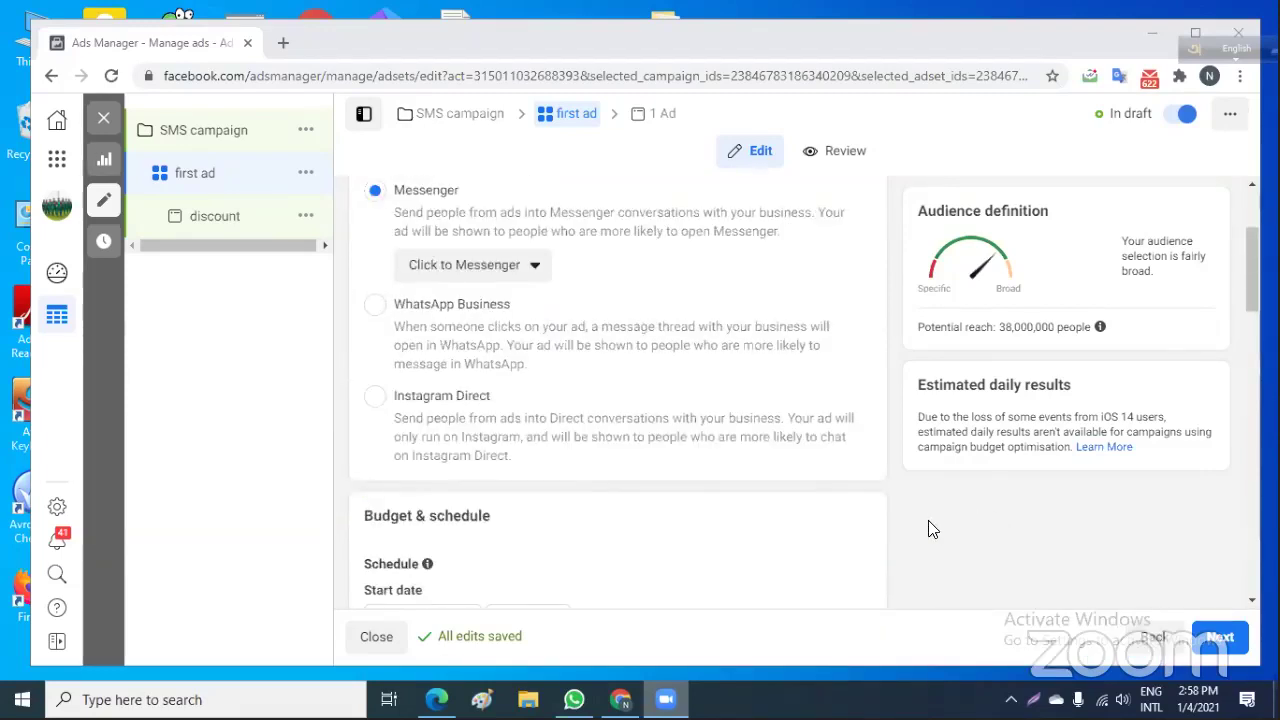
scroll(928, 529, down, 2)
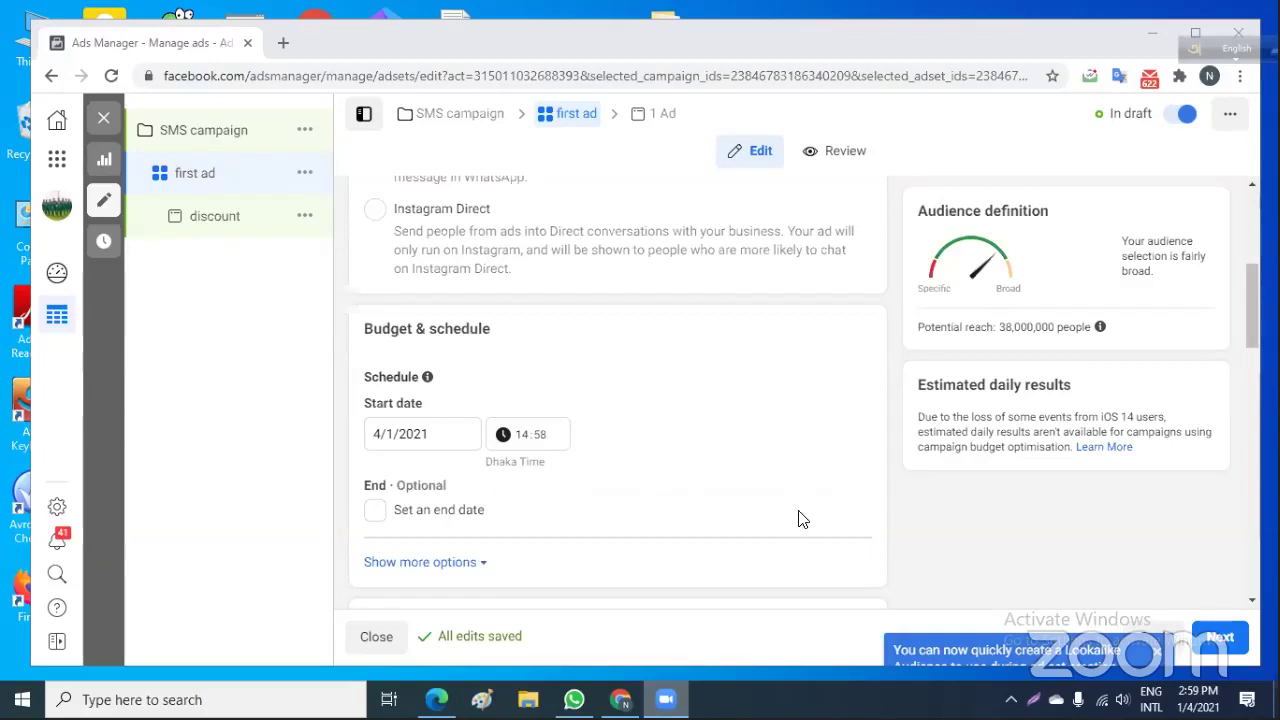
click(363, 524)
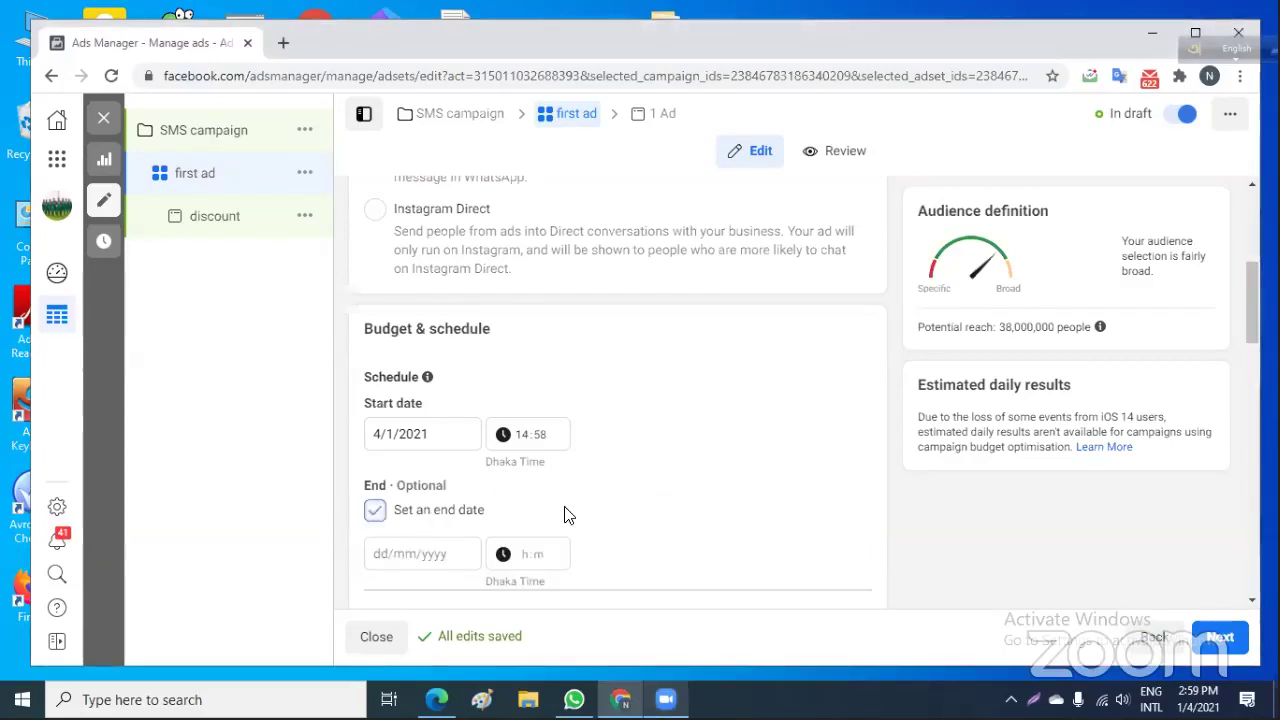
scroll(565, 515, down, 1)
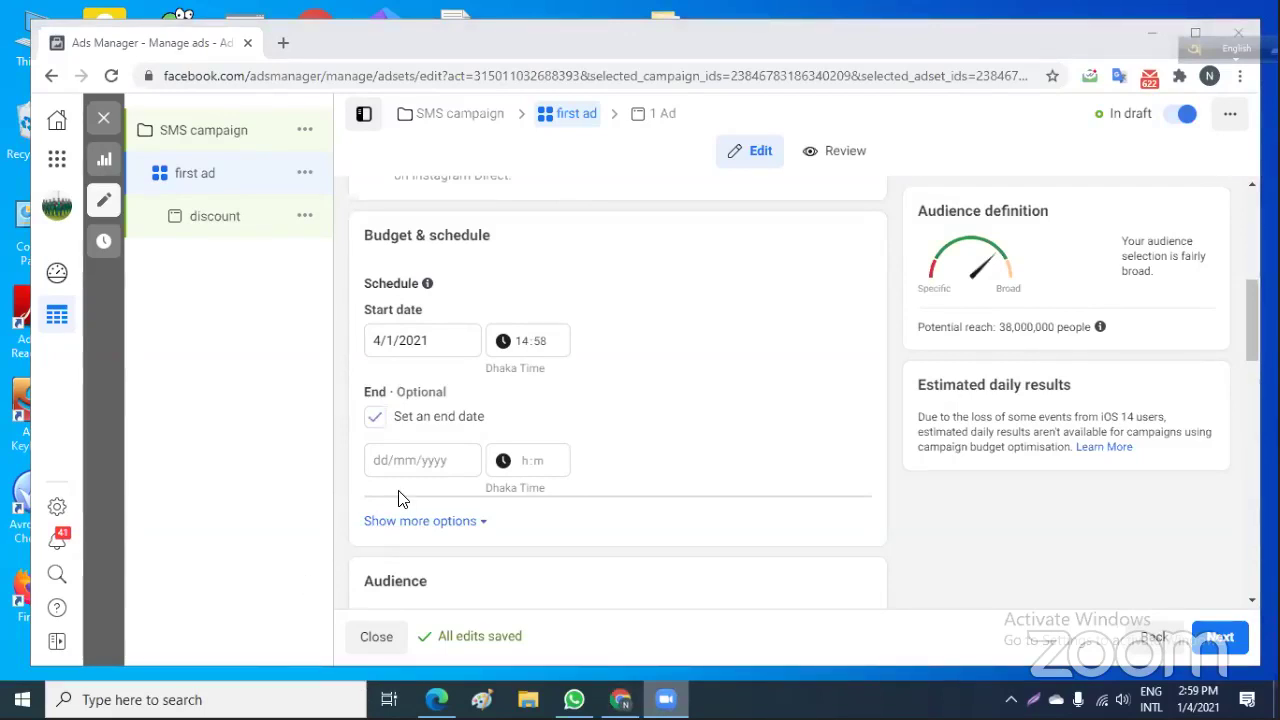
click(373, 457)
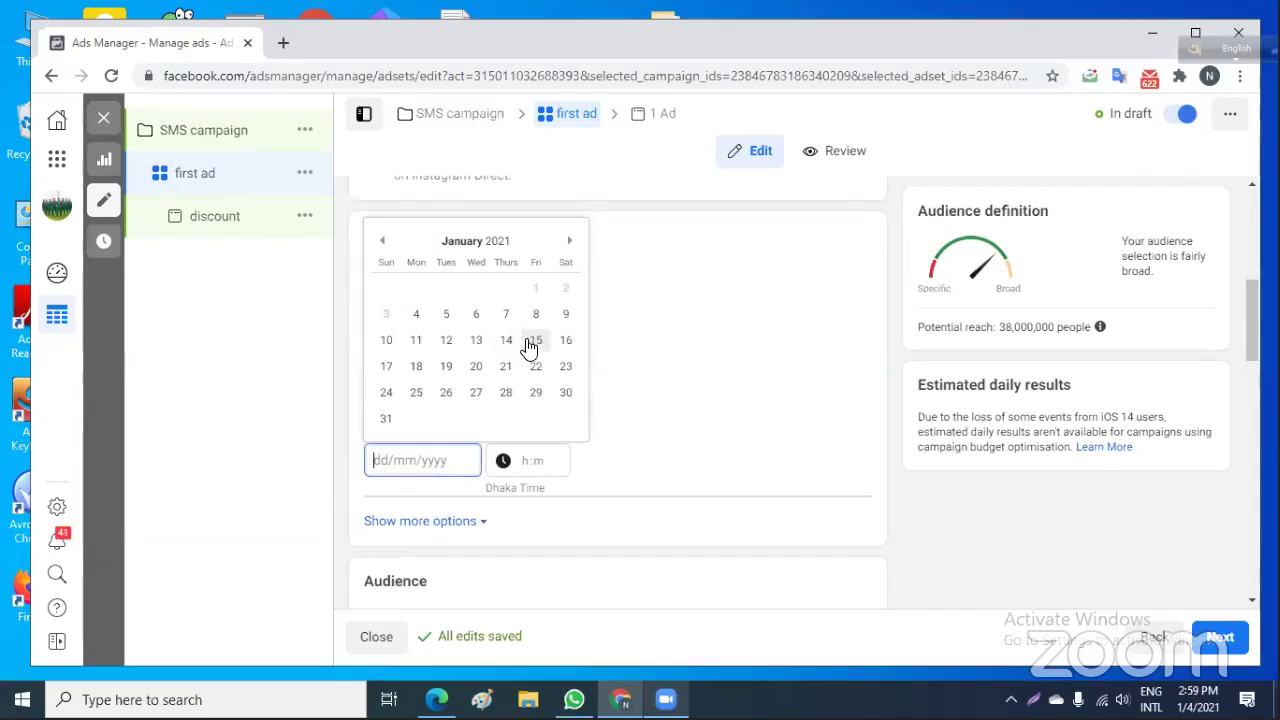
click(416, 345)
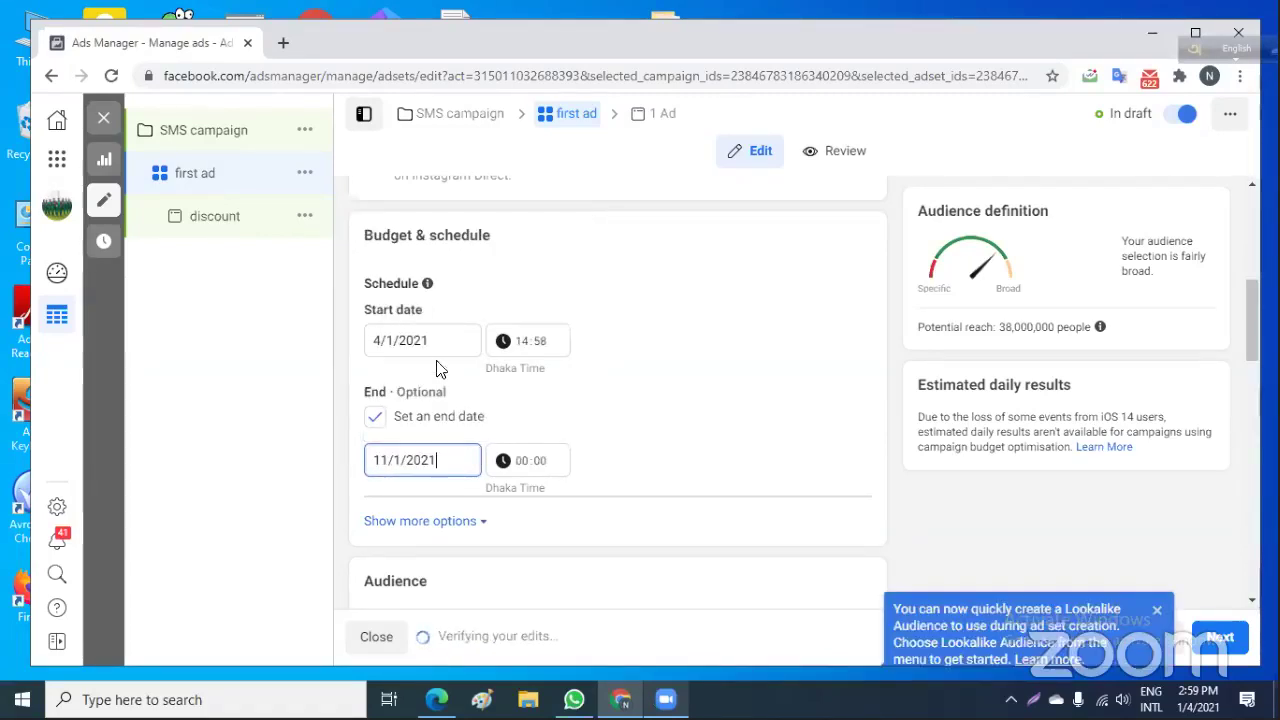
click(520, 462)
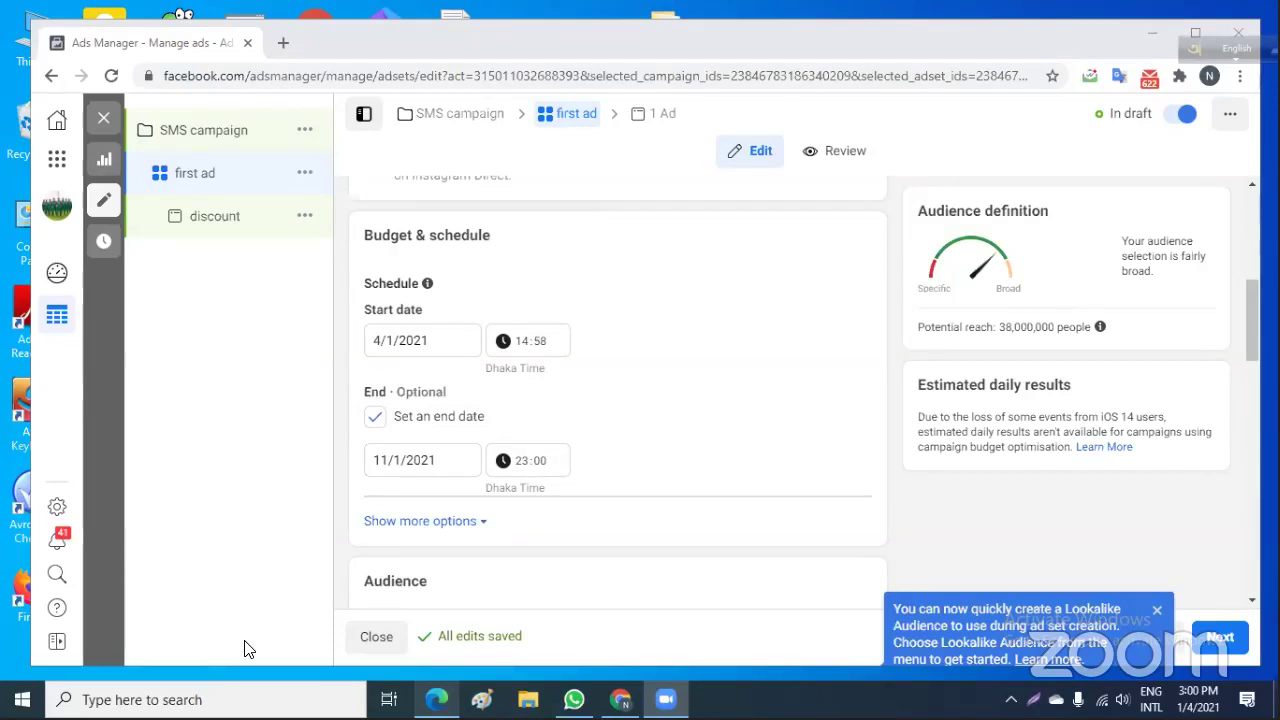
Set the start time of the ad set's schedule to 19:00.
click(522, 345)
text(00:00)
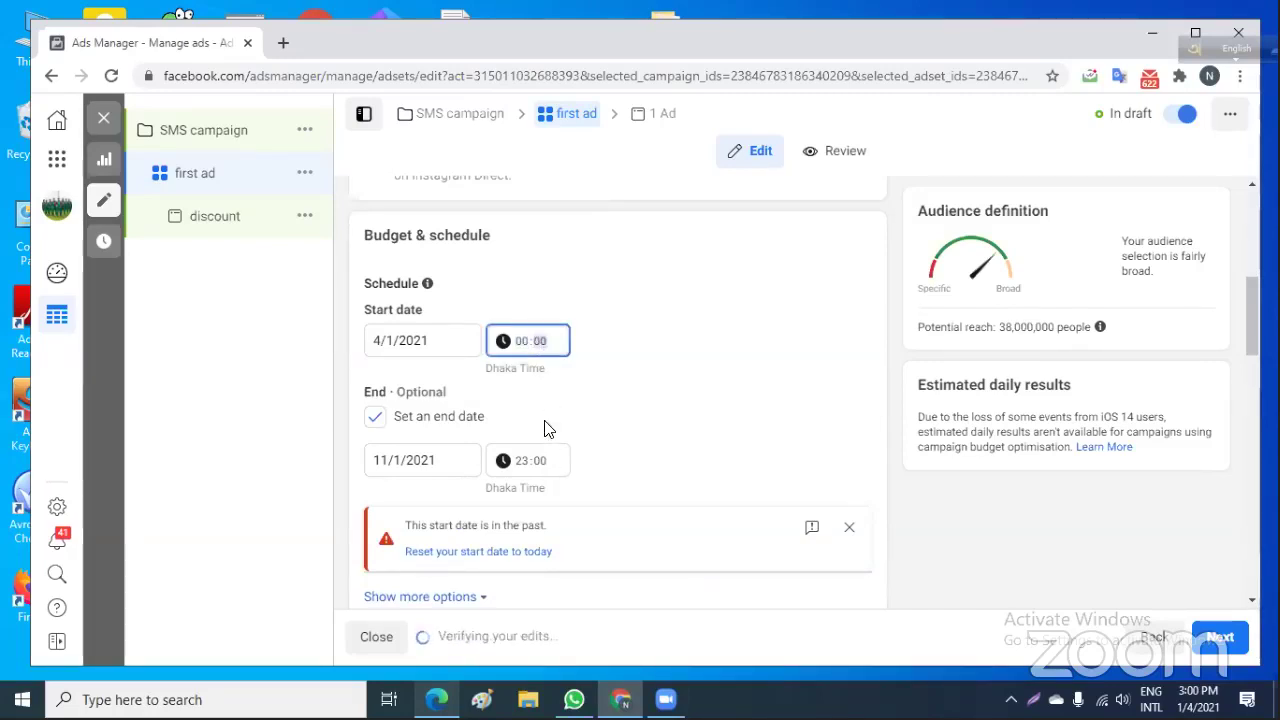
click(527, 345)
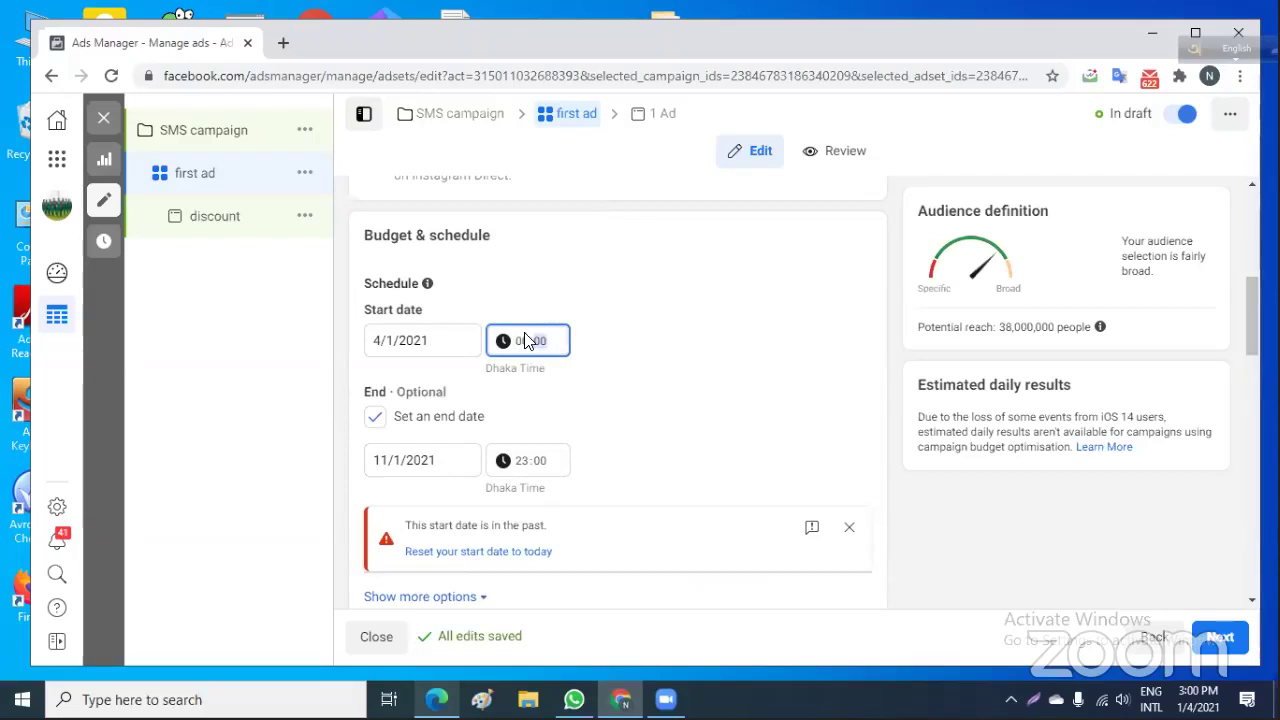
click(528, 344)
text(10)
text(9)
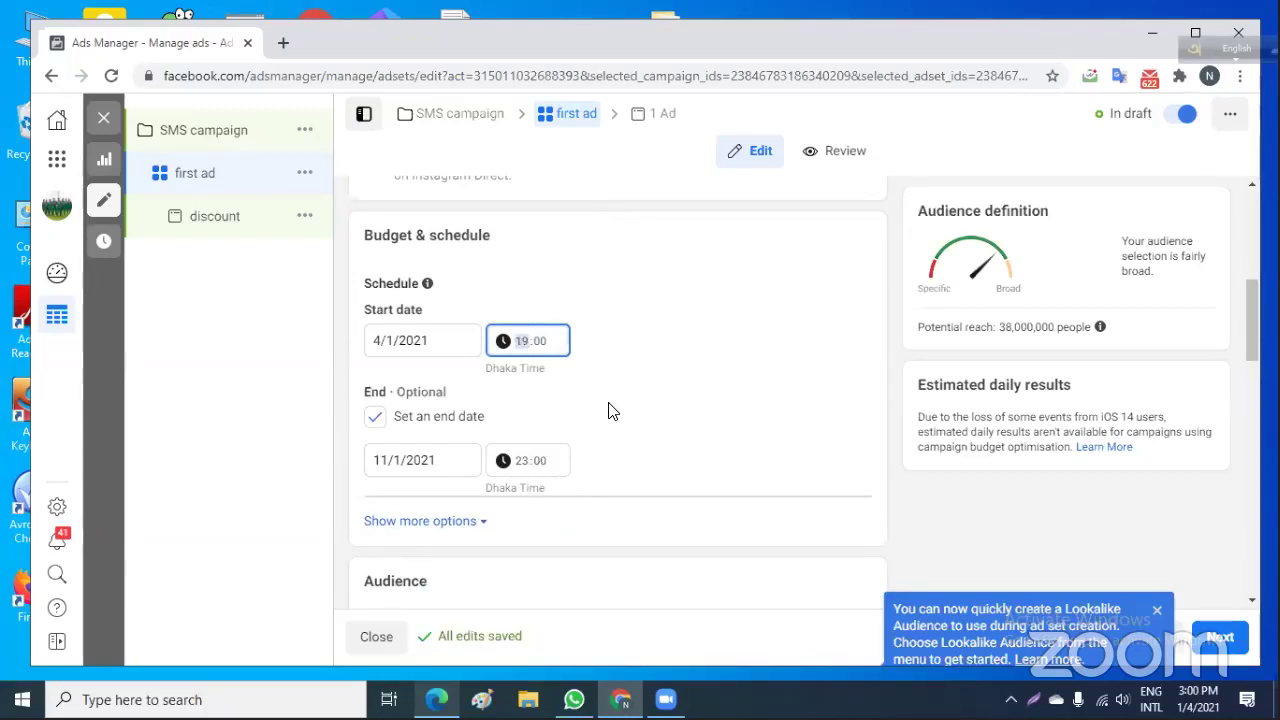
Review the ad set's schedule and expand the additional options to show its spend limits.
scroll(613, 412, down, 2)
scroll(613, 412, up, 4)
scroll(613, 412, down, 2)
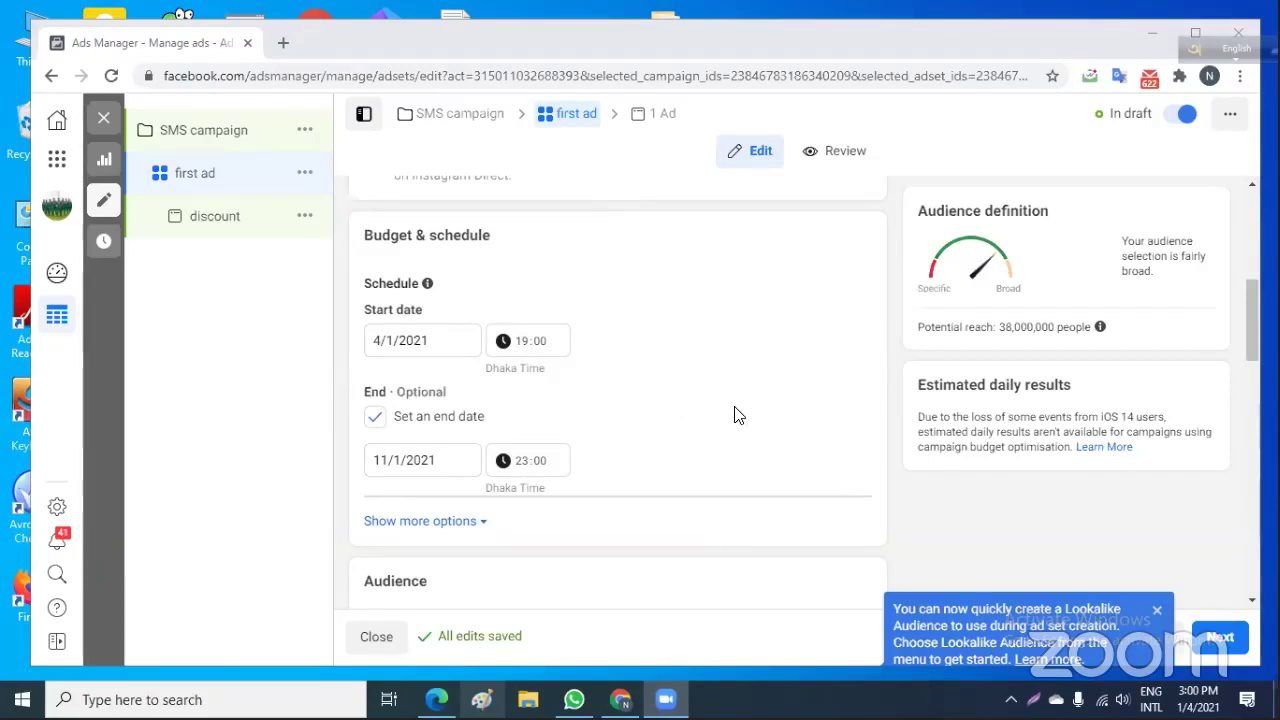
scroll(736, 415, down, 1)
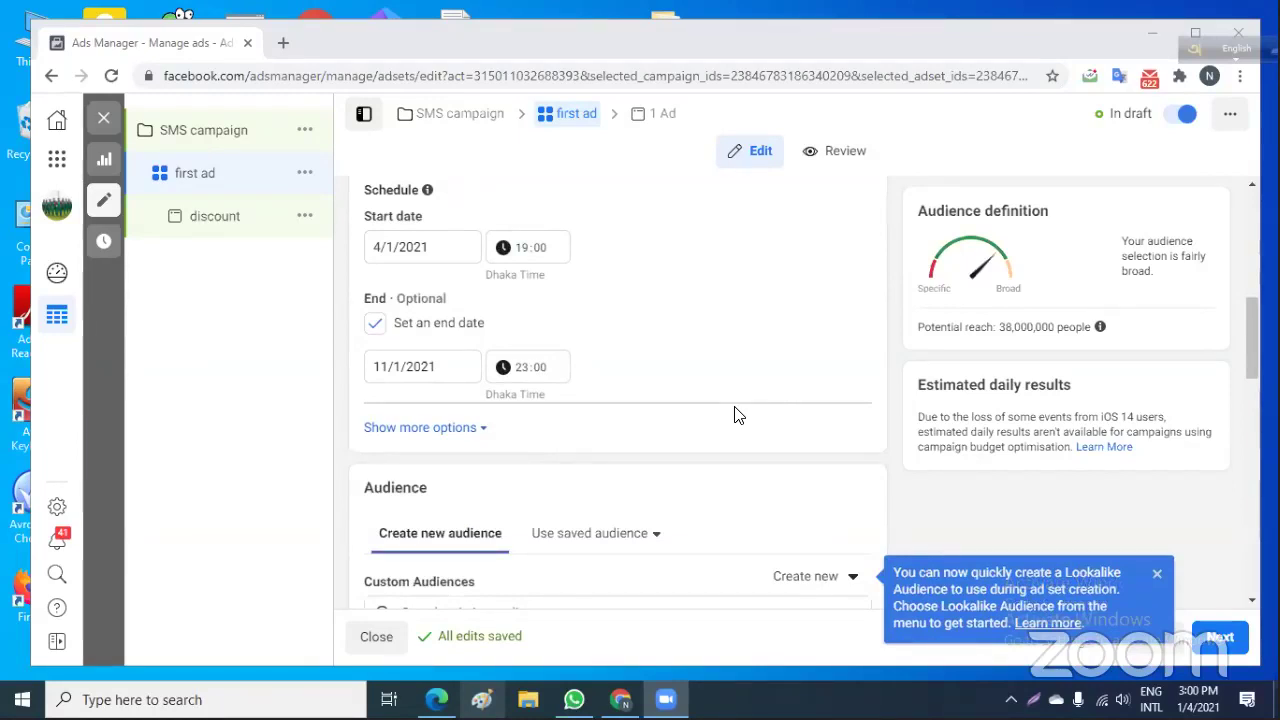
scroll(735, 415, down, 2)
scroll(735, 415, up, 2)
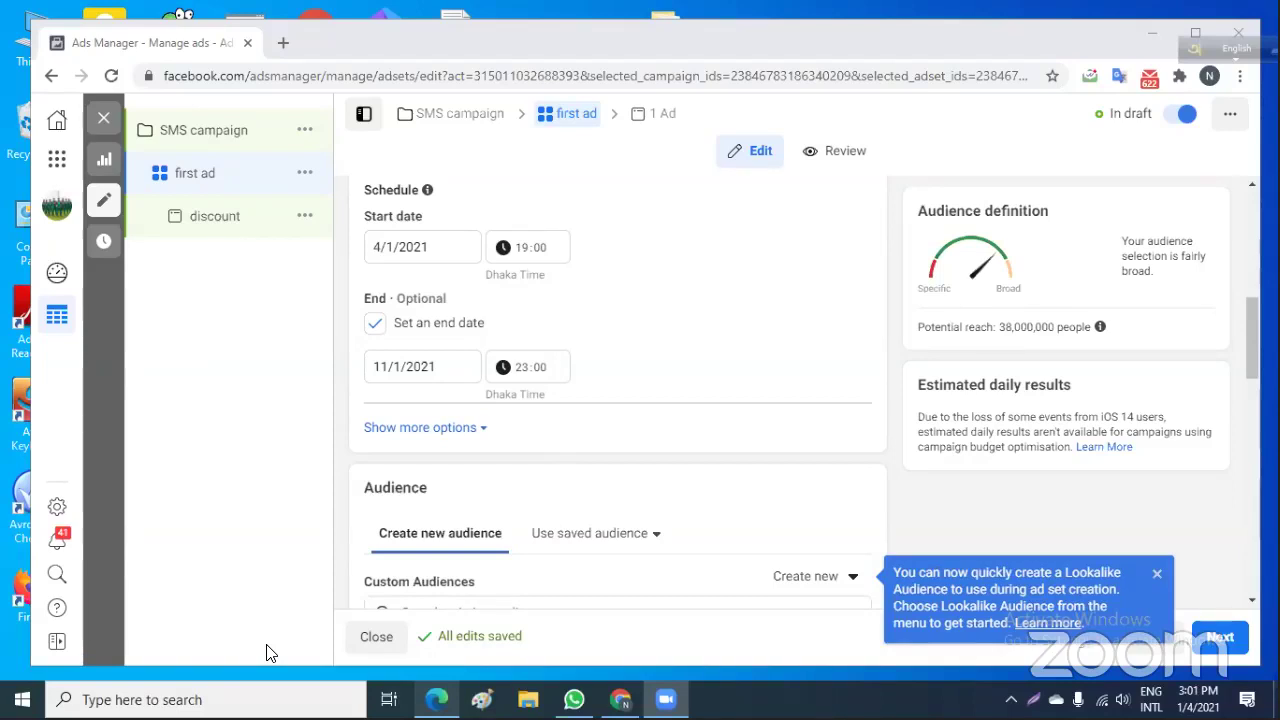
click(465, 428)
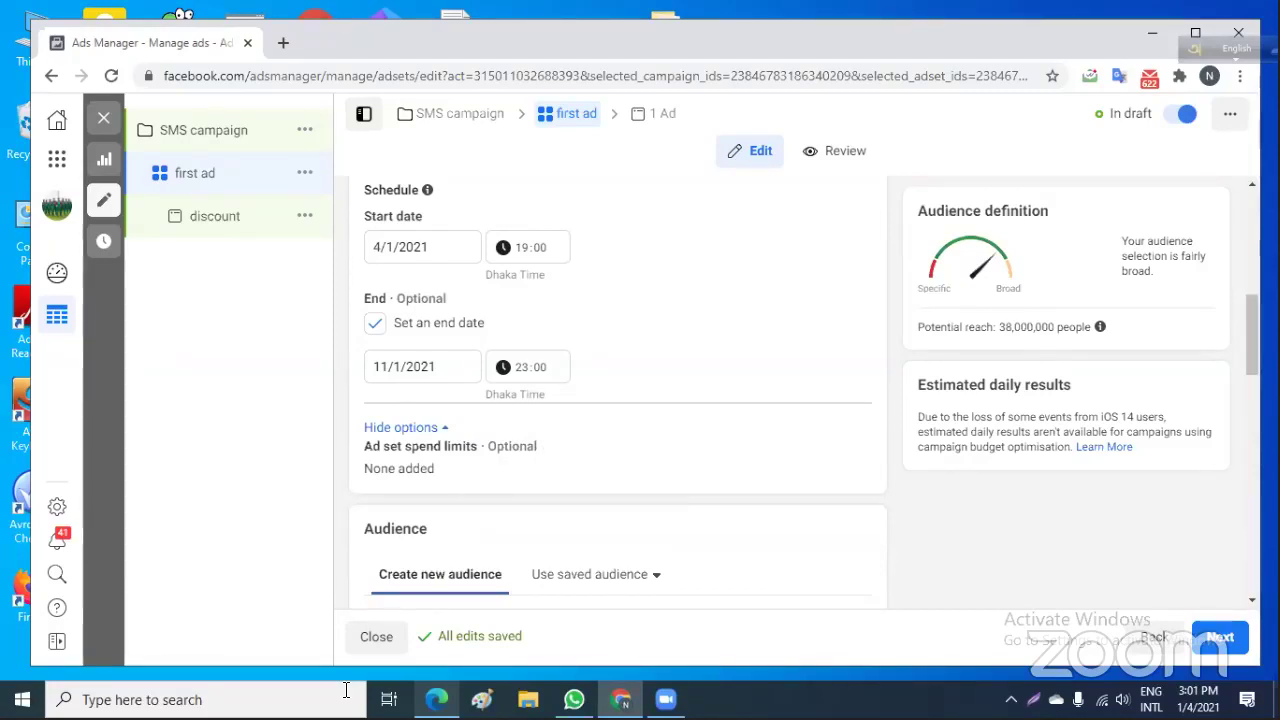
Review the ad set's Audience section and list the saved audiences available for it.
scroll(566, 478, down, 2)
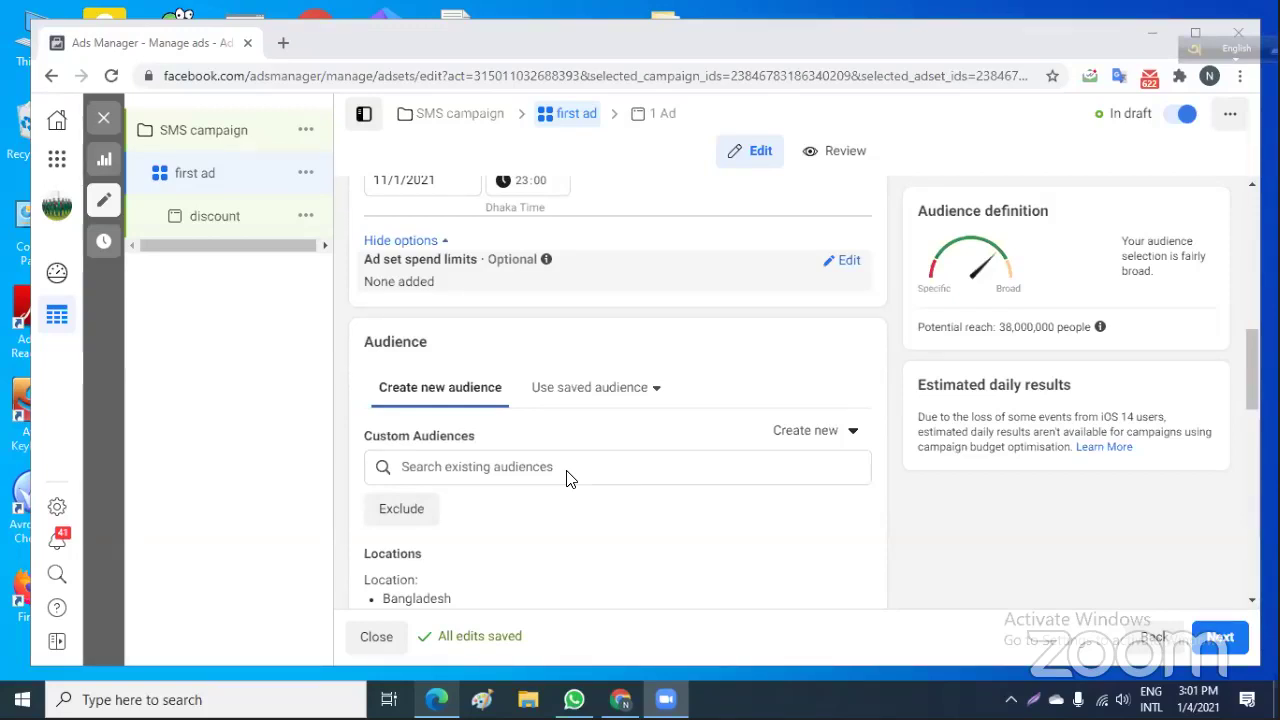
scroll(566, 479, down, 1)
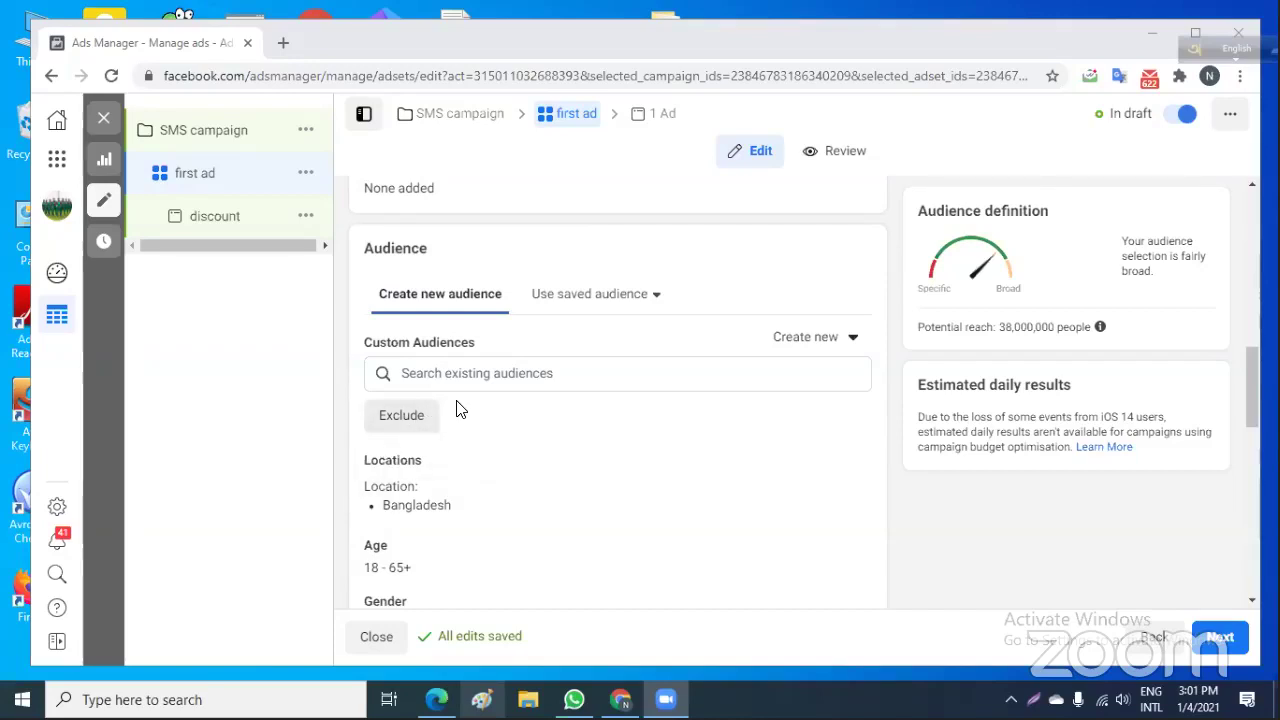
click(634, 300)
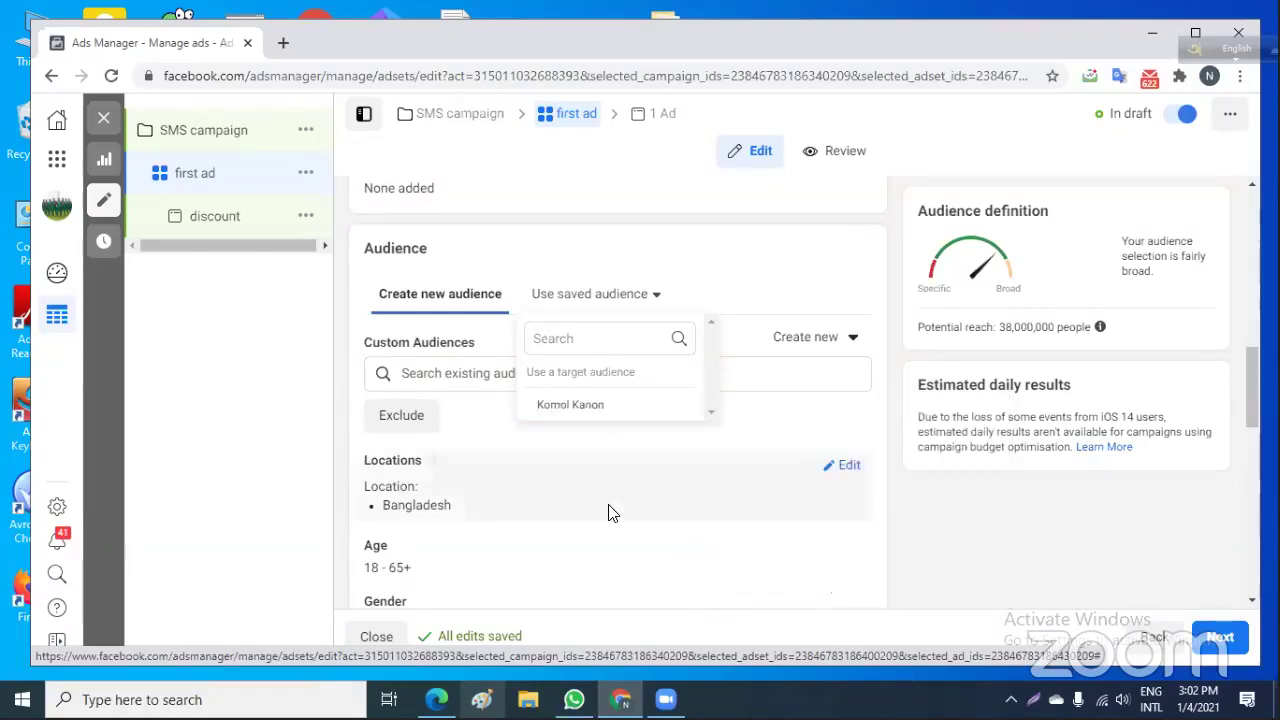
Look through the source options for a new Custom Audience and view the Instant Experience audience form before closing it without creating anything.
click(826, 350)
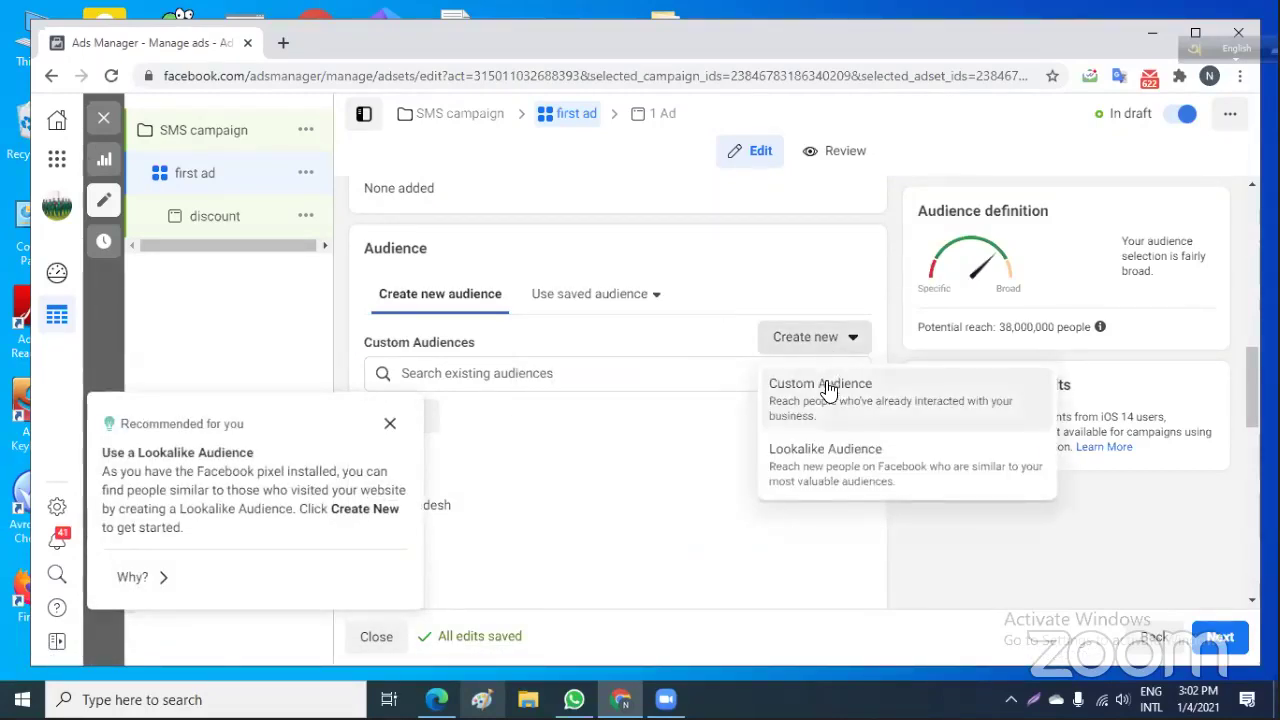
click(825, 400)
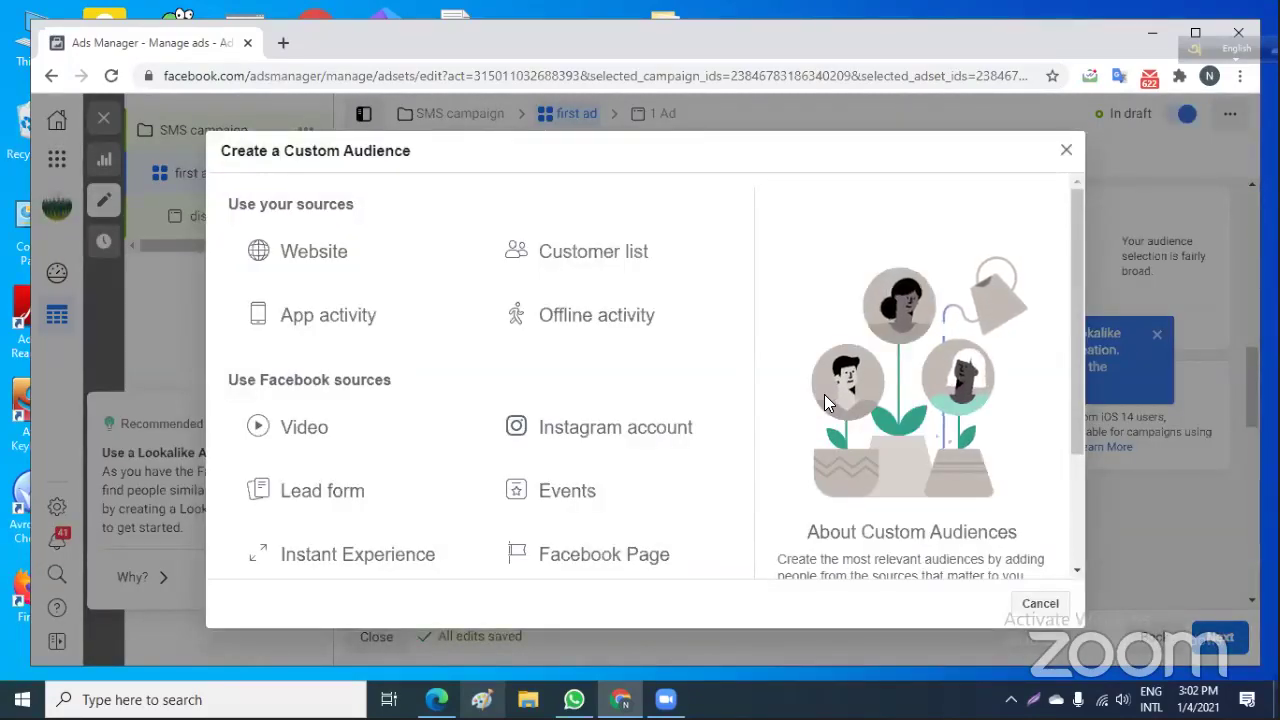
scroll(614, 393, down, 2)
scroll(614, 393, up, 2)
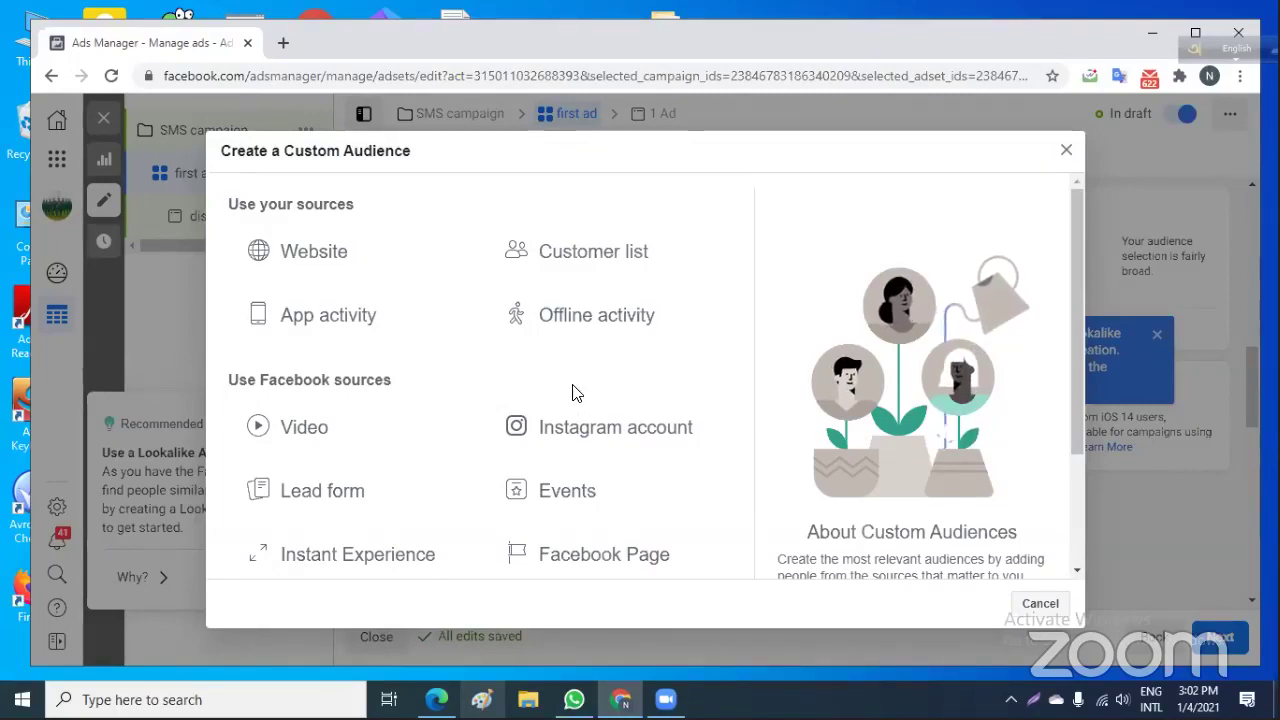
scroll(574, 391, down, 2)
click(470, 395)
scroll(432, 477, up, 2)
scroll(432, 477, down, 1)
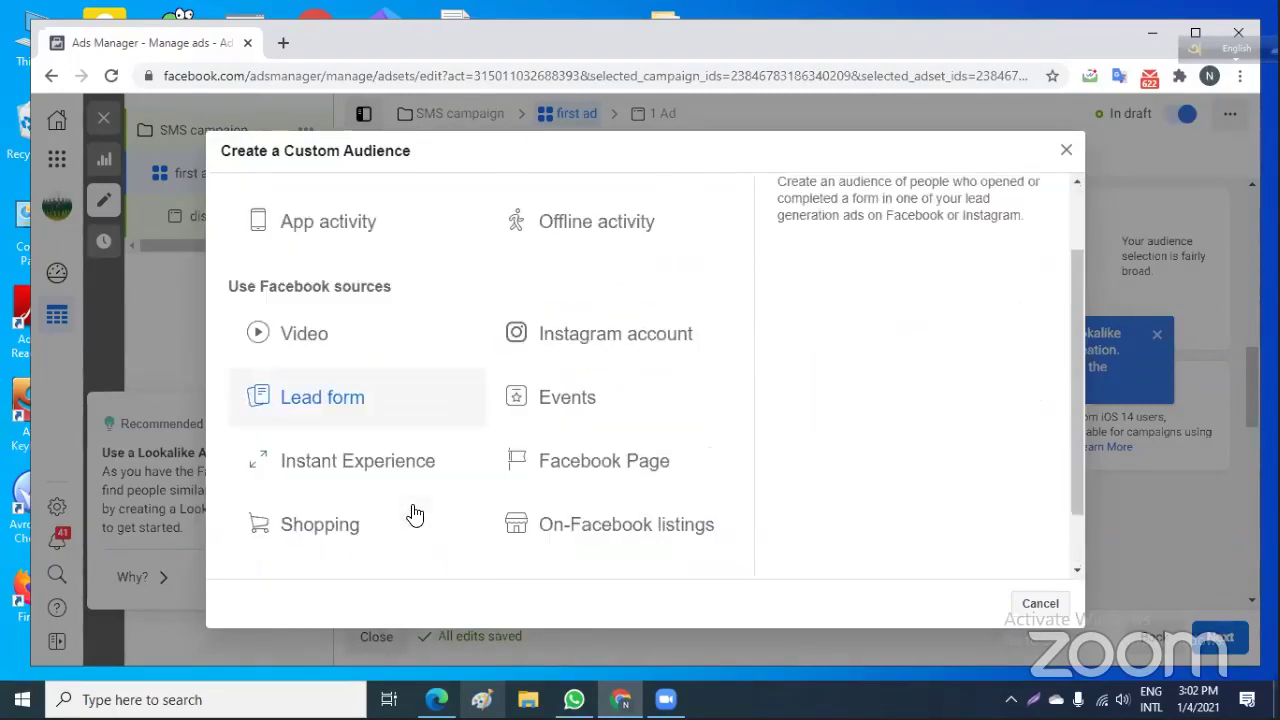
click(340, 478)
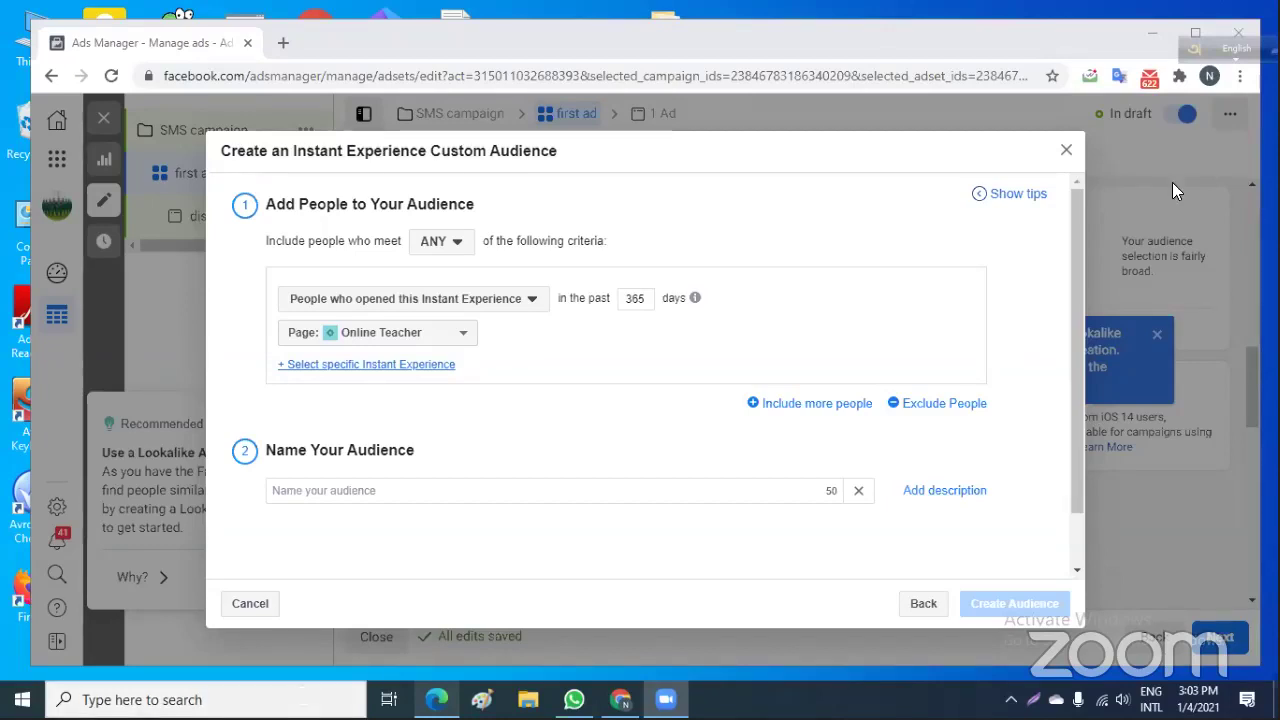
click(1066, 151)
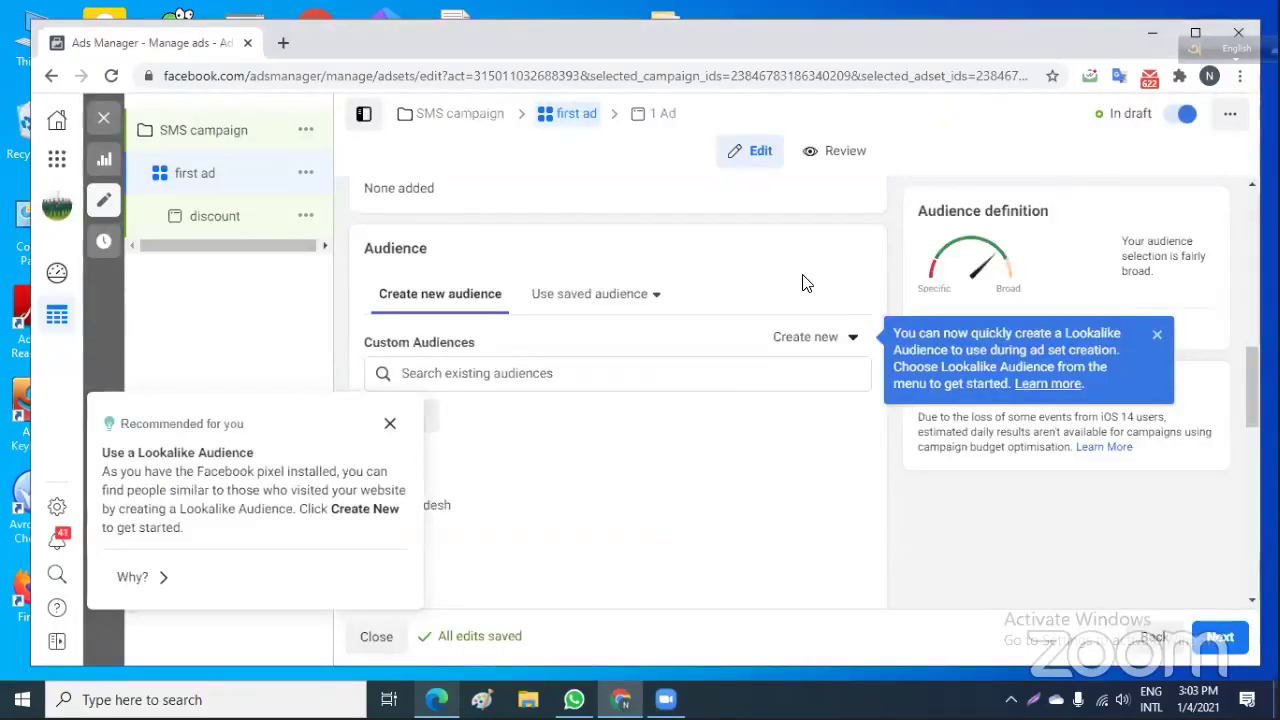
Enlarge the page view and dismiss the recommendation to use a Lookalike Audience.
key(ctrl+plus)
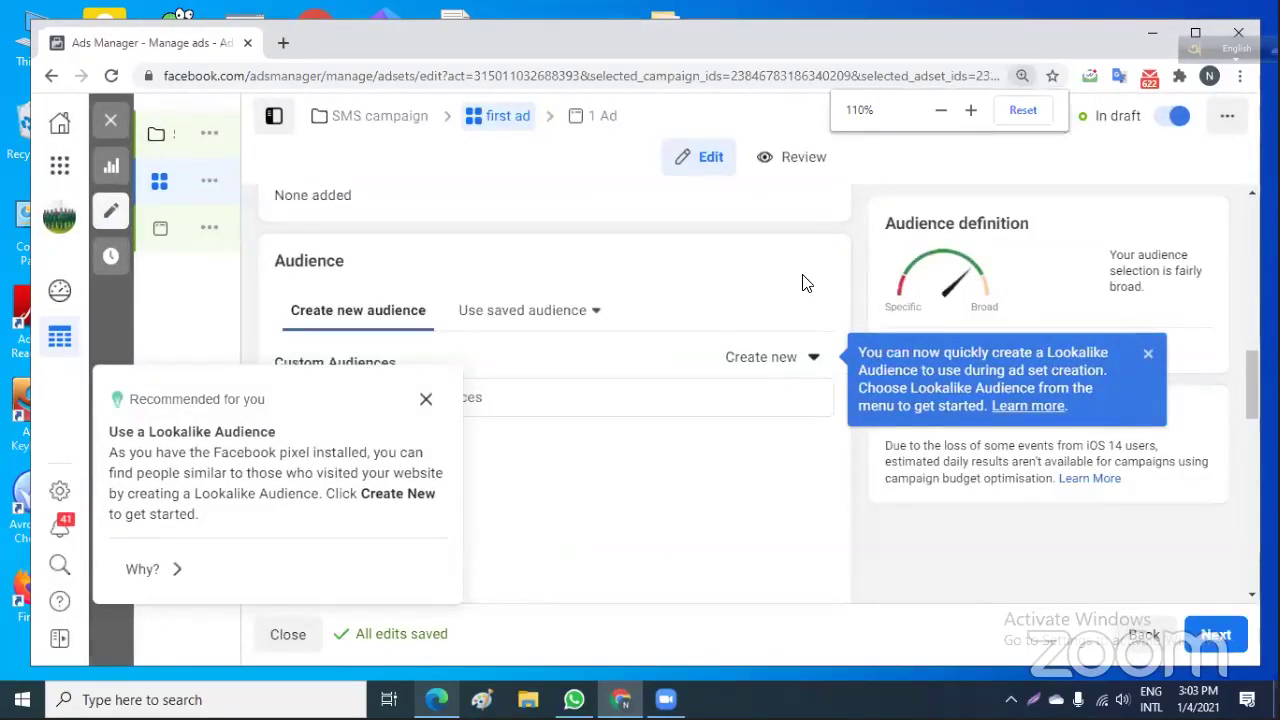
key(ctrl+plus)
key(ctrl+plus)
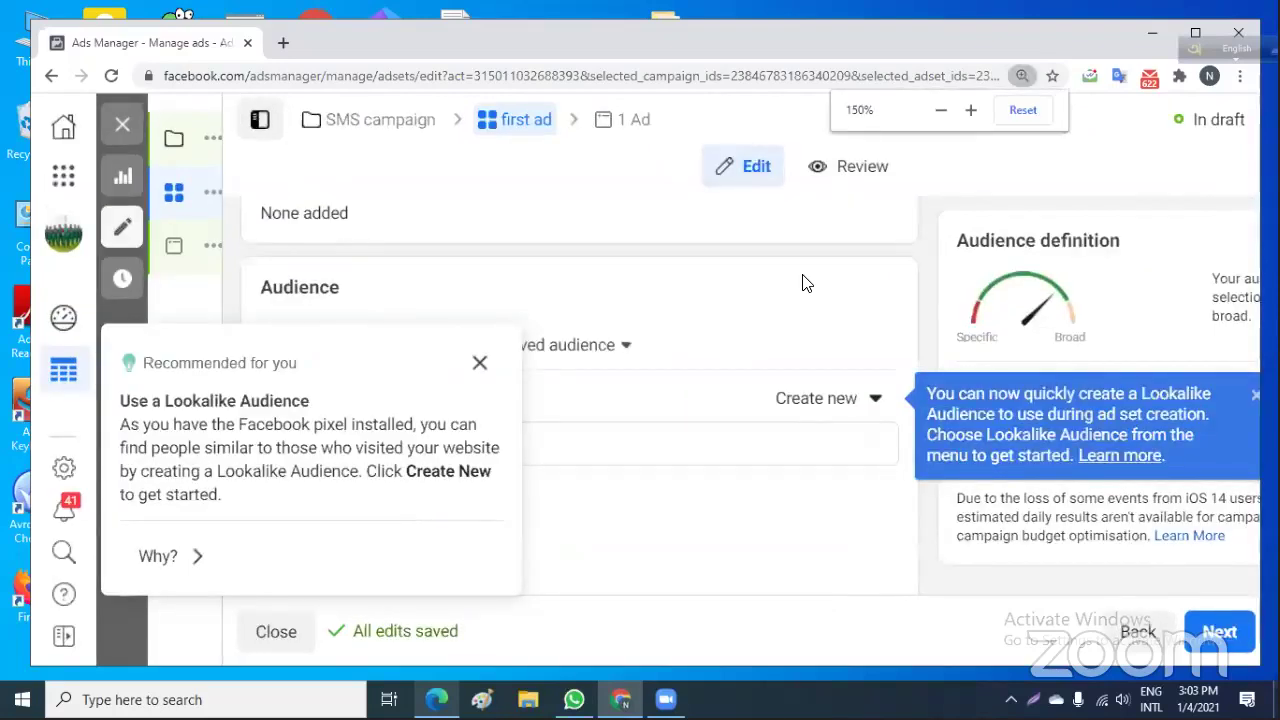
key(ctrl+plus)
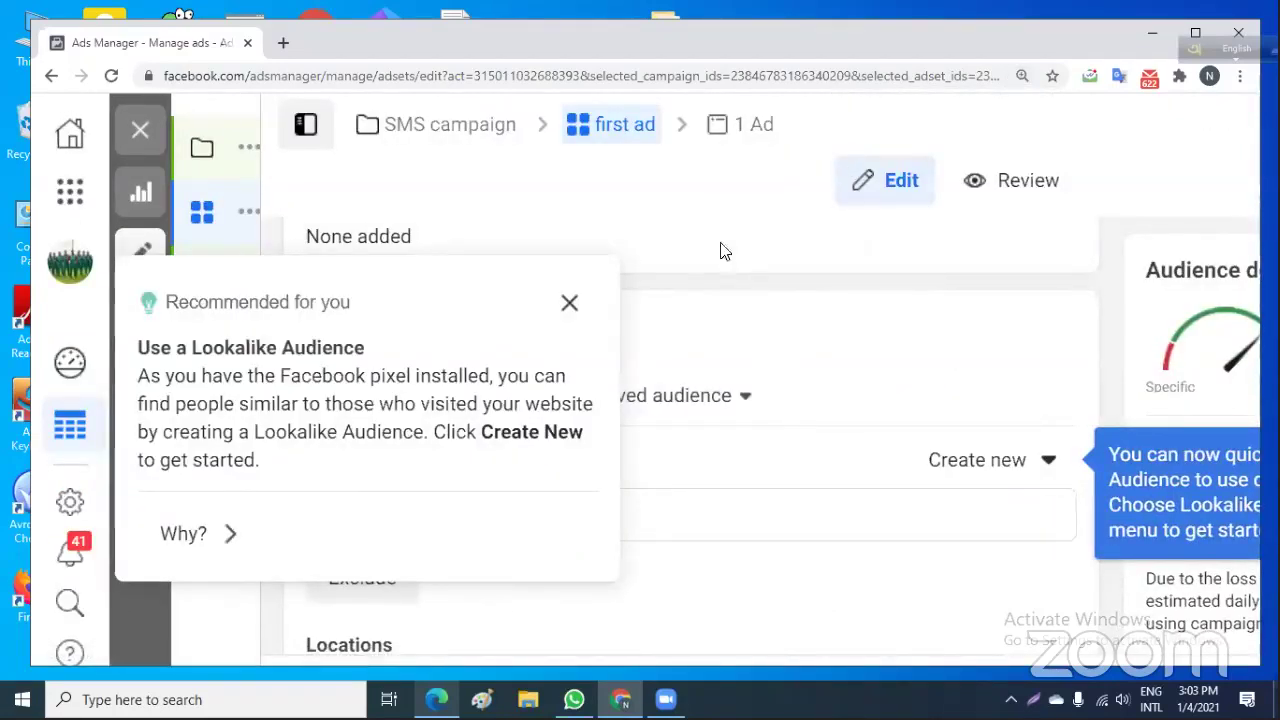
scroll(690, 224, down, 4)
scroll(690, 226, up, 3)
click(570, 303)
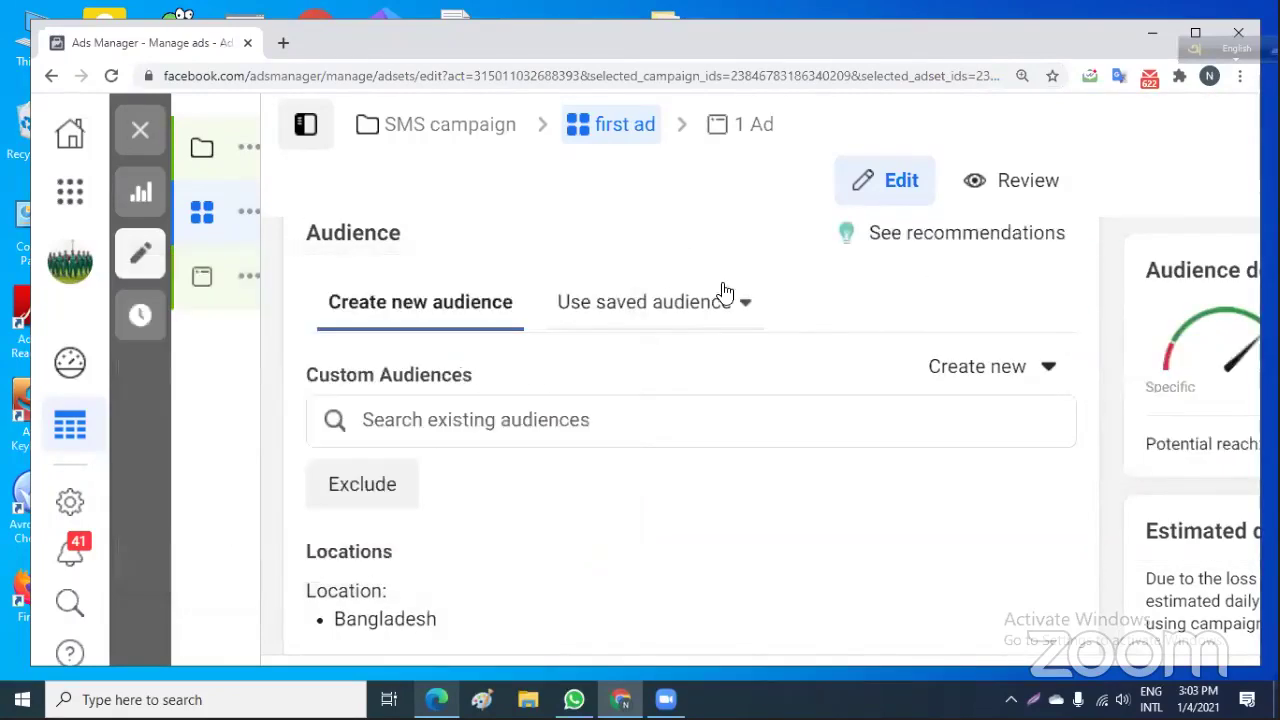
Examine the Custom Audience sources and the Instant Experience criteria again at the enlarged view, and exit without creating an audience.
click(1012, 378)
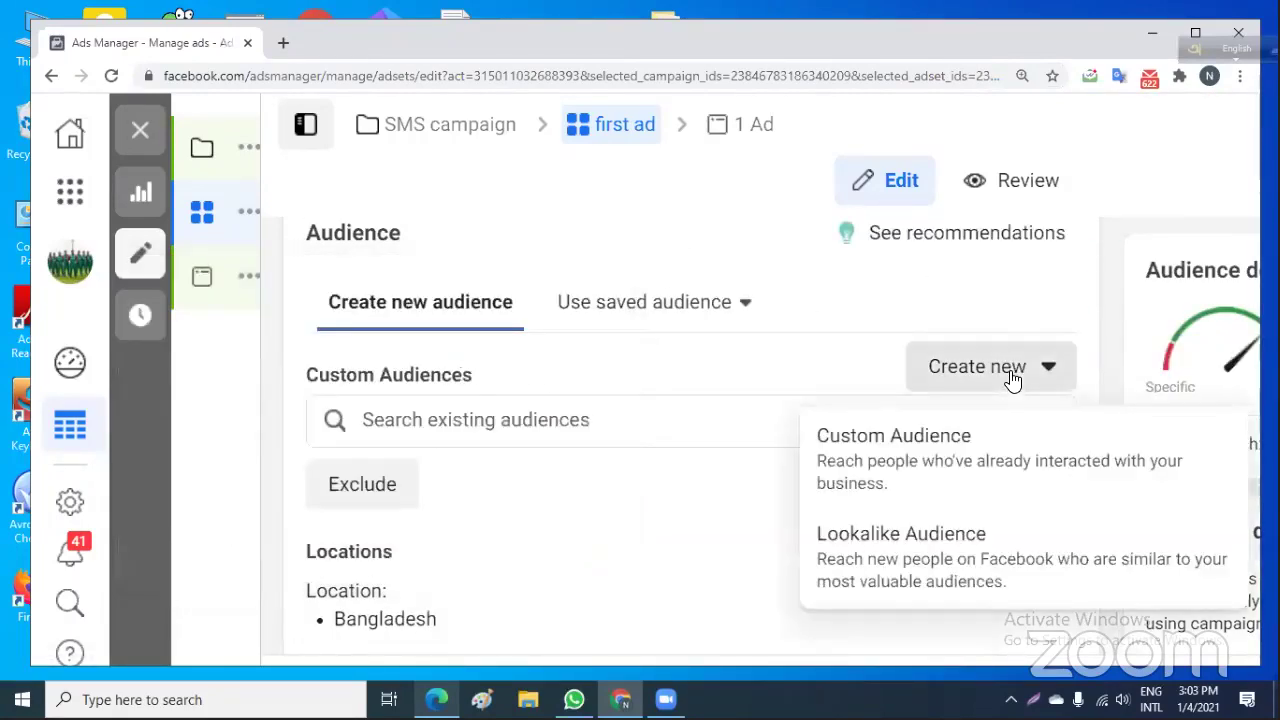
click(914, 452)
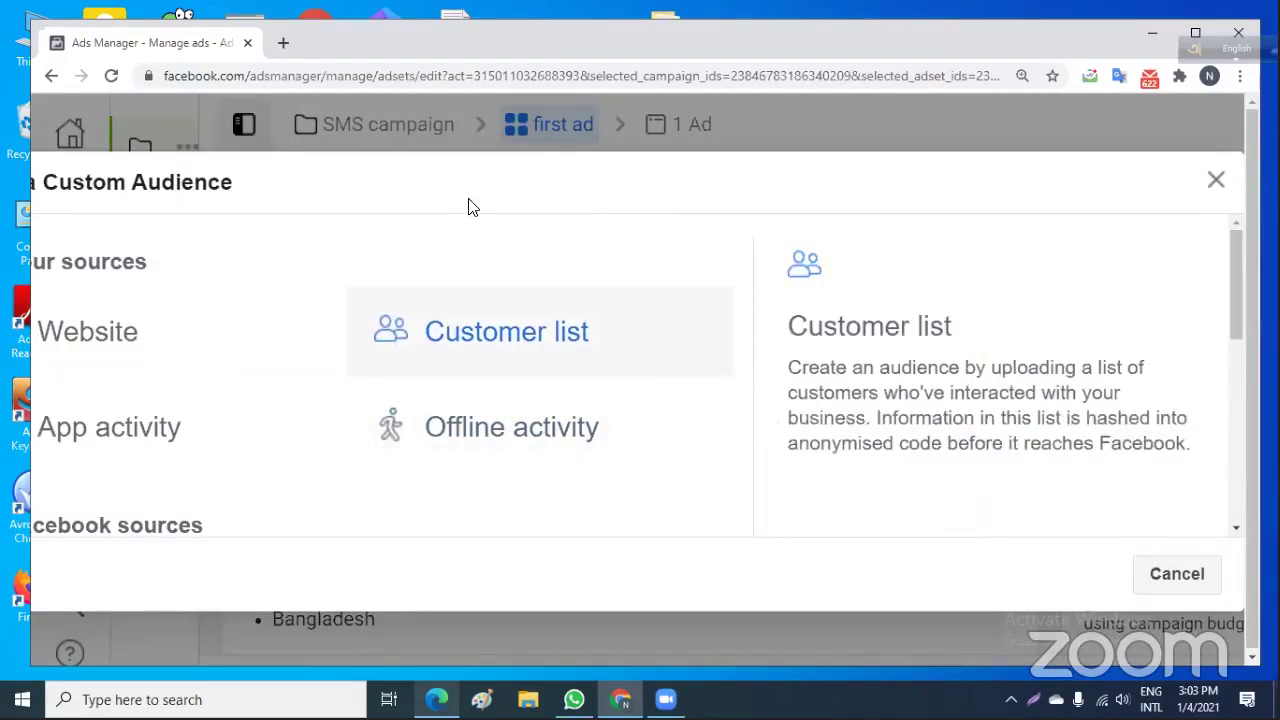
triple_click(628, 224)
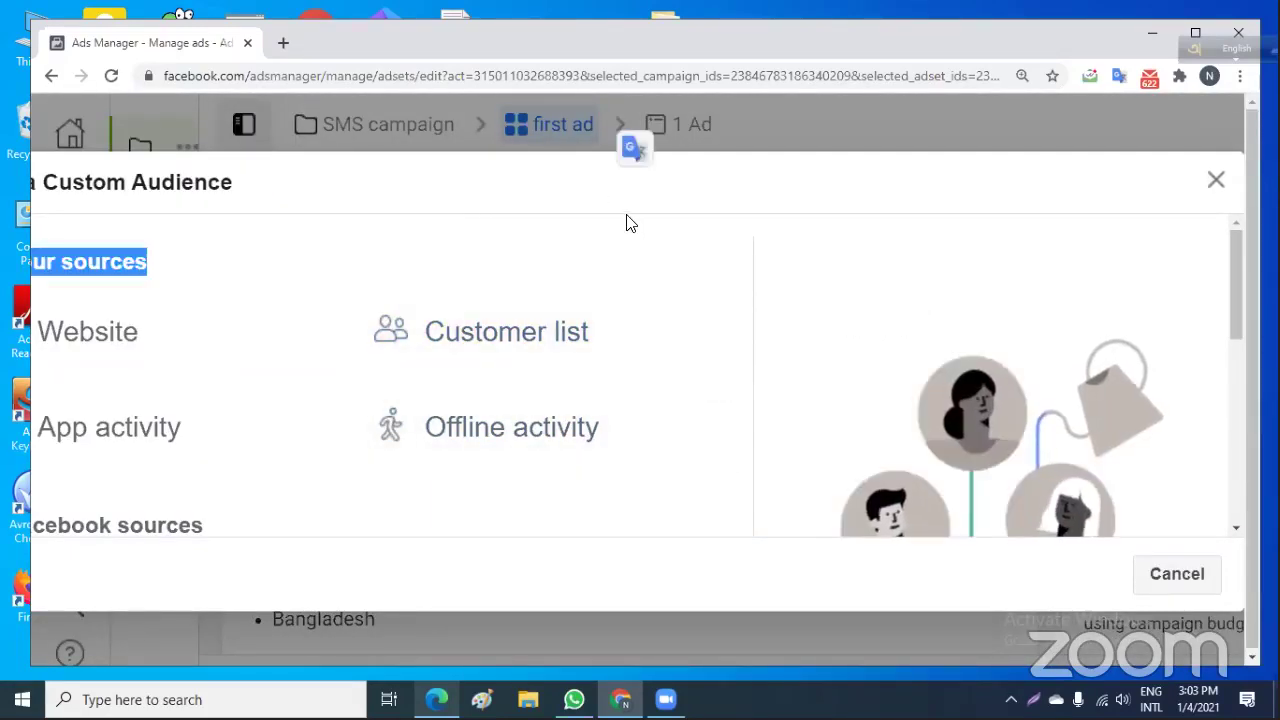
scroll(673, 251, down, 3)
scroll(526, 331, down, 1)
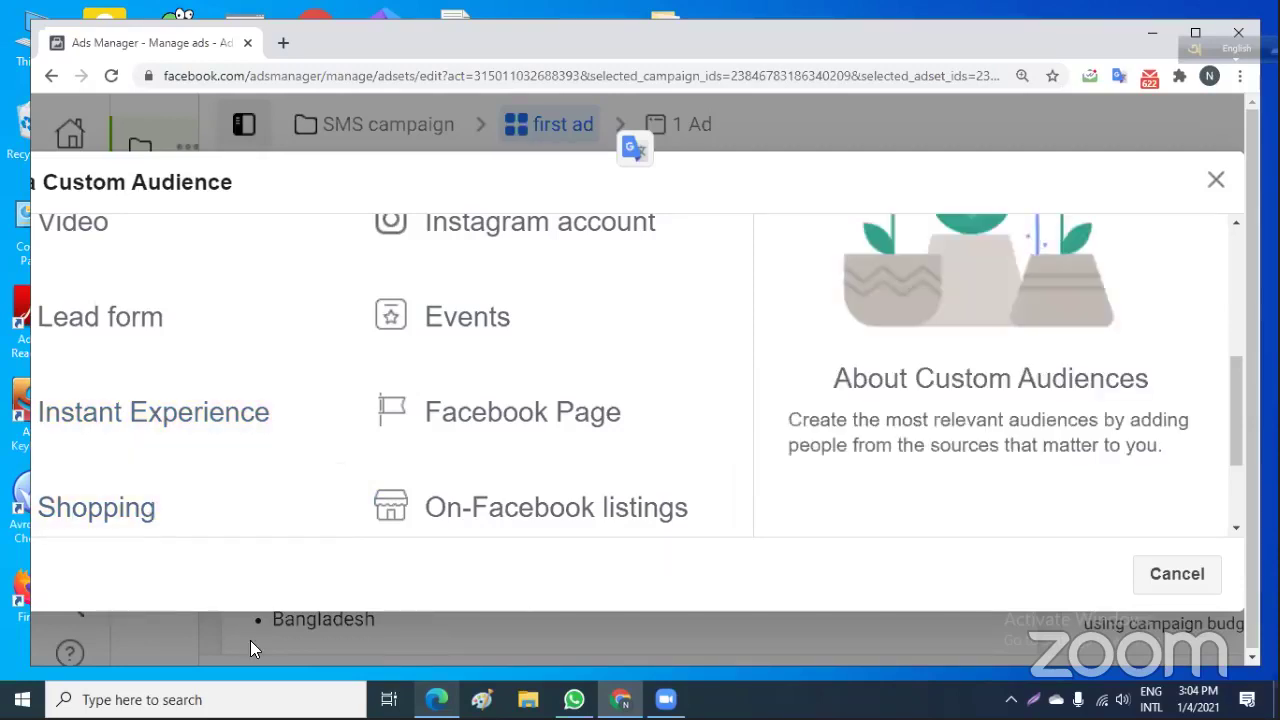
click(214, 512)
click(197, 412)
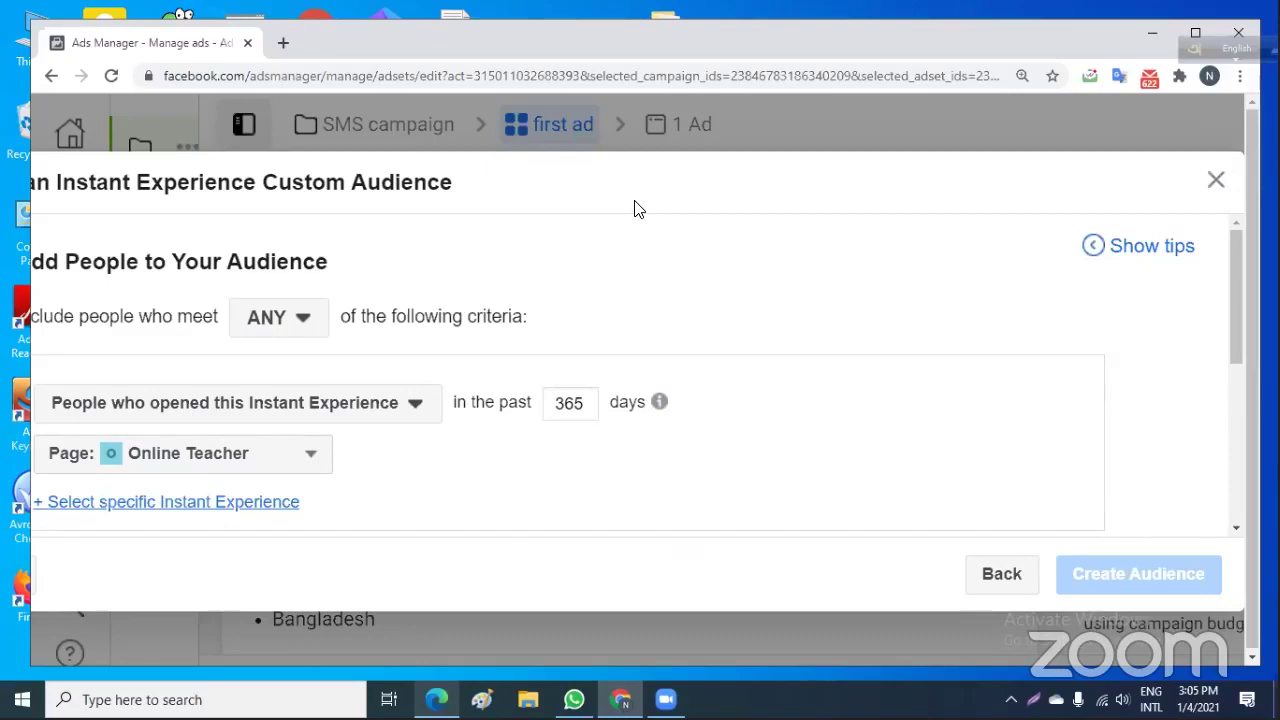
key(ctrl+minus)
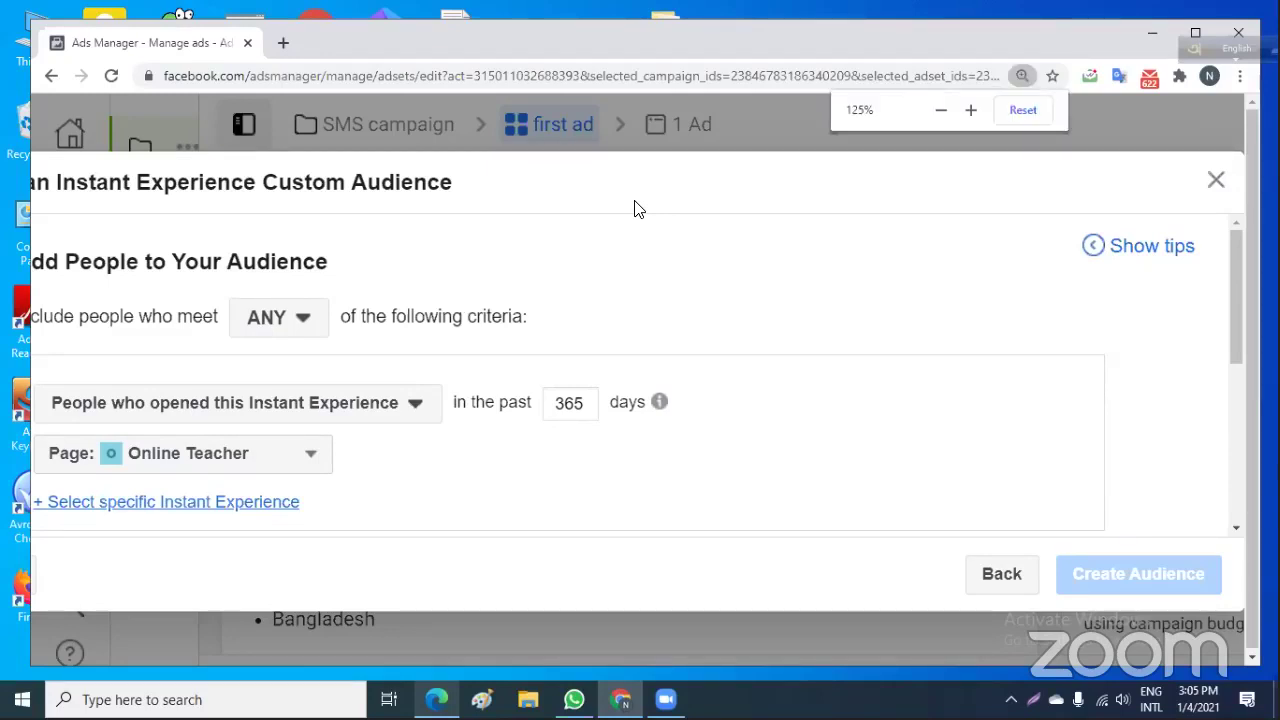
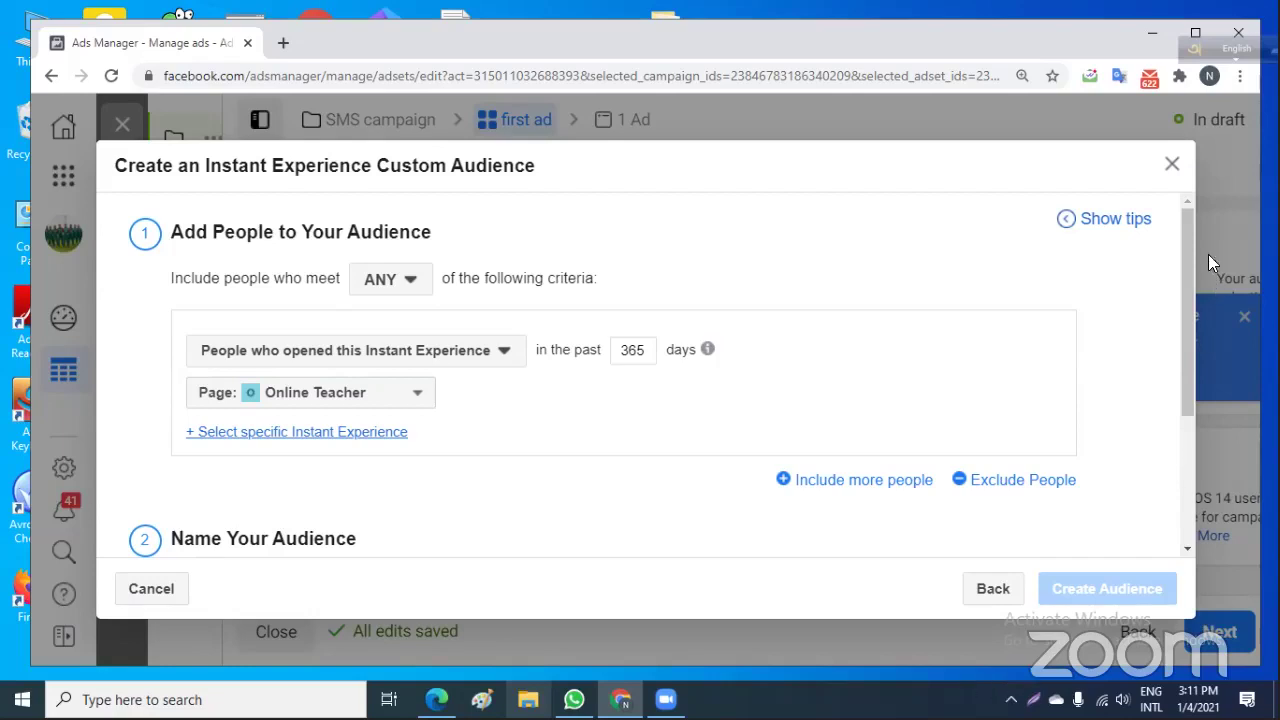
click(1174, 167)
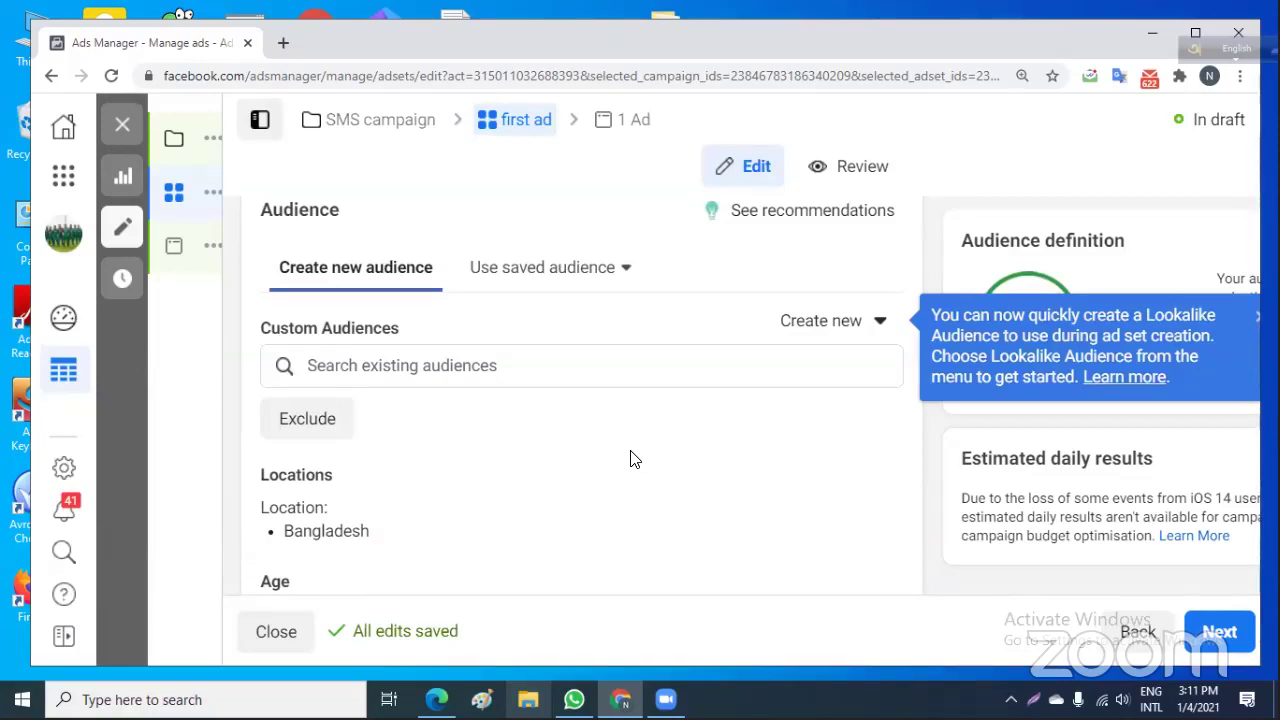
Reduce the page zoom, dismiss the Lookalike Audience tip and review the audience's location, age, gender and detailed targeting settings.
key(ctrl+minus)
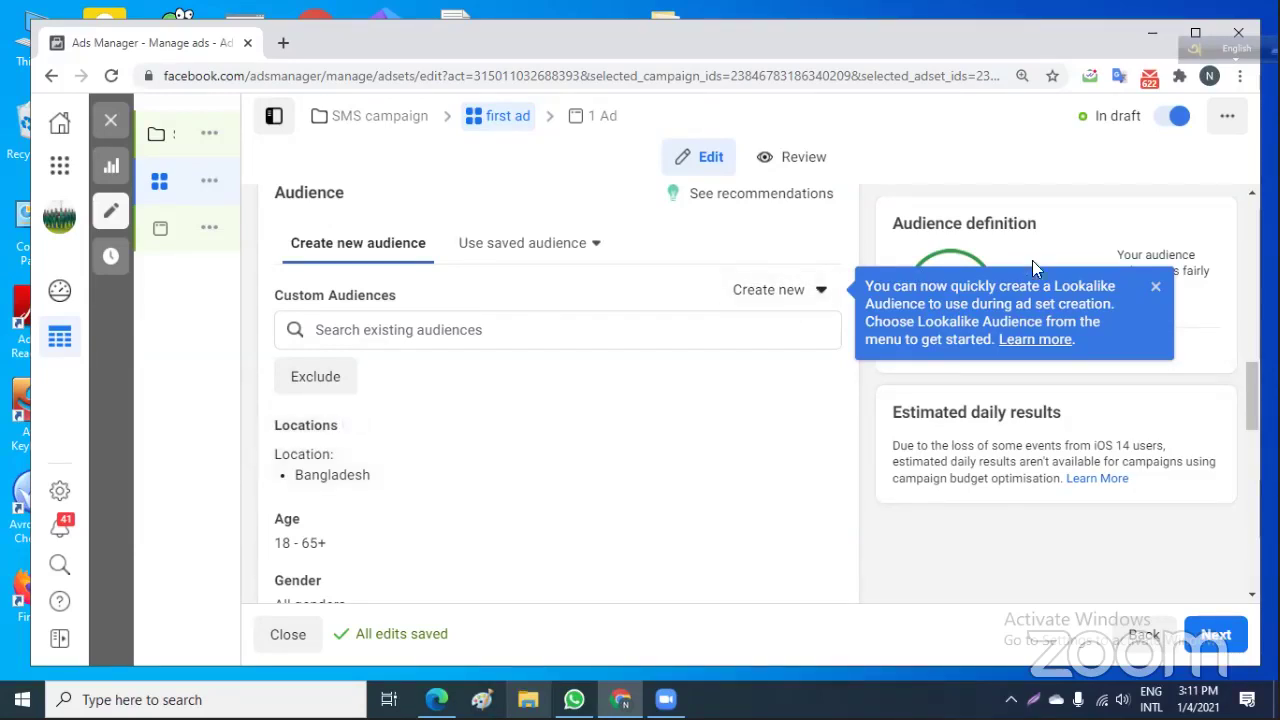
click(1156, 287)
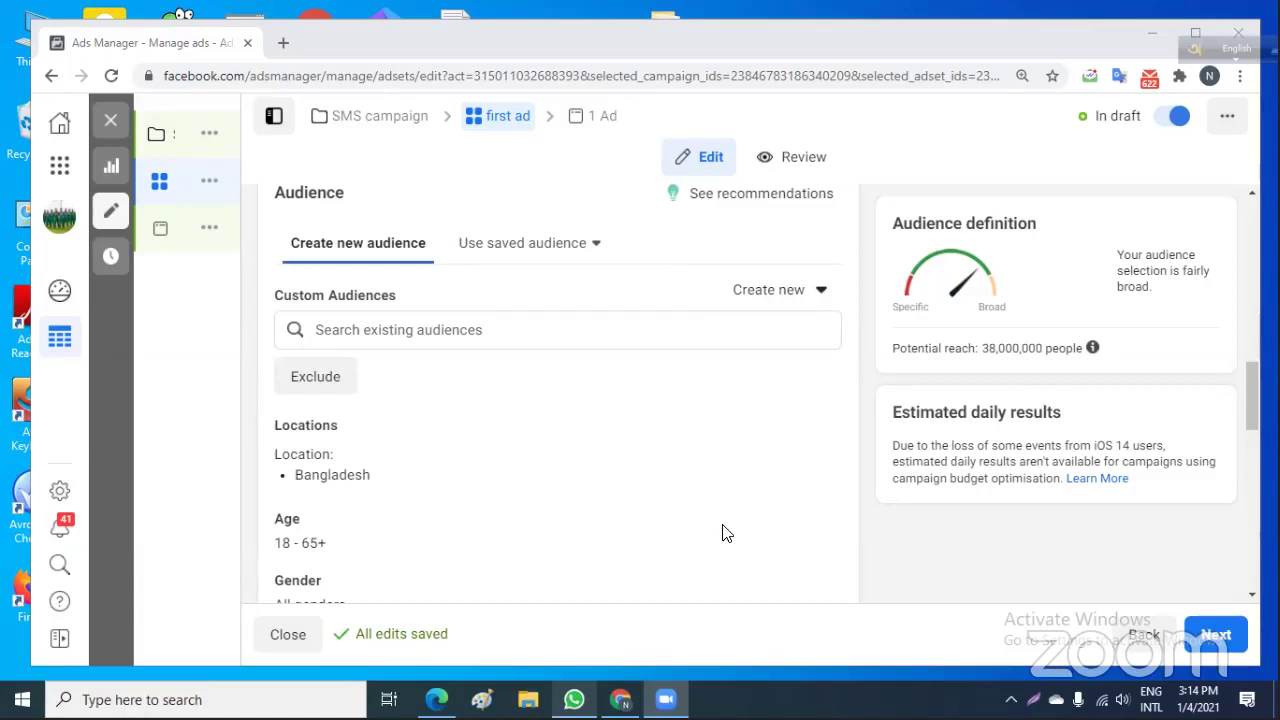
mouse_move(727, 533)
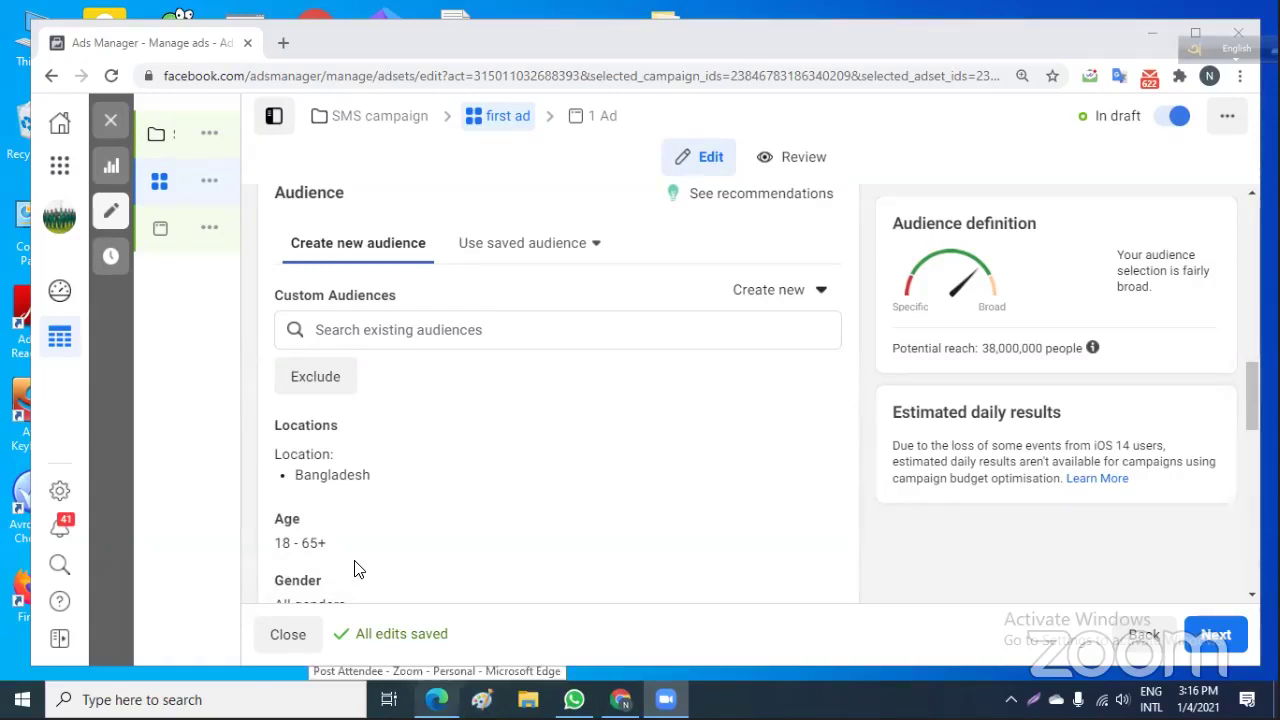
scroll(360, 560, down, 2)
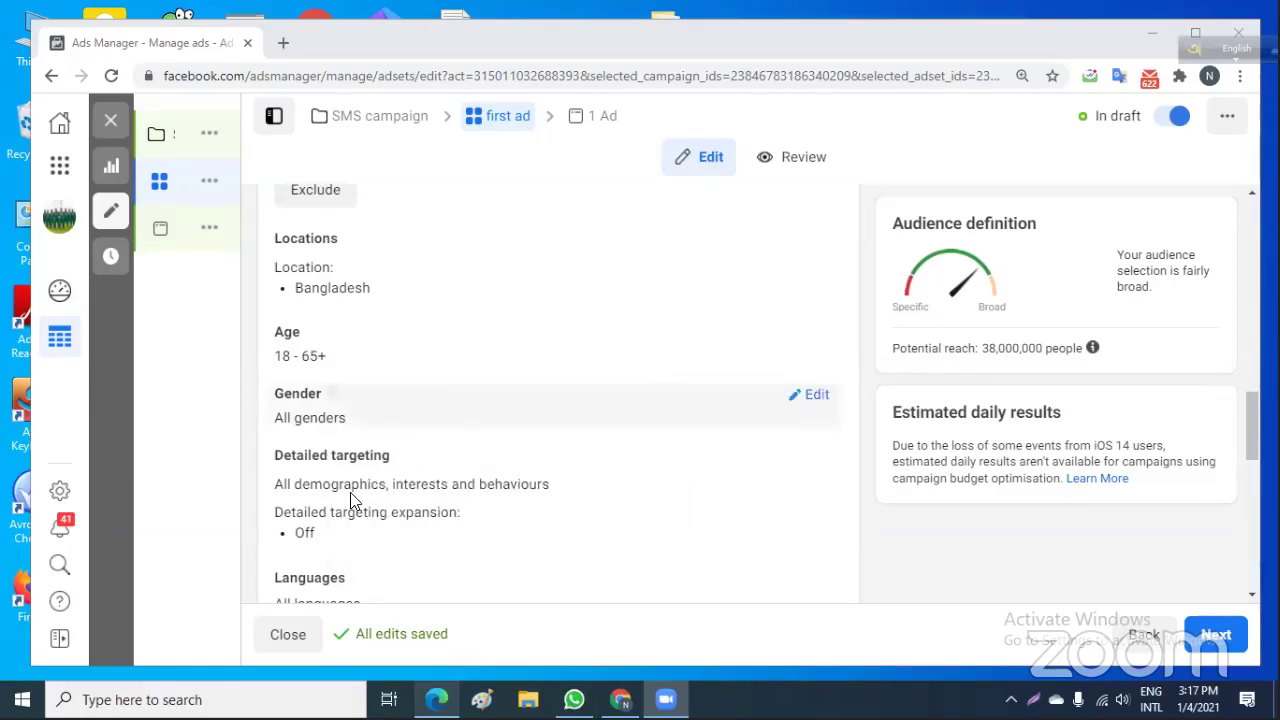
scroll(350, 495, up, 2)
Open the audience's locations for editing and remove Bangladesh from them.
mouse_move(346, 457)
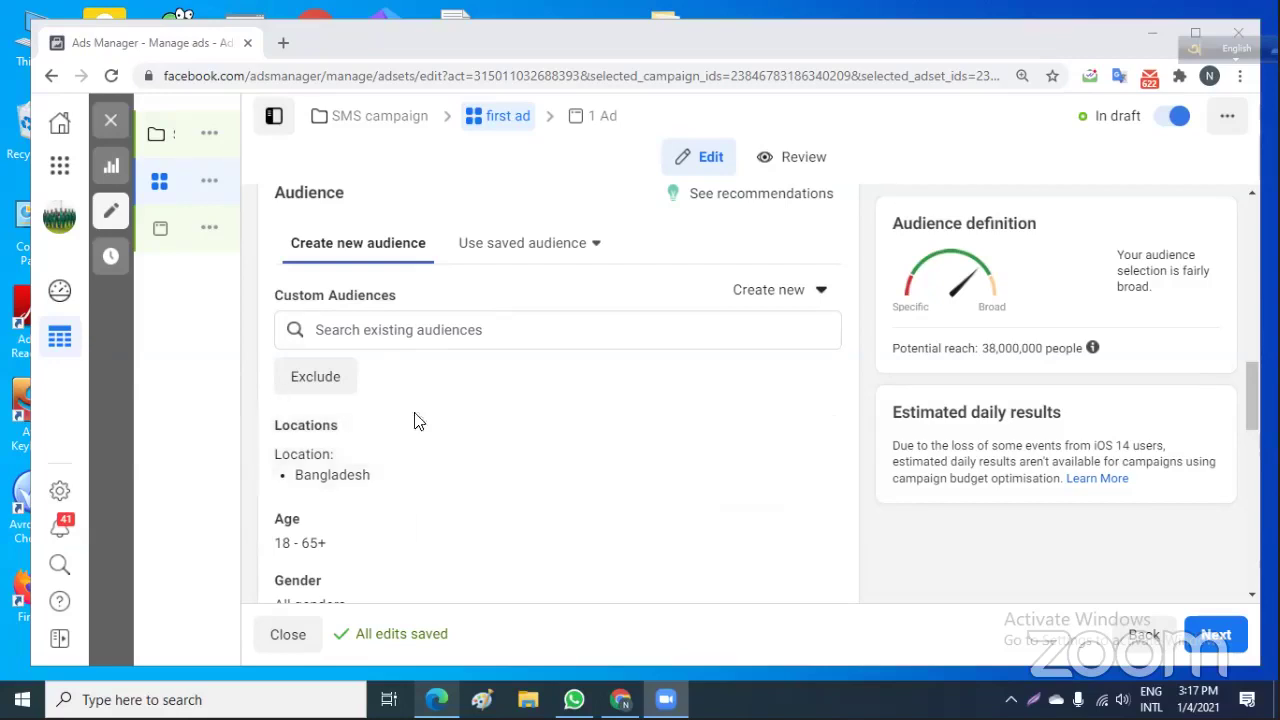
mouse_move(328, 470)
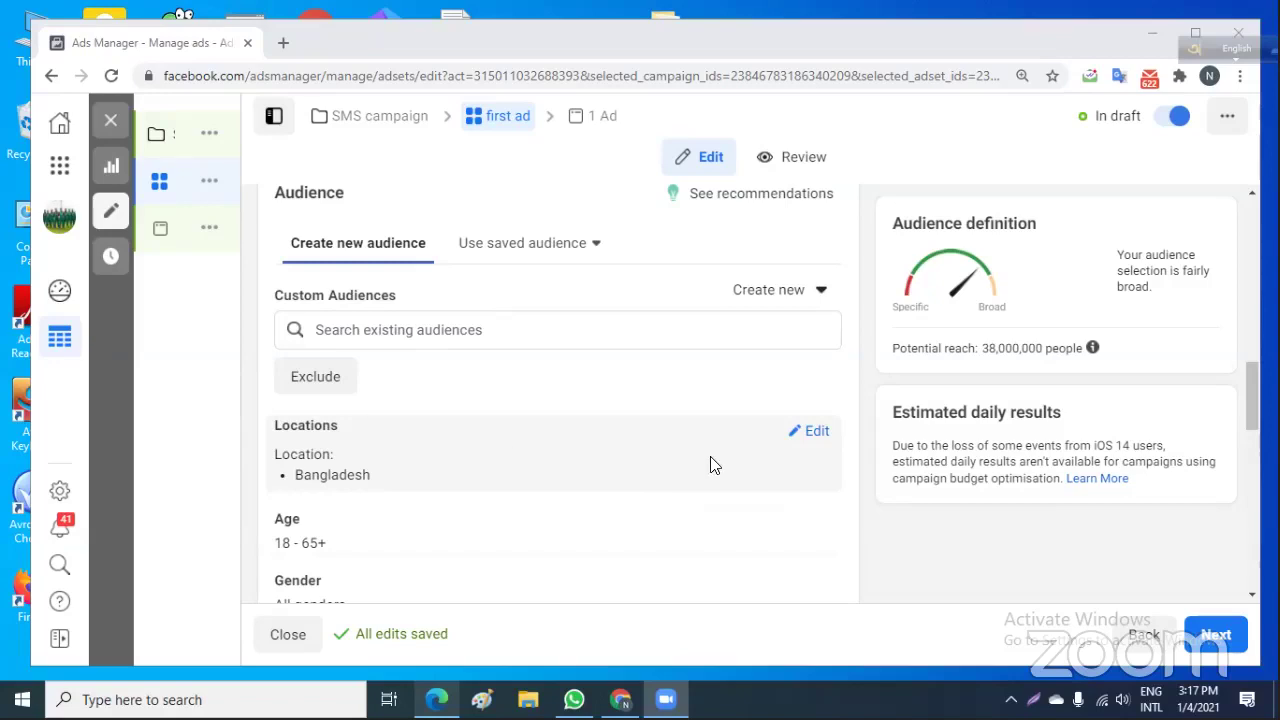
click(818, 434)
scroll(530, 515, down, 1)
scroll(530, 515, down, 2)
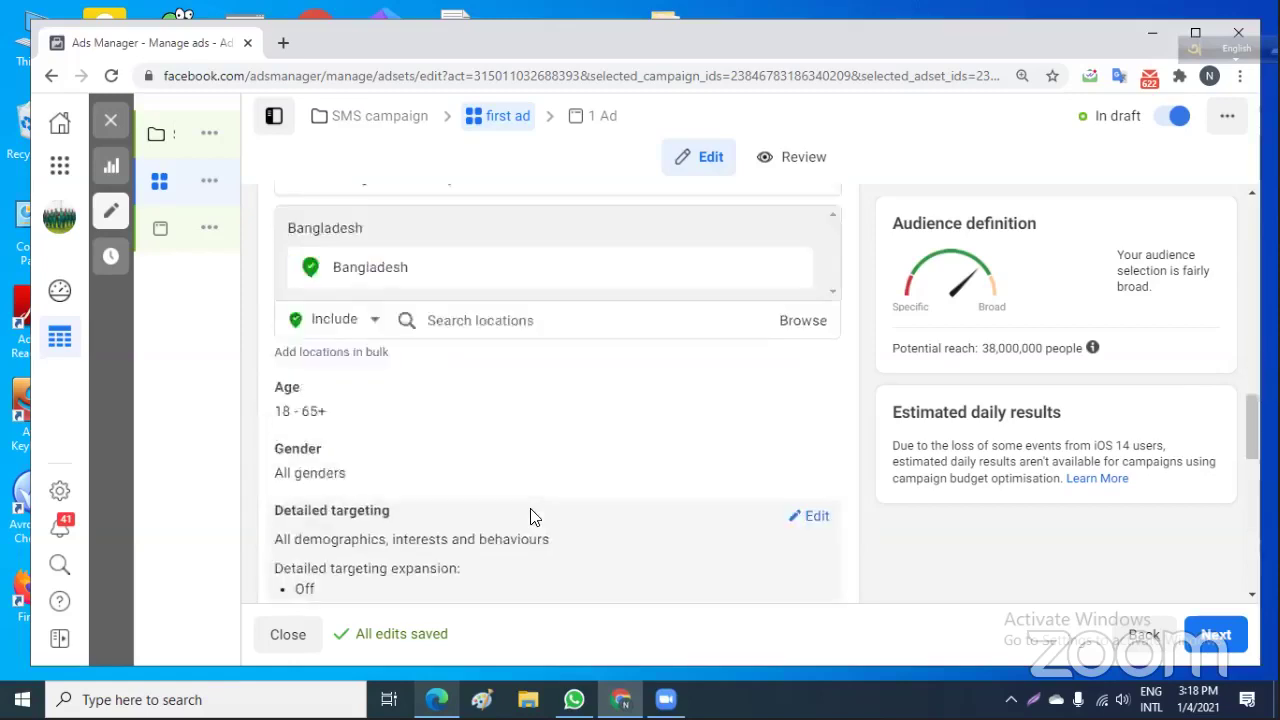
scroll(529, 509, up, 1)
click(795, 362)
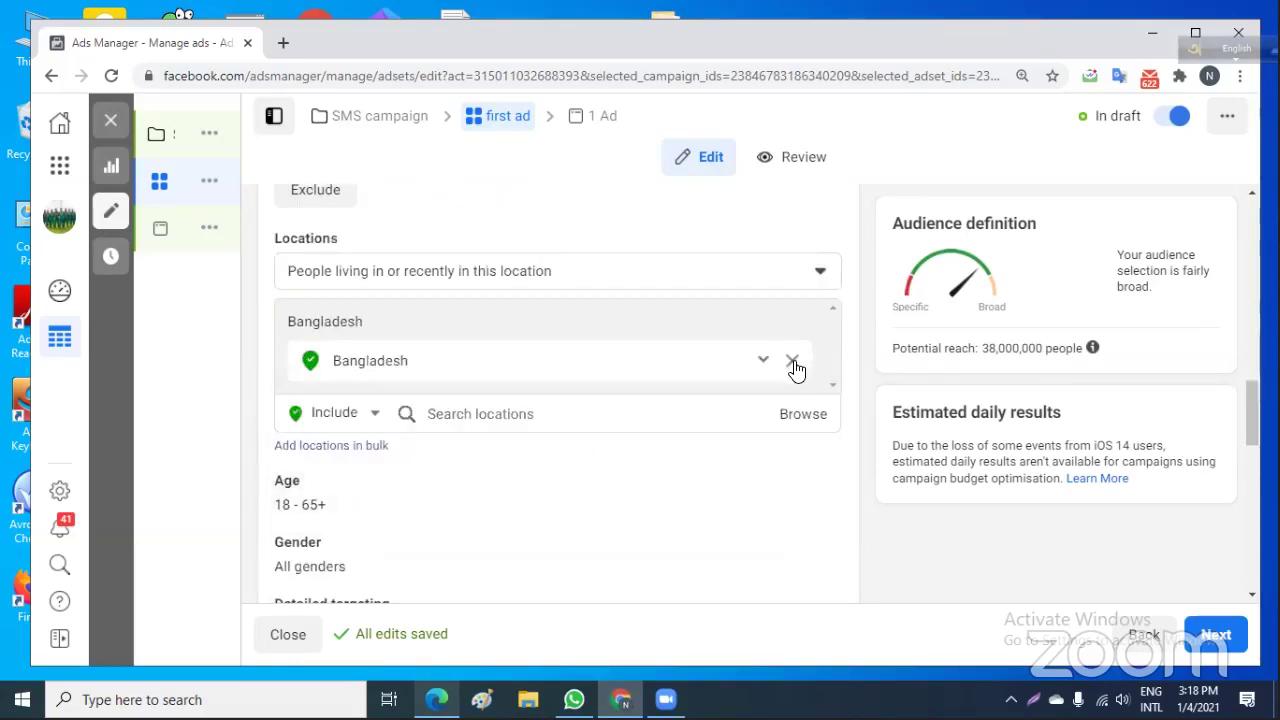
Add the country United States and the city Brentwood, UK, England as included audience locations.
click(432, 382)
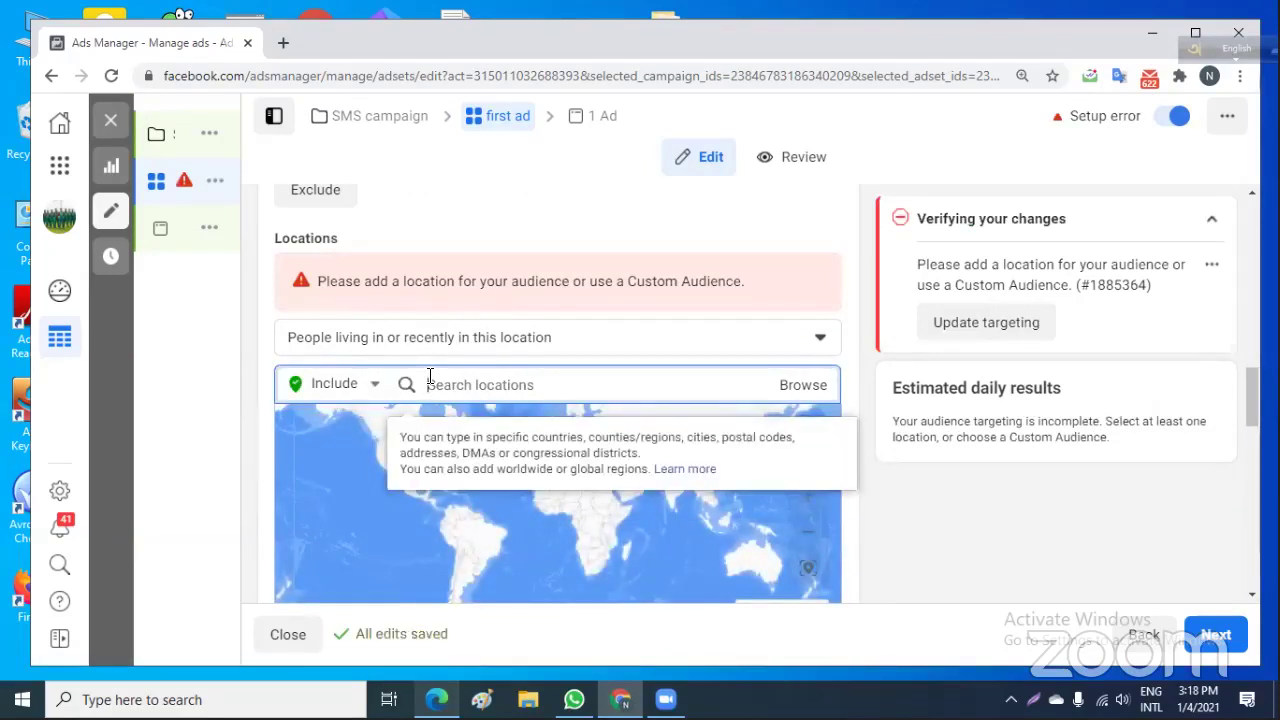
text(USA)
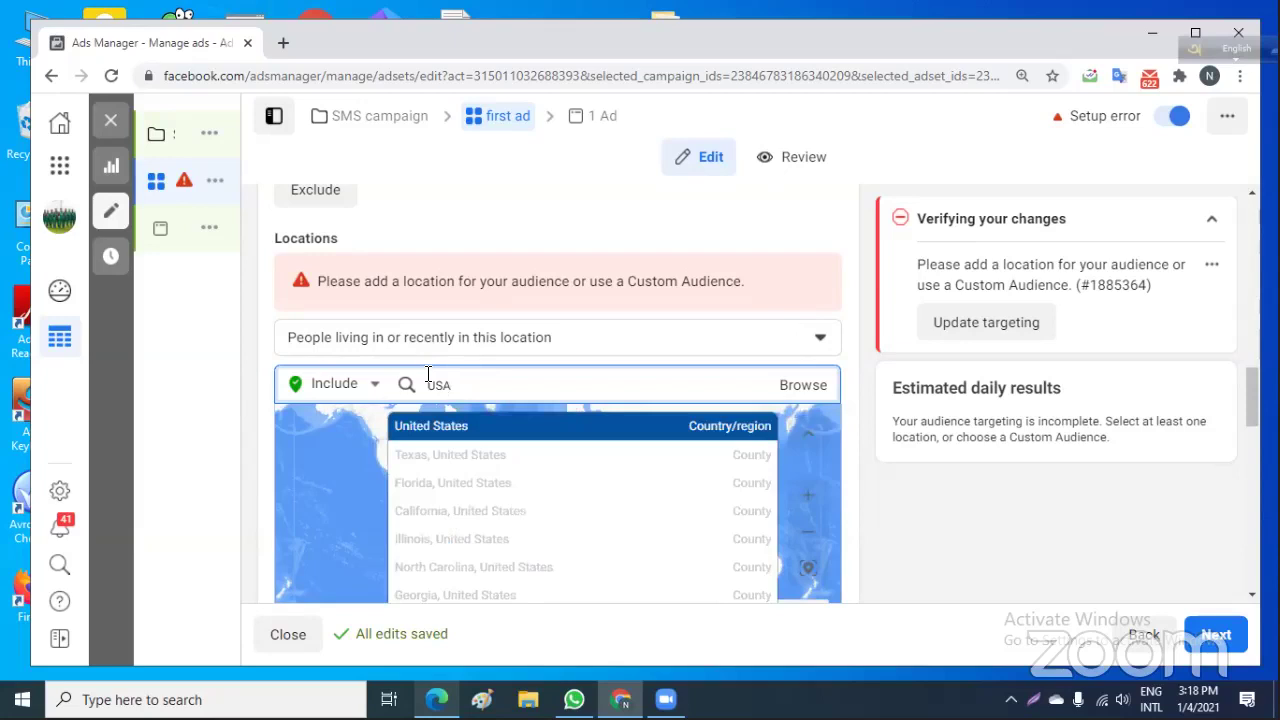
click(466, 430)
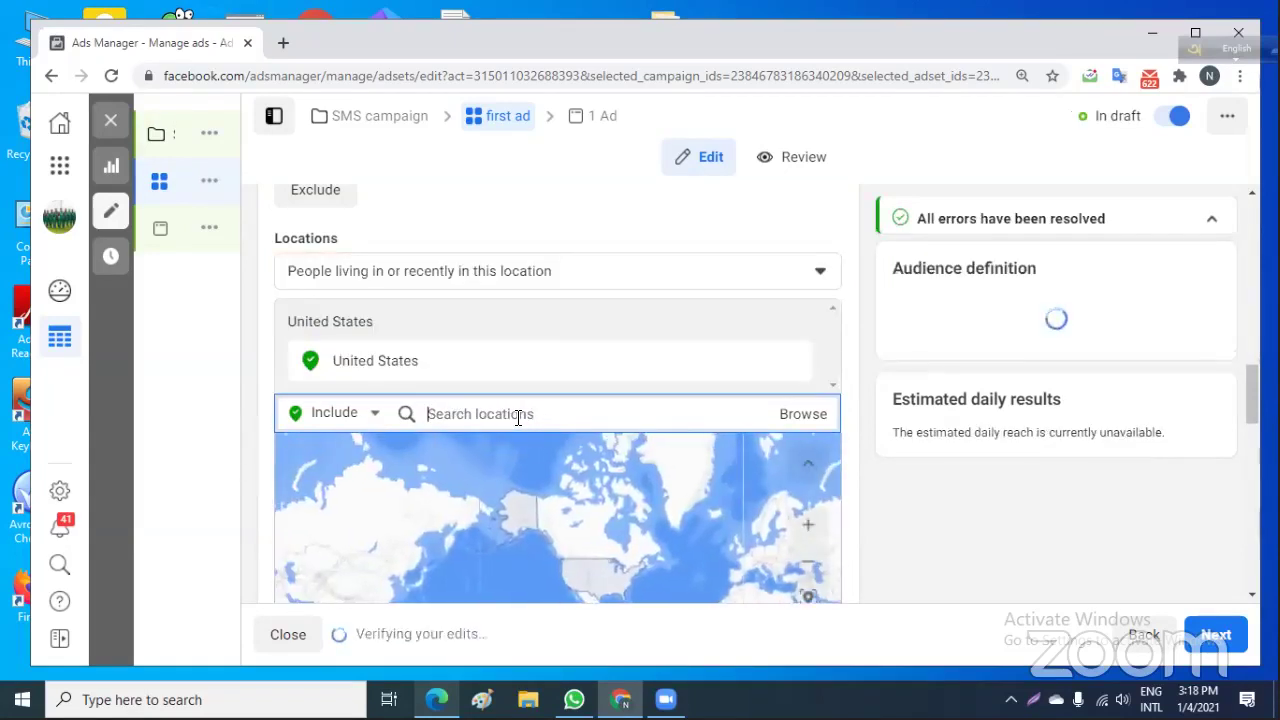
text(u)
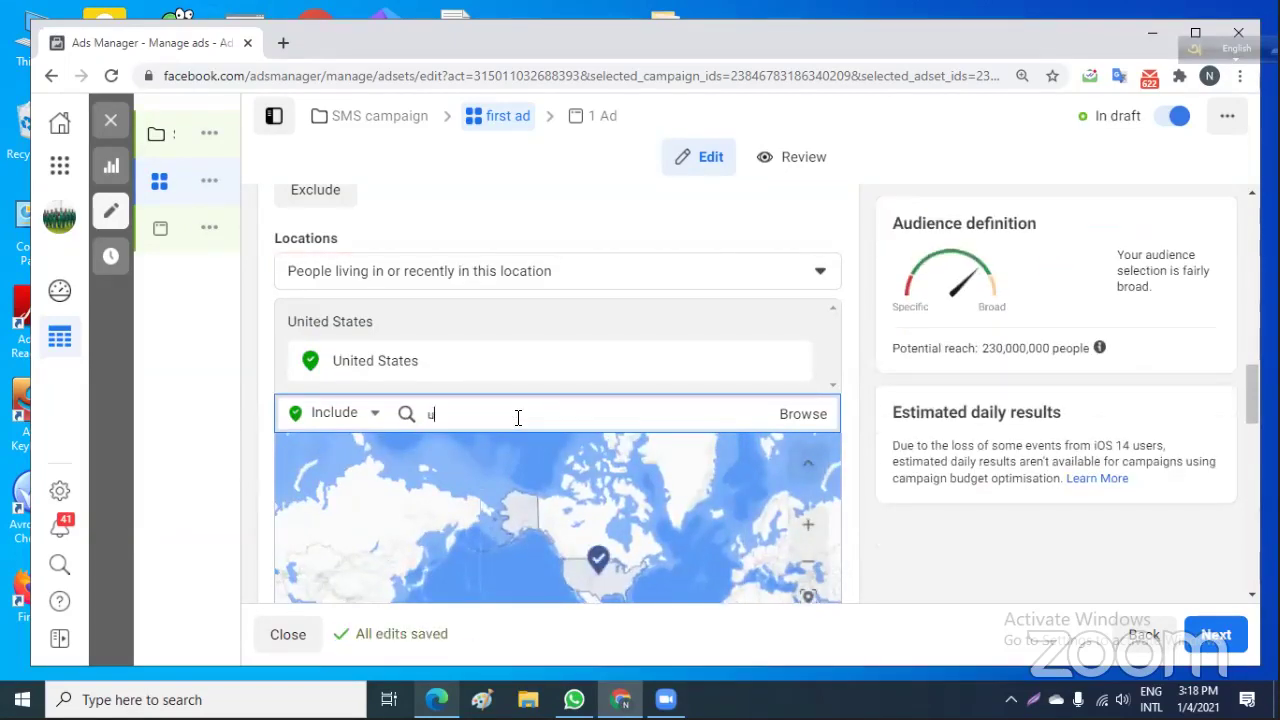
text(k)
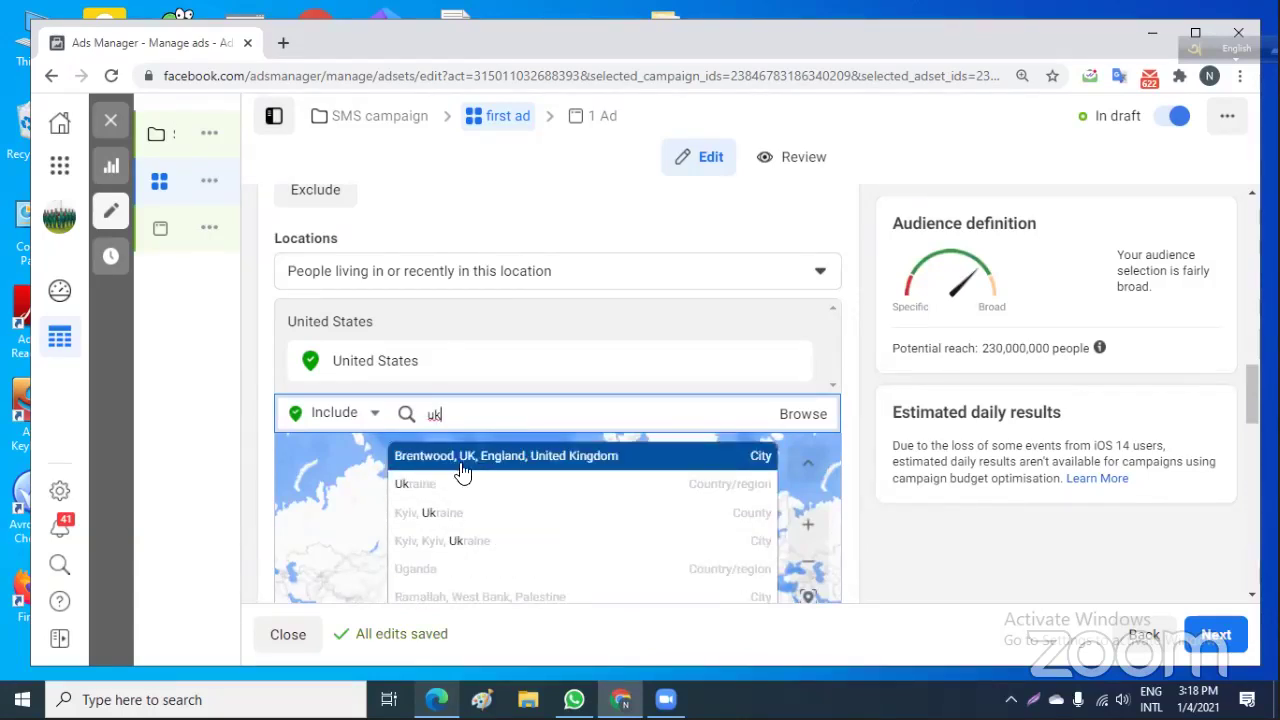
click(490, 462)
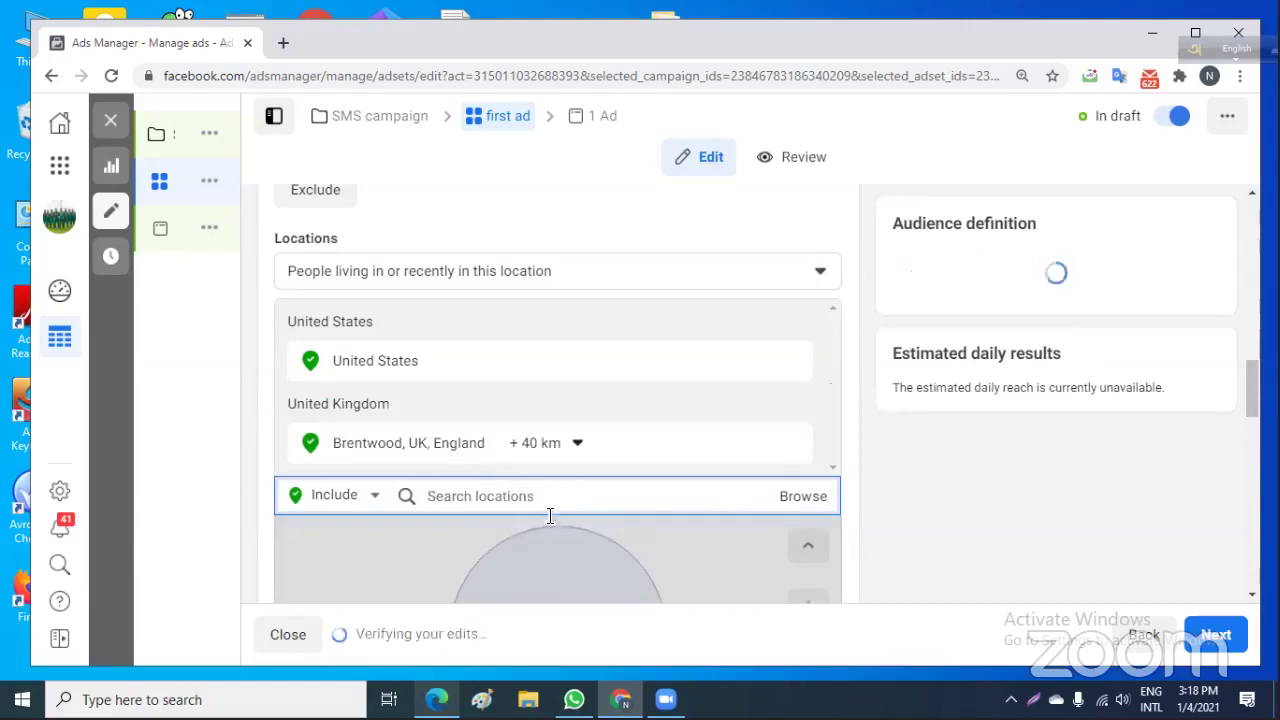
Review the included locations and their map, and remove Brentwood, UK, England from the audience.
scroll(562, 487, down, 1)
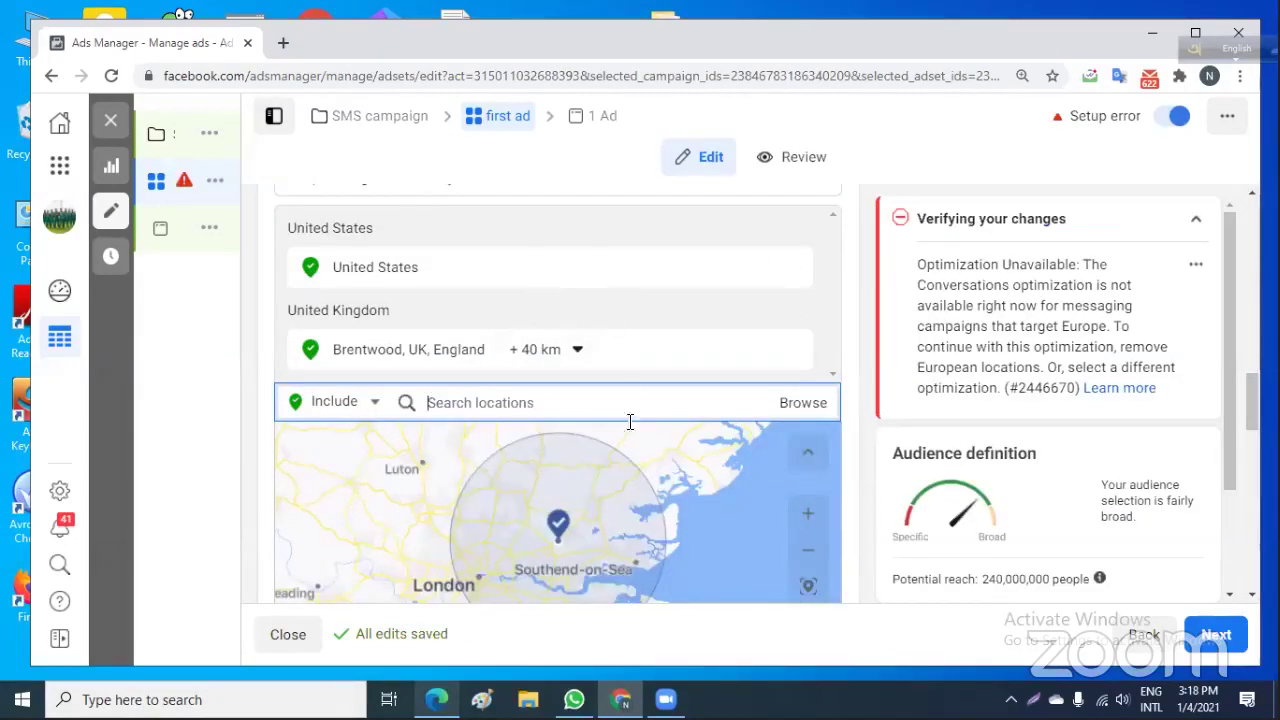
scroll(550, 410, down, 5)
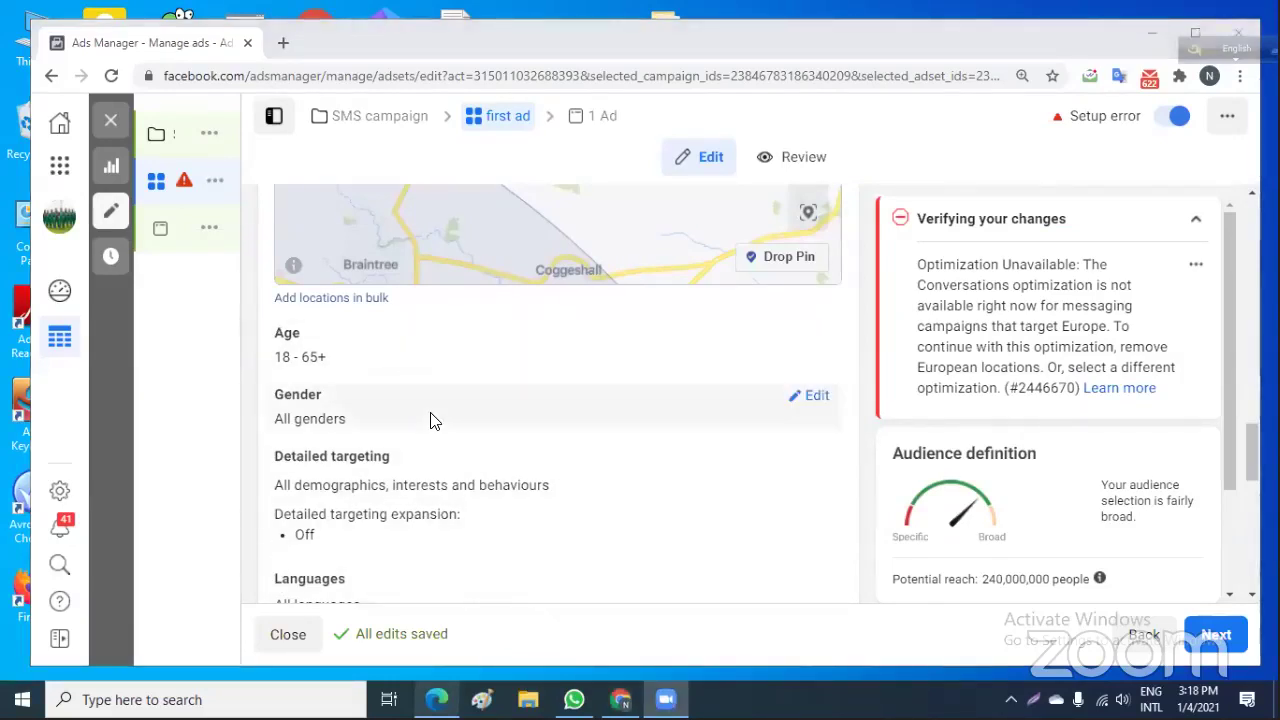
scroll(466, 460, up, 10)
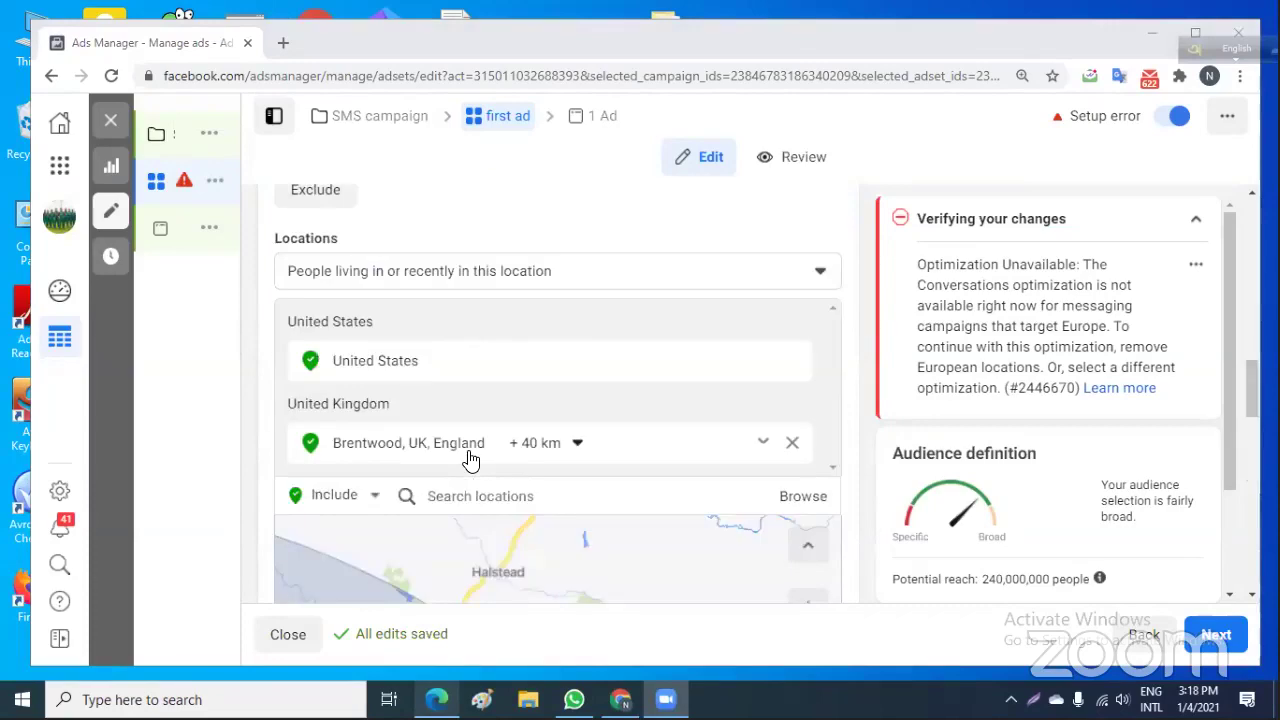
scroll(470, 460, down, 7)
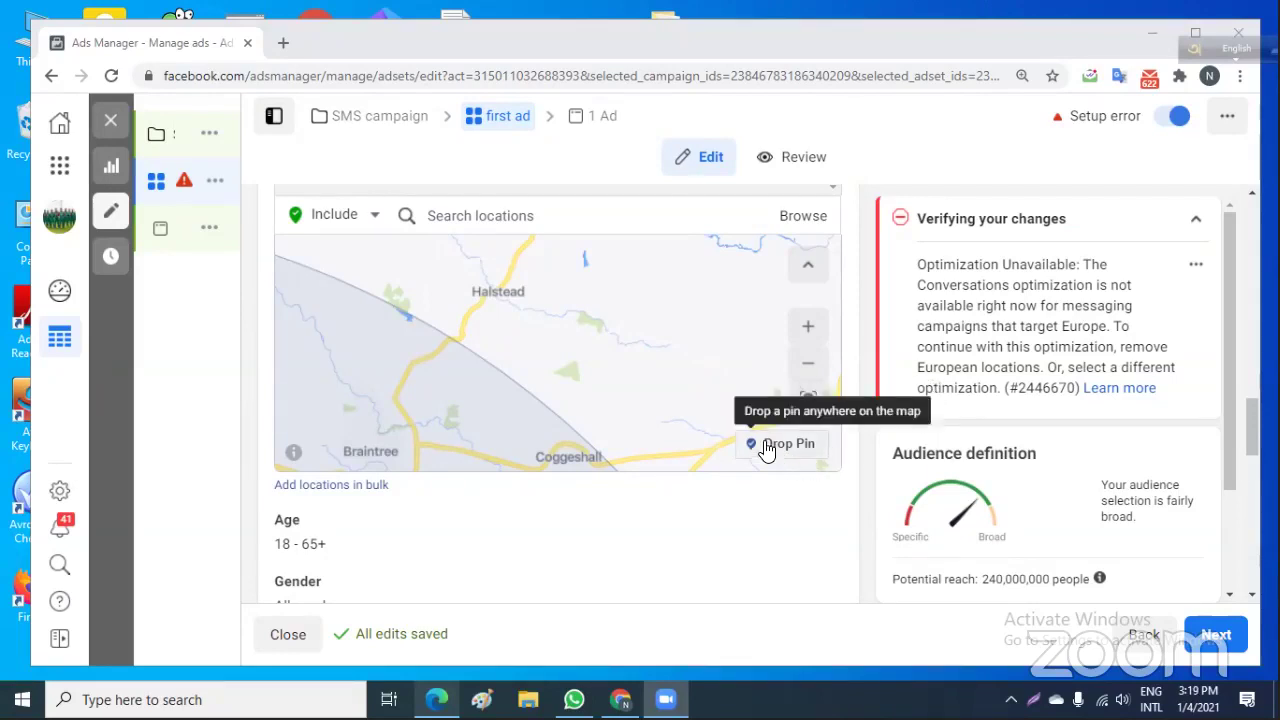
scroll(714, 427, up, 2)
scroll(700, 400, down, 2)
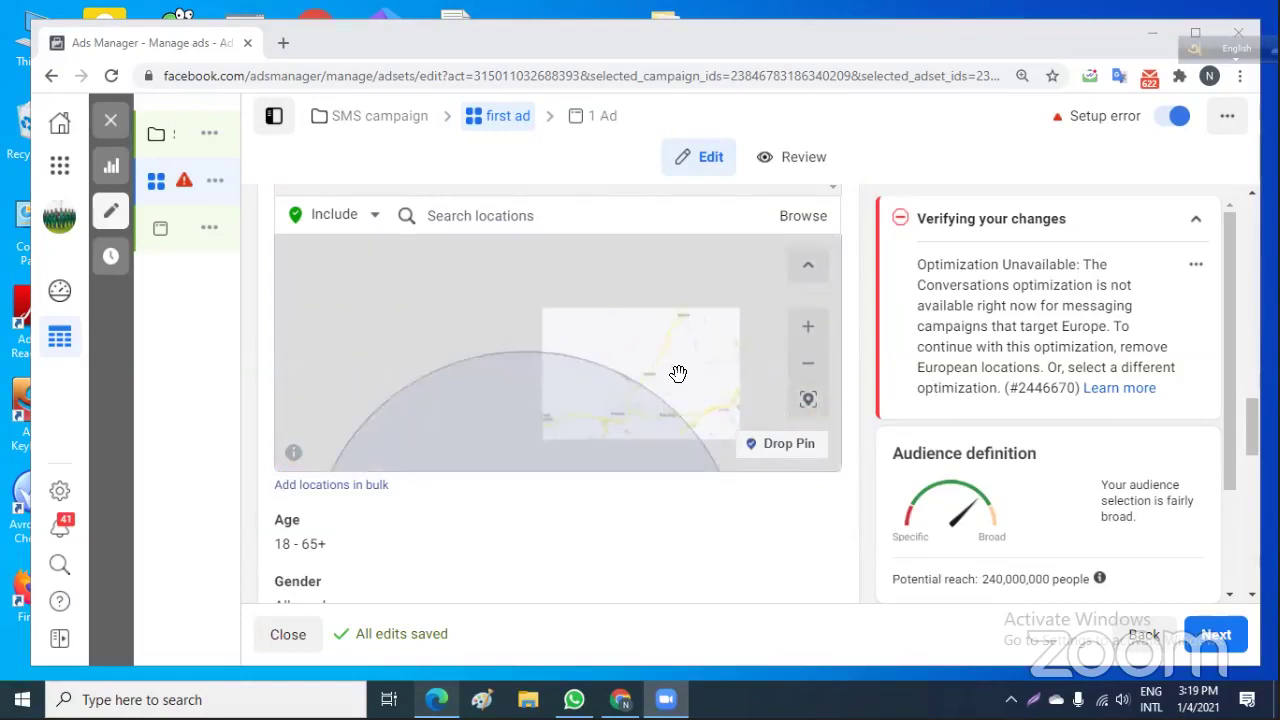
scroll(818, 558, up, 2)
scroll(818, 550, up, 1)
mouse_move(794, 468)
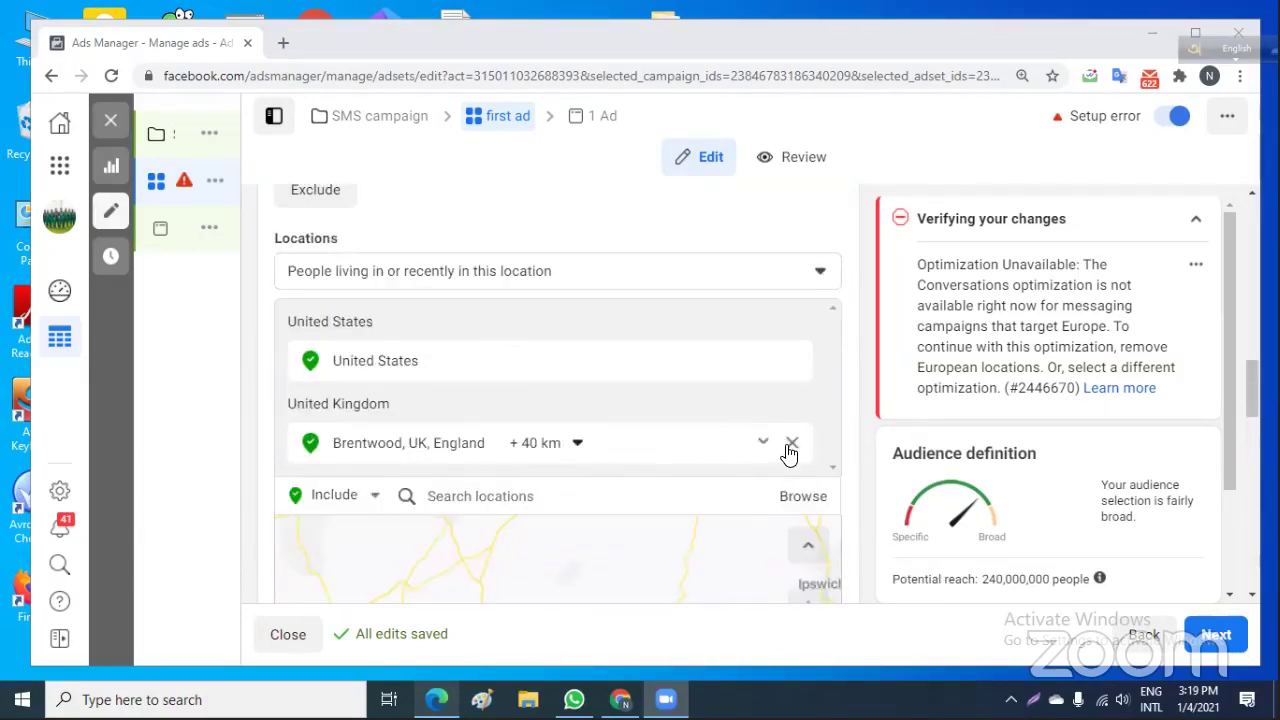
click(791, 444)
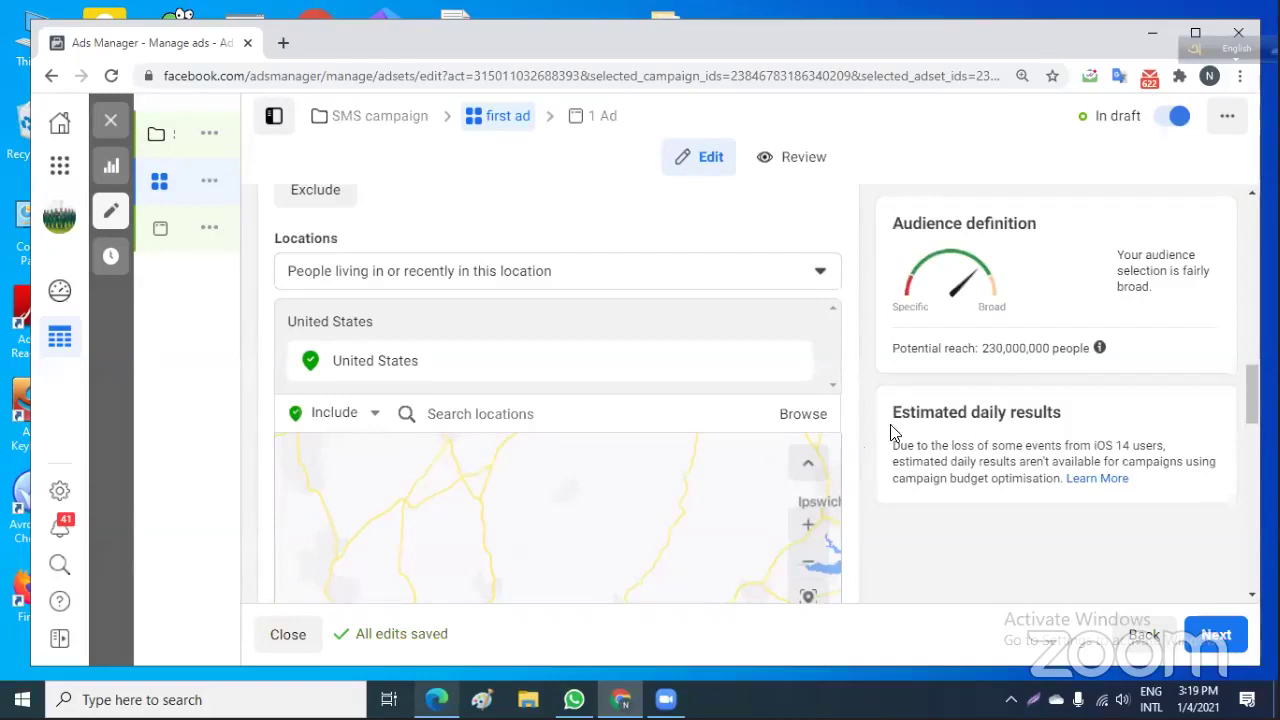
Open the audience's age range for editing and set the maximum age to 50.
scroll(870, 437, down, 1)
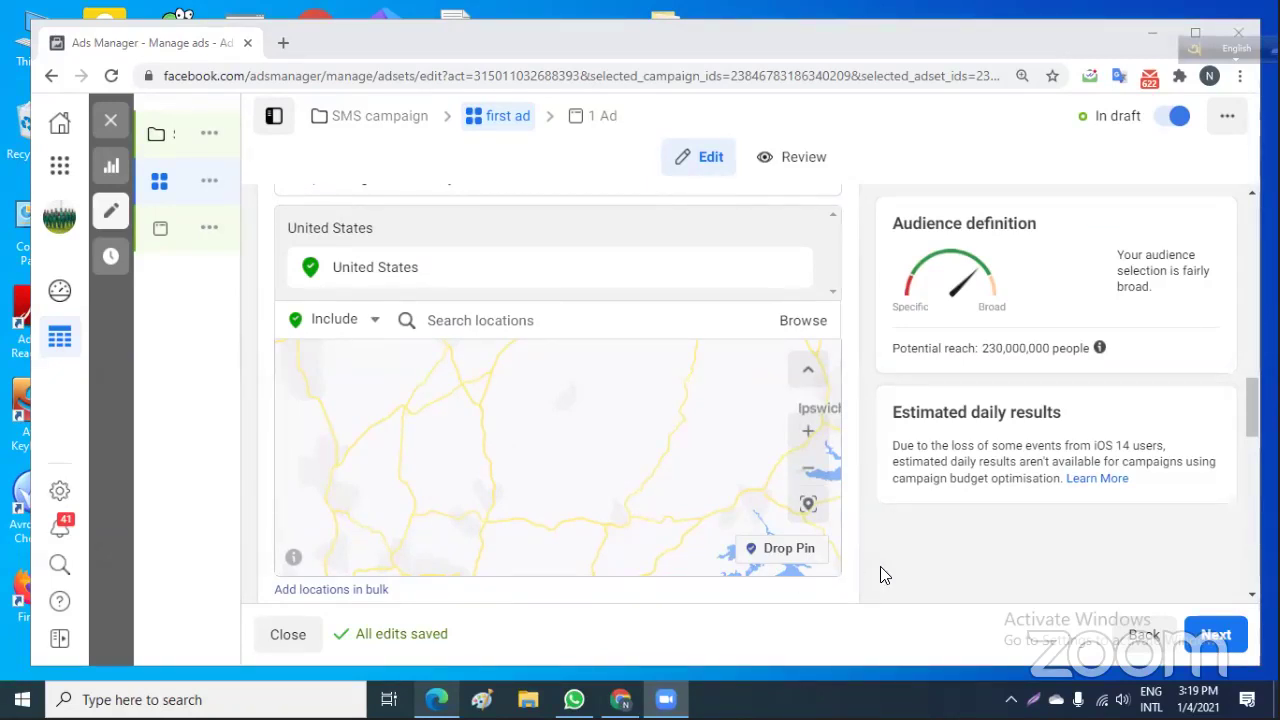
scroll(880, 575, down, 1)
scroll(880, 575, down, 1)
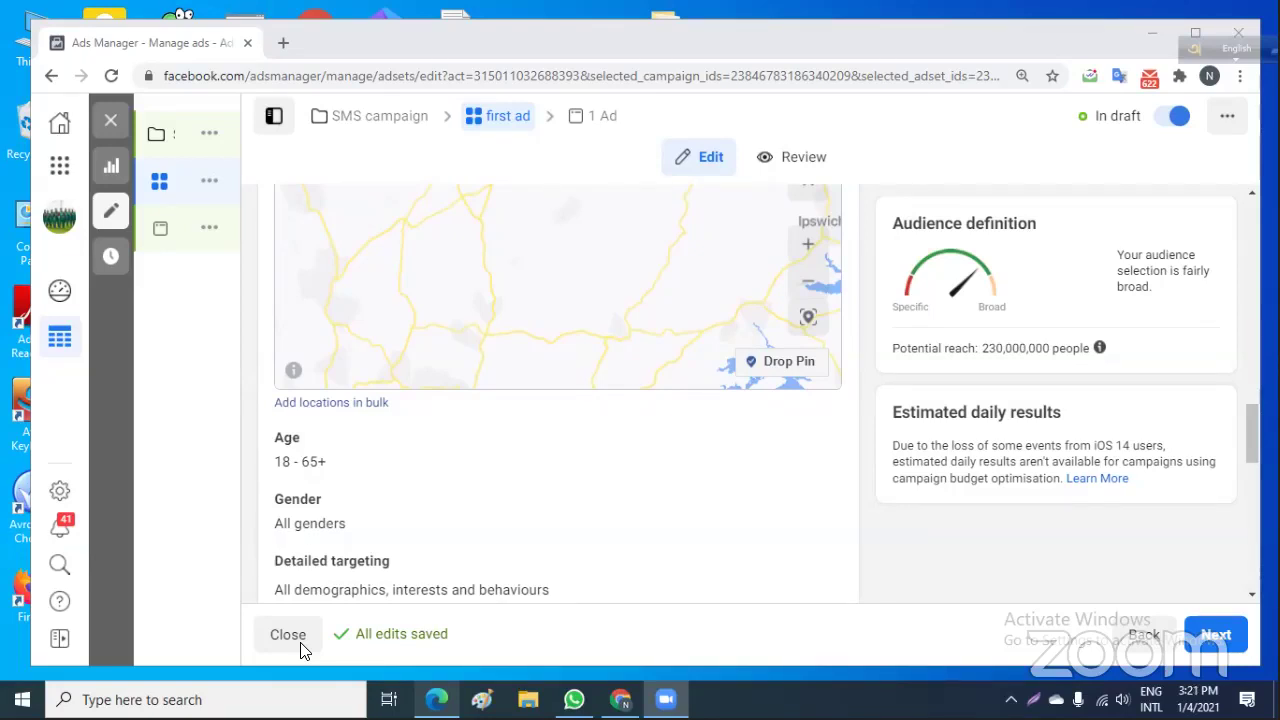
click(822, 442)
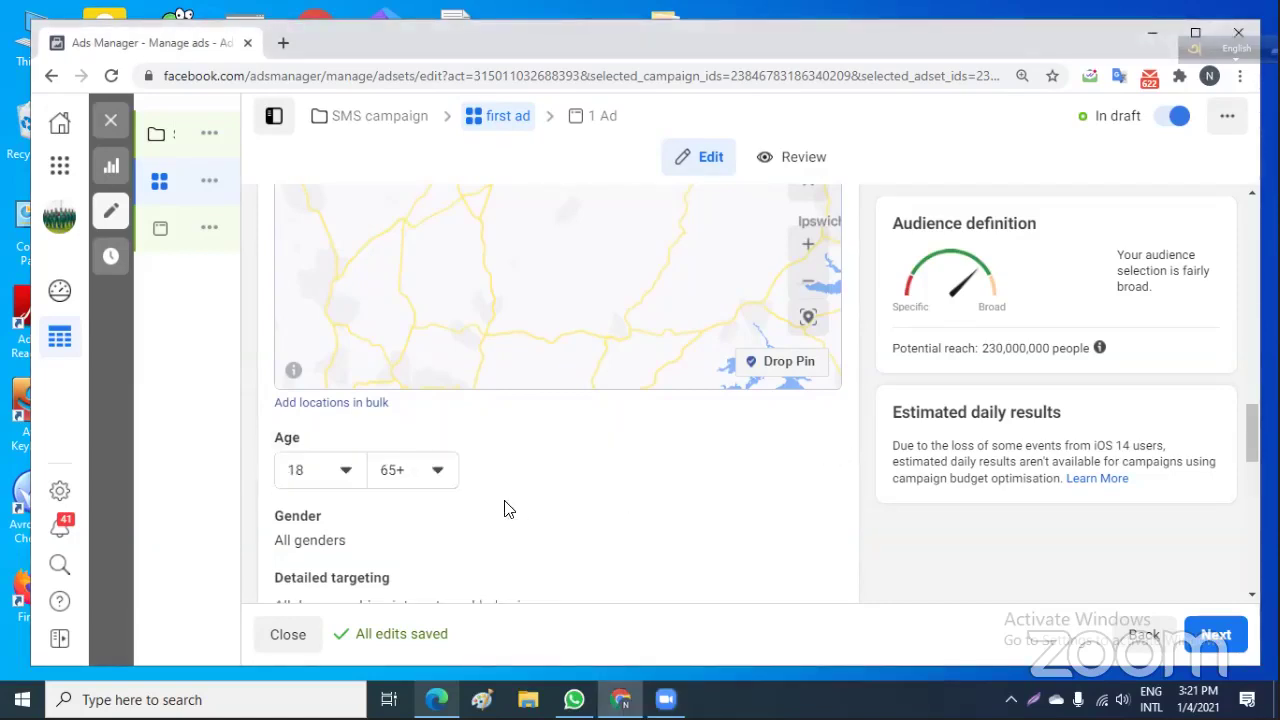
click(444, 476)
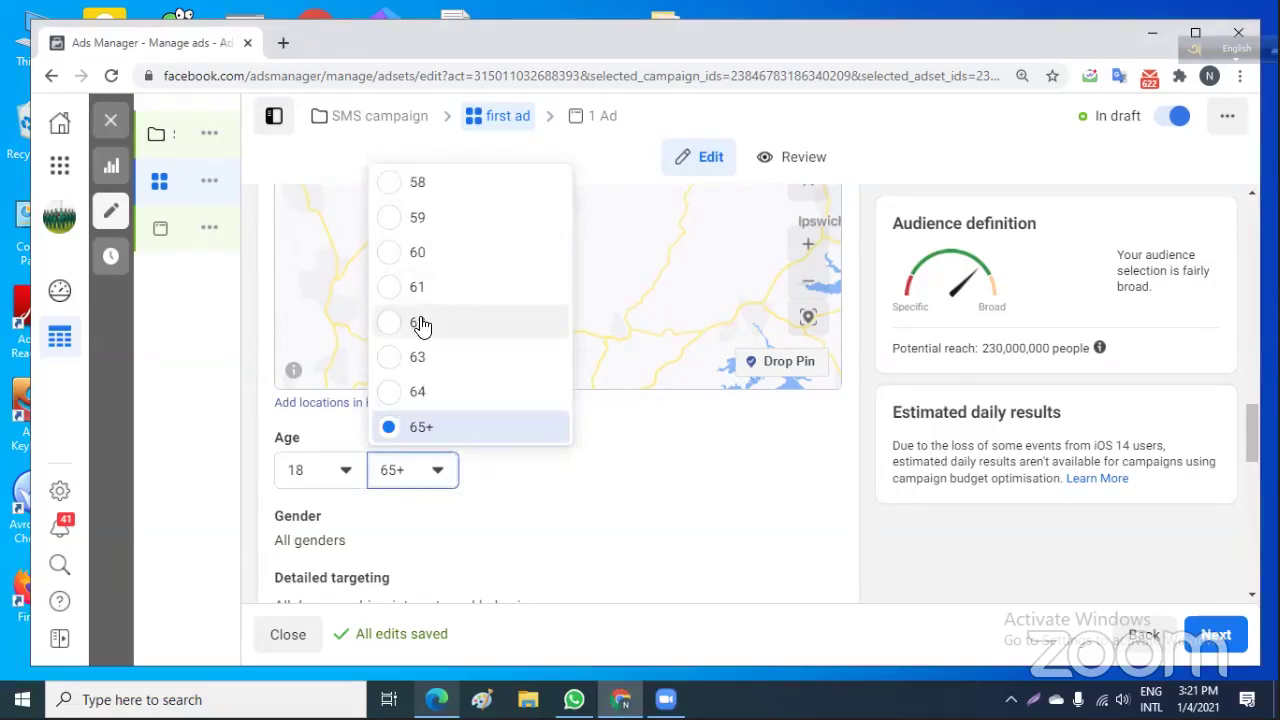
scroll(424, 318, up, 4)
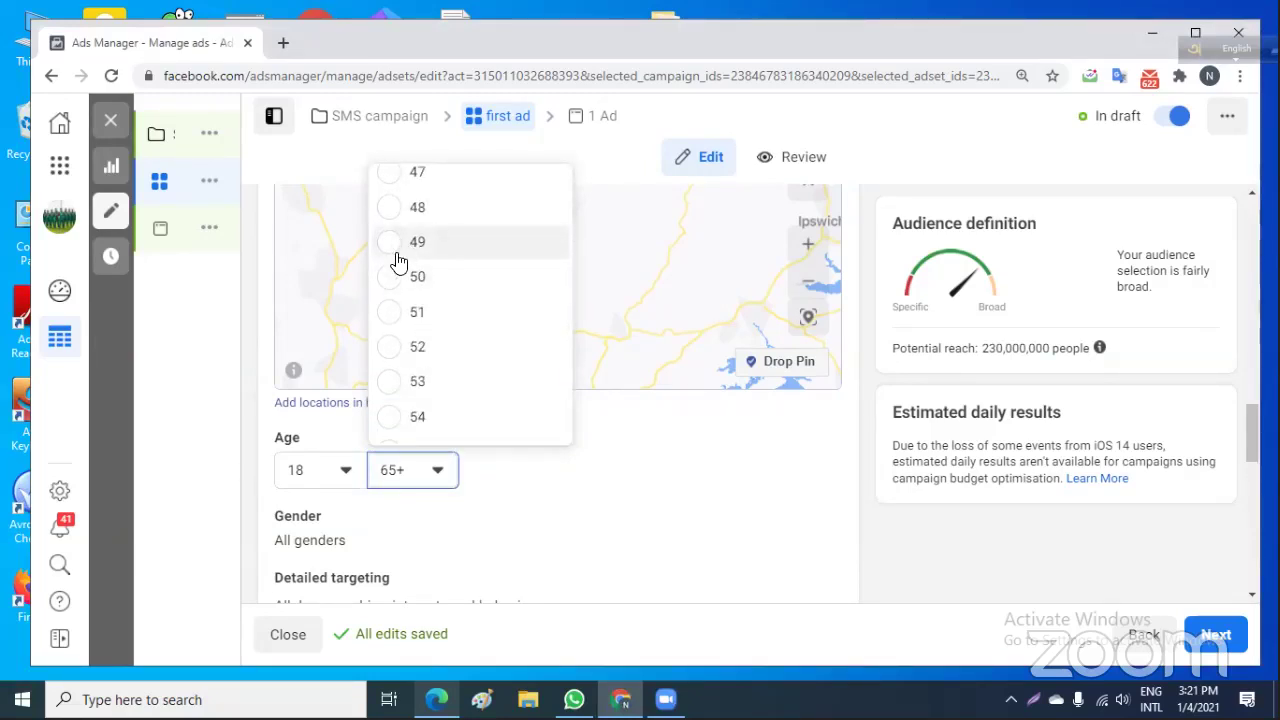
click(390, 278)
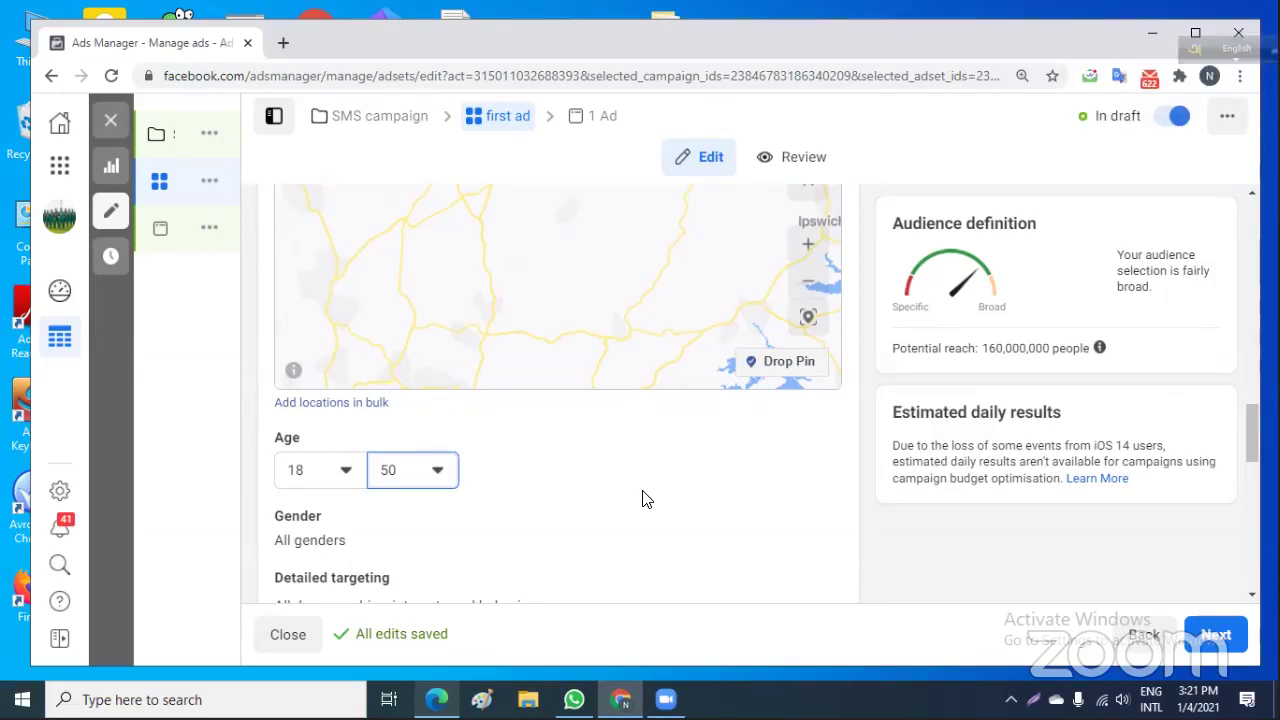
Lower the audience's maximum age to 45.
click(430, 471)
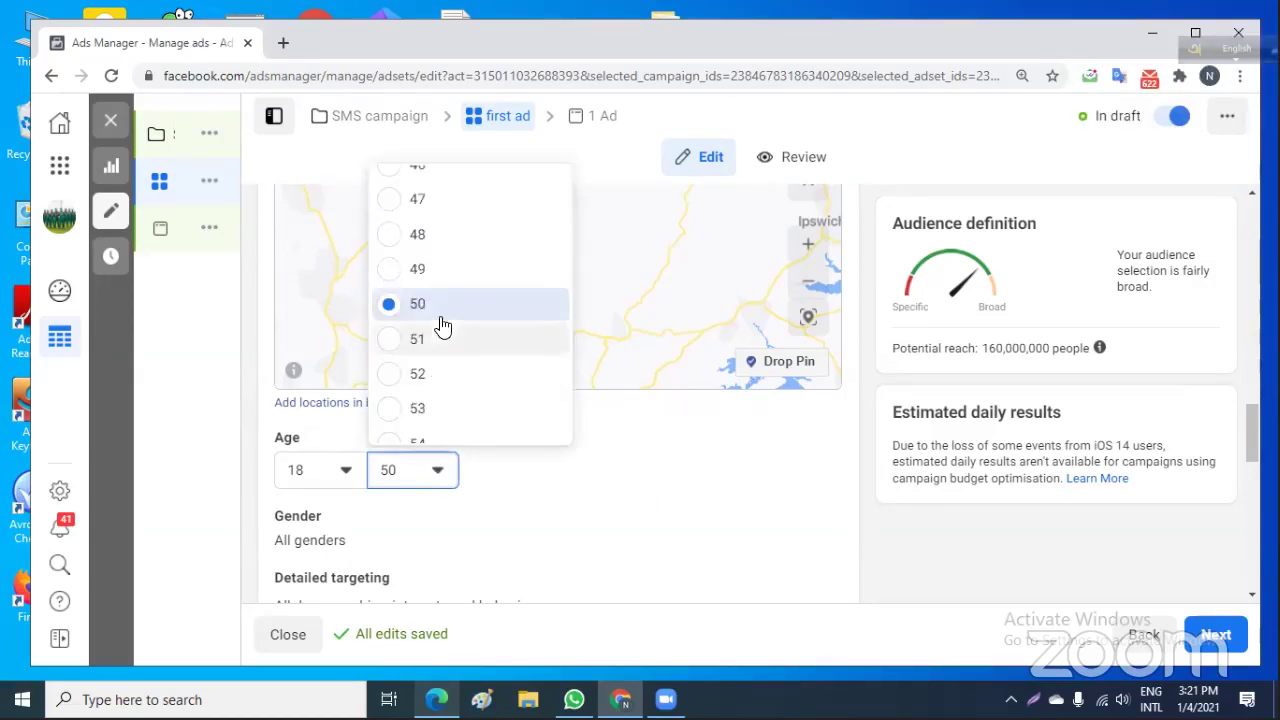
scroll(466, 240, up, 1)
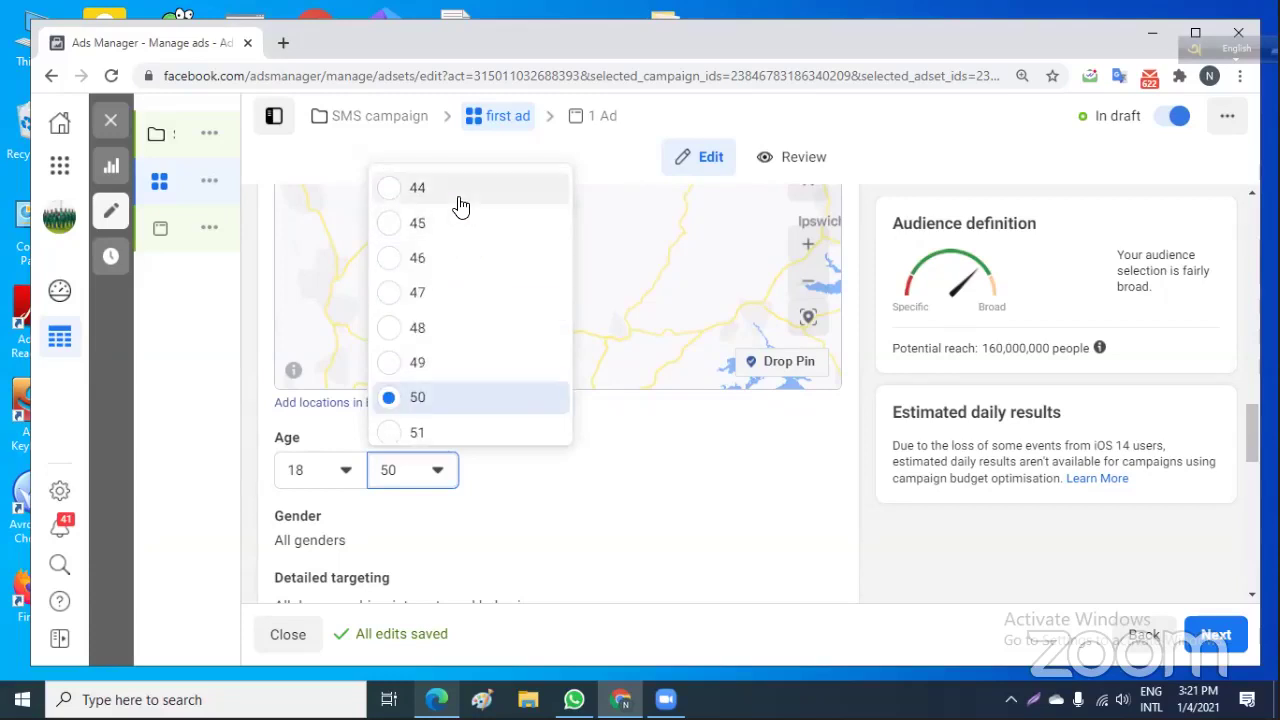
click(391, 223)
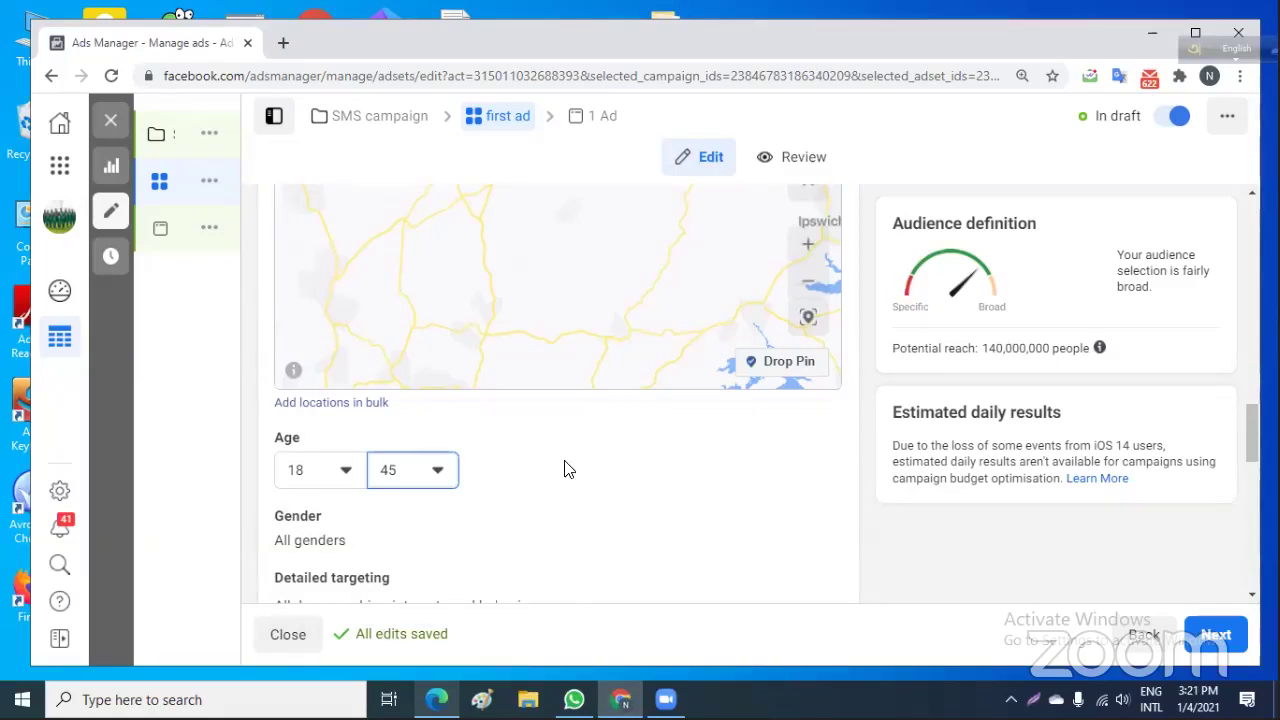
mouse_move(565, 543)
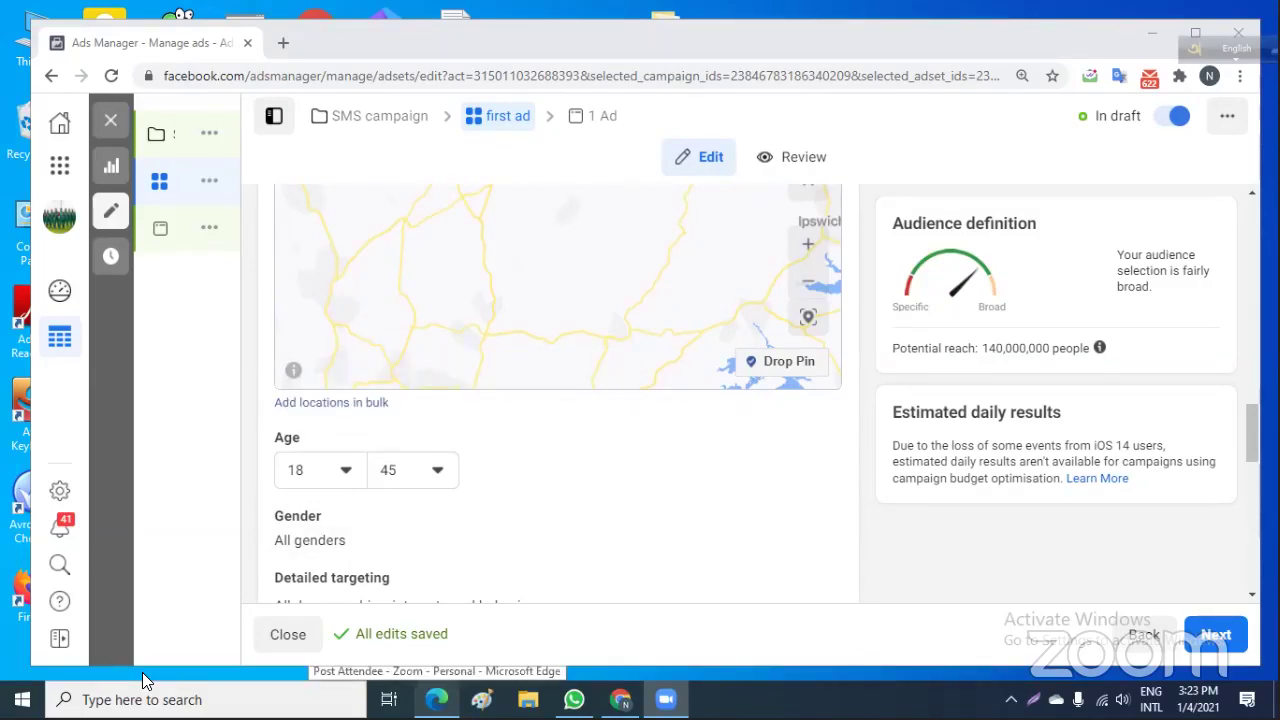
mouse_move(214, 589)
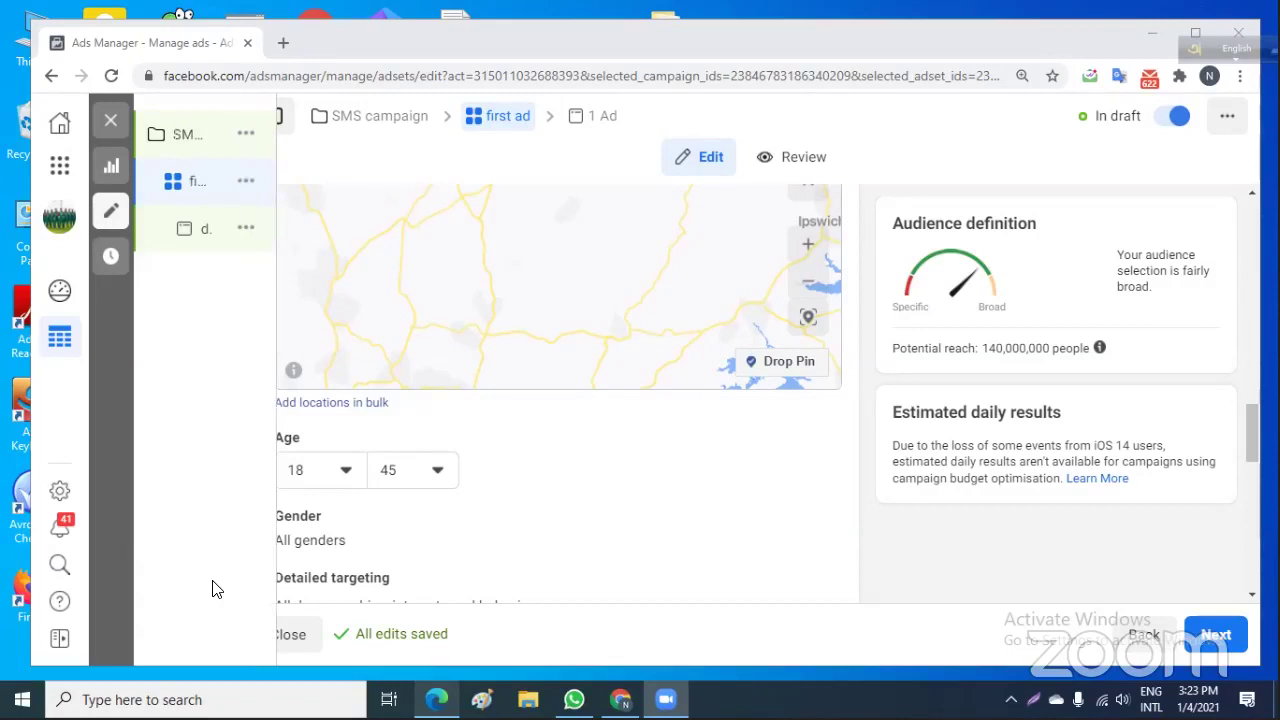
mouse_move(791, 532)
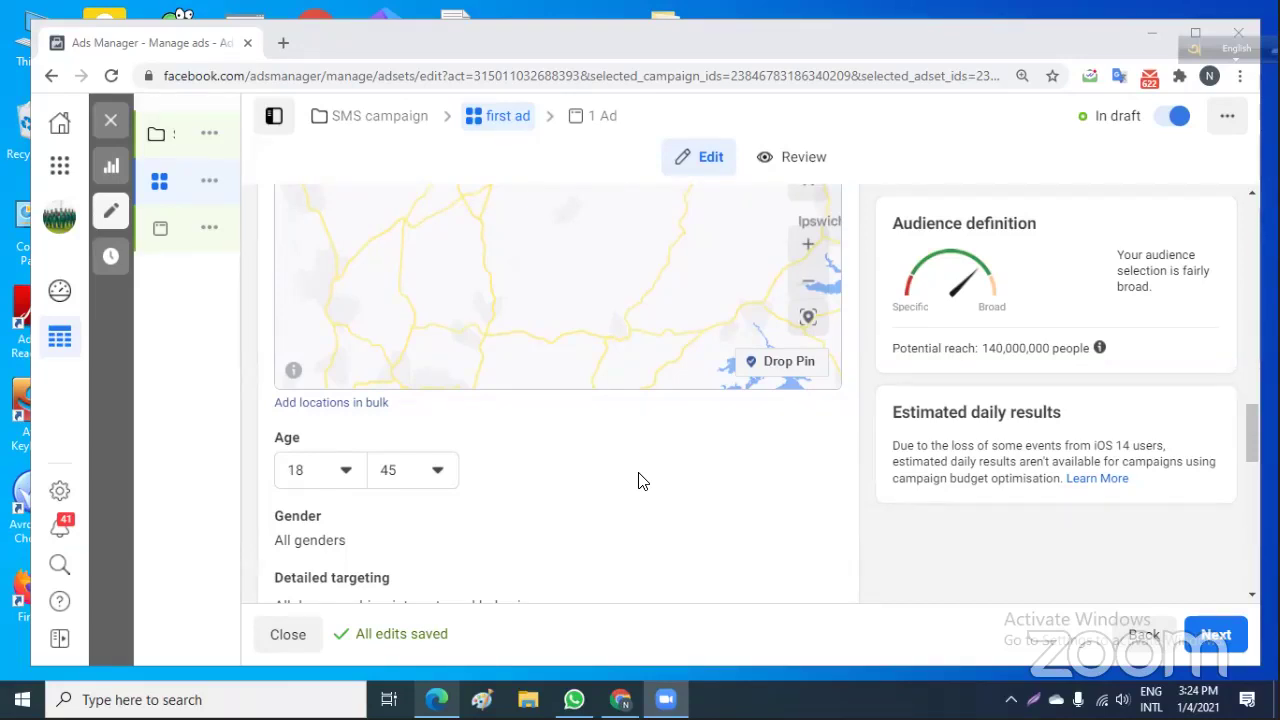
Open the audience's detailed targeting for editing and browse the categories available for inclusion.
scroll(645, 472, down, 2)
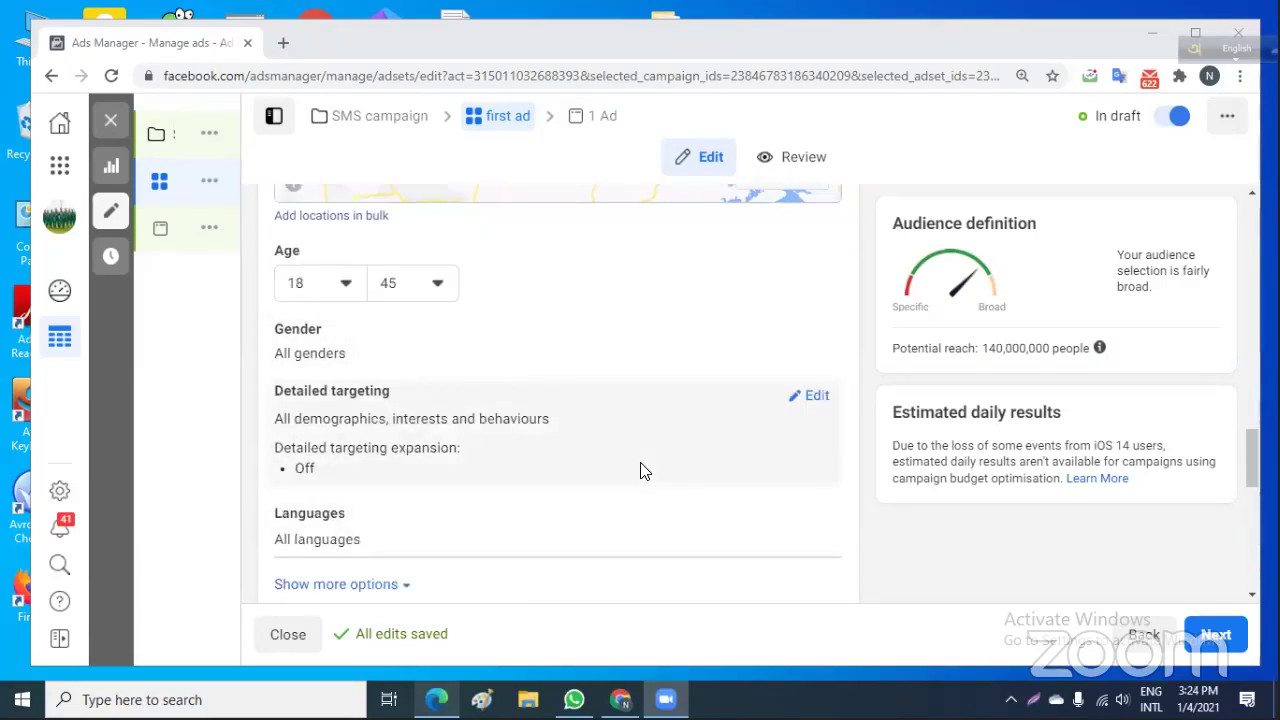
scroll(645, 472, down, 1)
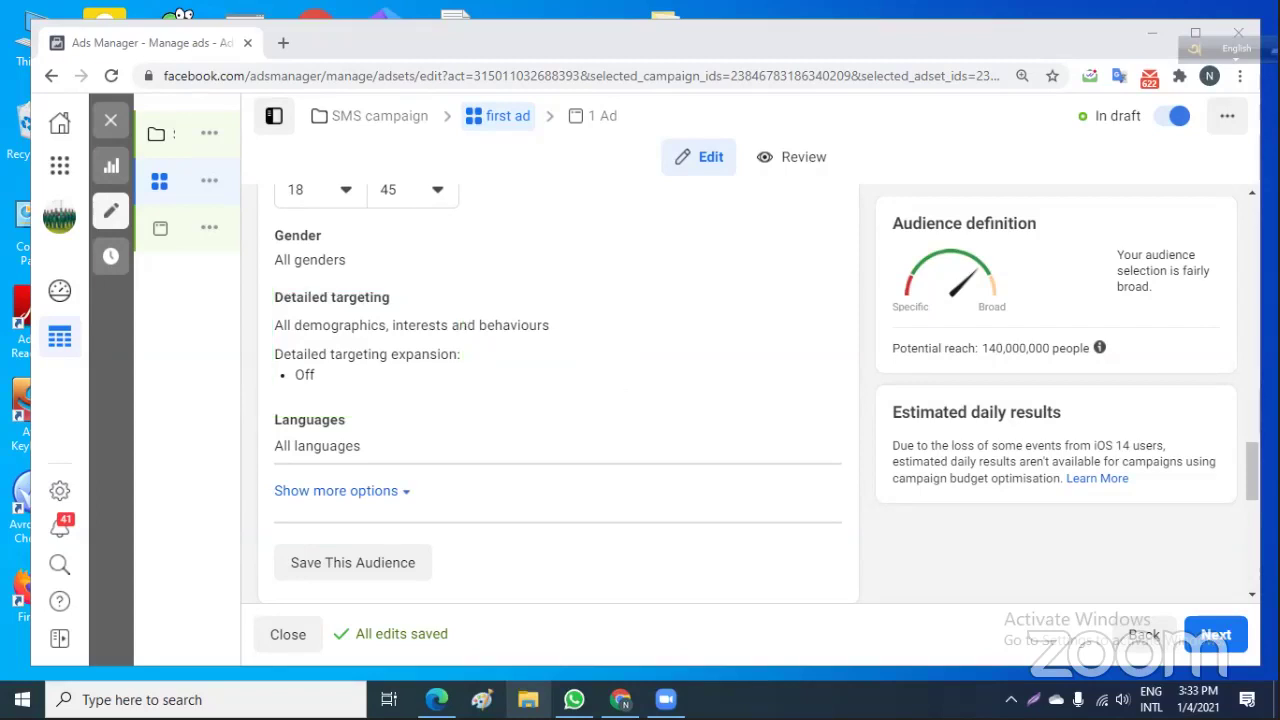
click(808, 327)
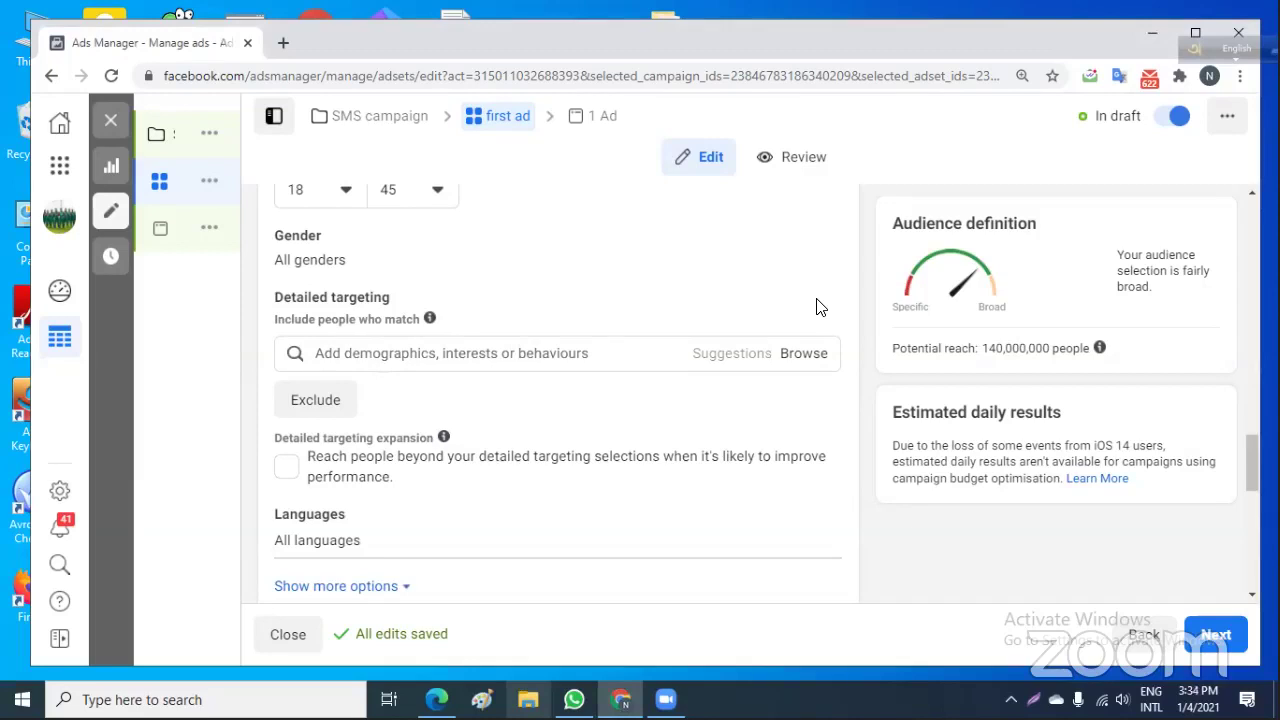
click(371, 354)
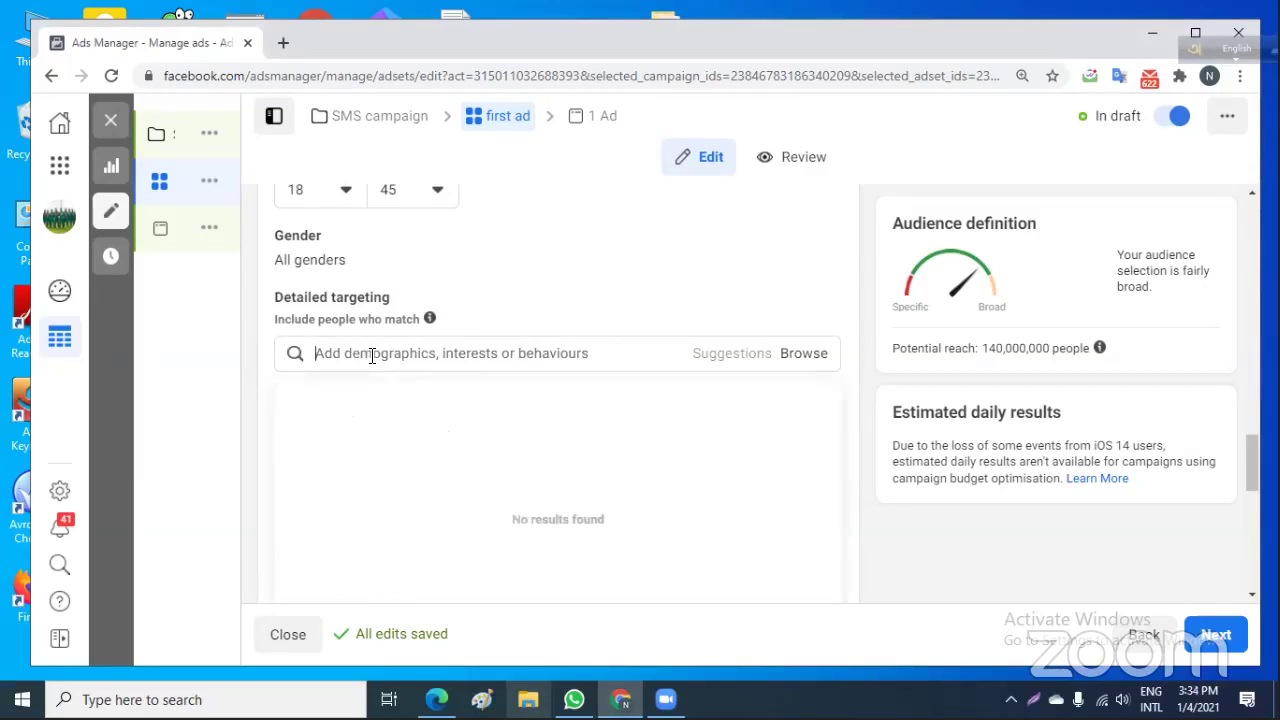
click(816, 356)
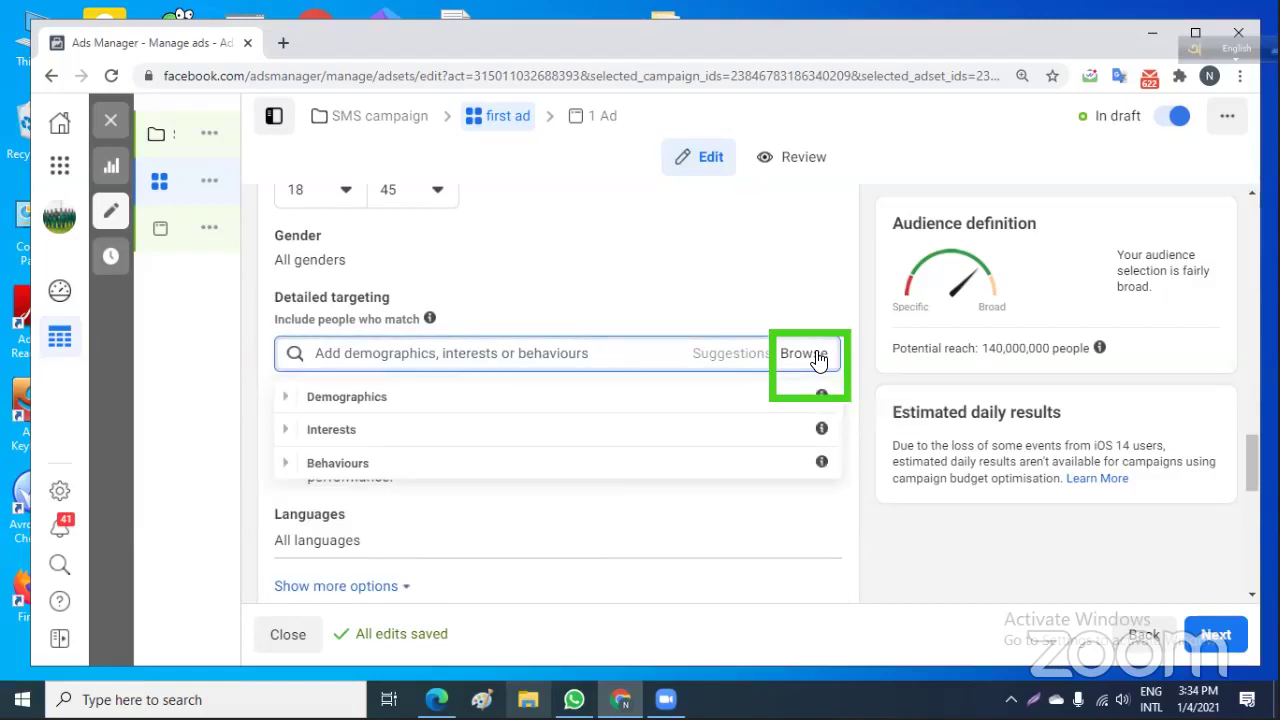
Examine the subcategories under Demographics and Interests in the detailed targeting list, and collapse Interests again.
click(732, 397)
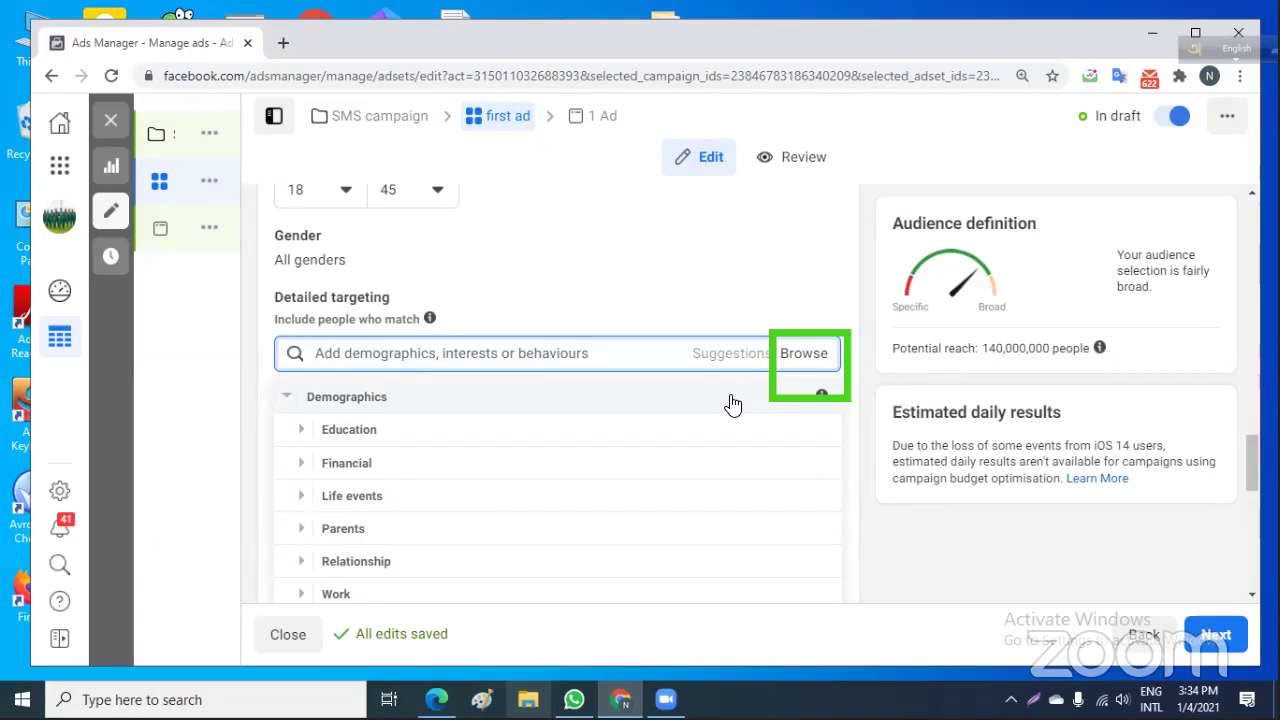
scroll(732, 404, down, 8)
scroll(650, 453, up, 4)
scroll(650, 455, down, 1)
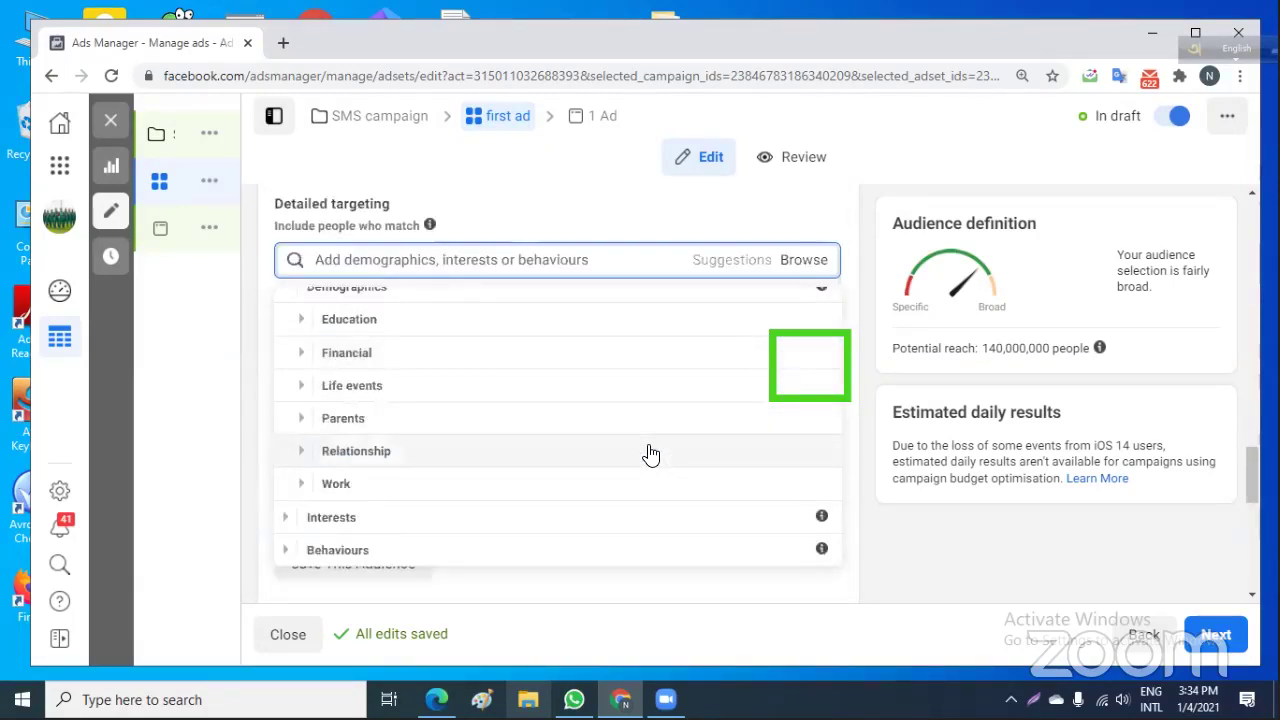
click(718, 532)
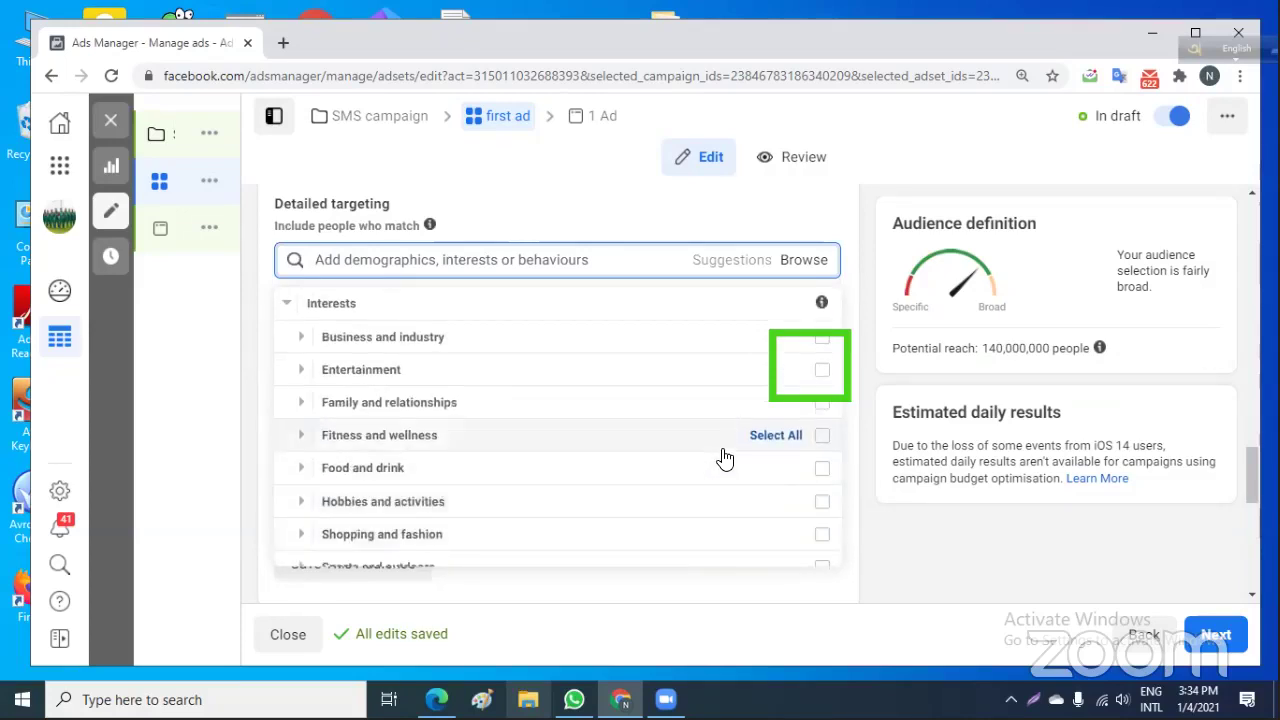
click(530, 309)
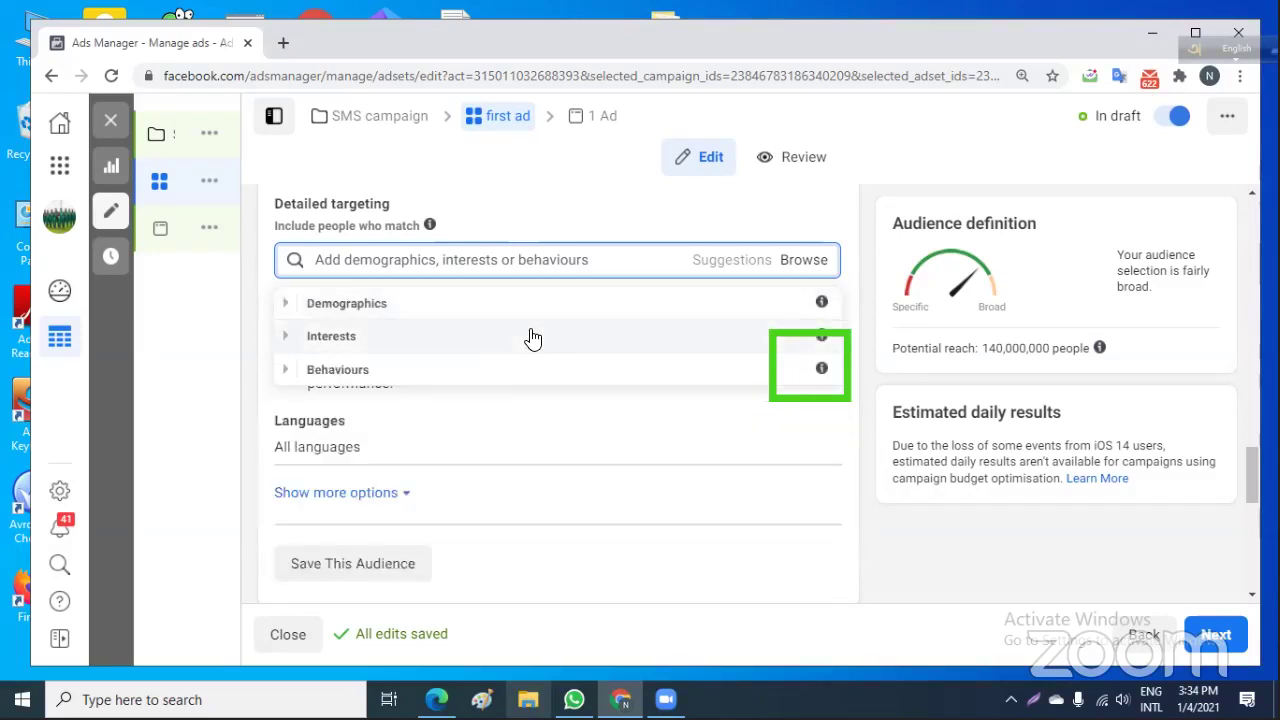
Examine the Education and Life events options under Demographics in the detailed targeting list.
click(556, 316)
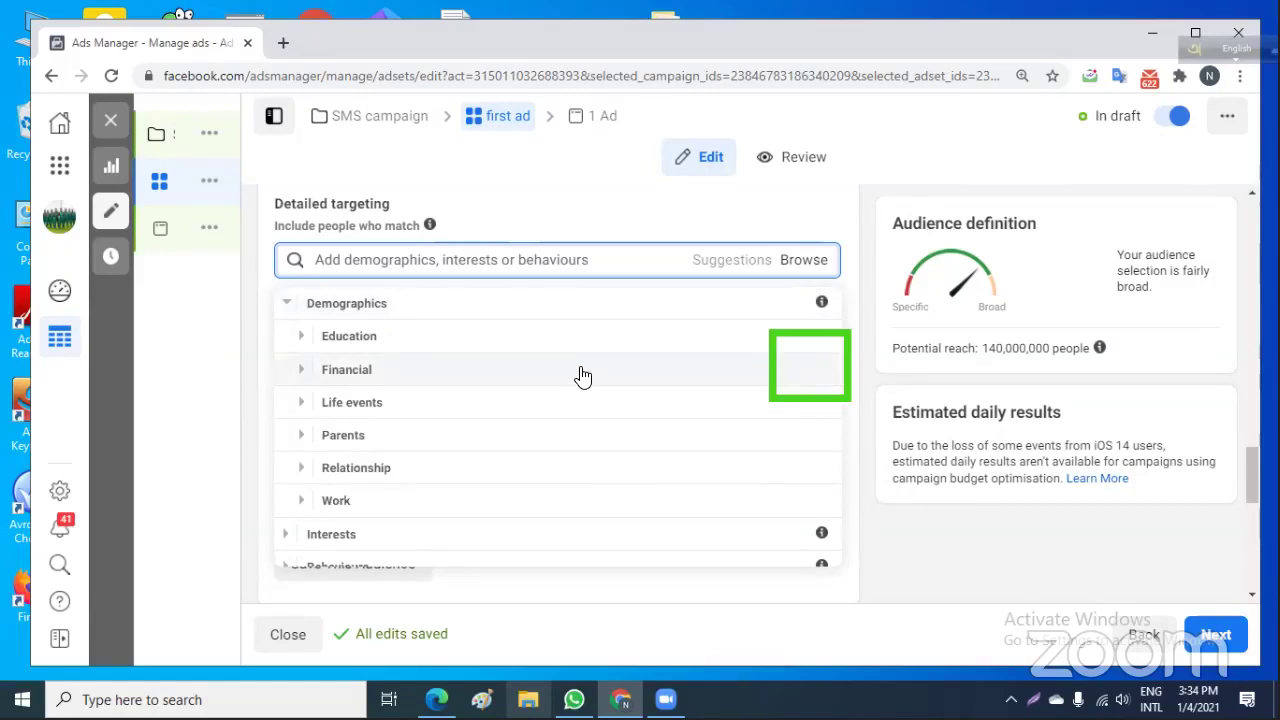
click(601, 347)
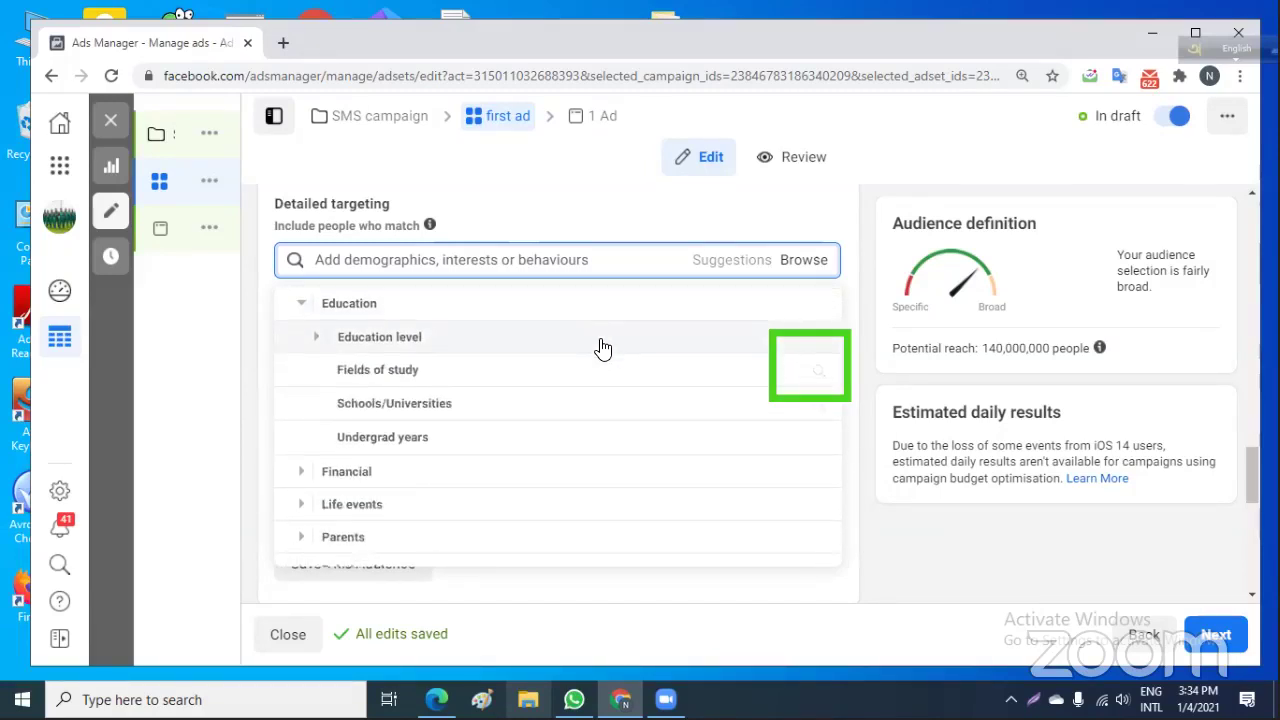
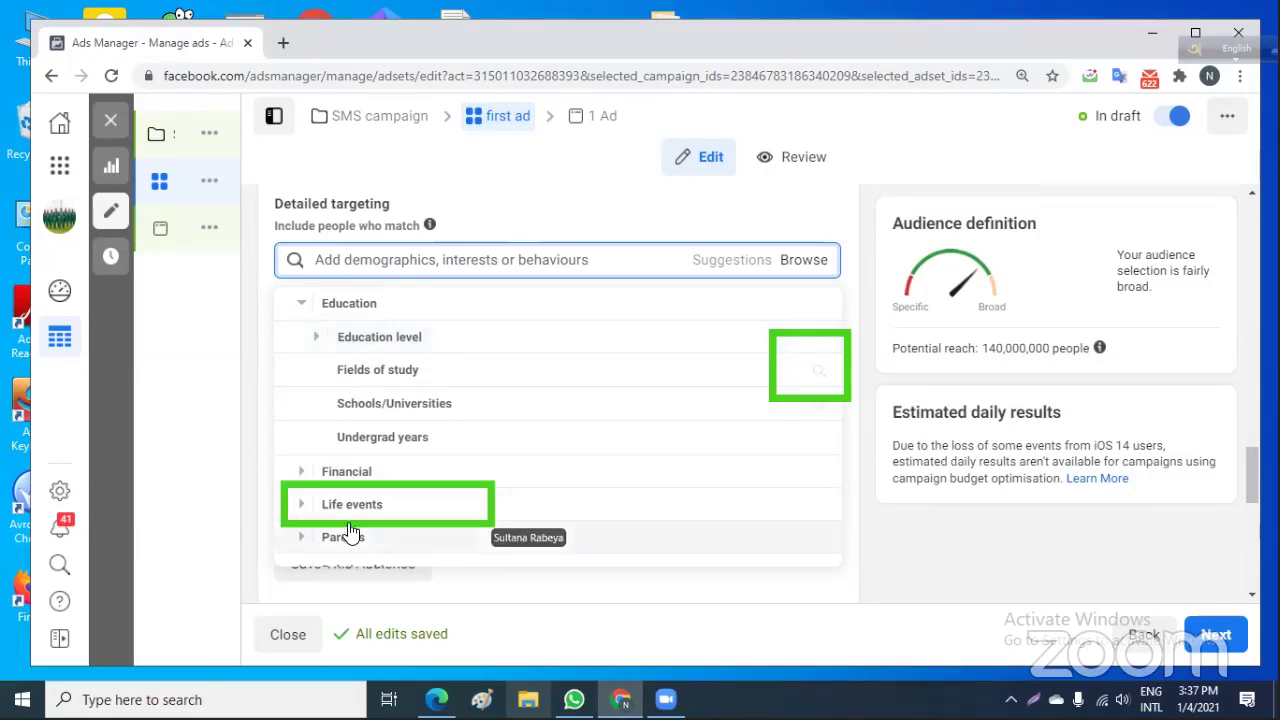
click(375, 507)
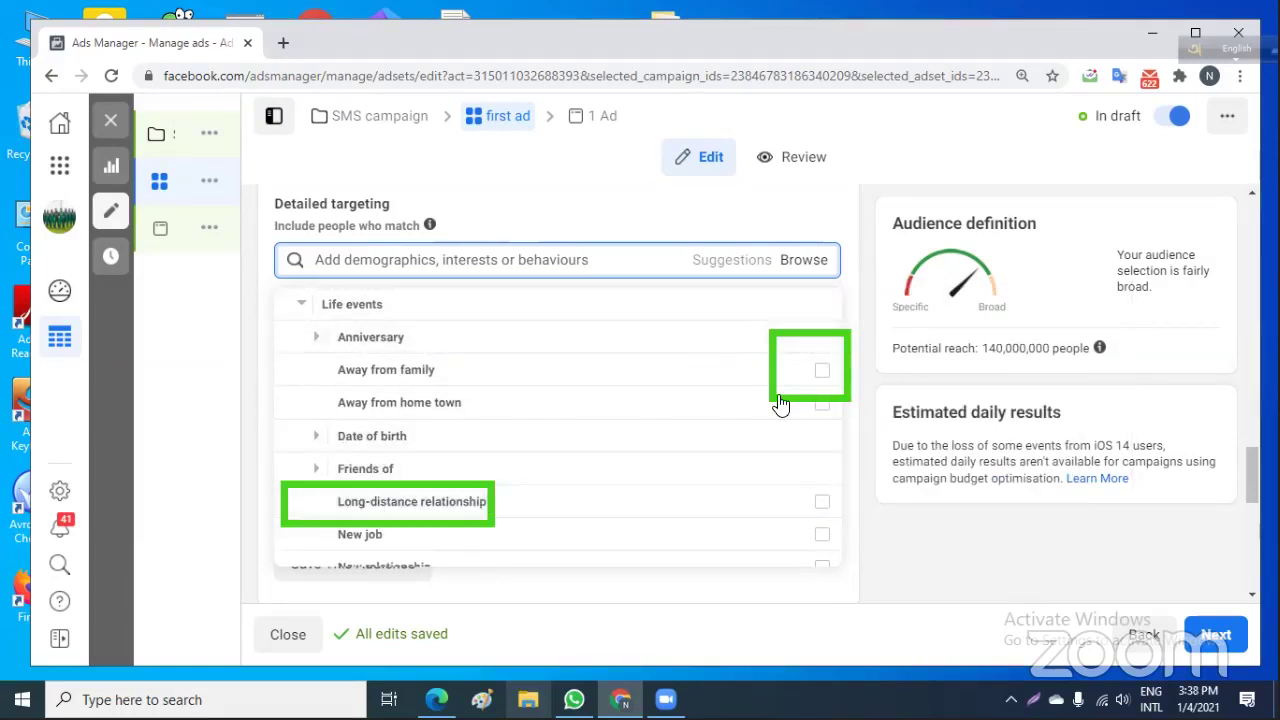
mouse_move(749, 409)
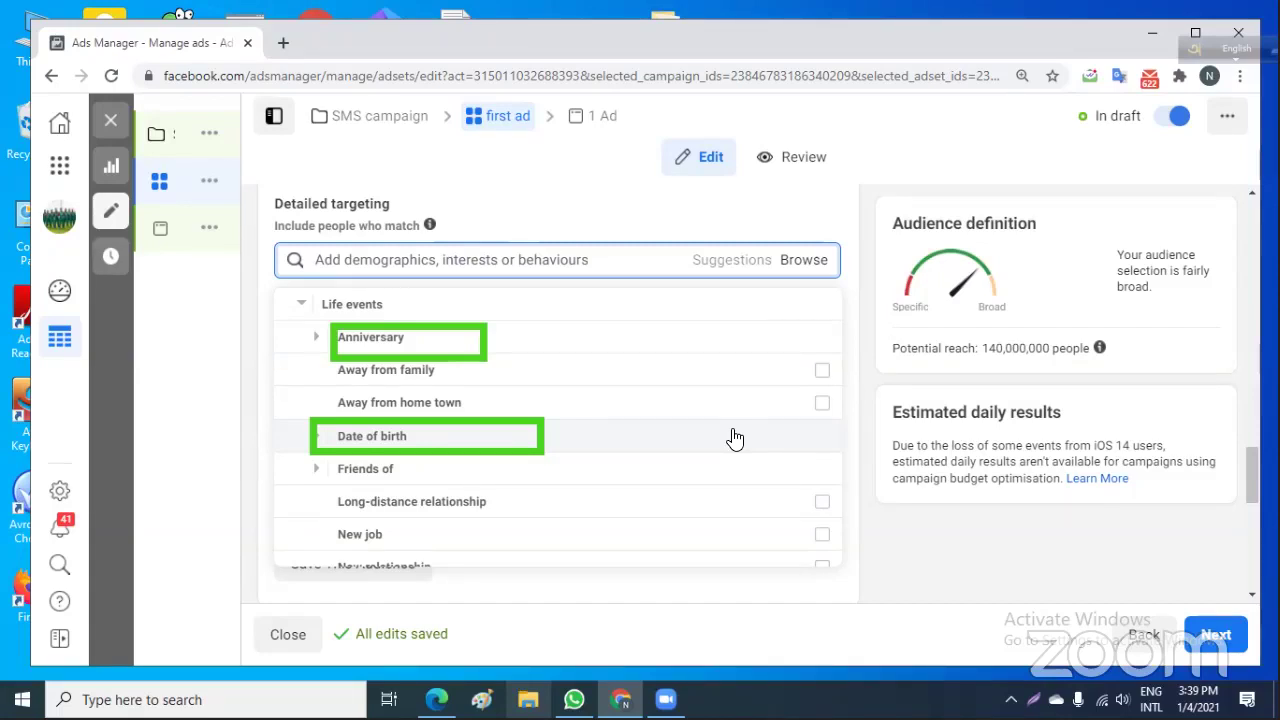
scroll(735, 438, down, 2)
scroll(993, 557, down, 3)
scroll(892, 525, up, 1)
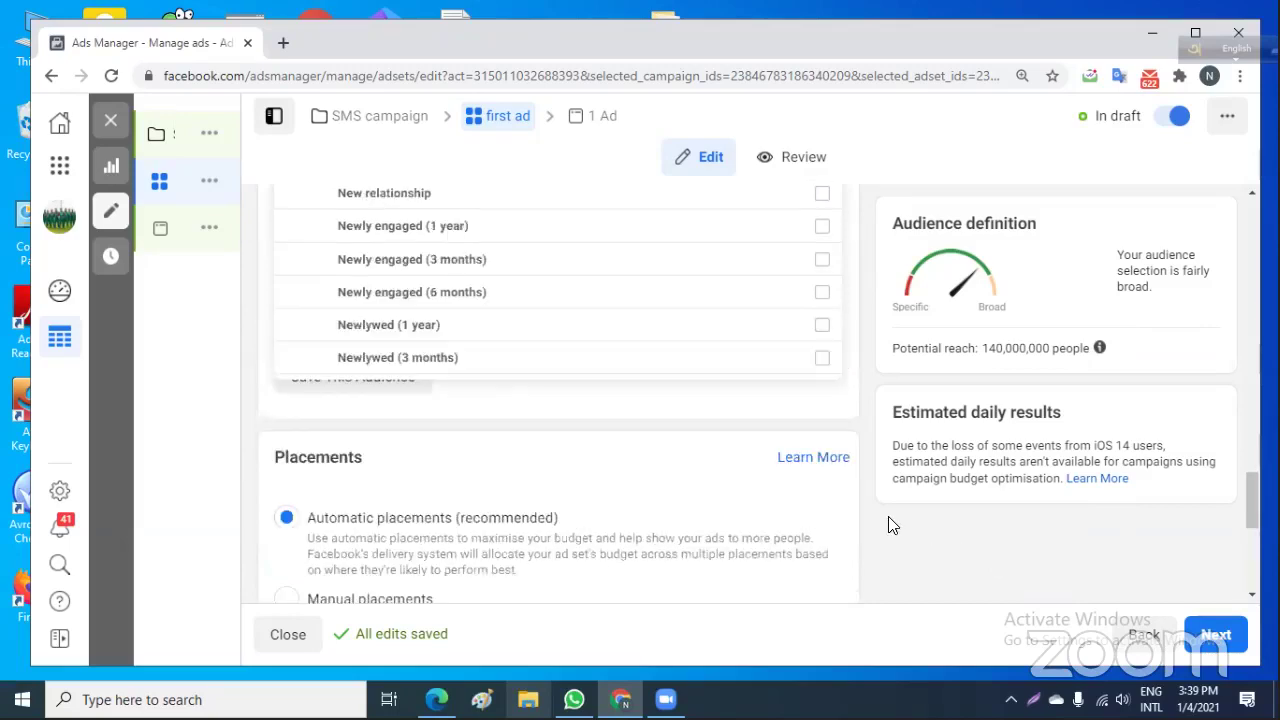
scroll(892, 525, up, 3)
scroll(892, 525, down, 1)
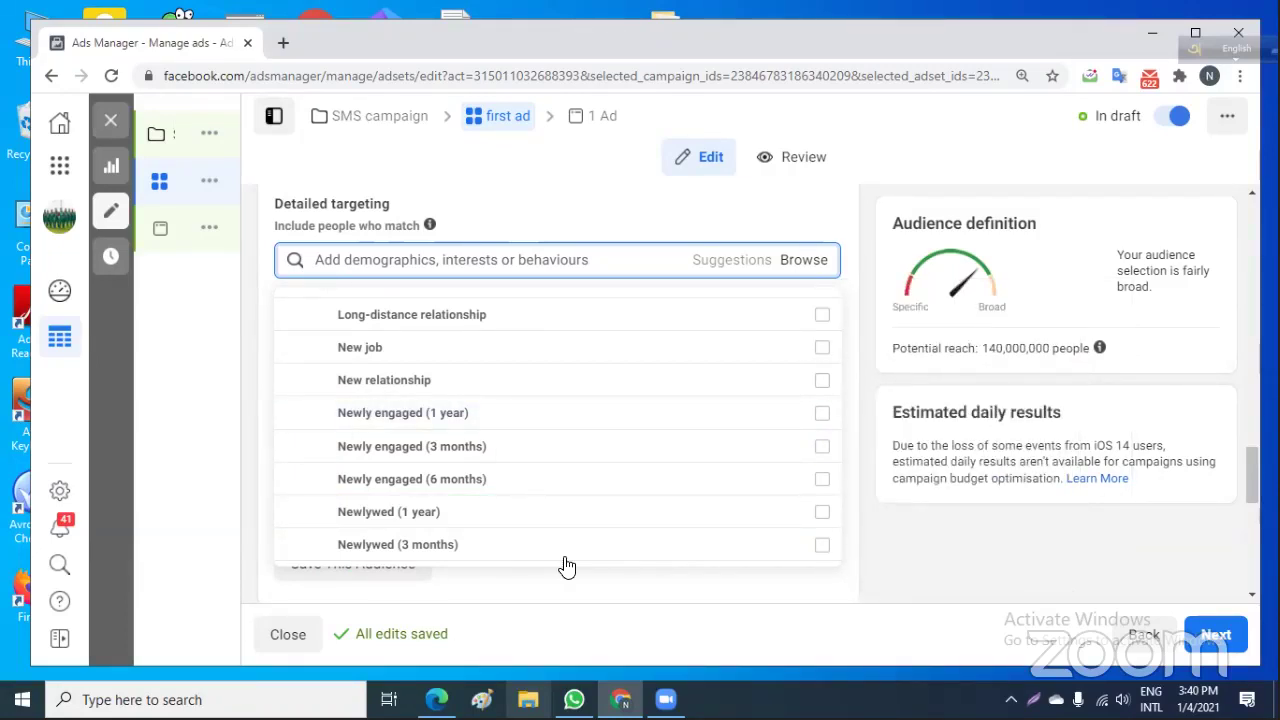
Examine the remaining Life events options and the subcategories below them in the detailed targeting list, and close the list.
mouse_move(566, 567)
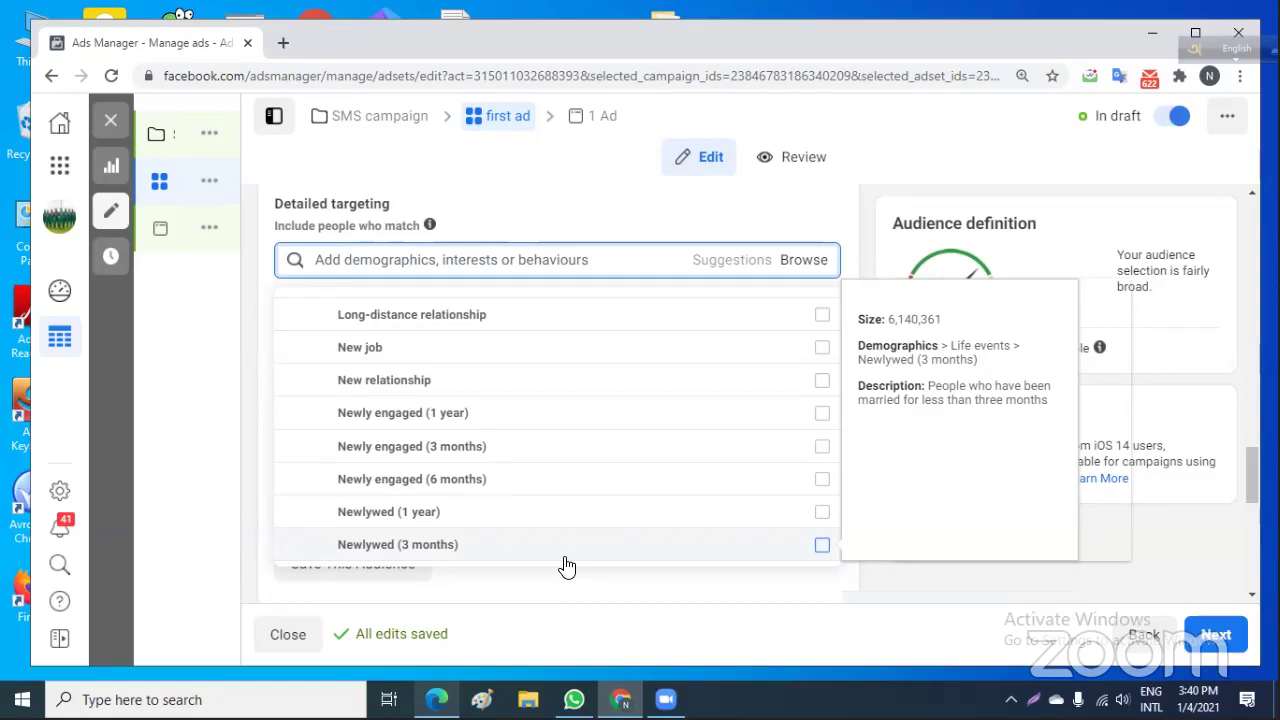
scroll(691, 569, down, 2)
scroll(924, 543, down, 2)
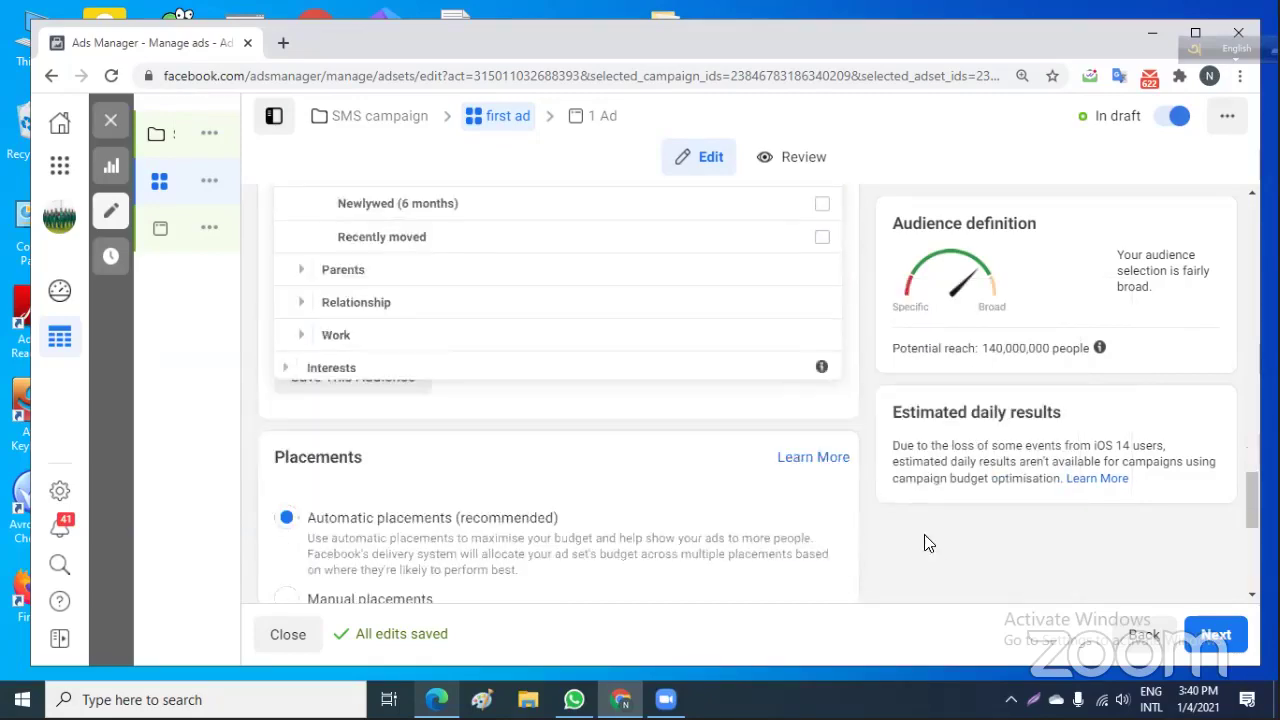
scroll(733, 515, down, 2)
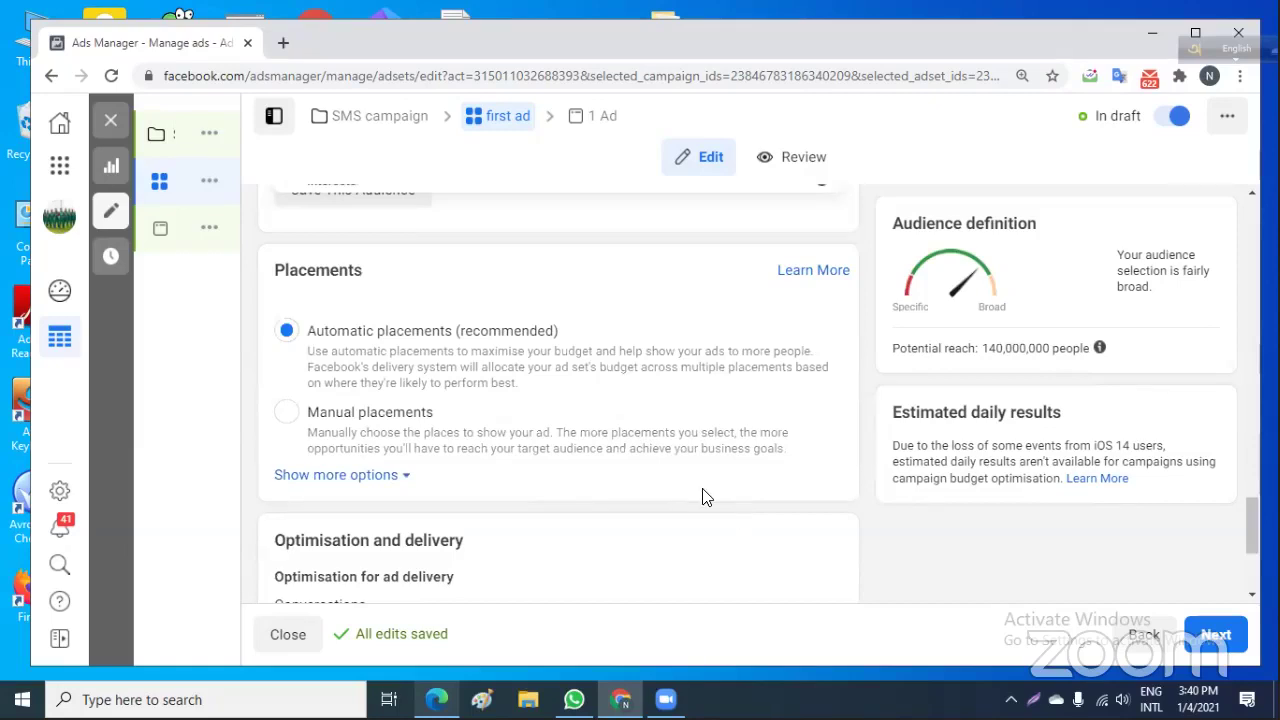
scroll(705, 497, up, 4)
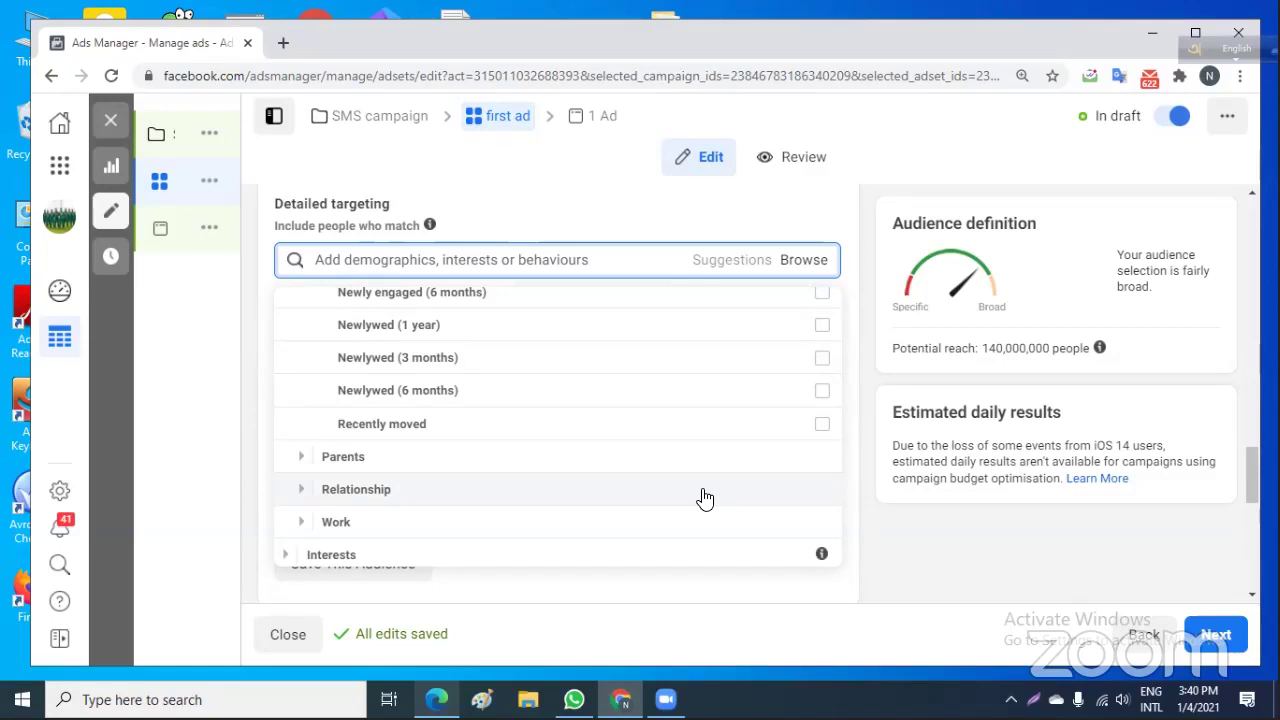
scroll(705, 497, down, 3)
scroll(840, 522, up, 3)
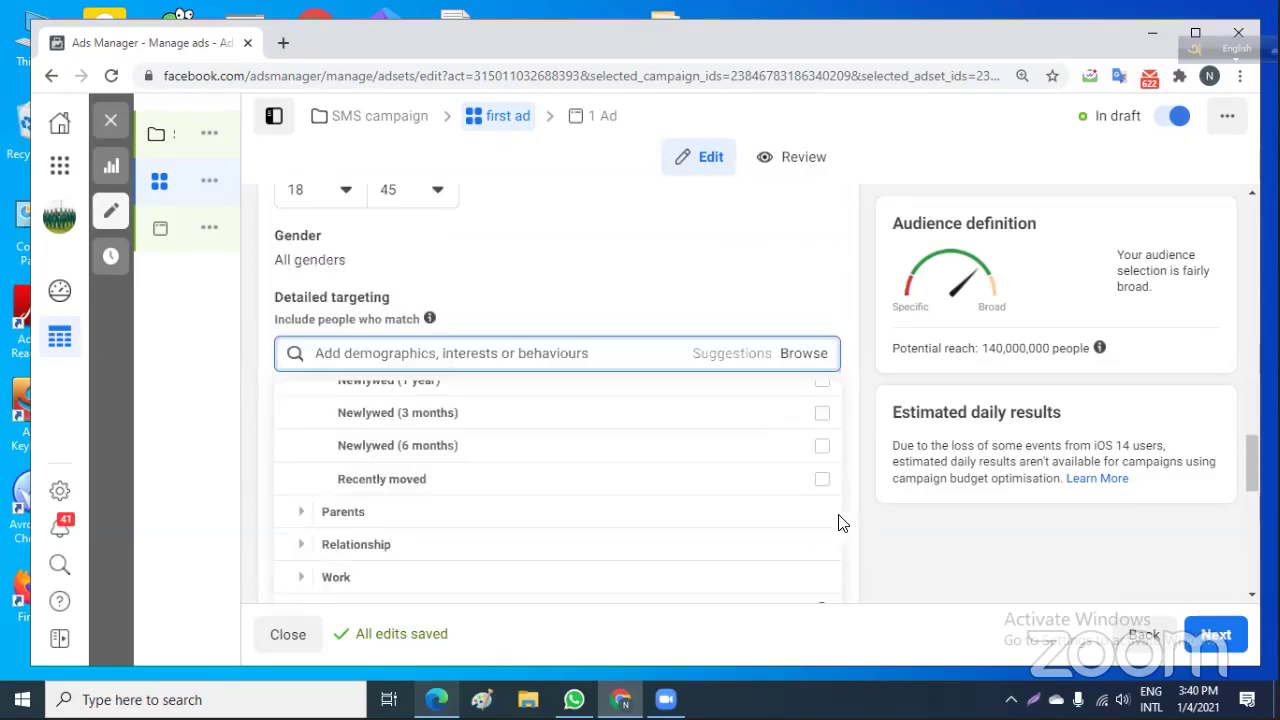
click(580, 266)
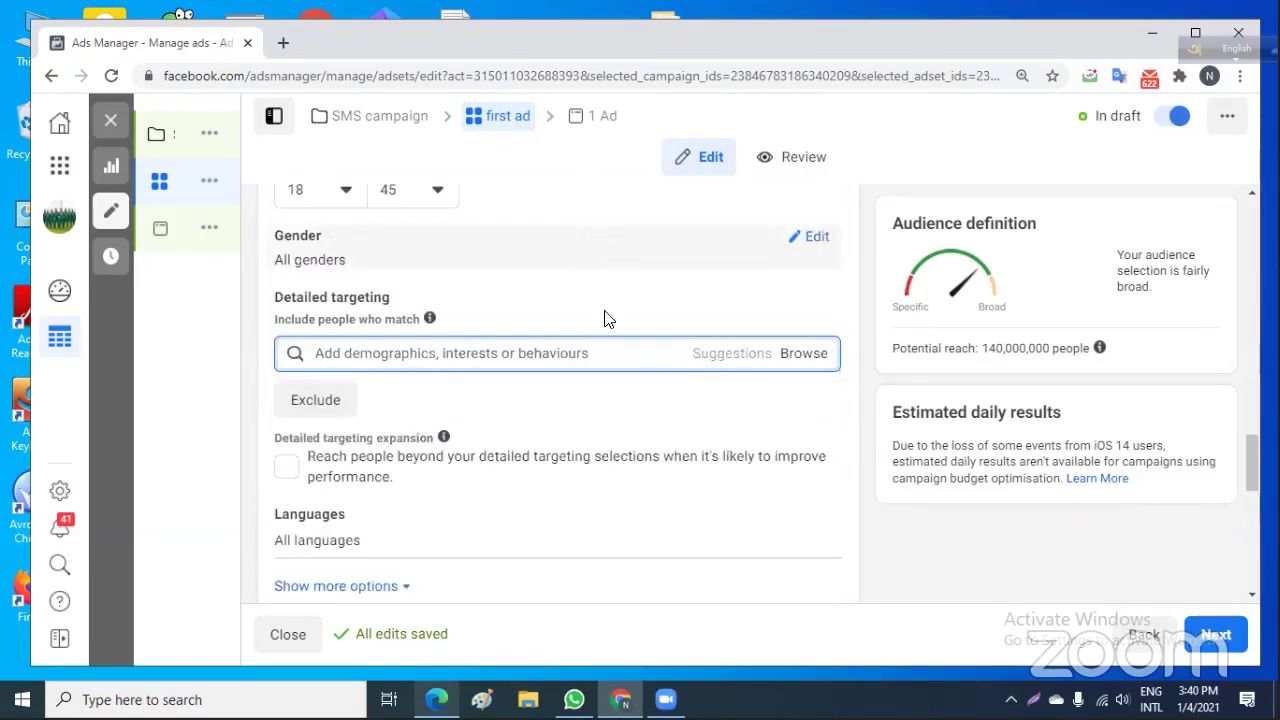
Save the current audience under the name "a/b testing 1".
scroll(654, 491, down, 1)
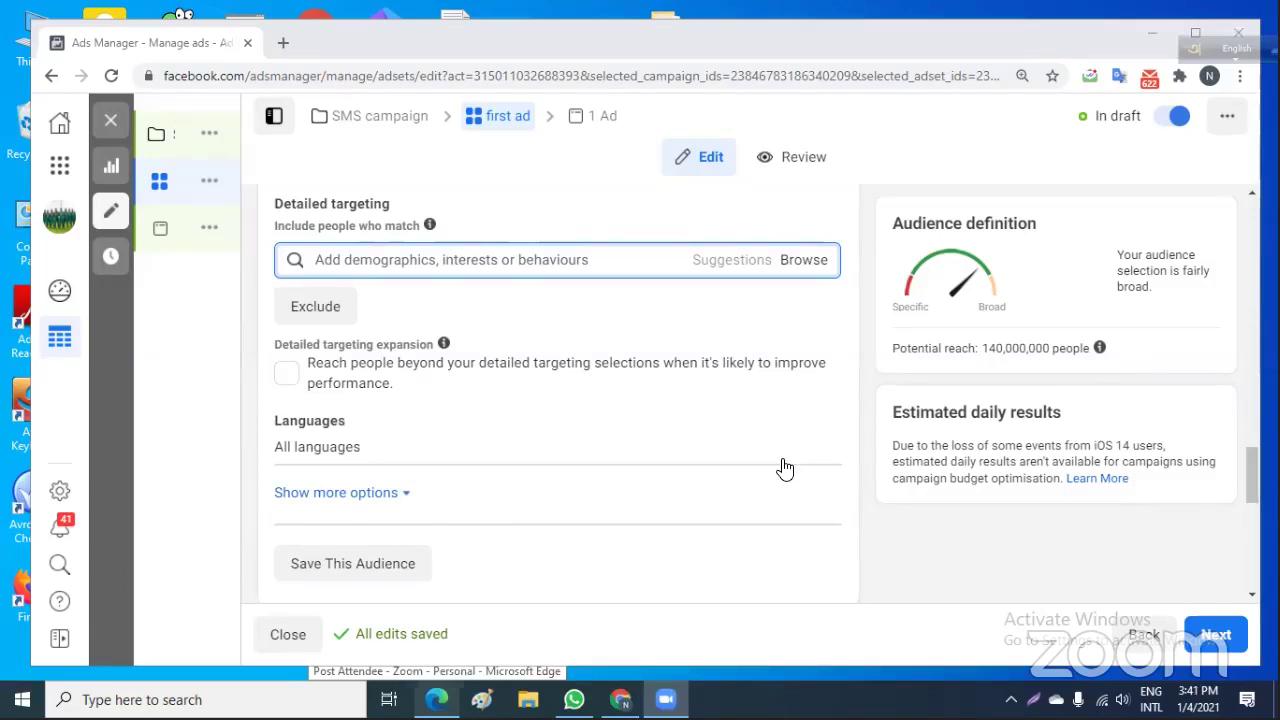
scroll(785, 468, down, 3)
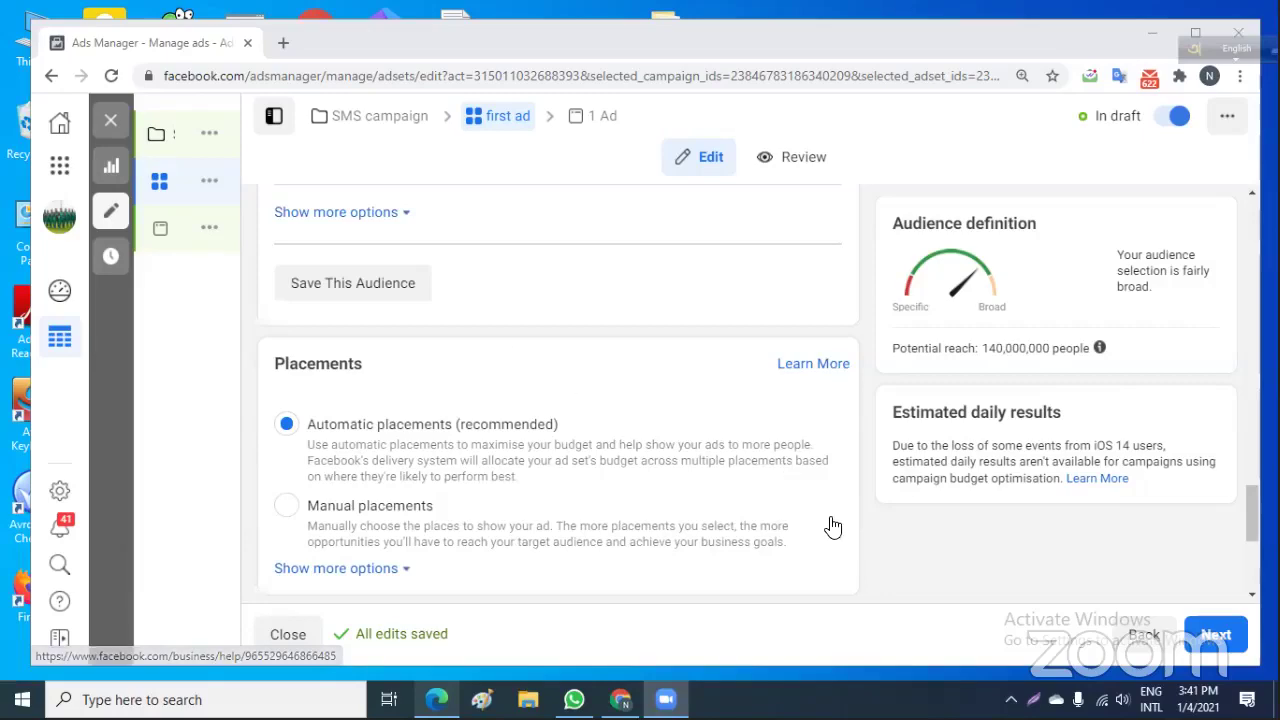
scroll(820, 527, up, 1)
click(398, 380)
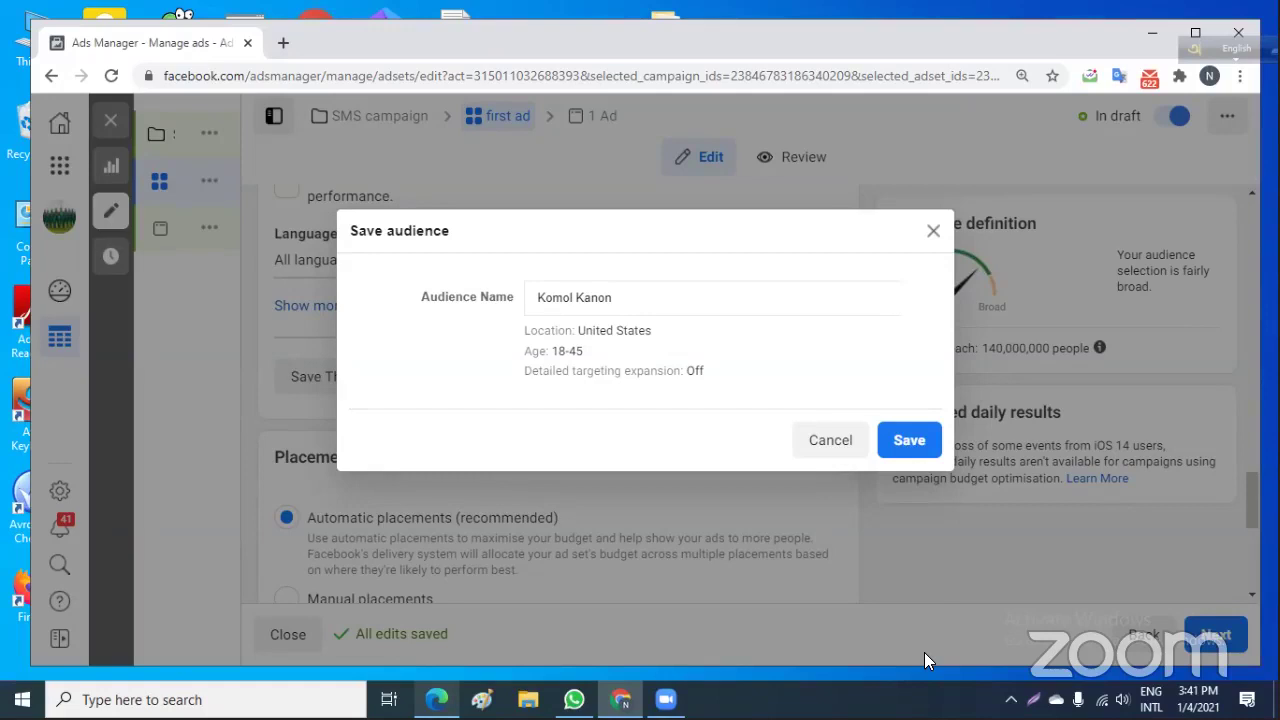
click(646, 299)
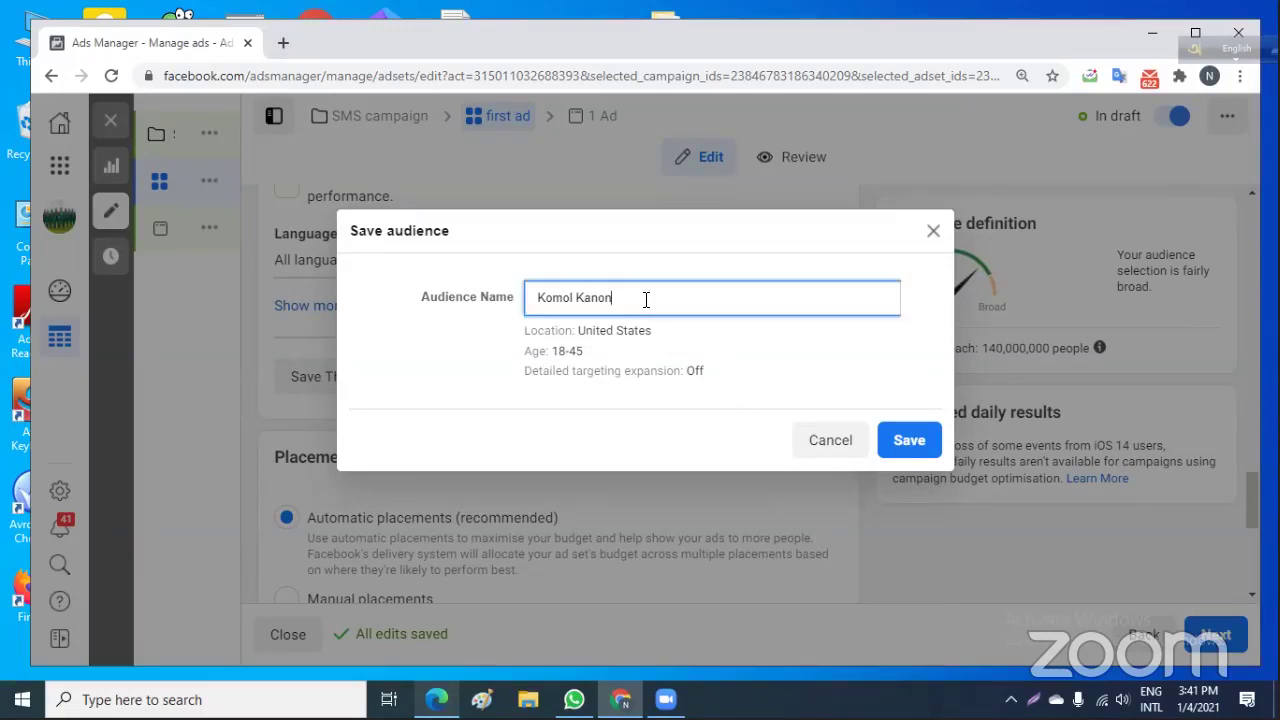
text(2)
key(BackSpace)
key(BackSpace)
key(BackSpace)
key(BackSpace)
key(BackSpace)
key(BackSpace)
key(BackSpace)
key(BackSpace)
key(BackSpace)
key(BackSpace)
key(BackSpace)
key(BackSpace)
key(BackSpace)
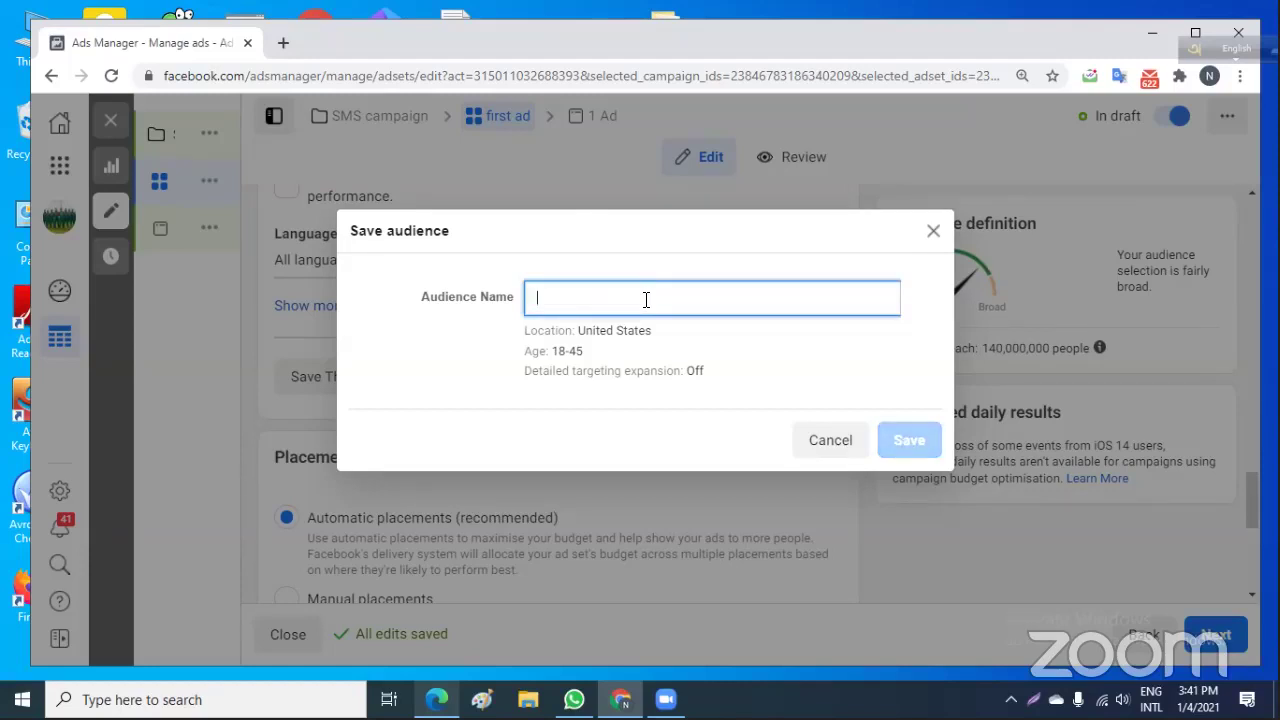
text(a)
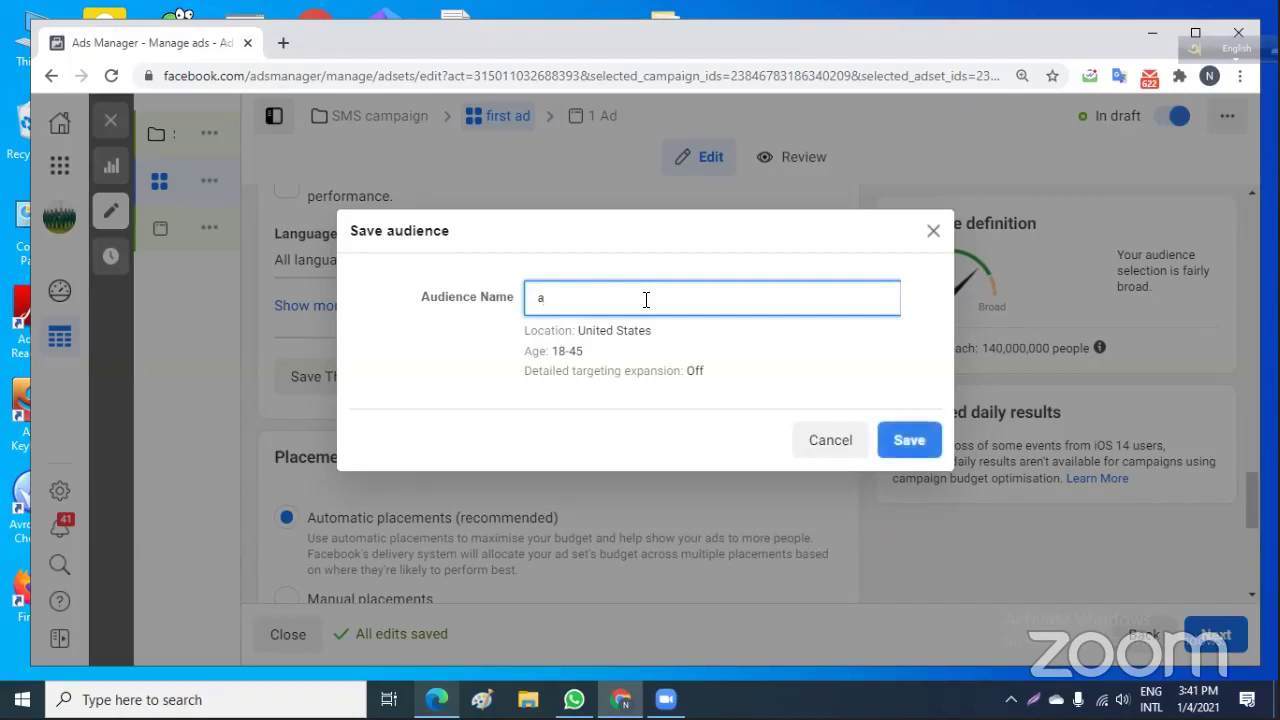
text(/)
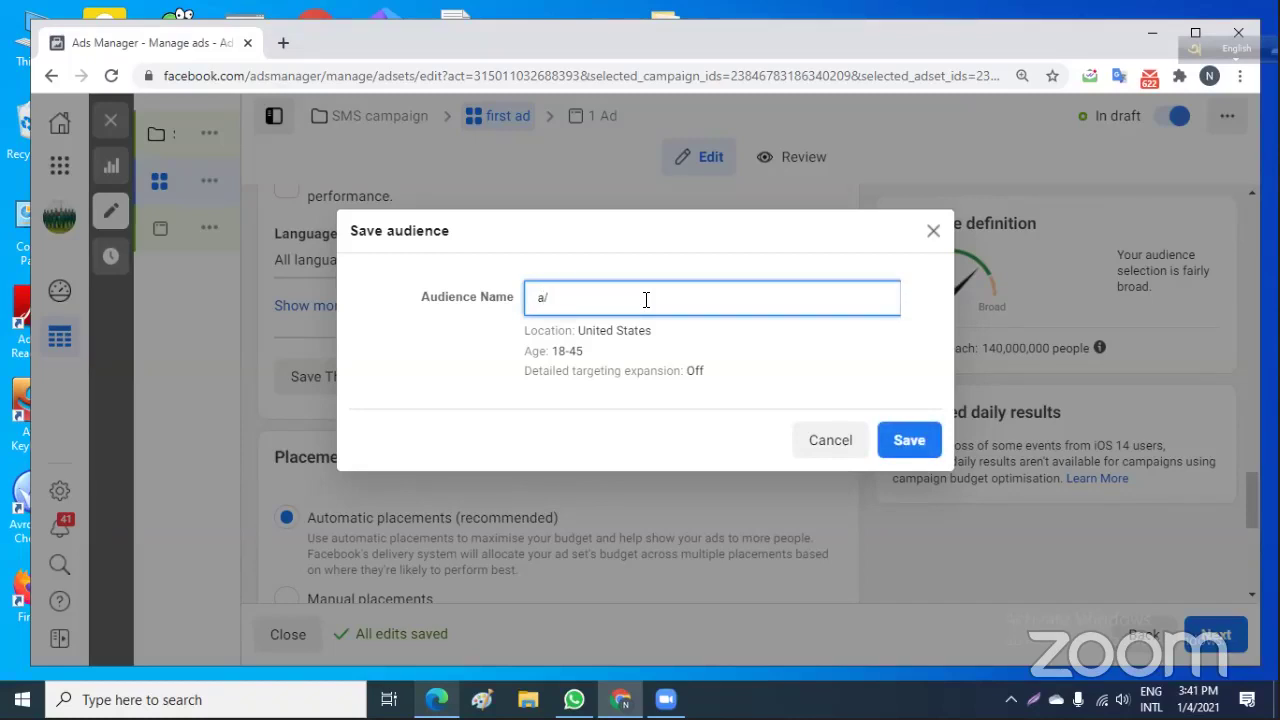
text(b testing)
text(1)
click(911, 451)
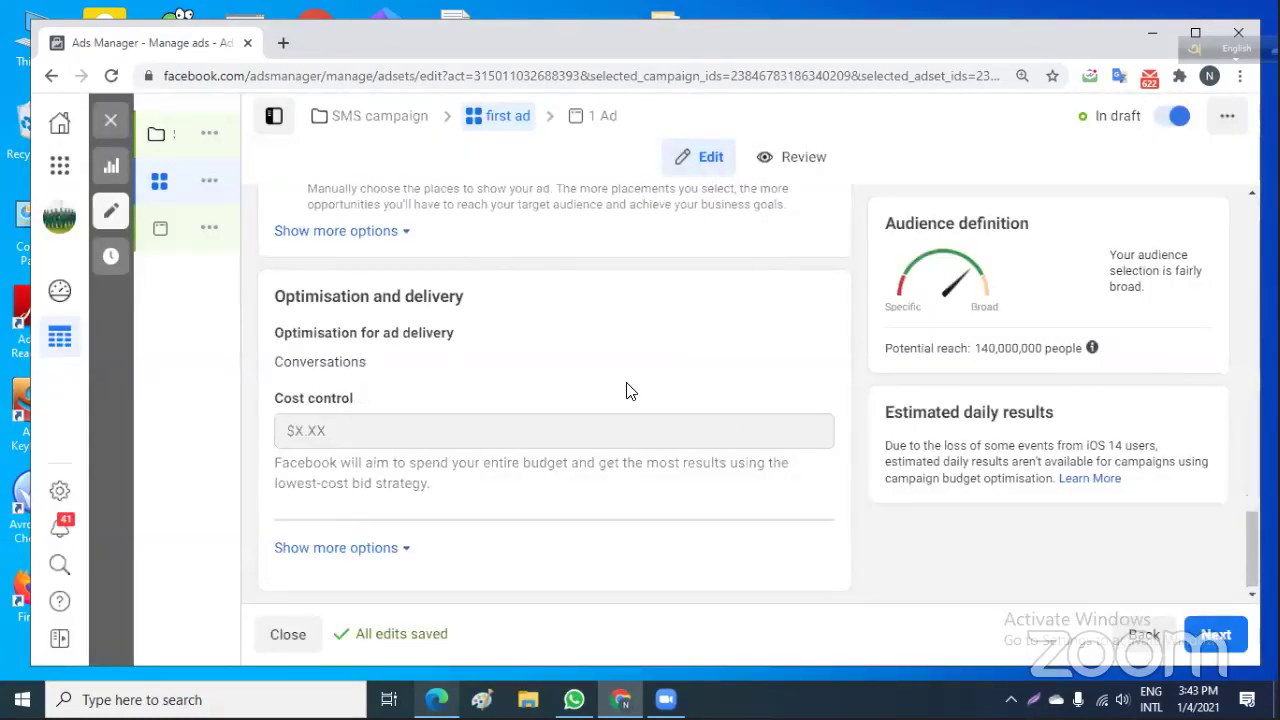
Review the ad set's placements, optimisation, message destination, schedule and saved audience settings.
scroll(627, 390, up, 1)
scroll(627, 390, up, 4)
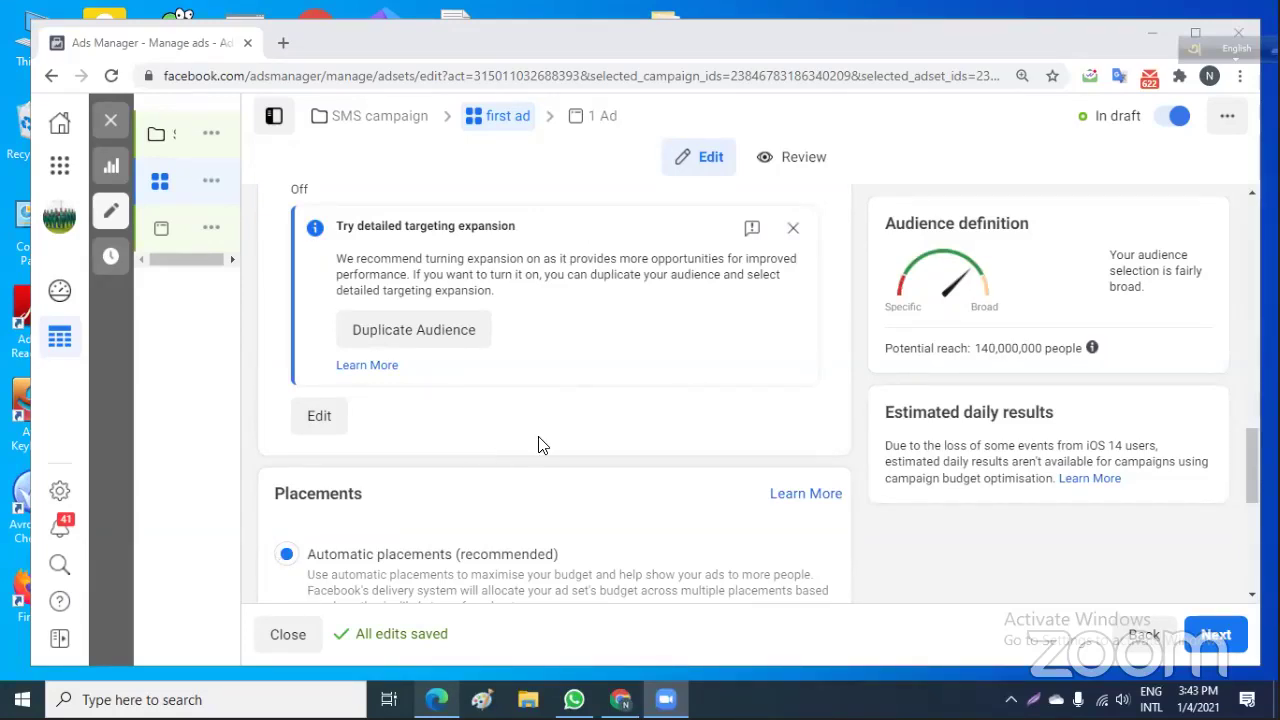
scroll(540, 443, down, 4)
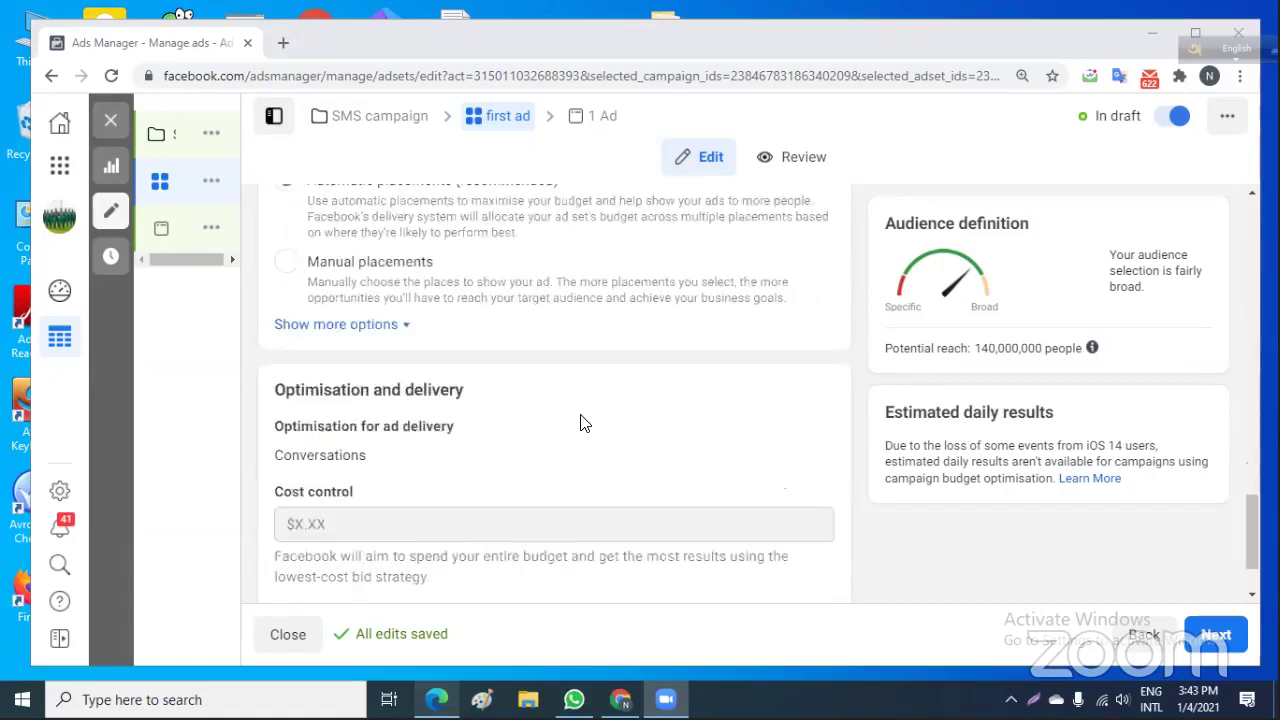
scroll(583, 423, up, 1)
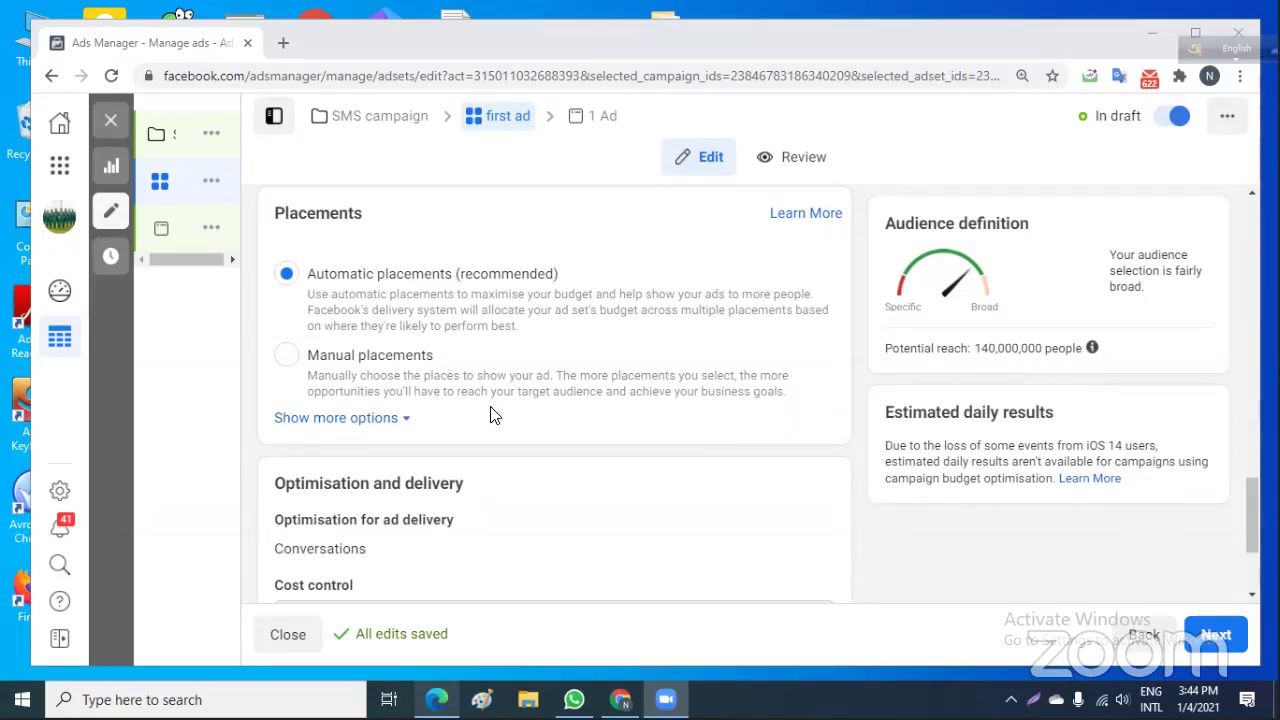
scroll(490, 415, up, 10)
scroll(490, 415, up, 8)
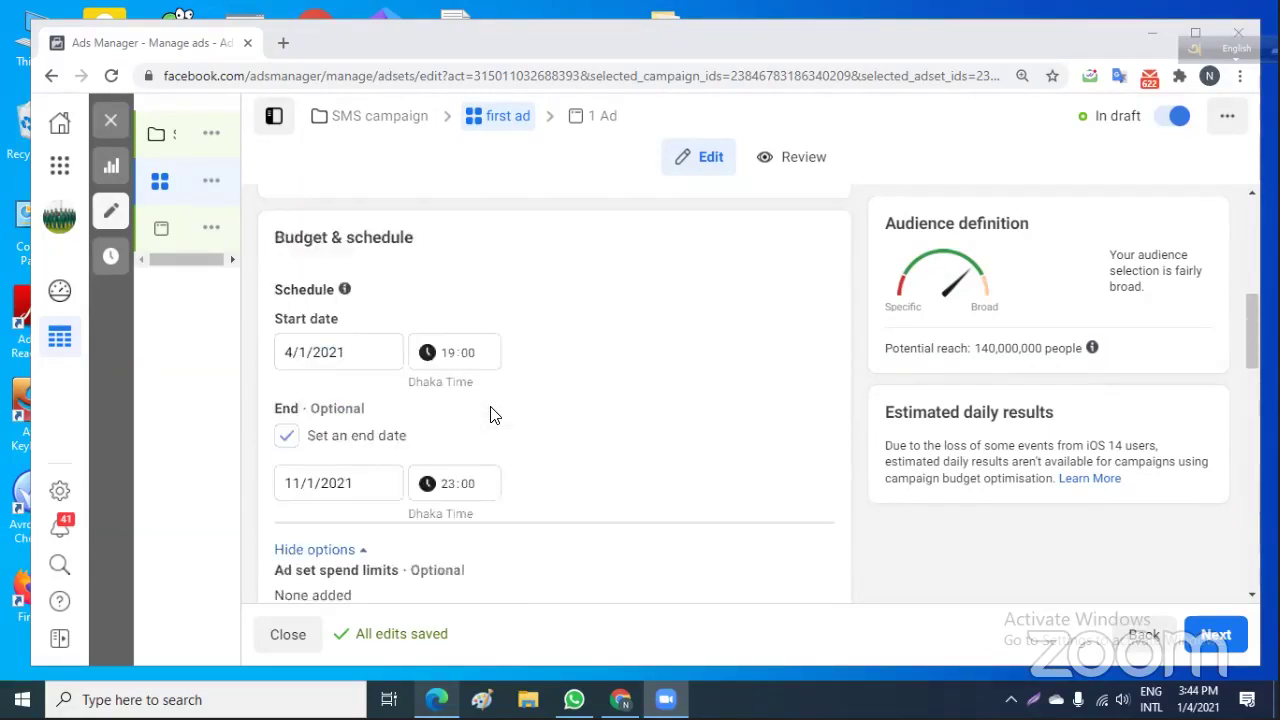
scroll(490, 415, down, 10)
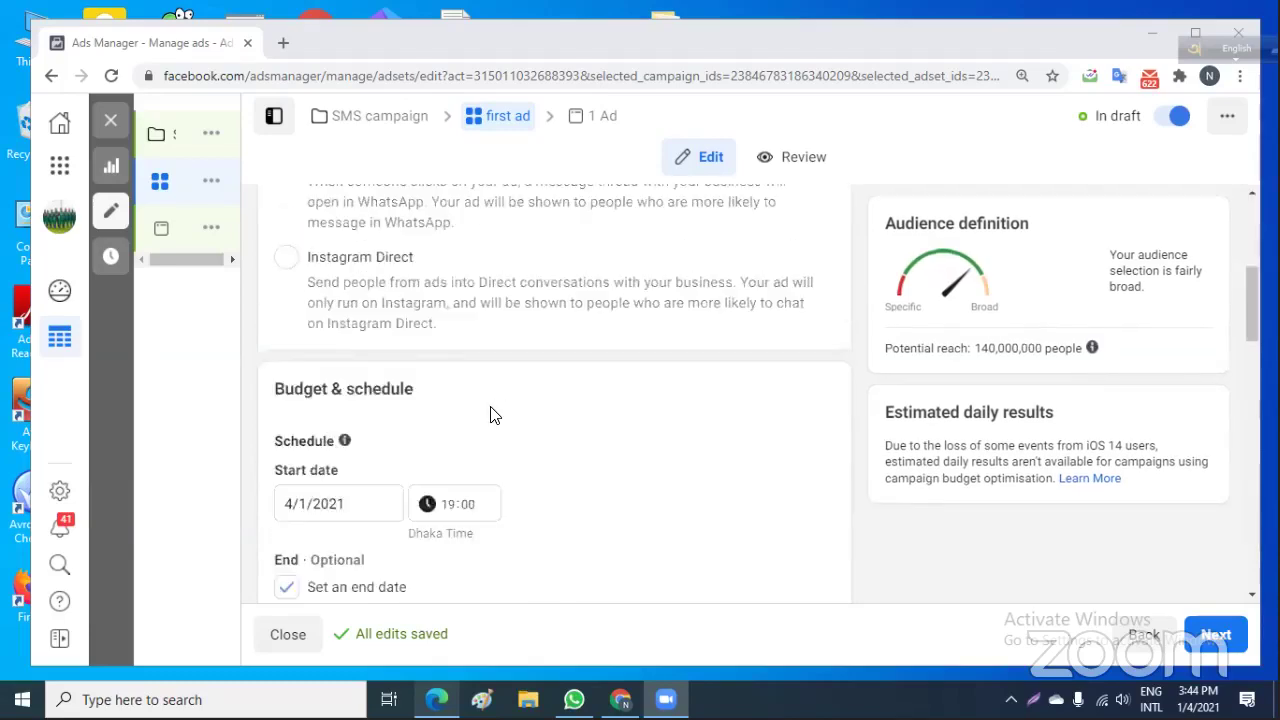
scroll(490, 415, down, 2)
scroll(490, 415, up, 10)
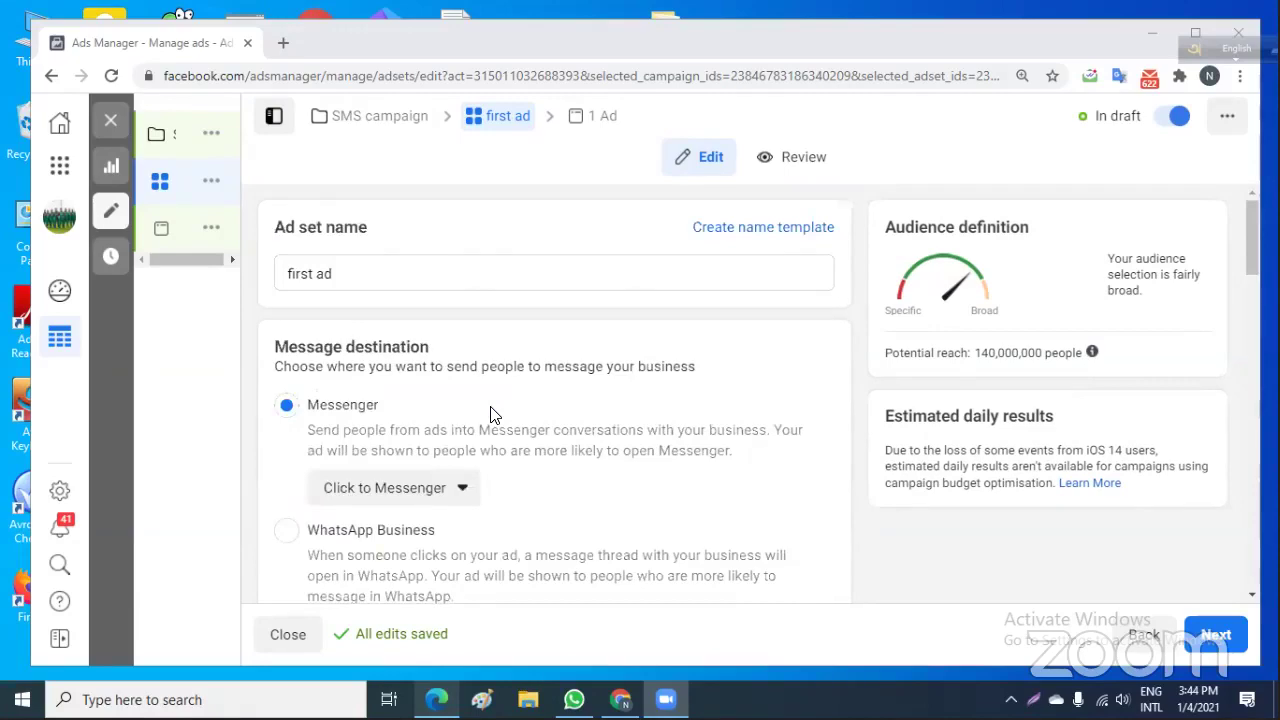
scroll(490, 415, down, 10)
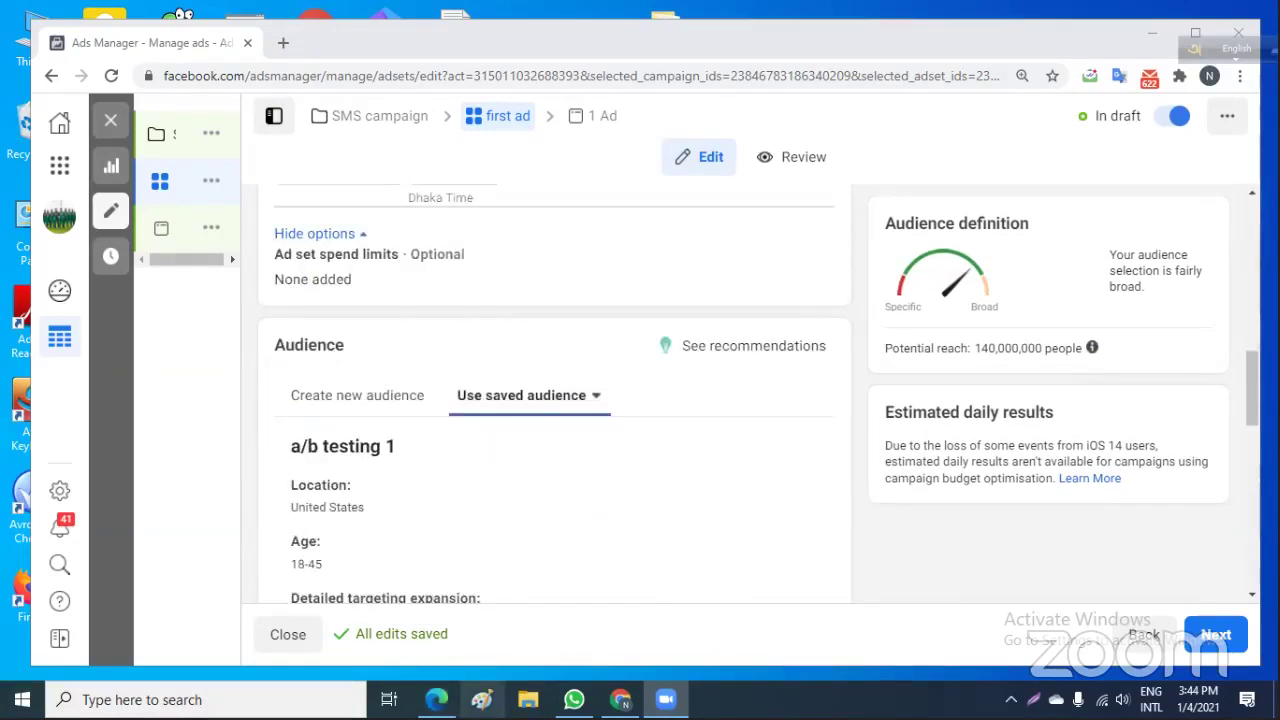
scroll(800, 440, down, 3)
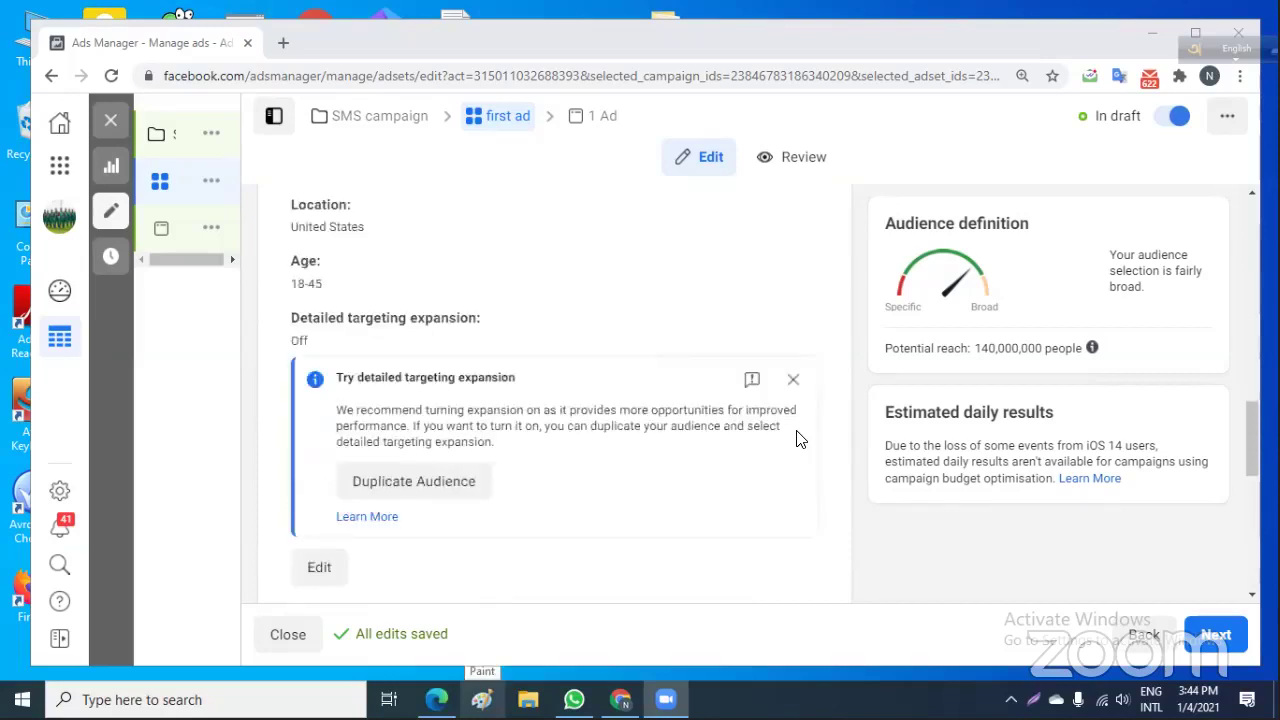
scroll(800, 440, up, 10)
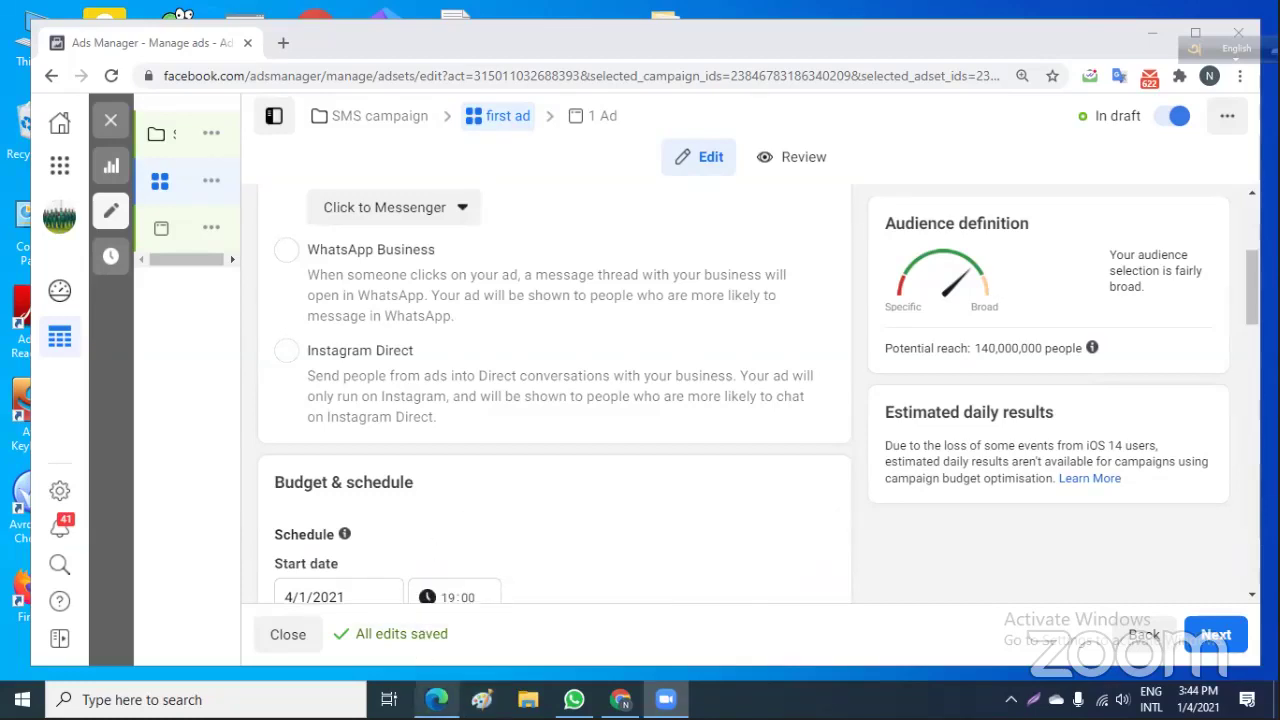
scroll(552, 475, down, 2)
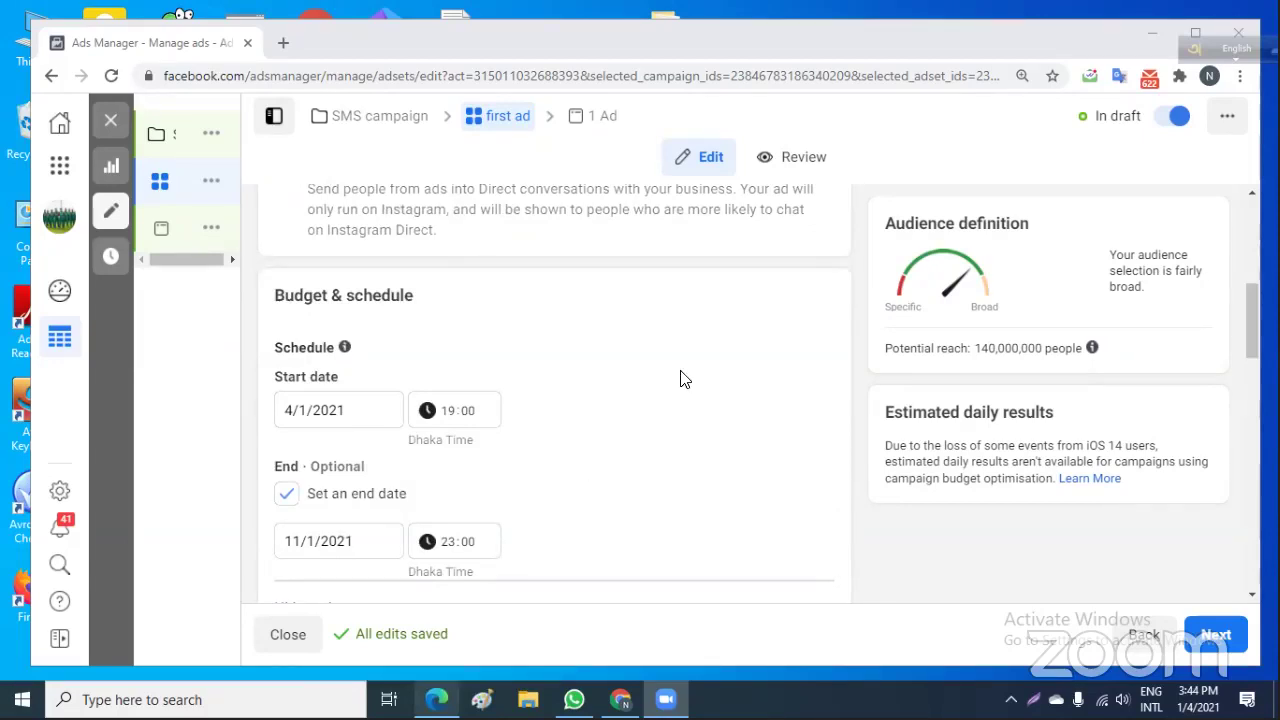
scroll(680, 378, down, 3)
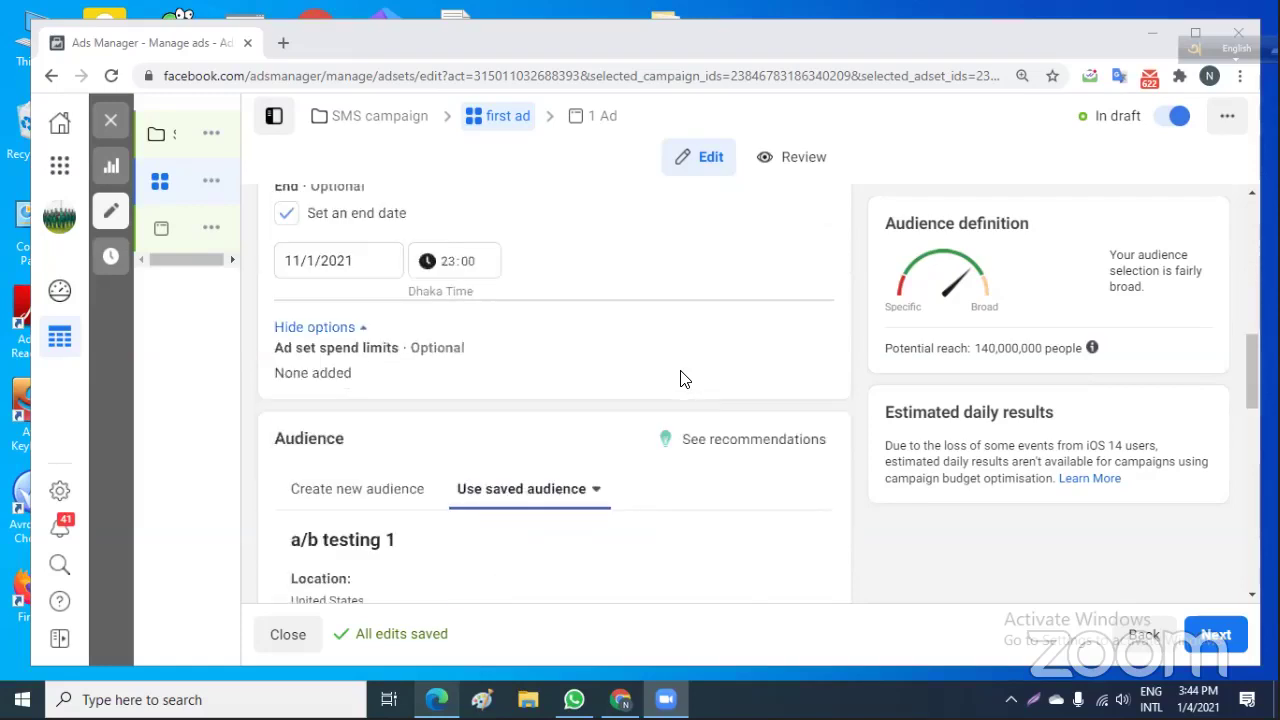
scroll(680, 378, down, 2)
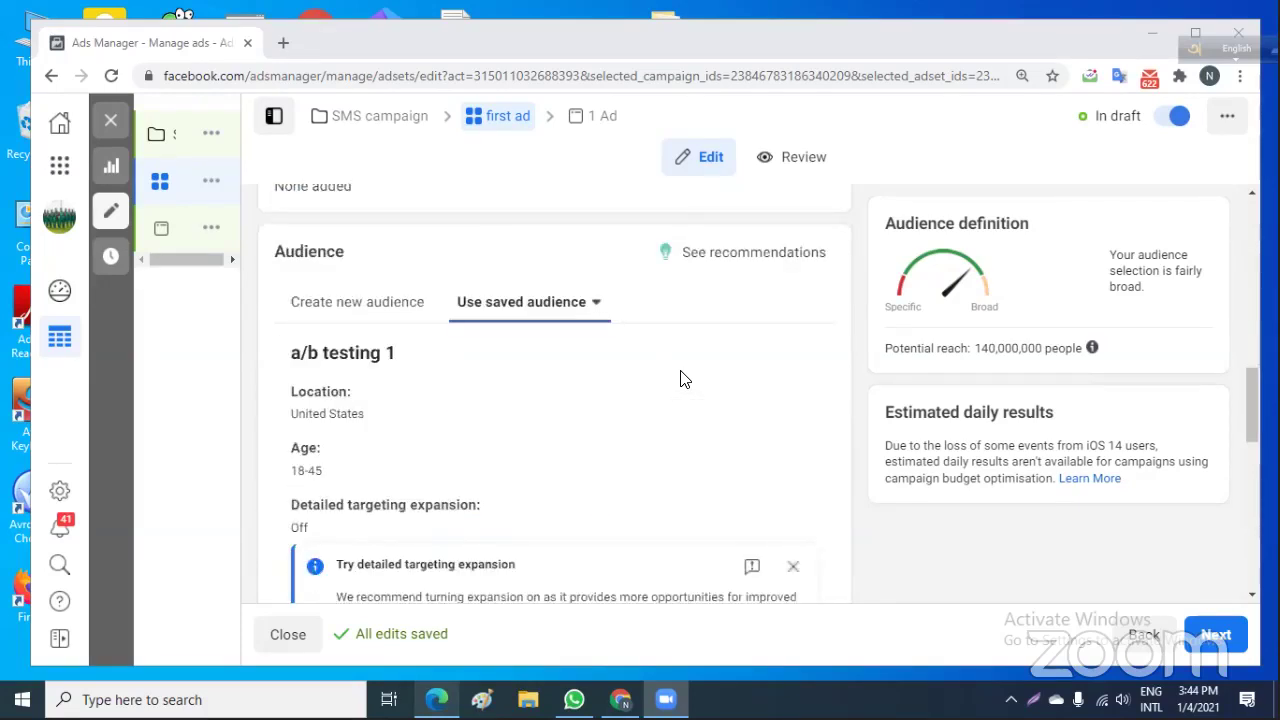
scroll(680, 378, down, 3)
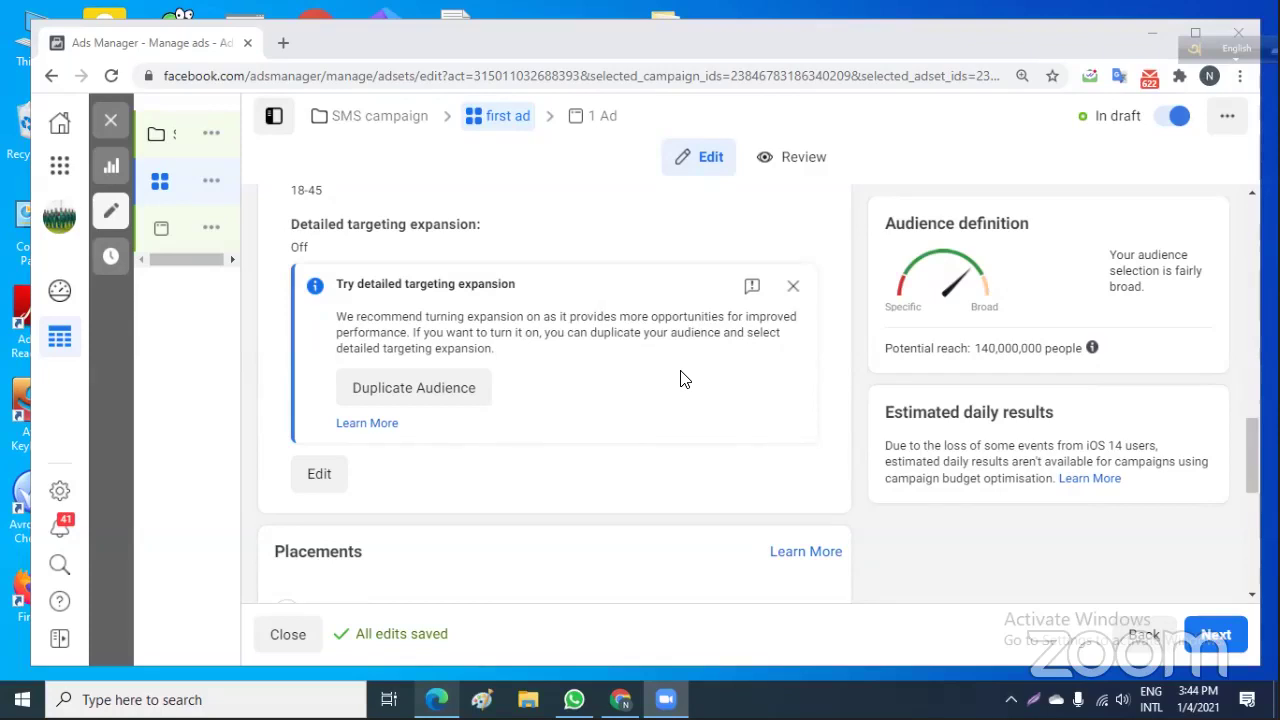
Duplicate the saved audience and include the county-level location New York, United States in the copy.
click(408, 396)
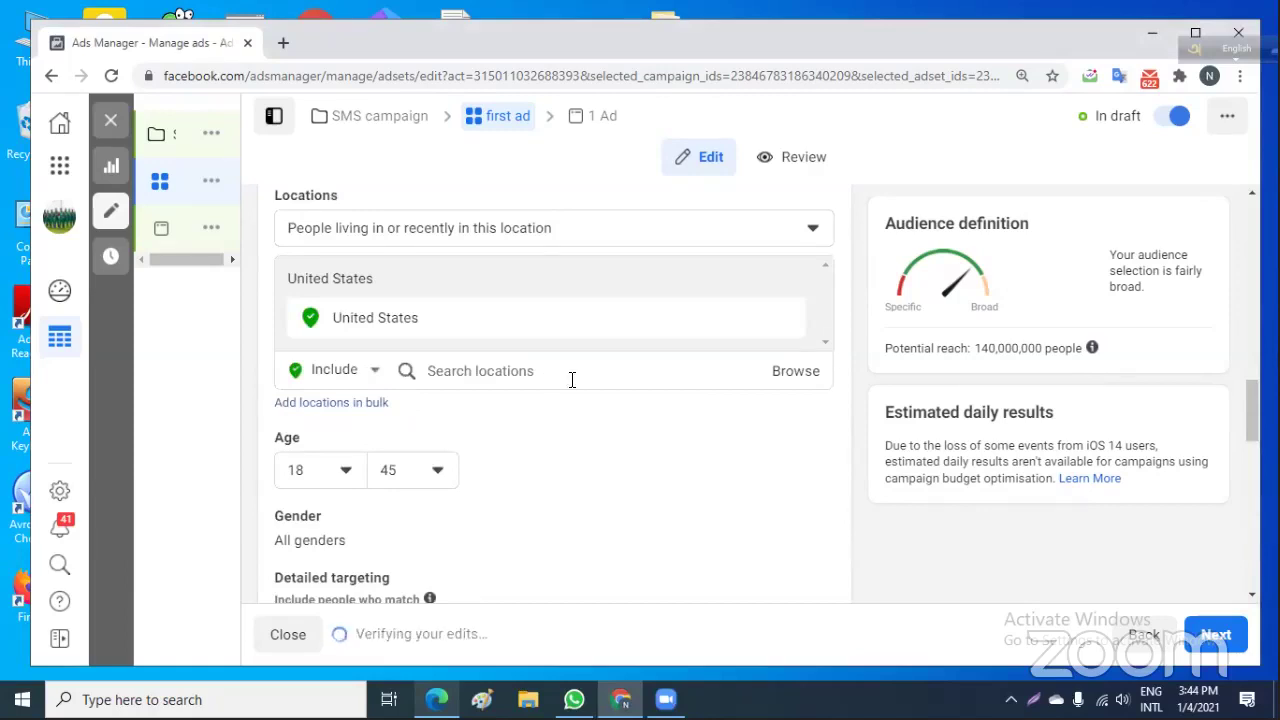
click(493, 370)
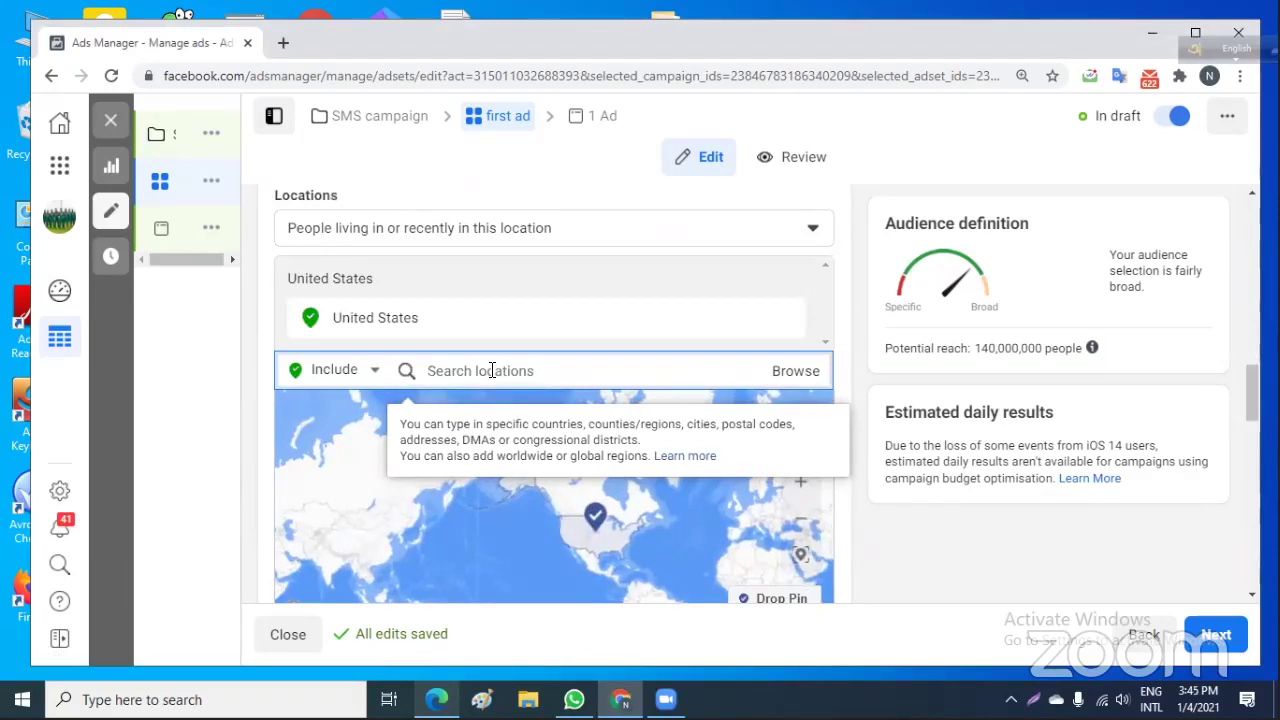
text(n)
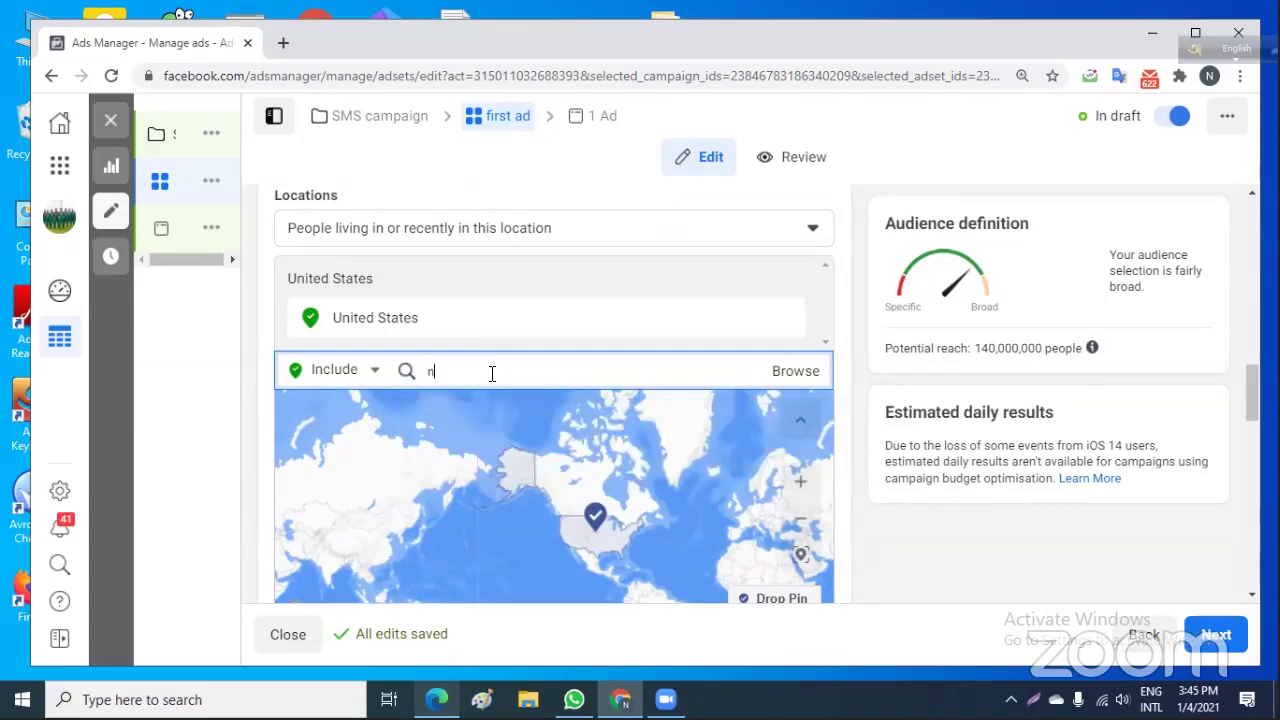
text(e)
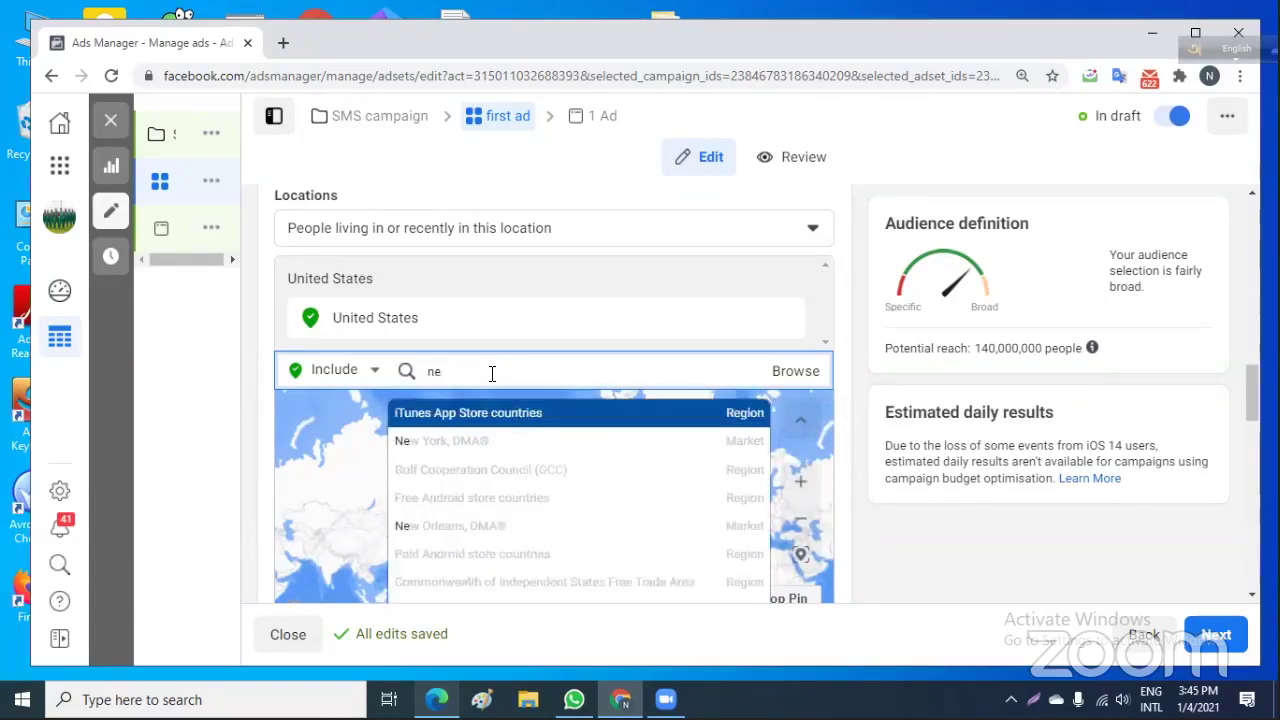
text(w)
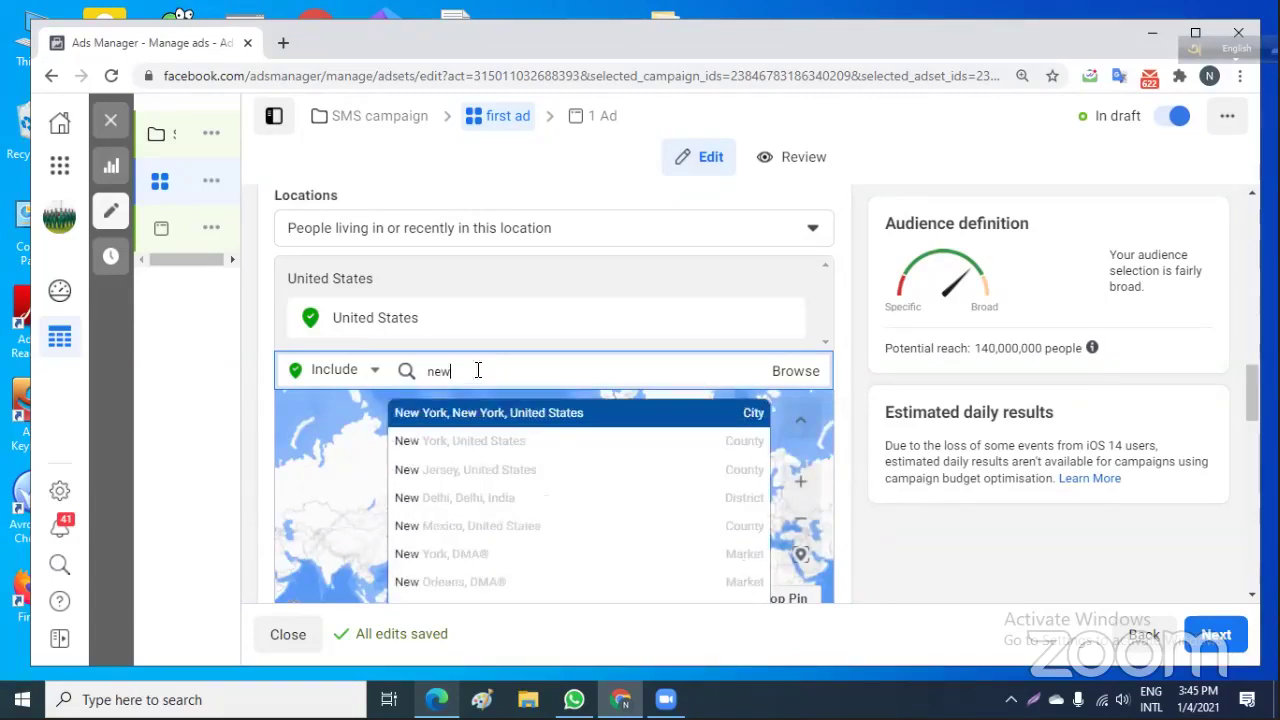
click(500, 452)
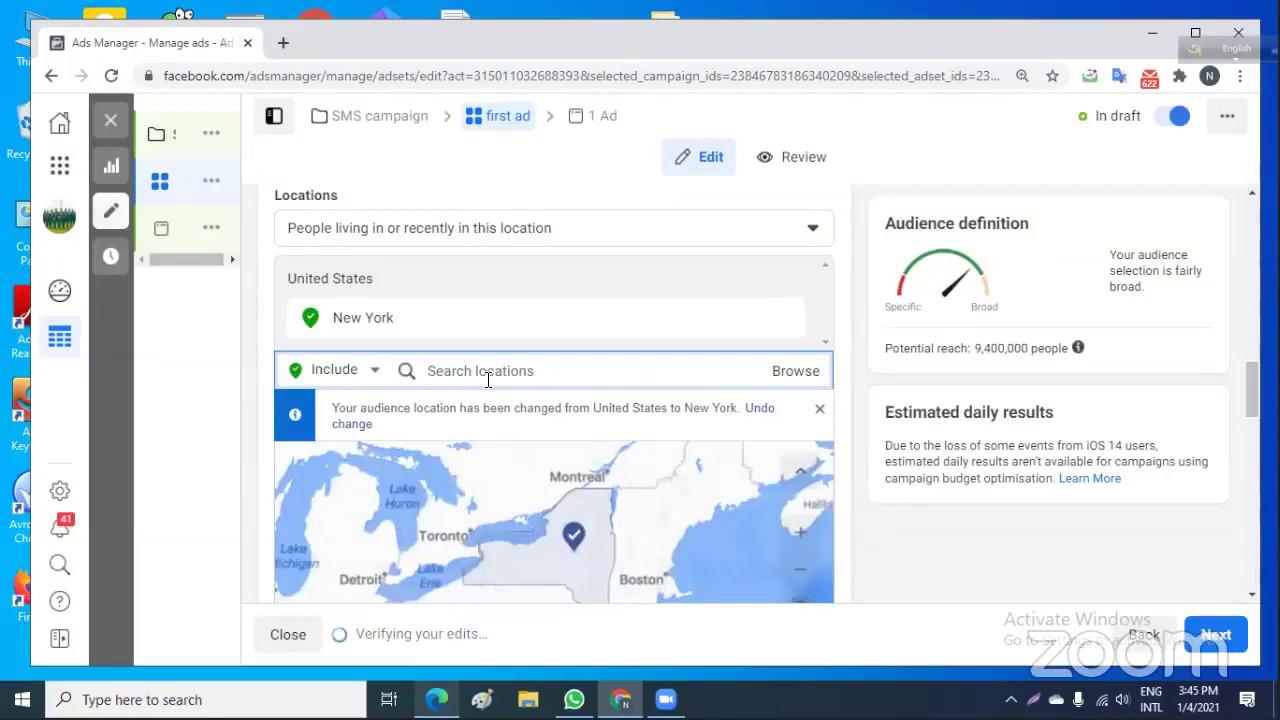
Include the county-level location California, United States in the audience's locations.
text(ca)
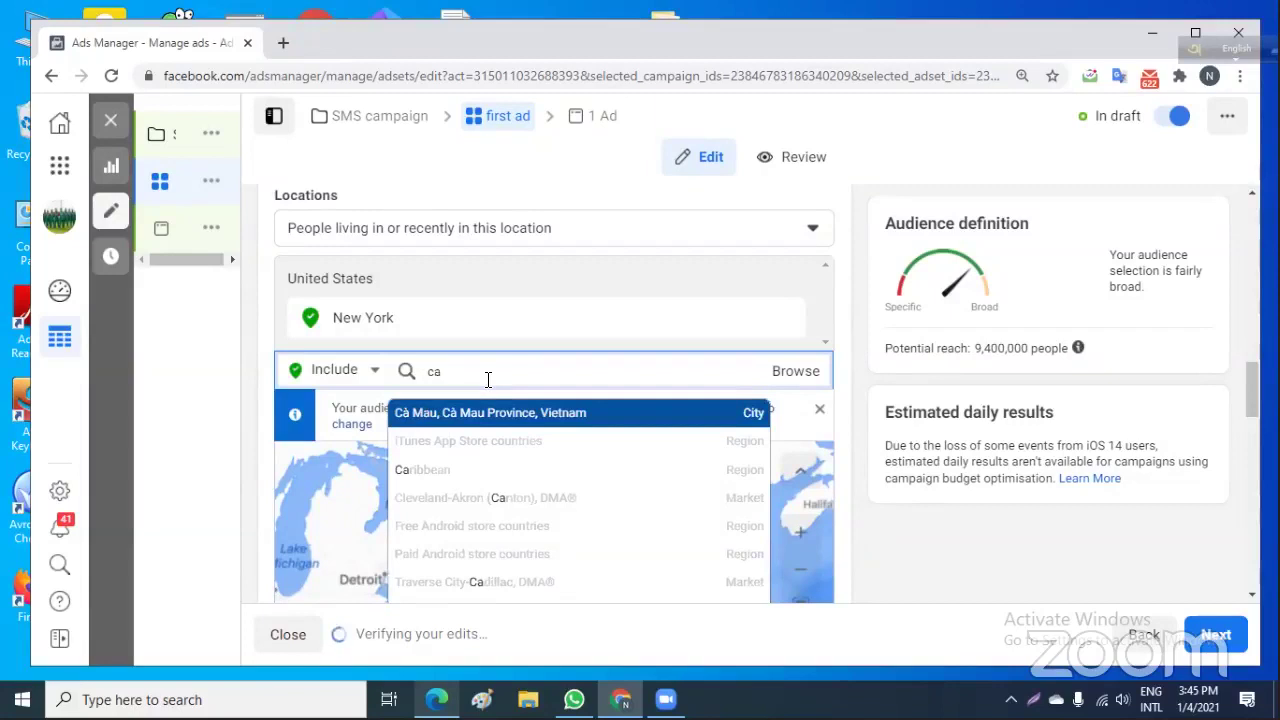
text(ll)
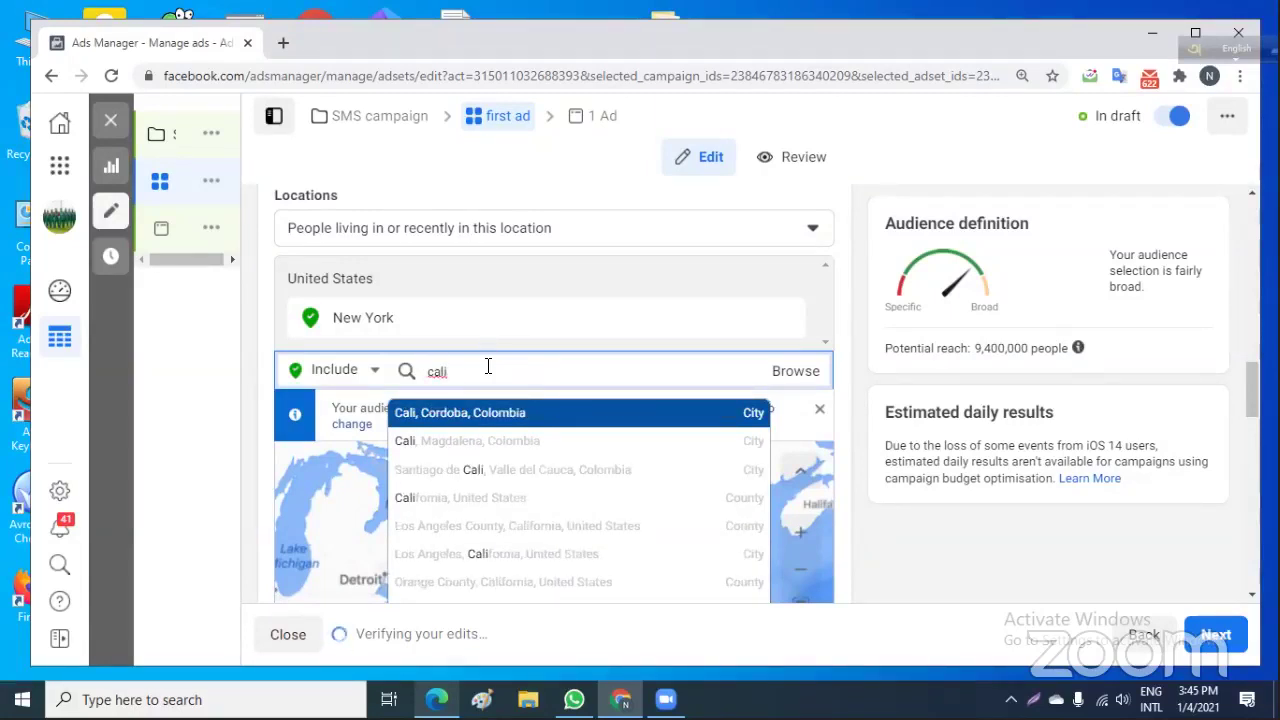
text(f)
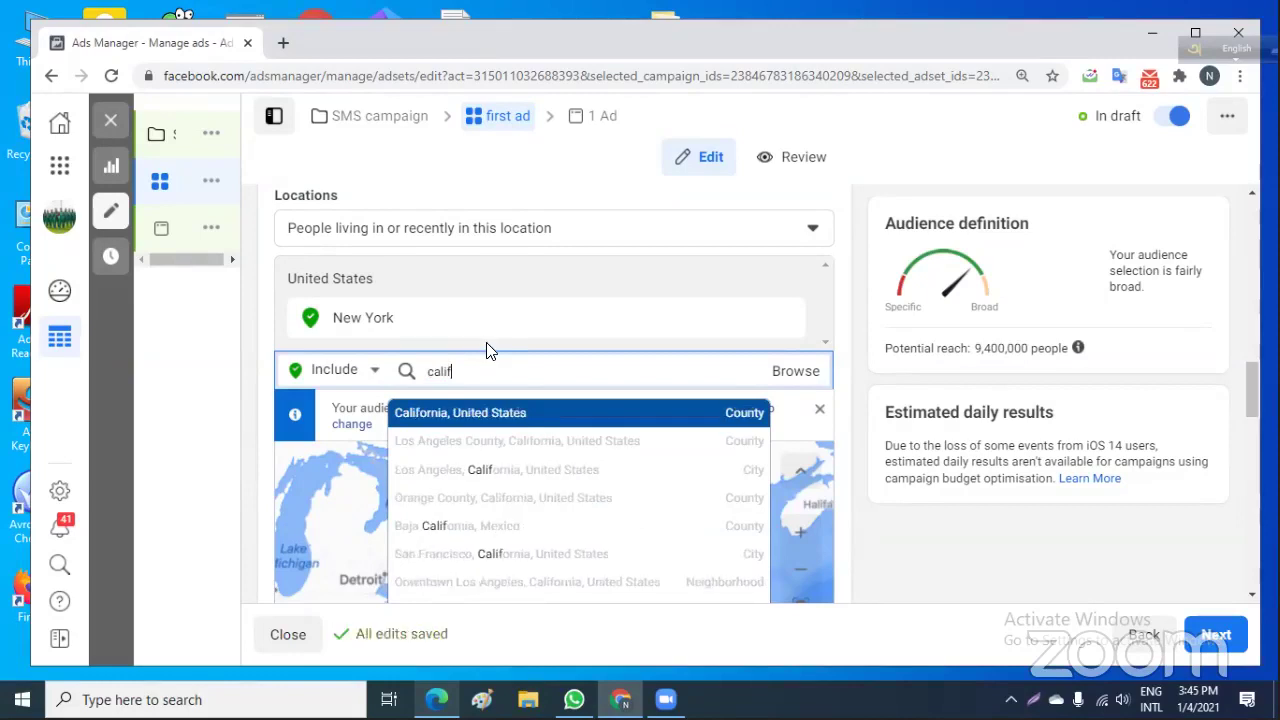
text(o)
click(550, 414)
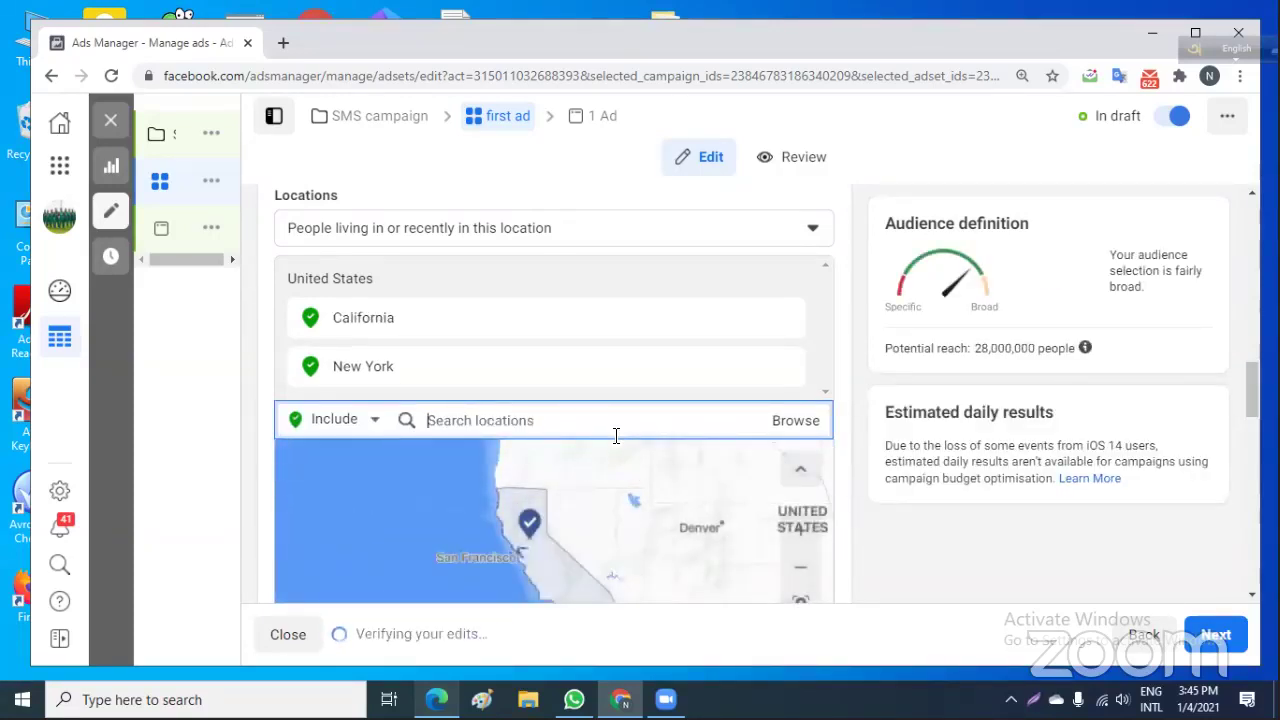
Include the county-level location Washington, United States in the audience's locations.
scroll(608, 427, down, 2)
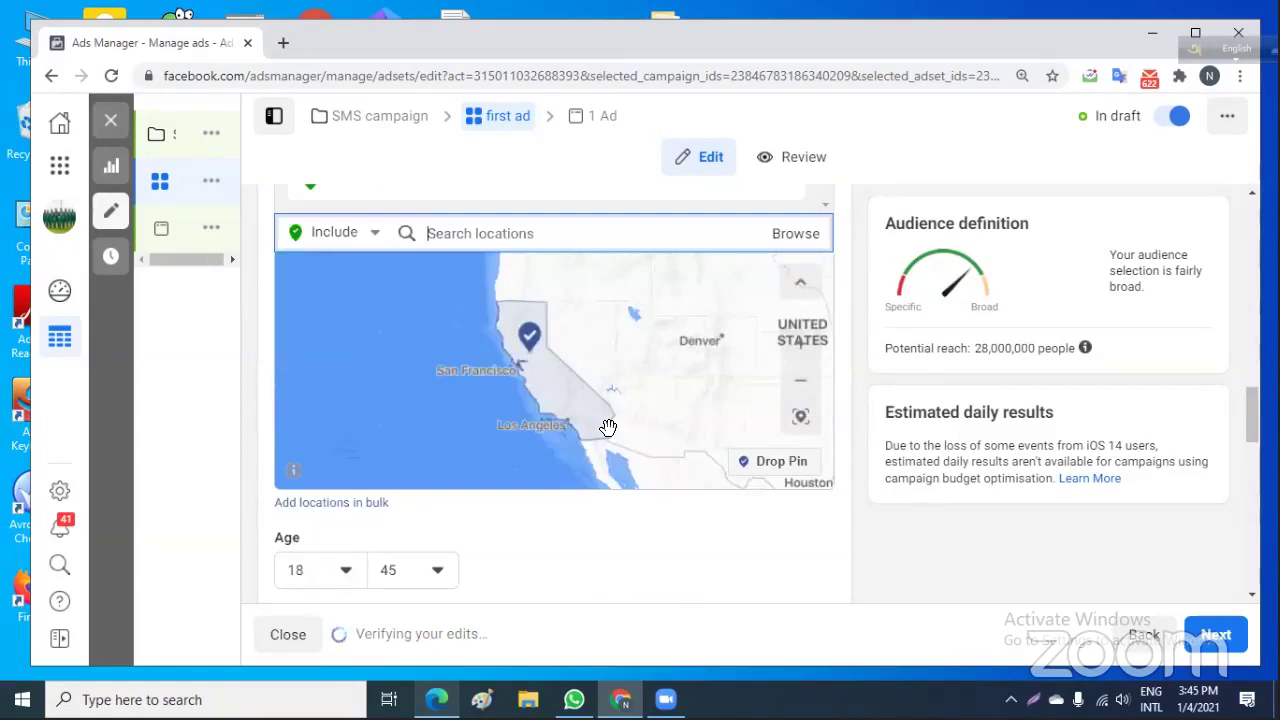
scroll(608, 427, up, 2)
scroll(608, 427, down, 3)
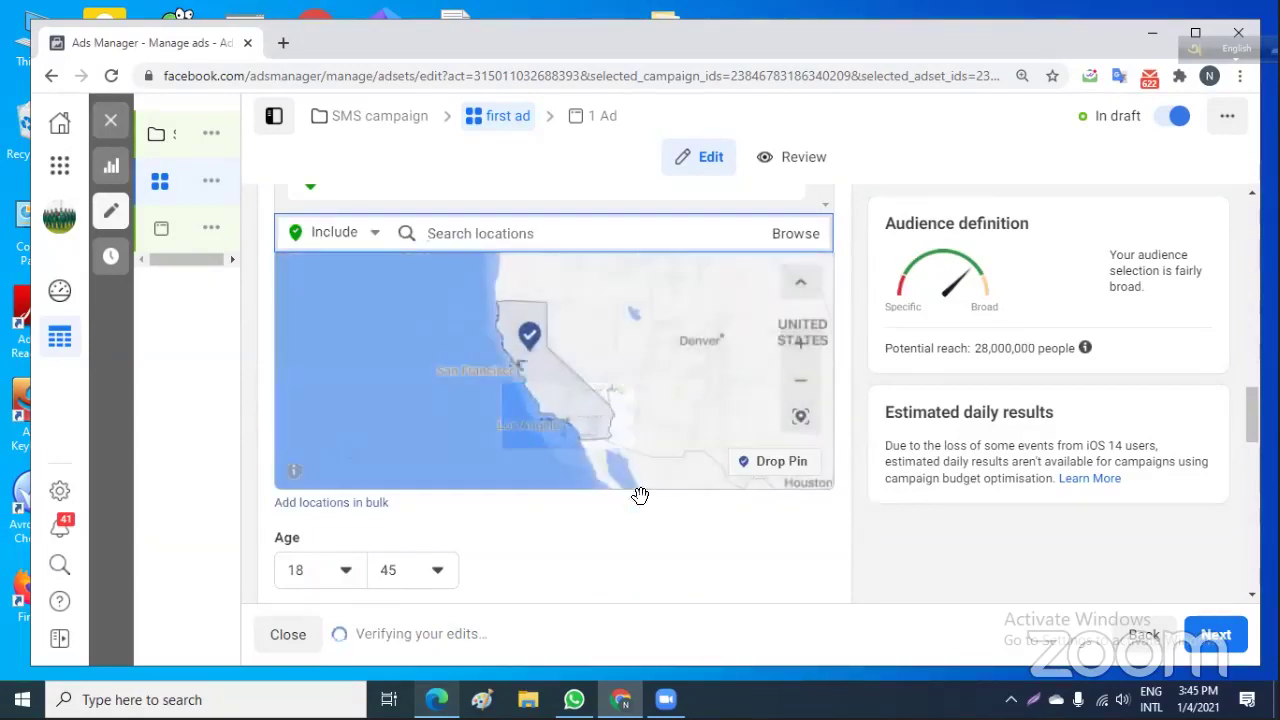
scroll(649, 526, up, 1)
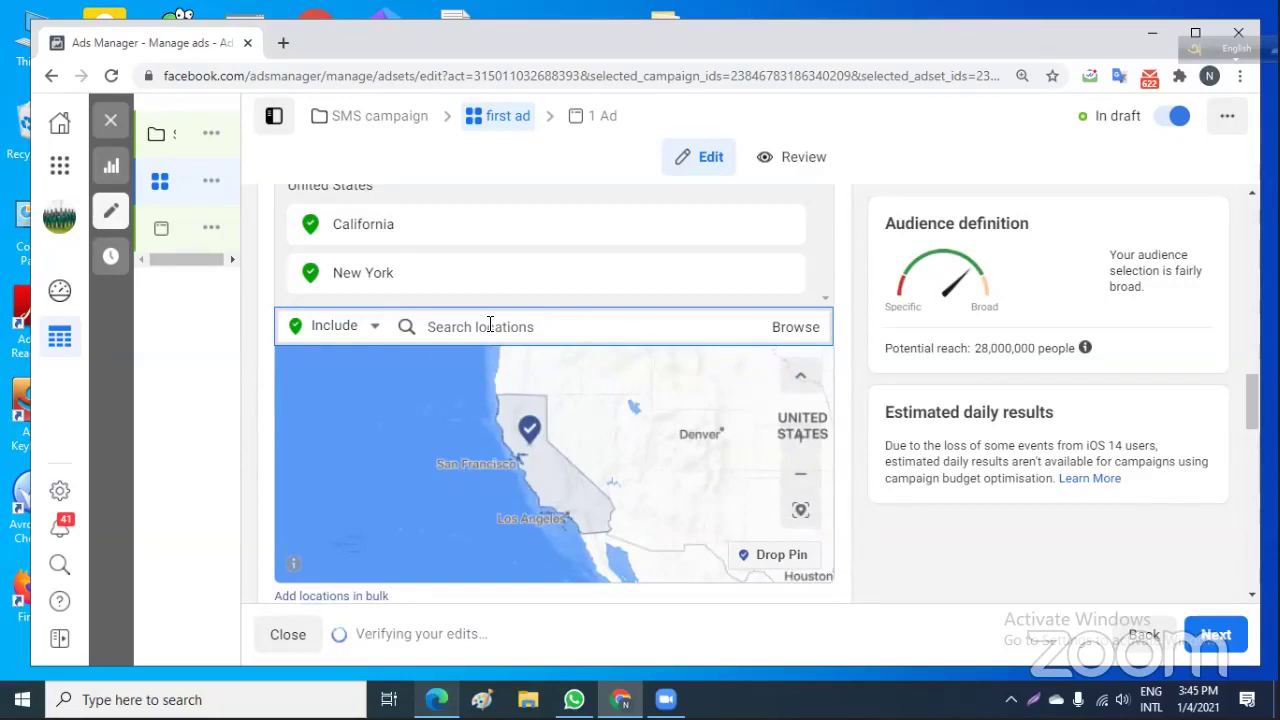
text(w)
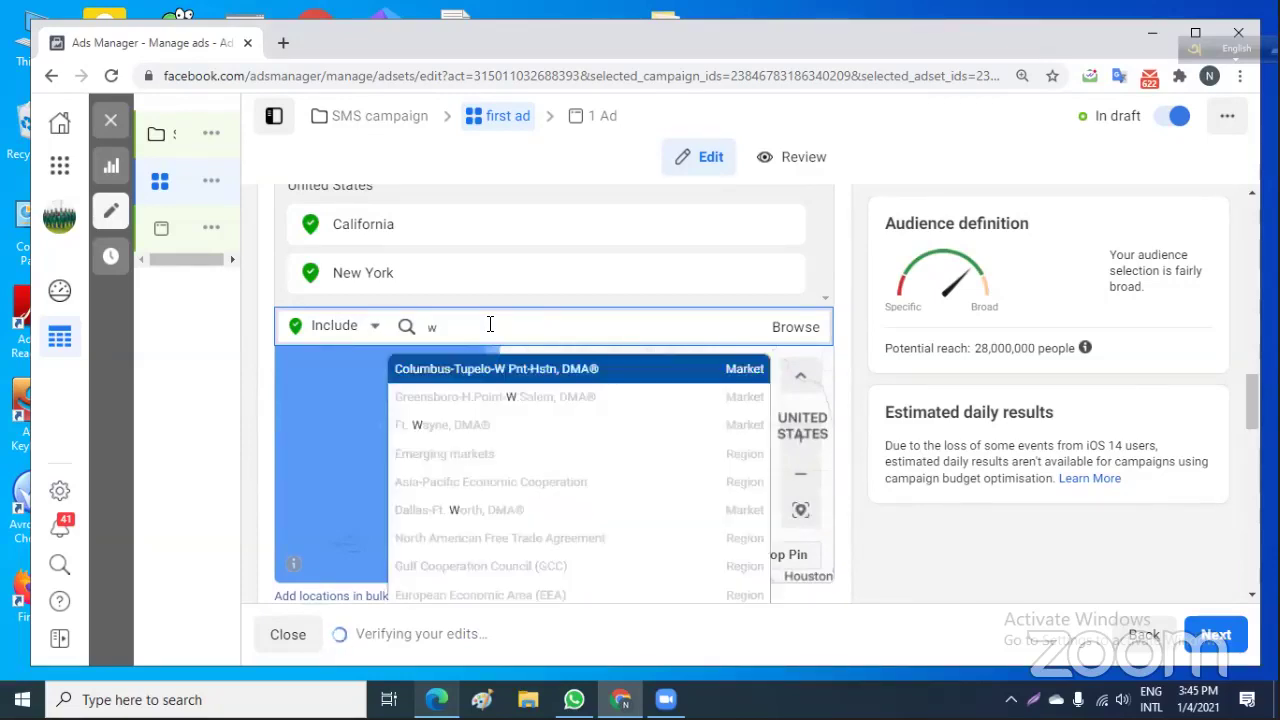
text(as)
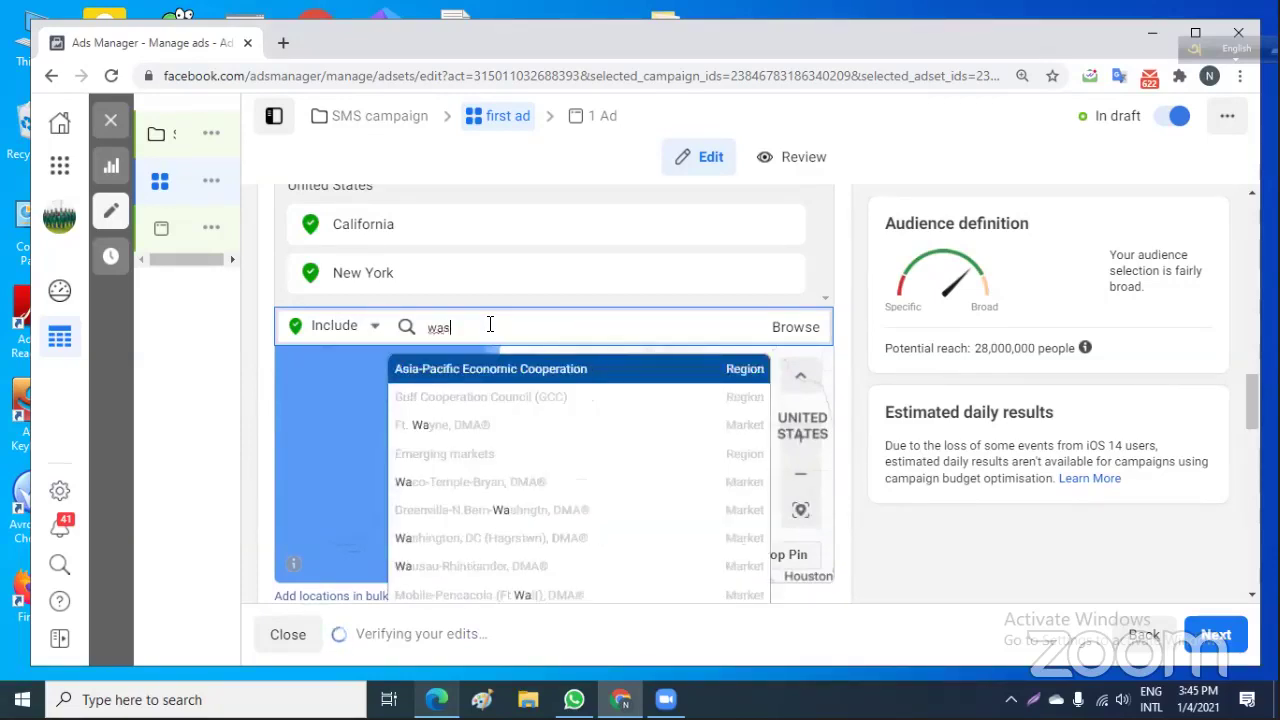
text(h)
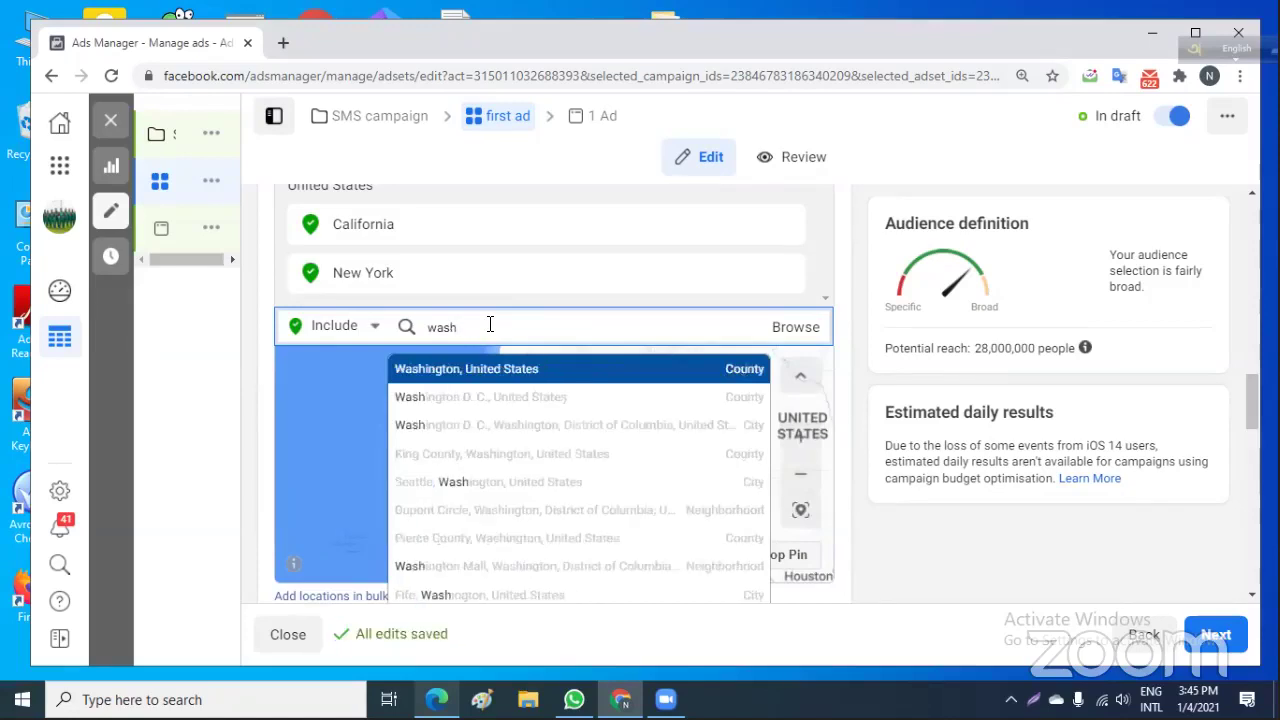
click(509, 374)
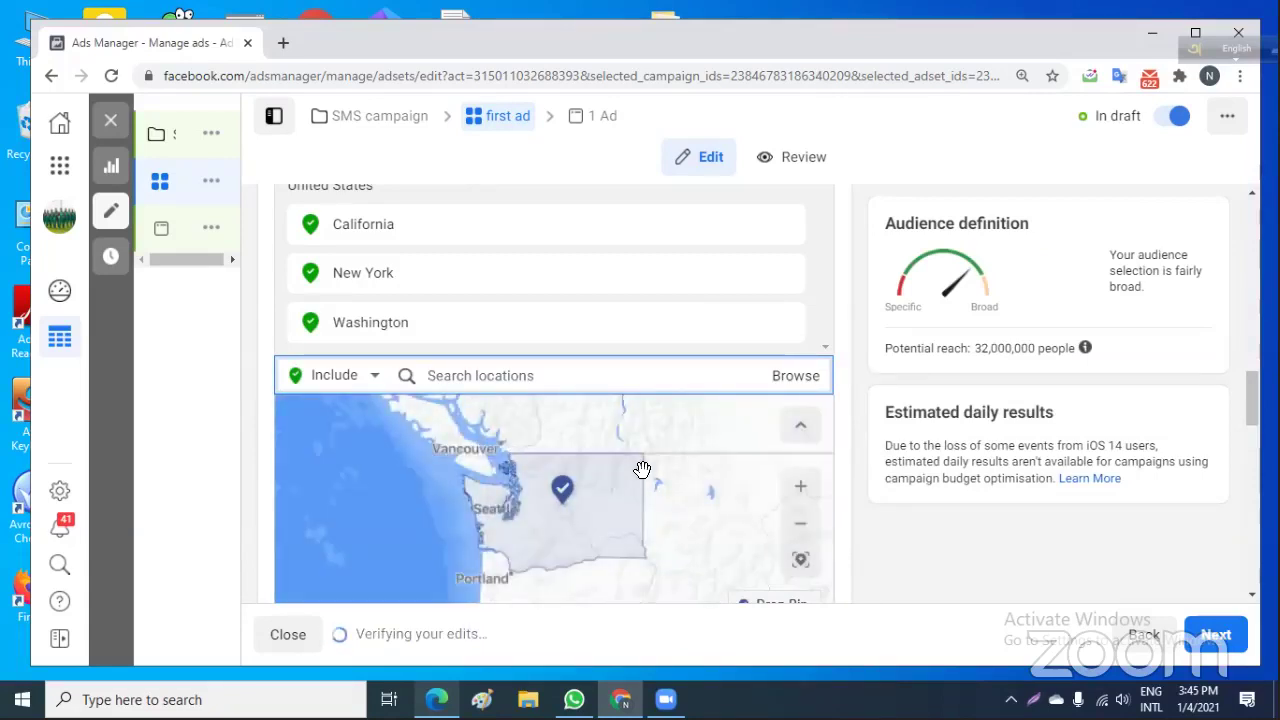
scroll(562, 488, up, 2)
scroll(565, 485, down, 2)
scroll(926, 545, up, 2)
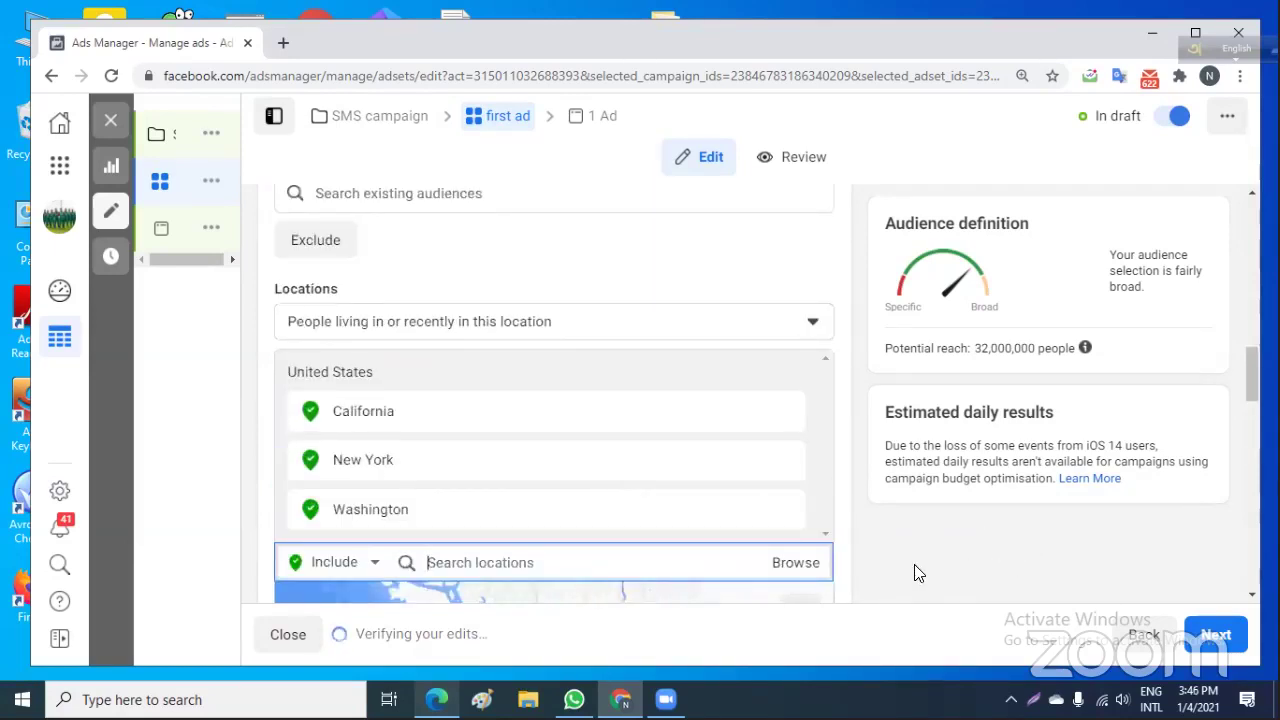
scroll(914, 564, down, 1)
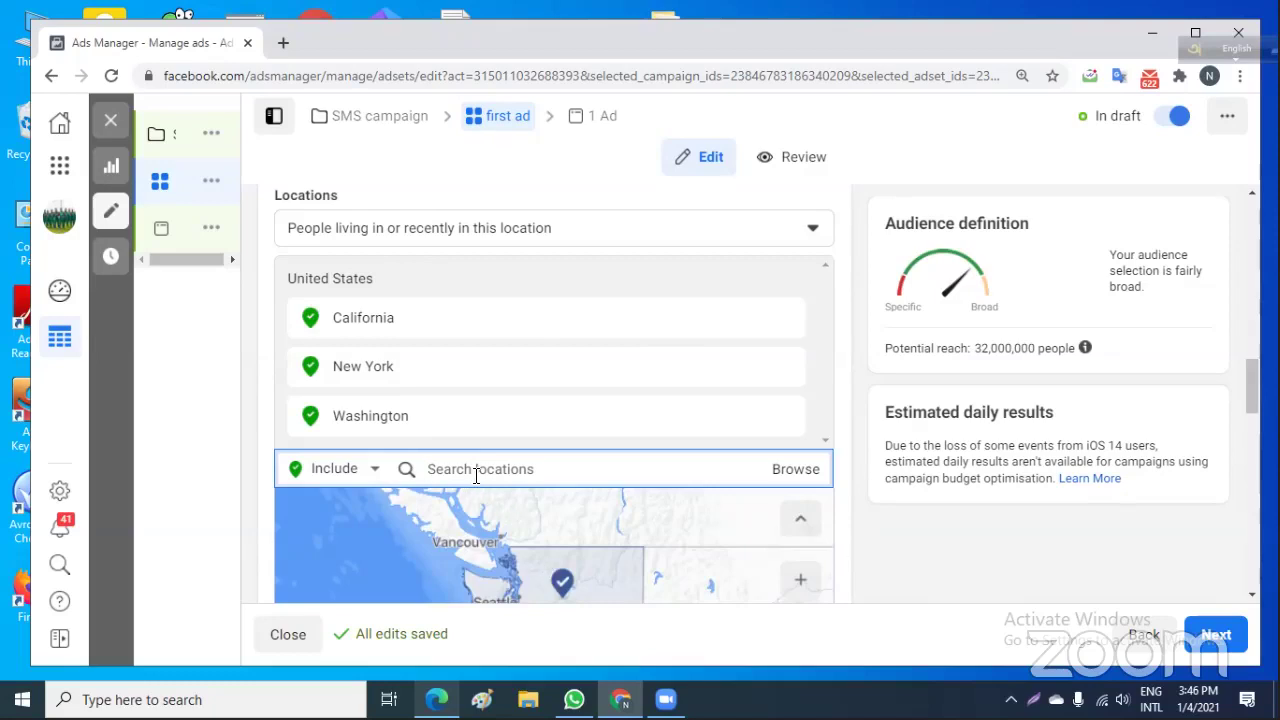
text(mi)
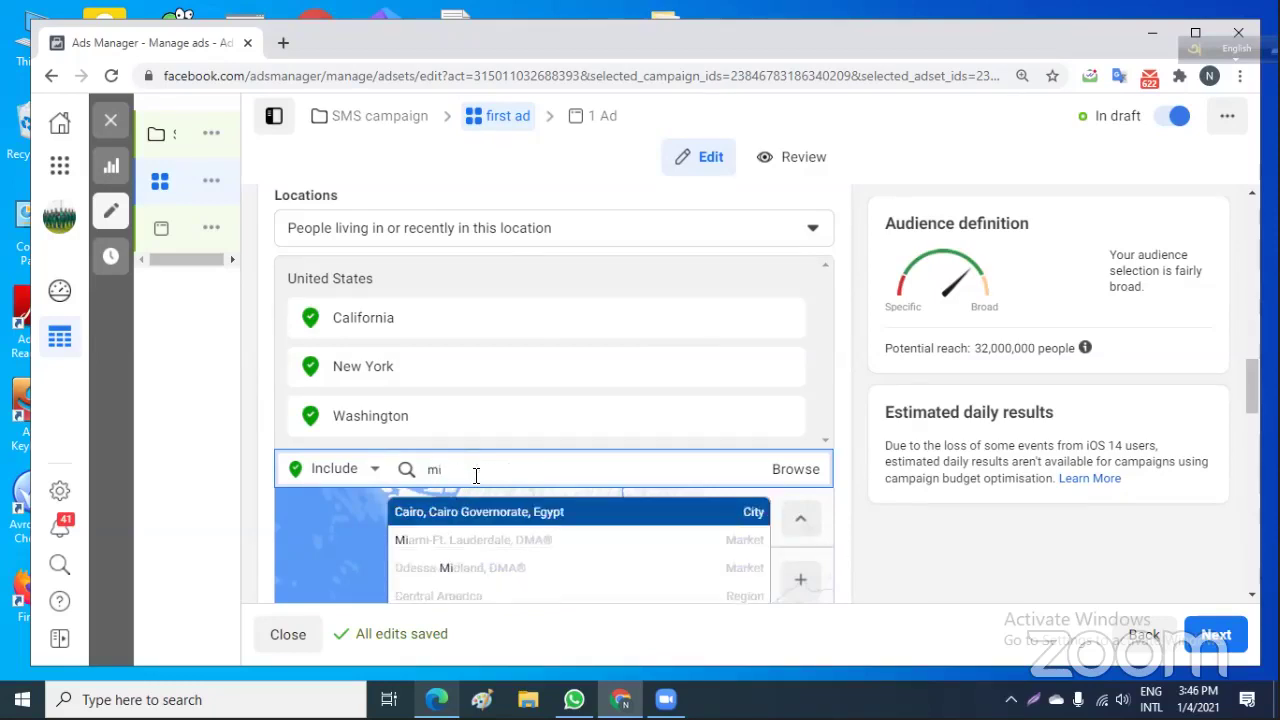
key(BackSpace)
key(BackSpace)
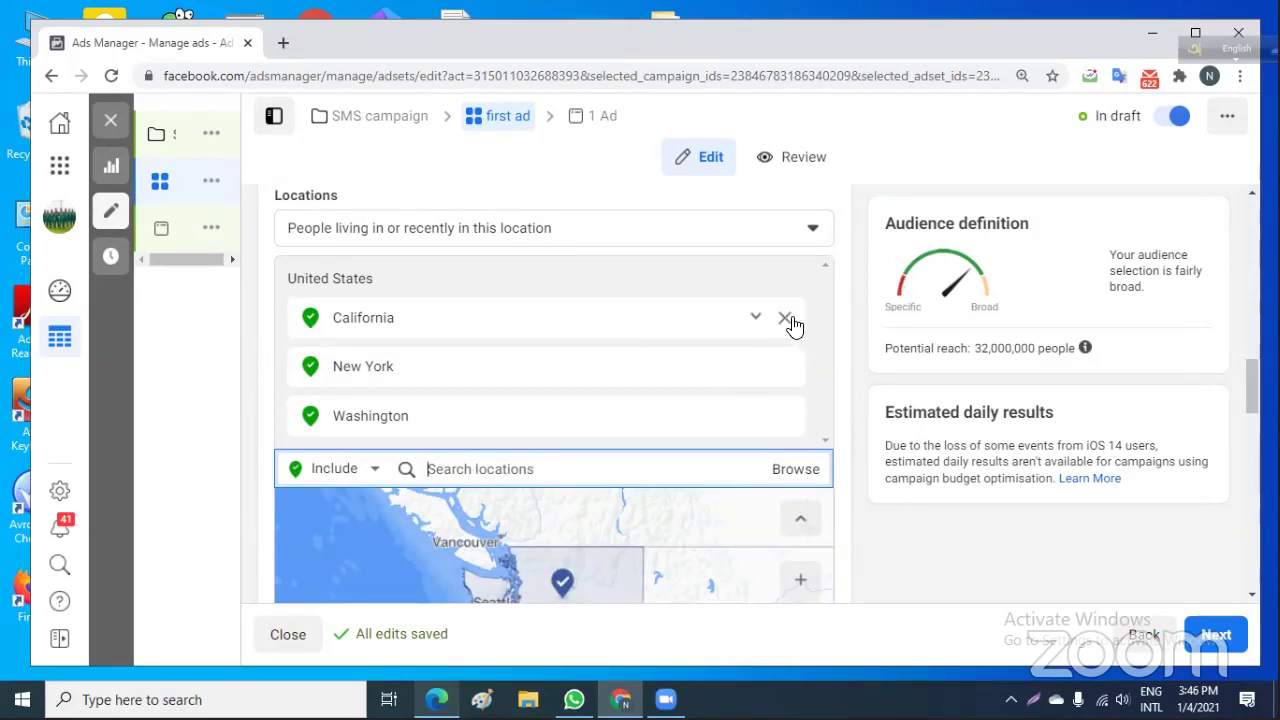
Remove California, New York and Washington from the audience's included locations.
click(786, 322)
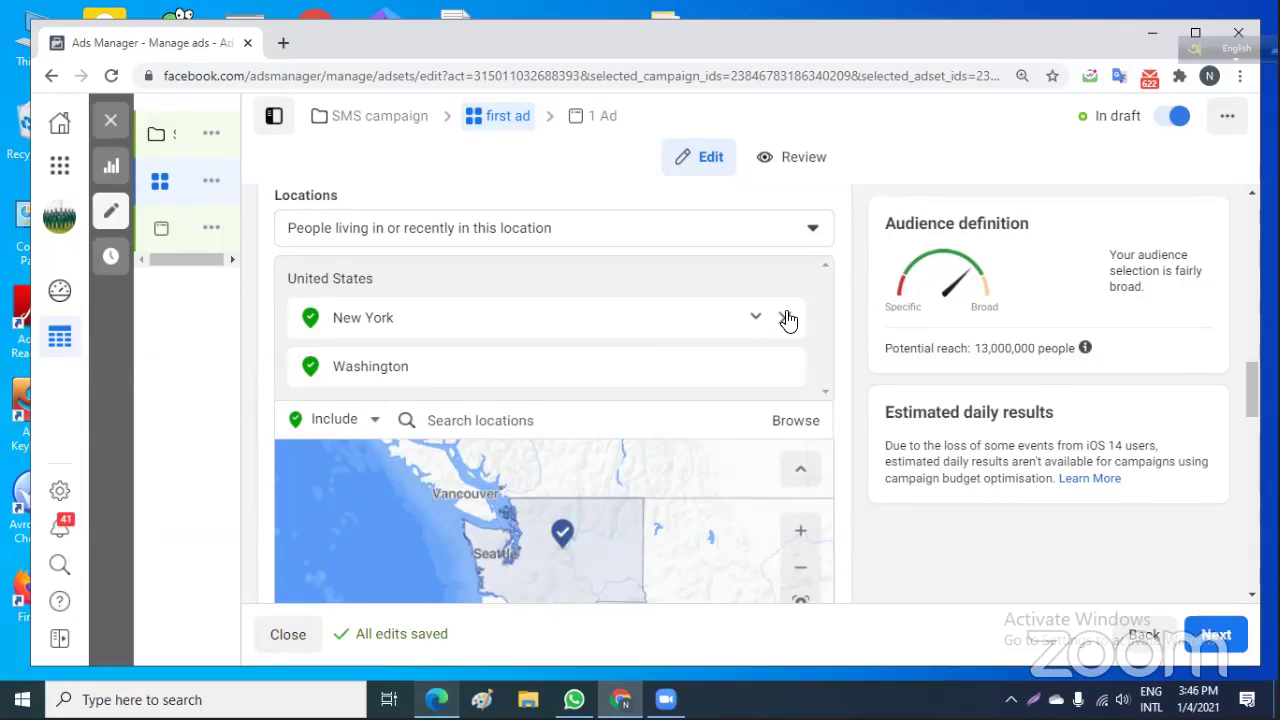
click(788, 318)
click(786, 317)
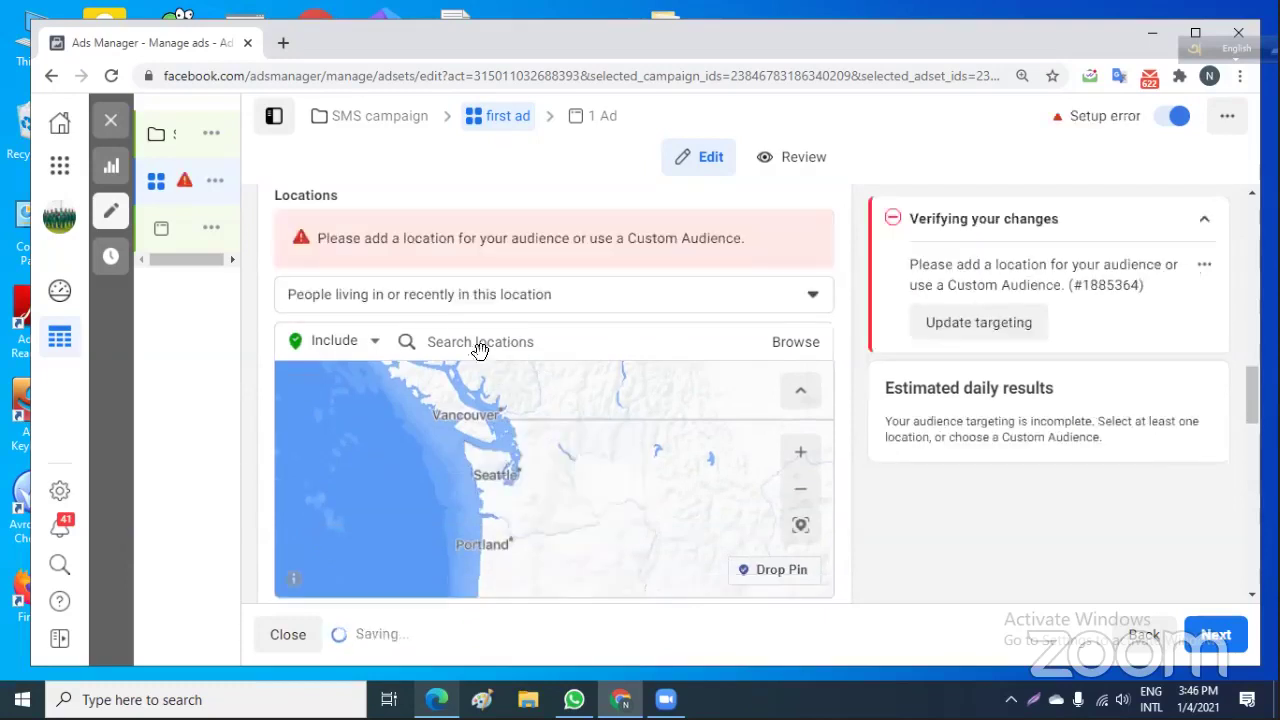
Include the countries Canada and Australia in the audience's locations.
click(437, 297)
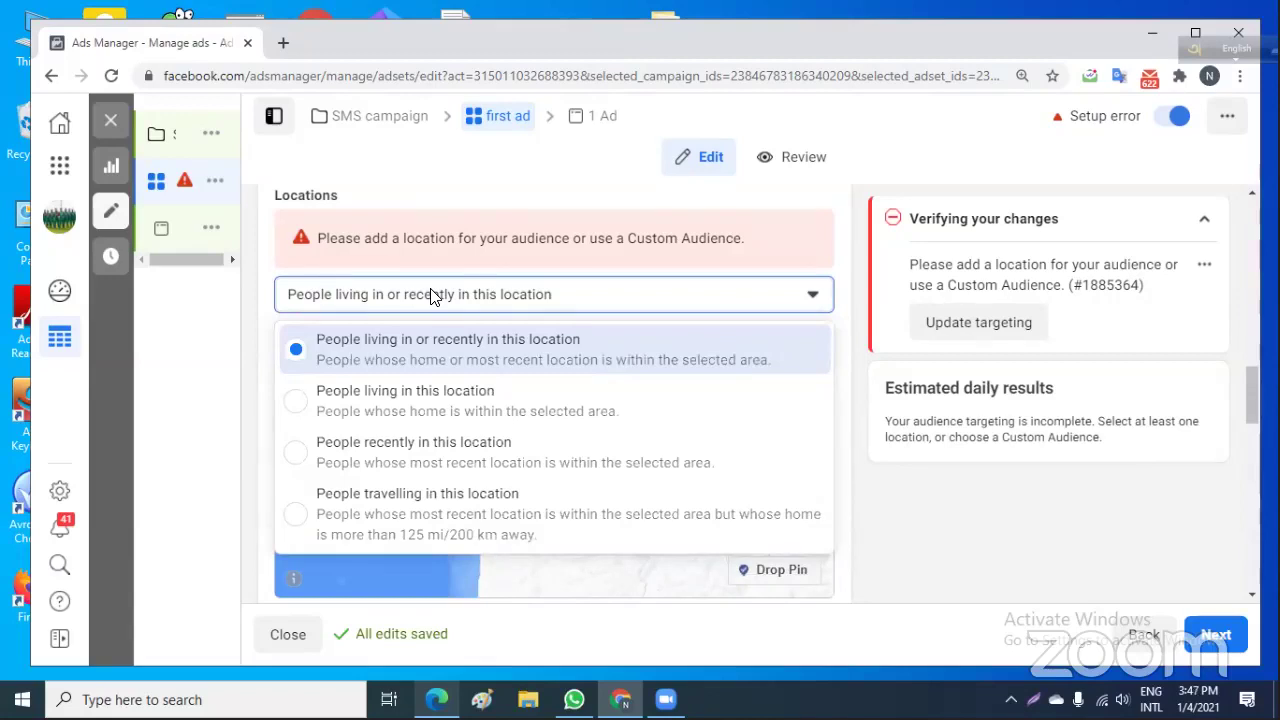
click(948, 543)
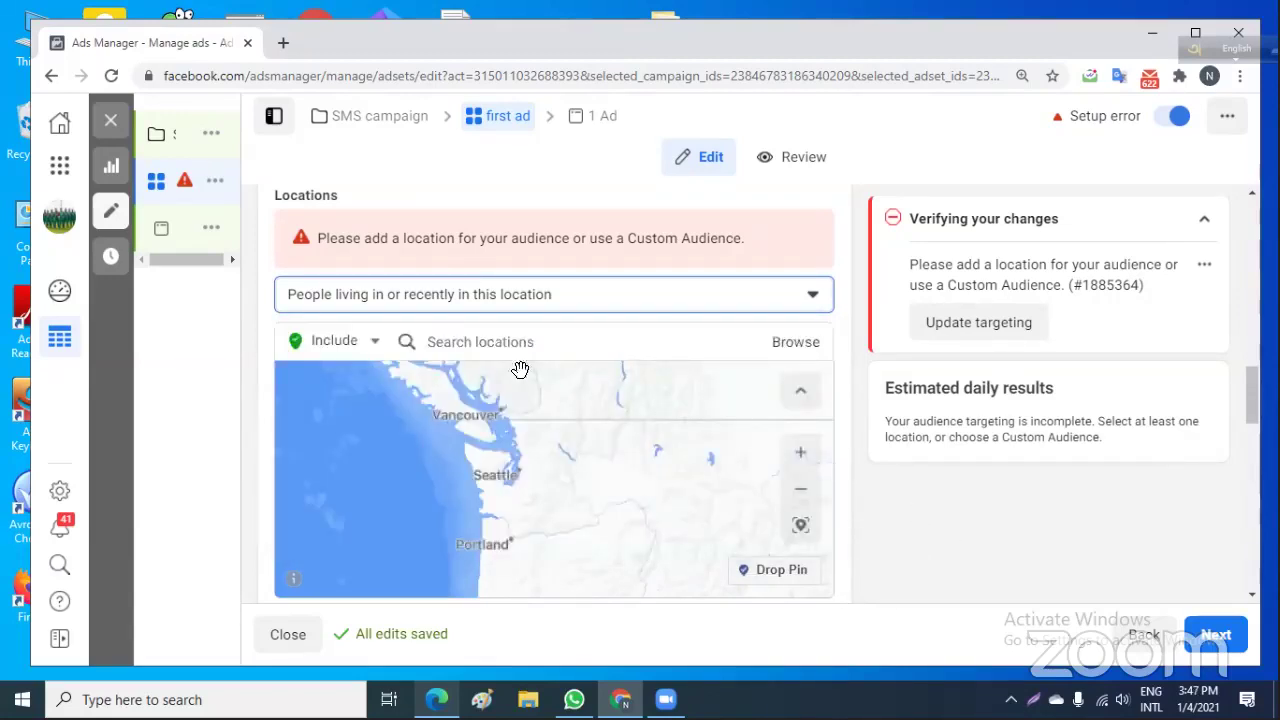
click(500, 342)
text(c)
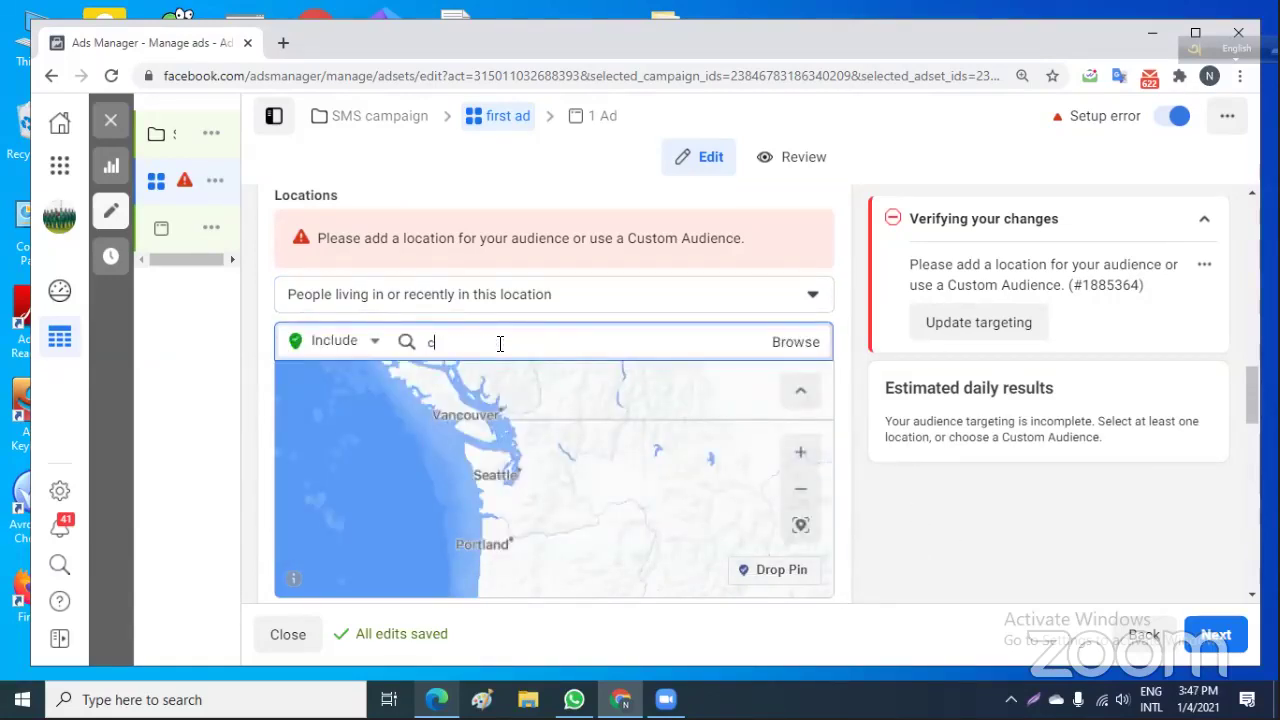
text(ana)
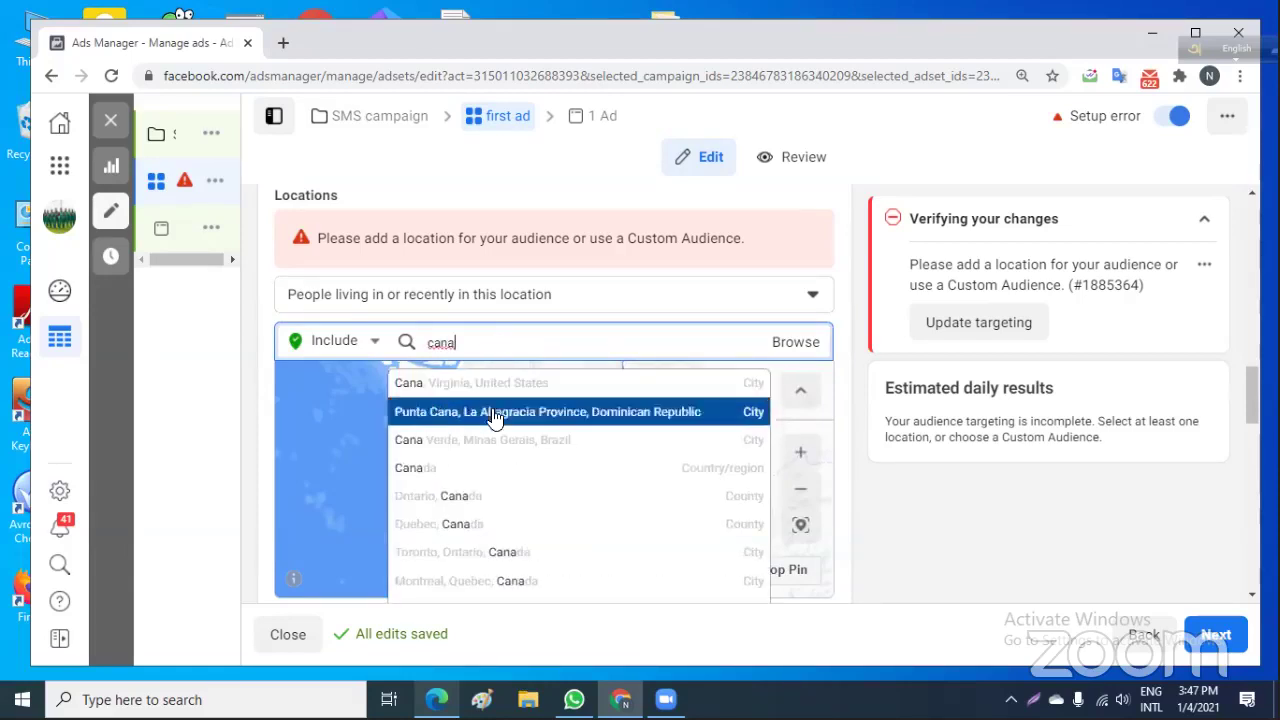
click(463, 477)
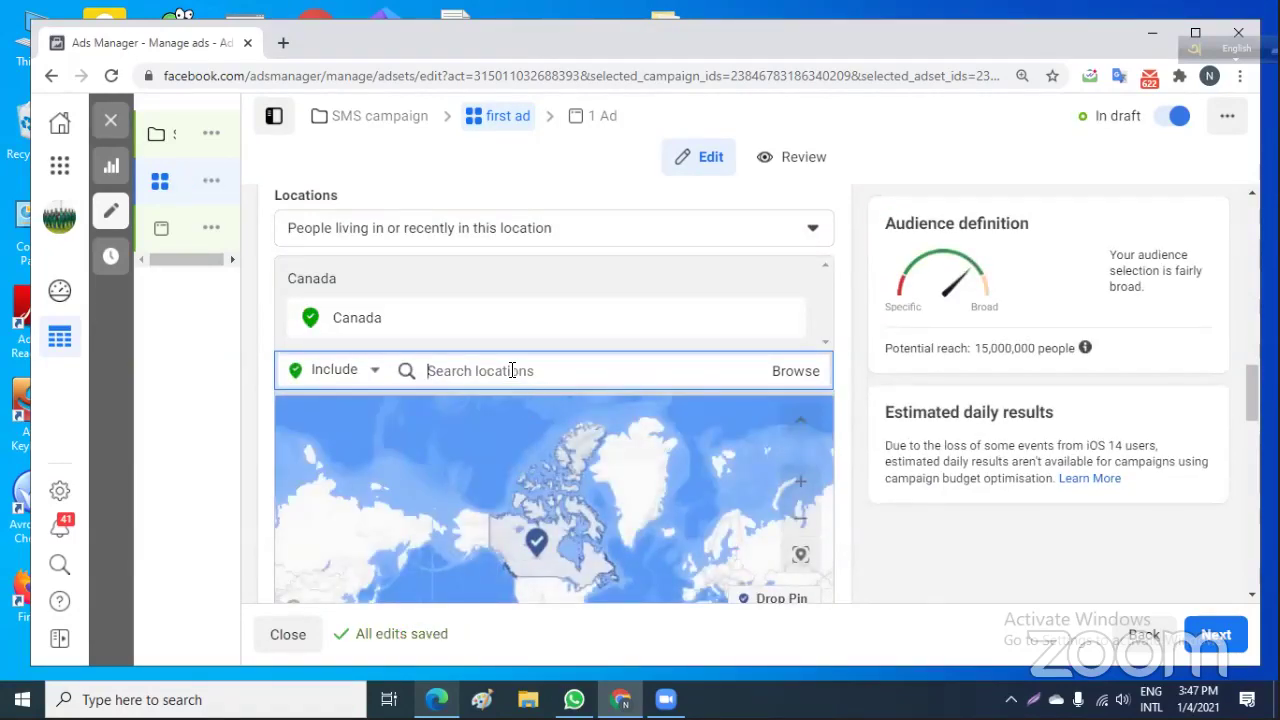
text(aus)
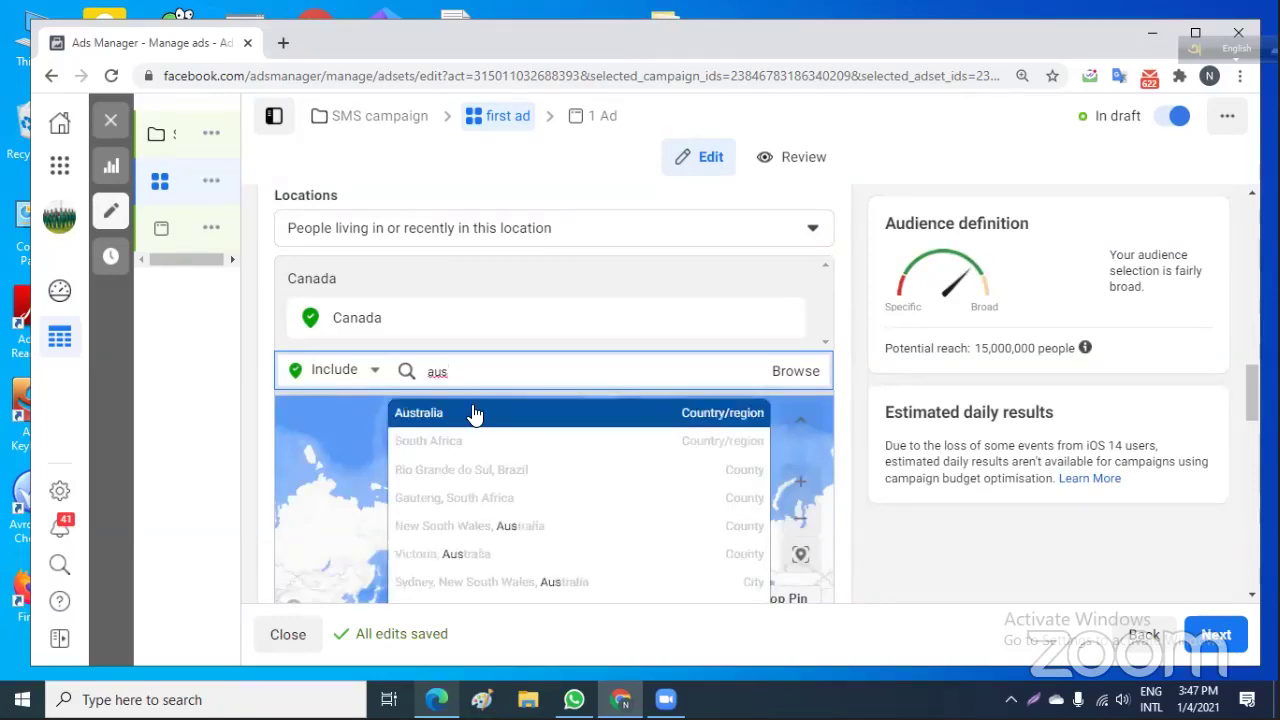
click(475, 415)
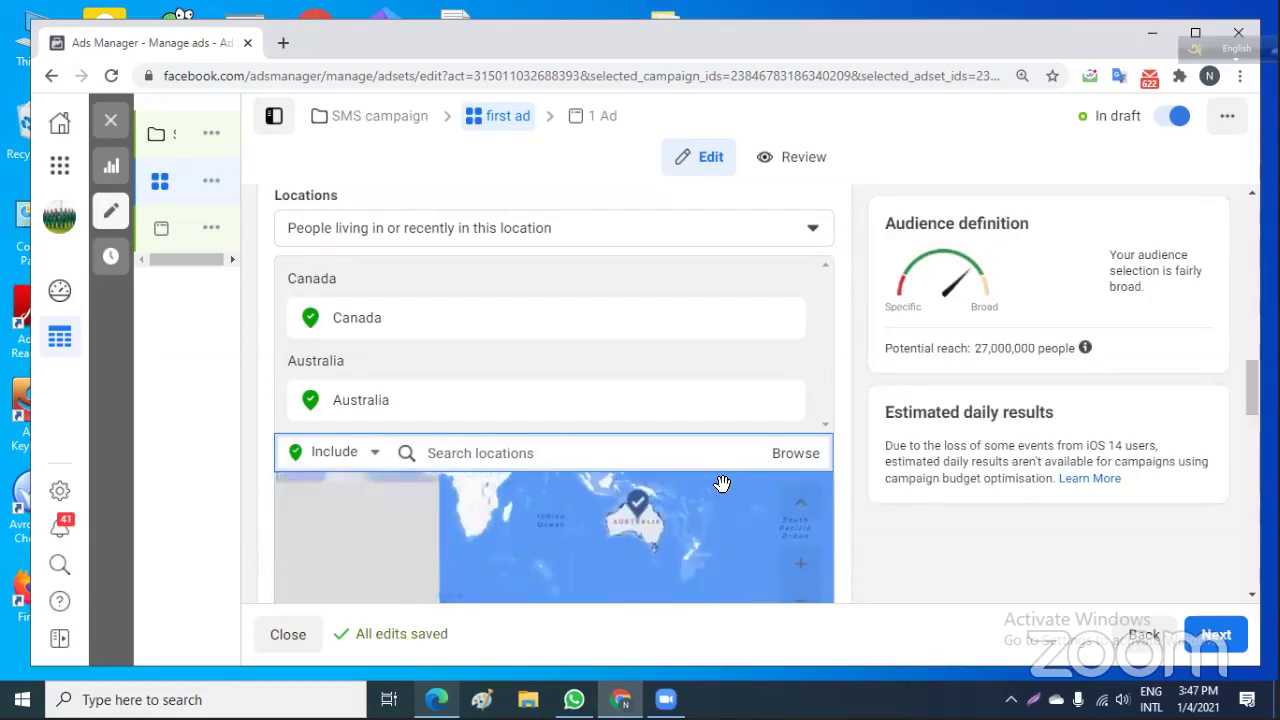
Review the audience's locations, age, gender, detailed targeting and language settings, the placements, and the ad set's schedule and spend limits.
scroll(918, 555, down, 1)
scroll(918, 555, down, 1)
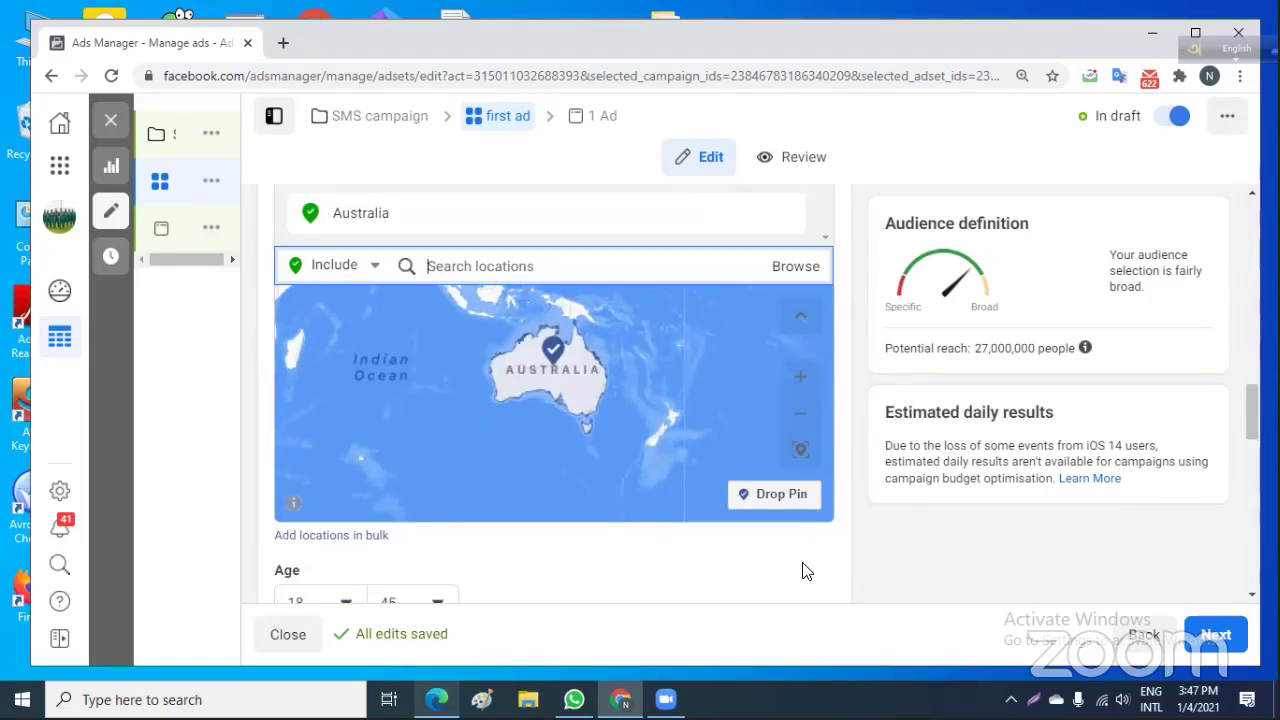
scroll(532, 551, down, 2)
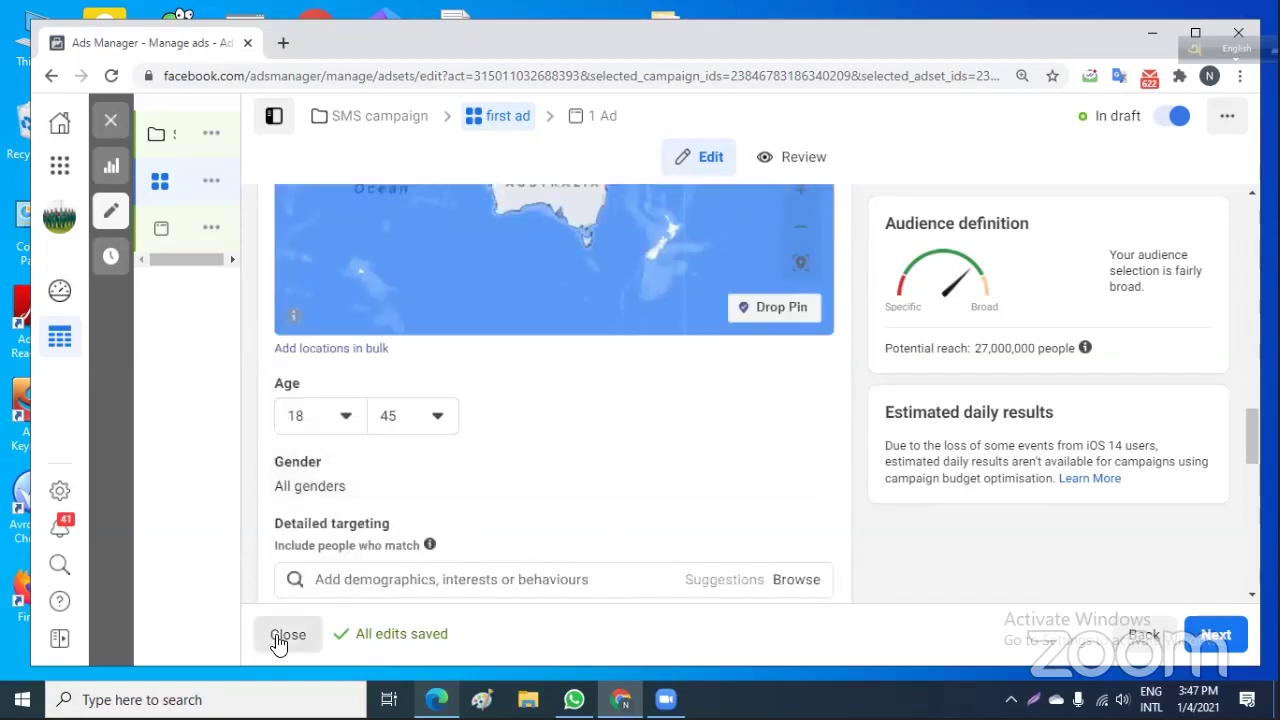
scroll(500, 500, up, 3)
mouse_move(420, 638)
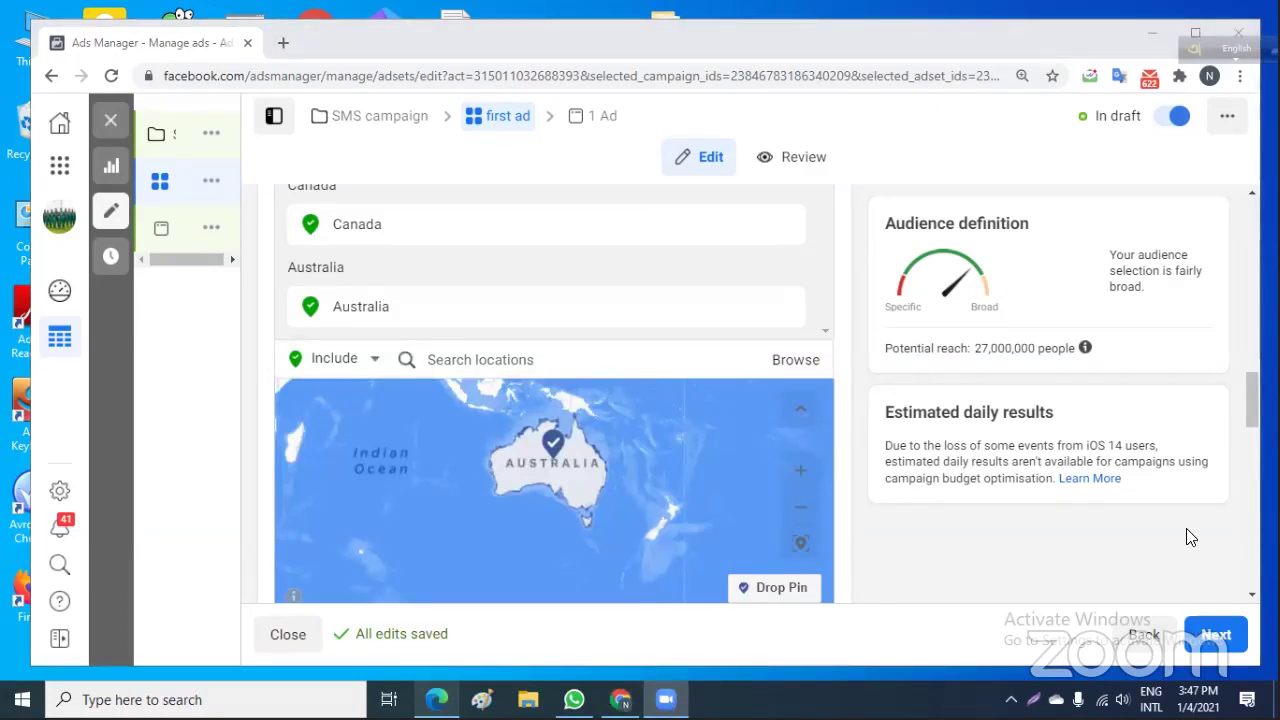
scroll(930, 535, up, 3)
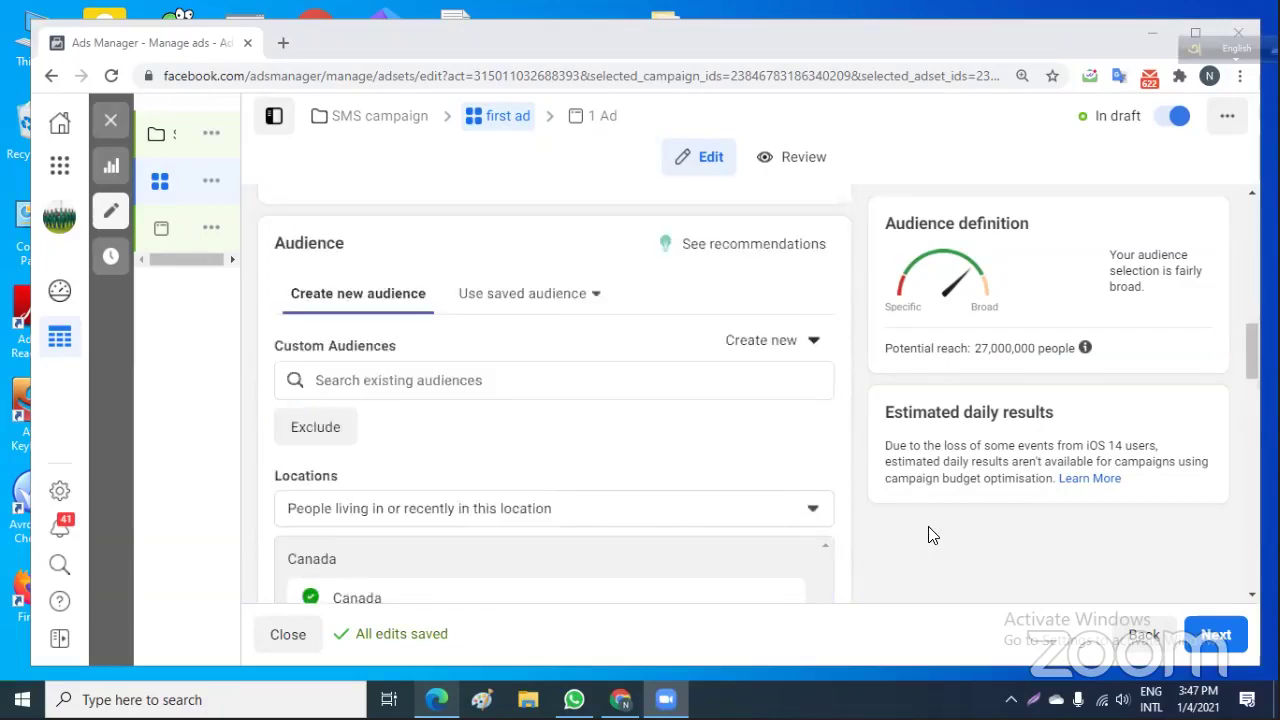
scroll(930, 535, down, 3)
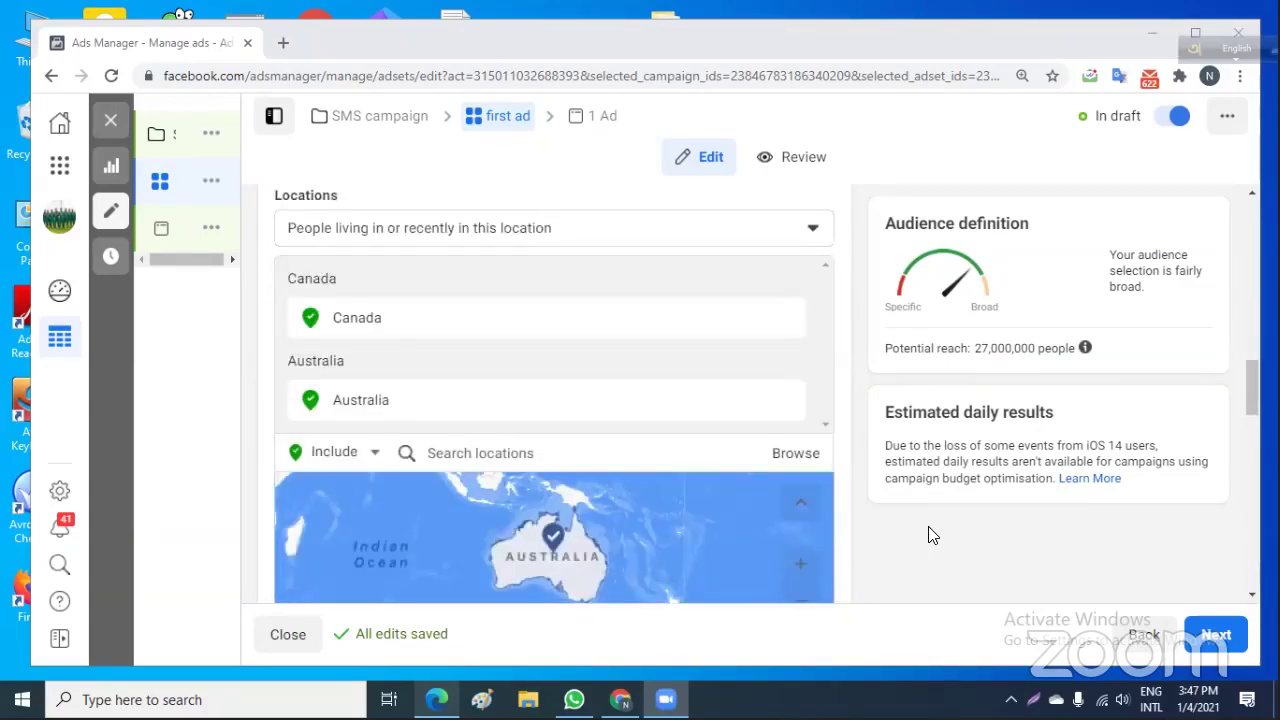
scroll(930, 535, down, 1)
scroll(930, 535, down, 4)
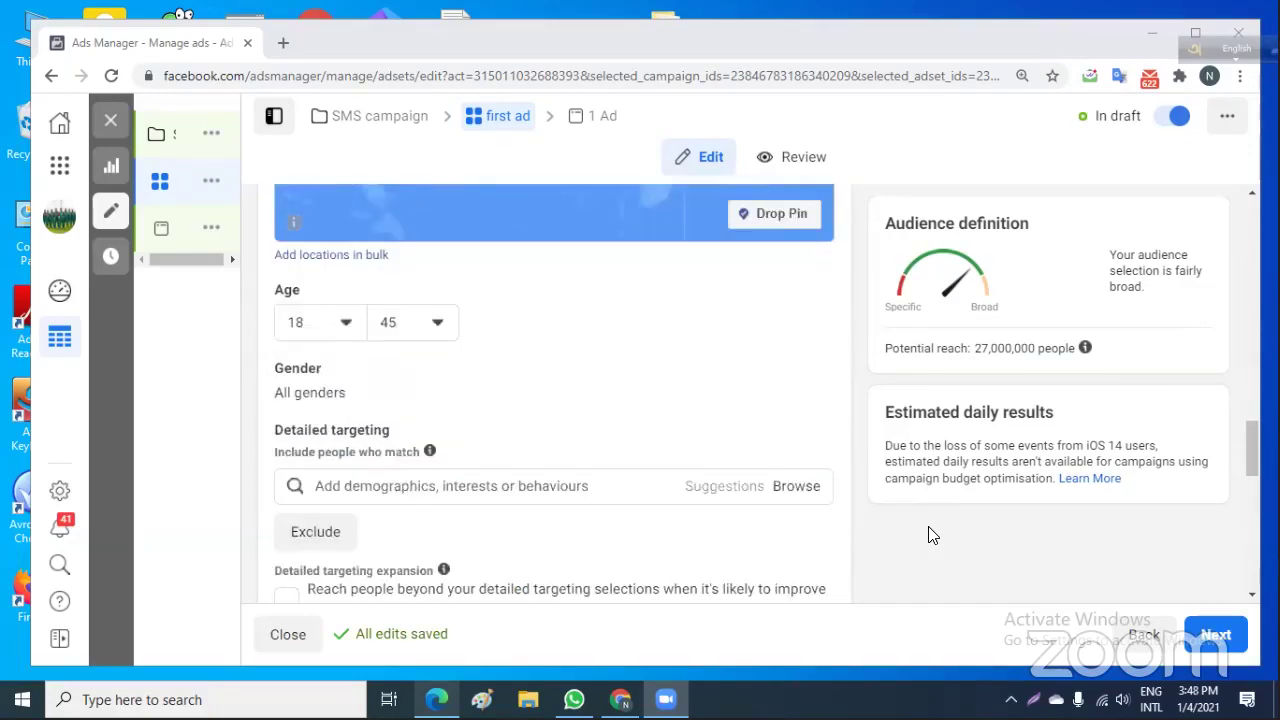
scroll(930, 535, down, 1)
scroll(930, 535, down, 3)
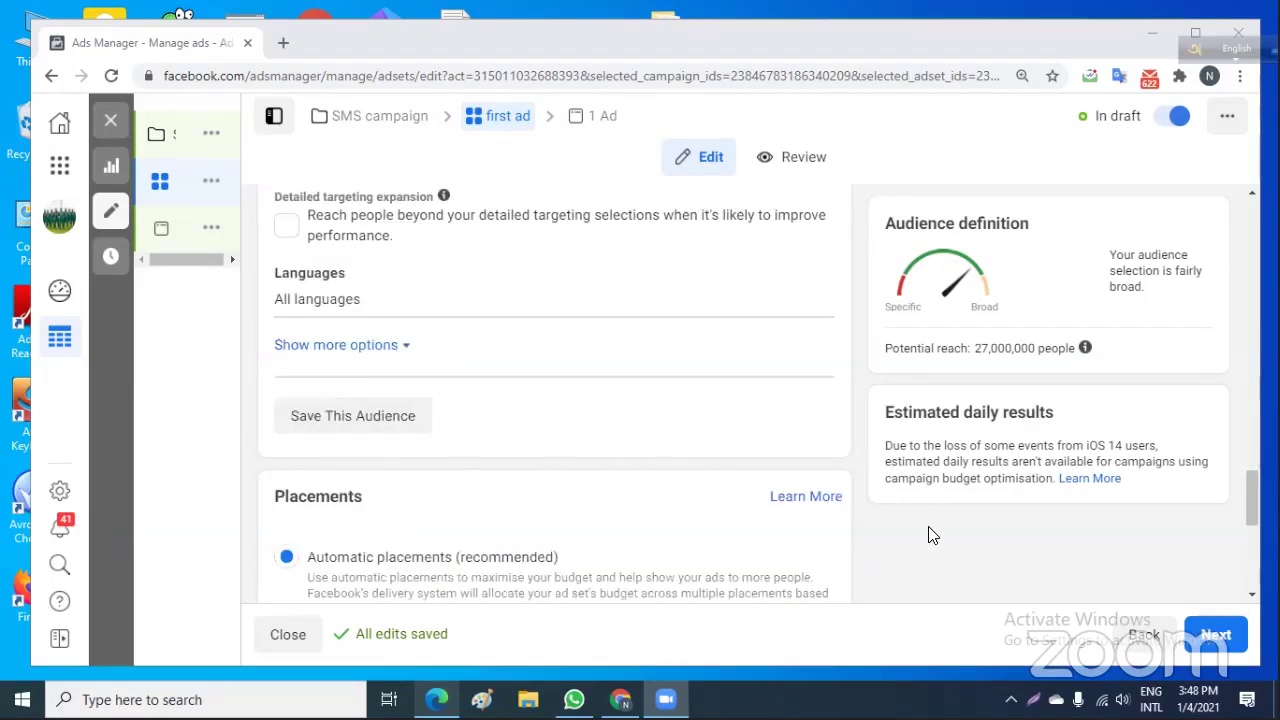
scroll(930, 535, down, 1)
scroll(930, 535, up, 8)
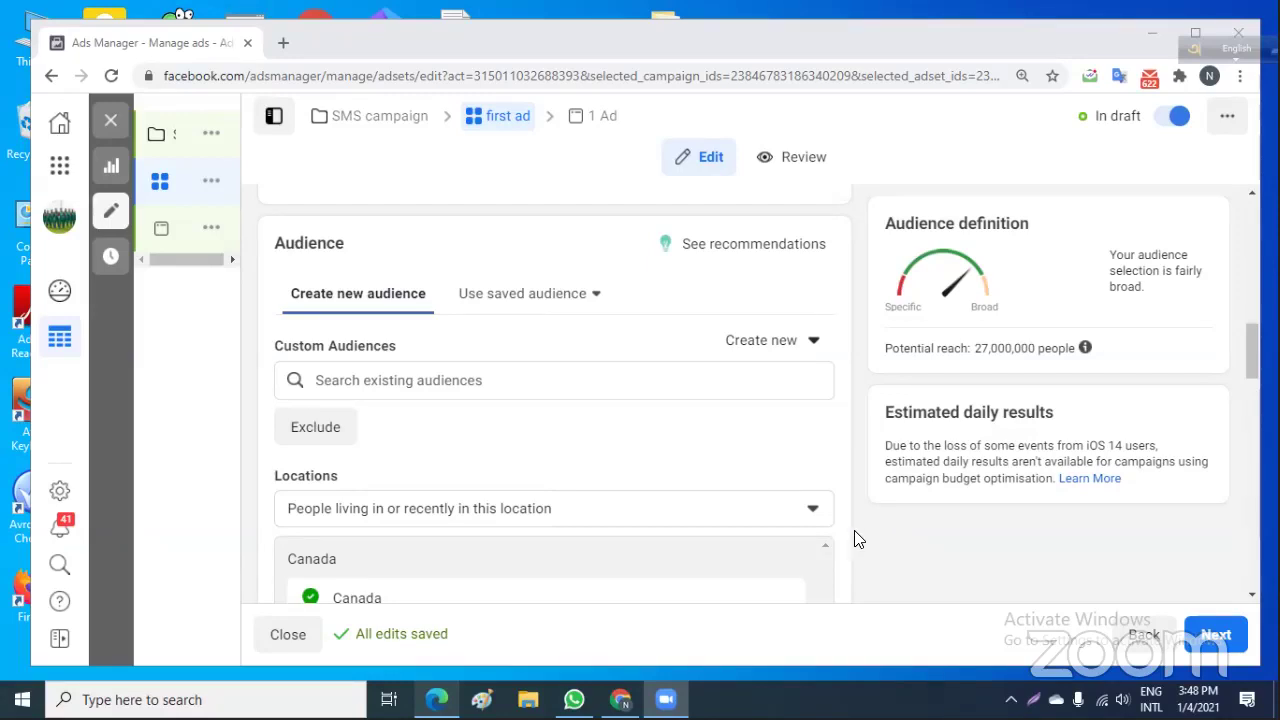
scroll(855, 540, up, 4)
scroll(855, 540, down, 2)
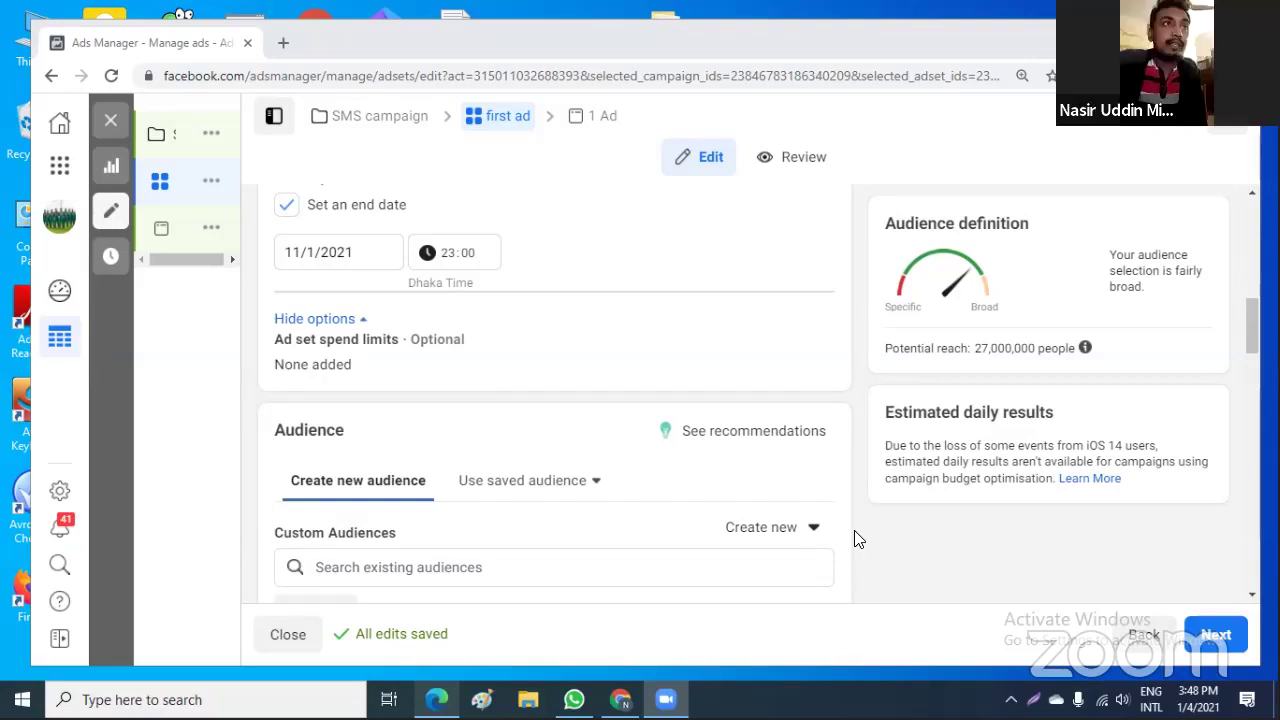
scroll(855, 540, up, 1)
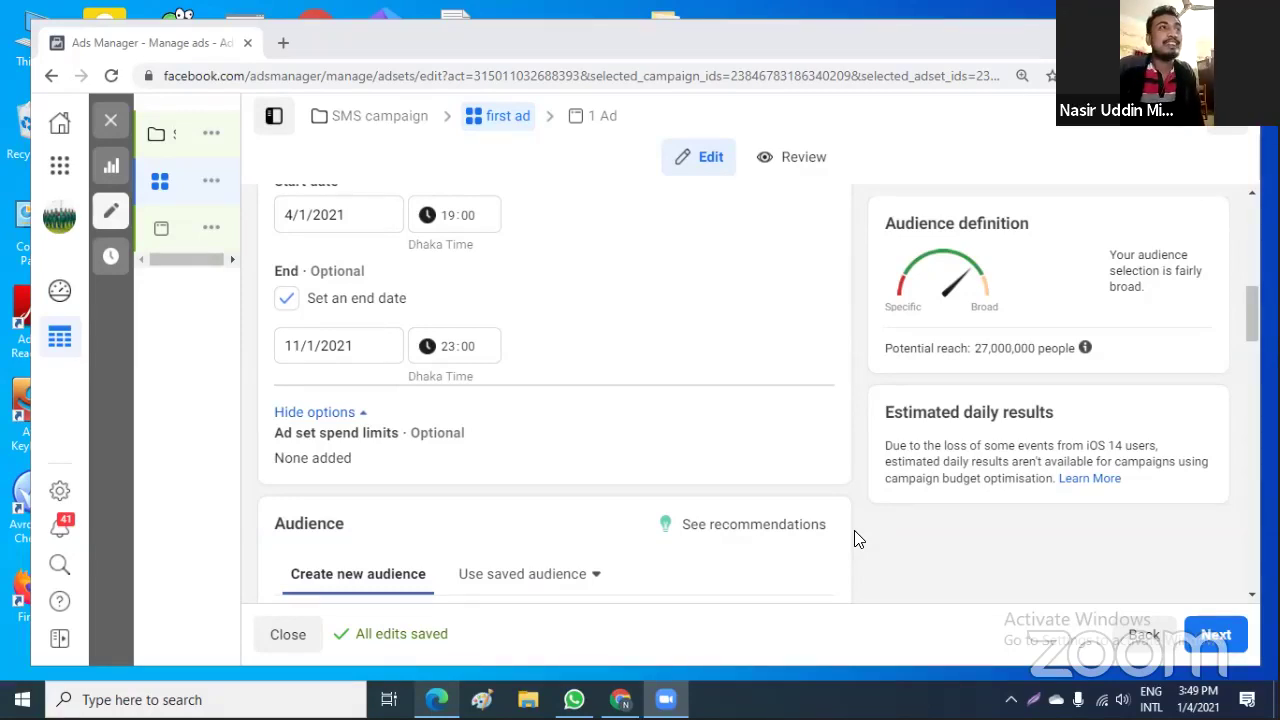
mouse_move(1085, 348)
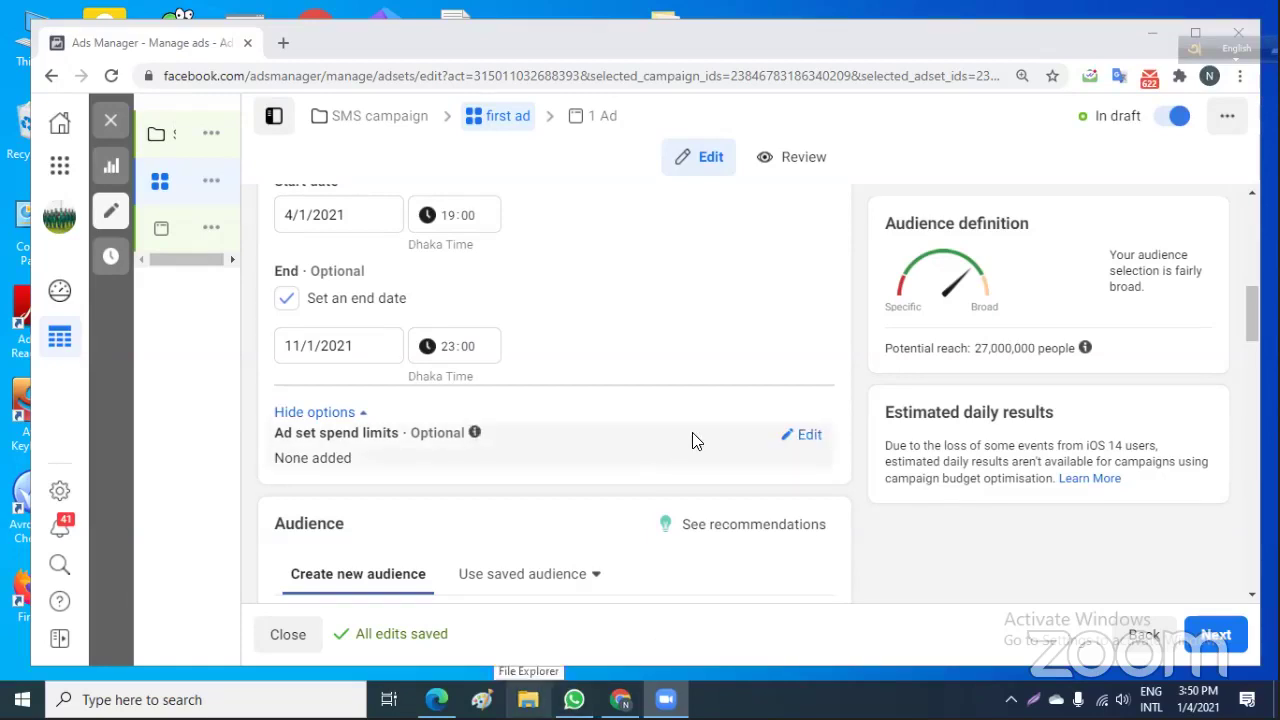
Save the current audience under the name "a/b testing 2".
scroll(697, 441, up, 4)
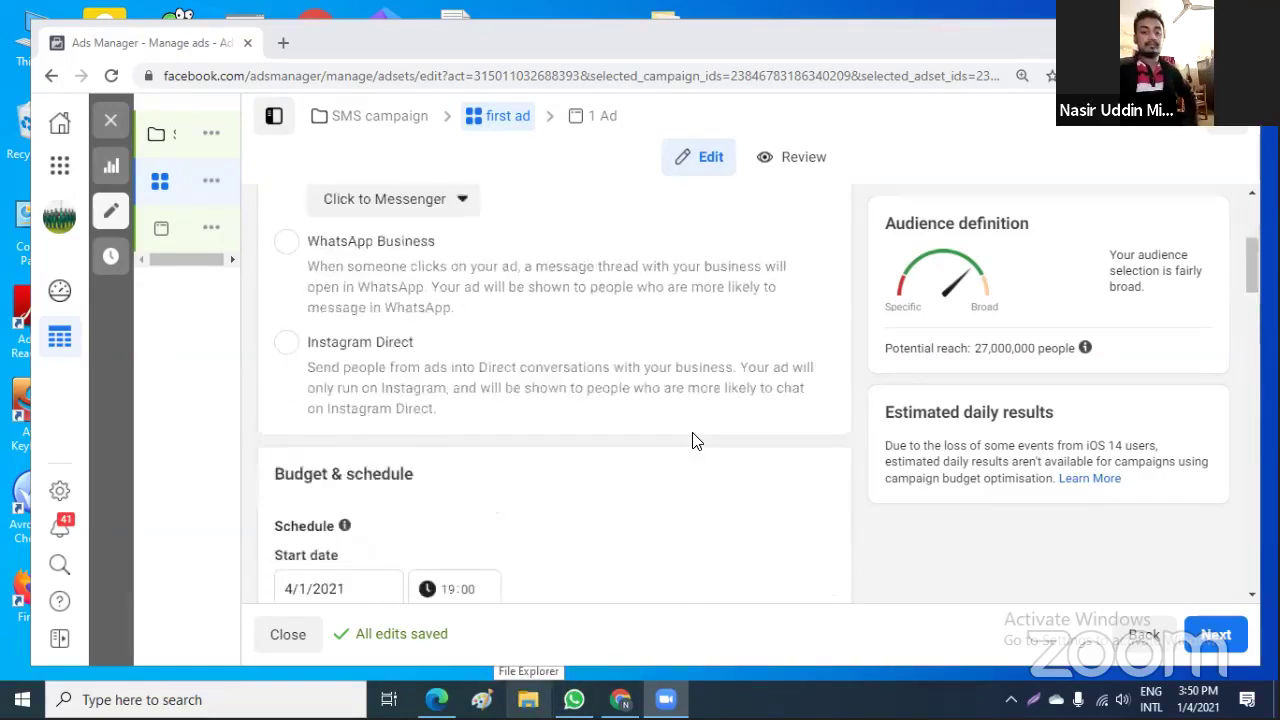
scroll(697, 441, down, 3)
scroll(697, 441, down, 5)
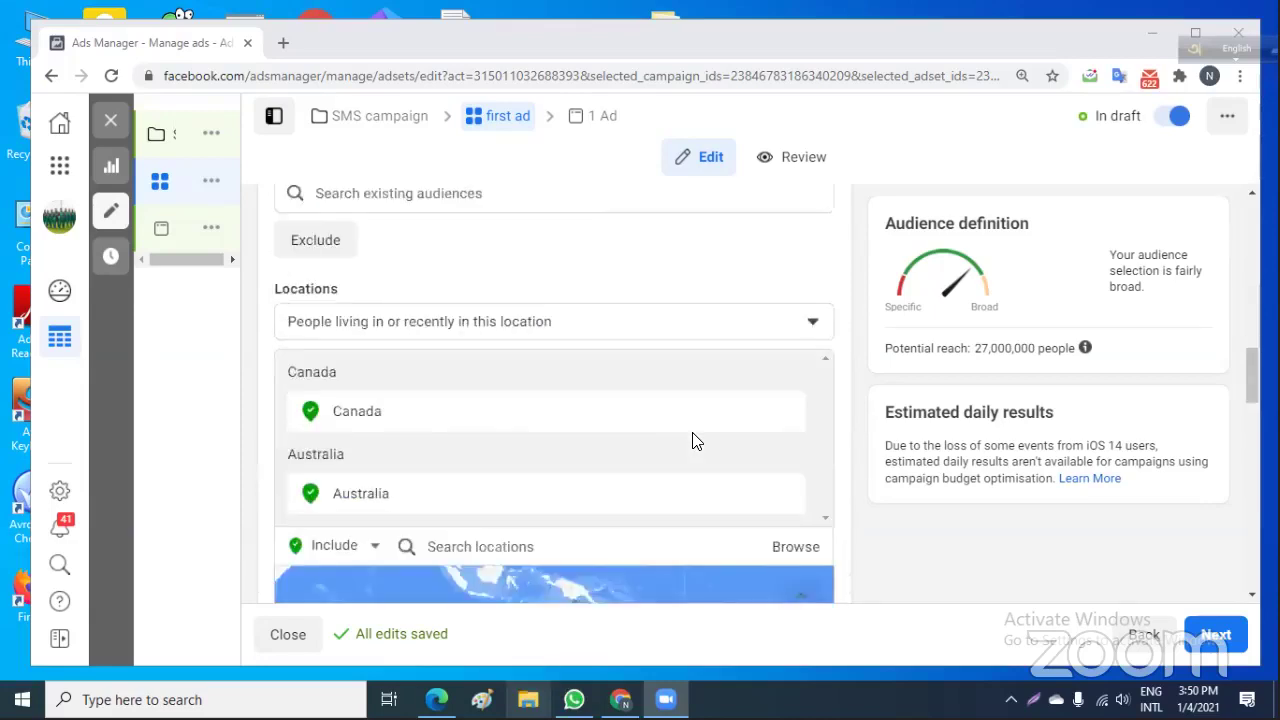
scroll(697, 441, down, 6)
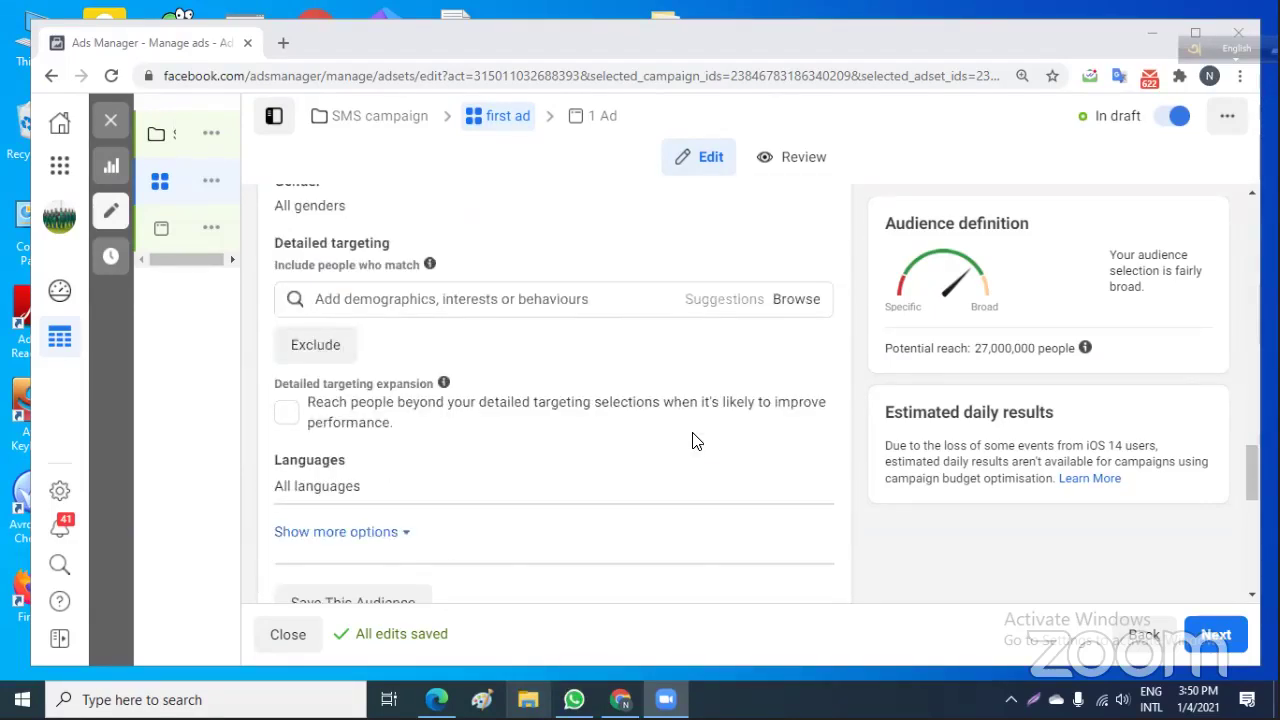
scroll(697, 441, down, 3)
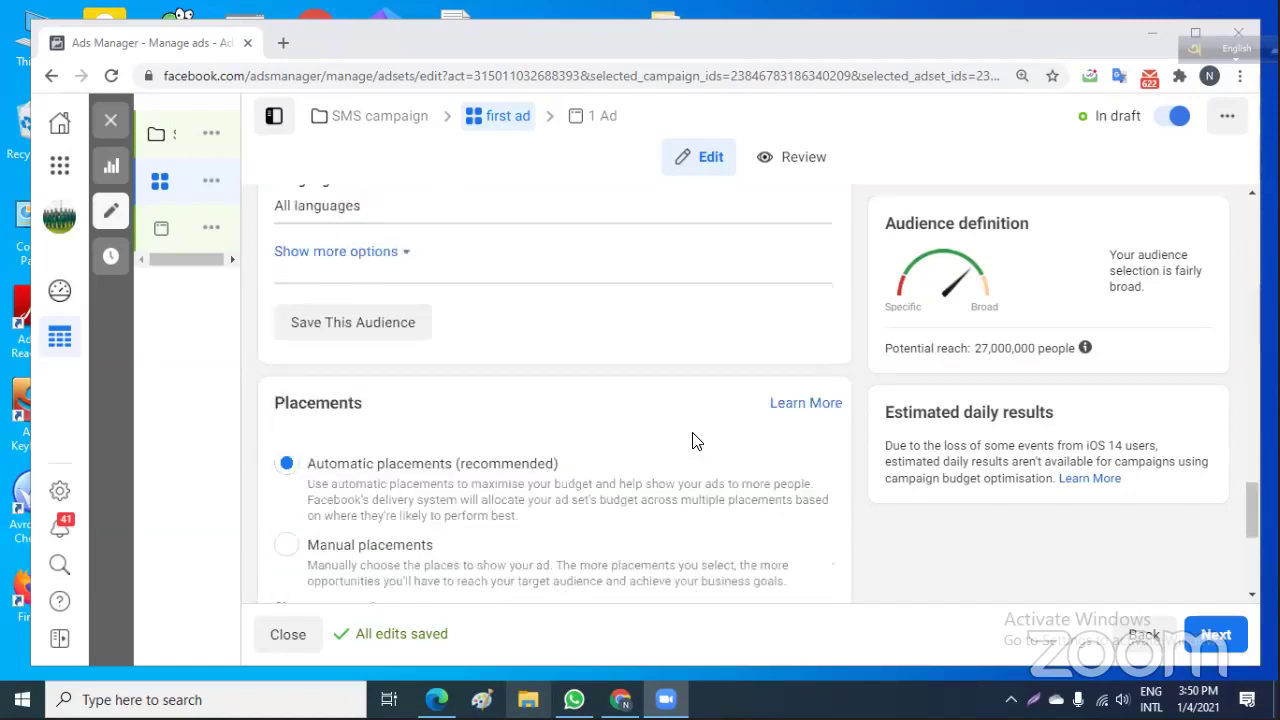
click(368, 323)
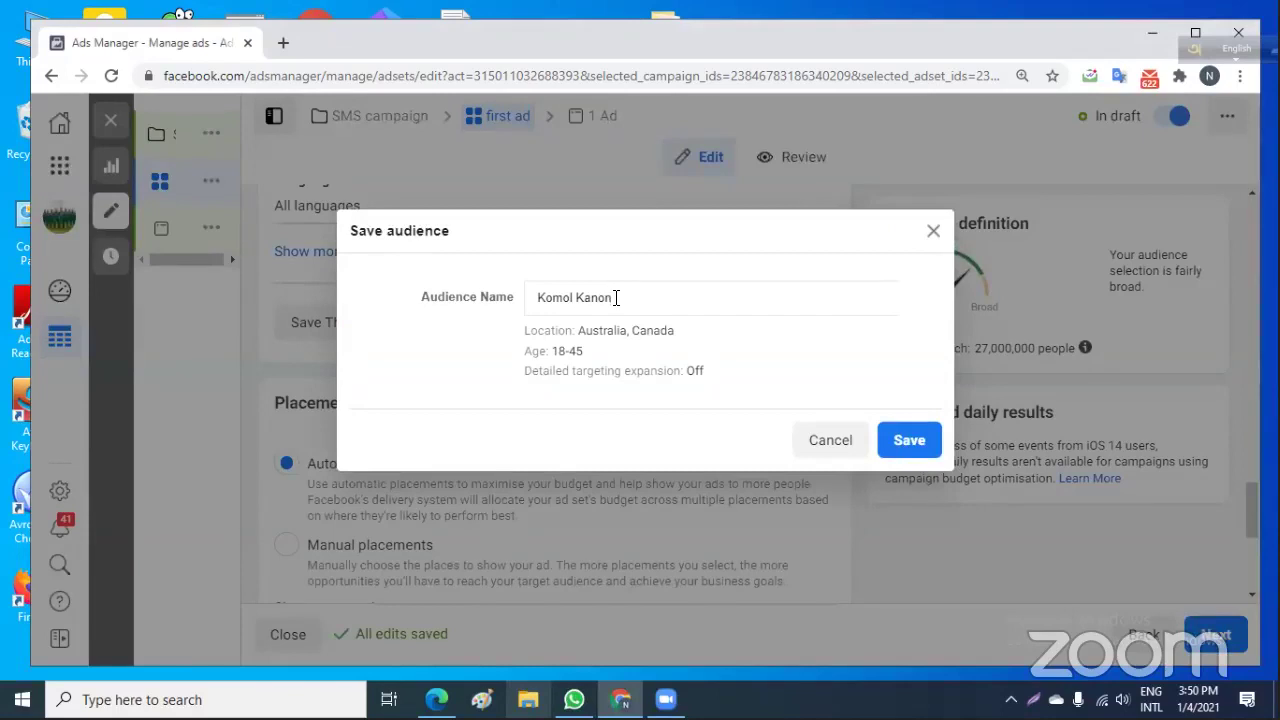
drag(616, 297, 517, 297)
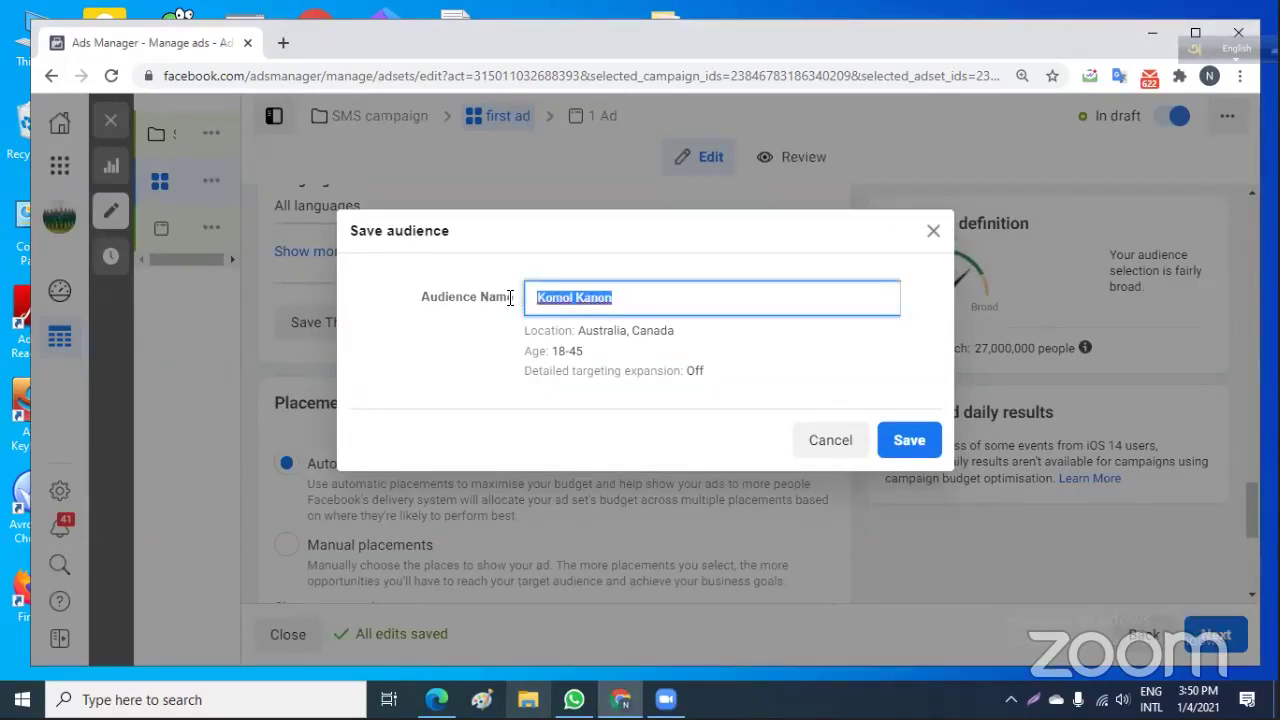
text(a/b)
text(test)
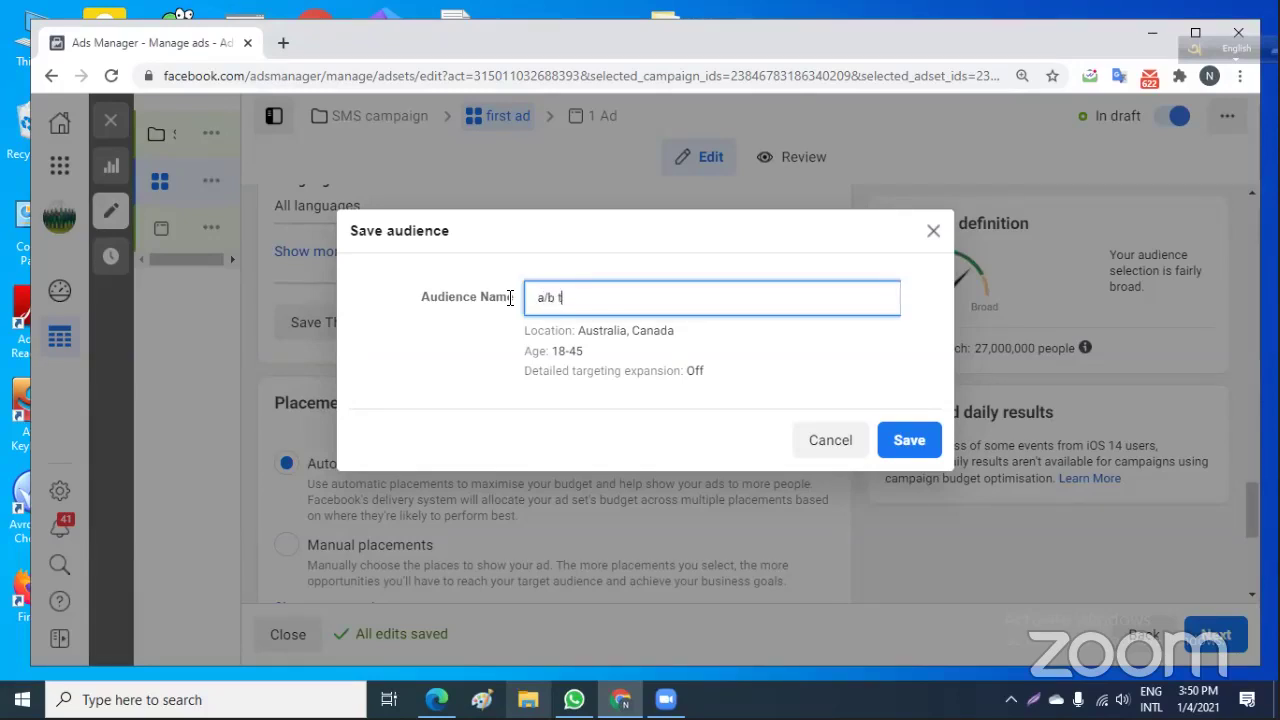
text(ing 2)
click(913, 444)
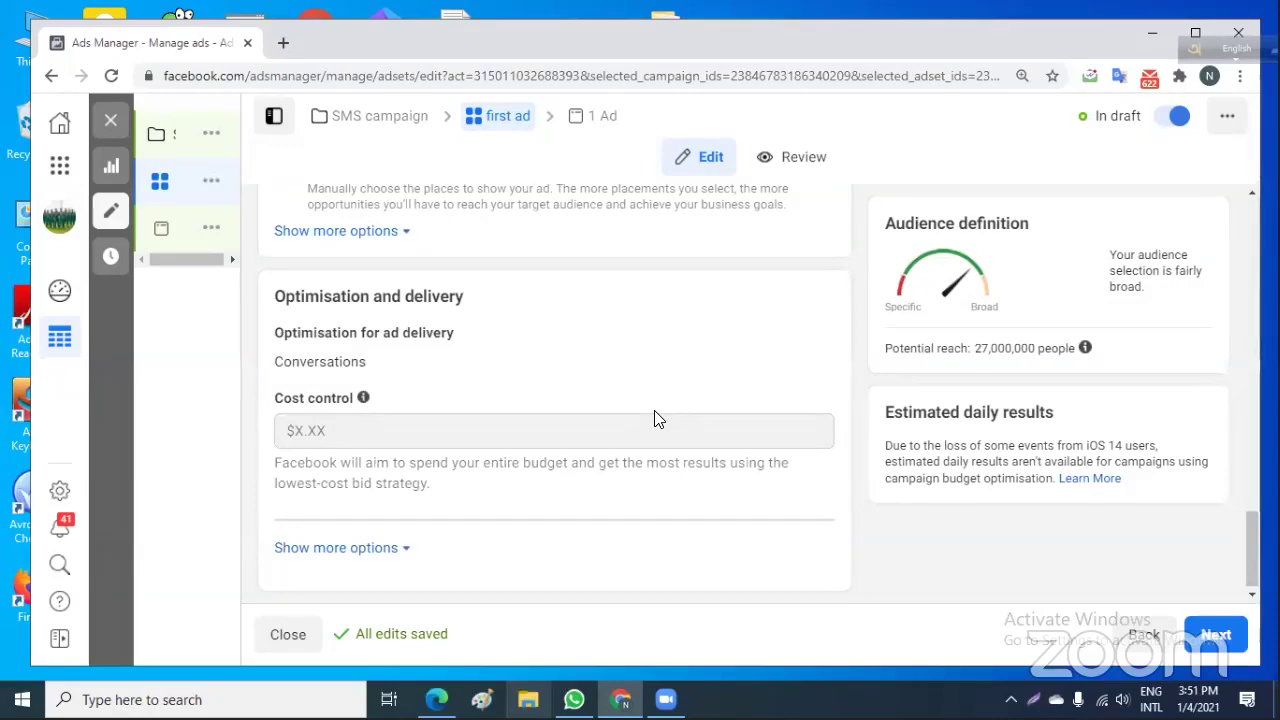
Review the saved audience's location, age and targeting expansion details, along with the placements and the optimisation and delivery settings.
scroll(655, 418, up, 8)
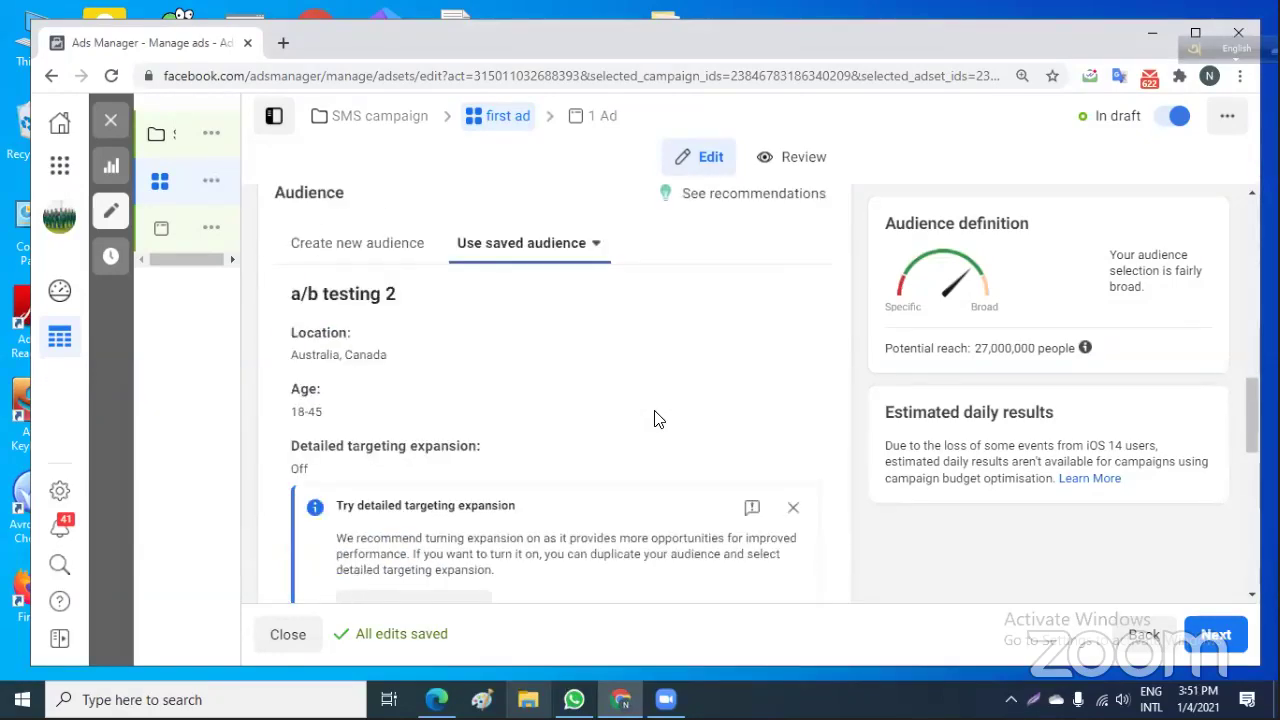
scroll(655, 418, up, 3)
scroll(655, 418, down, 6)
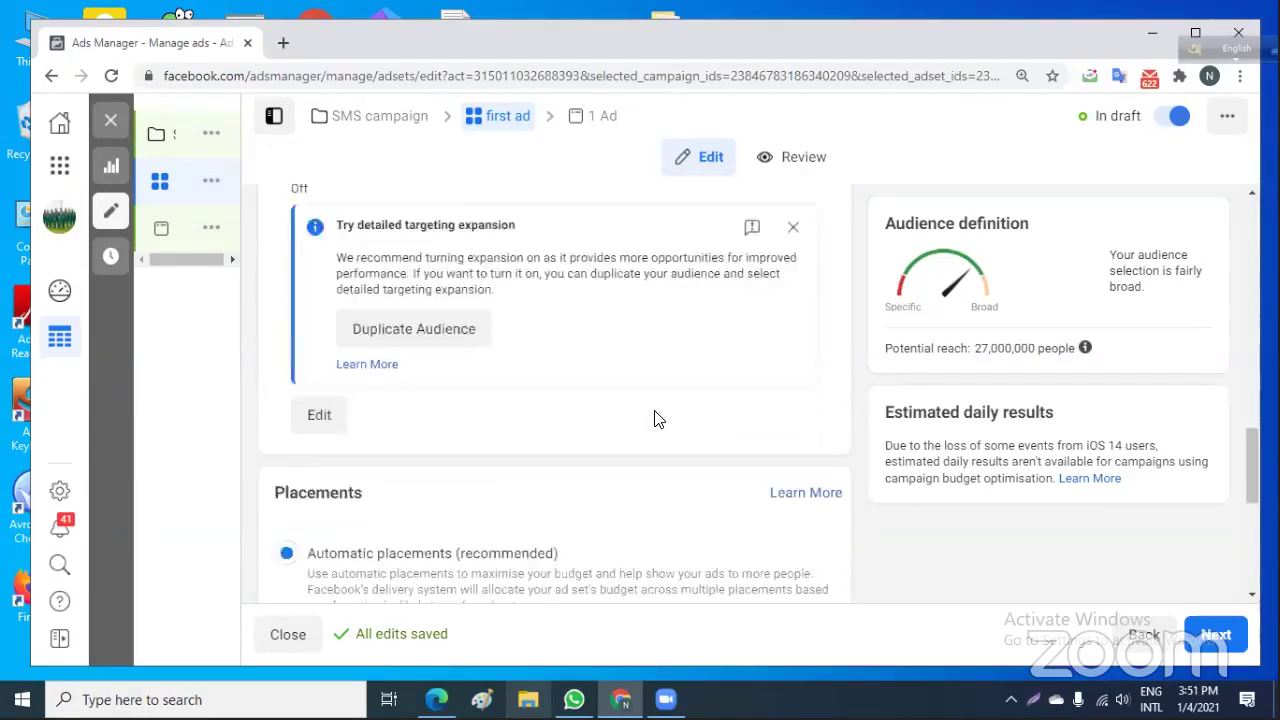
scroll(655, 418, down, 1)
scroll(655, 418, down, 3)
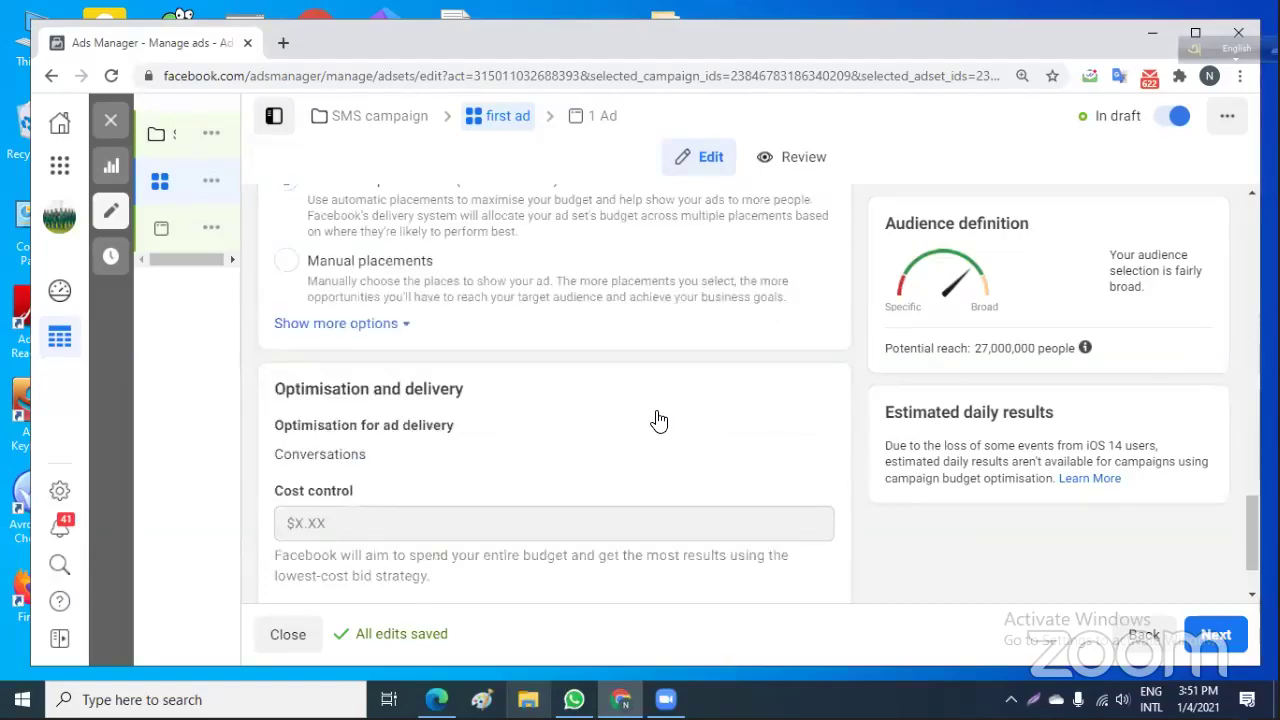
scroll(659, 420, down, 1)
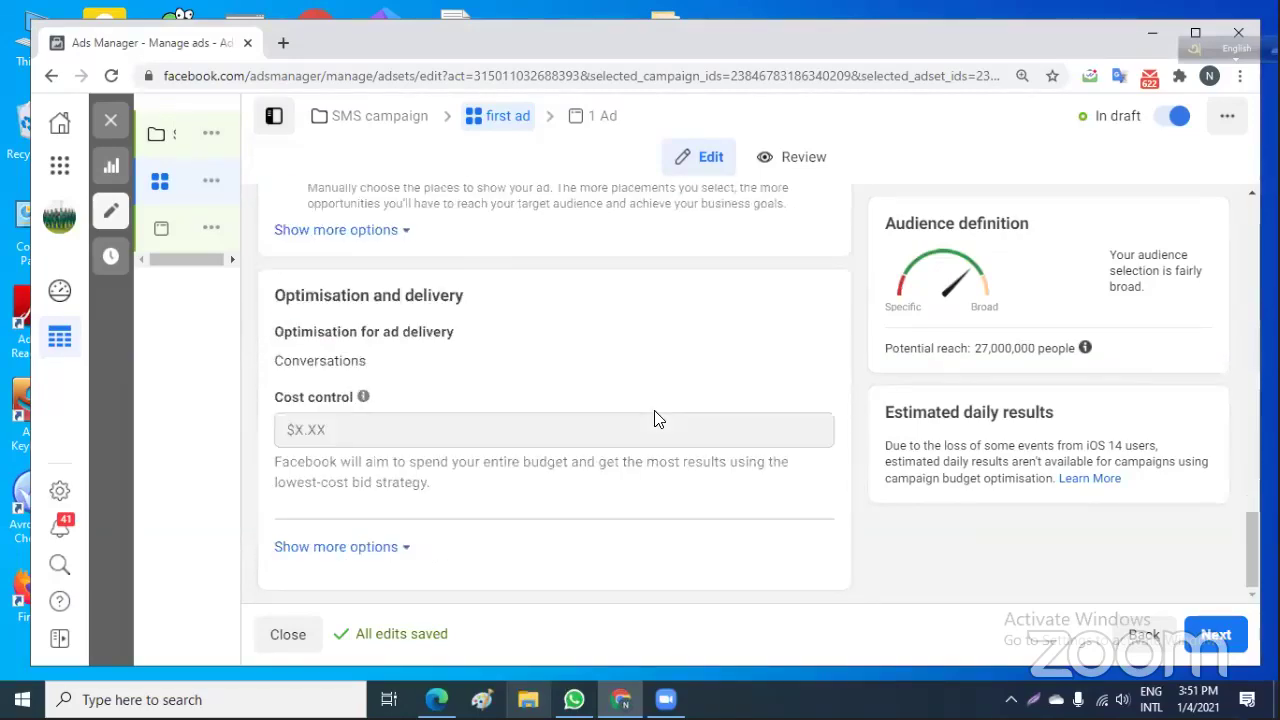
scroll(657, 419, up, 2)
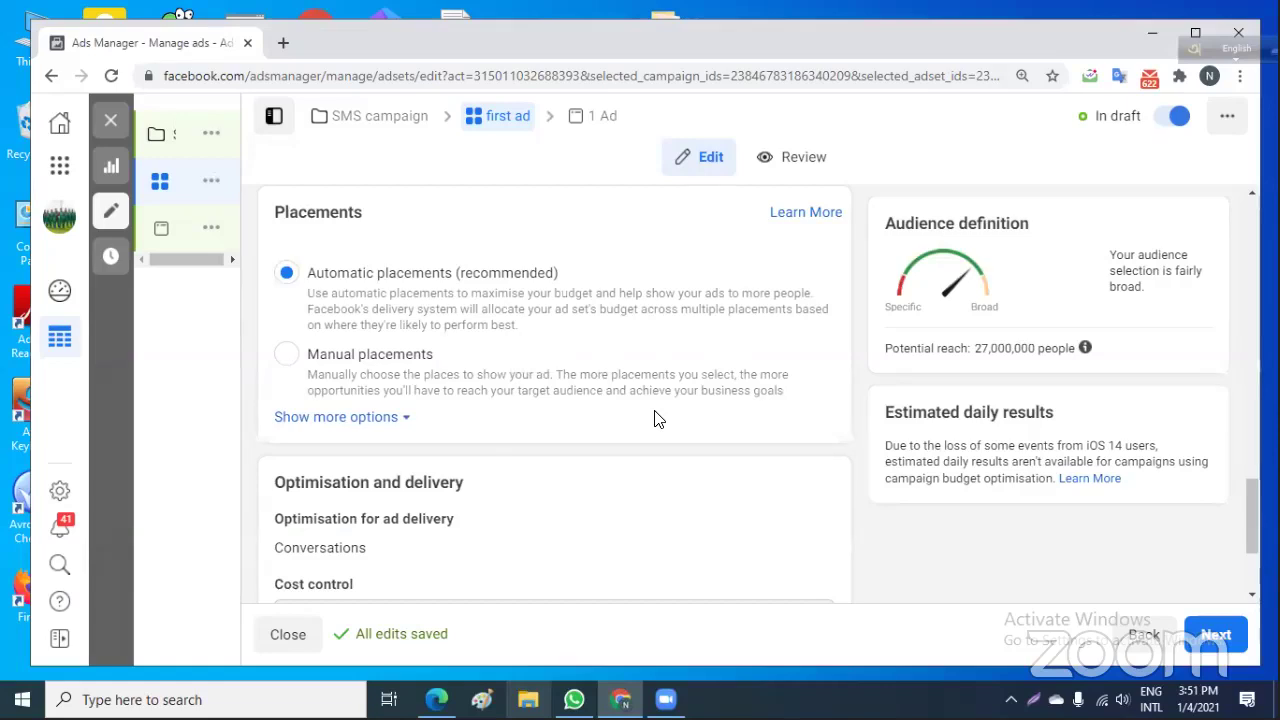
scroll(657, 418, up, 2)
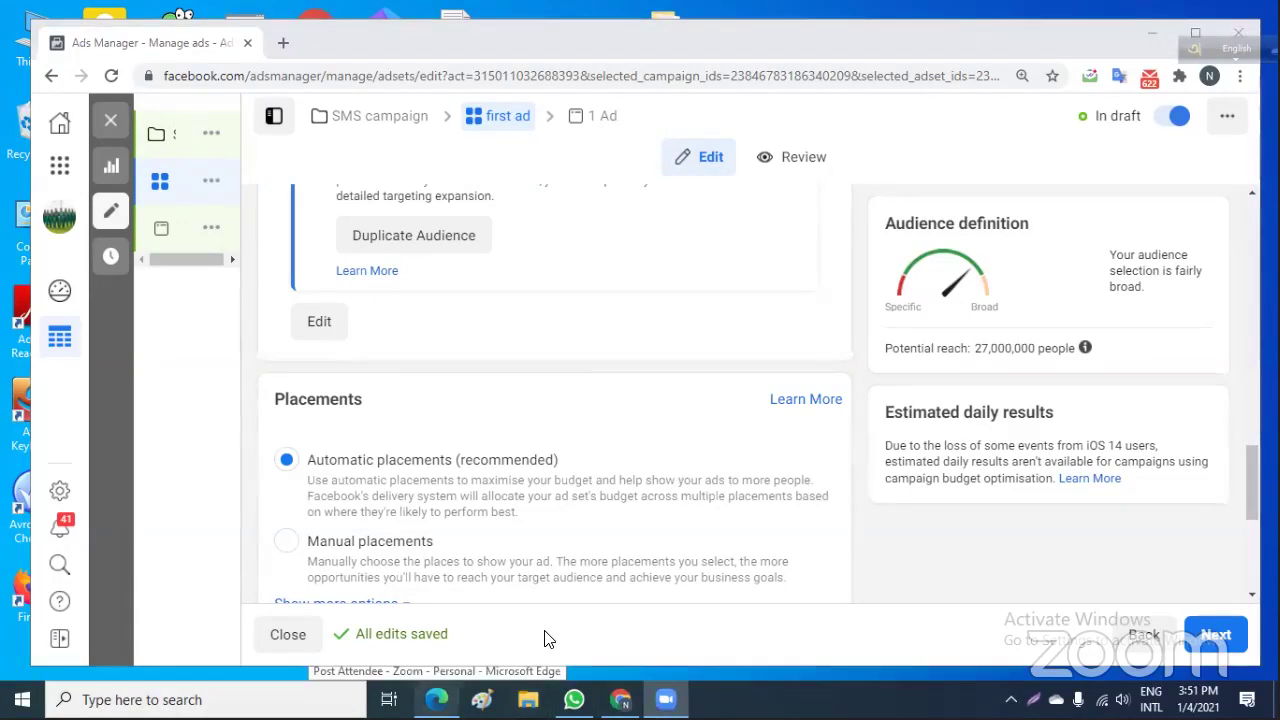
scroll(608, 441, up, 4)
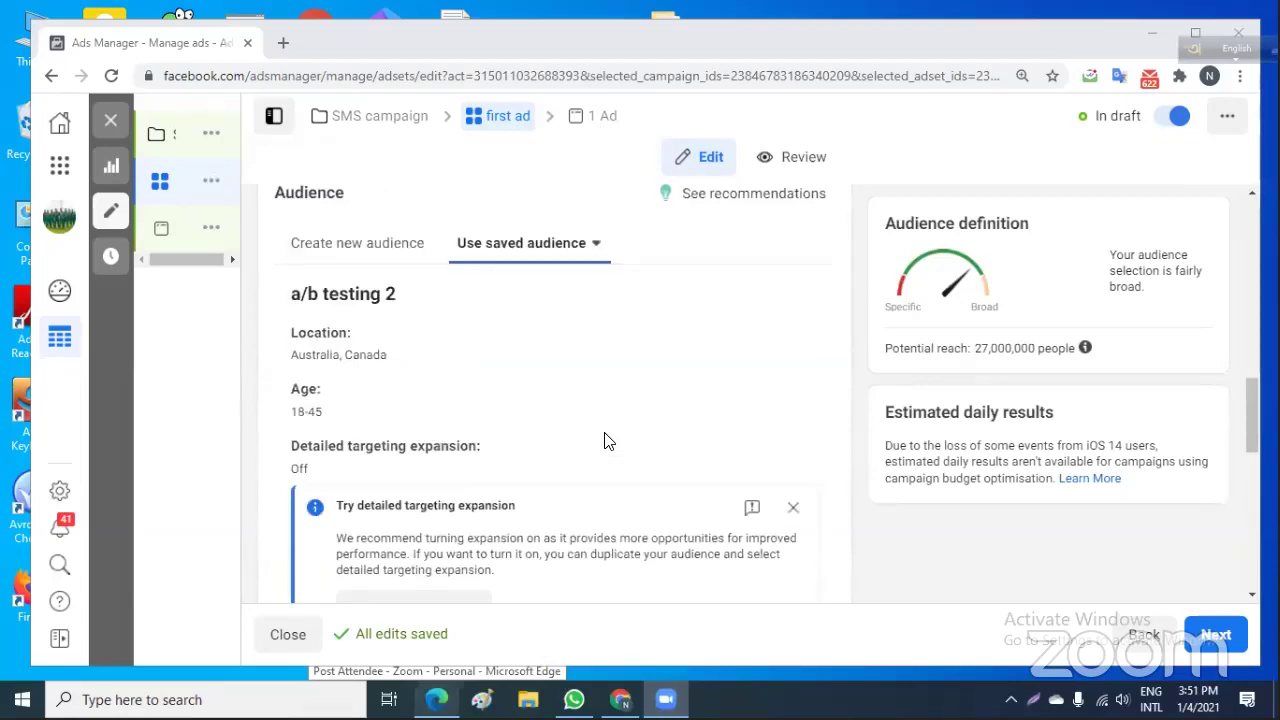
scroll(608, 441, up, 1)
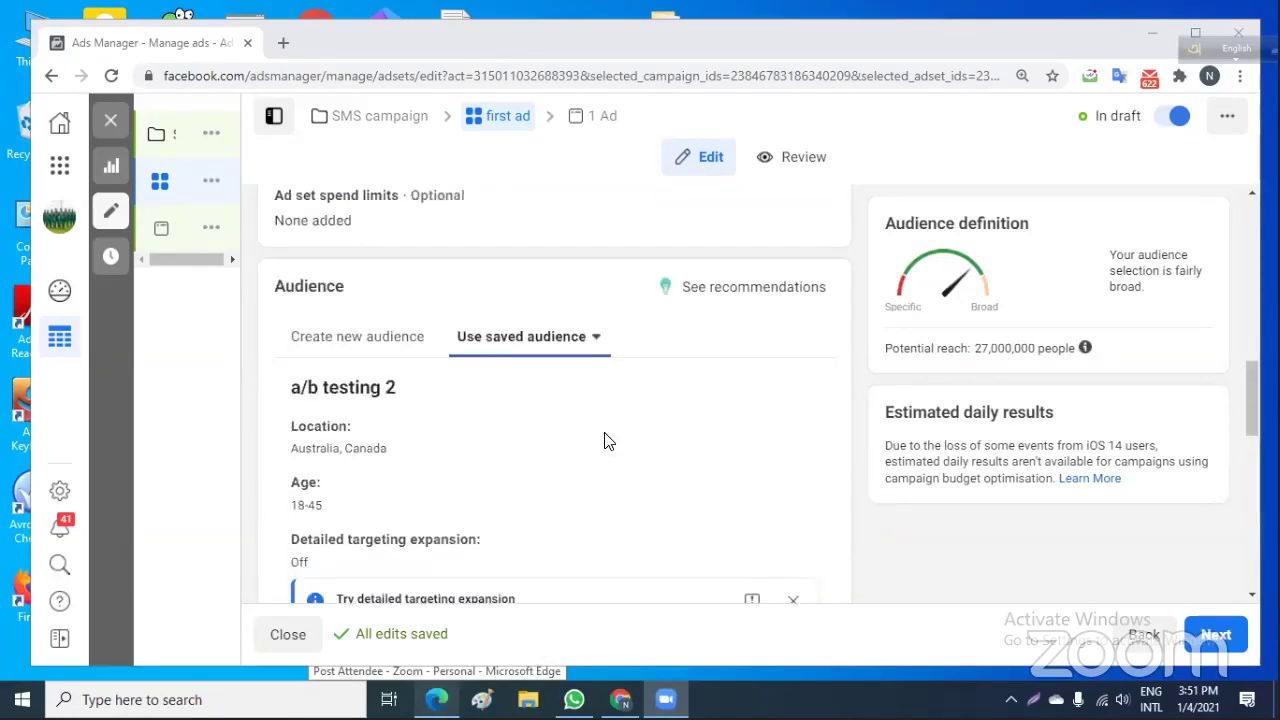
scroll(608, 441, down, 1)
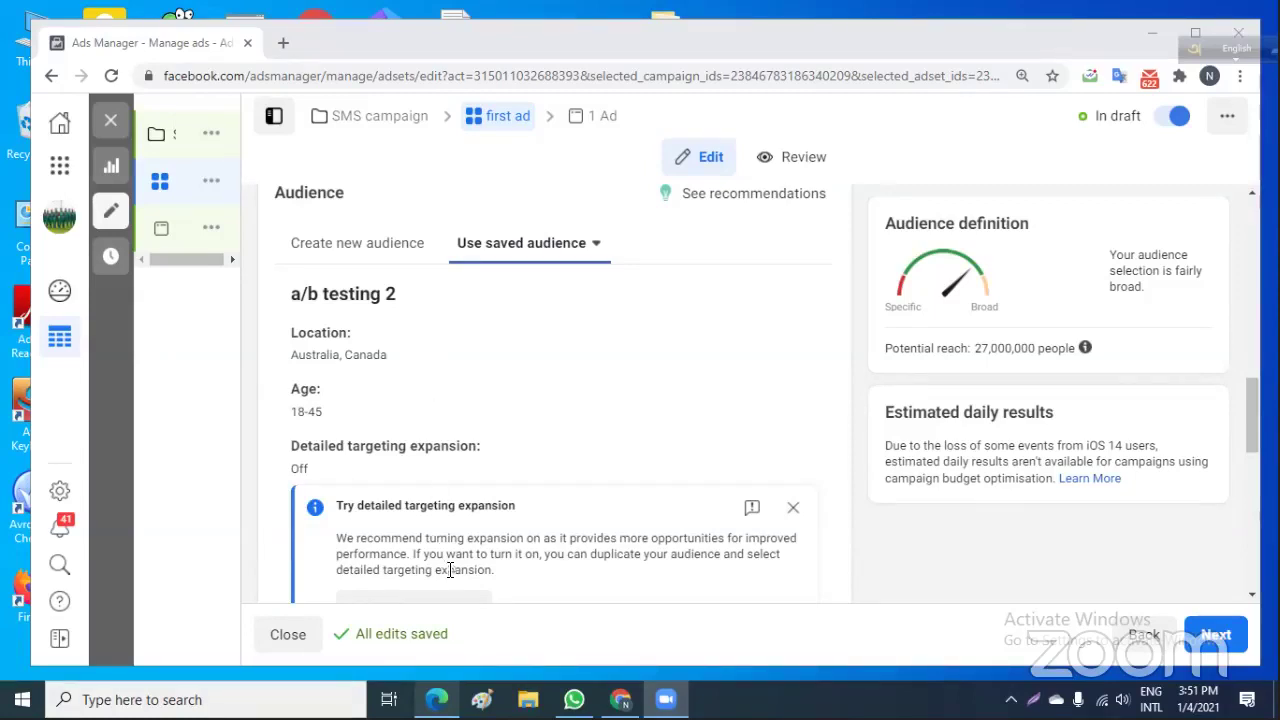
scroll(518, 358, down, 2)
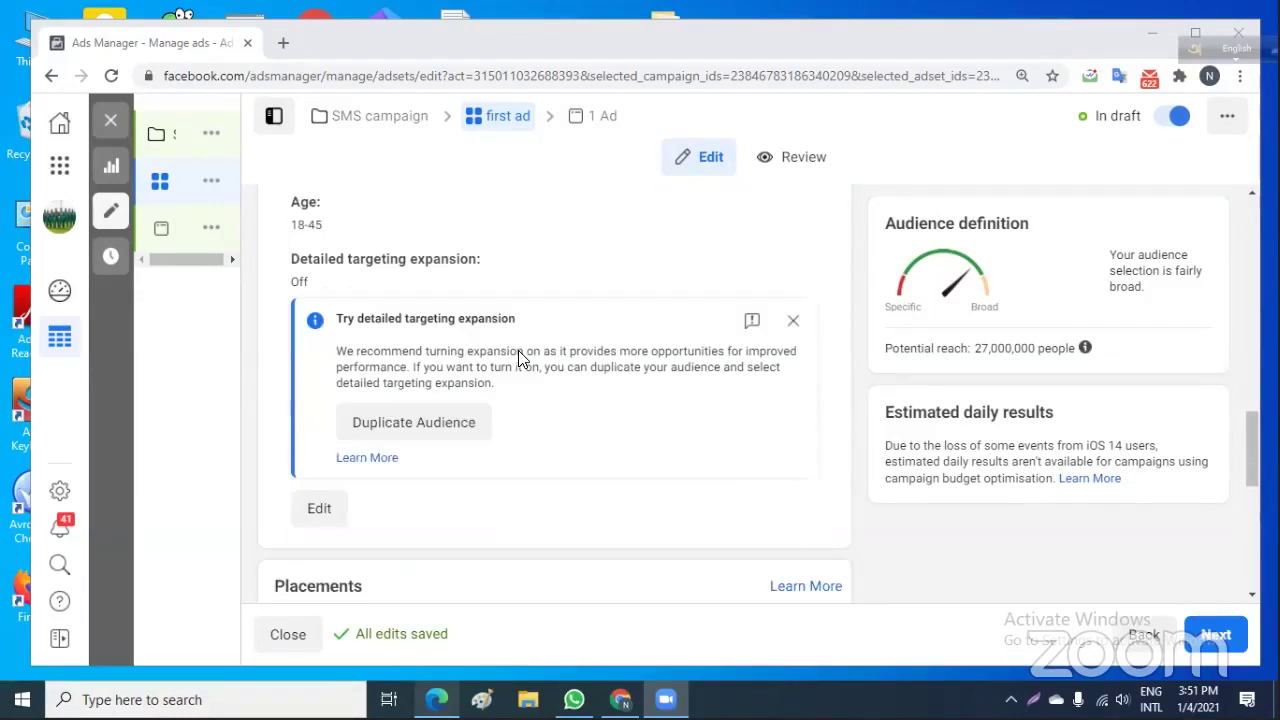
scroll(518, 355, down, 2)
scroll(518, 358, down, 4)
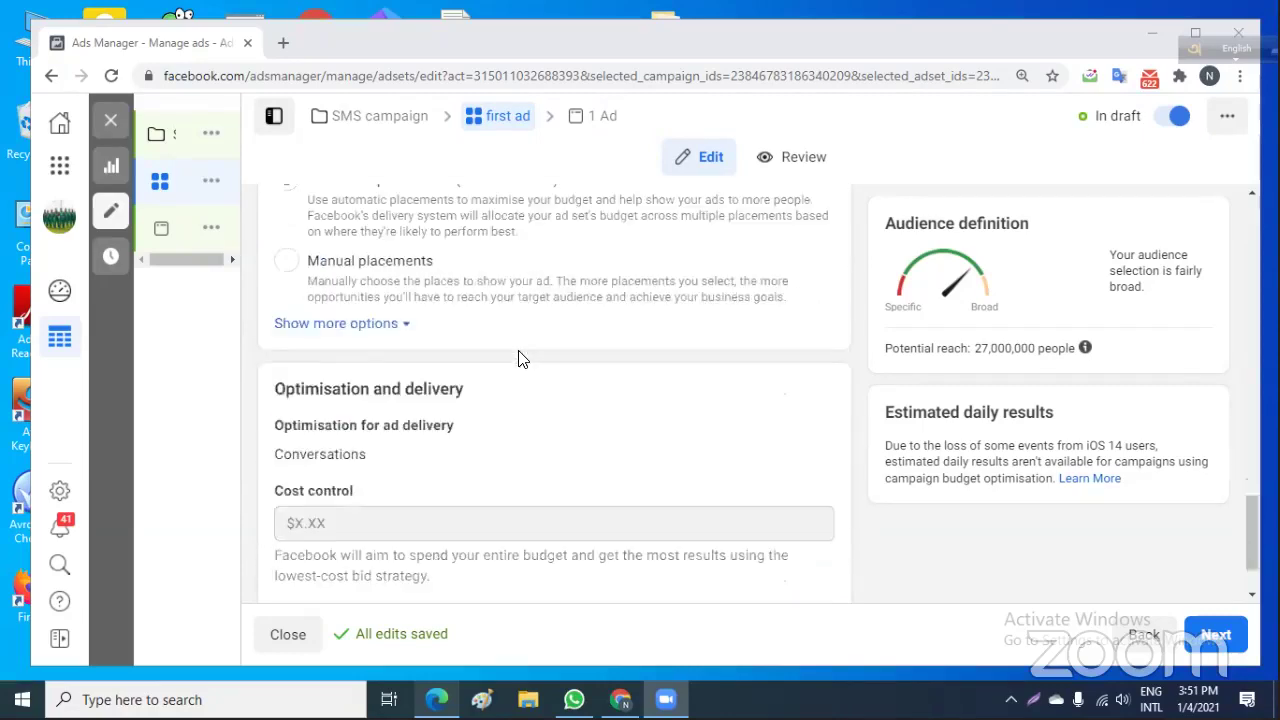
Switch the ad set to manual placements and exclude Instagram from the platforms.
scroll(518, 358, up, 2)
scroll(518, 358, down, 2)
scroll(518, 358, up, 2)
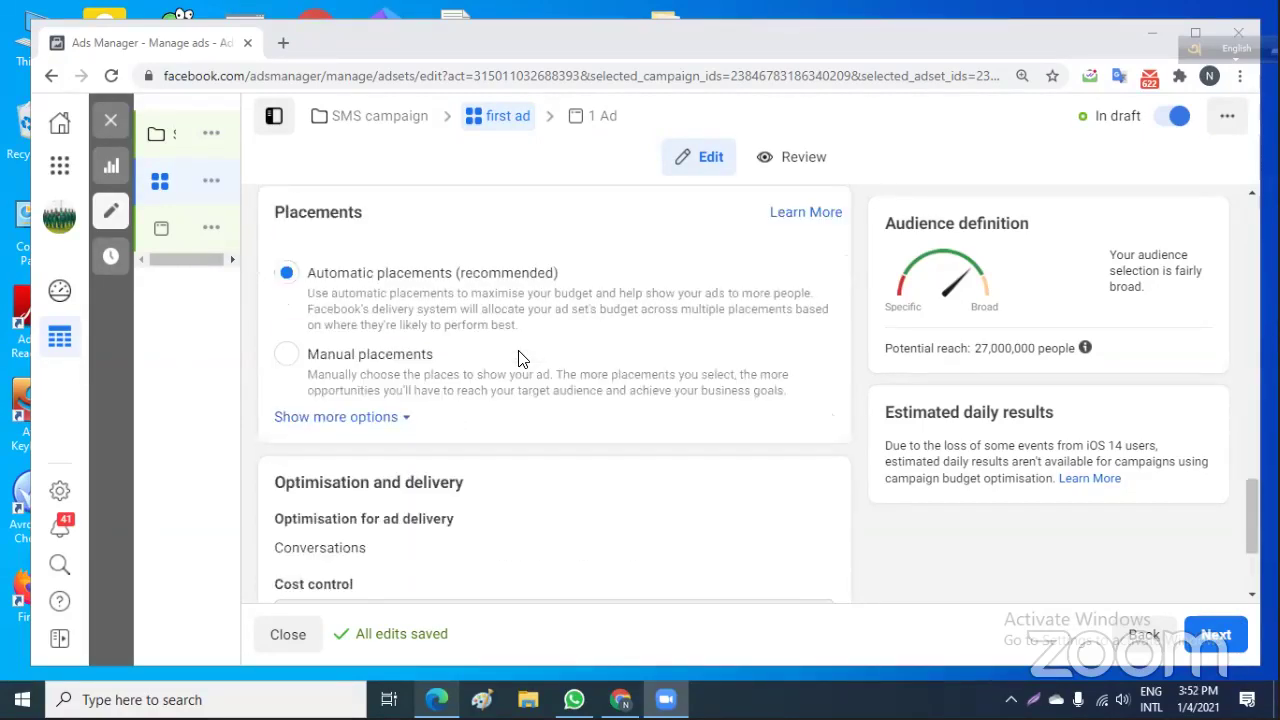
click(286, 354)
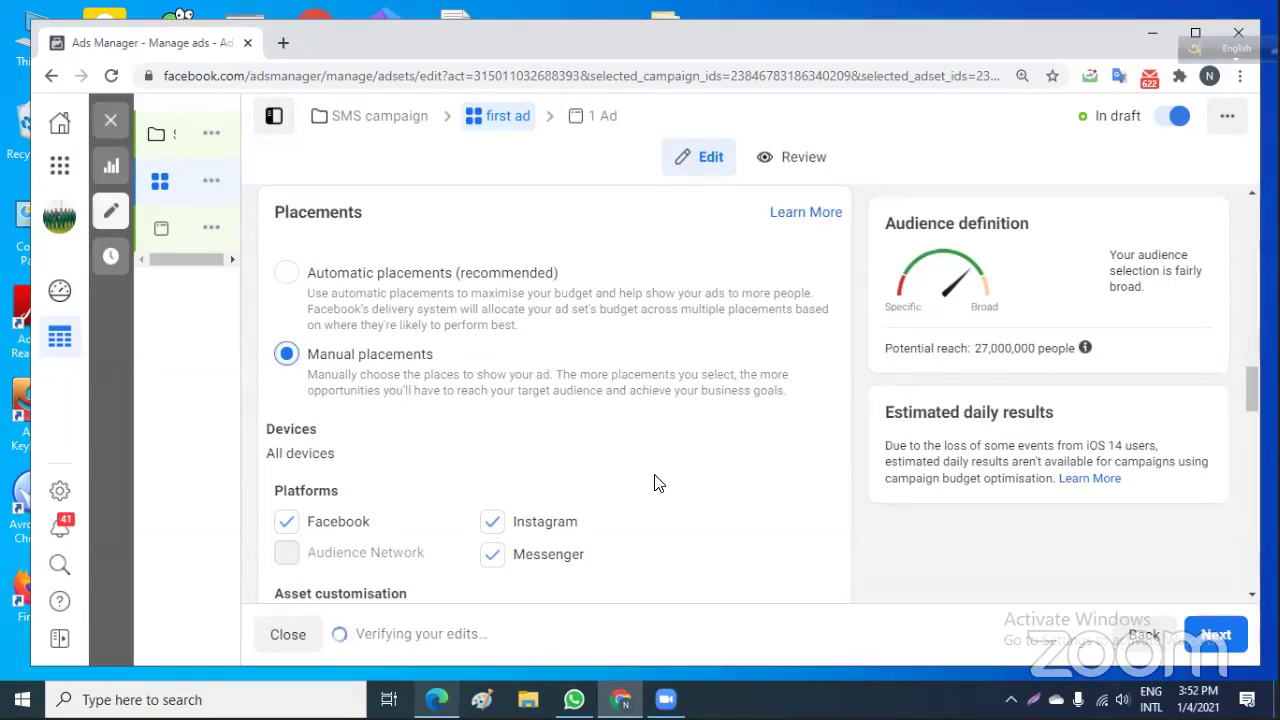
scroll(655, 483, down, 2)
scroll(655, 483, up, 2)
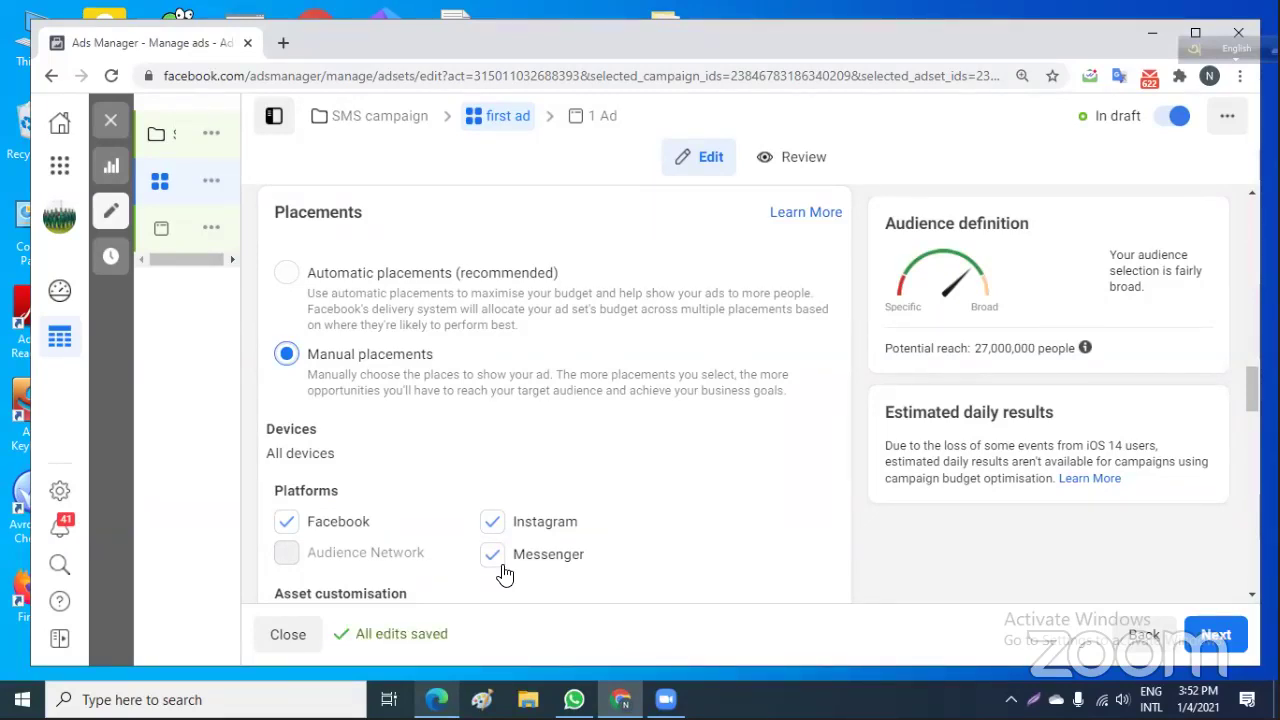
click(493, 523)
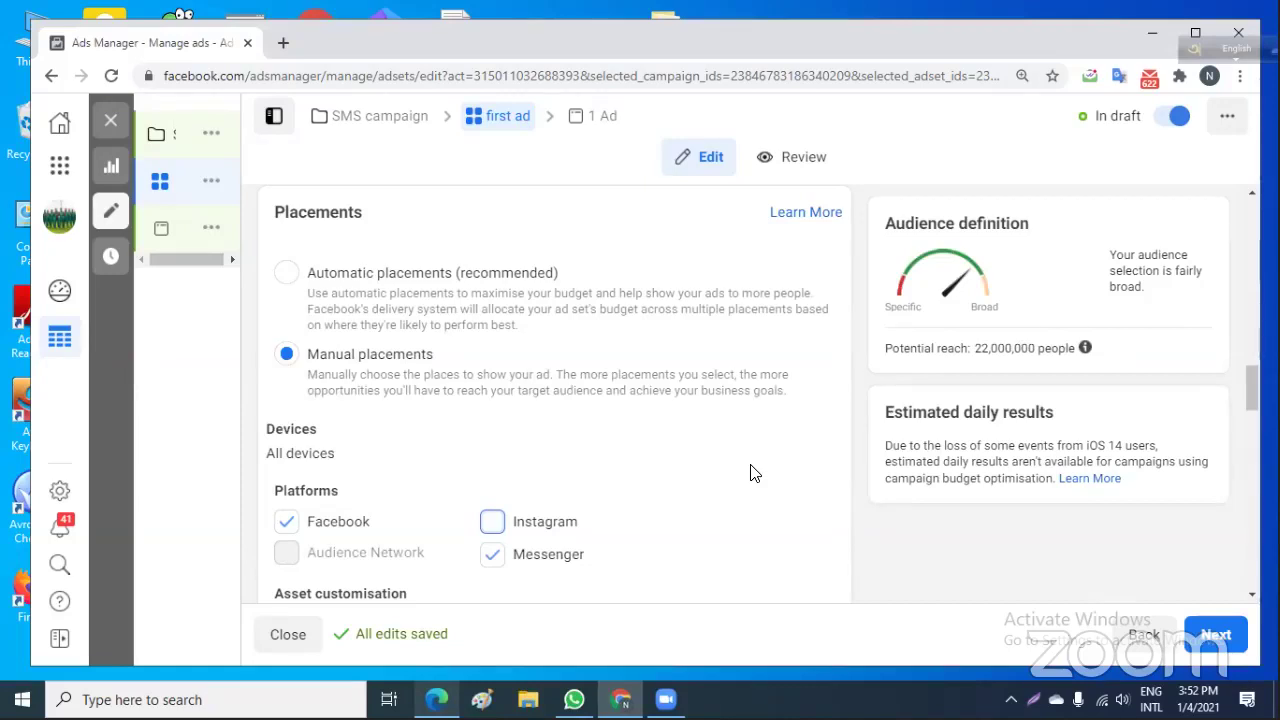
click(289, 559)
Examine the individual feed, story, in-stream, search, message, in-article and app placements, plus the optimisation and delivery settings.
scroll(475, 508, down, 2)
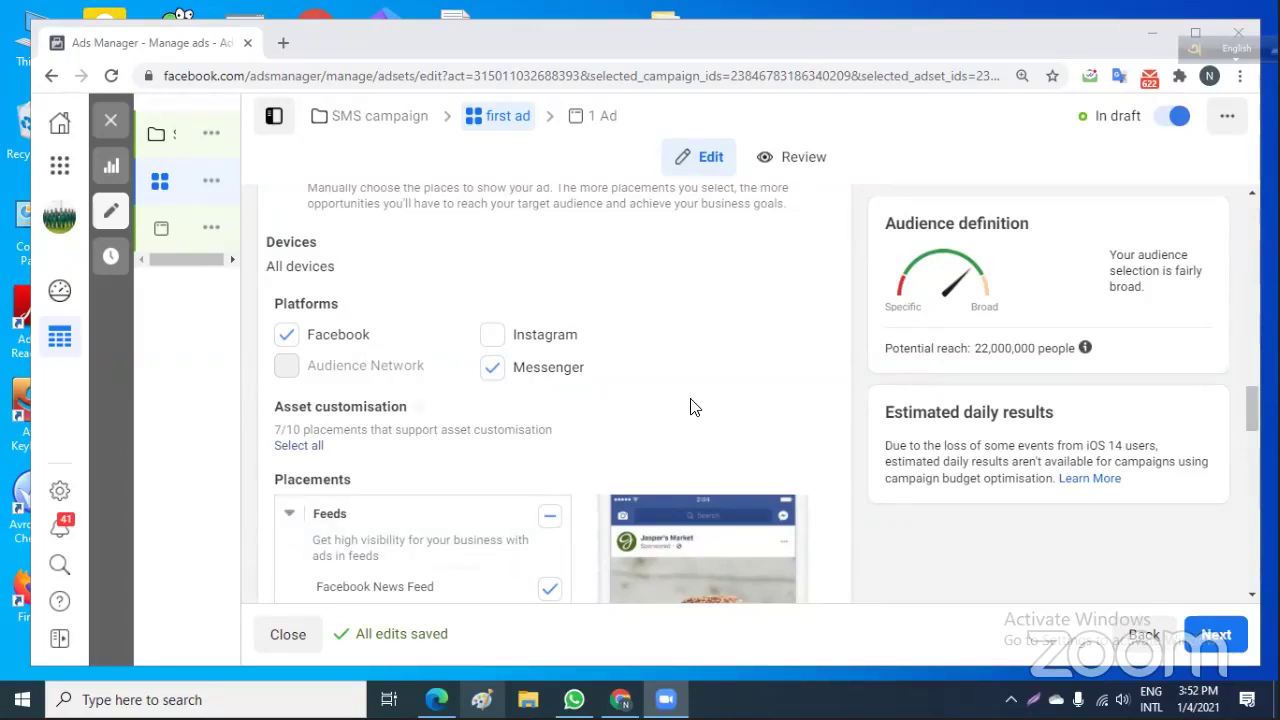
scroll(692, 407, down, 5)
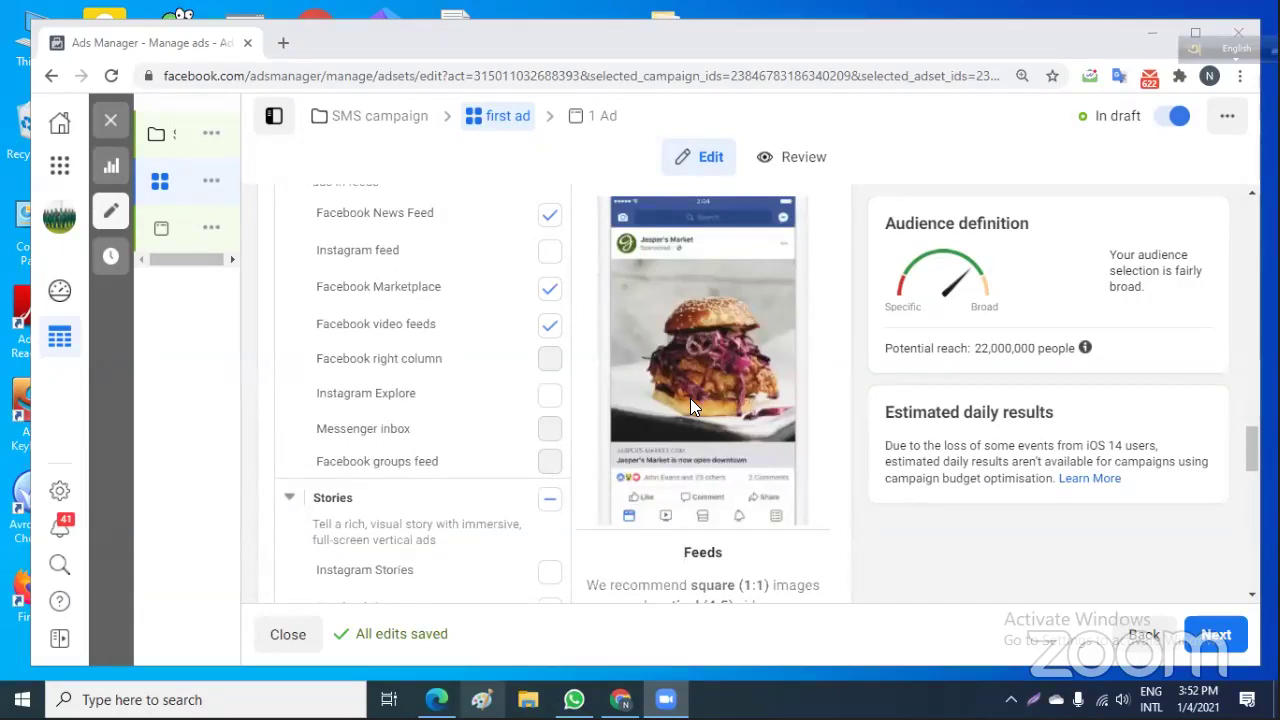
scroll(690, 398, down, 3)
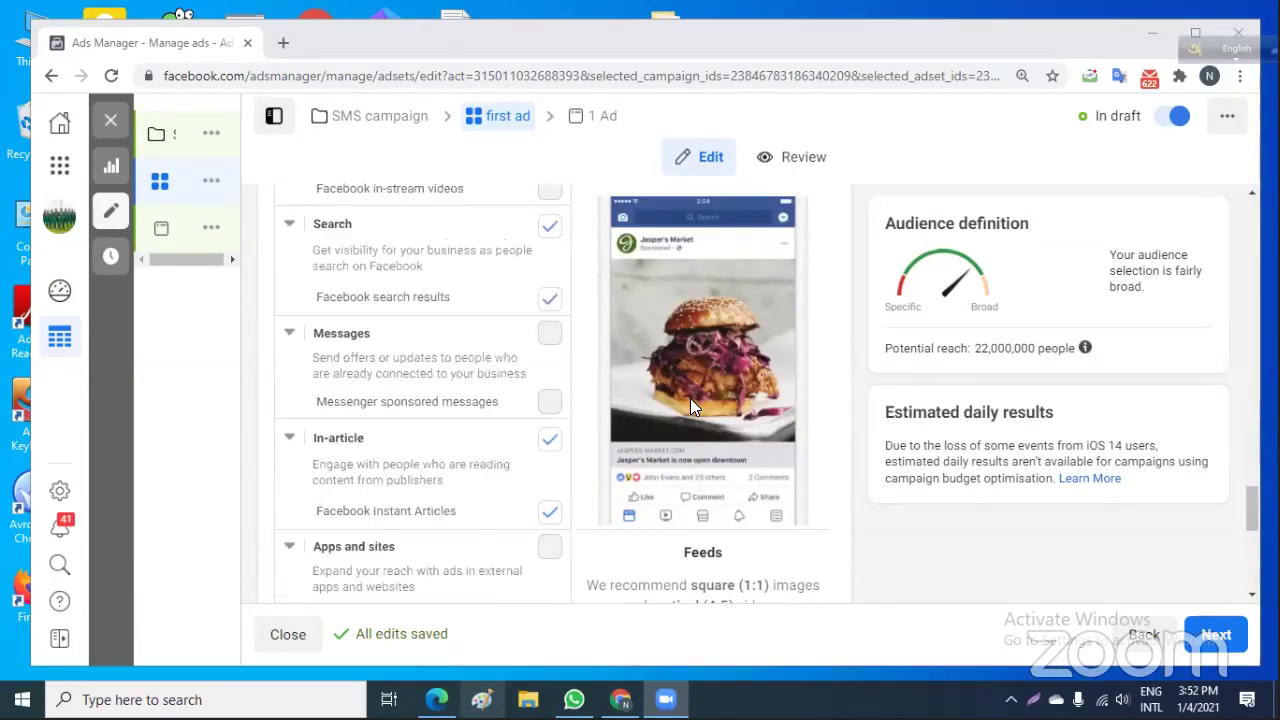
scroll(690, 398, up, 4)
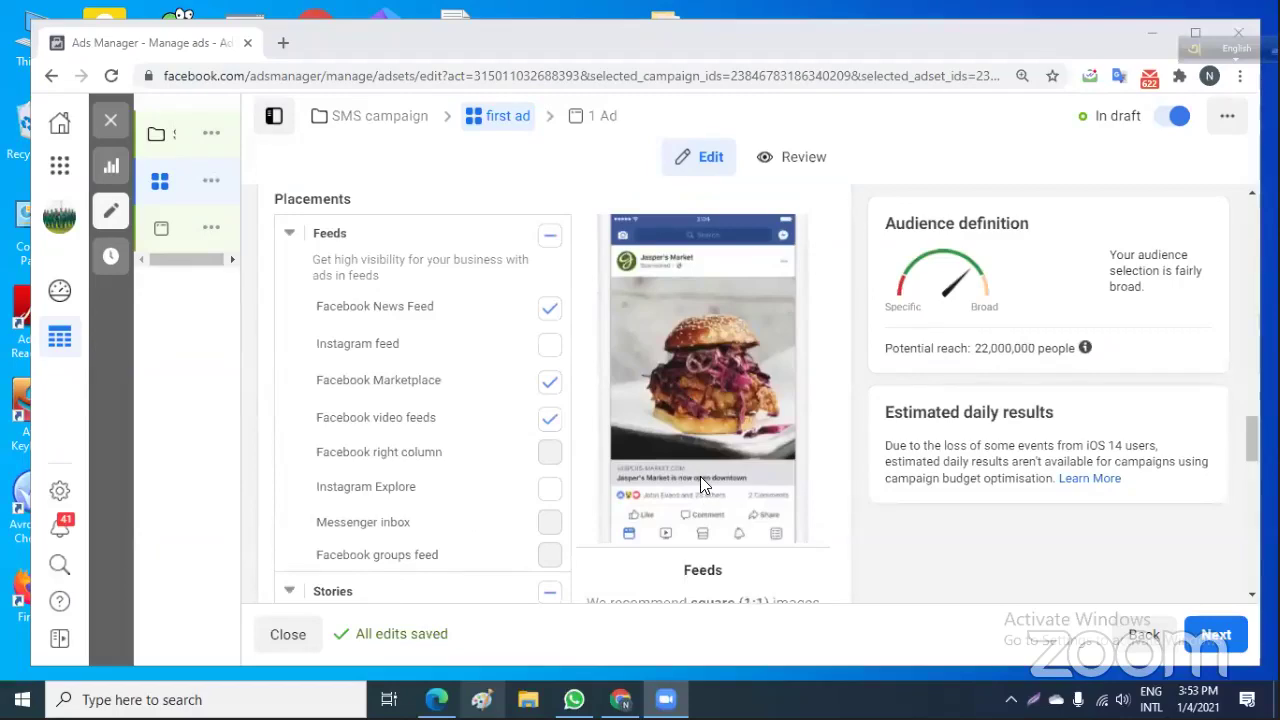
scroll(700, 476, down, 3)
scroll(700, 476, down, 5)
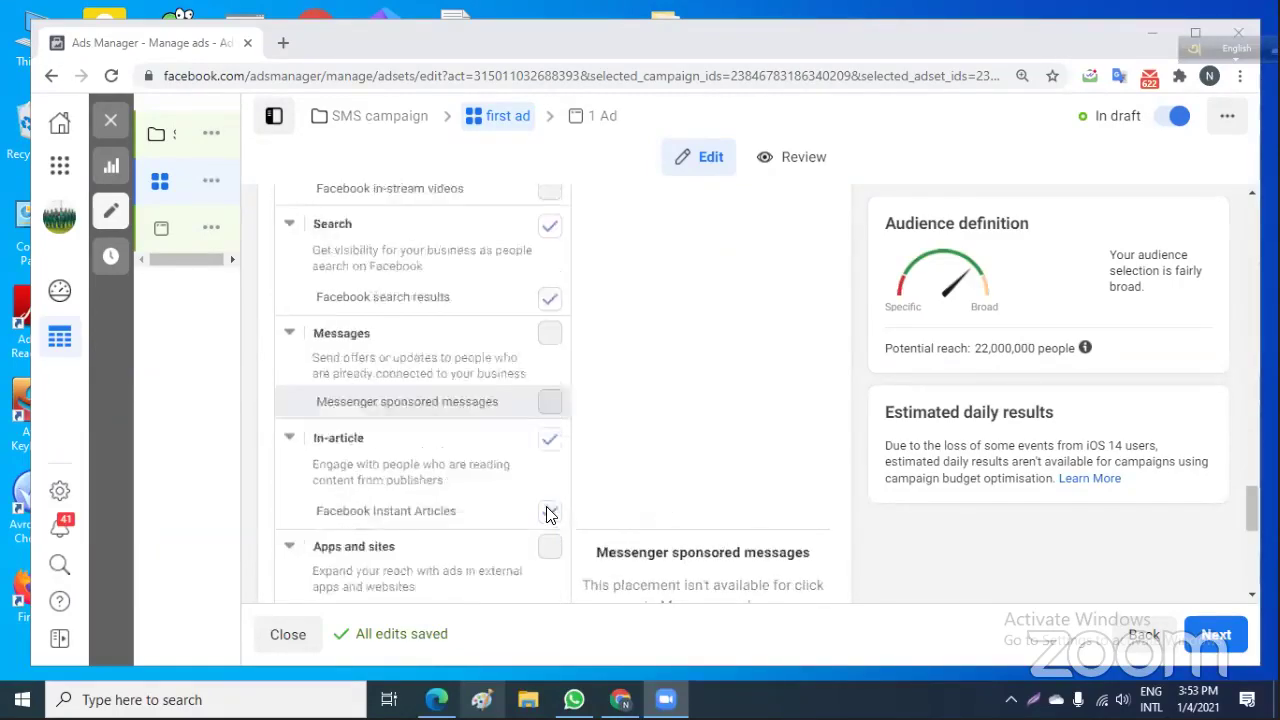
scroll(668, 495, up, 2)
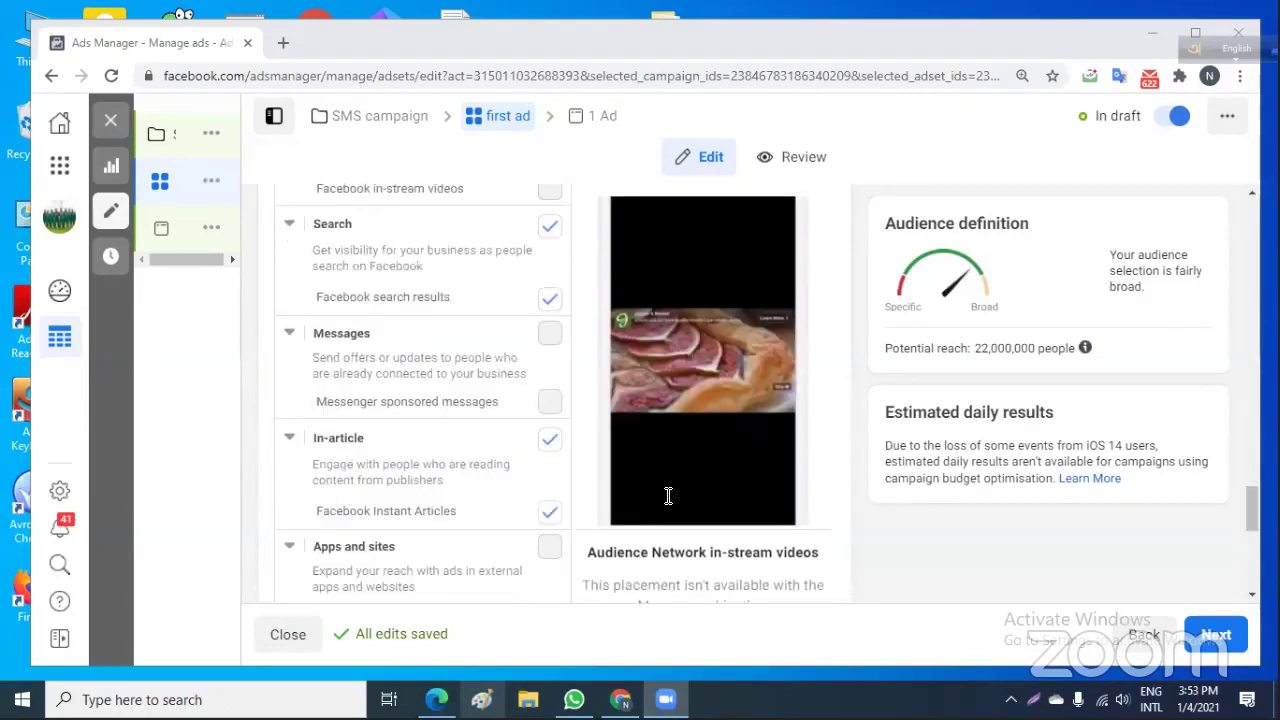
scroll(668, 495, up, 2)
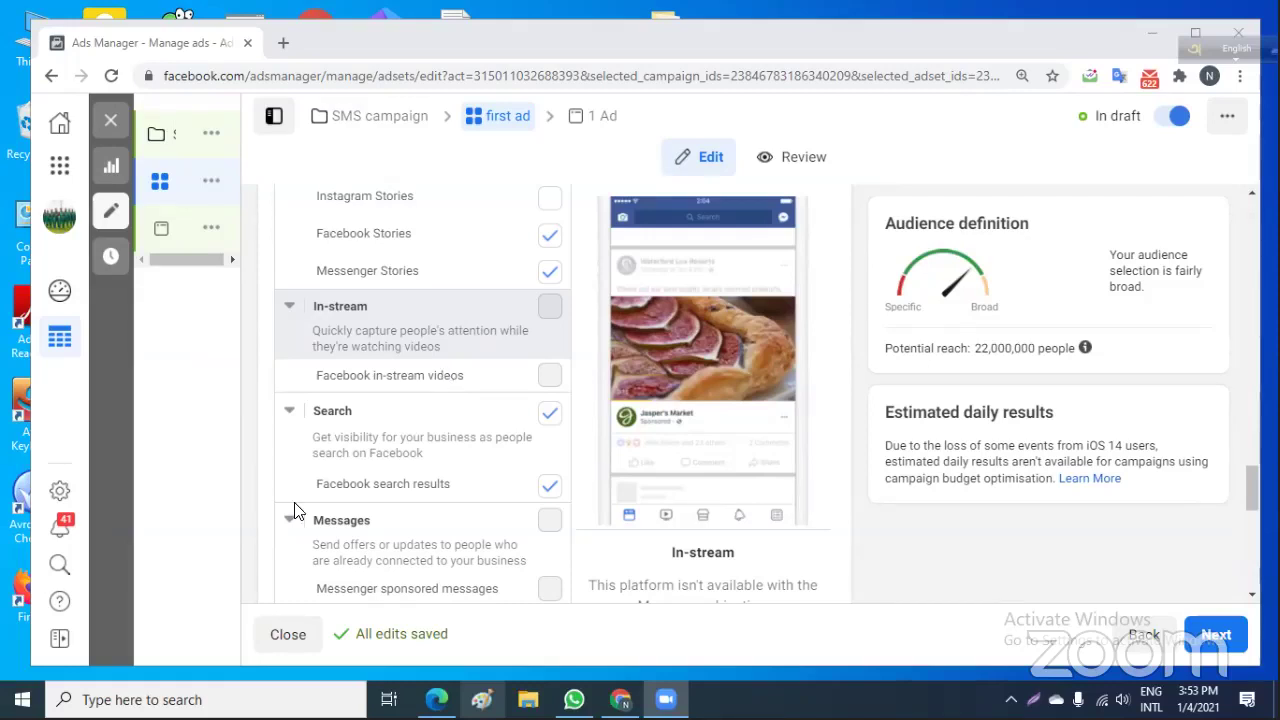
scroll(376, 476, down, 2)
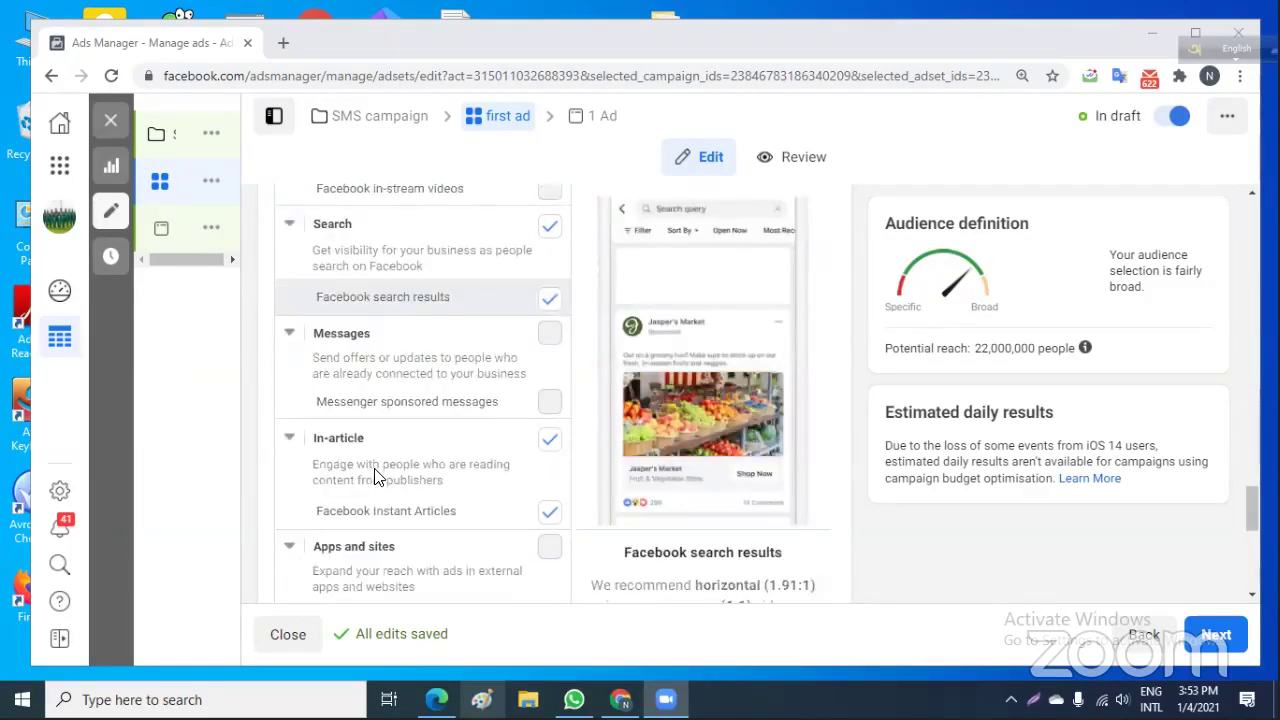
scroll(376, 476, down, 3)
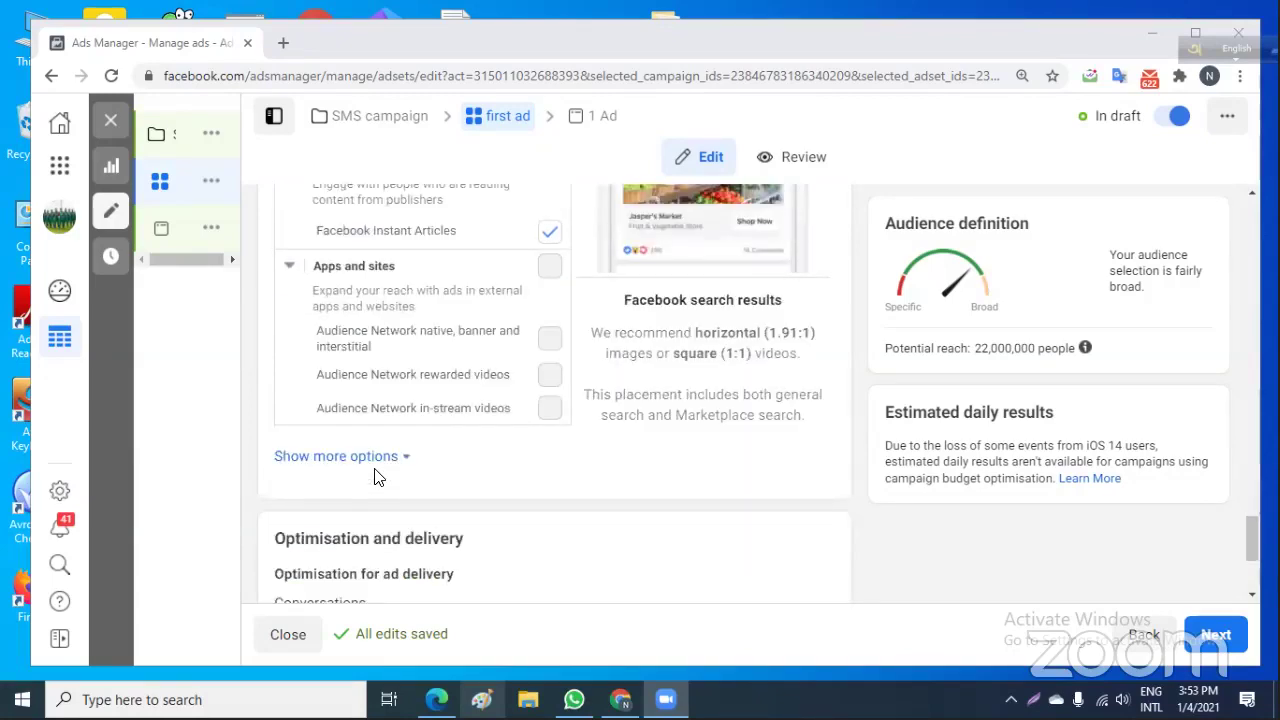
scroll(376, 476, down, 3)
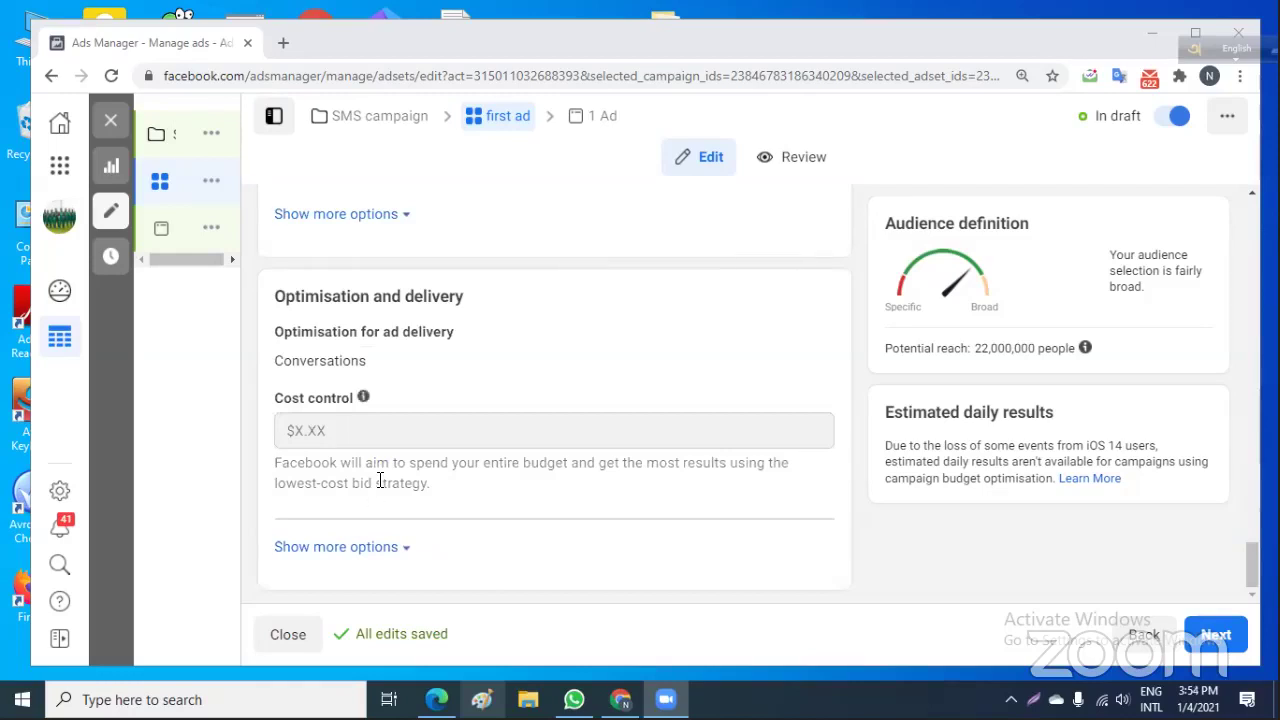
Proceed to the ad level and select Boat travel as the Facebook Page representing the business.
click(1214, 640)
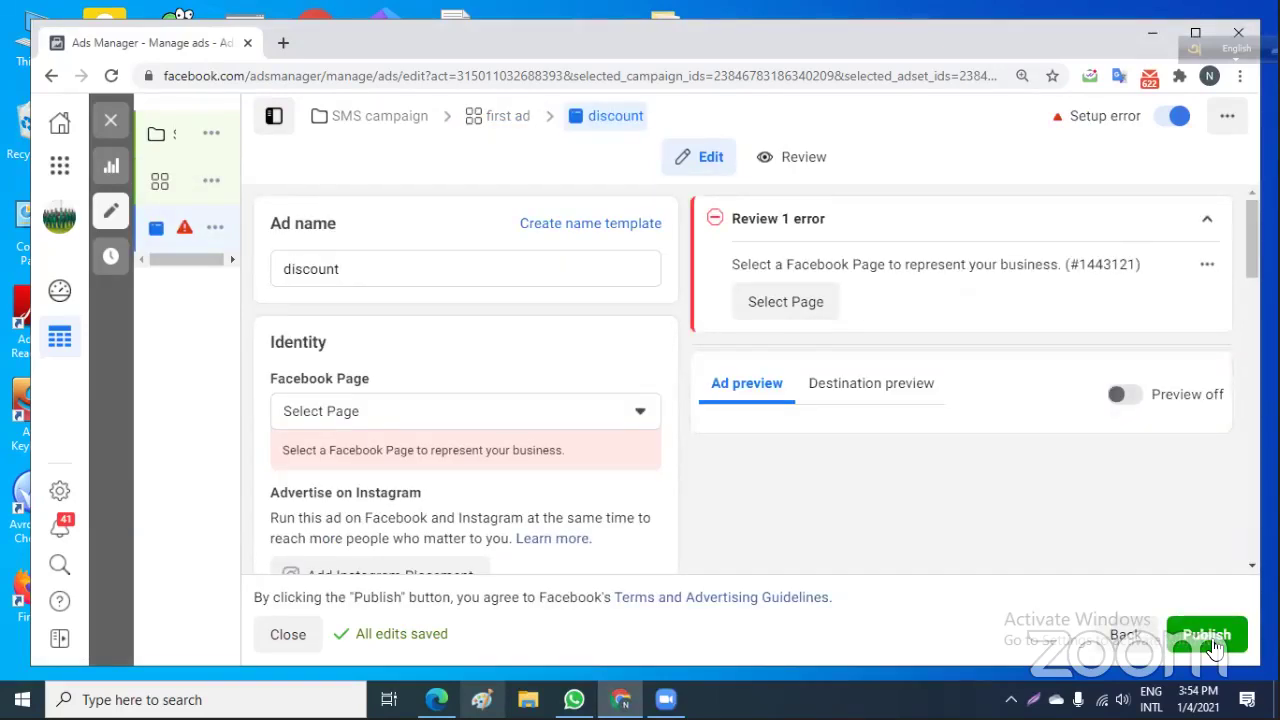
click(640, 413)
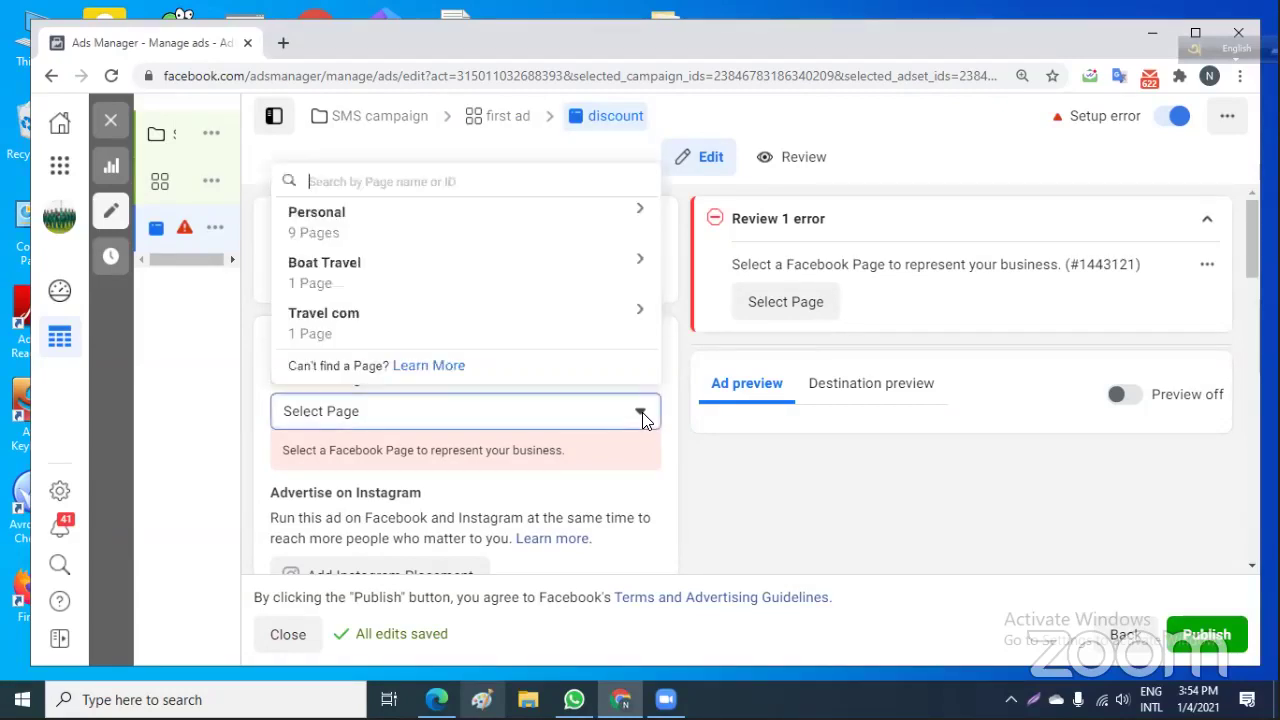
click(354, 322)
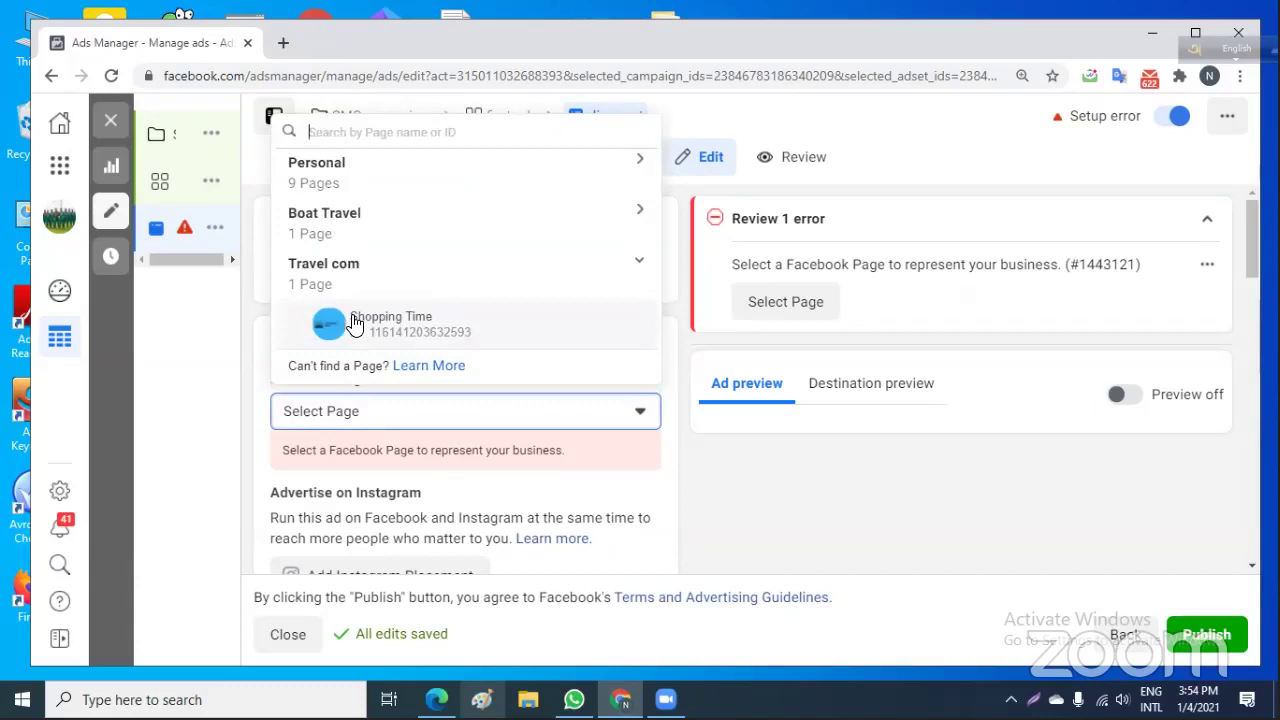
click(310, 270)
click(310, 270)
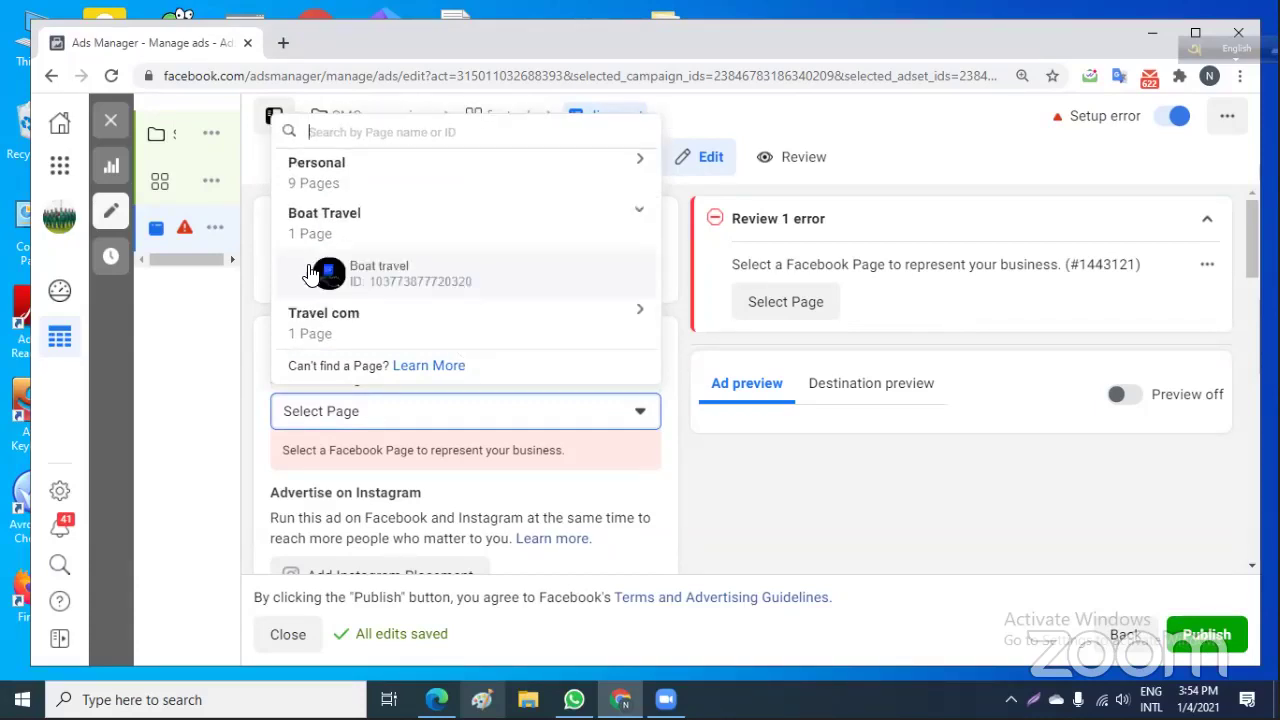
click(500, 276)
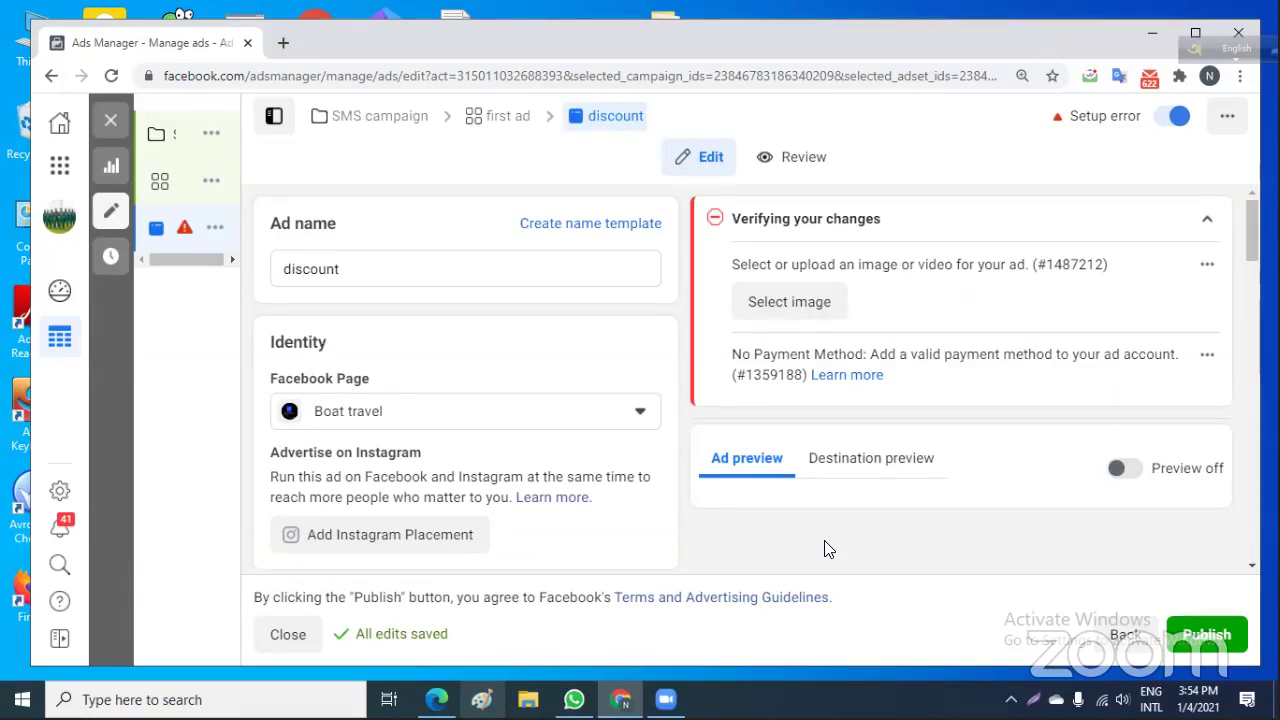
Change the ad's format to Carousel and bring up its carousel cards.
scroll(735, 545, down, 3)
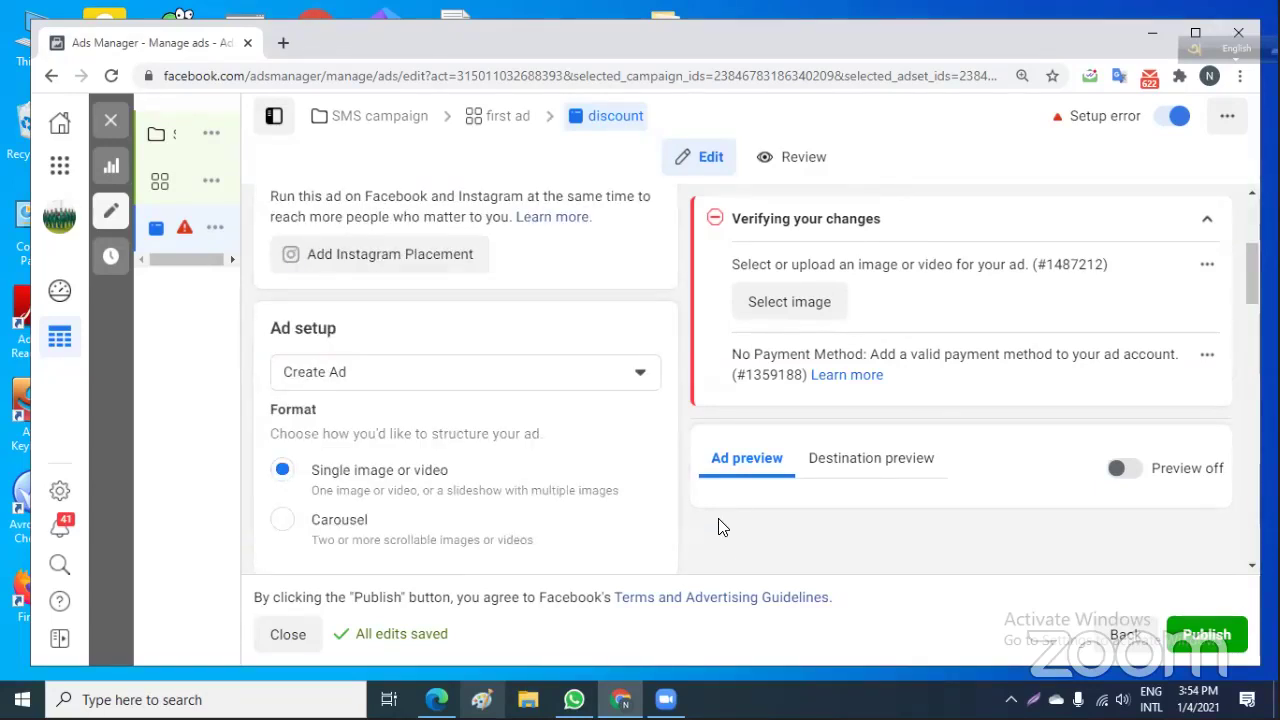
scroll(720, 527, down, 2)
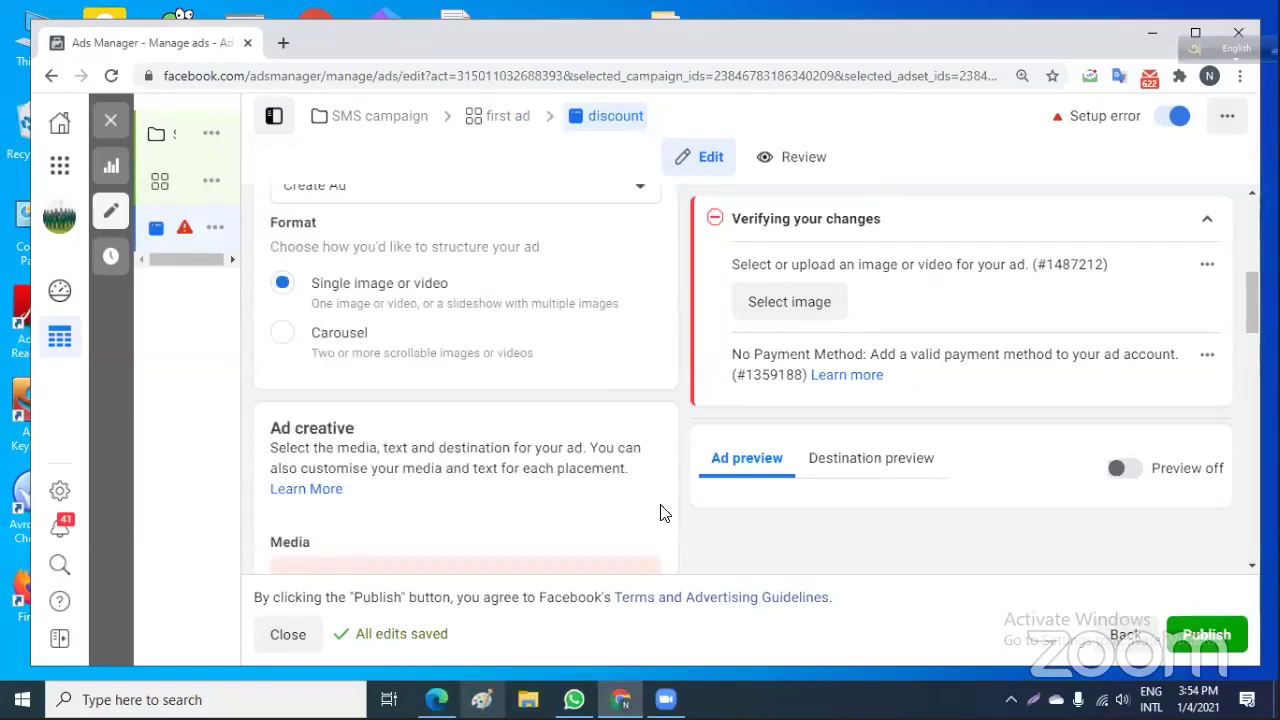
click(284, 340)
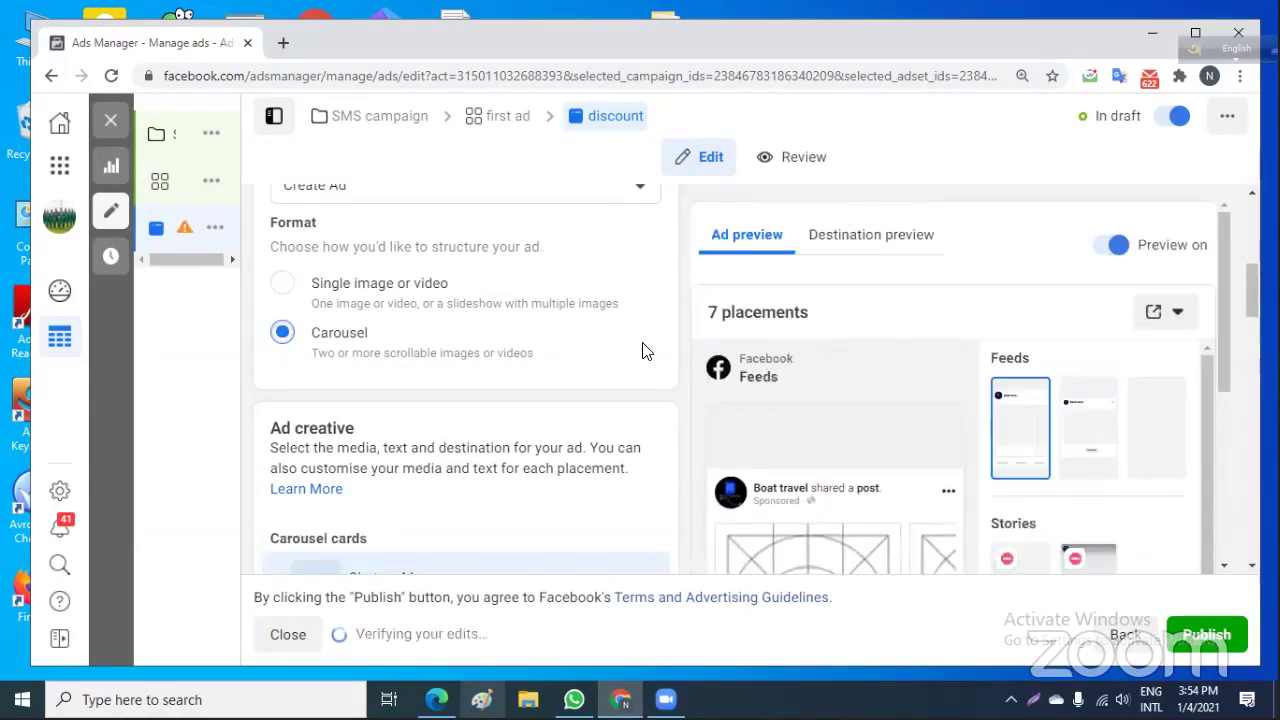
scroll(640, 352, down, 3)
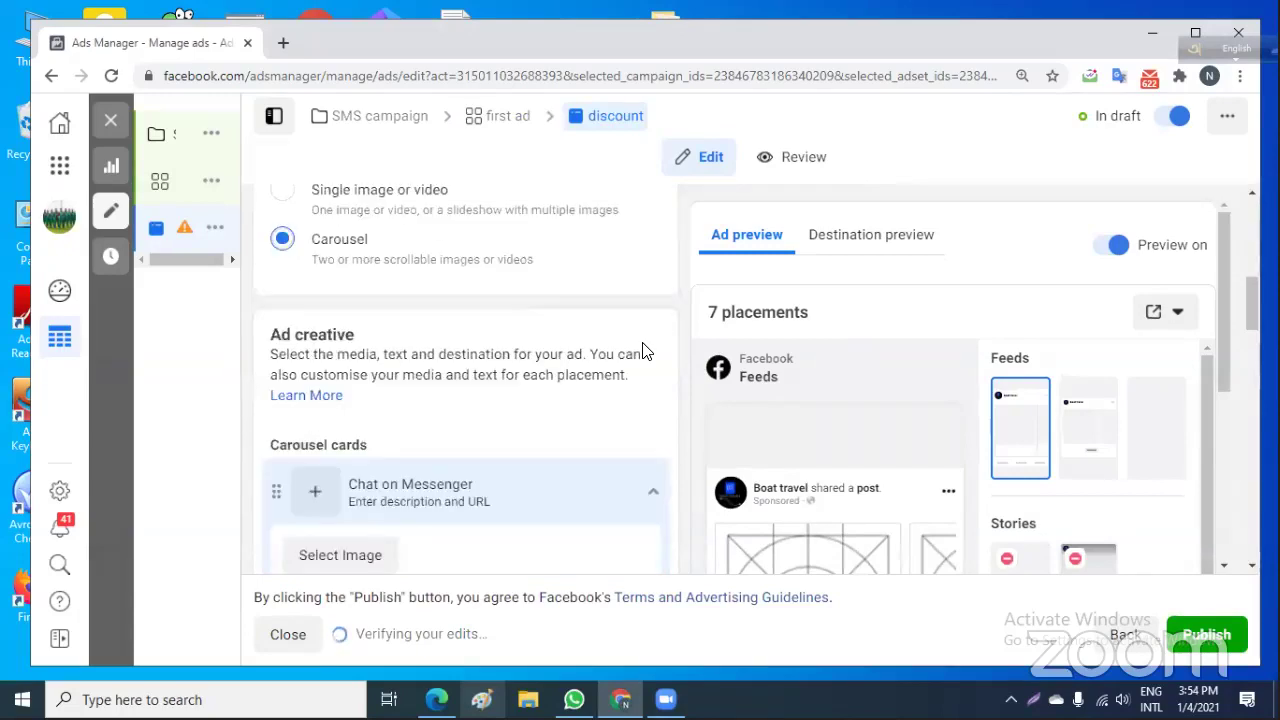
scroll(940, 366, down, 2)
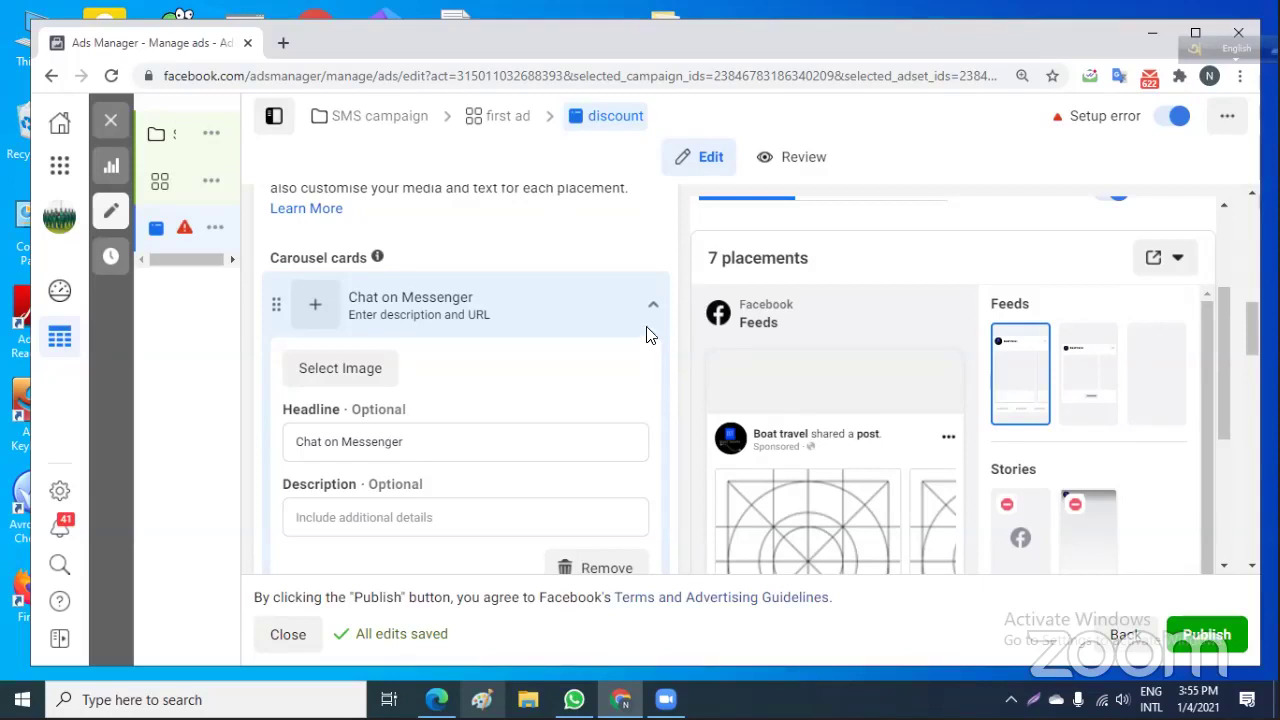
Open a new browser tab alongside Ads Manager and switch to it.
click(282, 43)
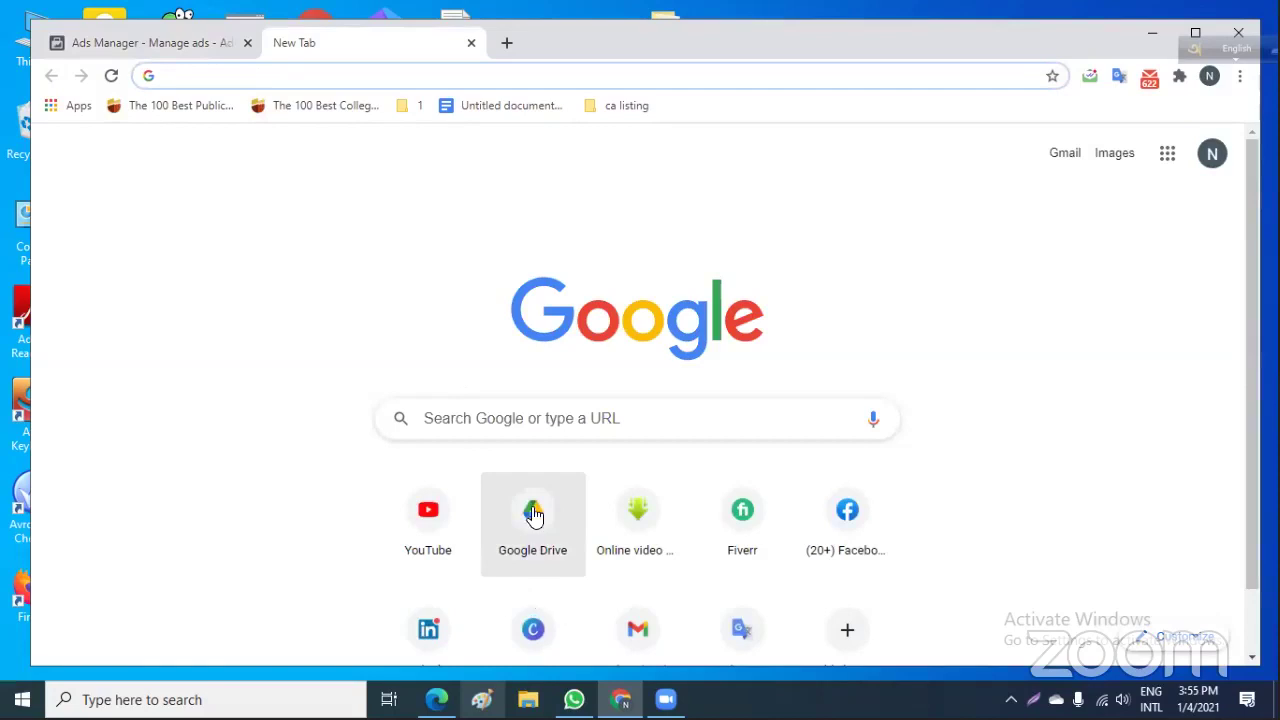
click(162, 45)
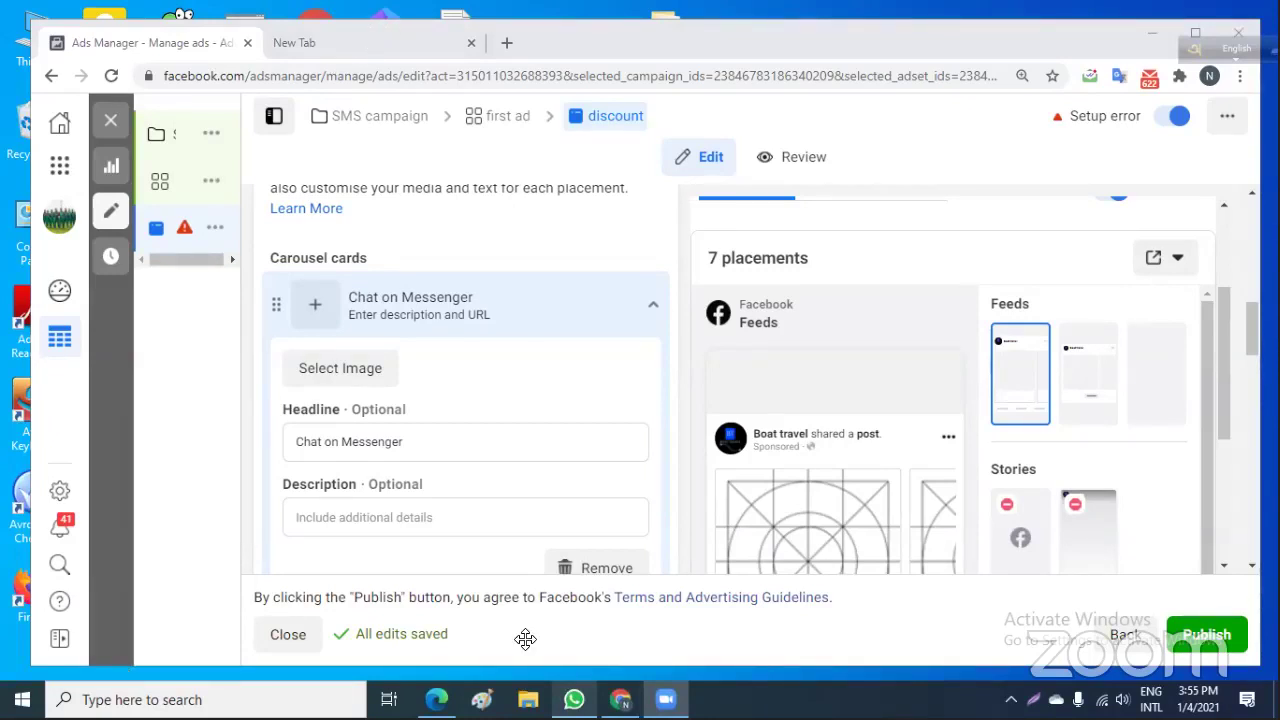
key(ctrl+Tab)
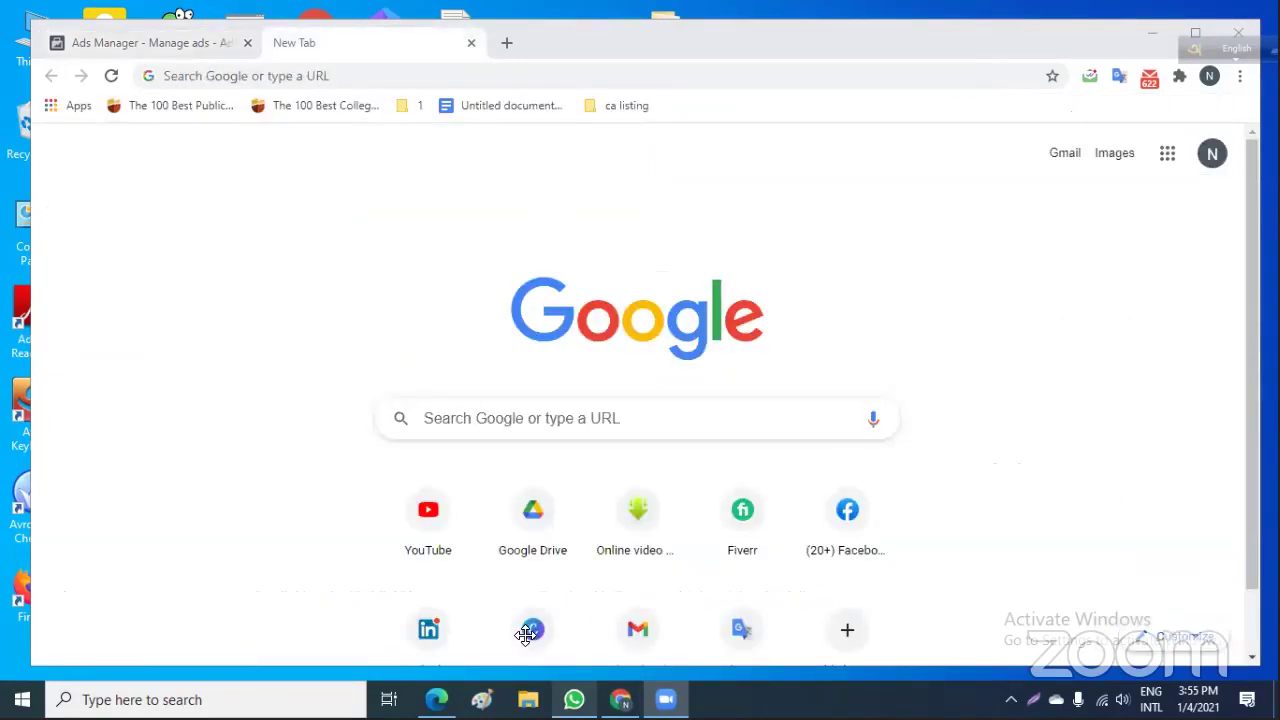
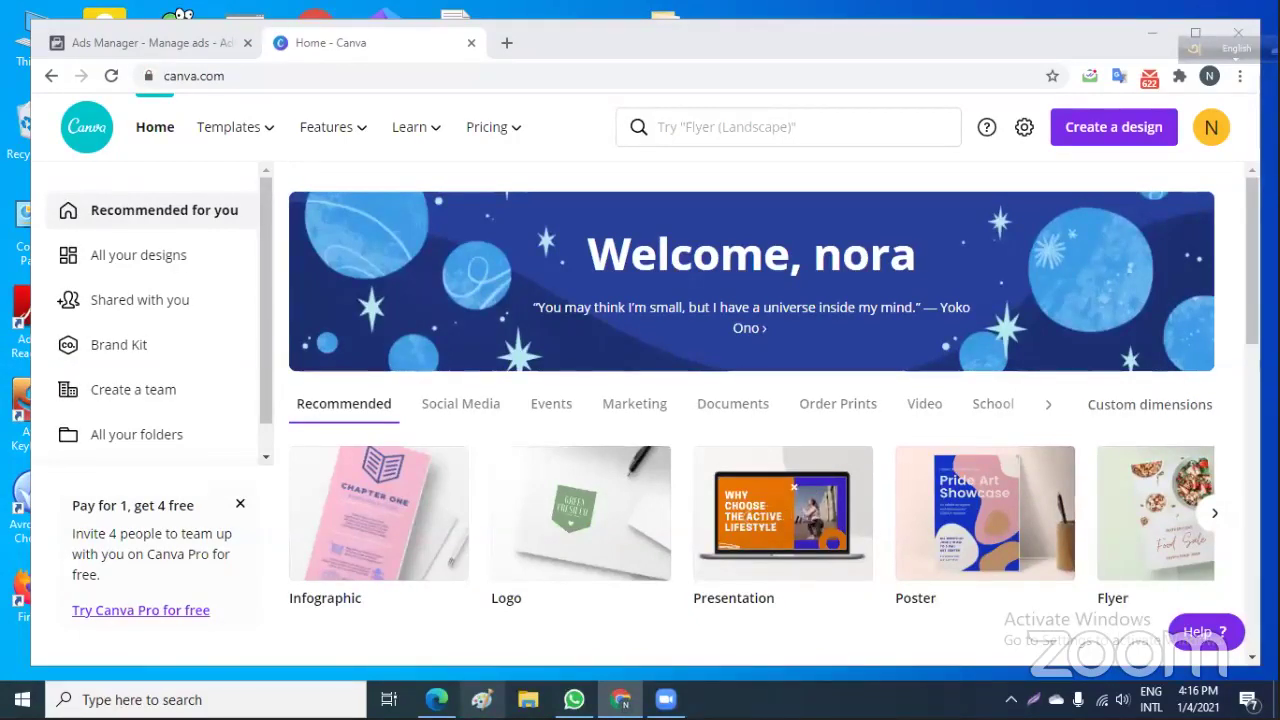
Create a new Canva design with custom dimensions of 500 × 500 px.
click(1082, 110)
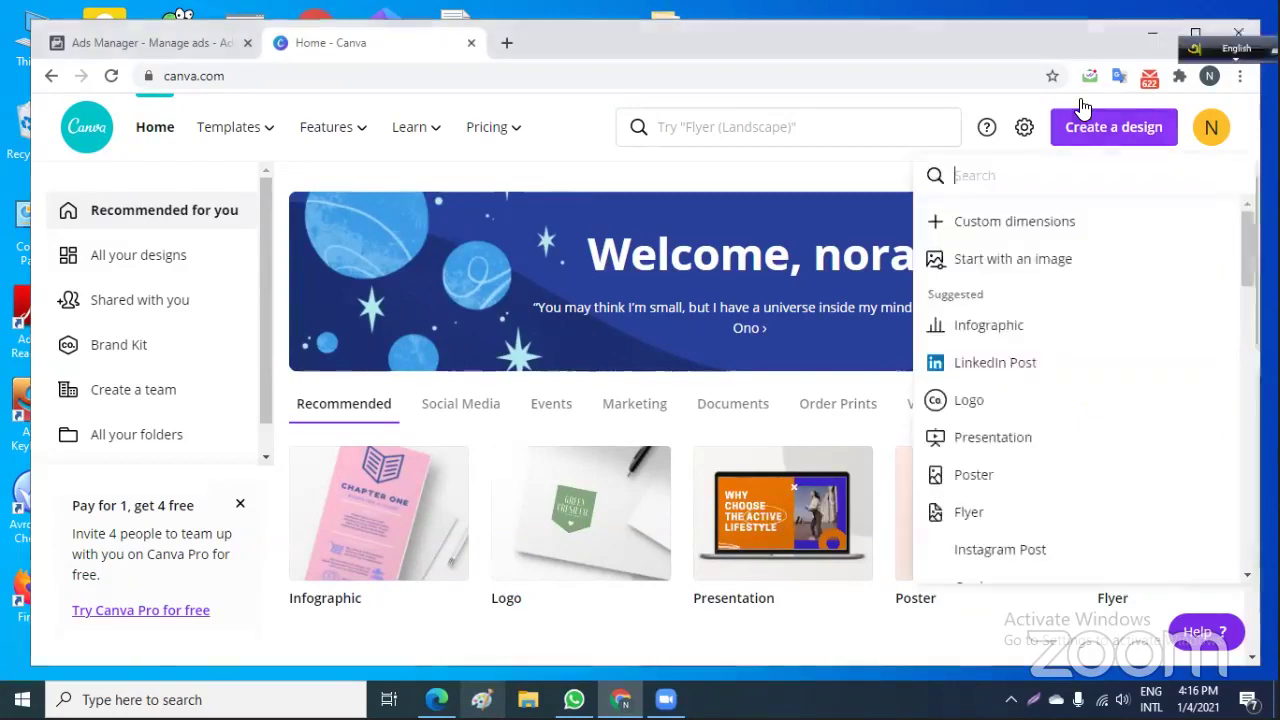
click(1016, 222)
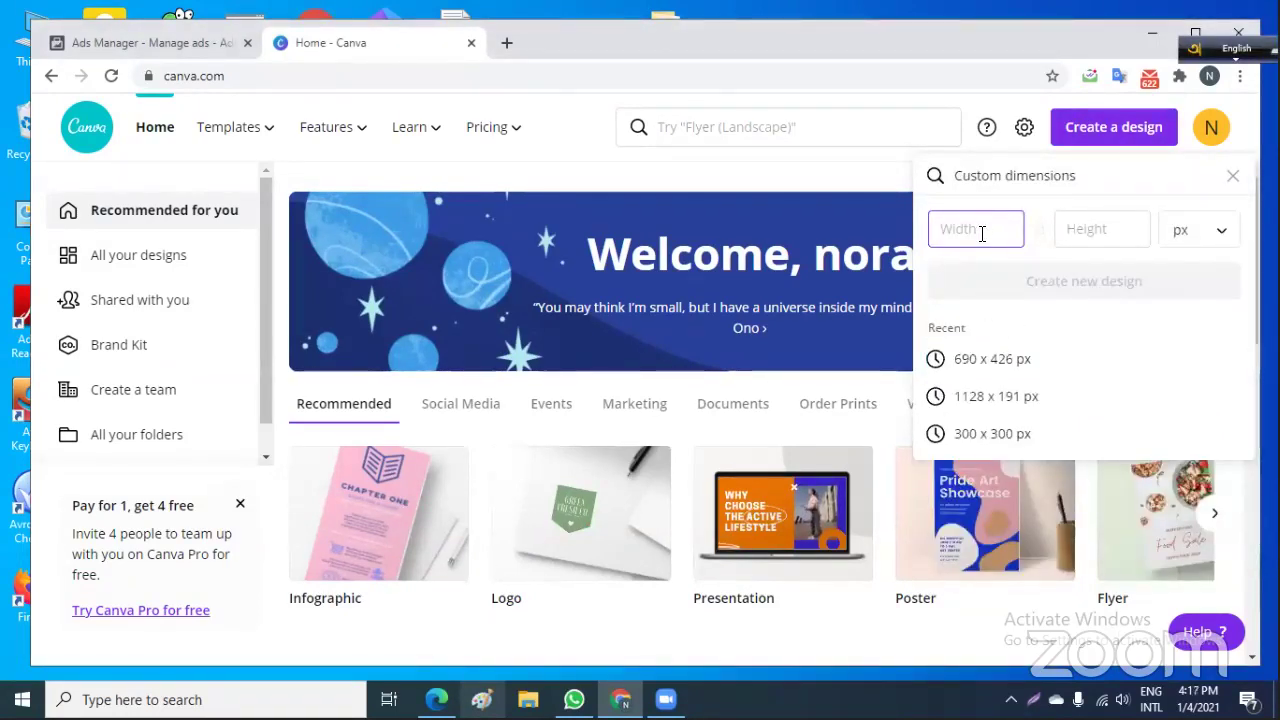
text(5)
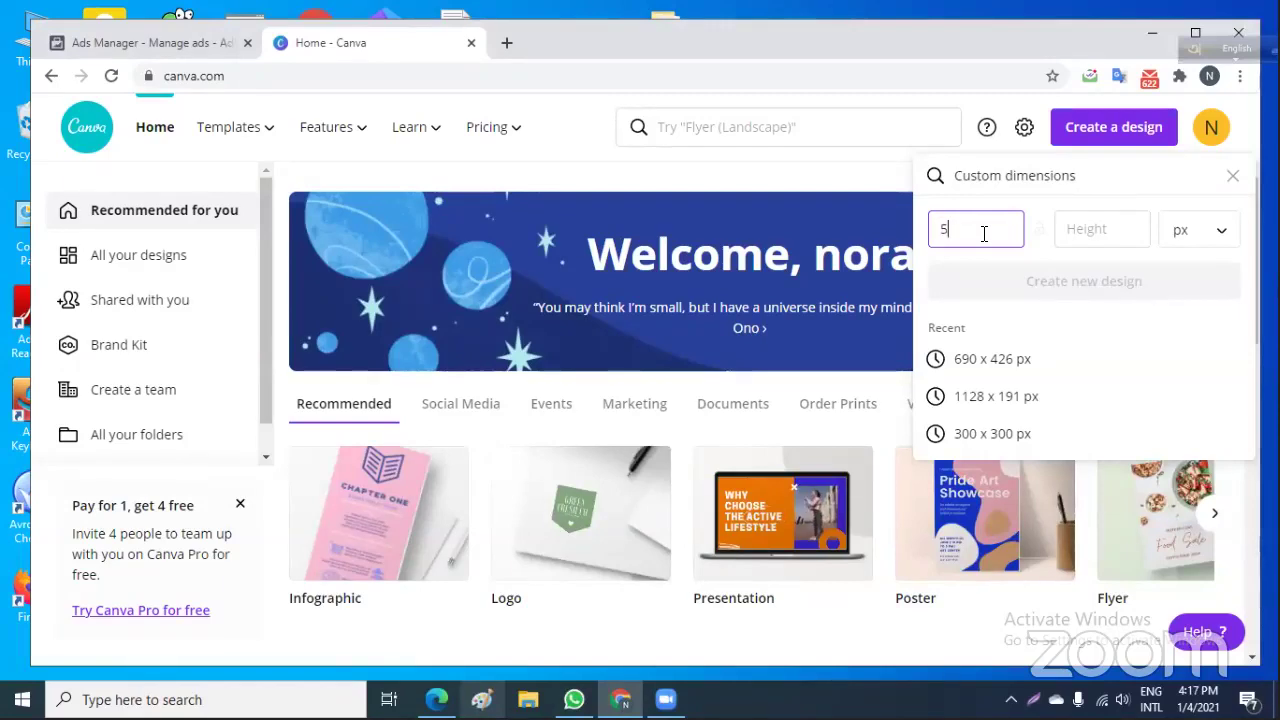
text(00)
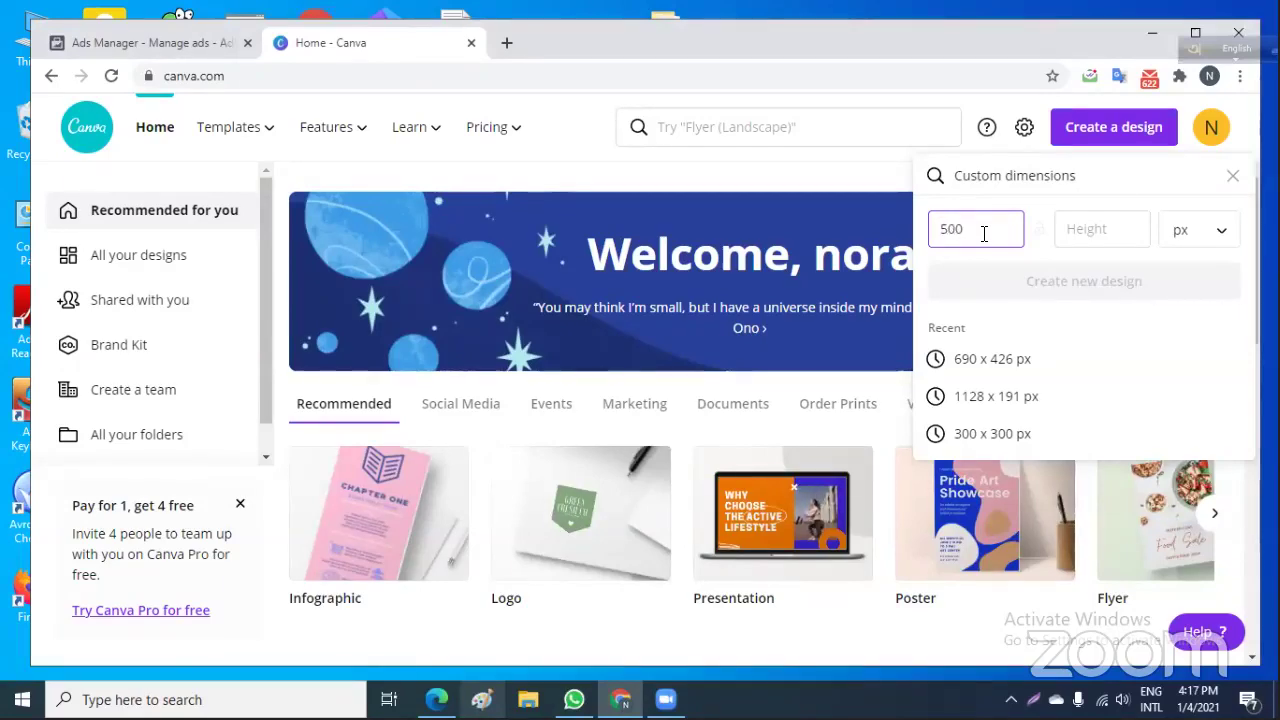
click(1109, 231)
text(500)
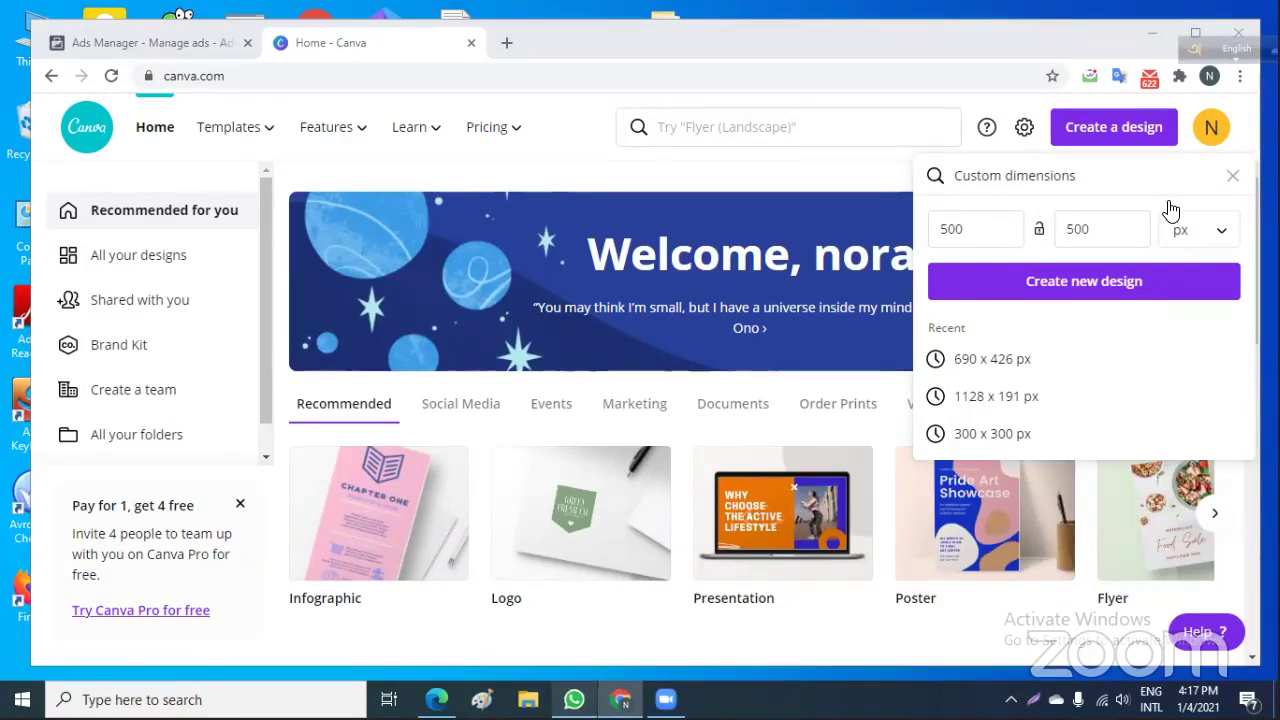
click(1108, 284)
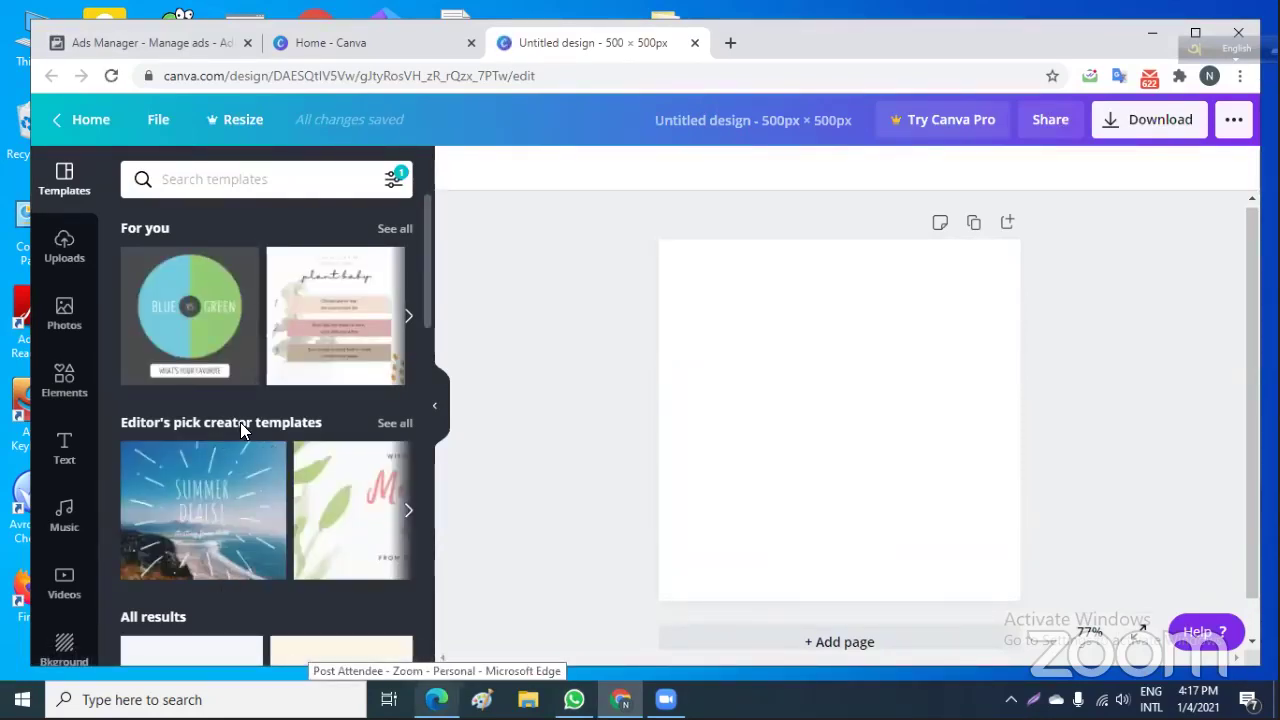
Fill the blank page's background with light blue from the default colours.
click(848, 428)
click(457, 168)
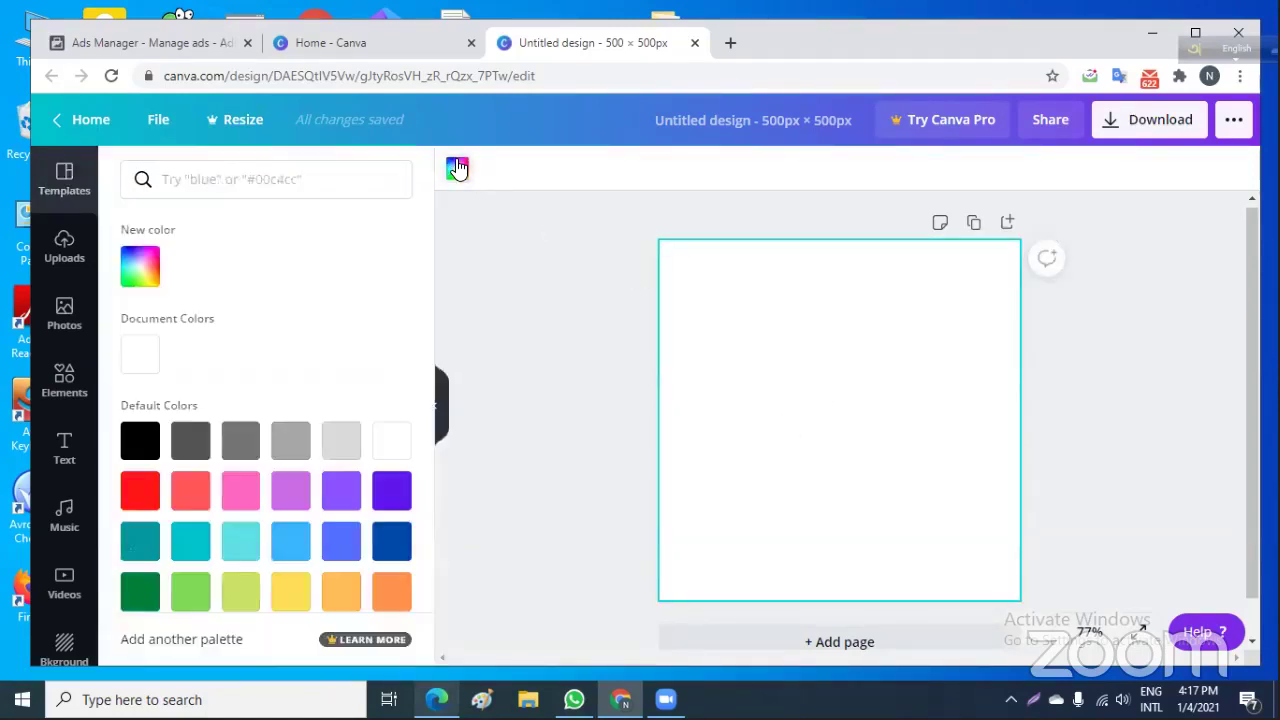
click(291, 555)
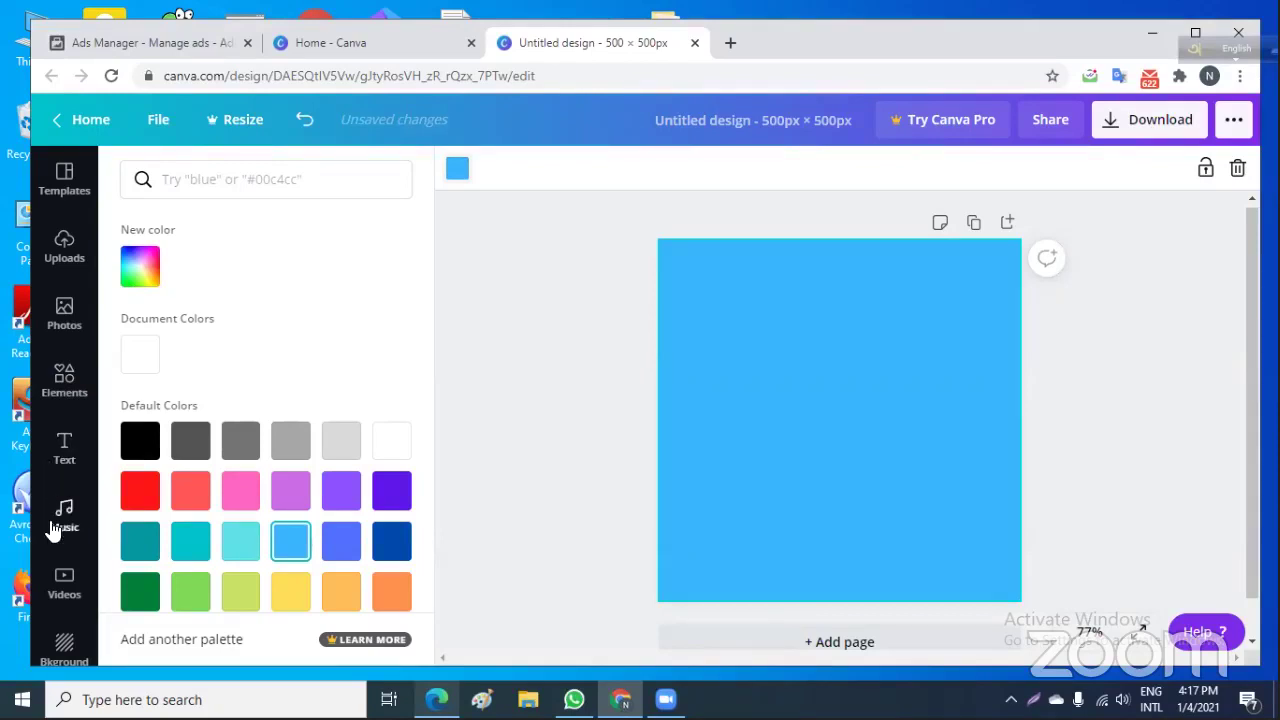
Add the trending photo of the berry and pecan pie to the blue page.
click(67, 450)
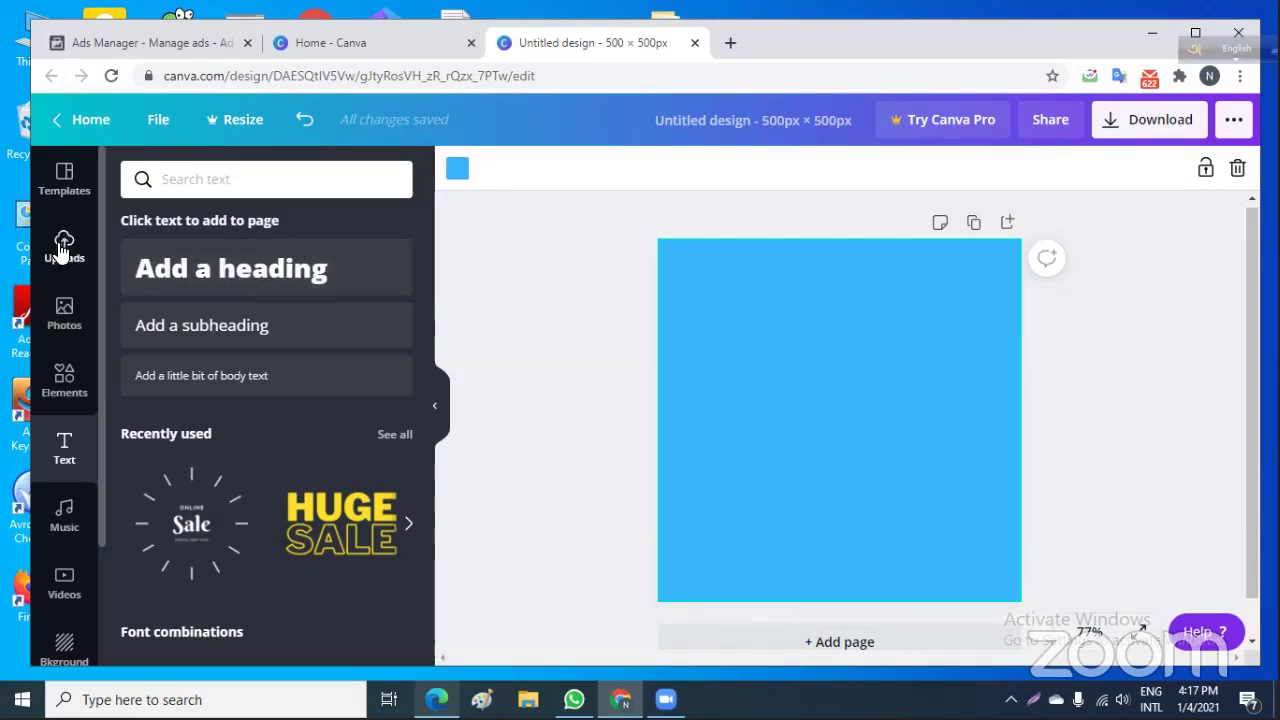
click(66, 314)
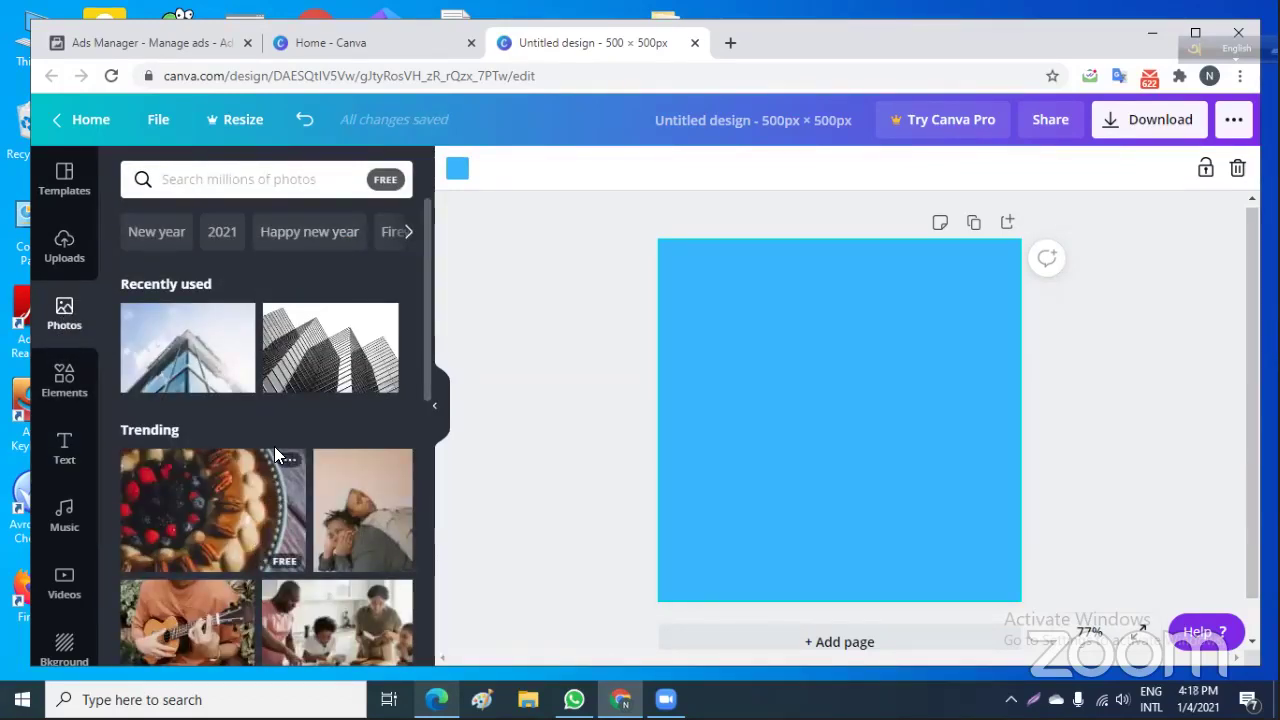
click(171, 514)
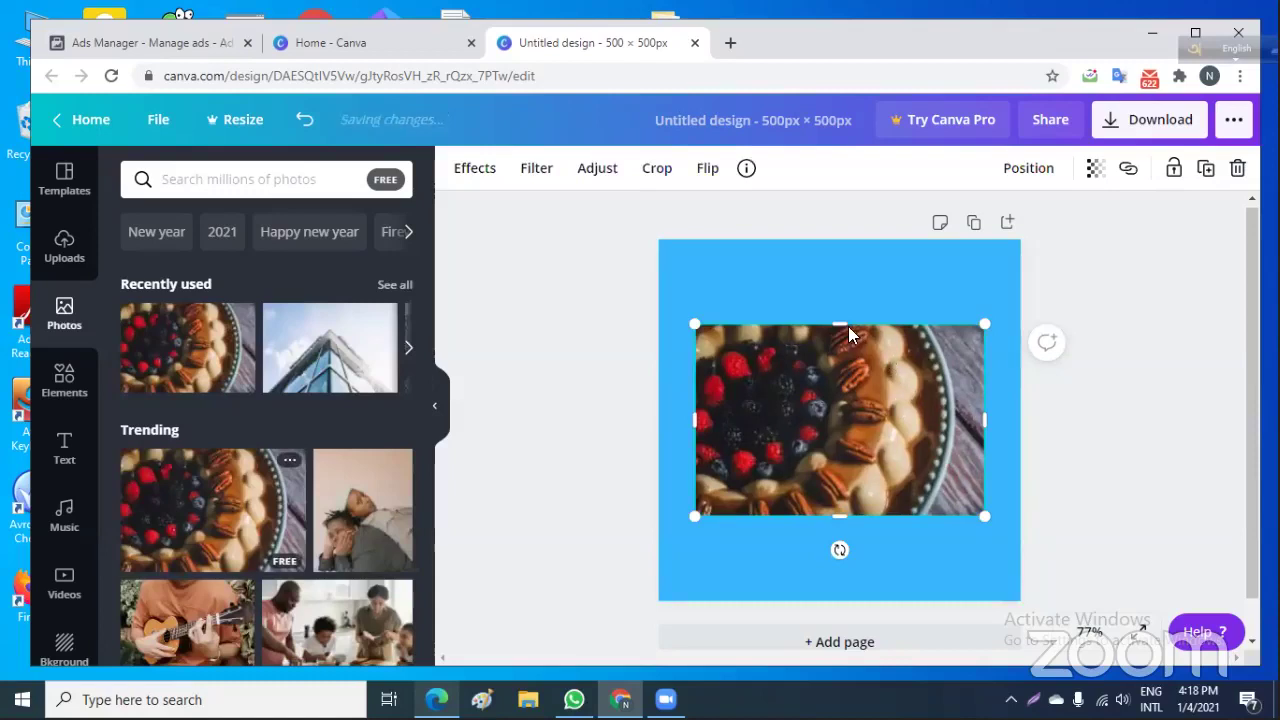
click(608, 402)
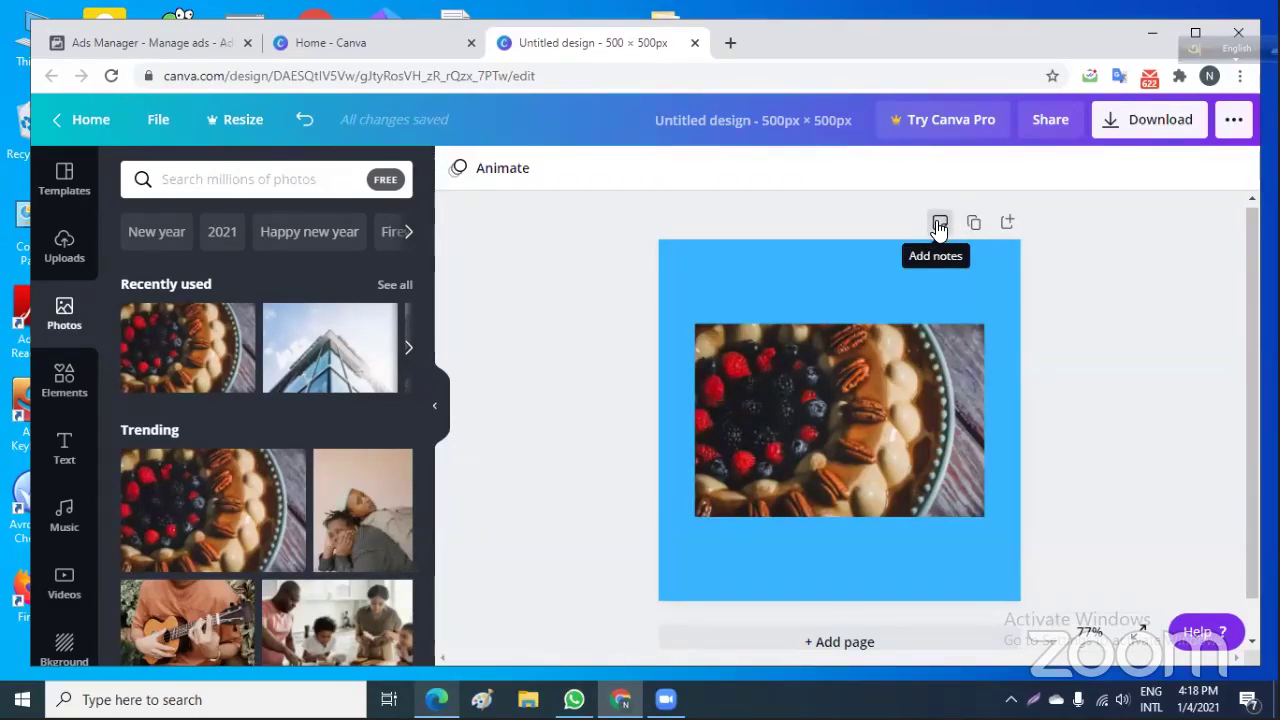
Download the pie design as a JPG file and dismiss the referral offer.
click(1150, 121)
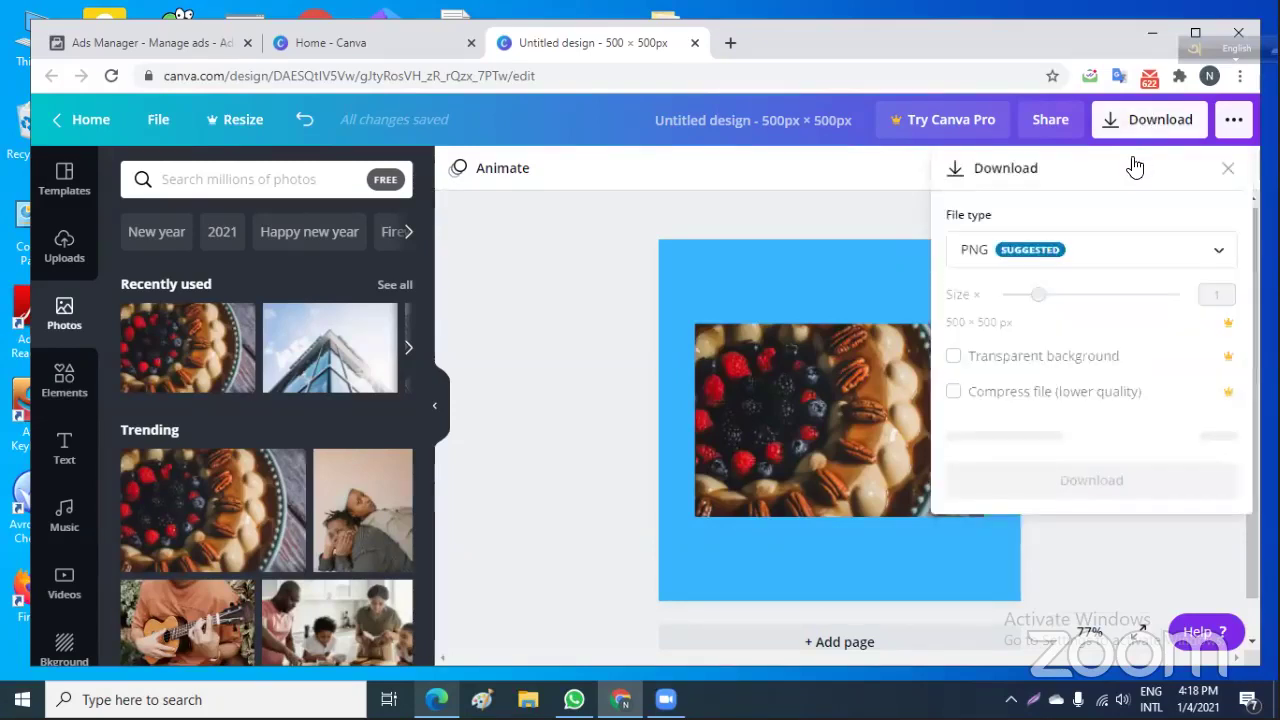
click(1206, 249)
click(1012, 314)
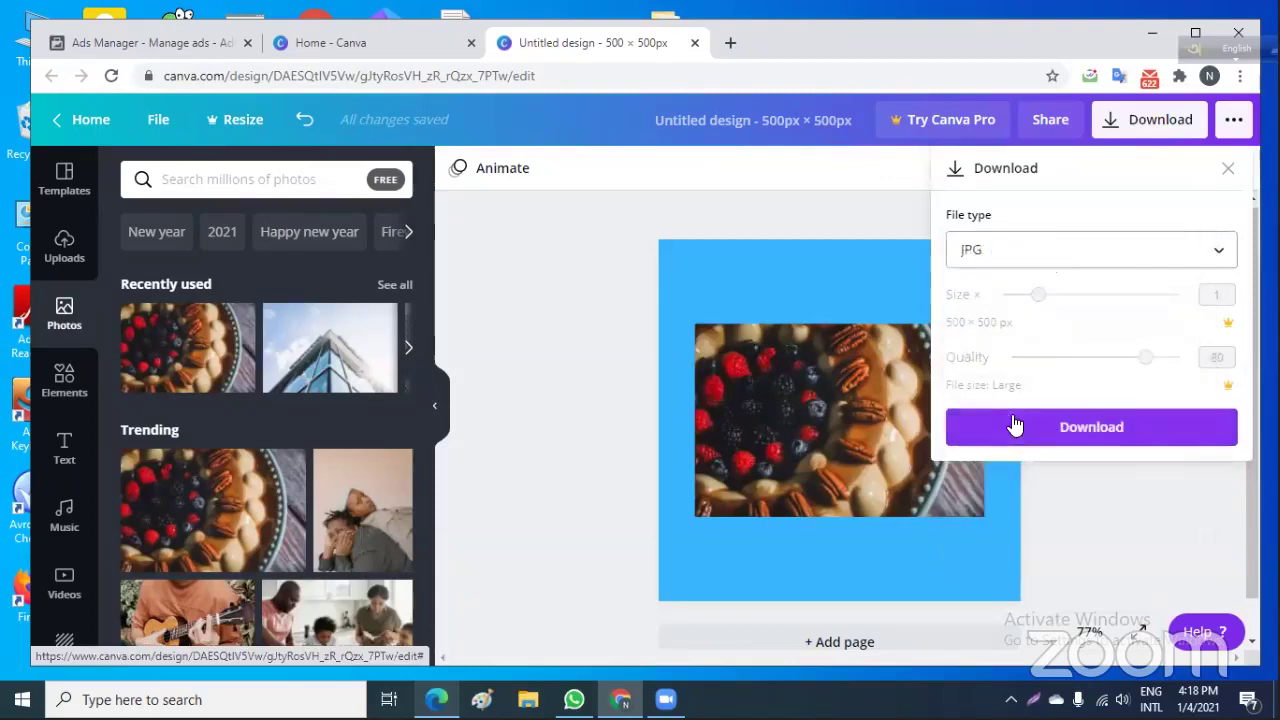
click(1015, 427)
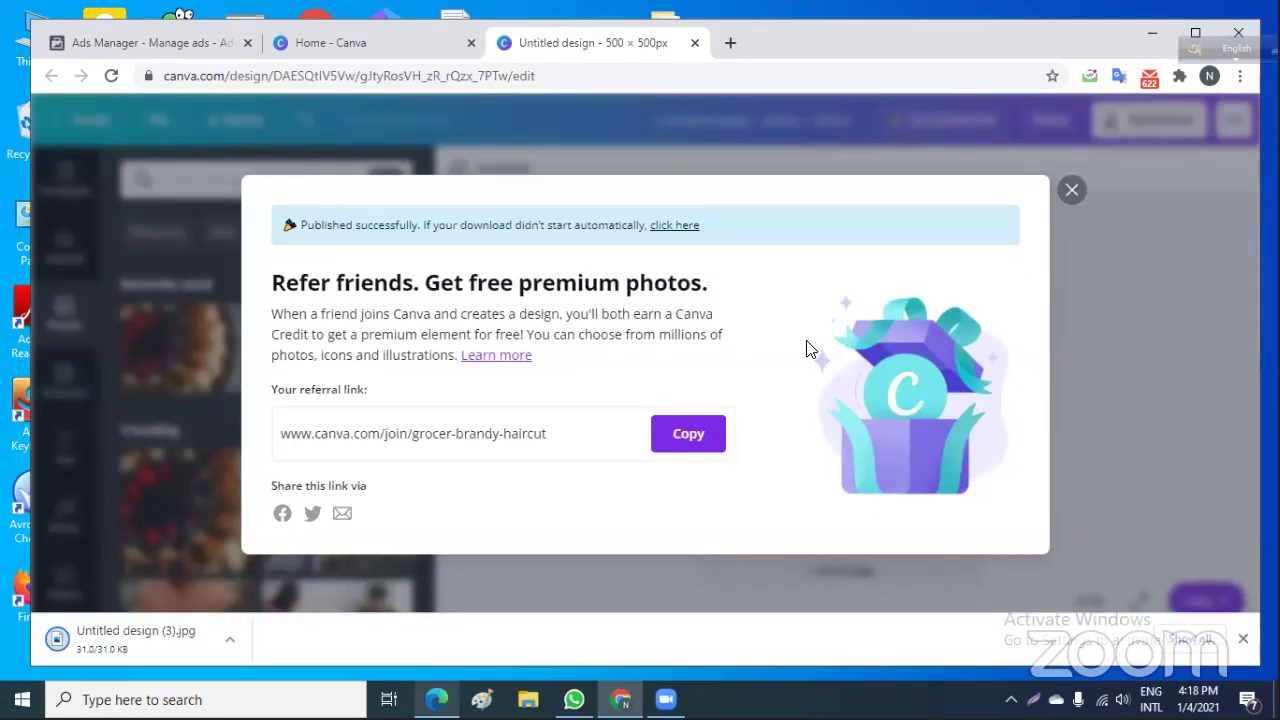
click(1069, 193)
Add the trending photo of the person playing a ukulele on top of the pie photo.
scroll(312, 390, down, 4)
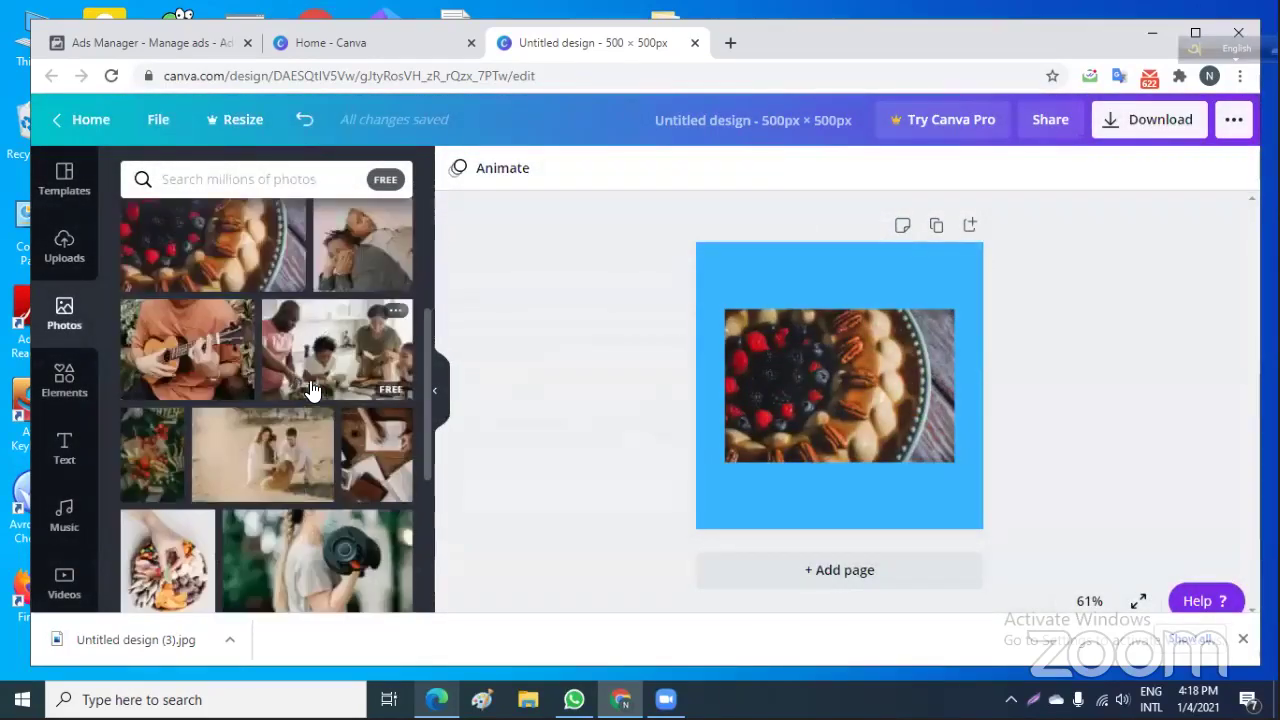
scroll(314, 391, down, 1)
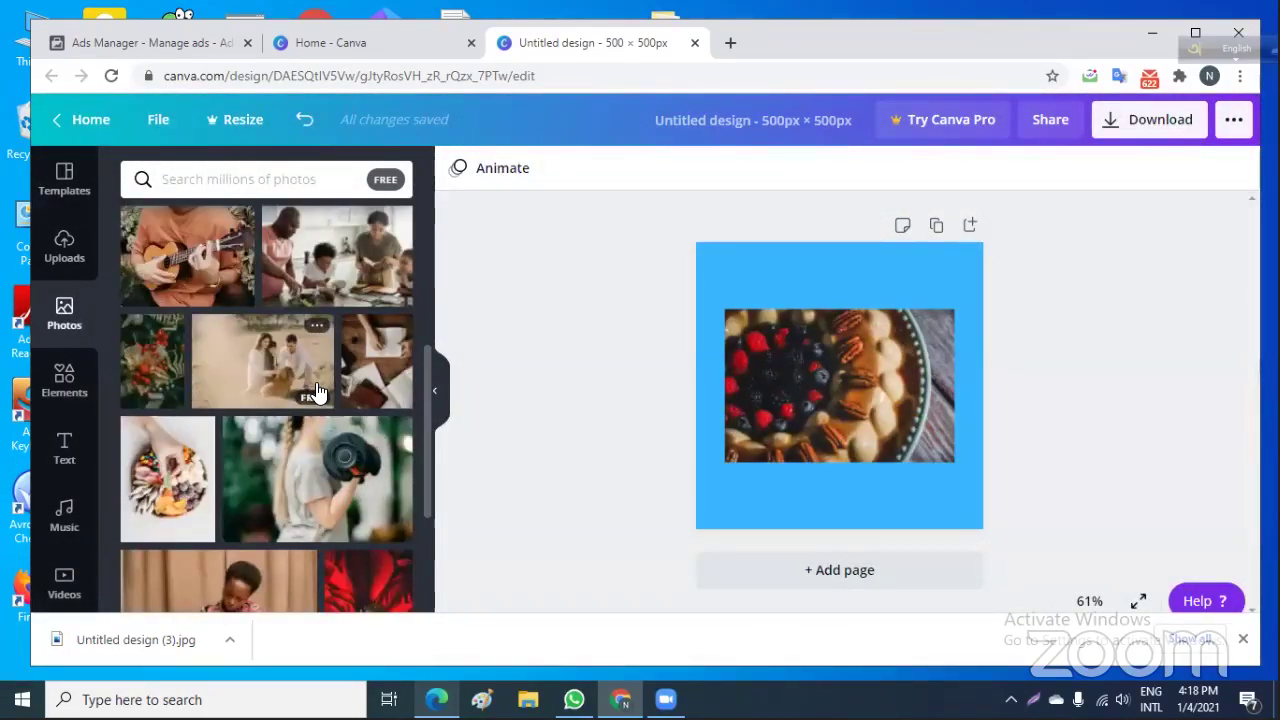
scroll(316, 390, up, 1)
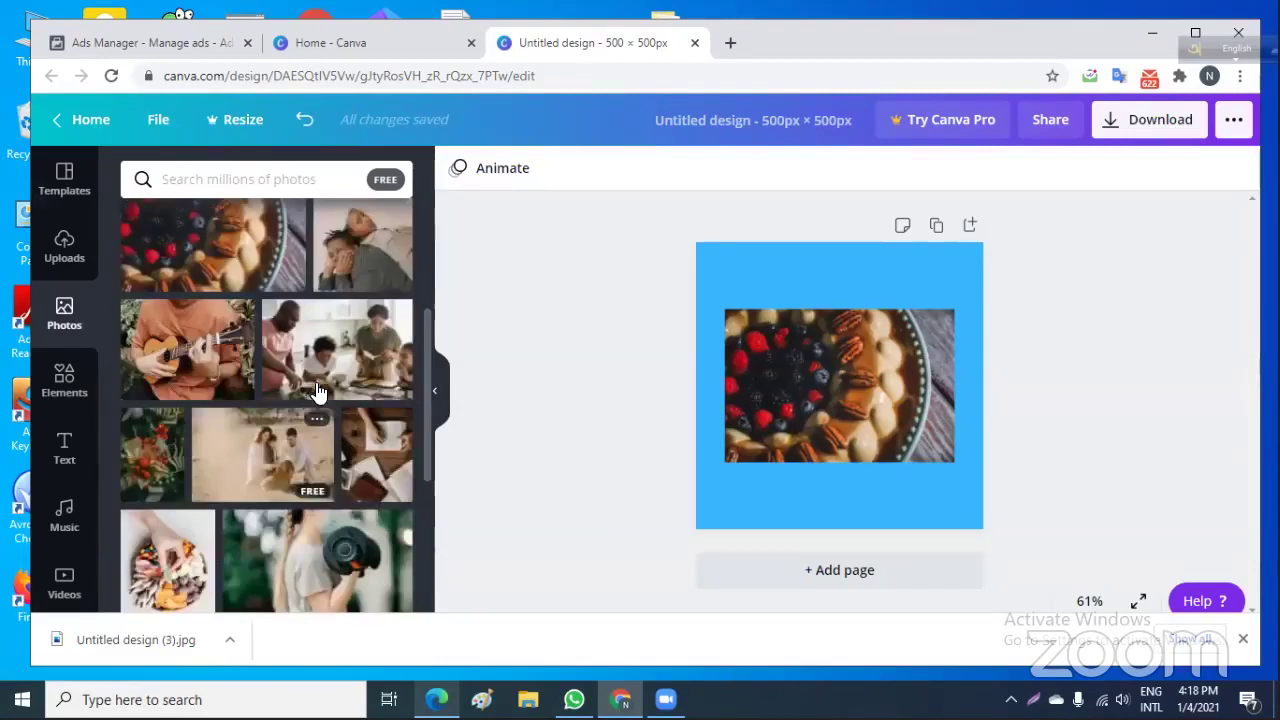
click(182, 370)
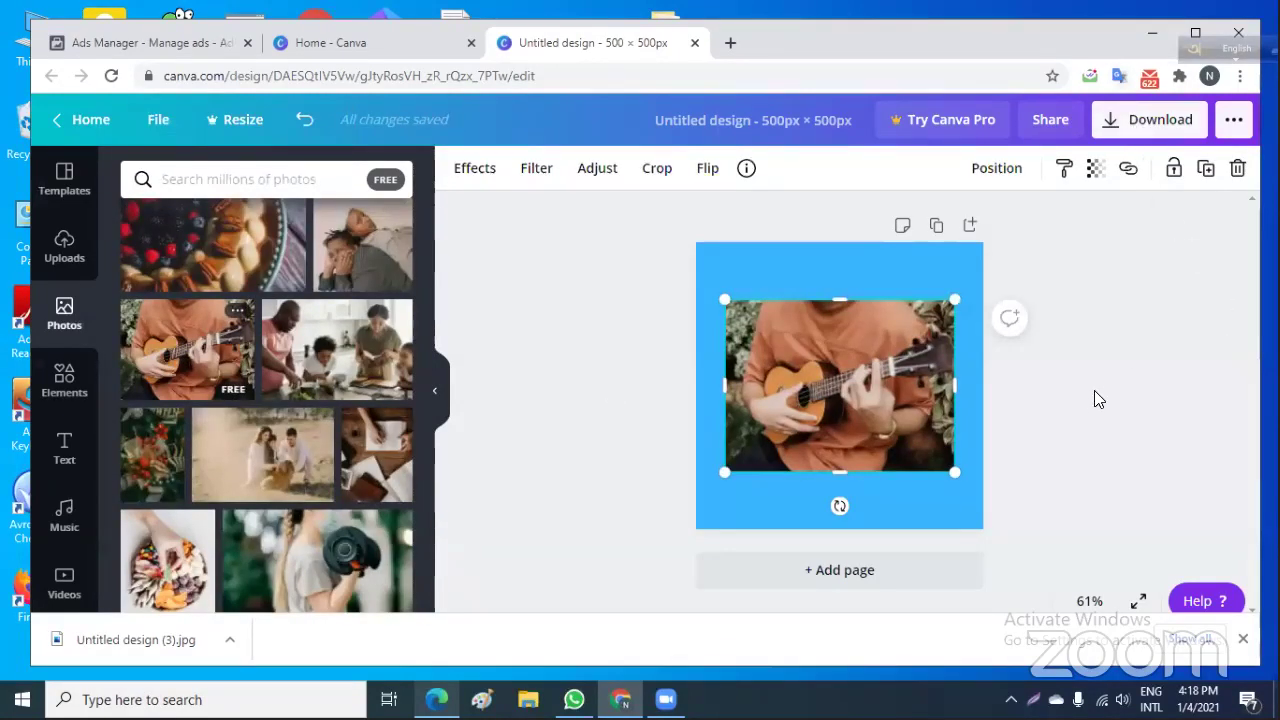
click(1108, 289)
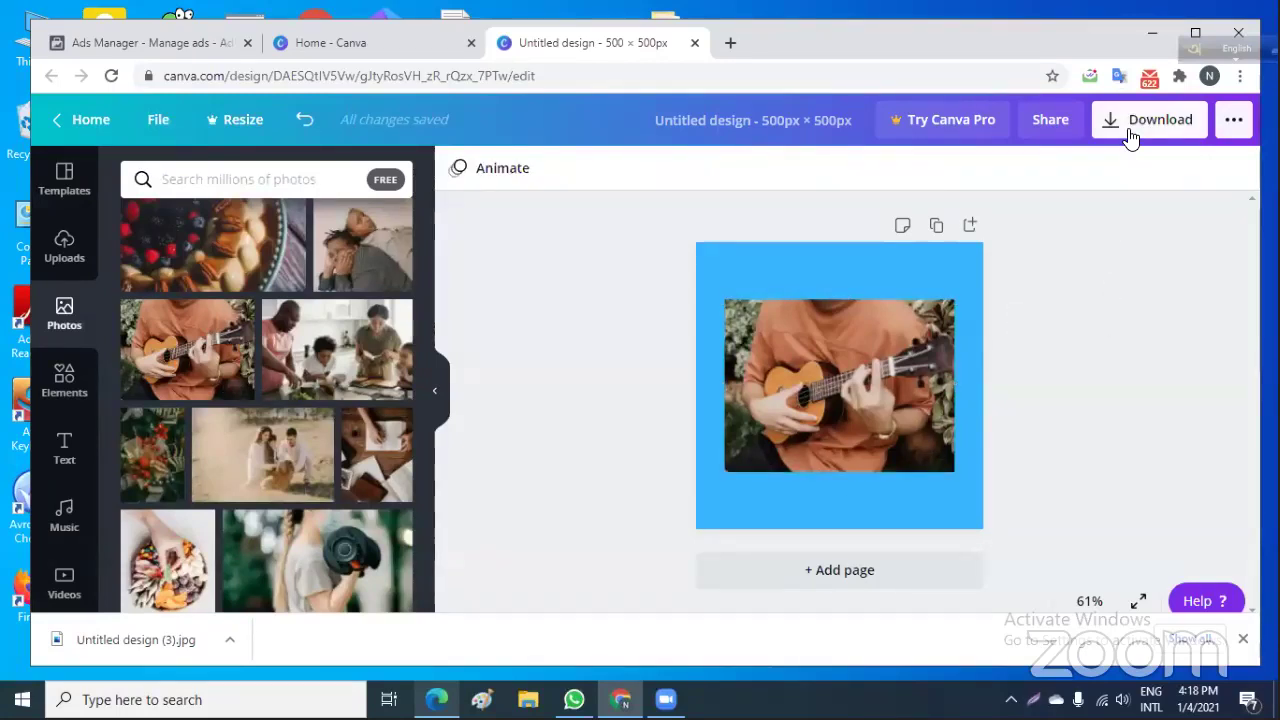
Download the ukulele design as a JPG file and dismiss the post-scheduling offer.
click(1130, 124)
click(1143, 255)
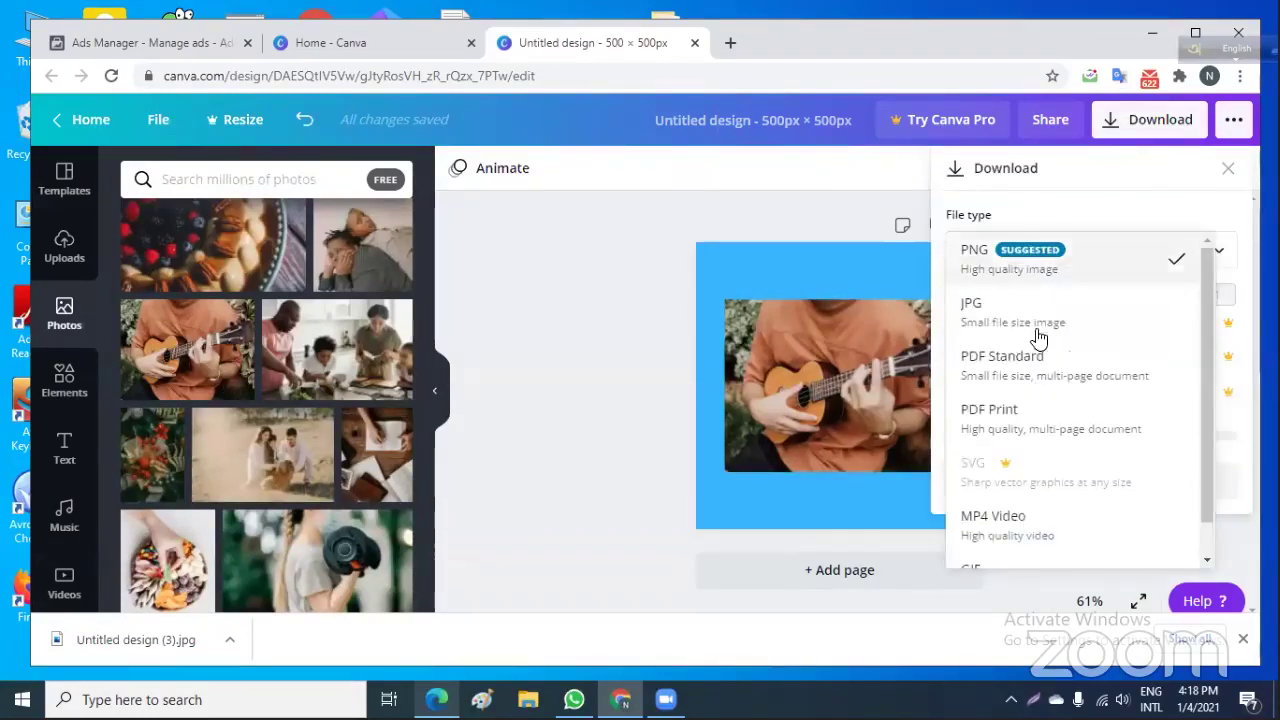
click(1017, 331)
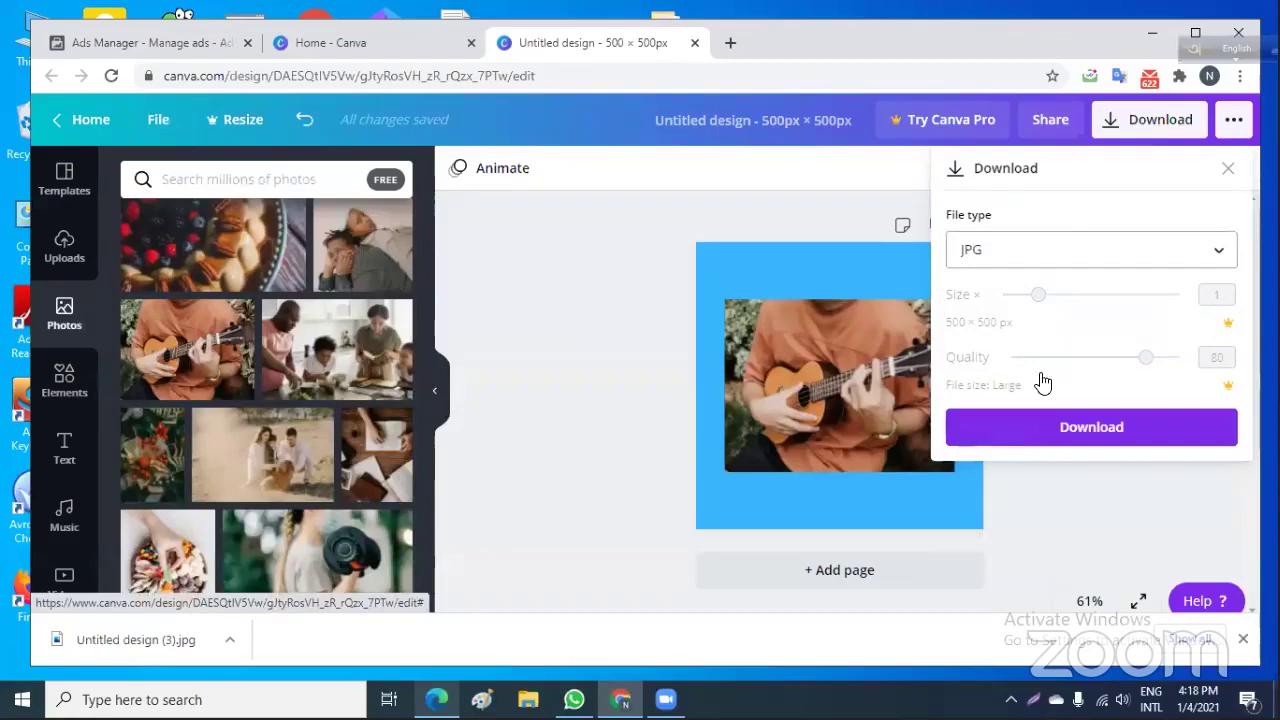
click(1053, 438)
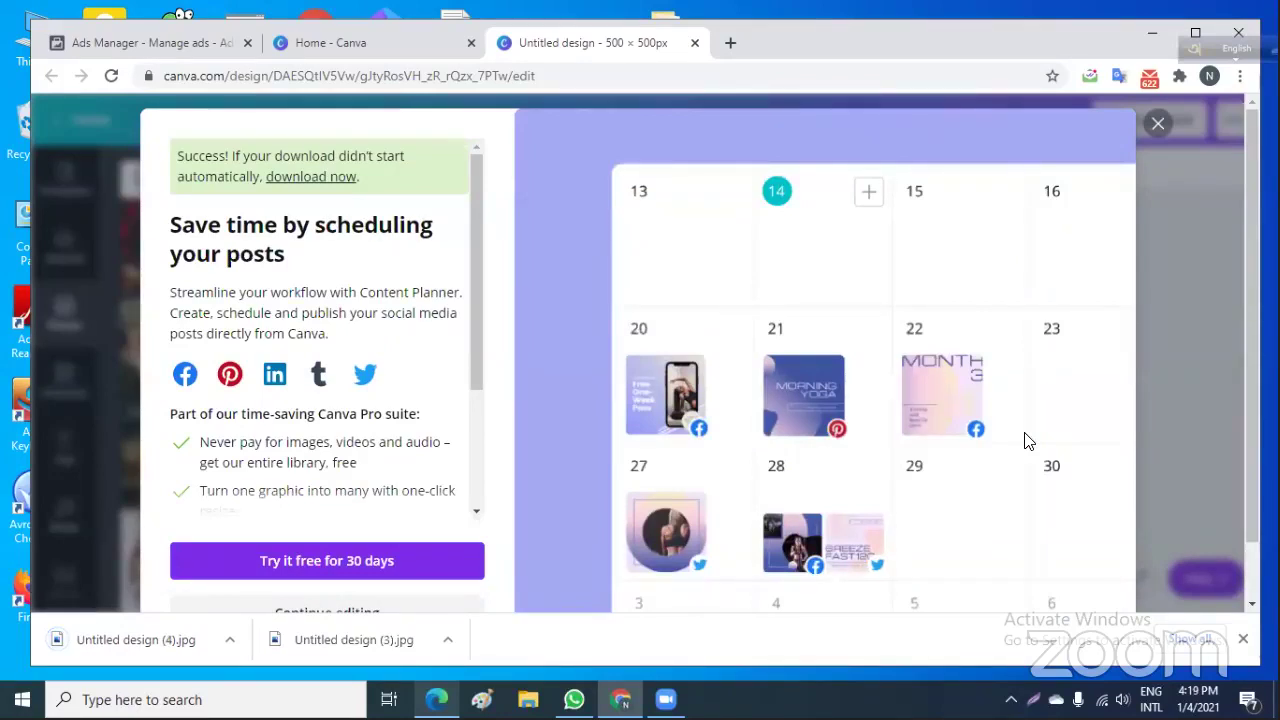
click(1157, 125)
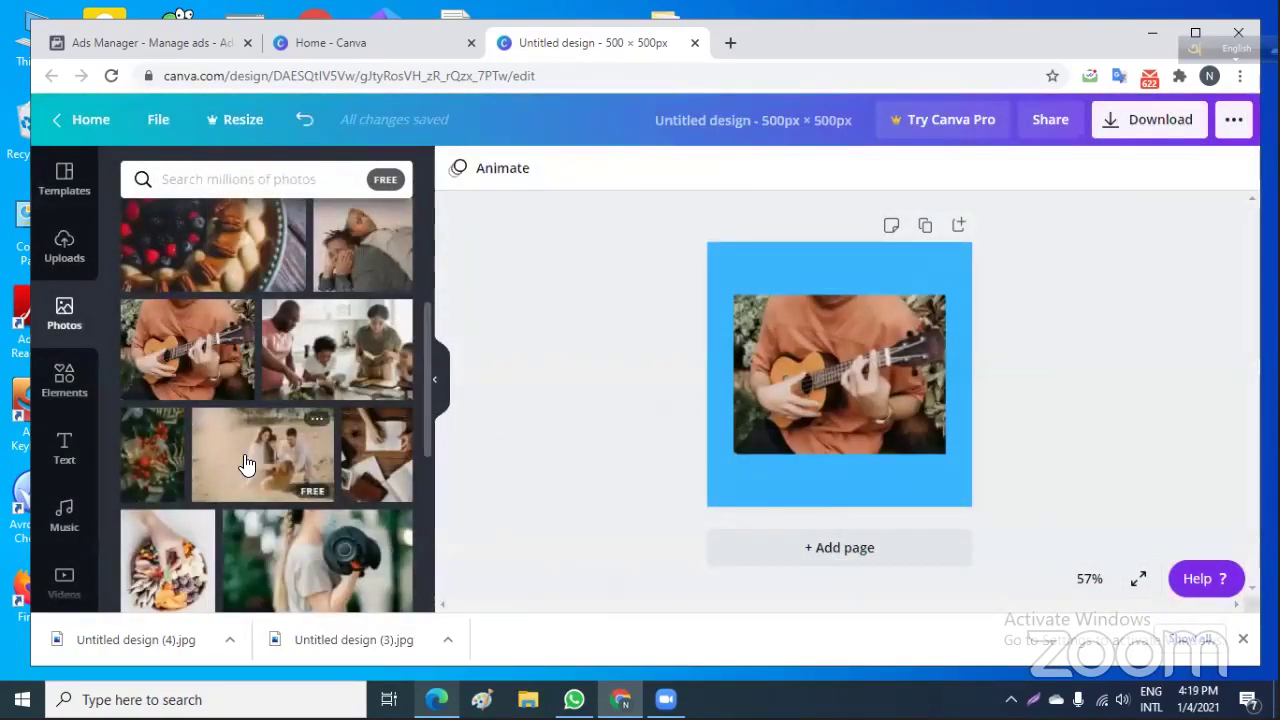
scroll(247, 465, down, 2)
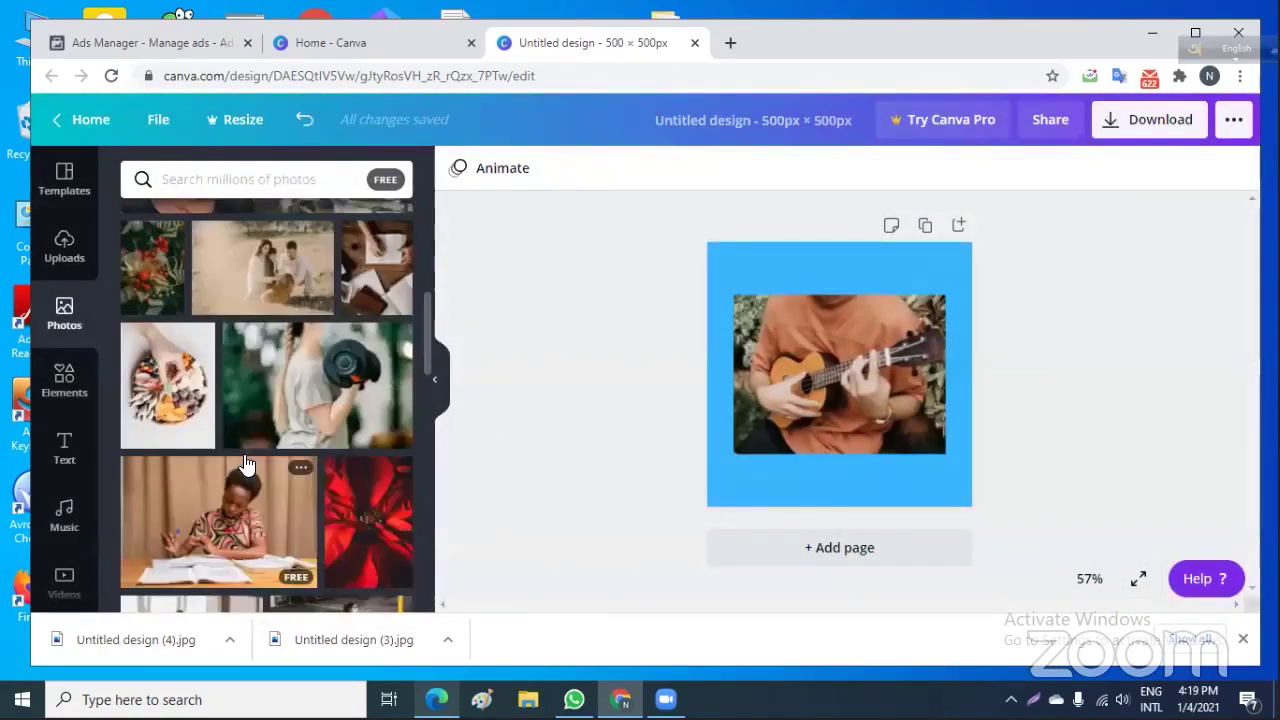
click(172, 396)
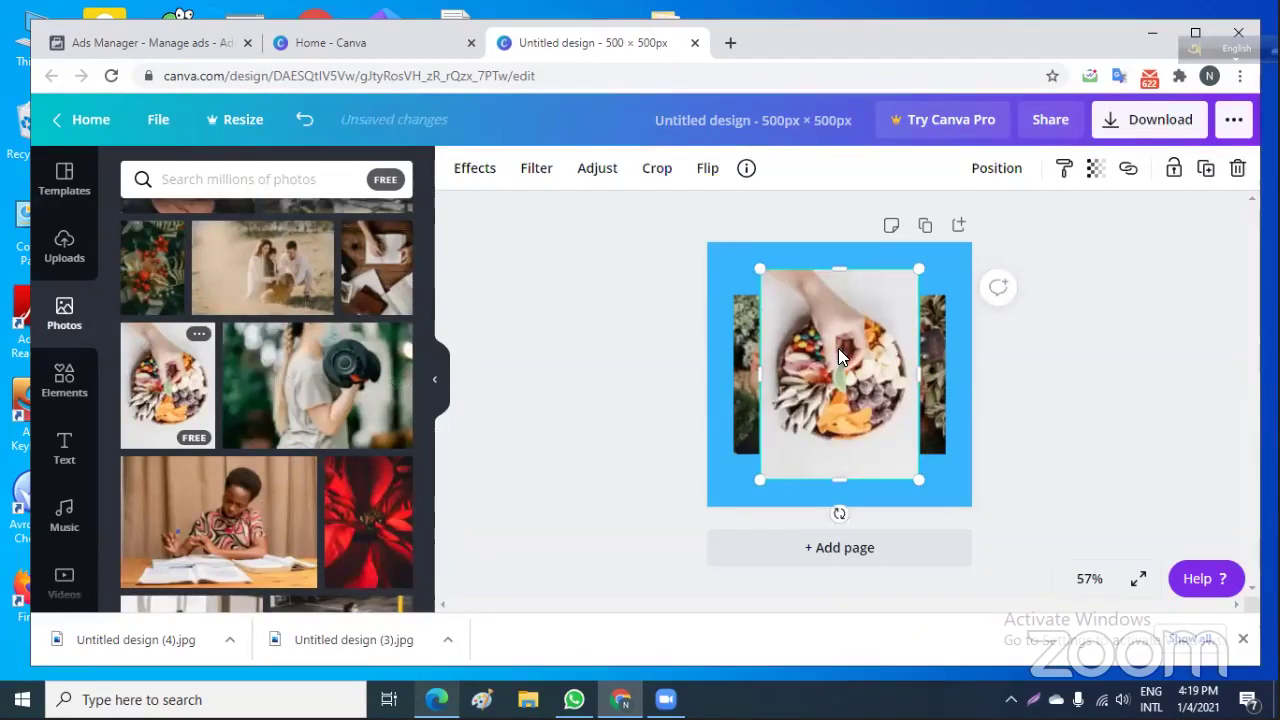
key(Delete)
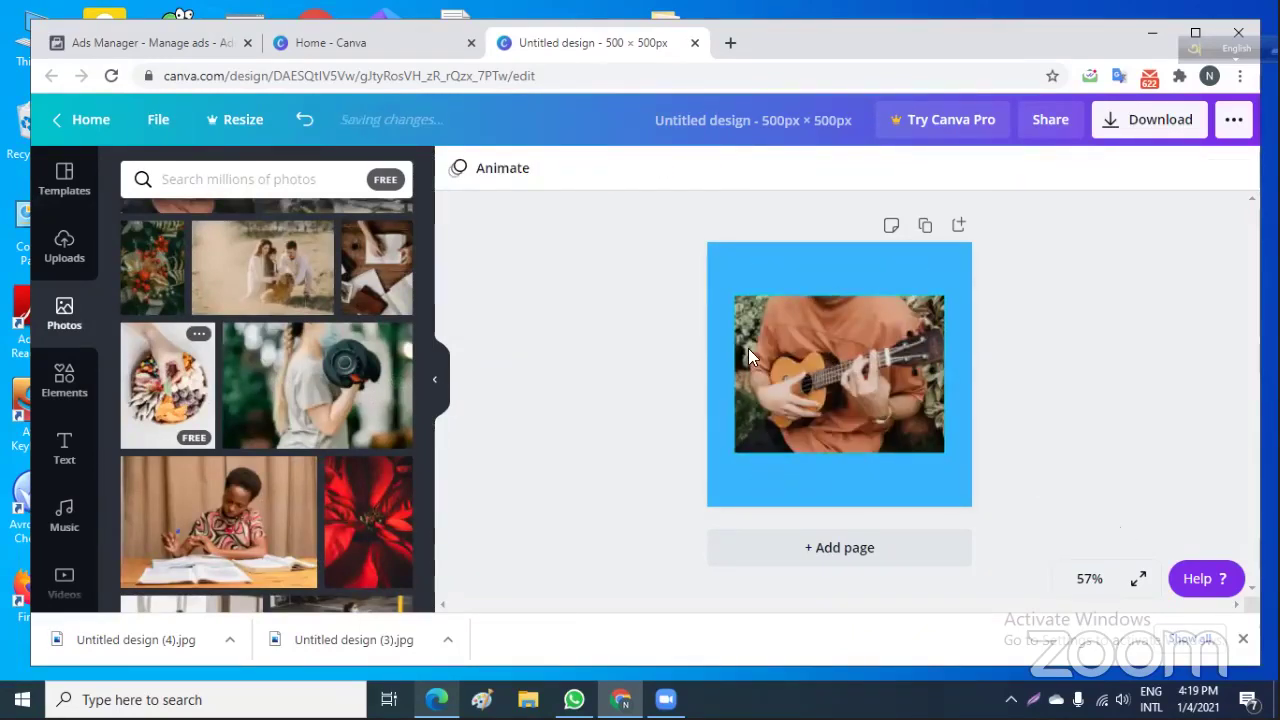
Delete the ukulele photo and the pie photo beneath it from the blue page.
click(820, 380)
key(ctrl+z)
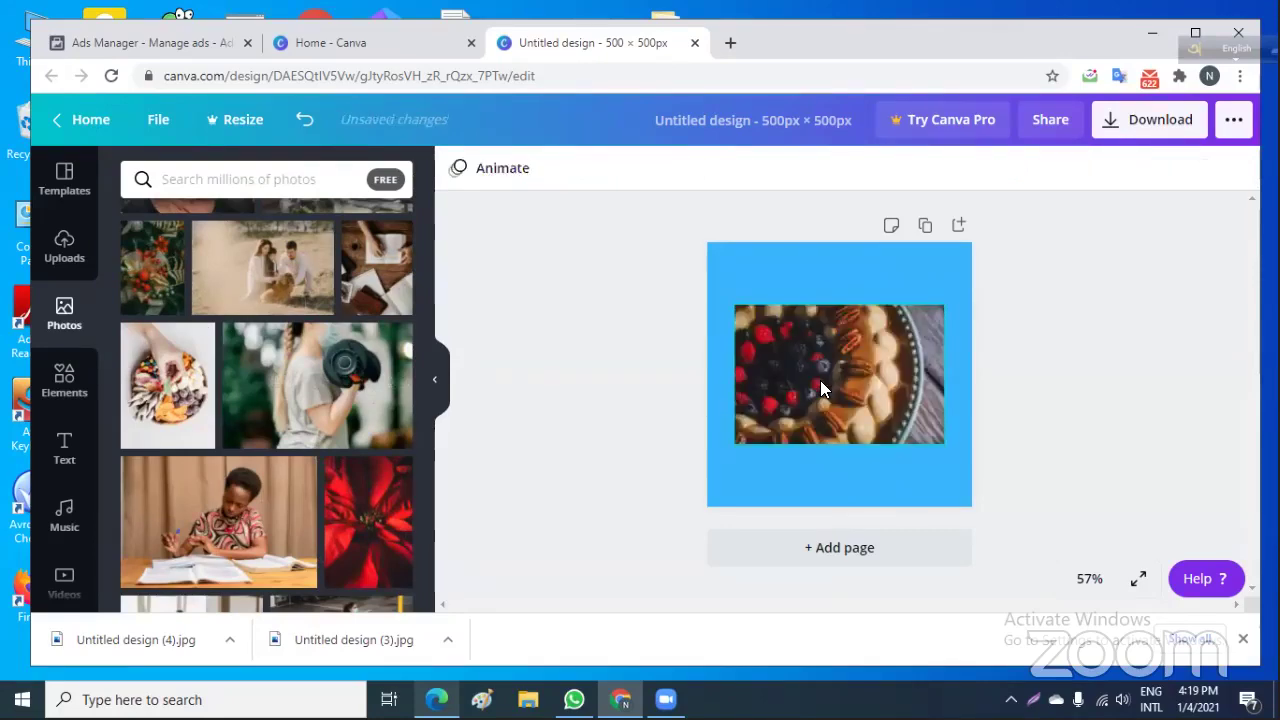
click(859, 381)
key(Delete)
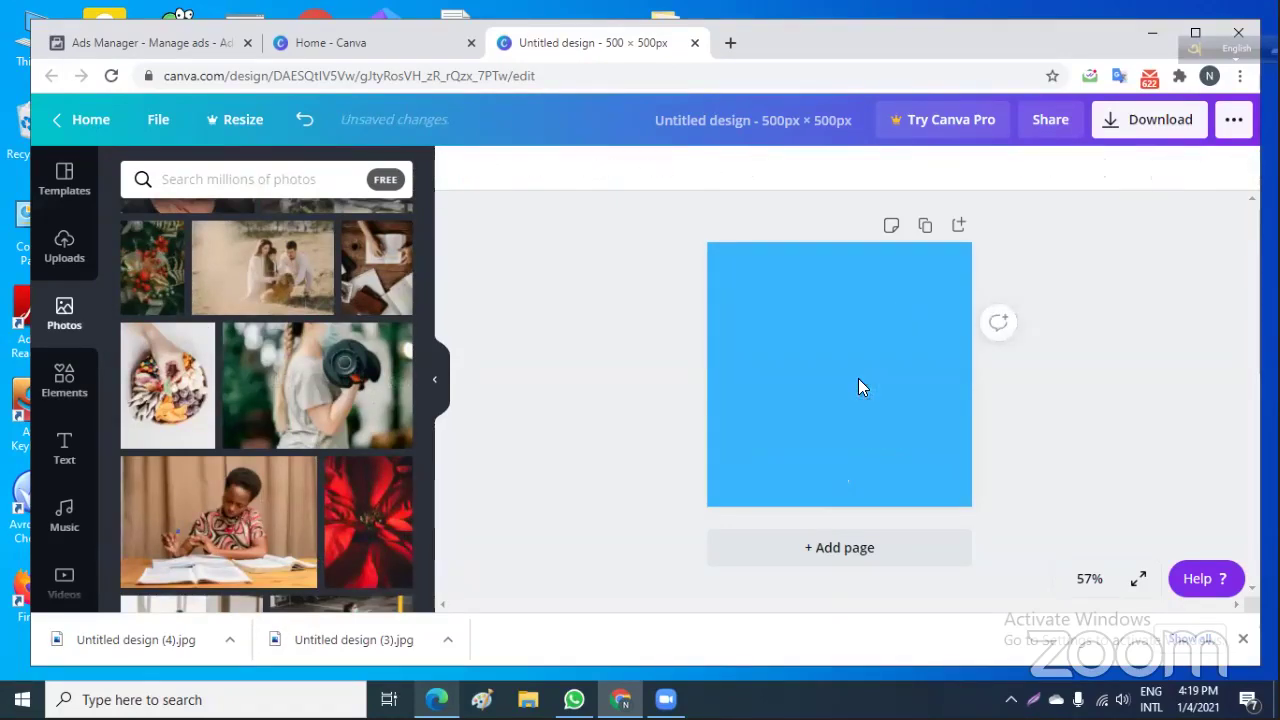
Add the photo of the food spread on a marble table to the blue page.
scroll(275, 410, down, 3)
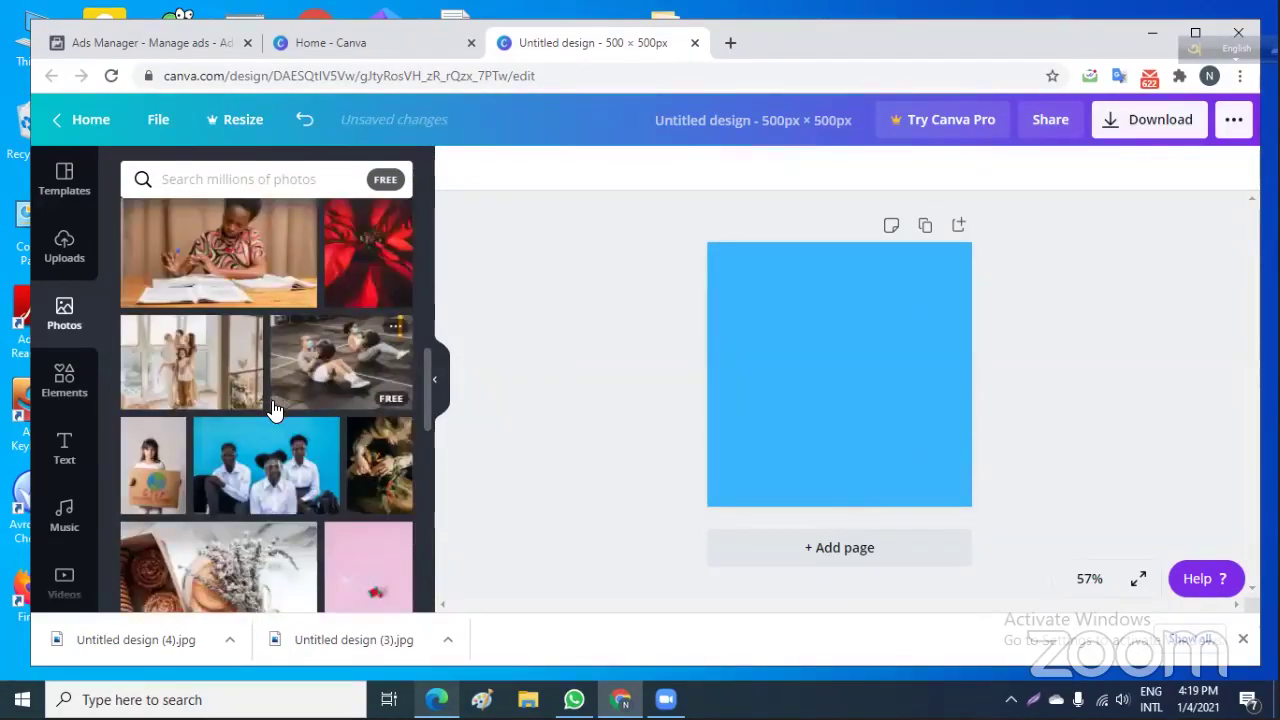
scroll(275, 410, down, 5)
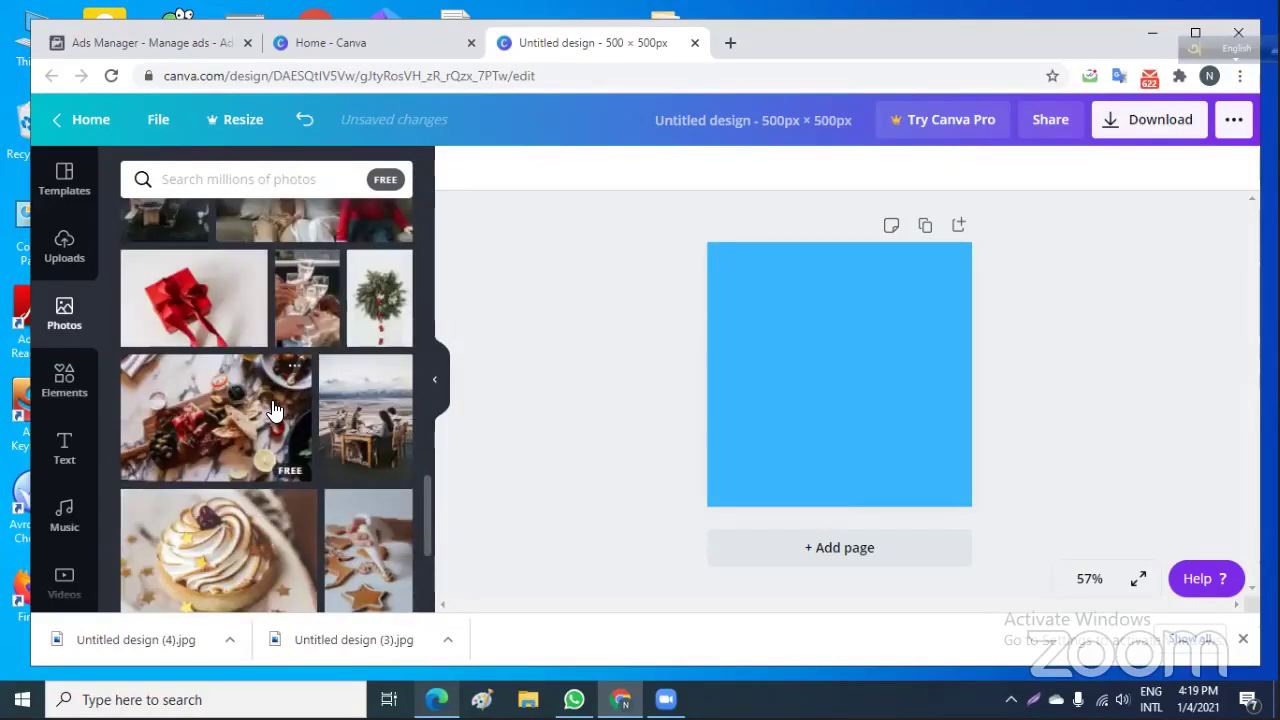
click(186, 452)
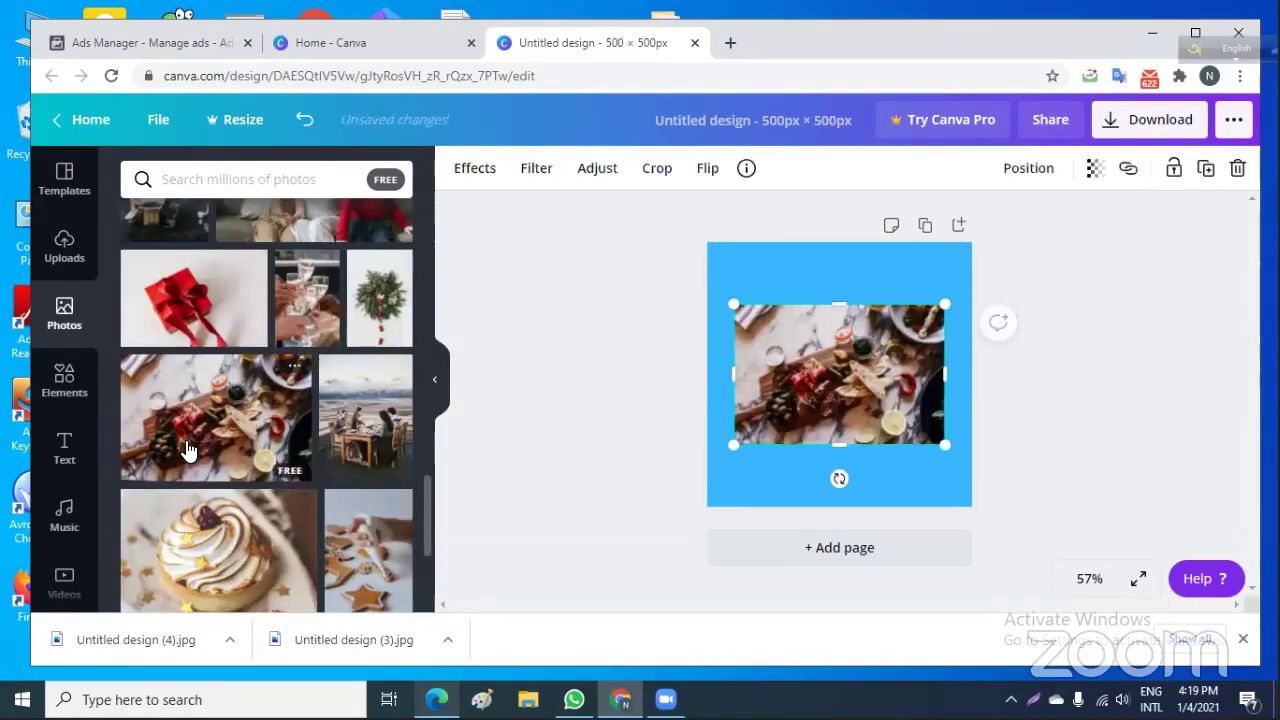
click(1054, 401)
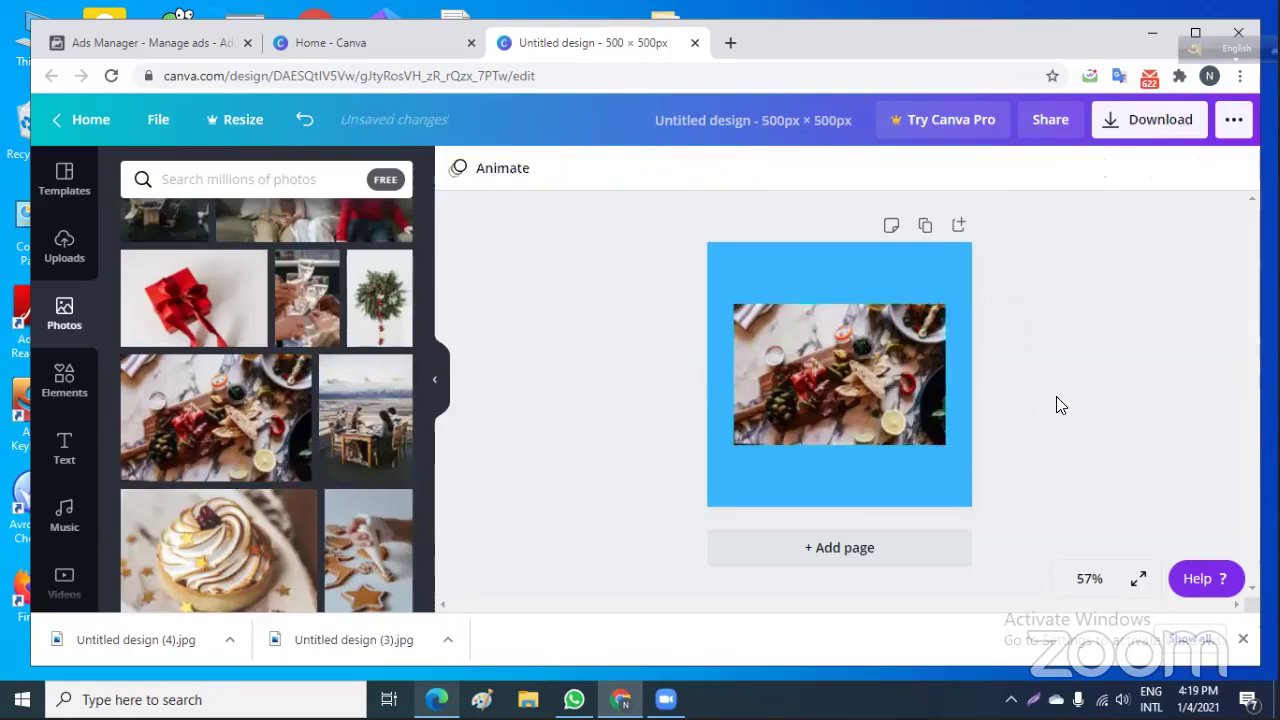
Download the food spread design as a JPG file.
click(1148, 128)
click(1106, 255)
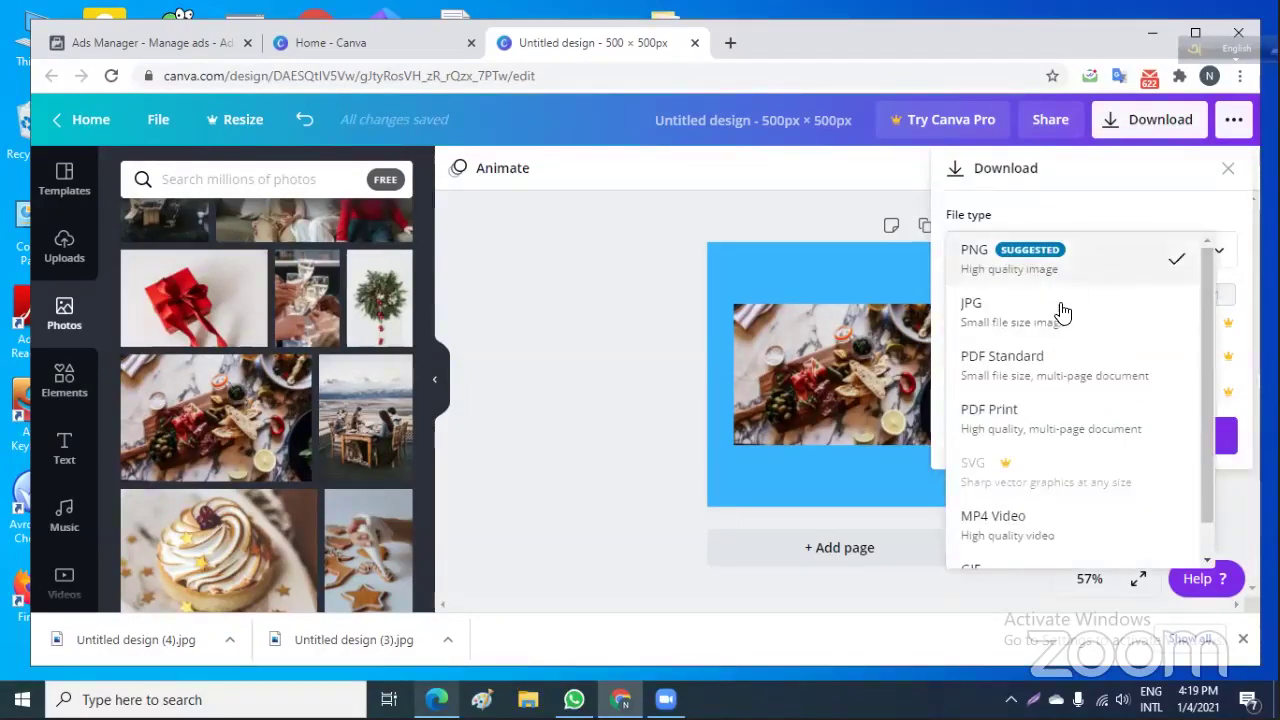
click(1063, 313)
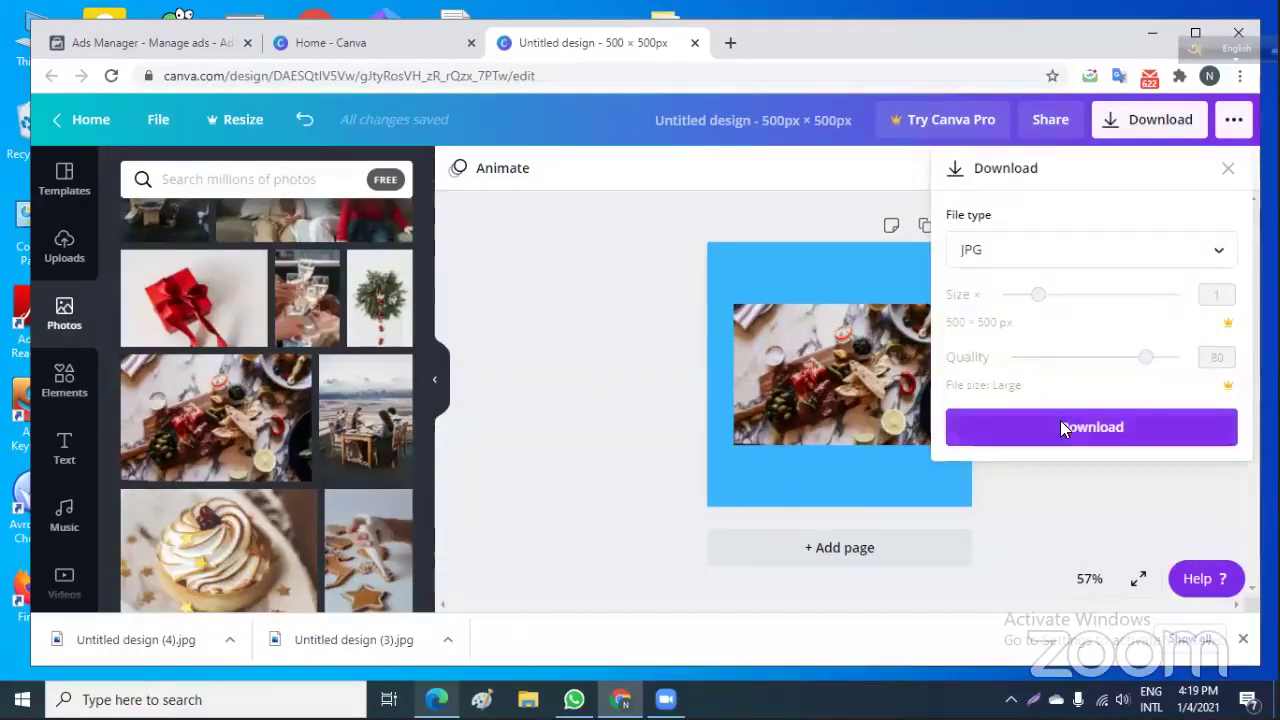
click(1063, 428)
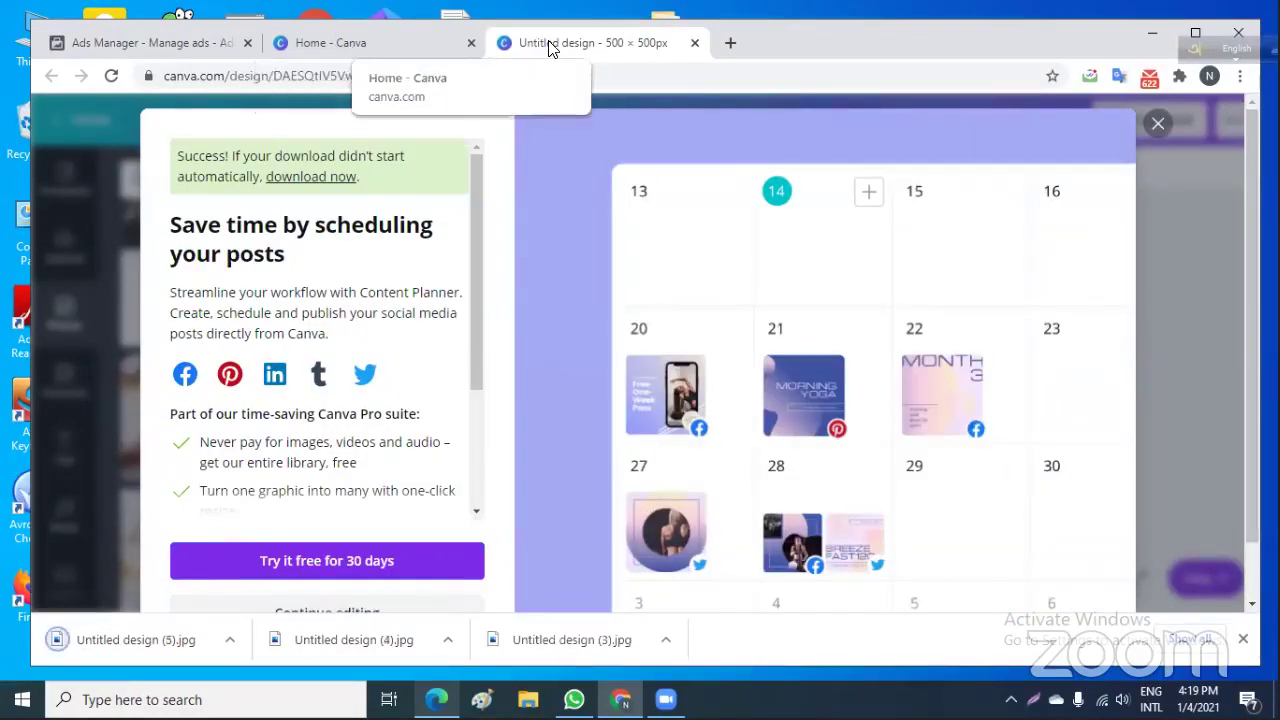
Switch back to Ads Manager and collapse the first carousel card of the discount ad.
click(175, 45)
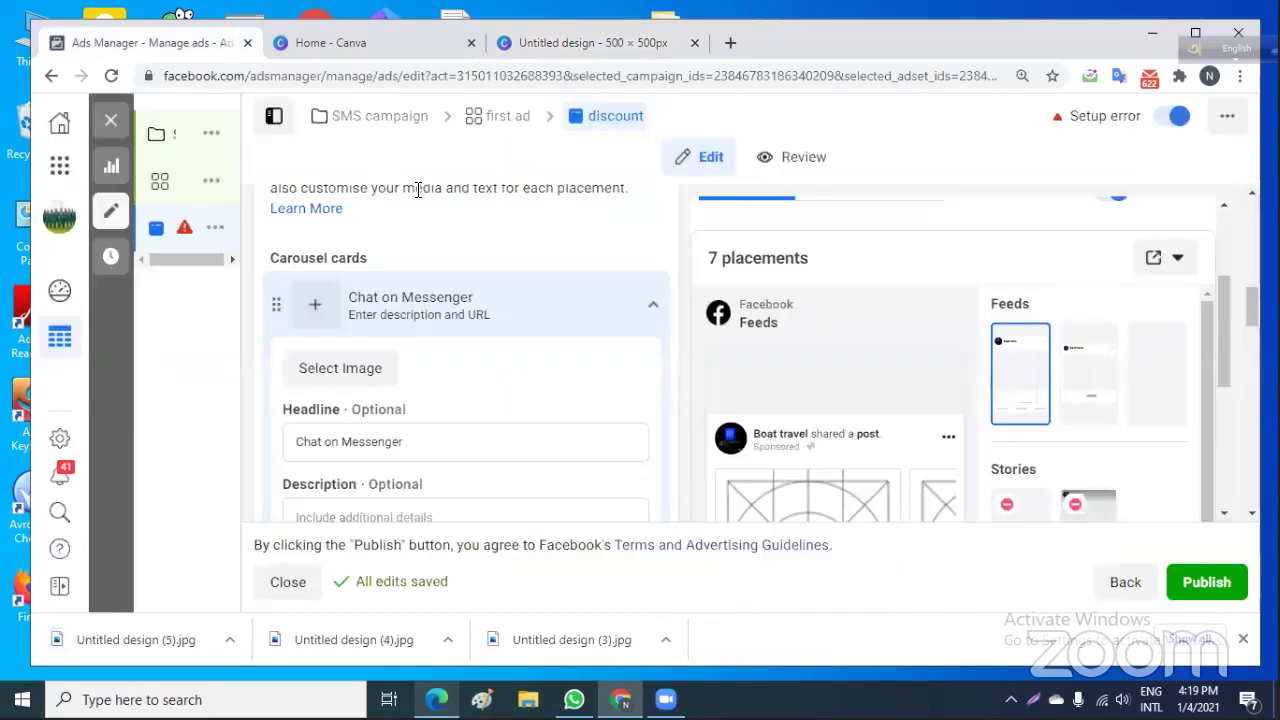
scroll(475, 380, down, 2)
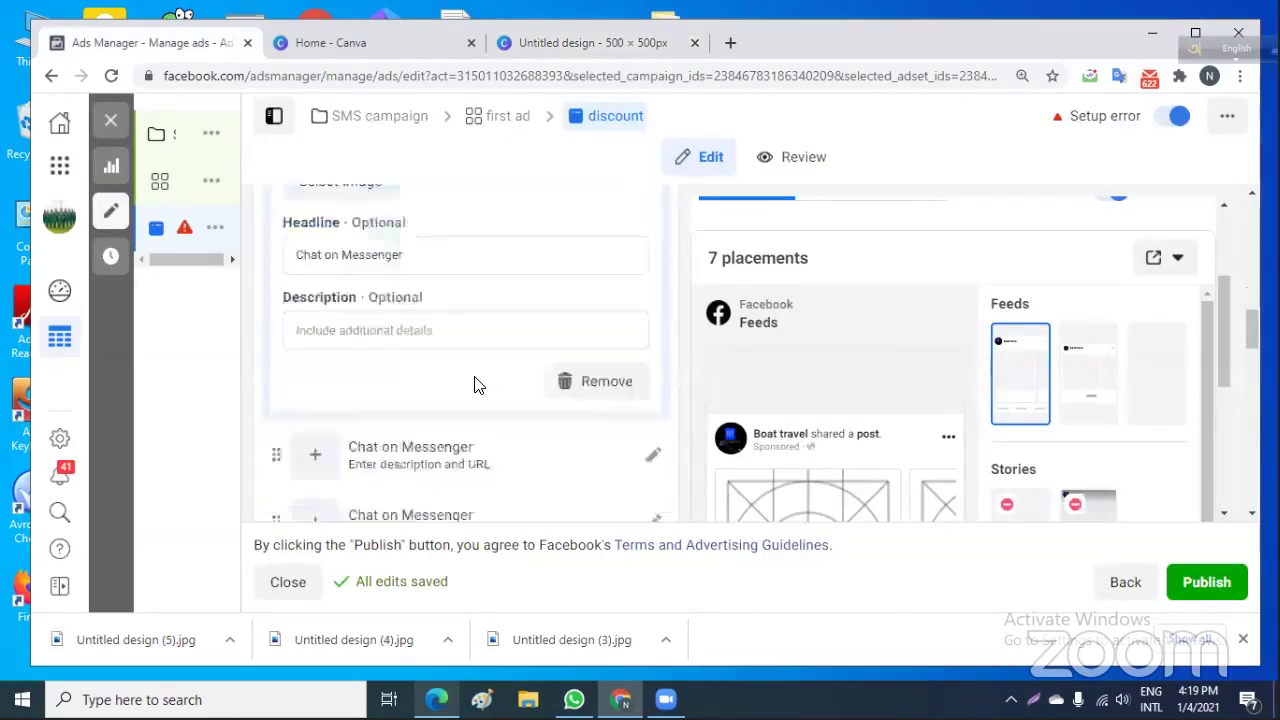
scroll(477, 380, up, 3)
scroll(566, 444, up, 1)
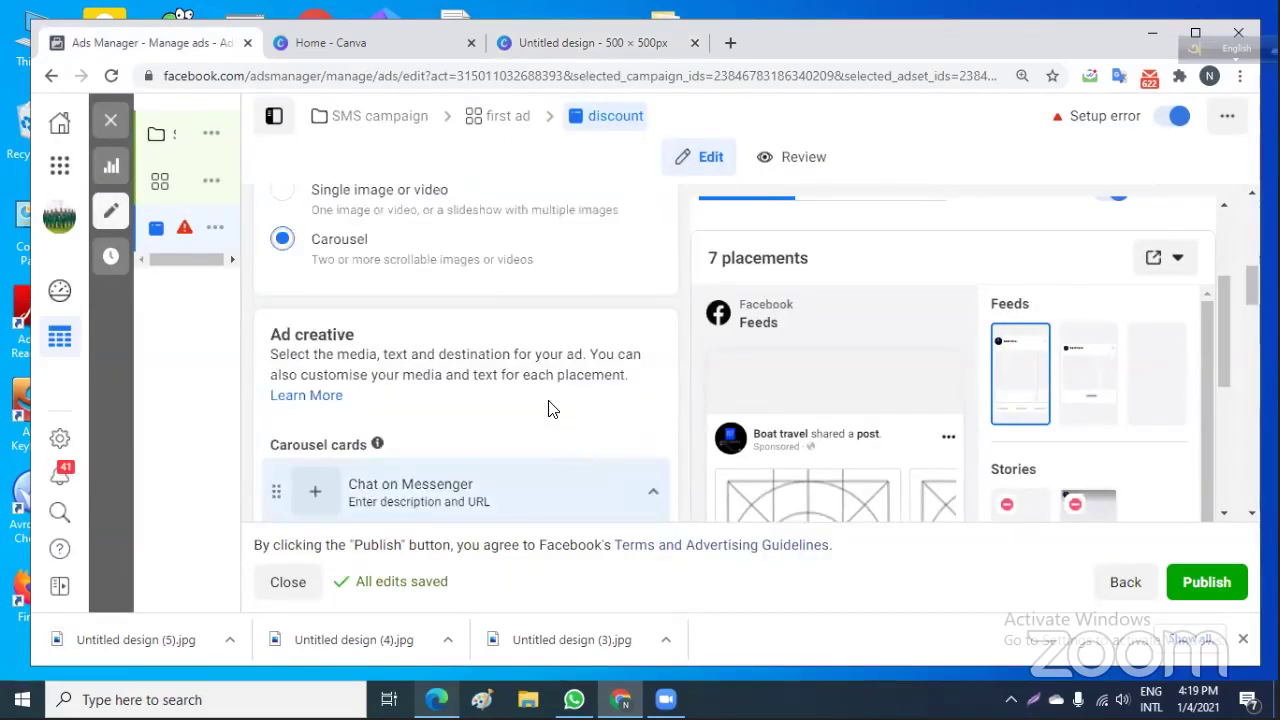
scroll(551, 408, down, 1)
scroll(493, 408, down, 2)
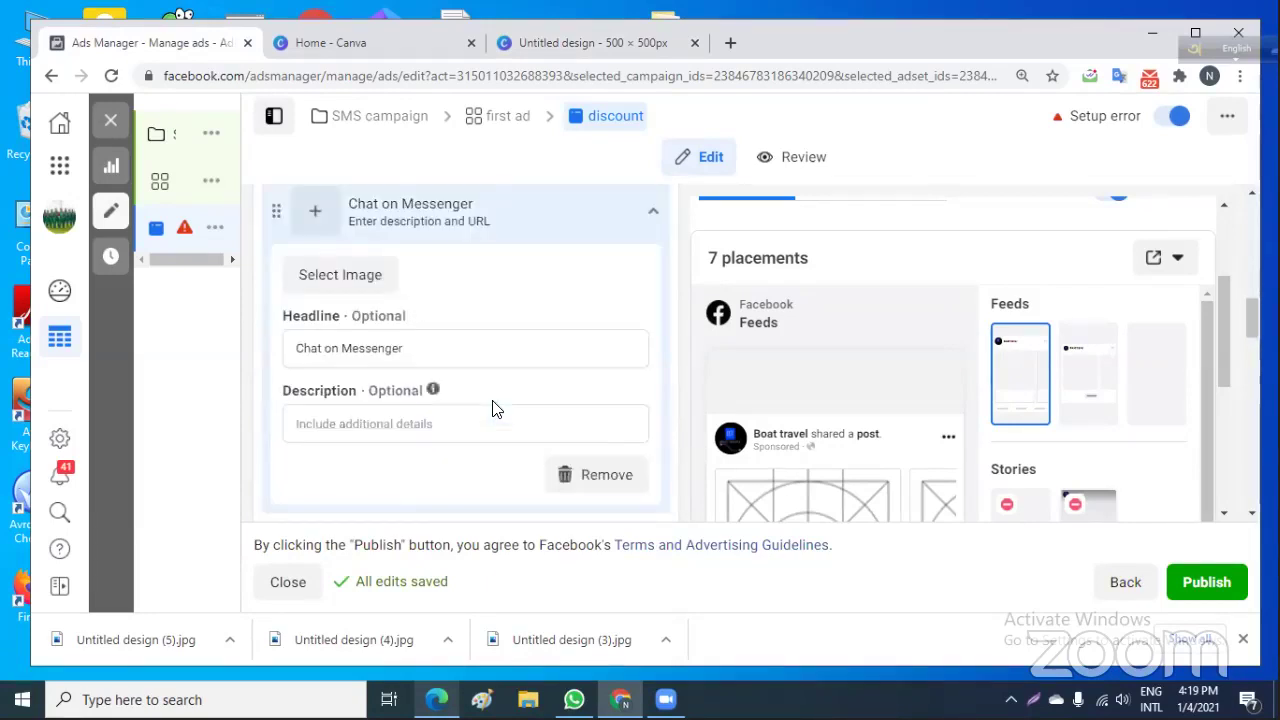
scroll(491, 409, up, 1)
click(314, 310)
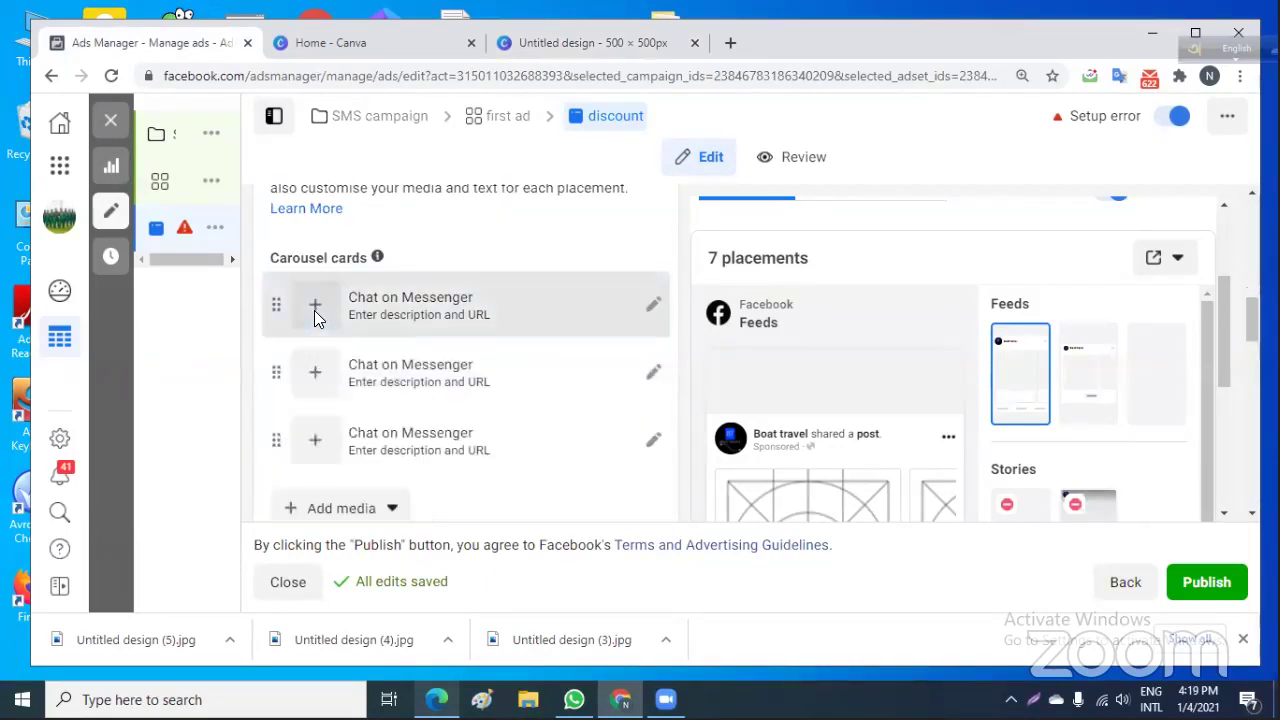
Review the discount ad's carousel cards, primary text, call to action, message template, tracking, identity and format settings.
scroll(458, 316, down, 1)
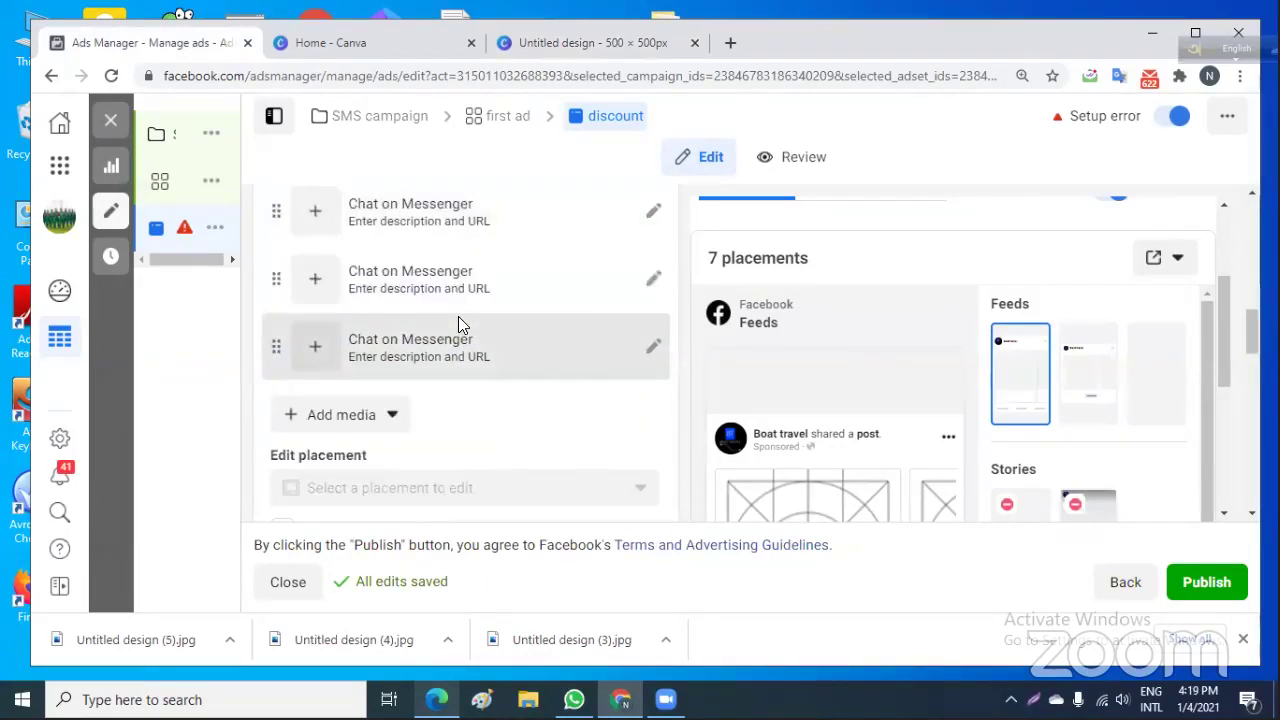
scroll(458, 316, up, 1)
scroll(480, 350, down, 4)
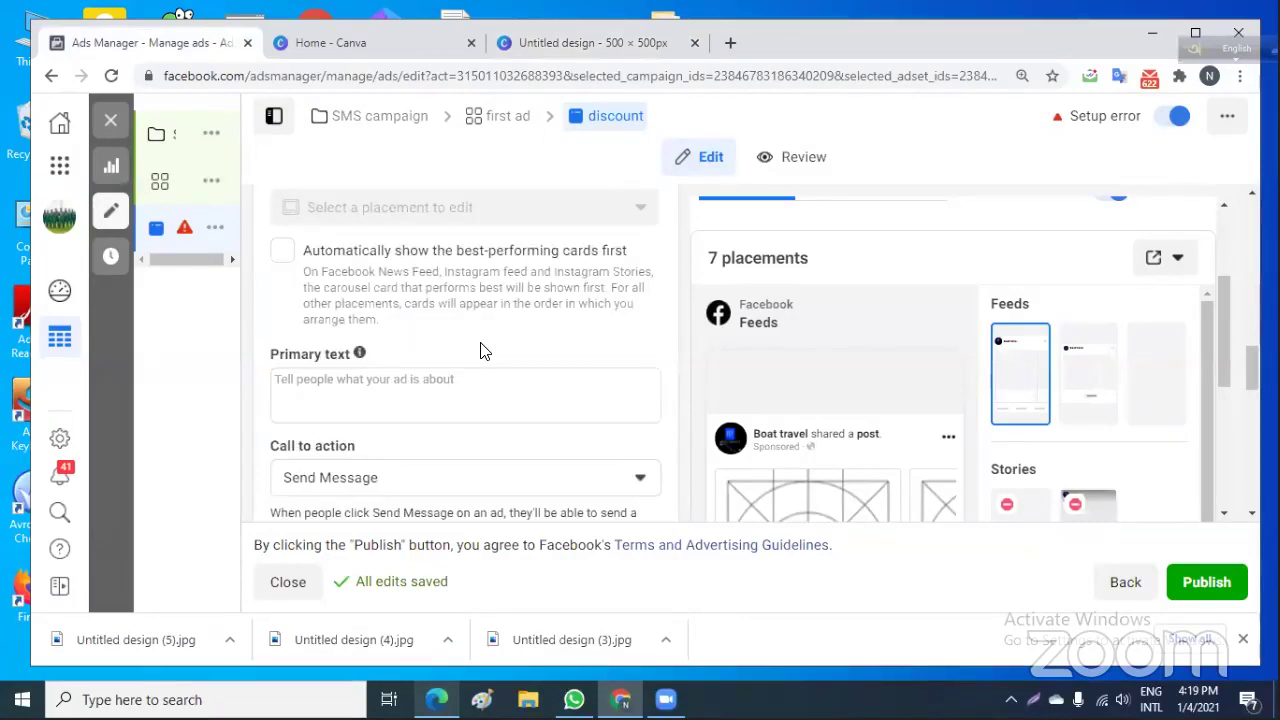
scroll(480, 350, down, 3)
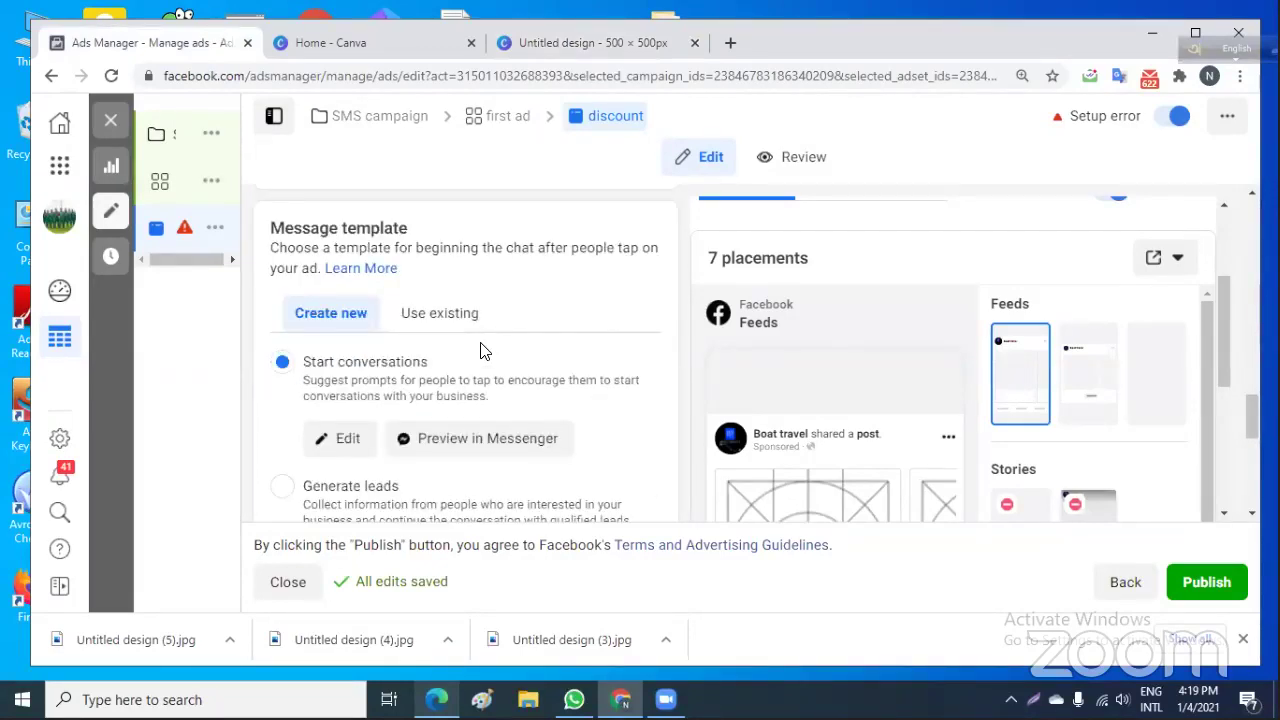
scroll(481, 350, down, 2)
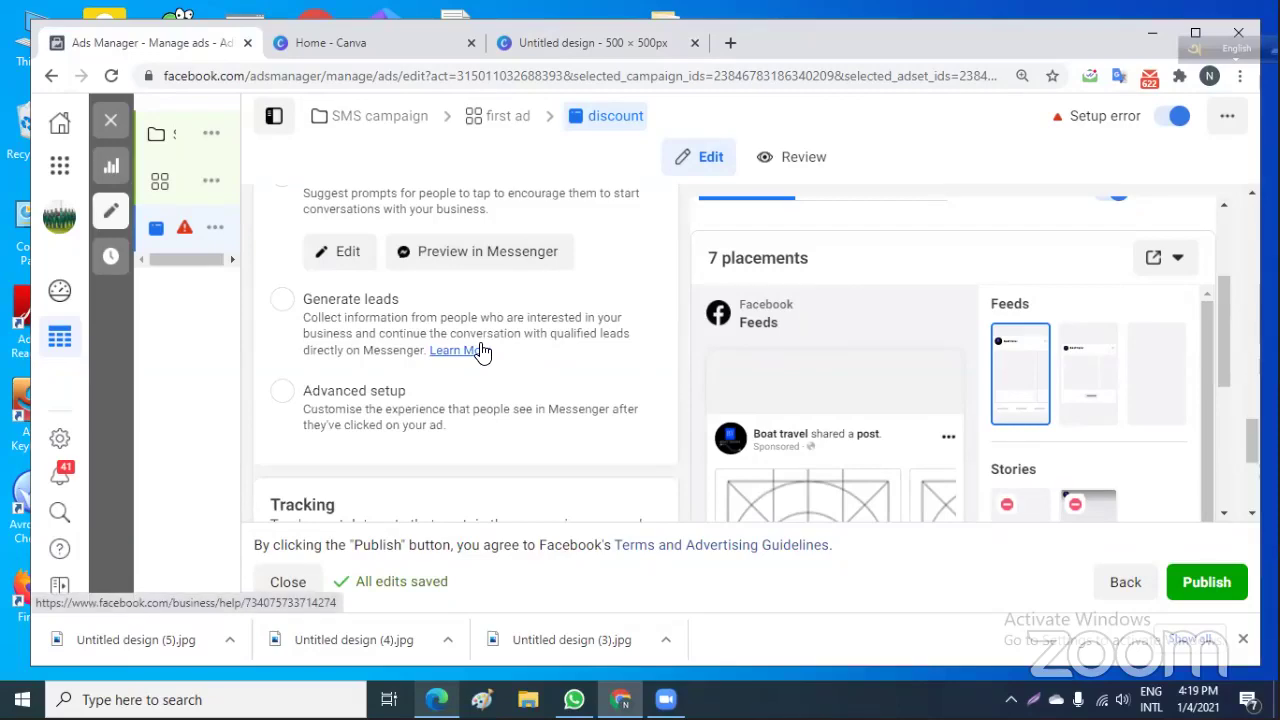
scroll(481, 348, down, 2)
scroll(481, 345, down, 3)
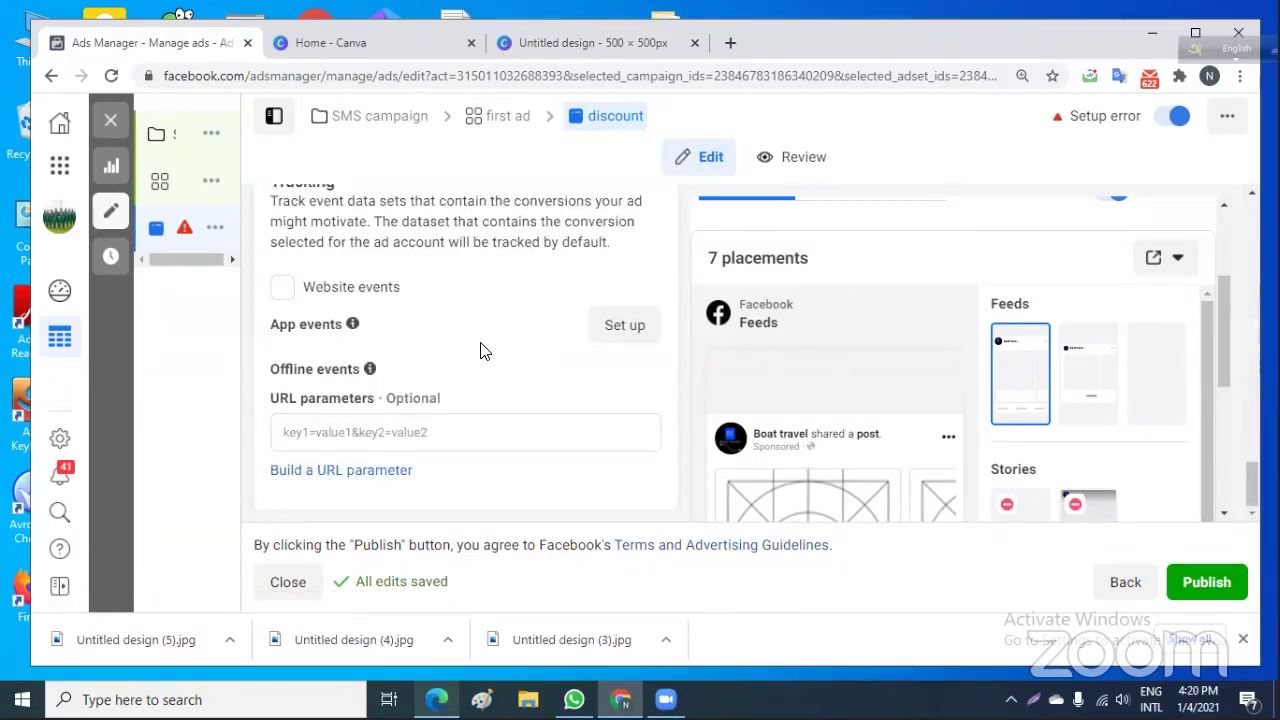
scroll(480, 350, up, 12)
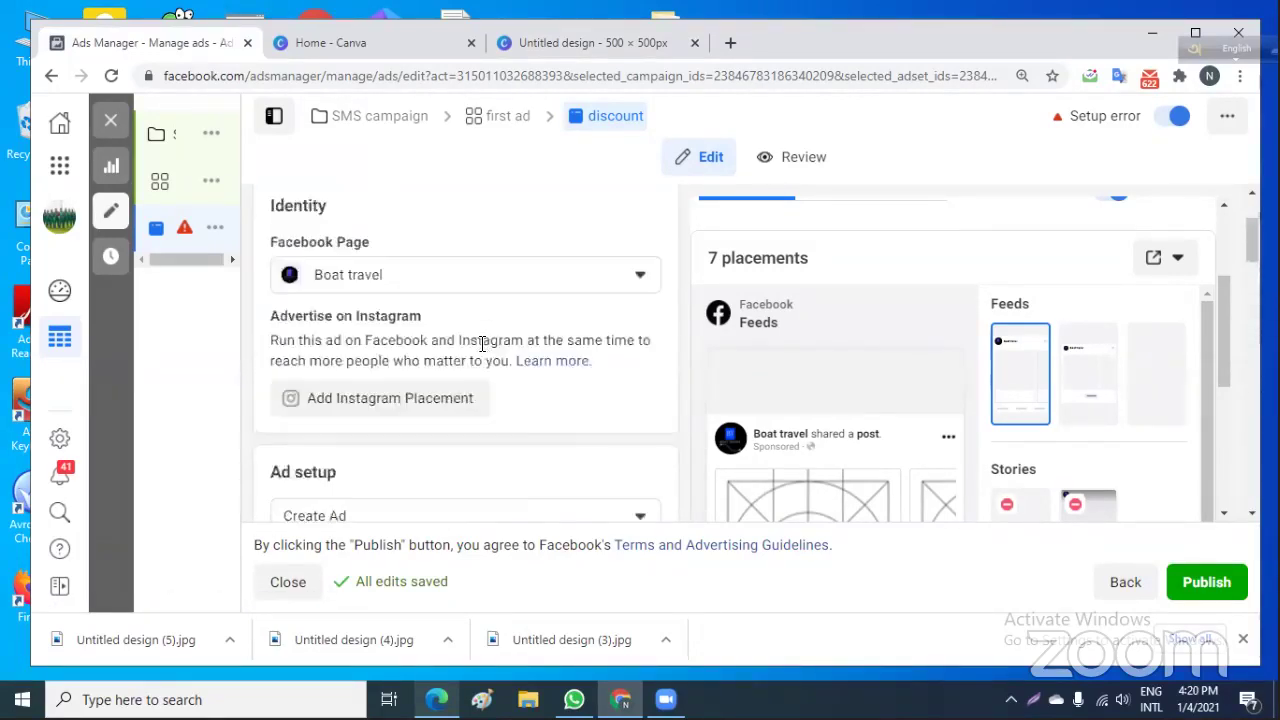
scroll(481, 350, down, 3)
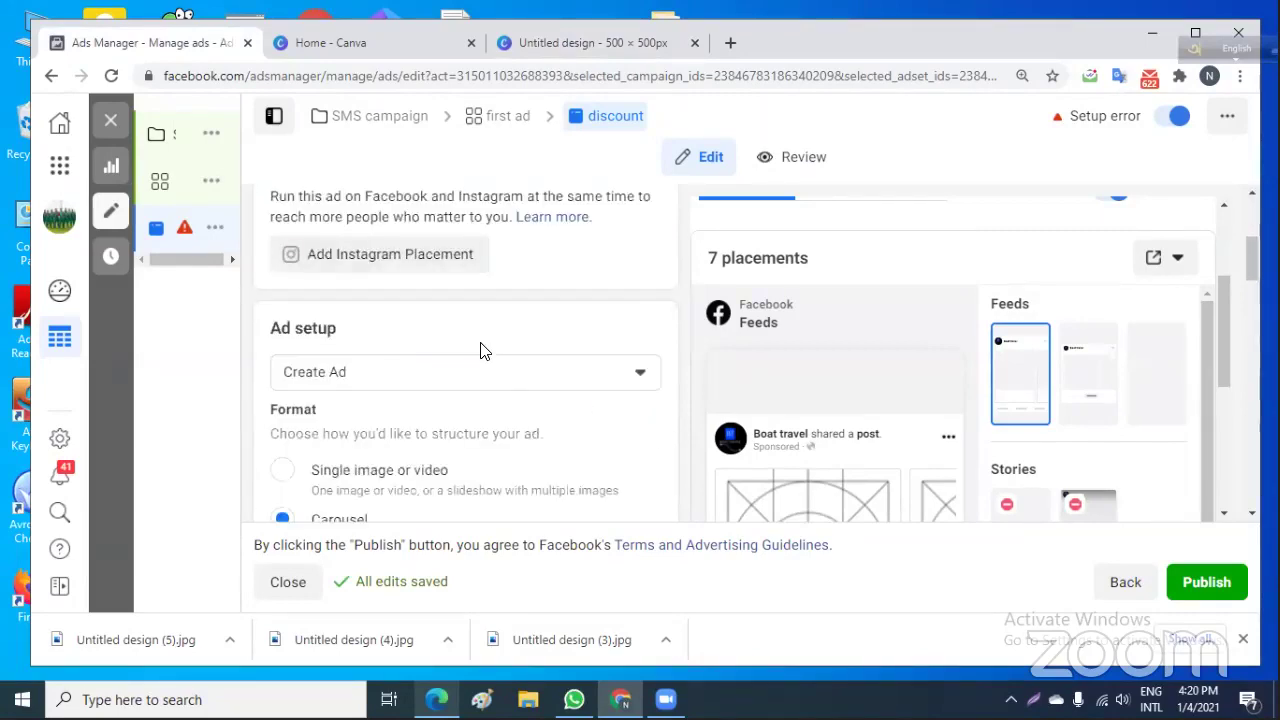
scroll(481, 350, down, 3)
scroll(480, 350, up, 1)
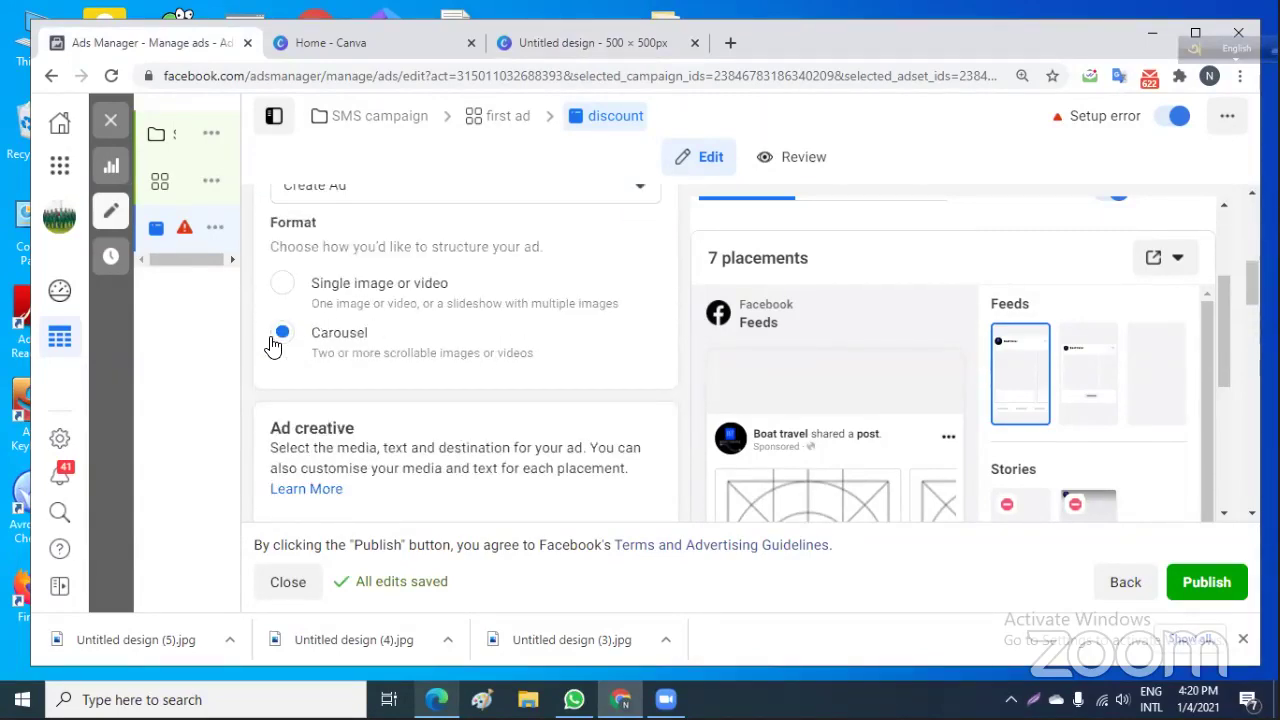
scroll(537, 352, down, 2)
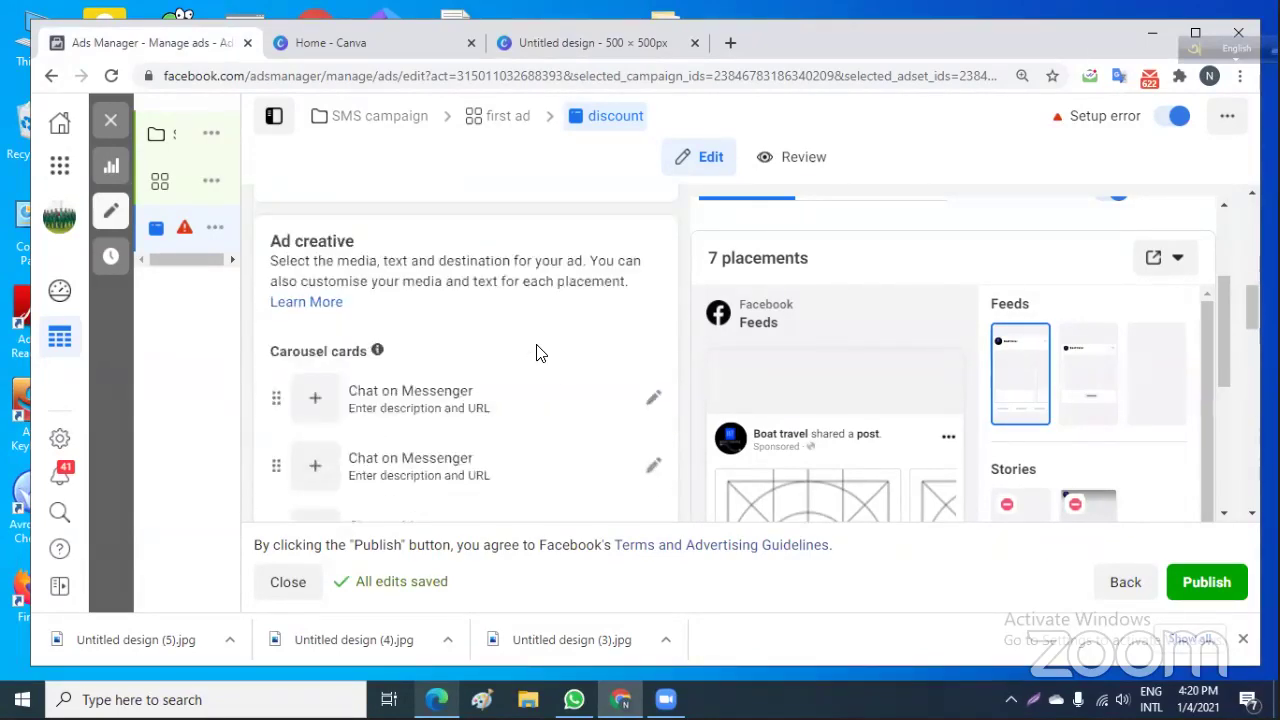
scroll(537, 352, down, 1)
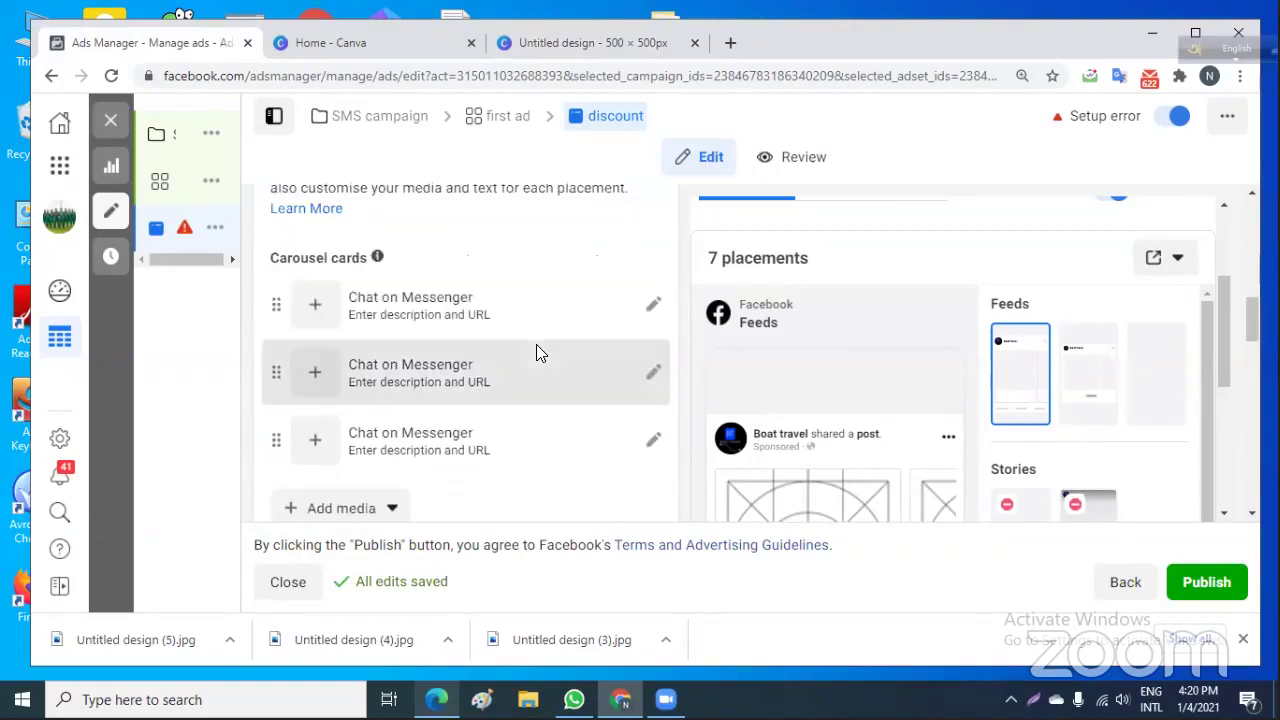
Expand the first carousel card of the discount ad and open its image selection.
click(322, 312)
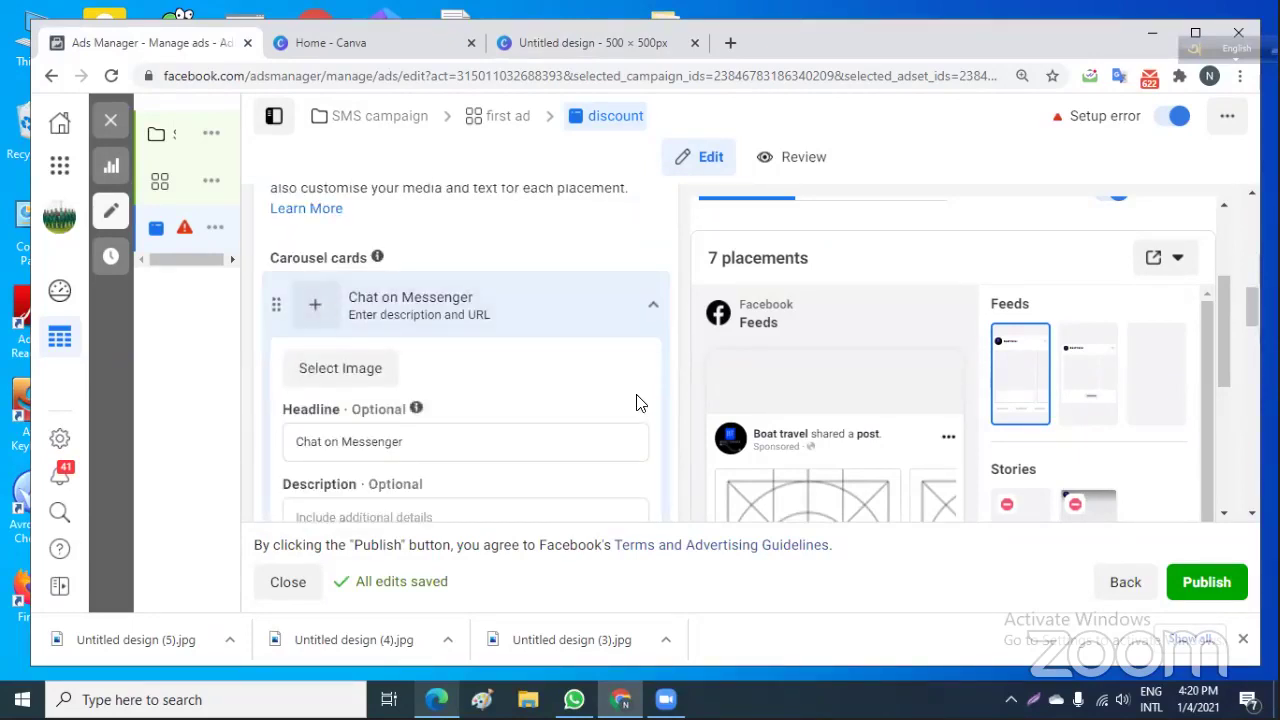
scroll(640, 403, down, 1)
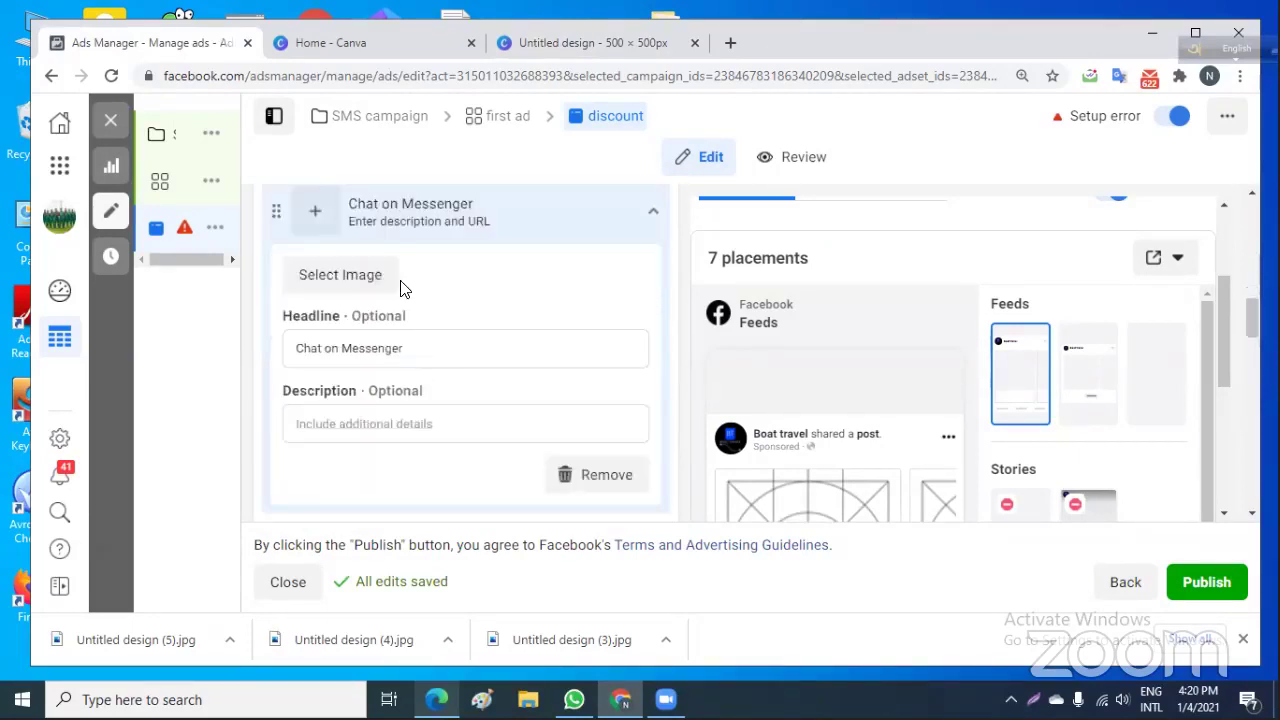
click(340, 275)
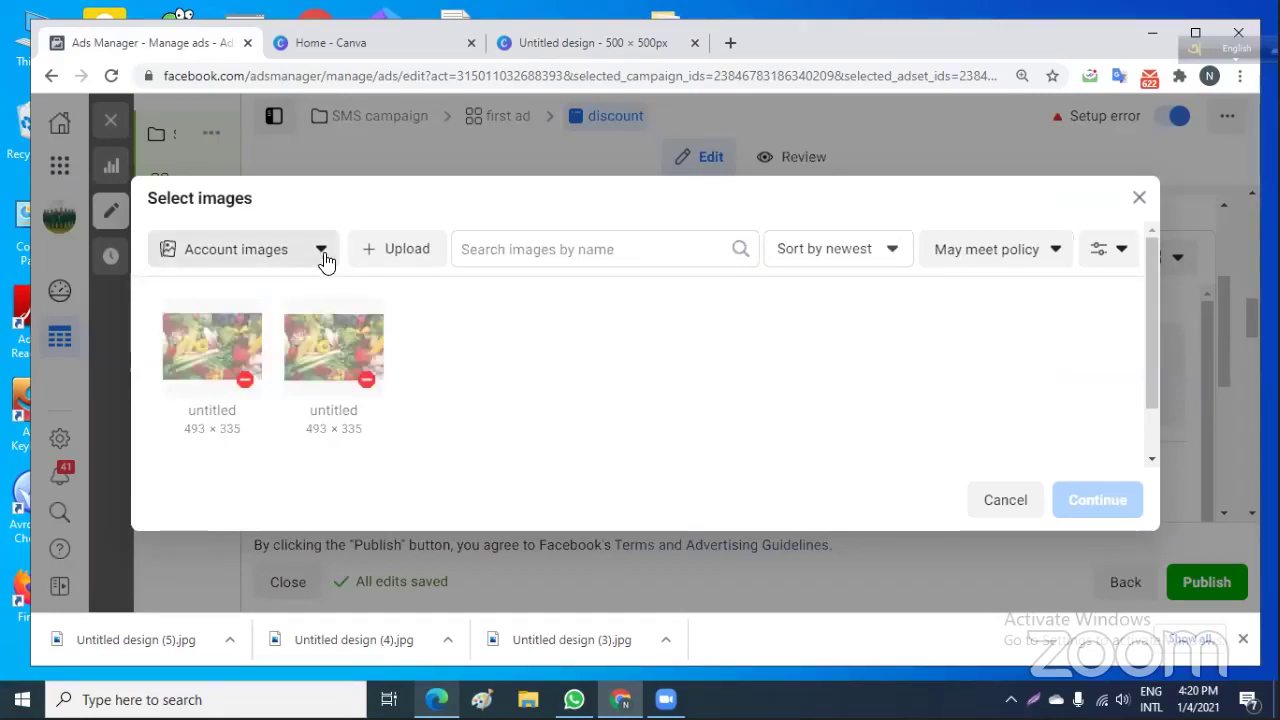
Try to upload Untitled design (3).jpg from the Downloads folder to the account images.
click(405, 250)
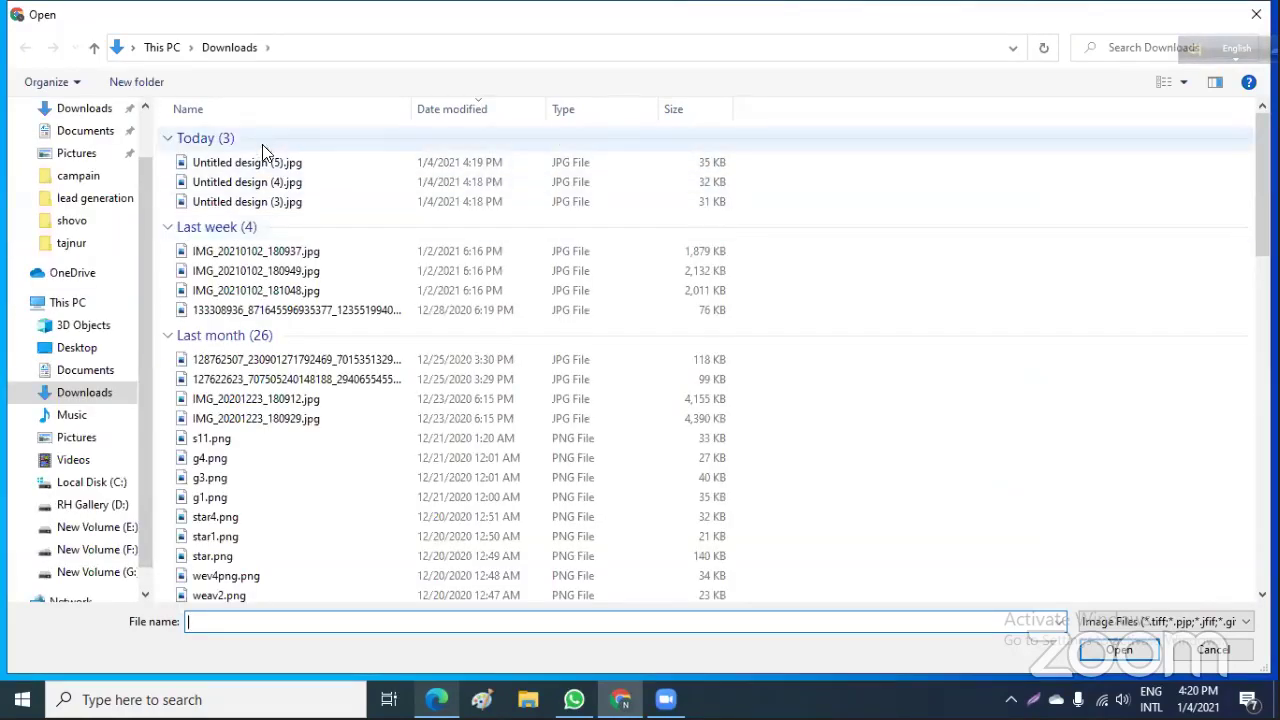
click(268, 170)
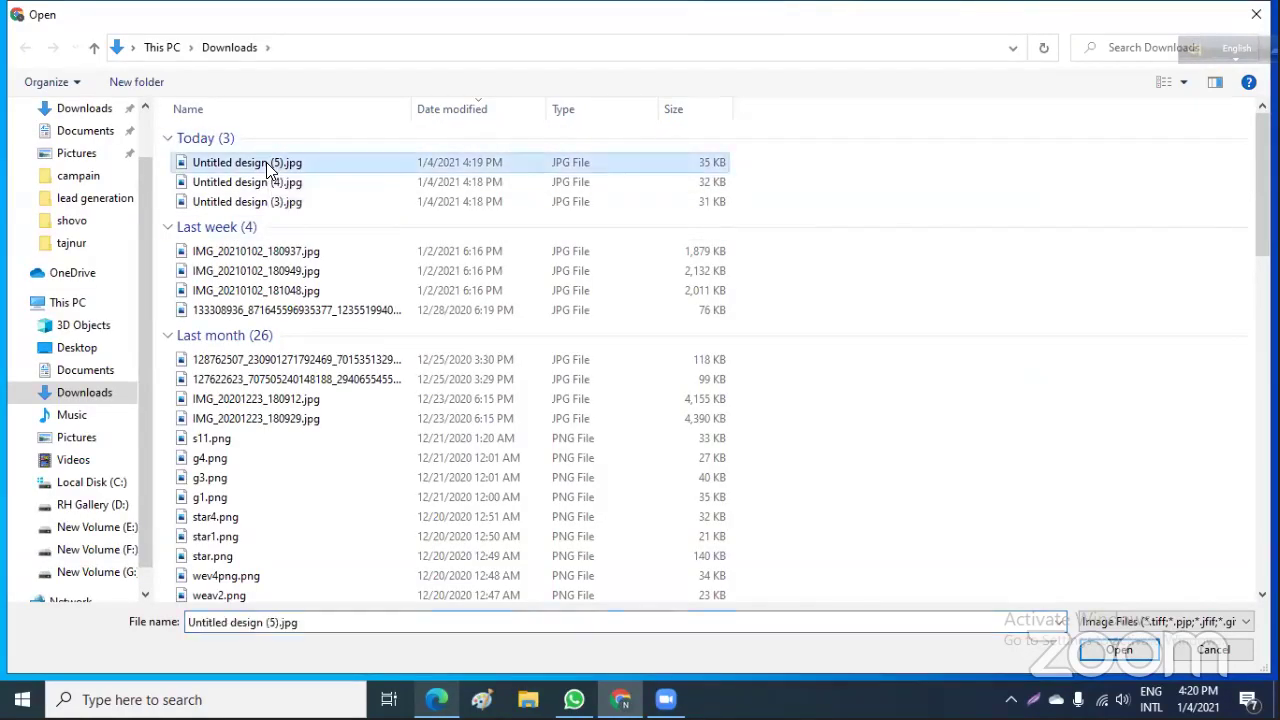
click(266, 182)
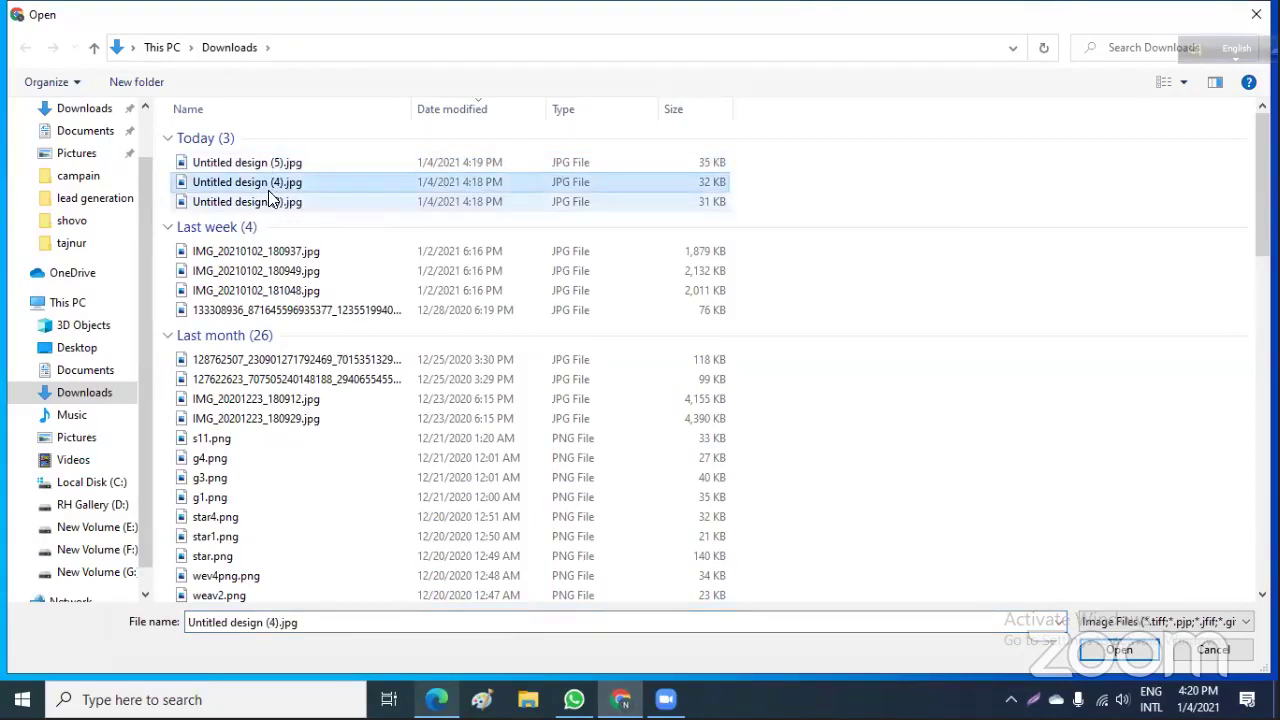
click(269, 197)
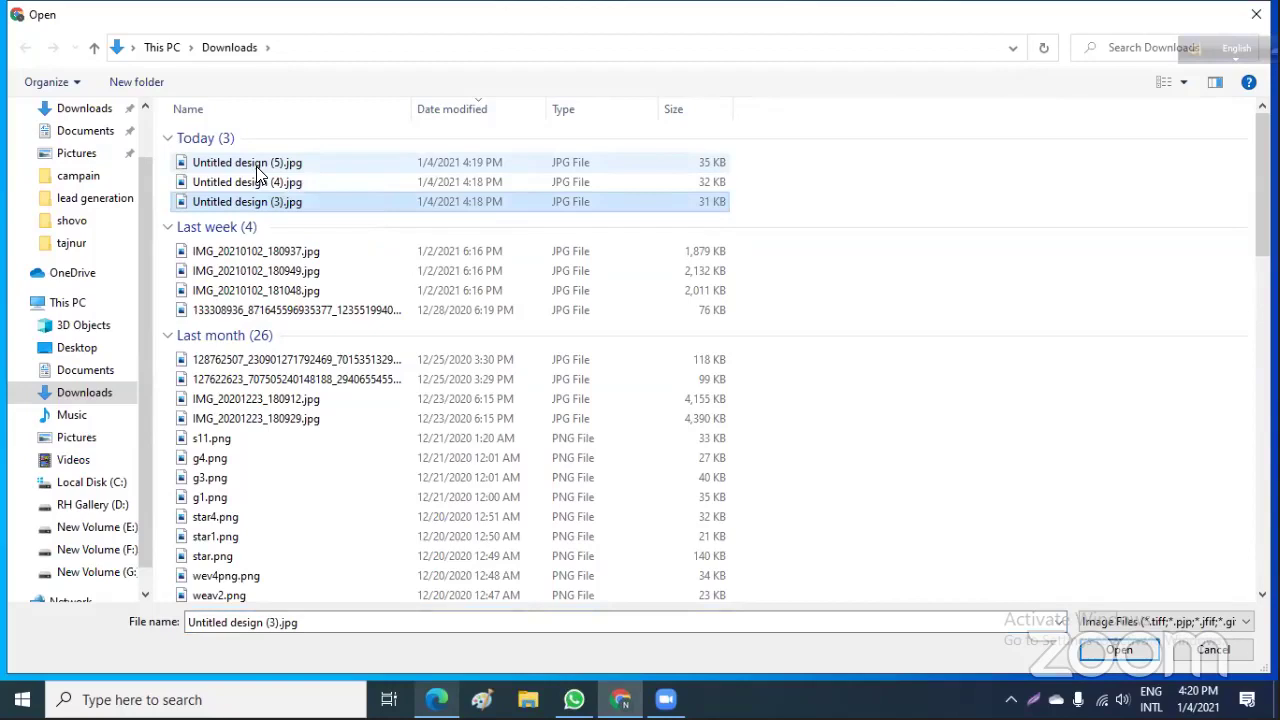
click(256, 168)
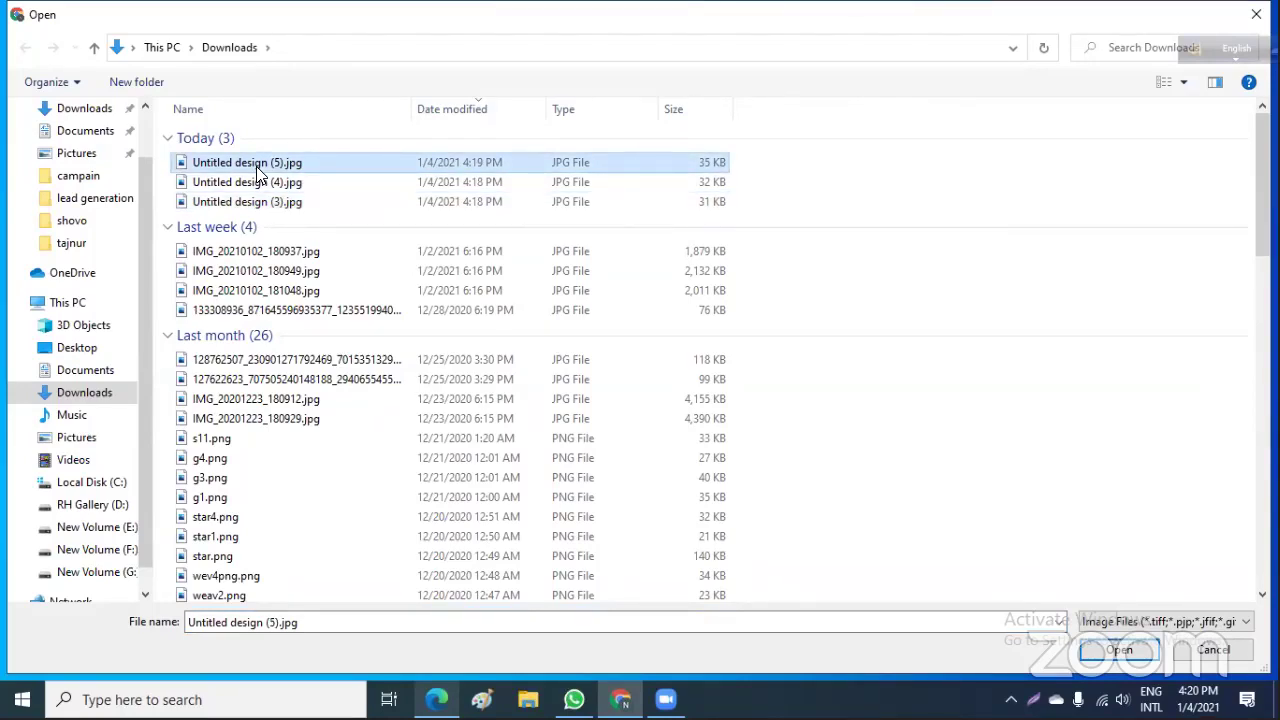
click(265, 202)
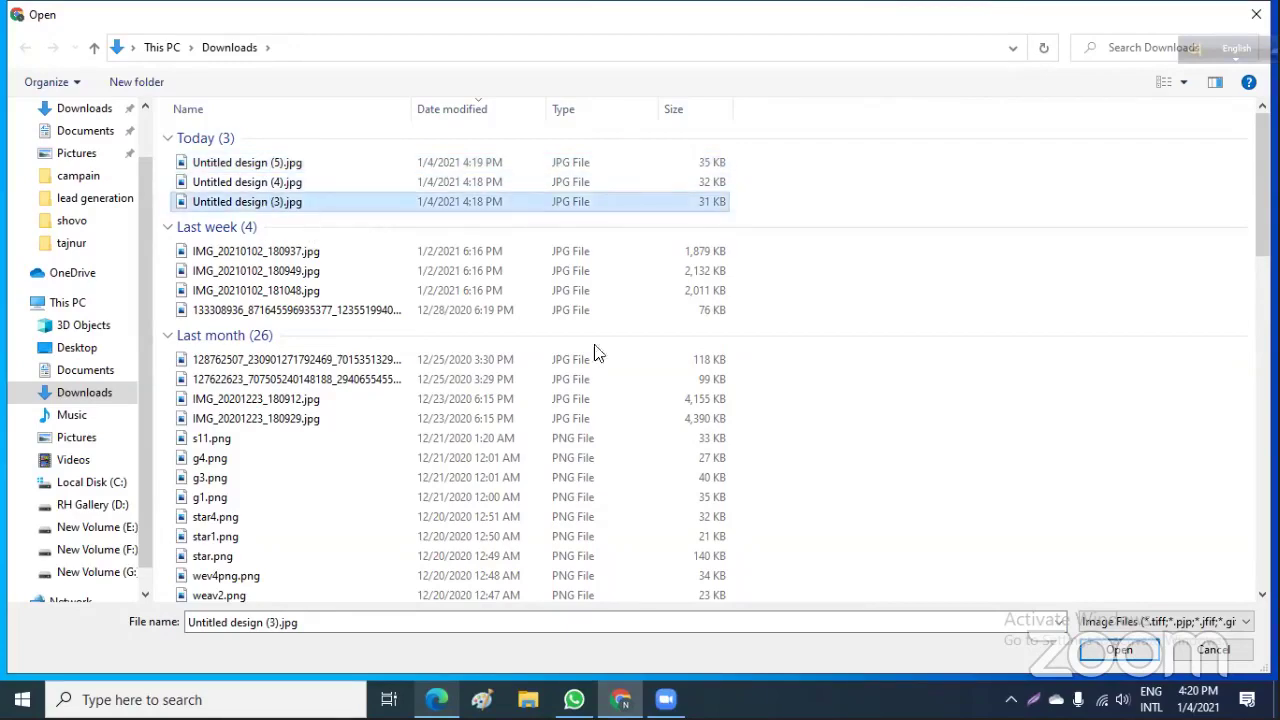
click(1116, 651)
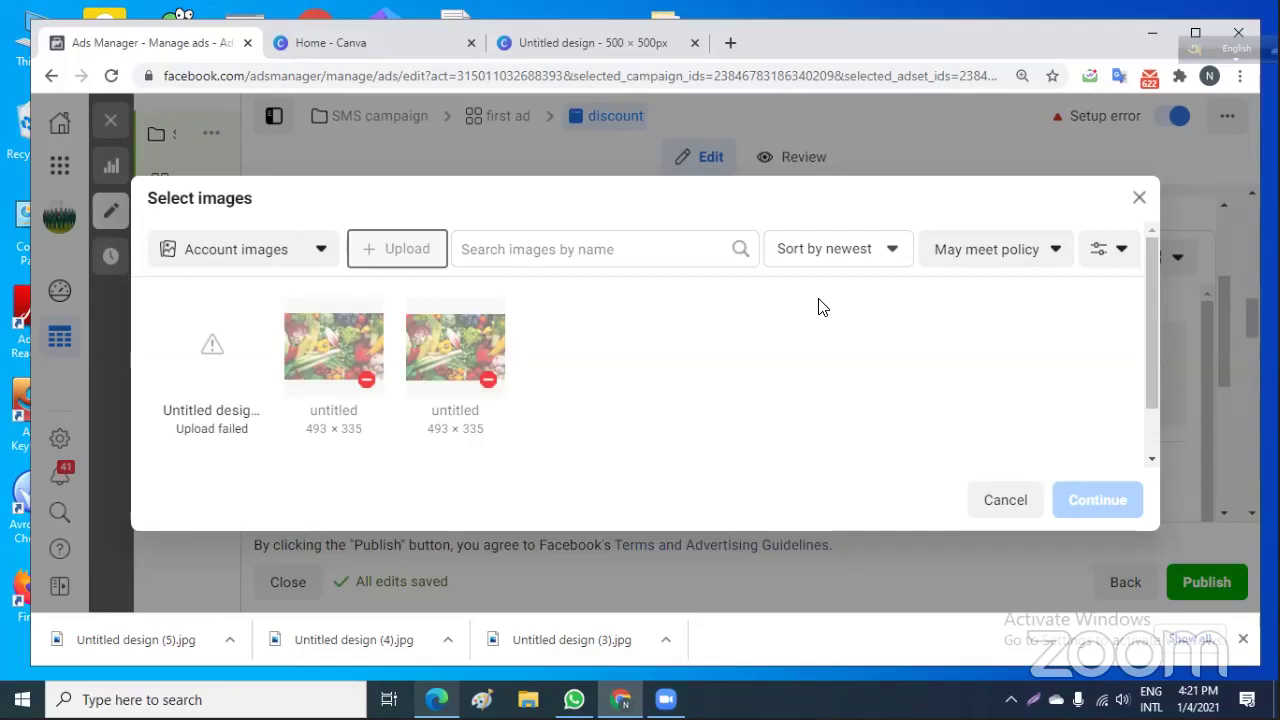
Open the choice of image sources for the first carousel card's image.
click(287, 252)
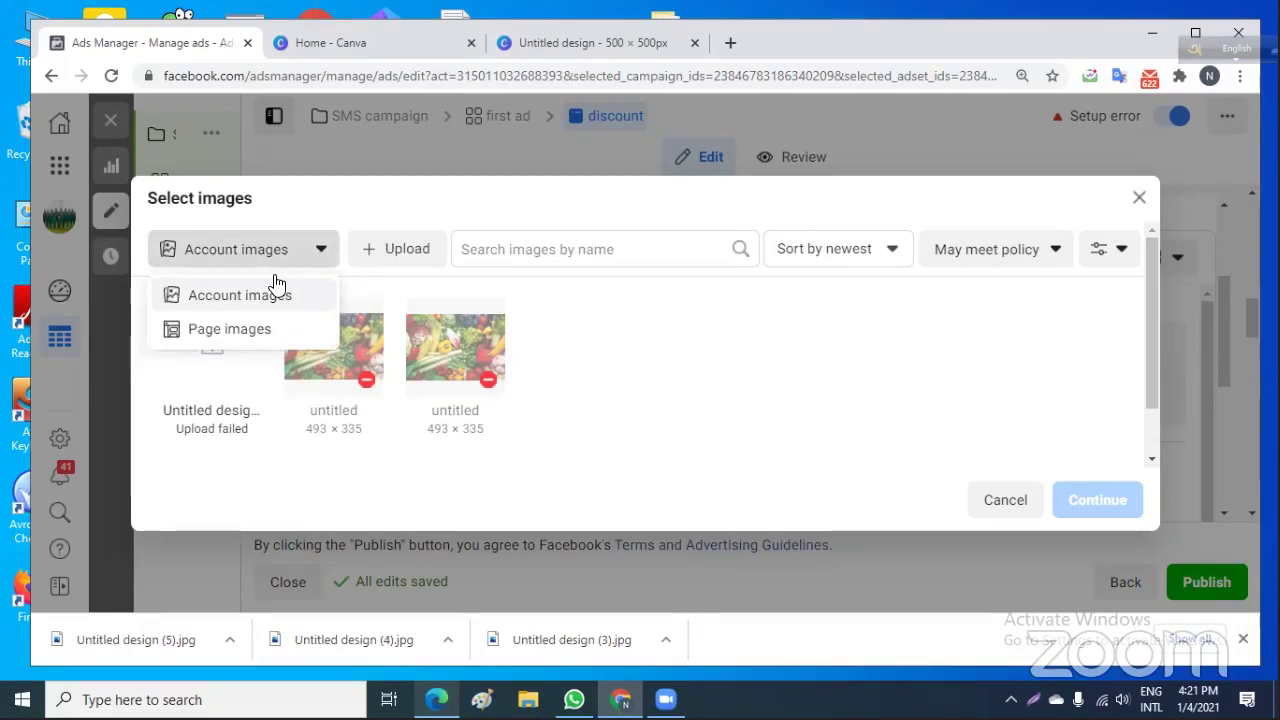
Look through the account images and the page images for a usable ad picture, and close the image selection.
click(248, 297)
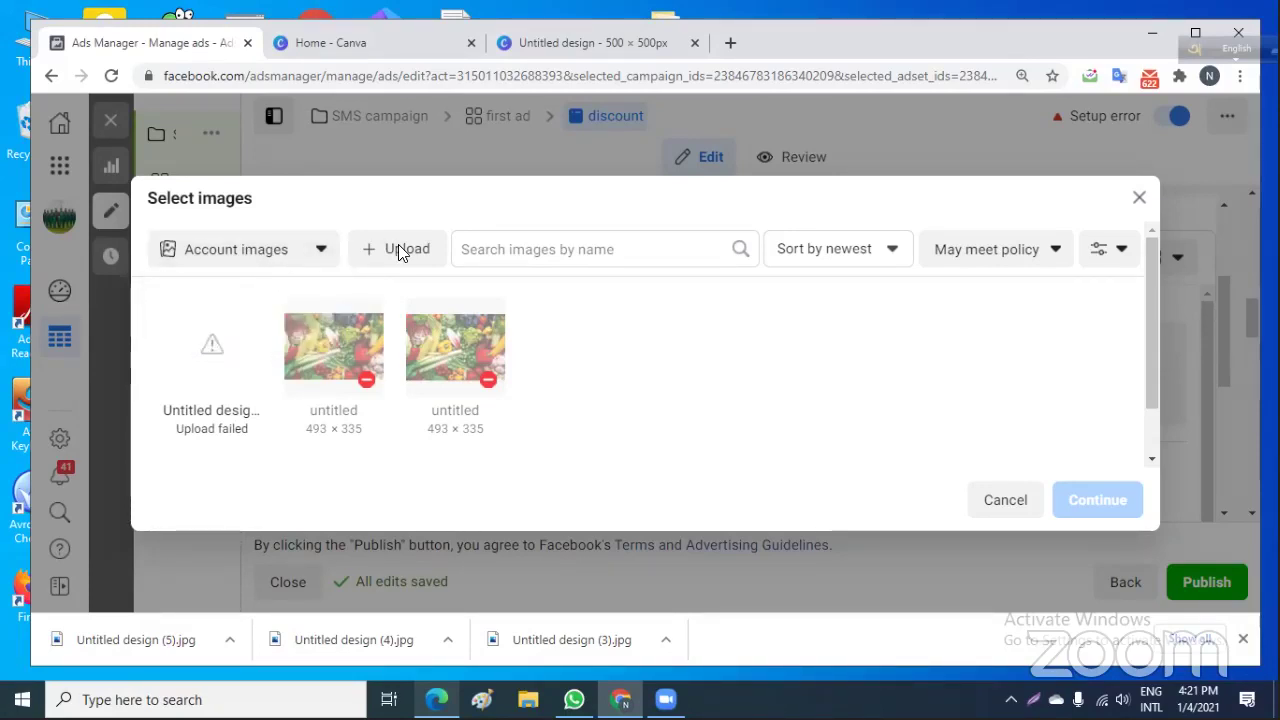
click(253, 262)
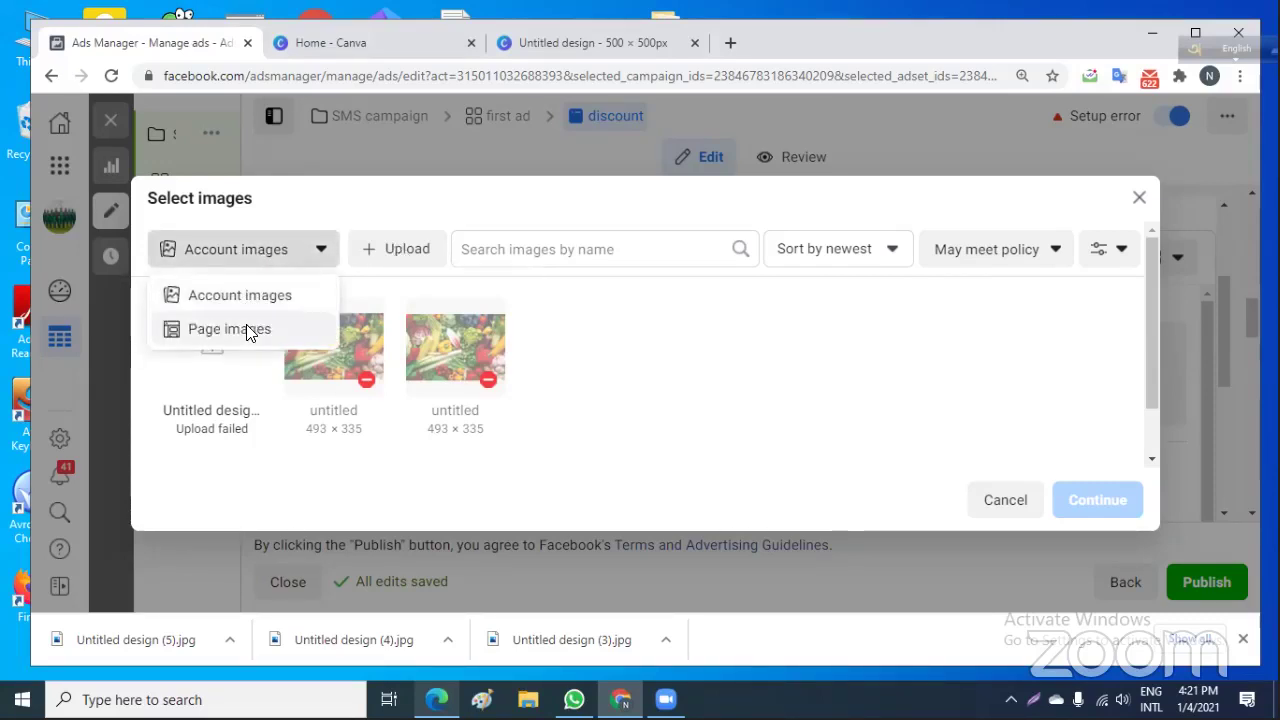
click(249, 331)
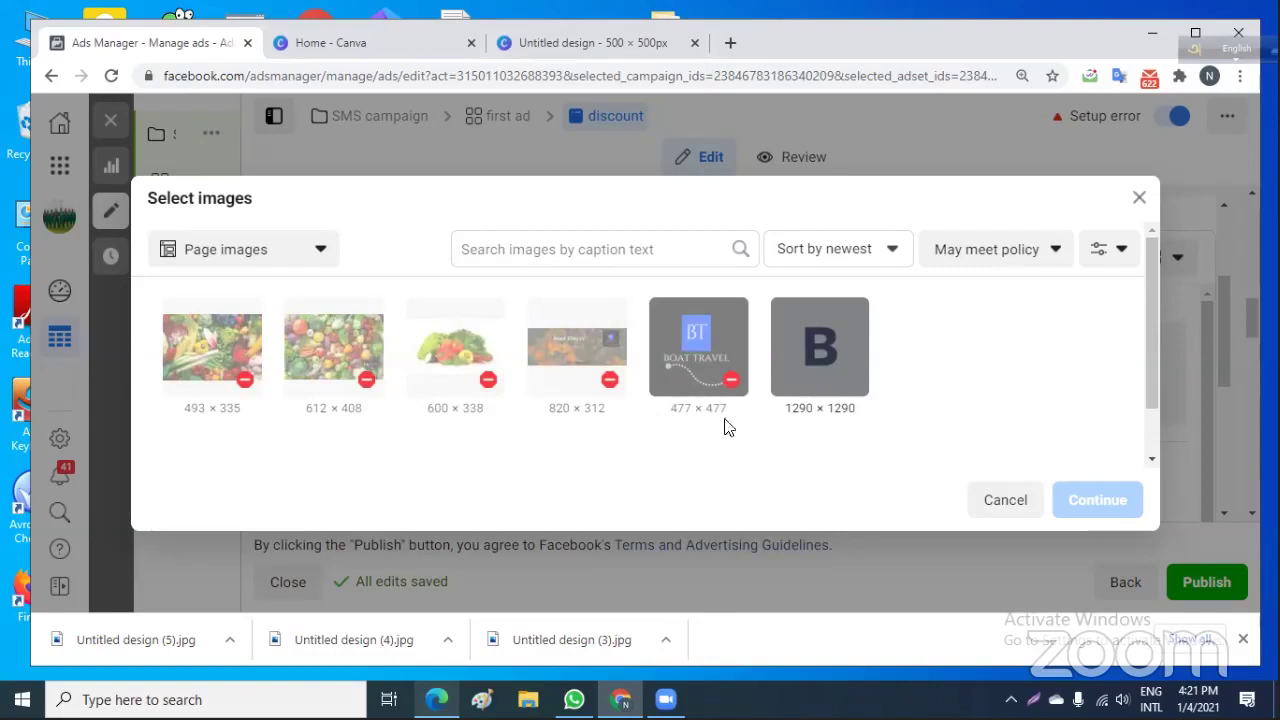
click(1140, 199)
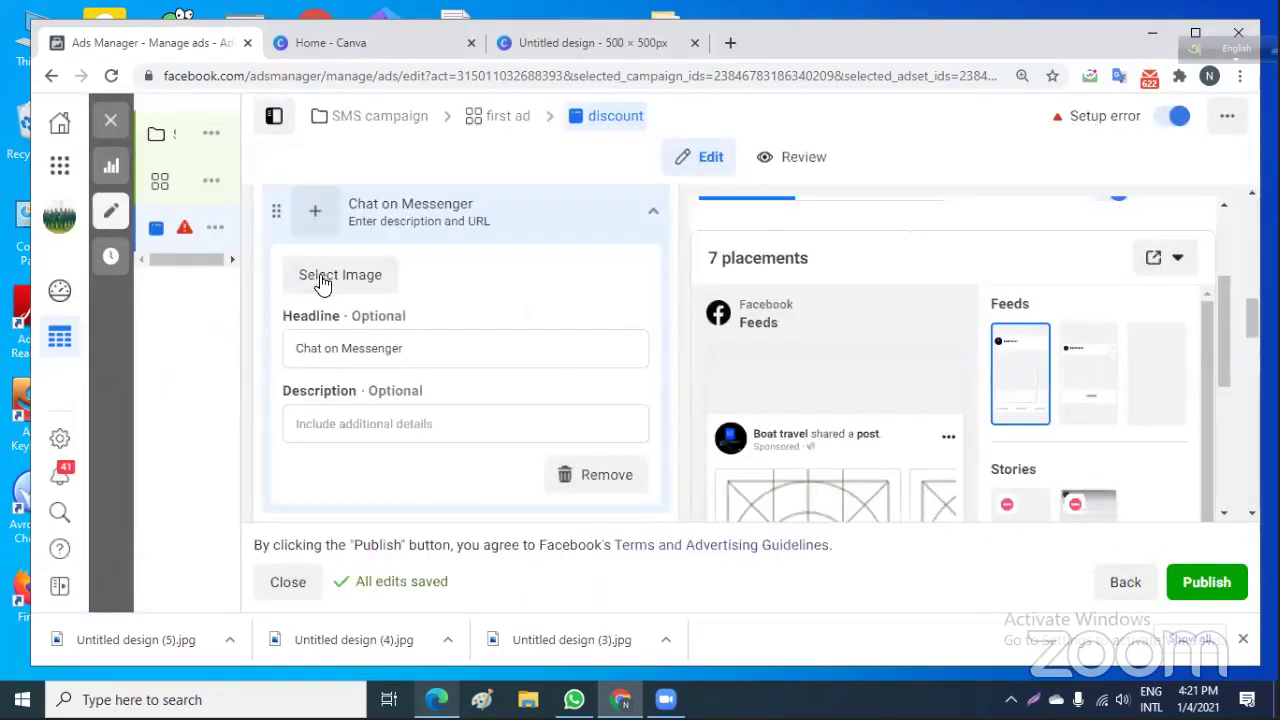
Reopen the image selection for the Chat on Messenger carousel card and examine the account images.
scroll(445, 343, up, 2)
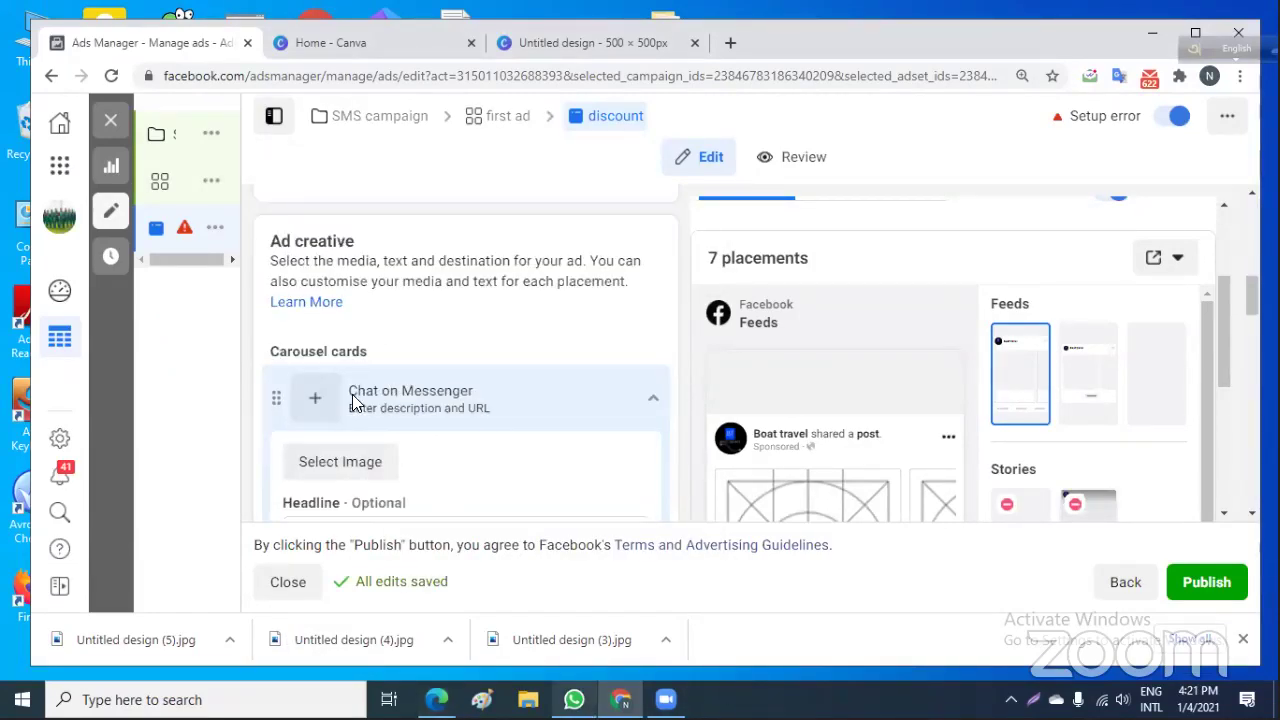
click(350, 468)
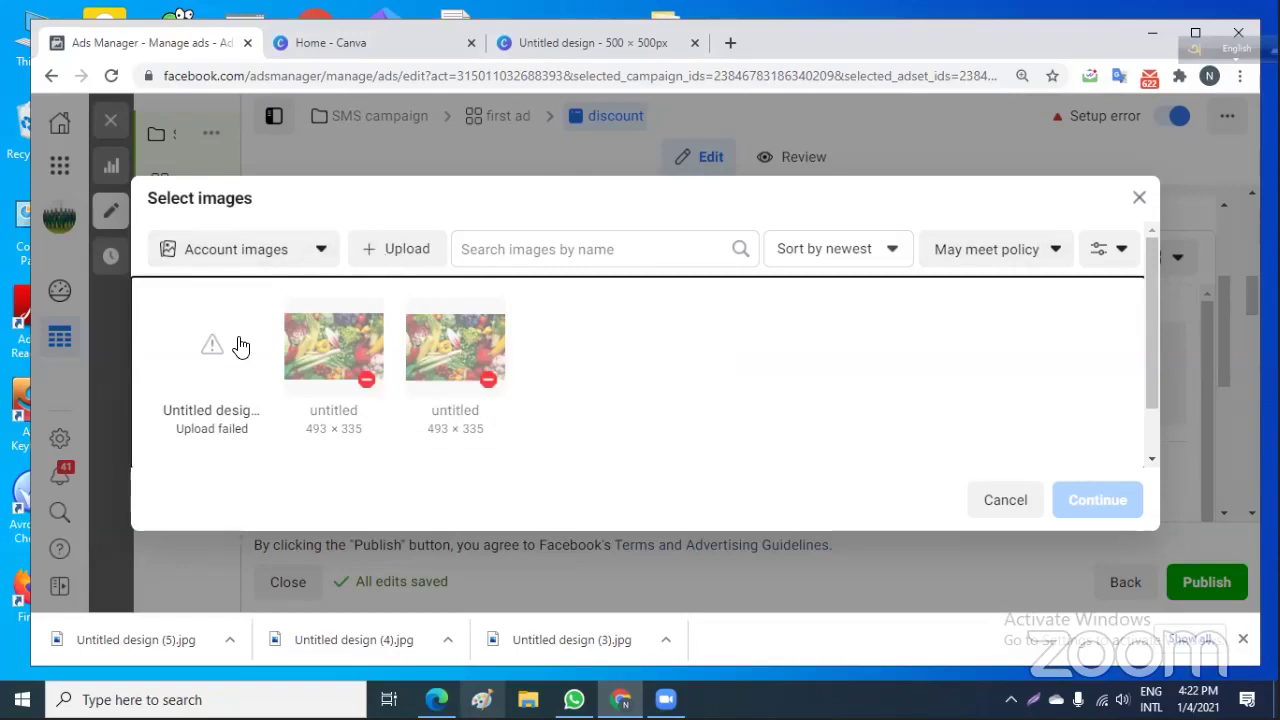
right_click(218, 365)
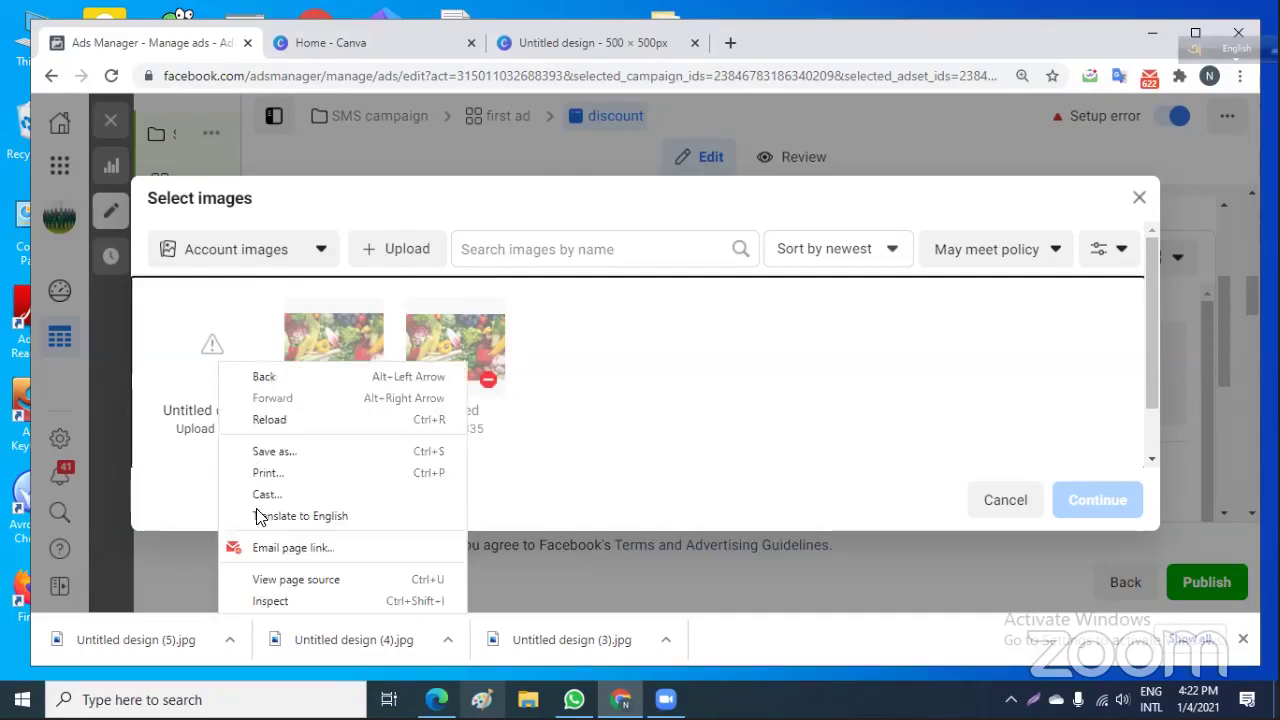
click(614, 402)
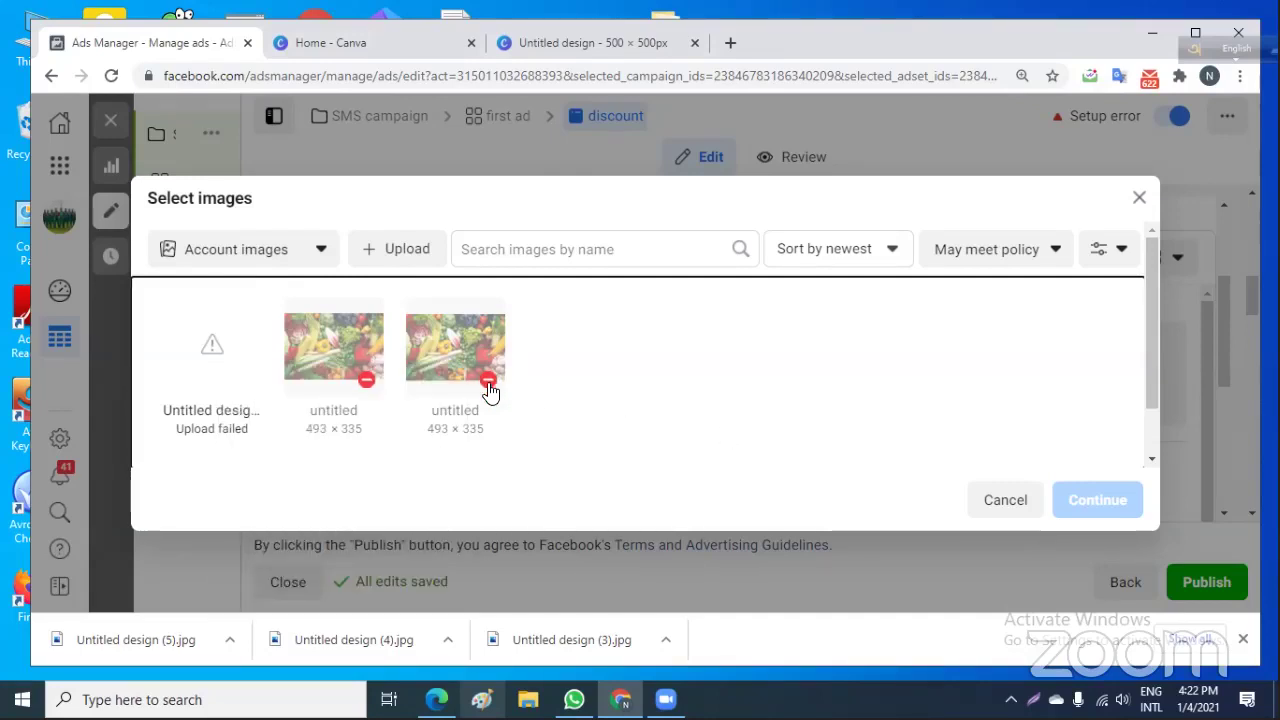
mouse_move(489, 390)
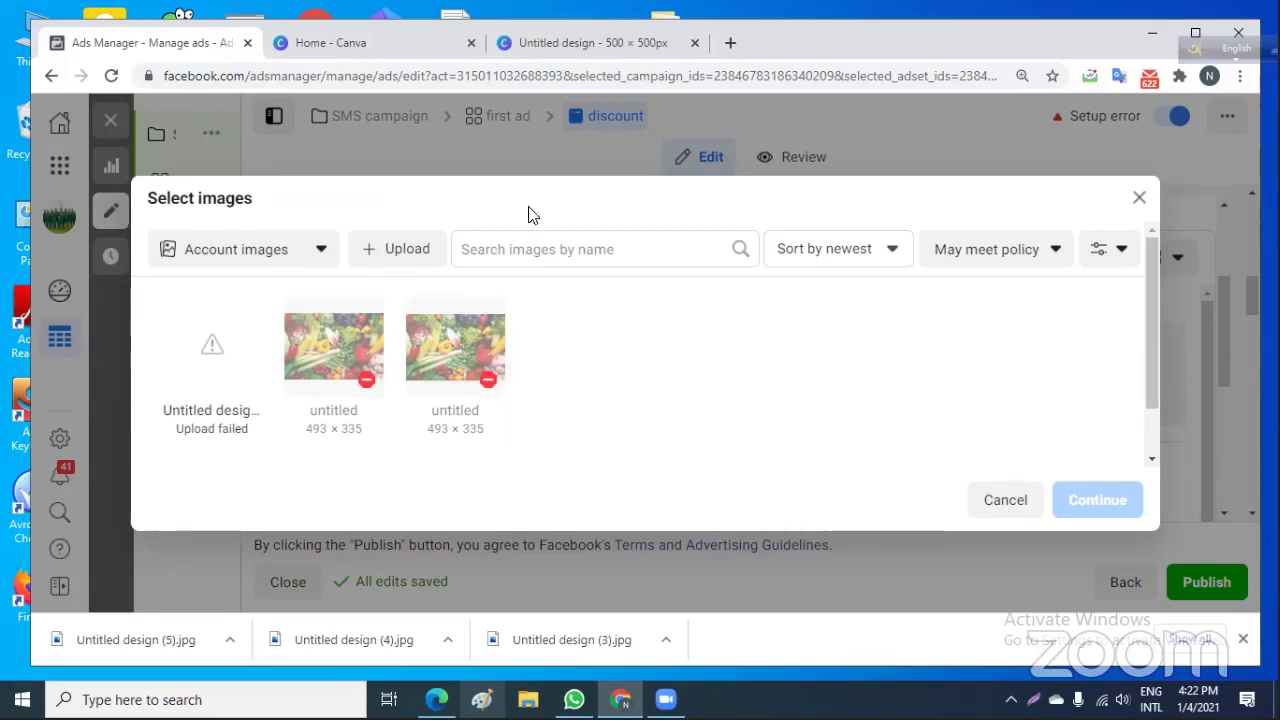
Switch to the Canva home page and create a new custom design of 600 × 600 px.
click(607, 43)
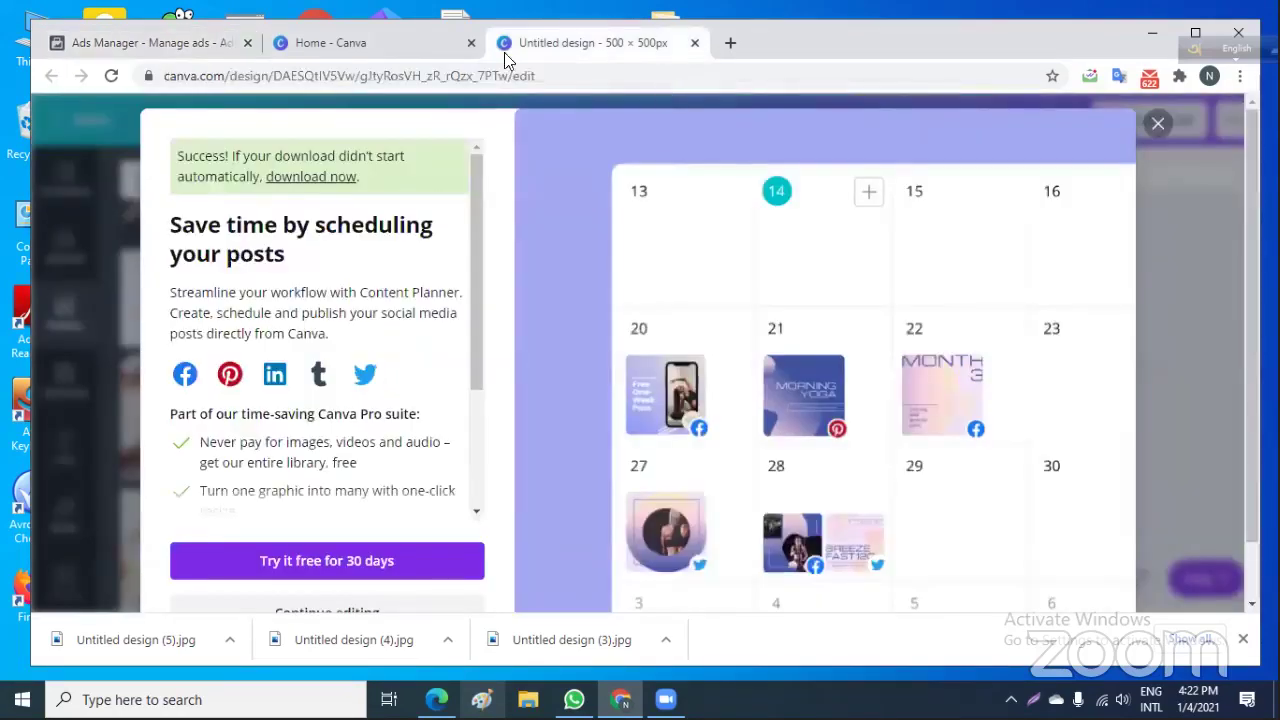
click(346, 44)
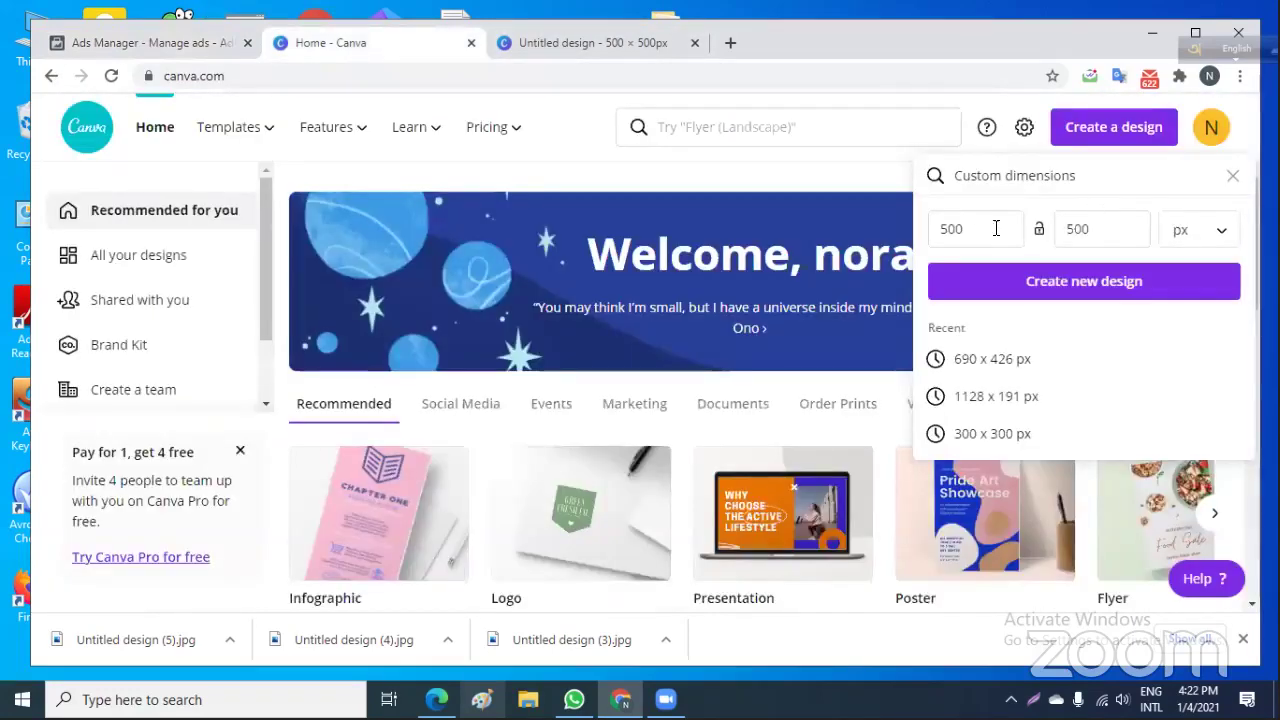
click(982, 229)
key(BackSpace)
key(BackSpace)
key(BackSpace)
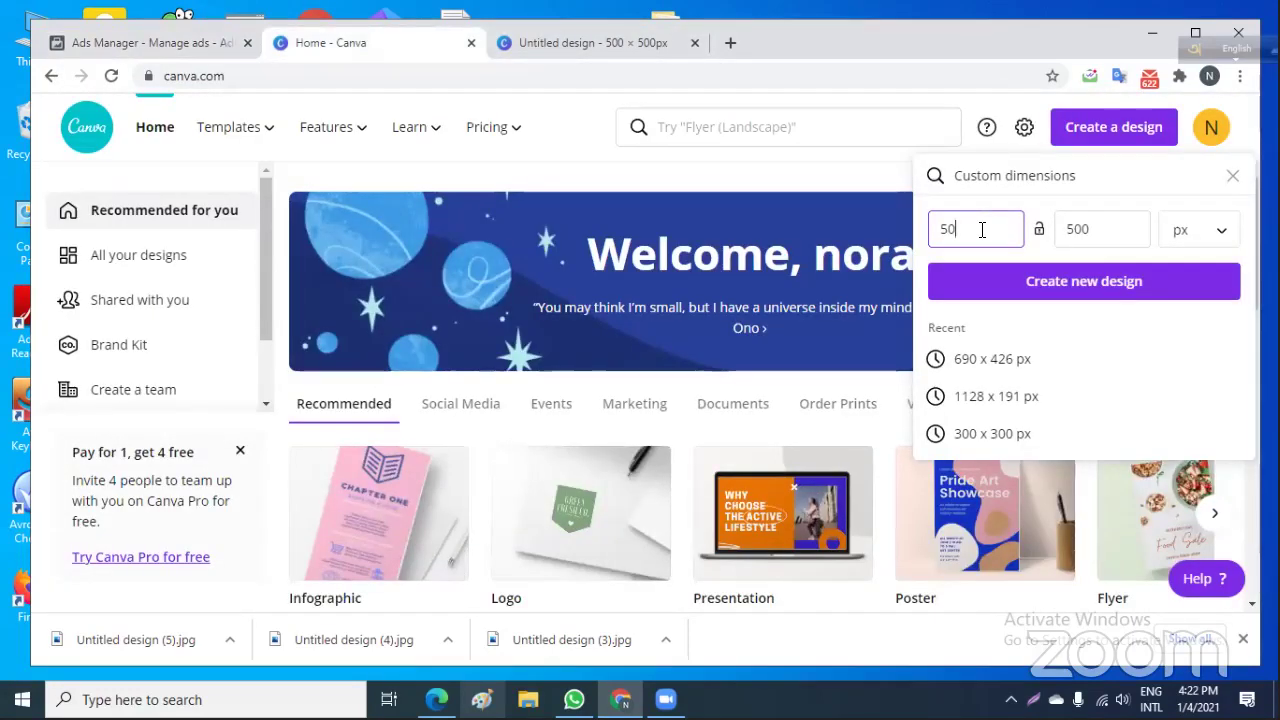
text(600)
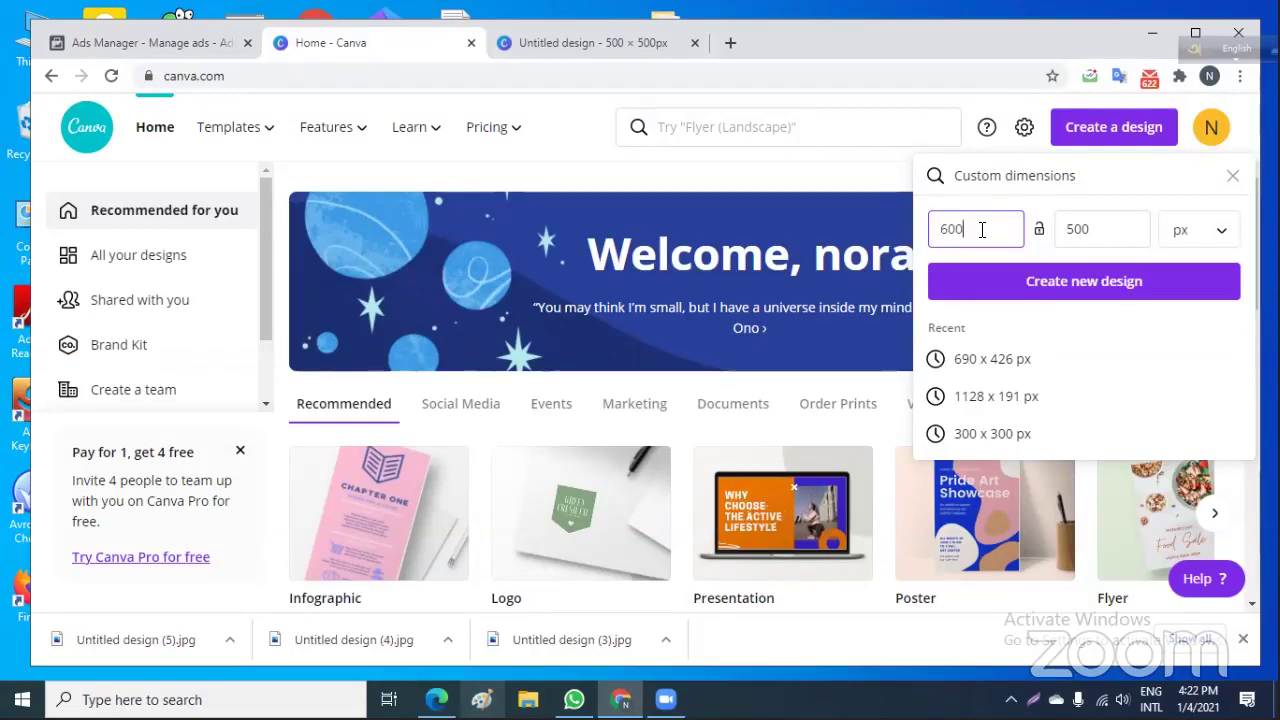
click(1100, 228)
key(BackSpace)
key(BackSpace)
key(BackSpace)
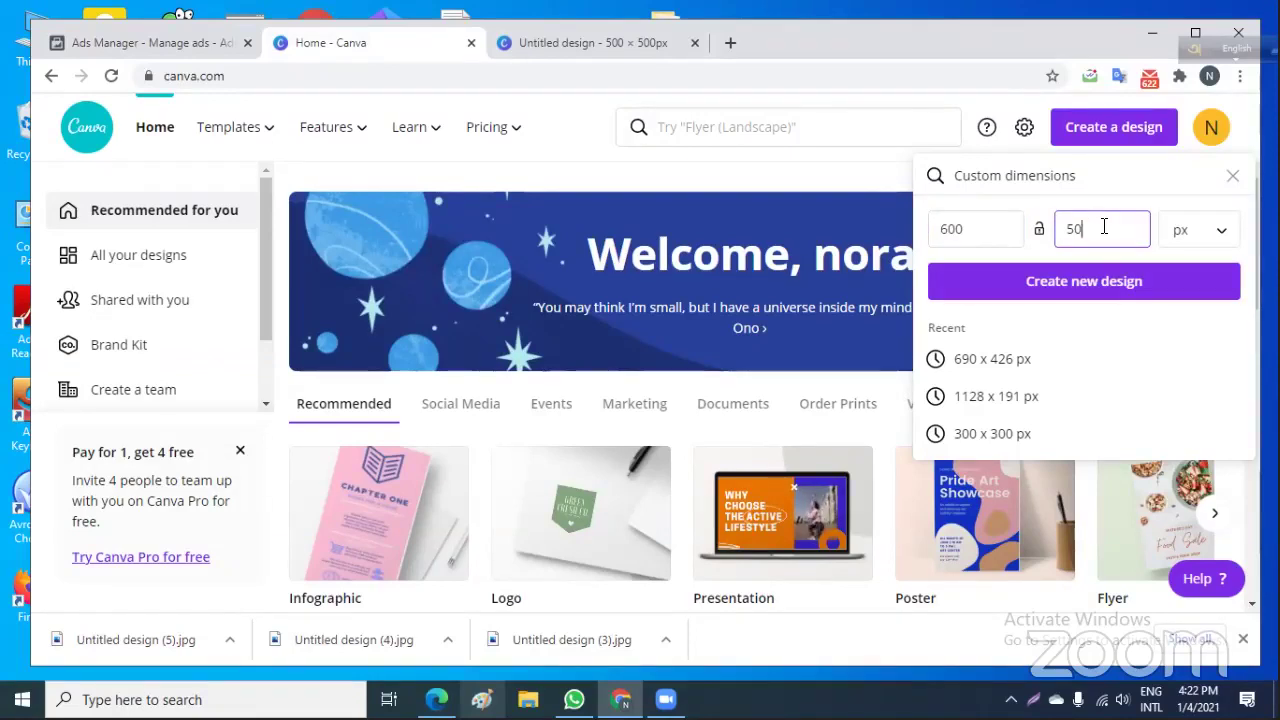
text(600)
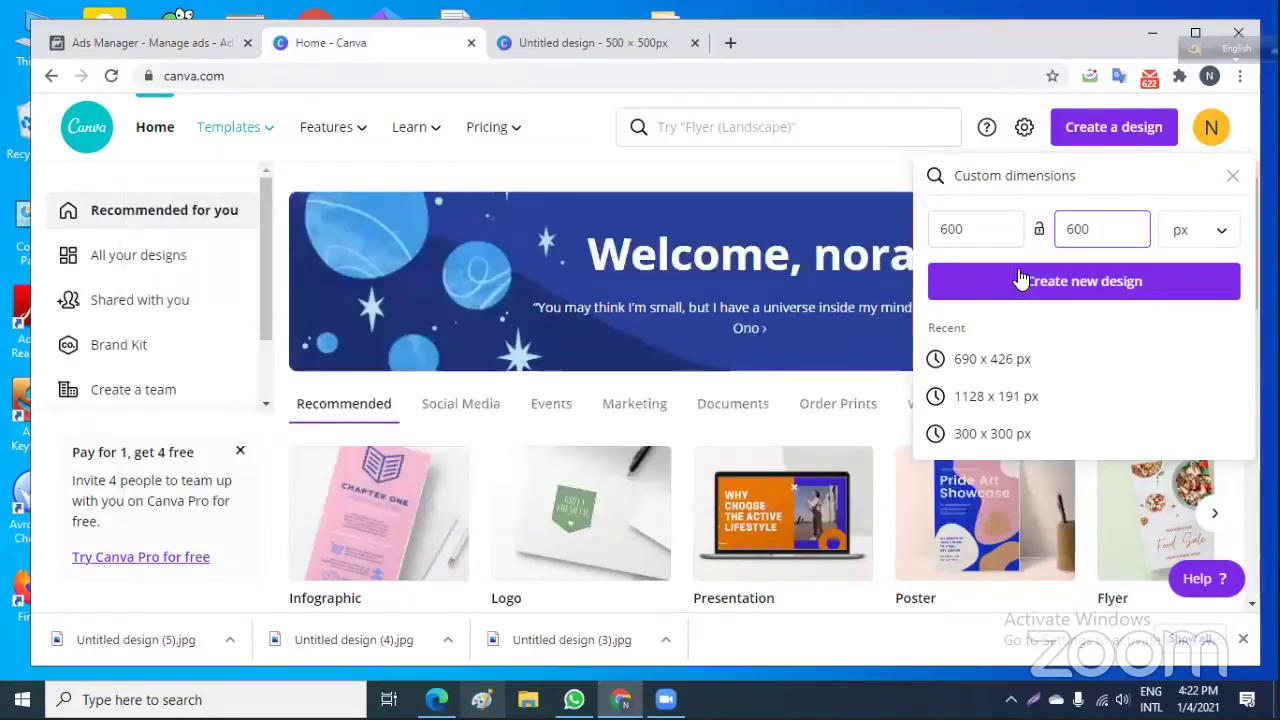
click(1090, 283)
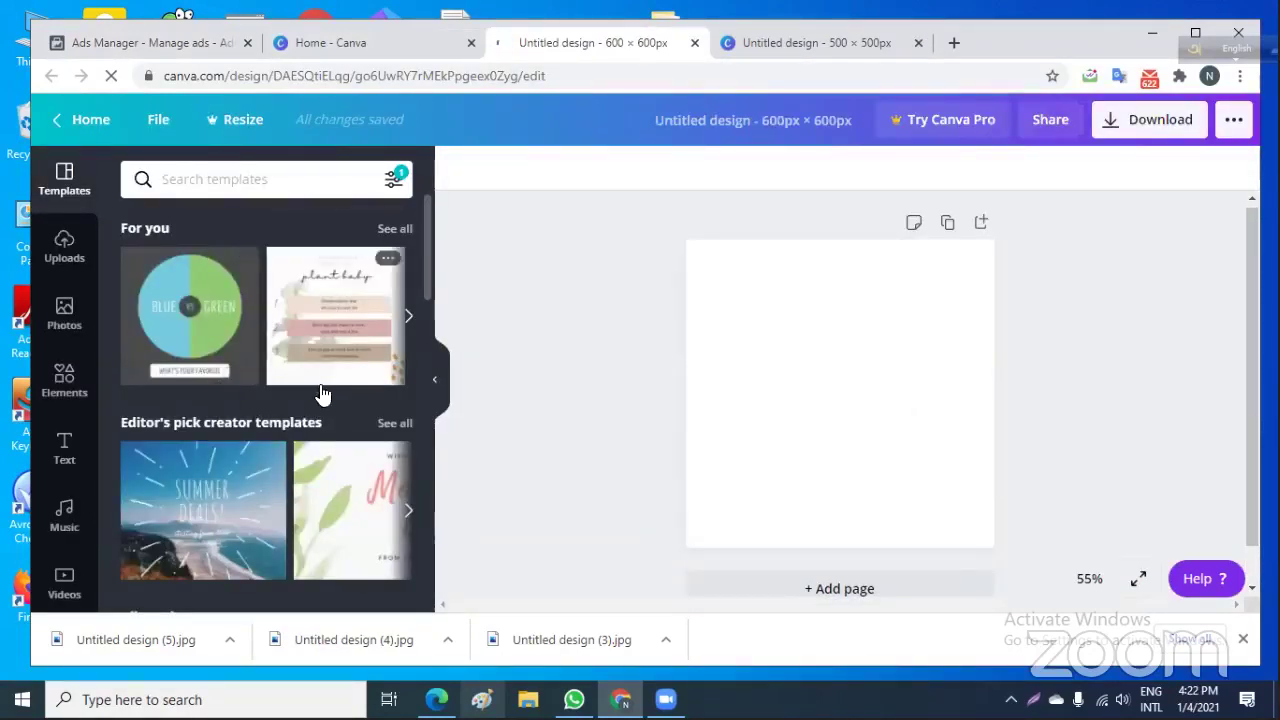
Browse the suggested templates and the uploaded images for the new design.
scroll(217, 343, down, 2)
scroll(228, 410, up, 1)
scroll(228, 410, up, 2)
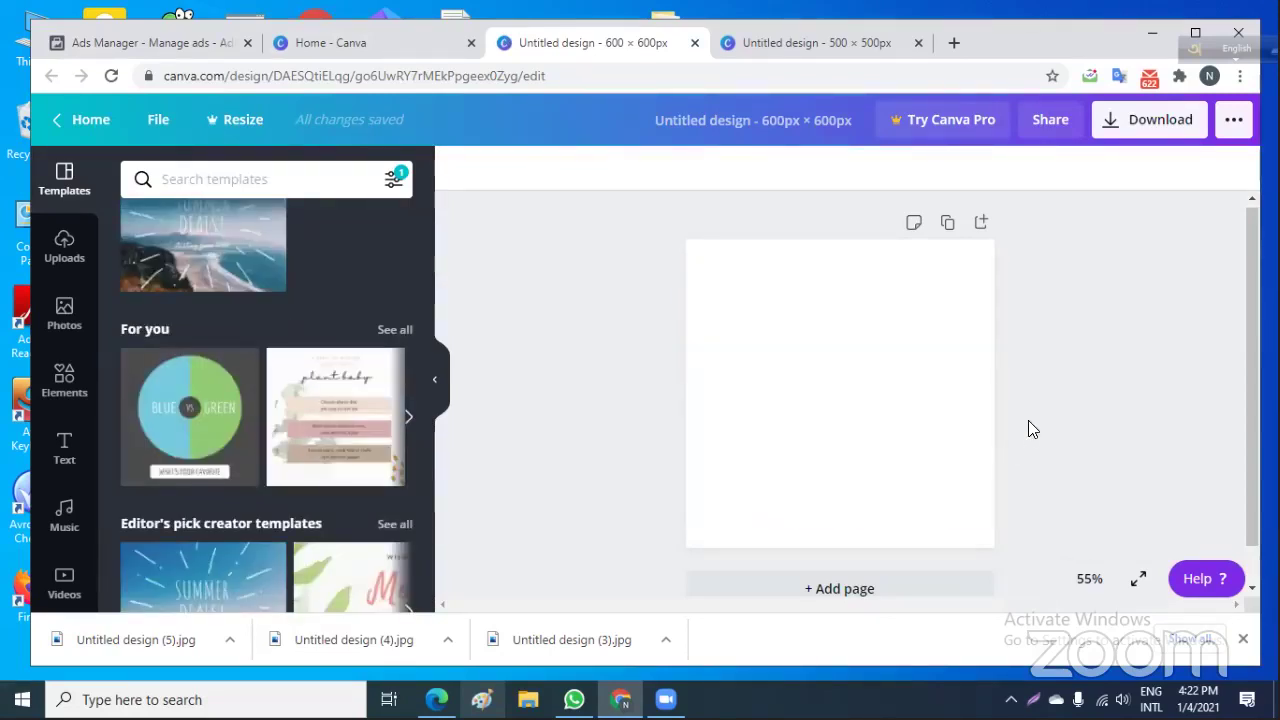
scroll(400, 400, up, 1)
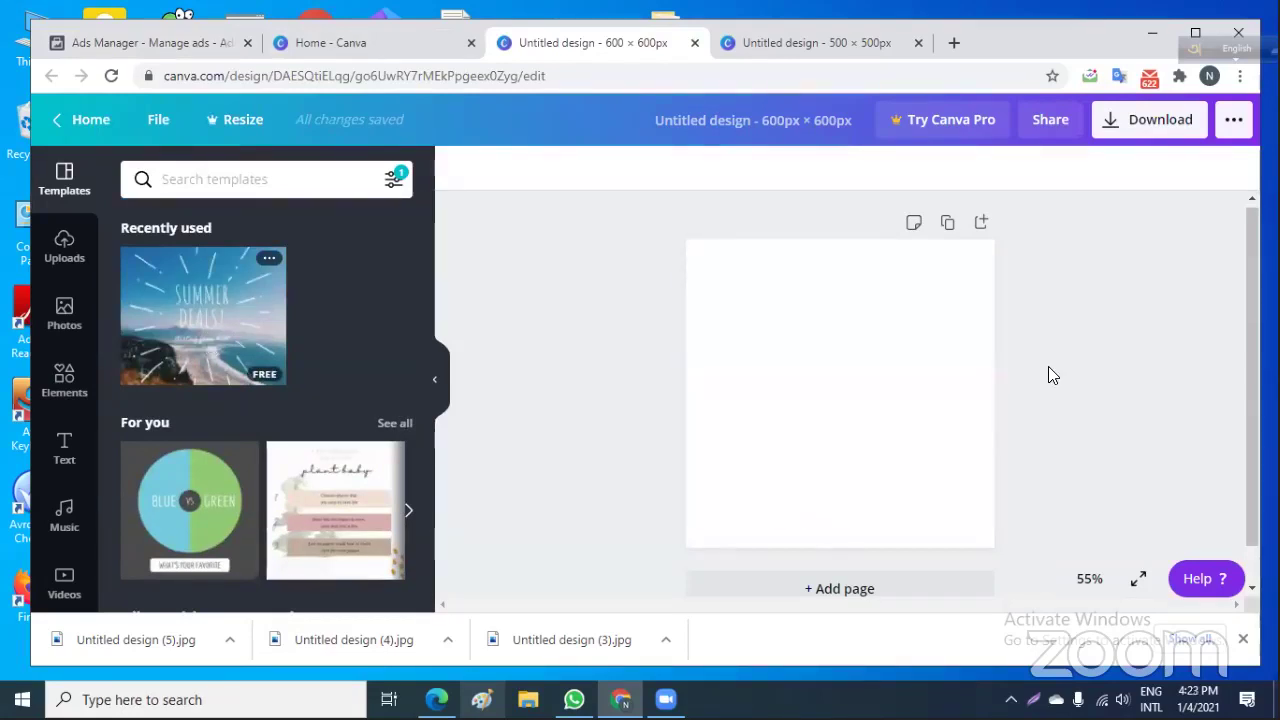
scroll(237, 357, down, 10)
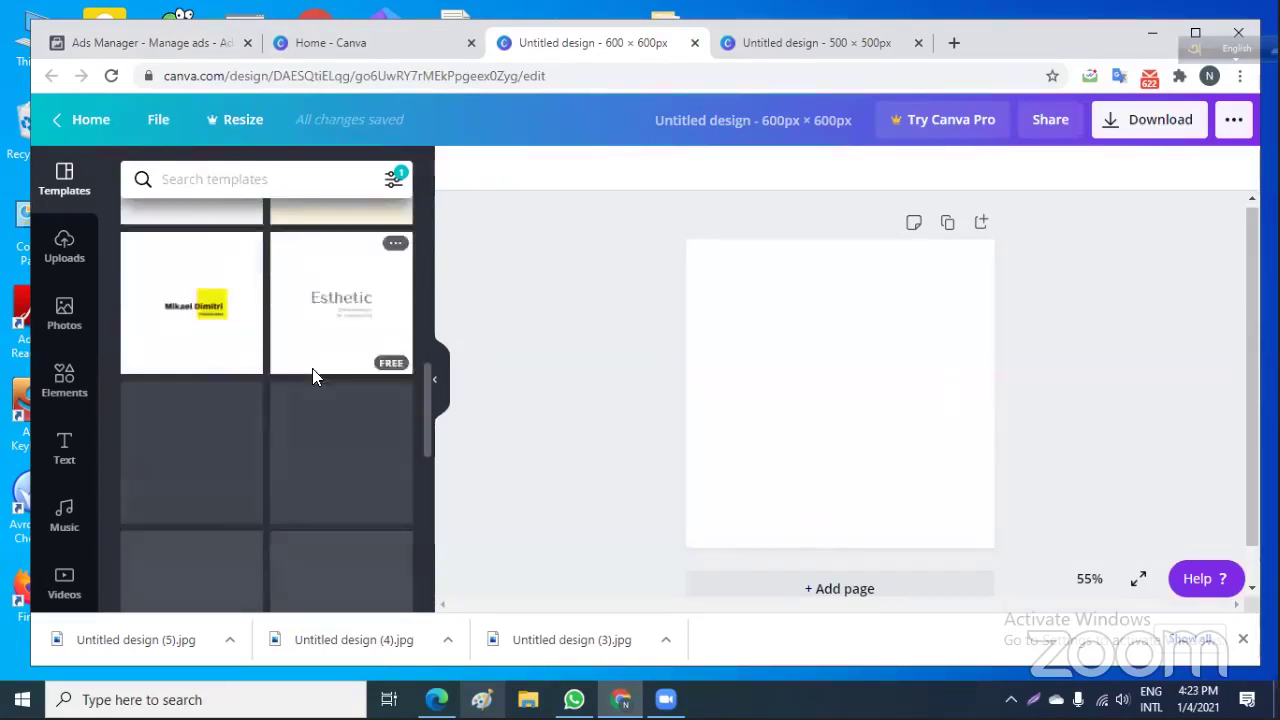
scroll(280, 358, up, 3)
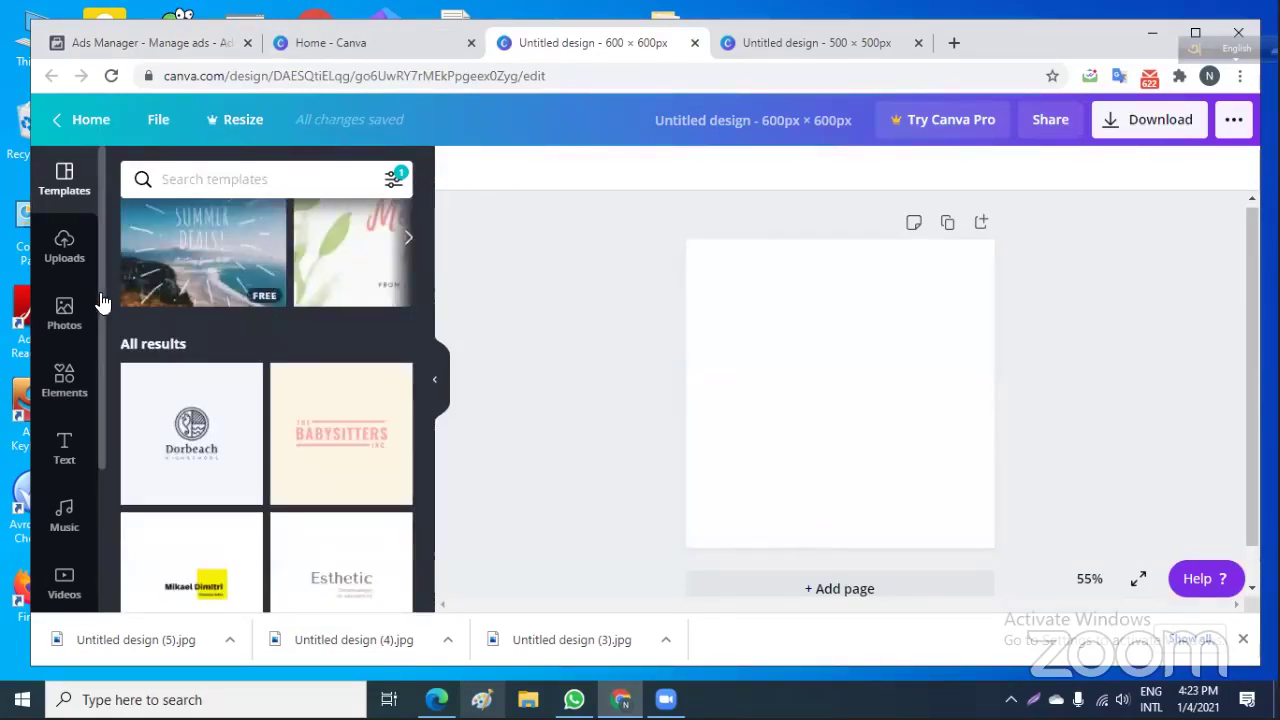
click(64, 250)
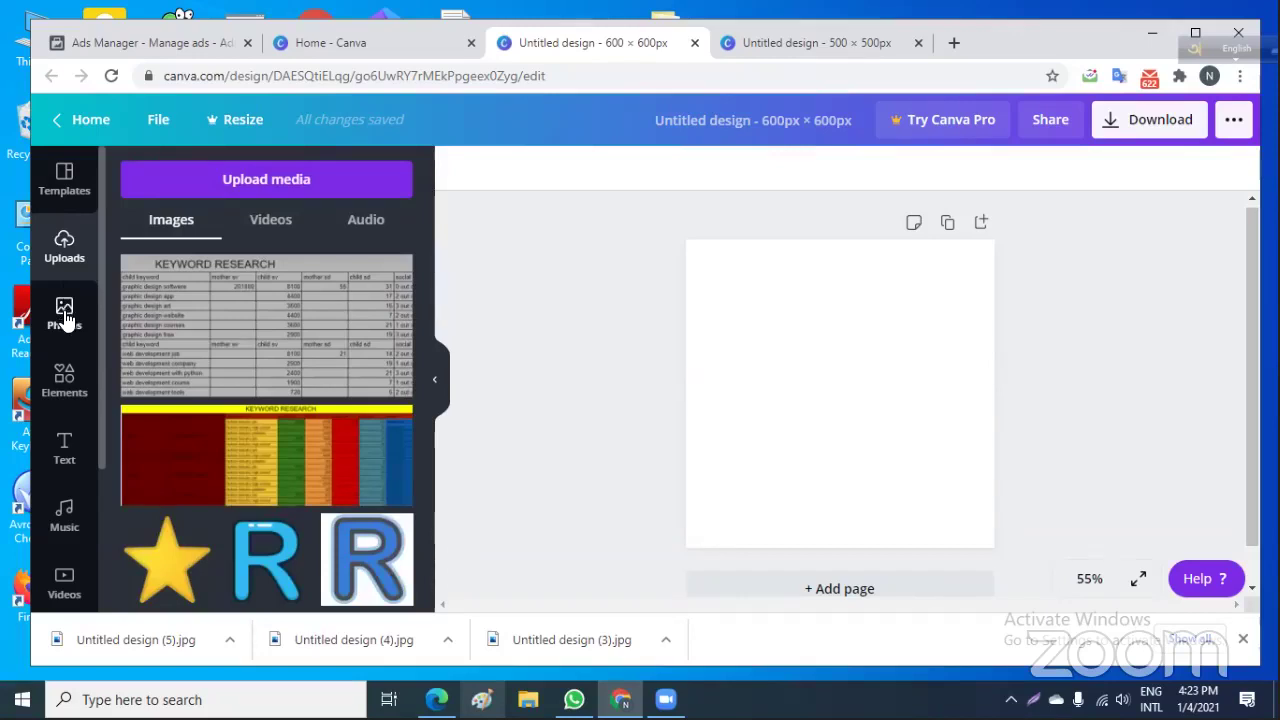
Add the recently used stock photo of a hand over a fruit bowl to the blank page.
click(64, 318)
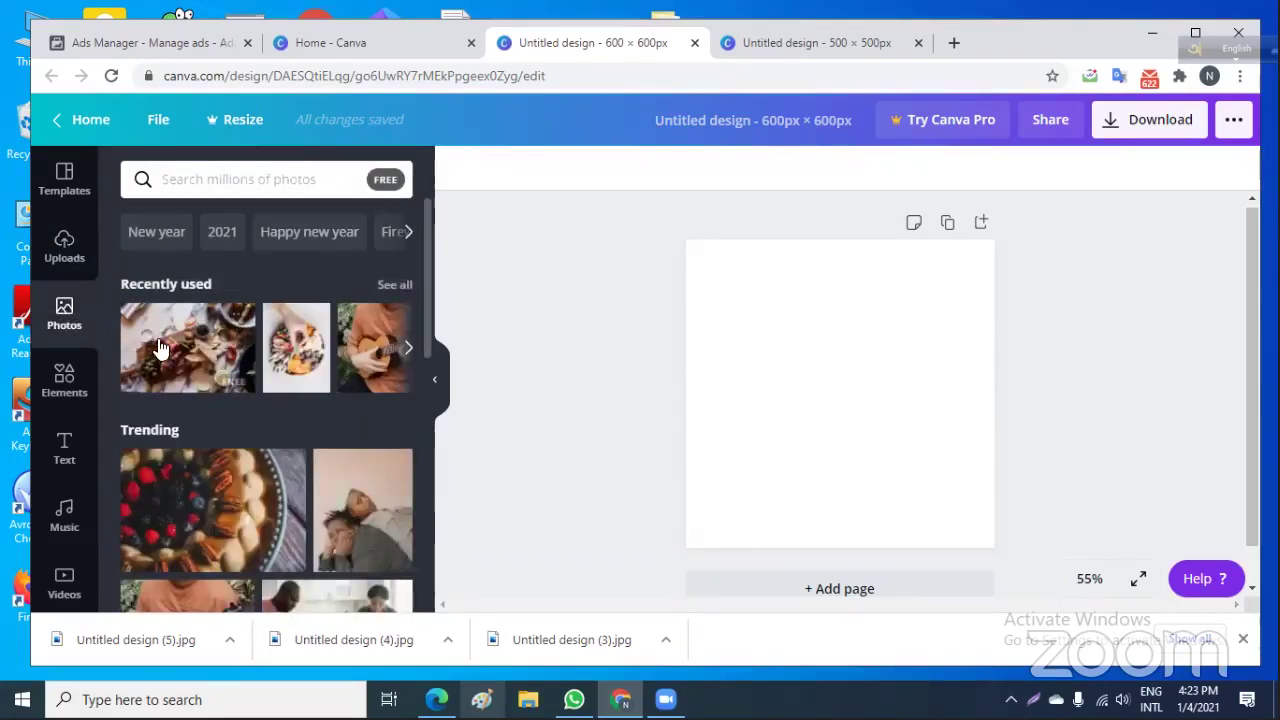
click(300, 350)
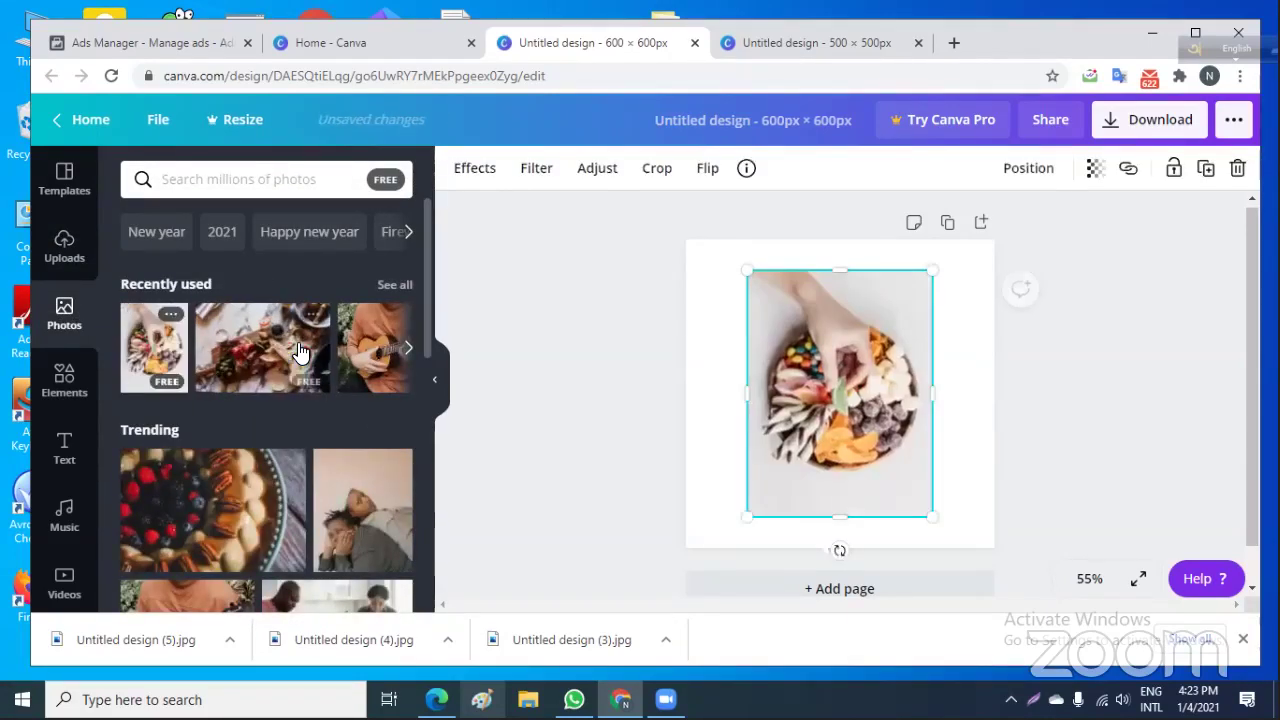
click(1096, 388)
Download the fruit bowl design as a JPG and dismiss the post-scheduling promotion.
click(1127, 121)
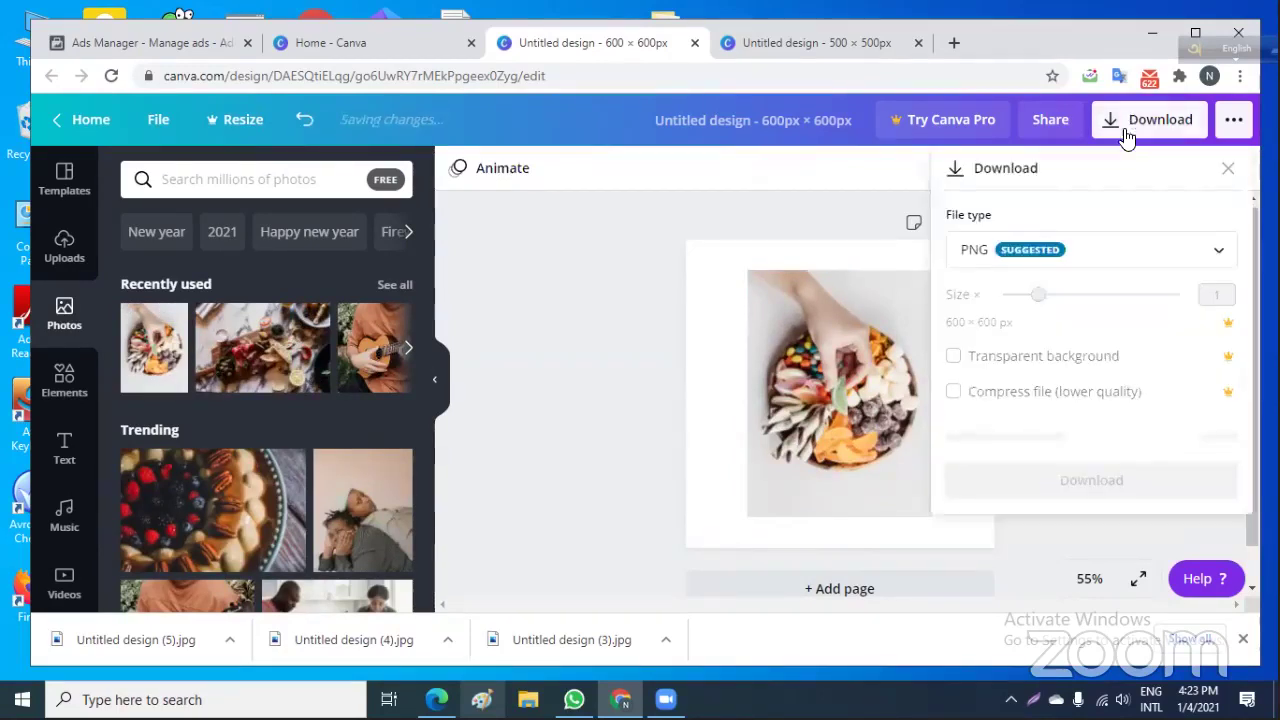
click(1123, 265)
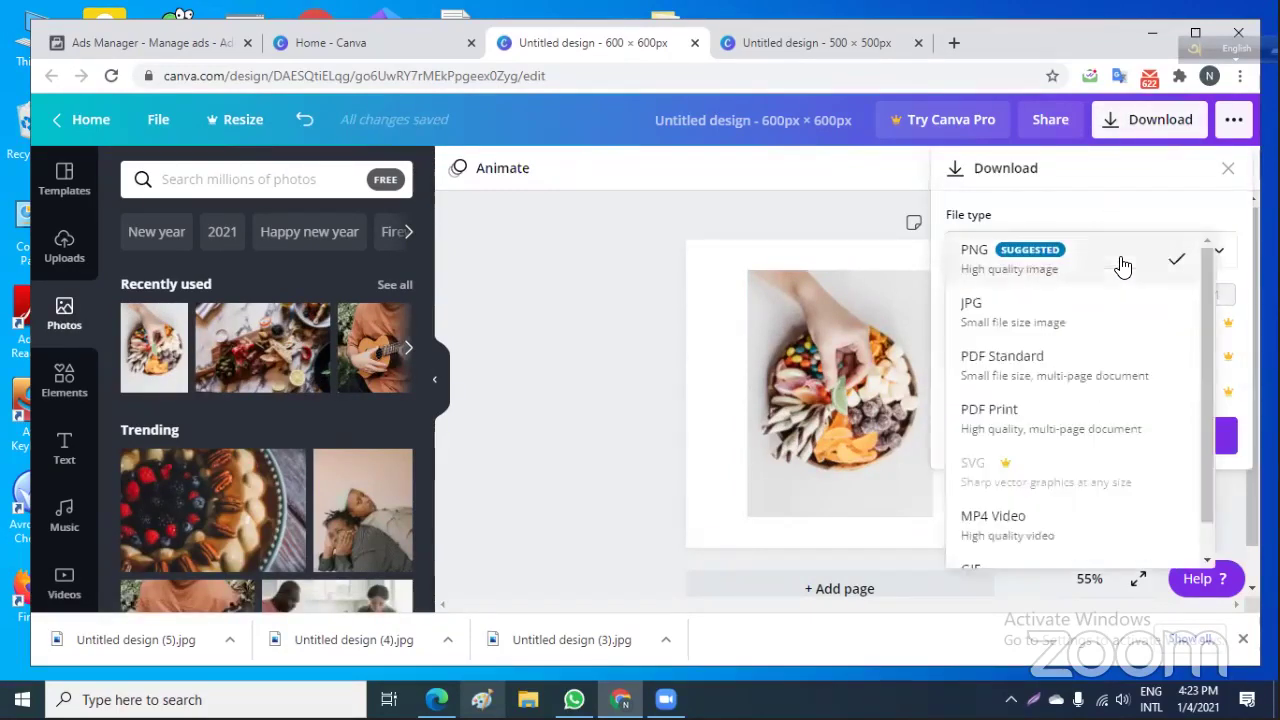
click(1006, 318)
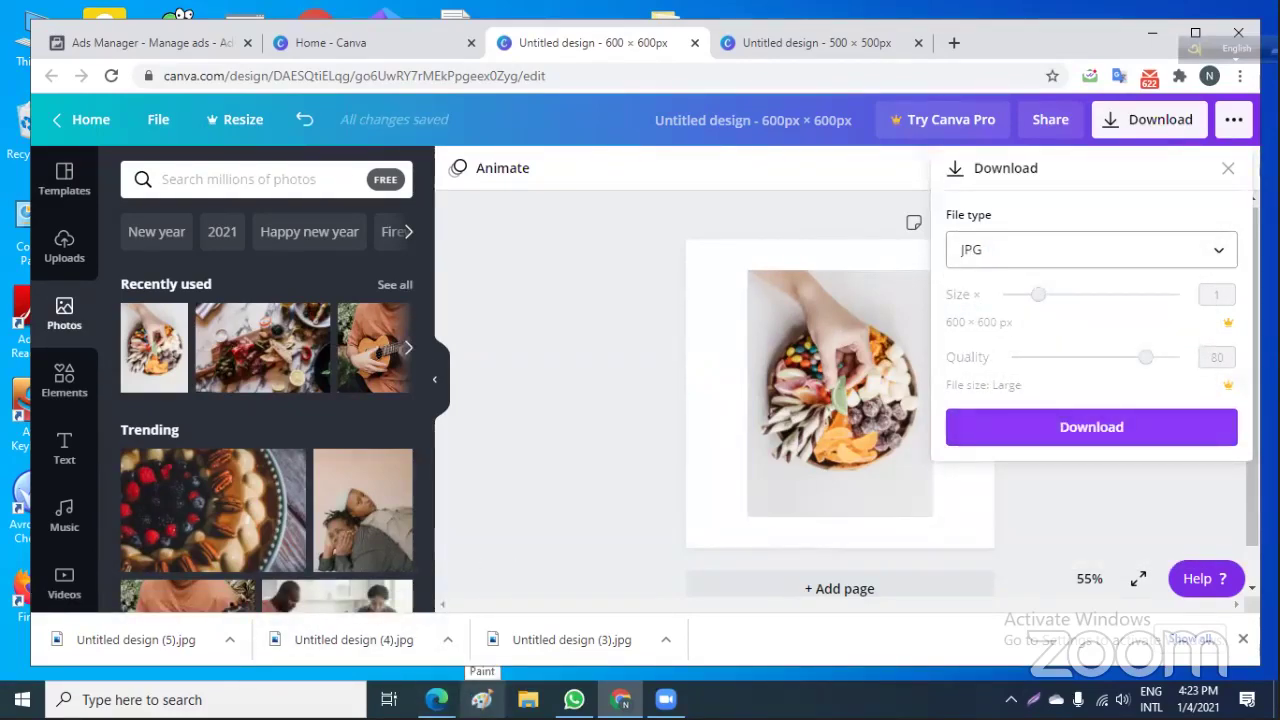
click(1144, 428)
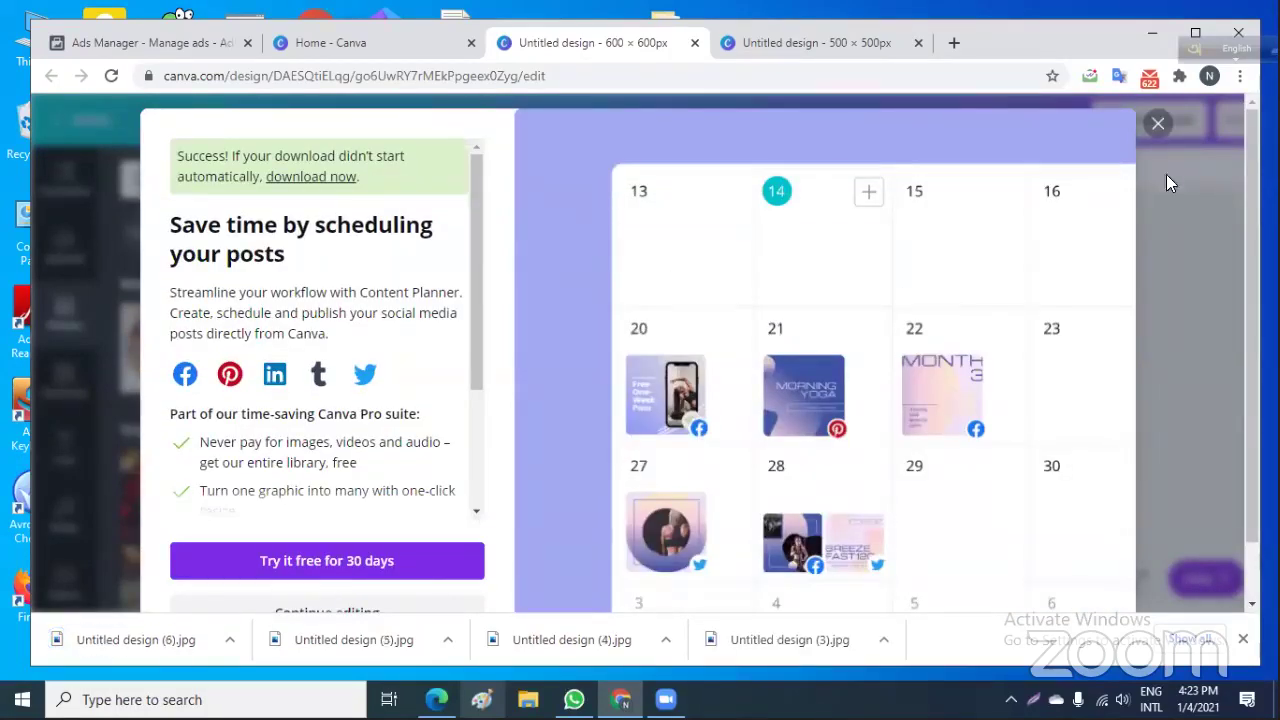
click(1158, 125)
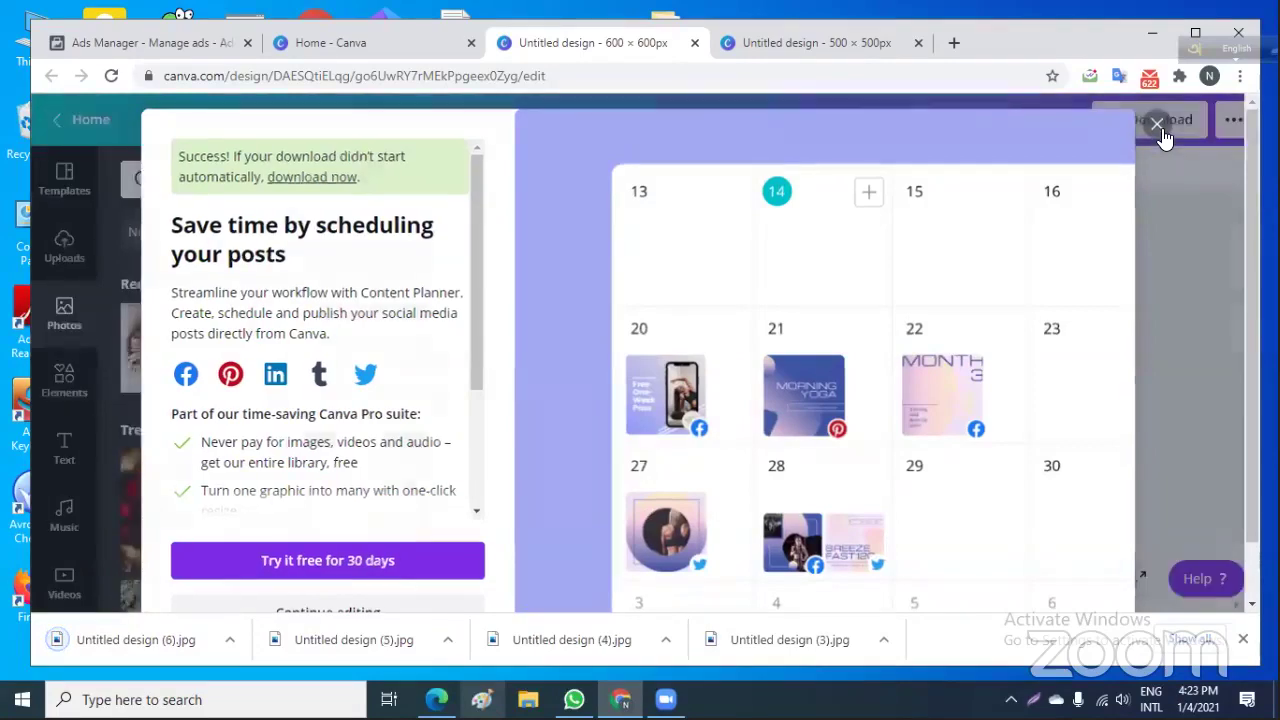
Replace the fruit bowl photo on the page with the trending photo of the berry and pecan dessert.
click(872, 375)
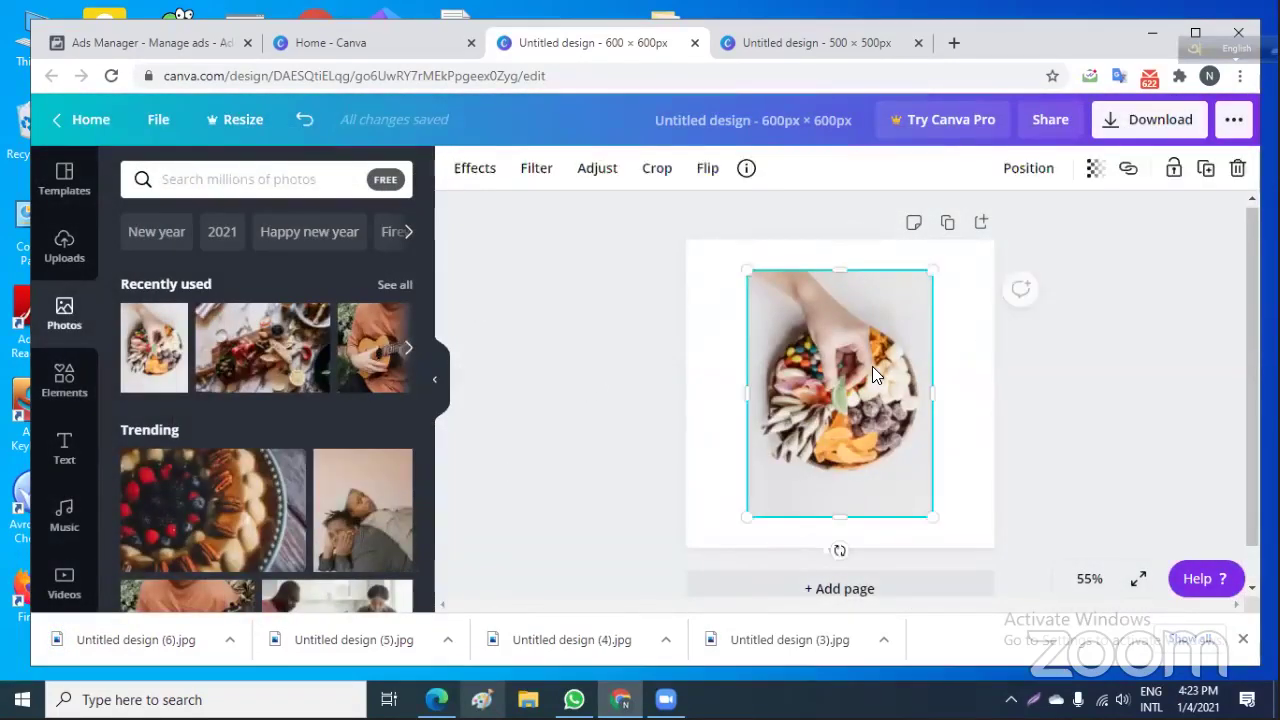
key(Delete)
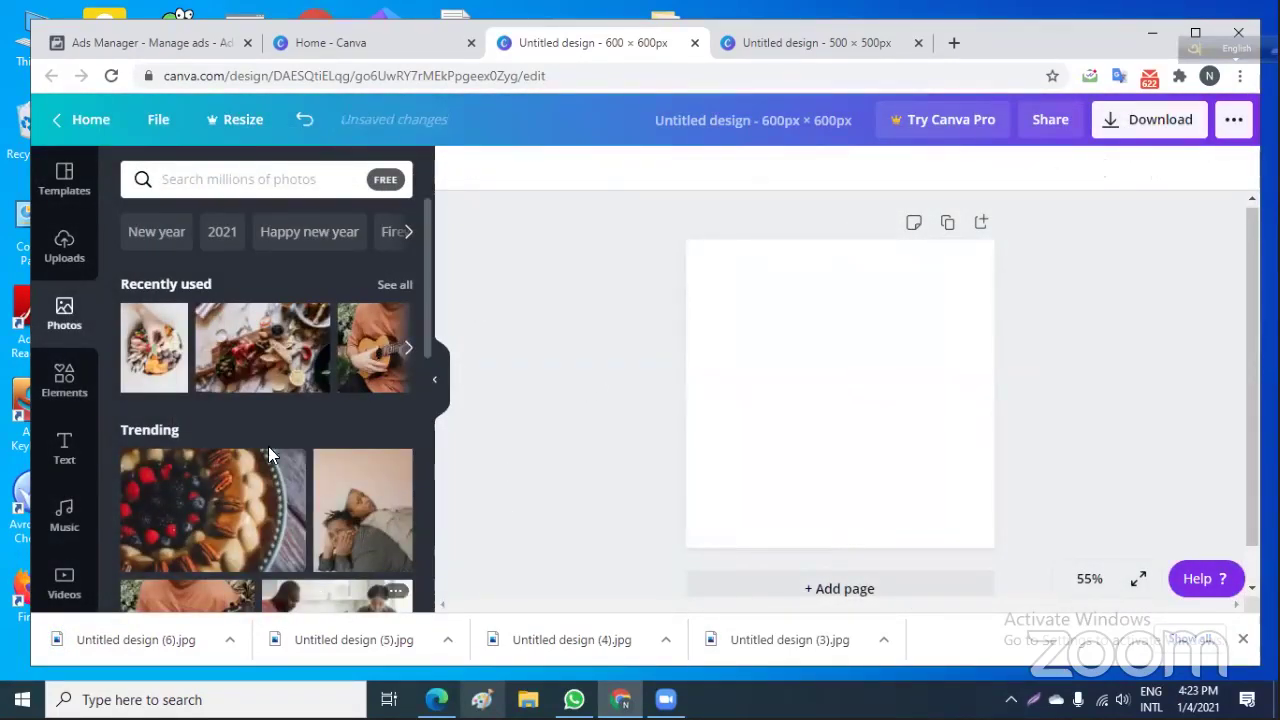
click(222, 528)
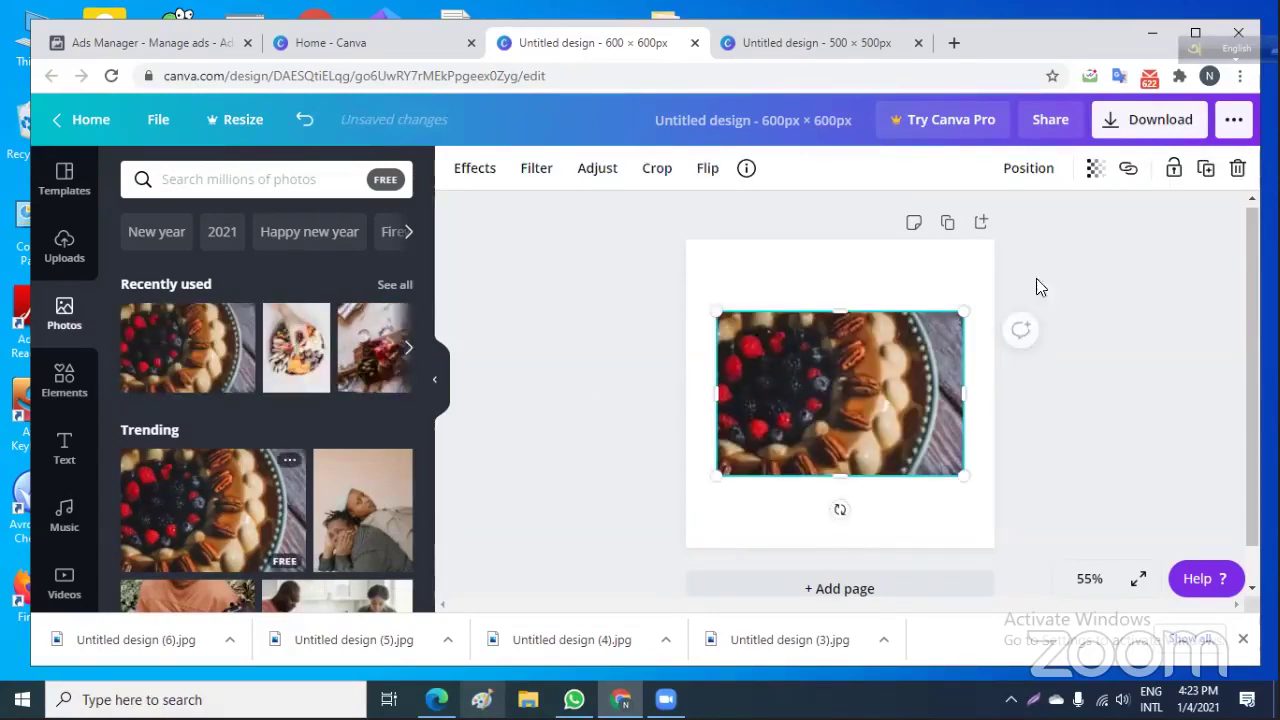
click(1133, 392)
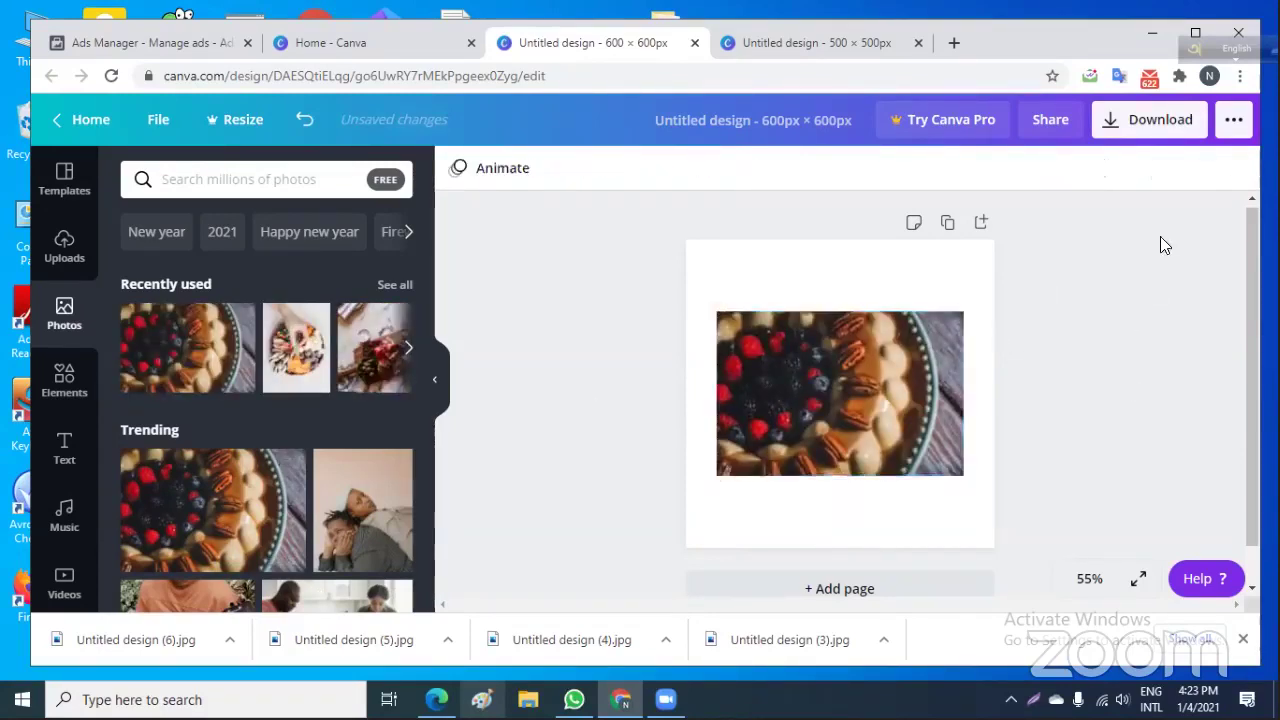
Download the berry dessert design as a JPG.
click(1160, 125)
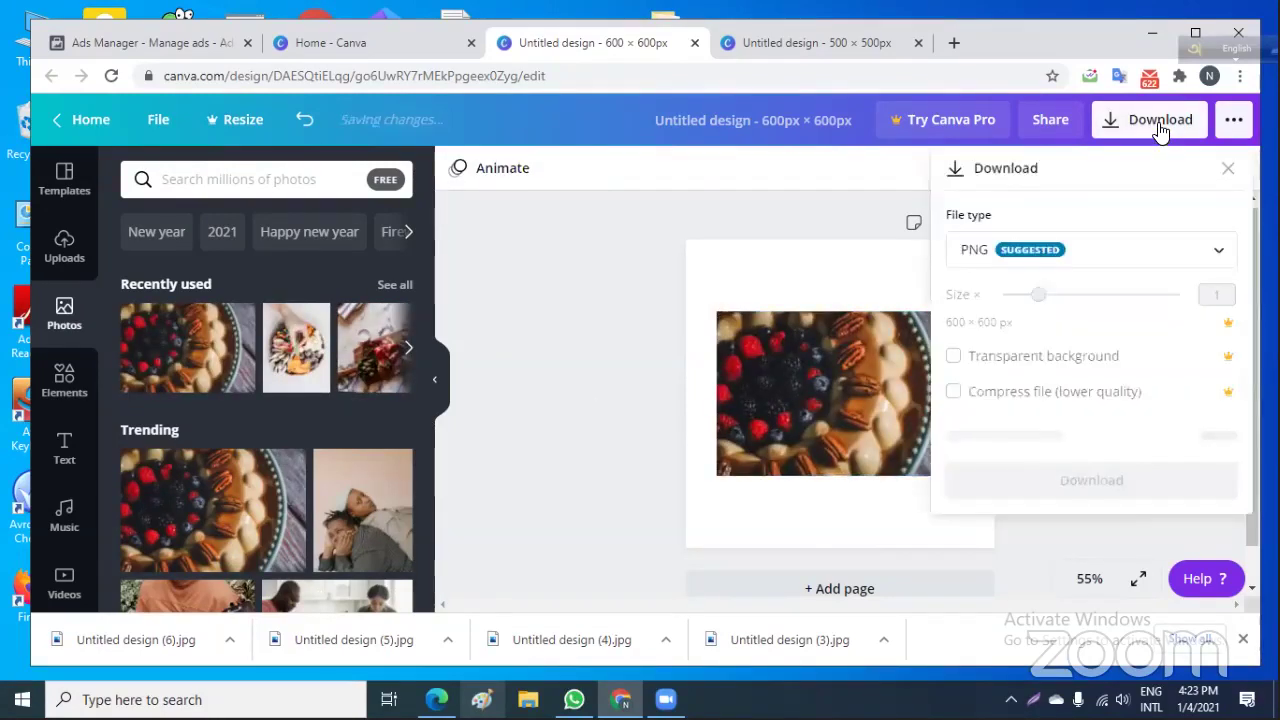
click(1128, 263)
click(1066, 330)
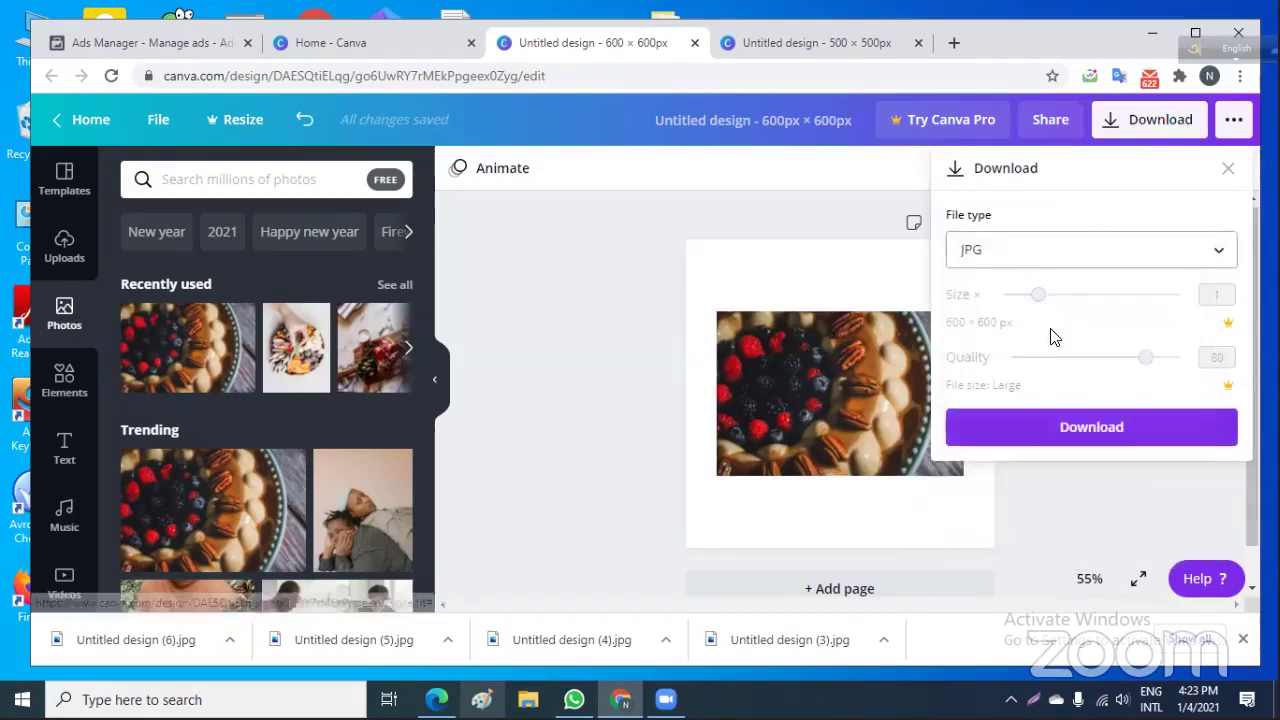
click(1076, 430)
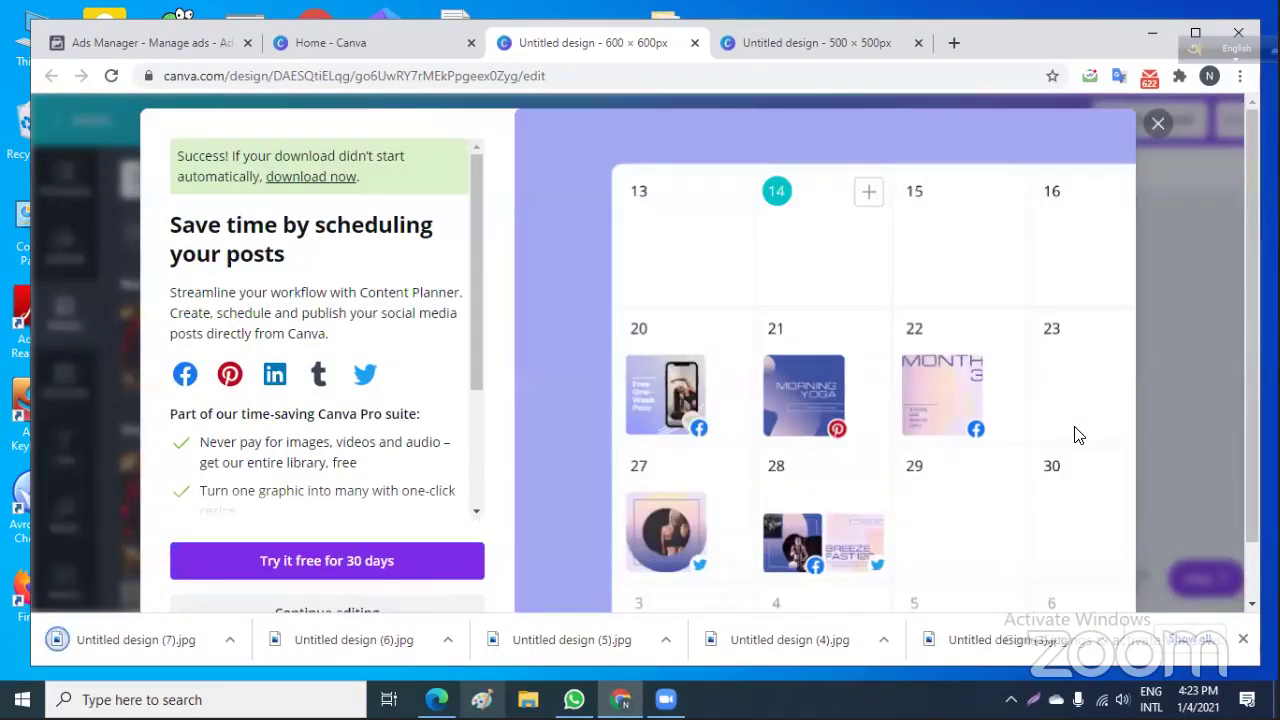
Dismiss the post-scheduling promotion and replace the berry dessert photo with the recently used photo of a hand over a fruit bowl.
click(1158, 126)
click(808, 398)
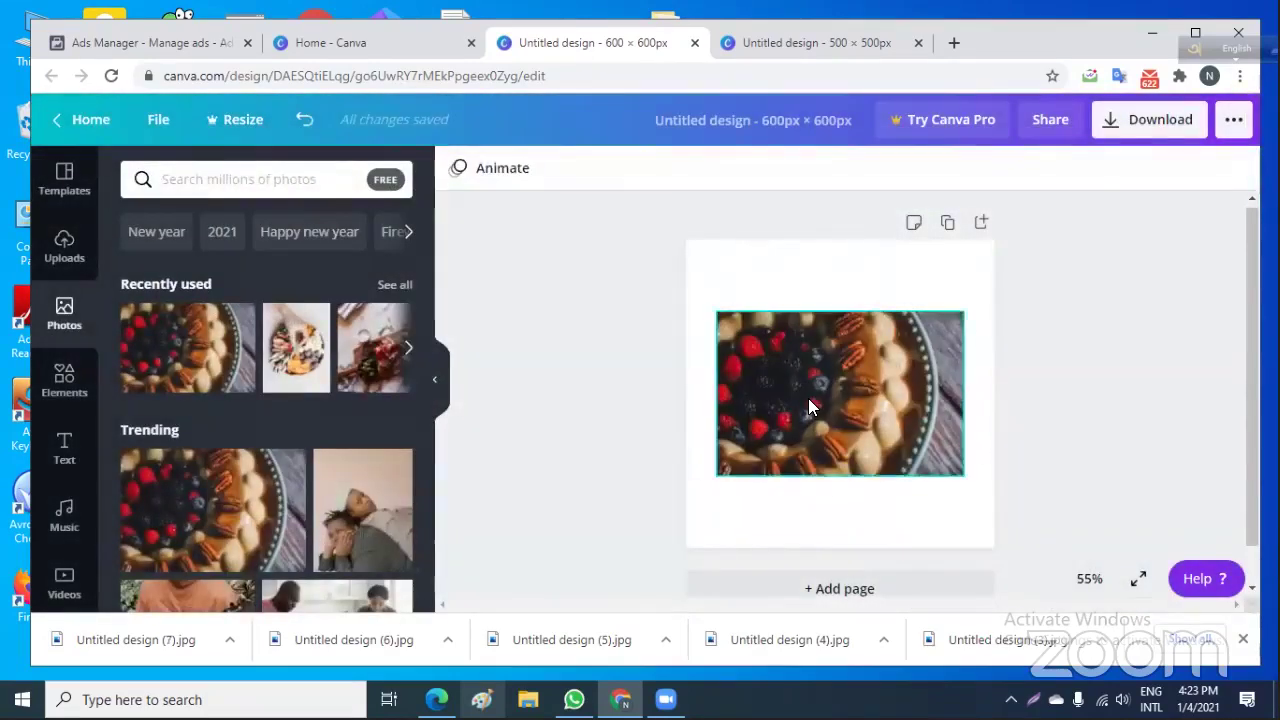
key(Delete)
scroll(240, 505, down, 3)
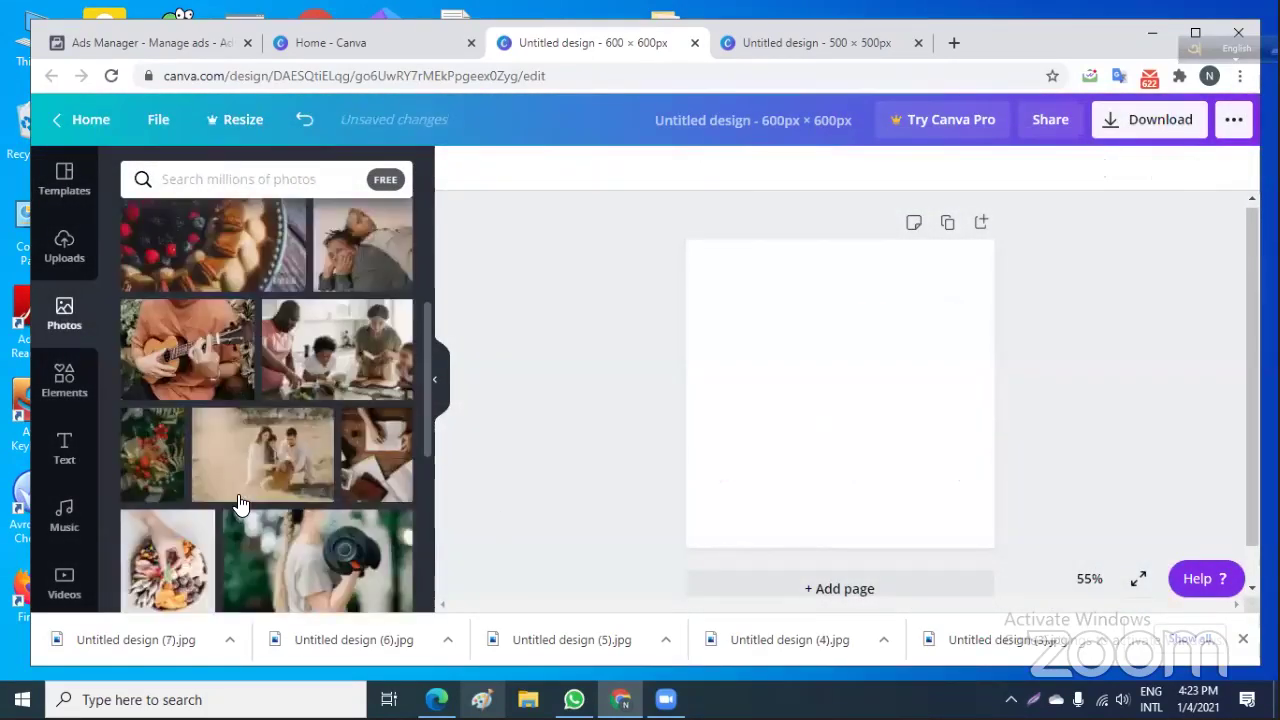
scroll(298, 398, up, 5)
click(305, 370)
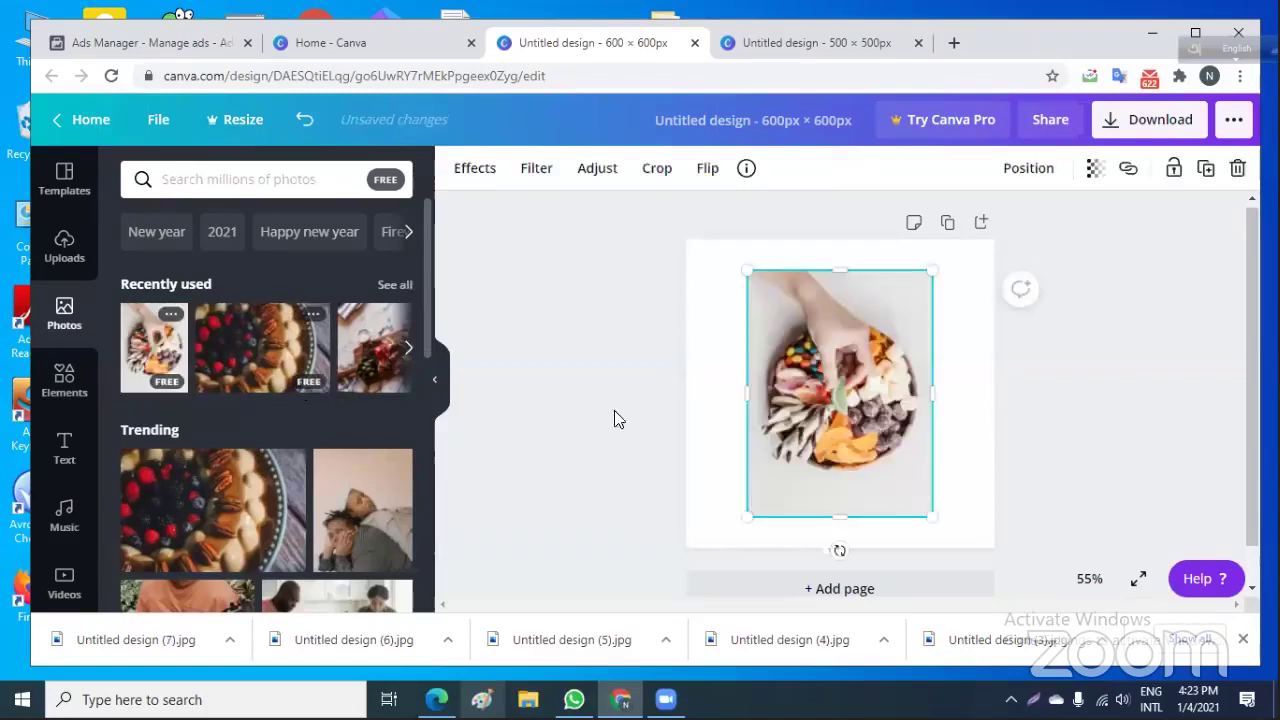
click(1098, 446)
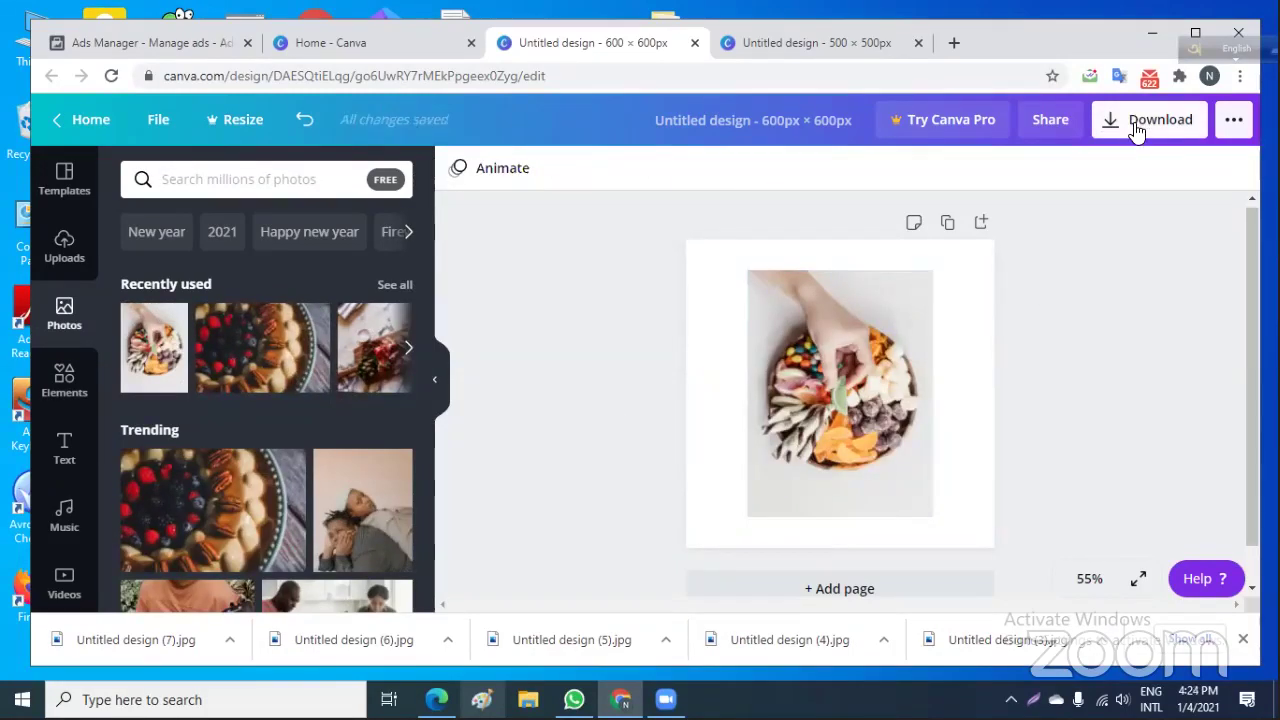
Download the new fruit bowl design as a JPG.
click(1136, 124)
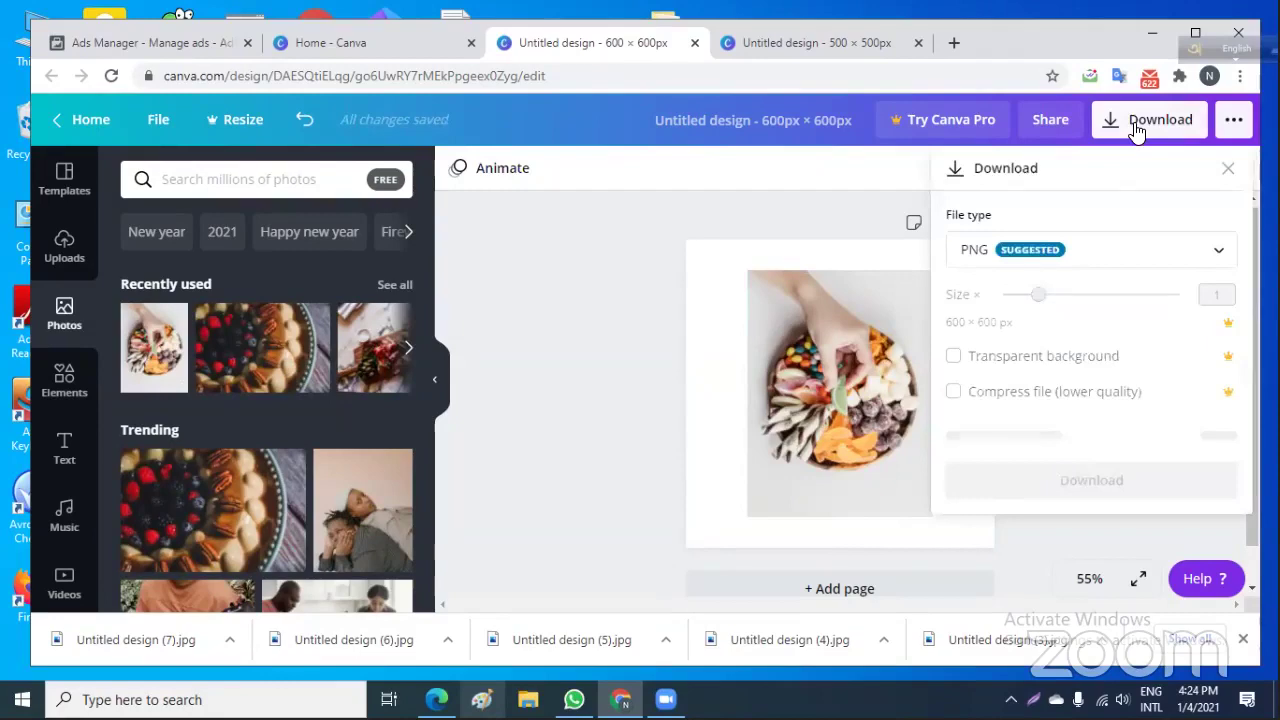
click(1154, 262)
click(1108, 336)
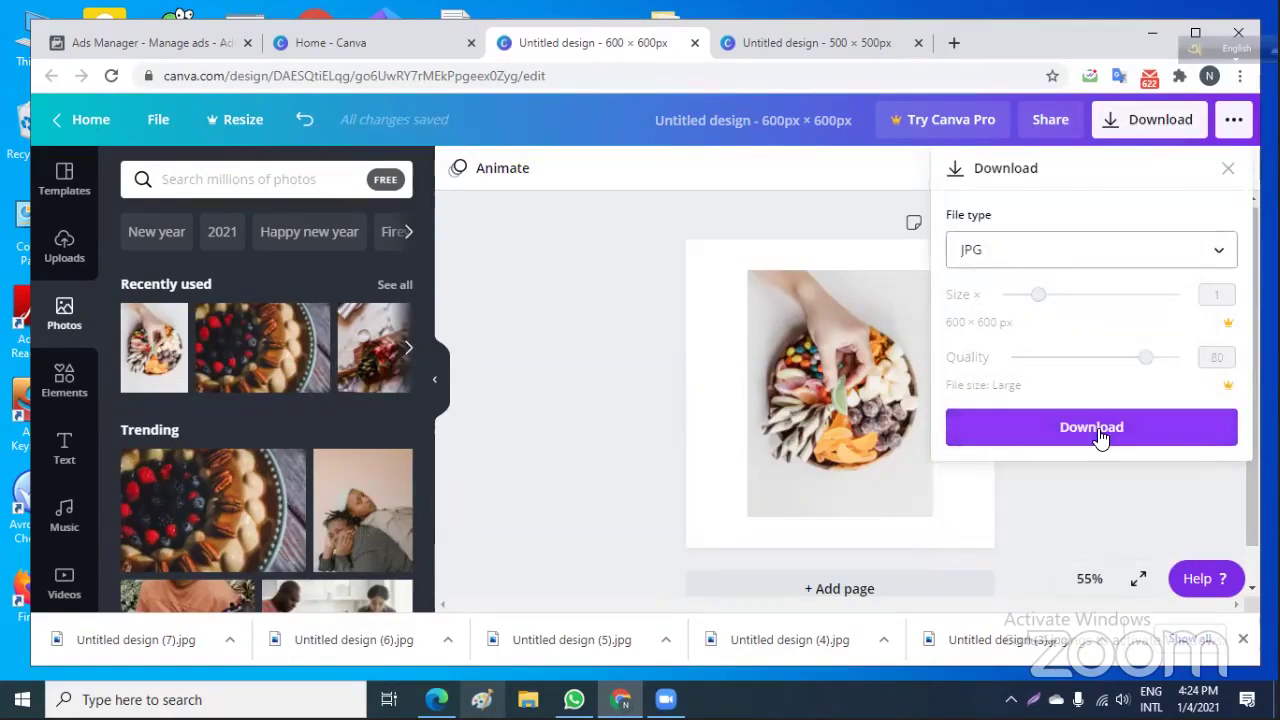
click(1098, 428)
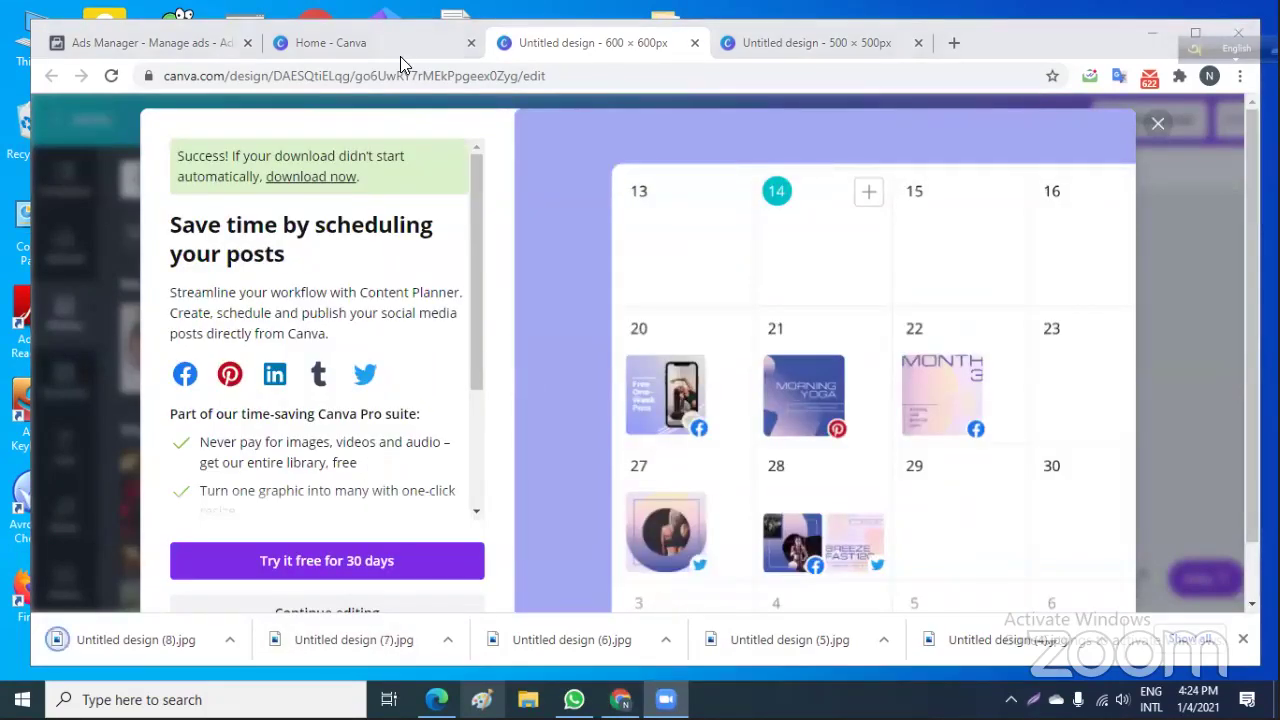
Switch to Ads Manager and reload the page of the discount ad.
click(155, 45)
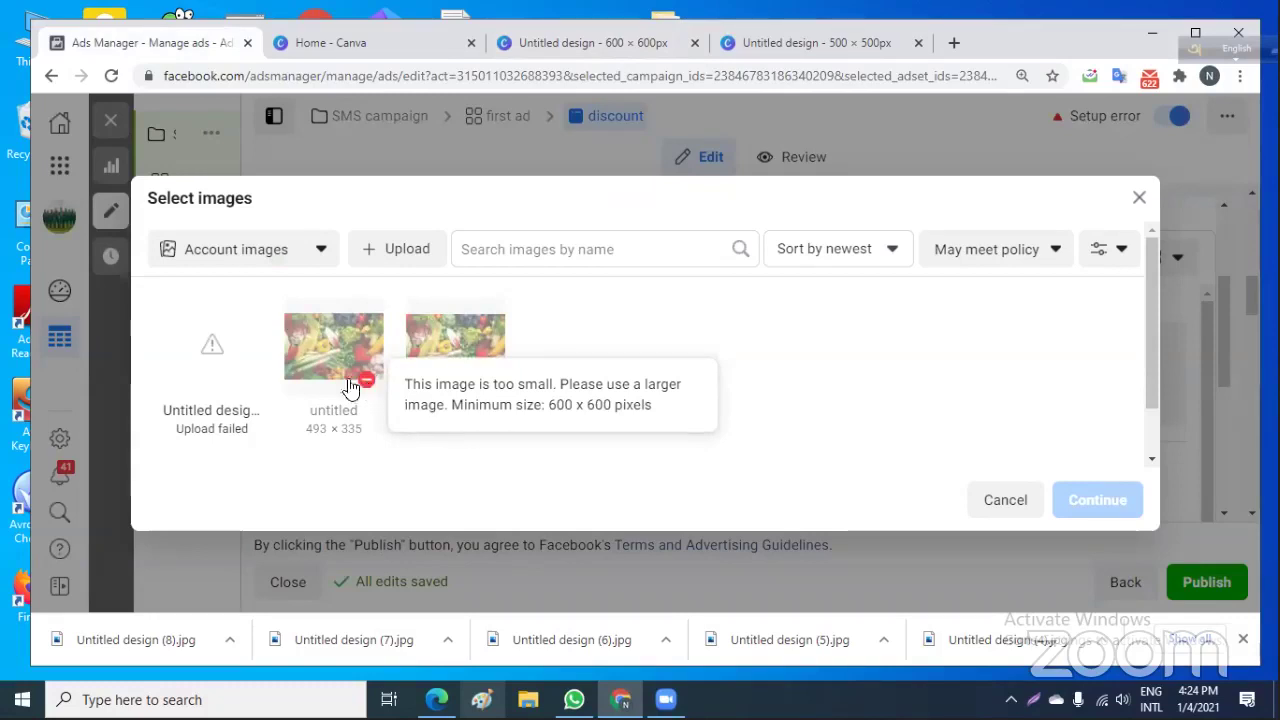
right_click(211, 362)
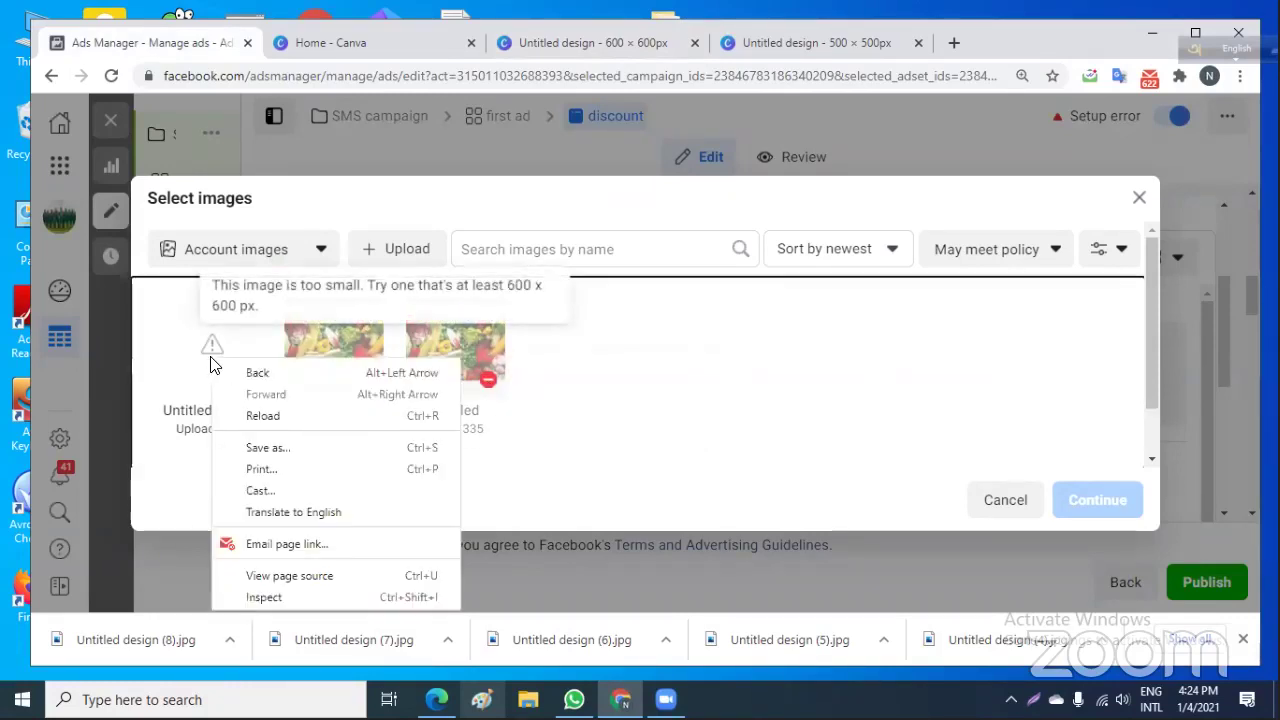
click(276, 415)
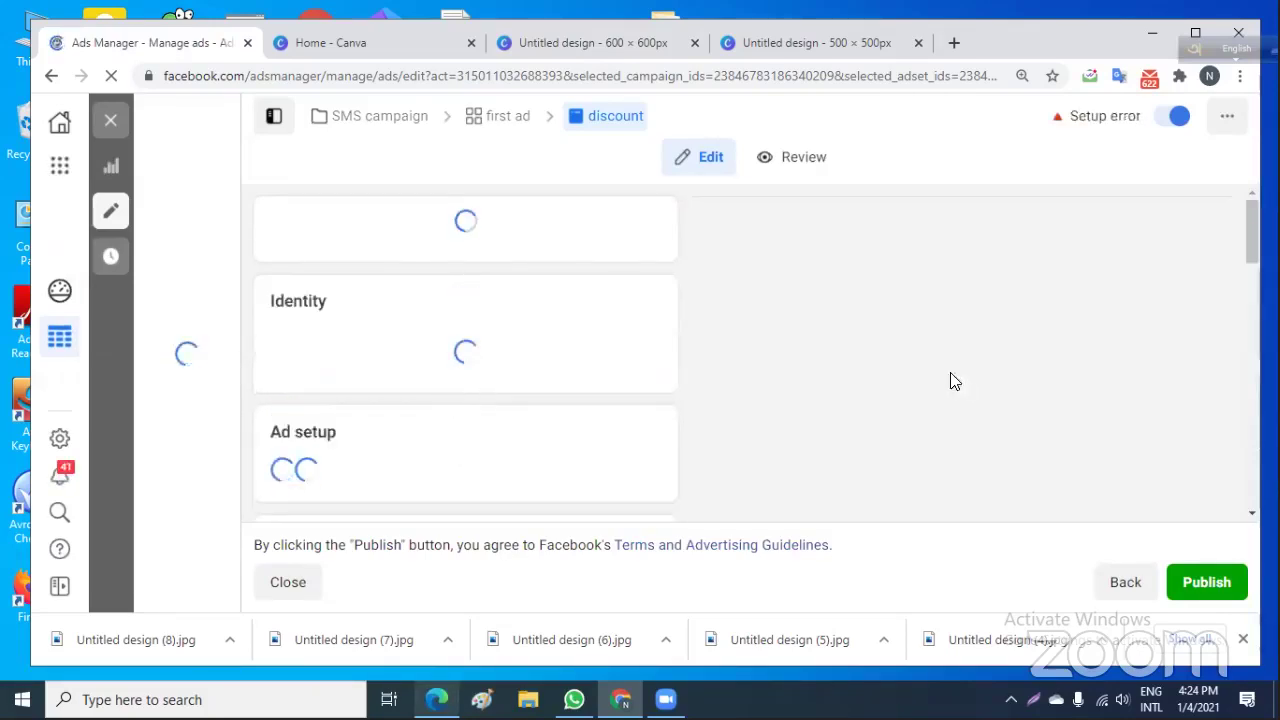
Start selecting an image for the first carousel card and upload Untitled design (8).jpg from the Downloads folder.
scroll(622, 463, down, 1)
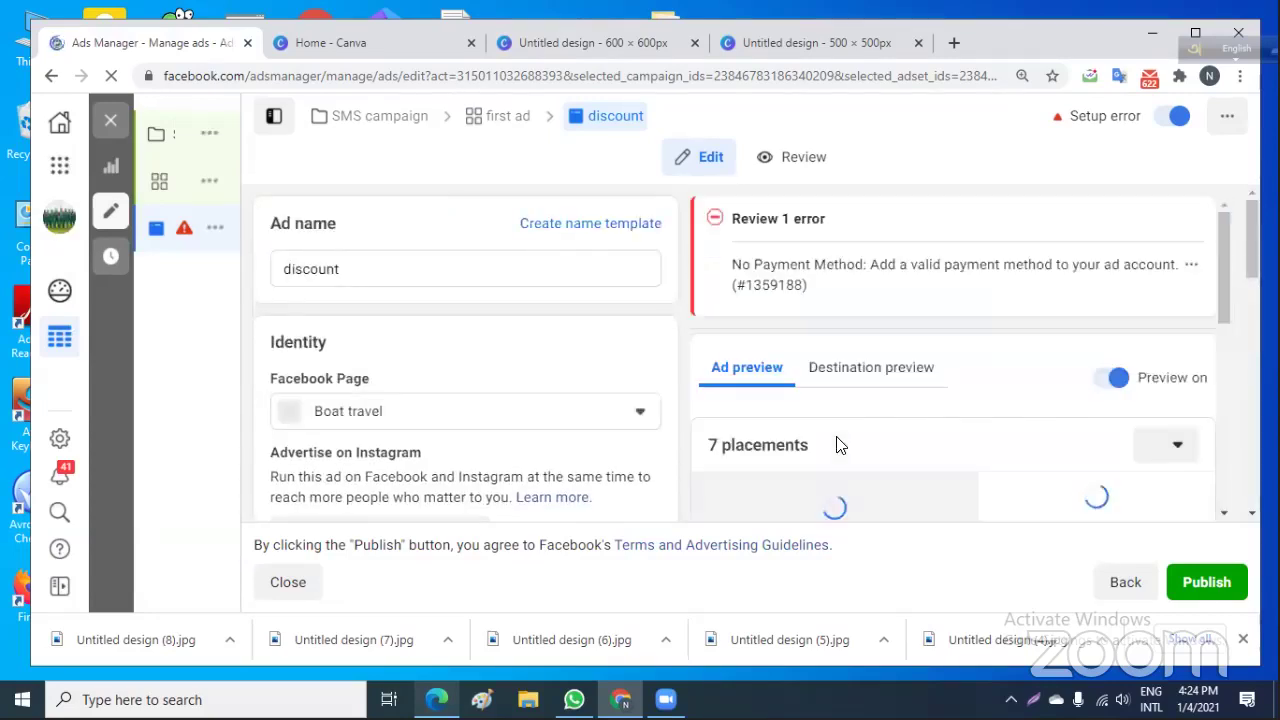
scroll(560, 352, down, 2)
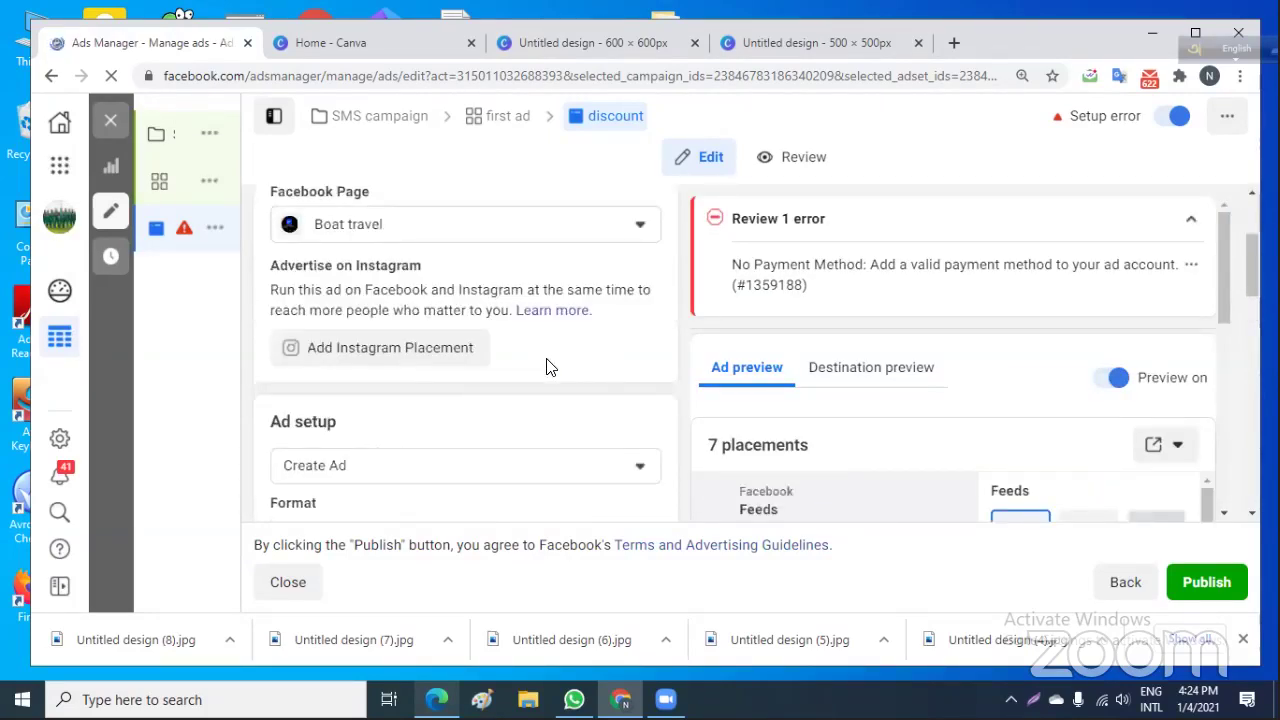
scroll(423, 357, down, 6)
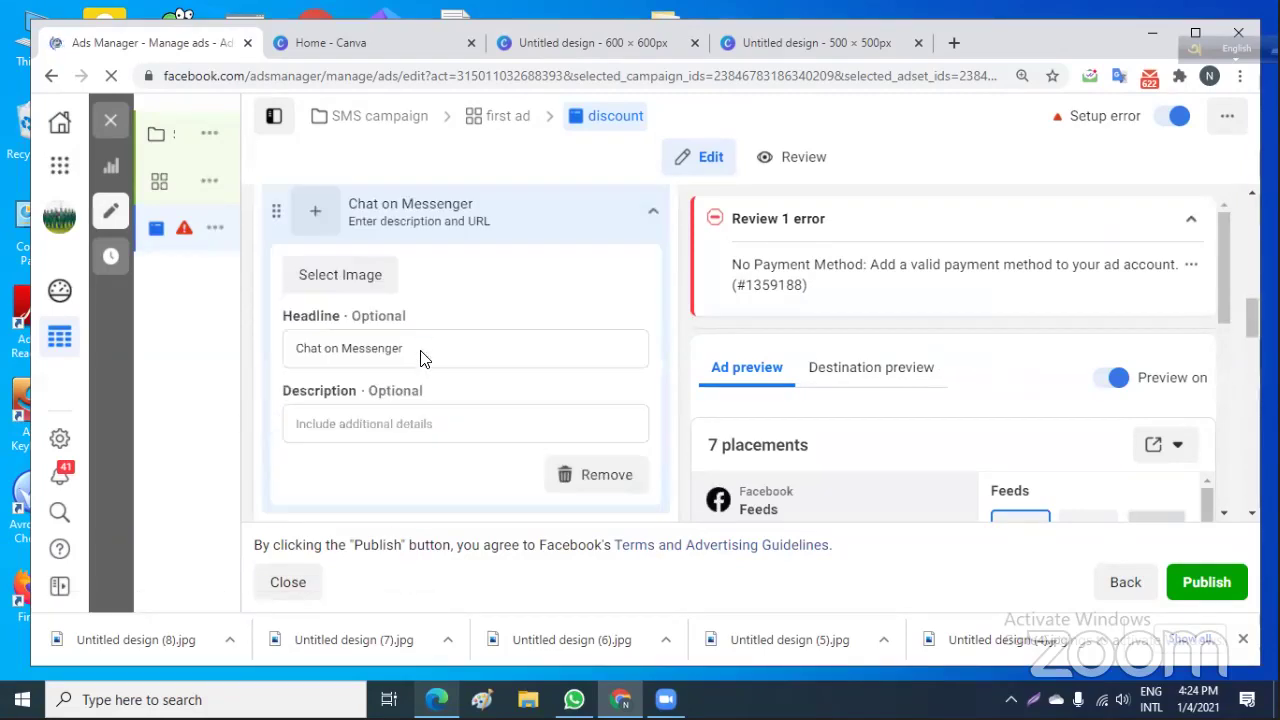
click(343, 278)
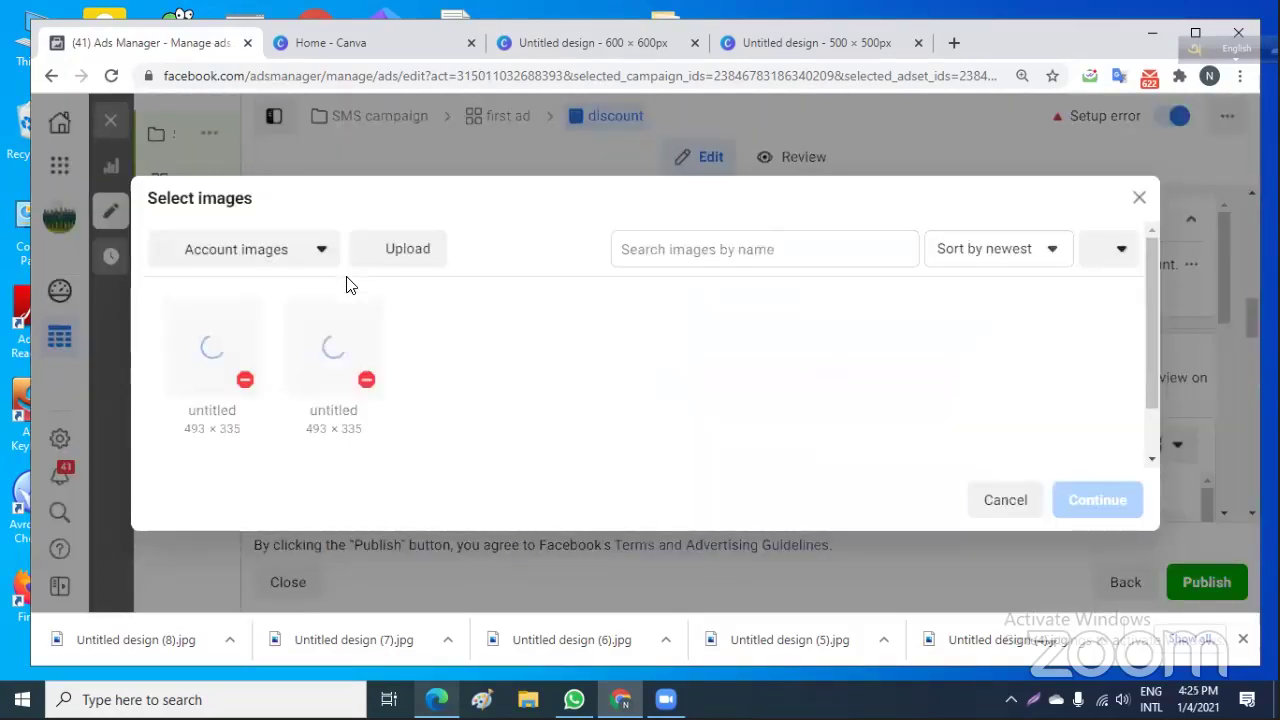
click(405, 258)
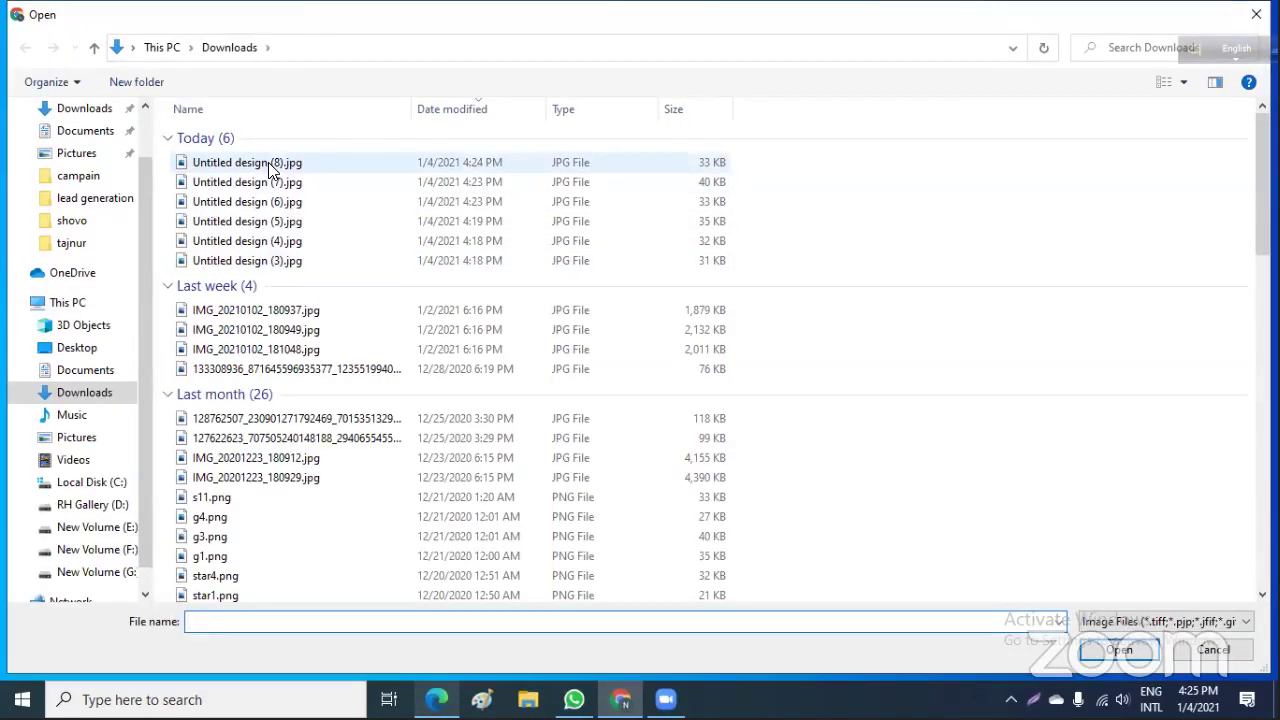
click(270, 168)
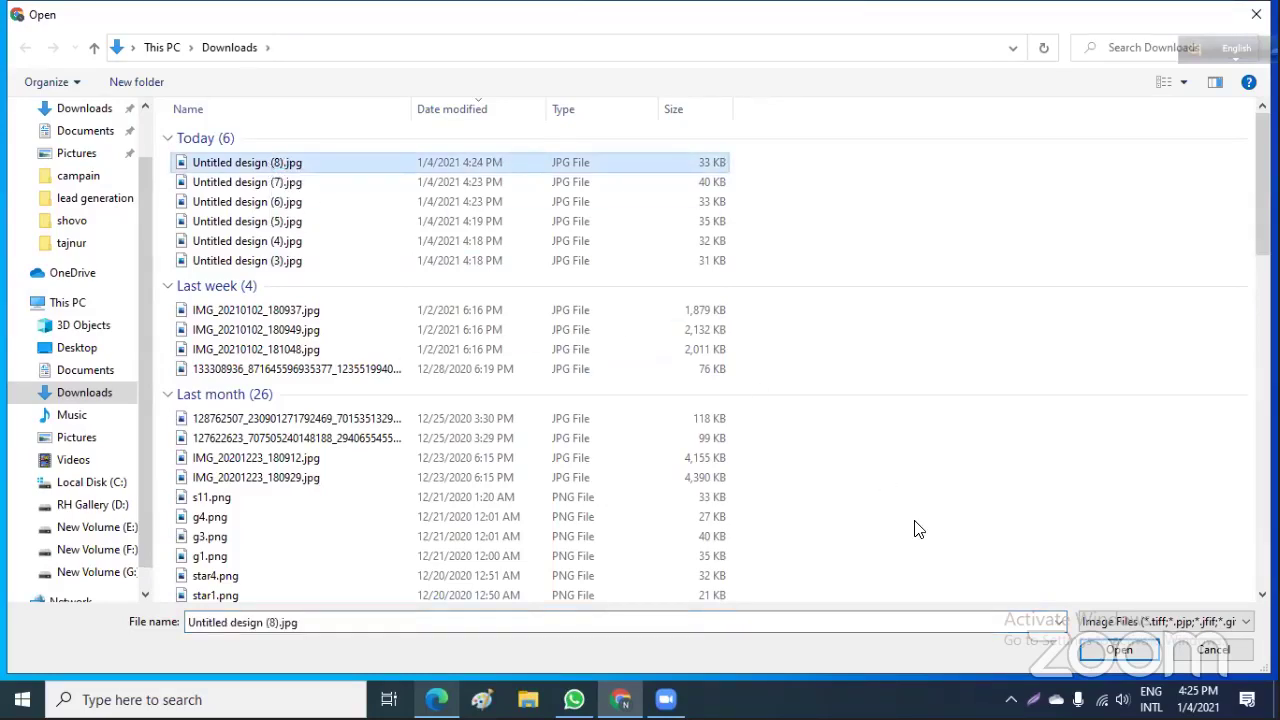
click(1128, 648)
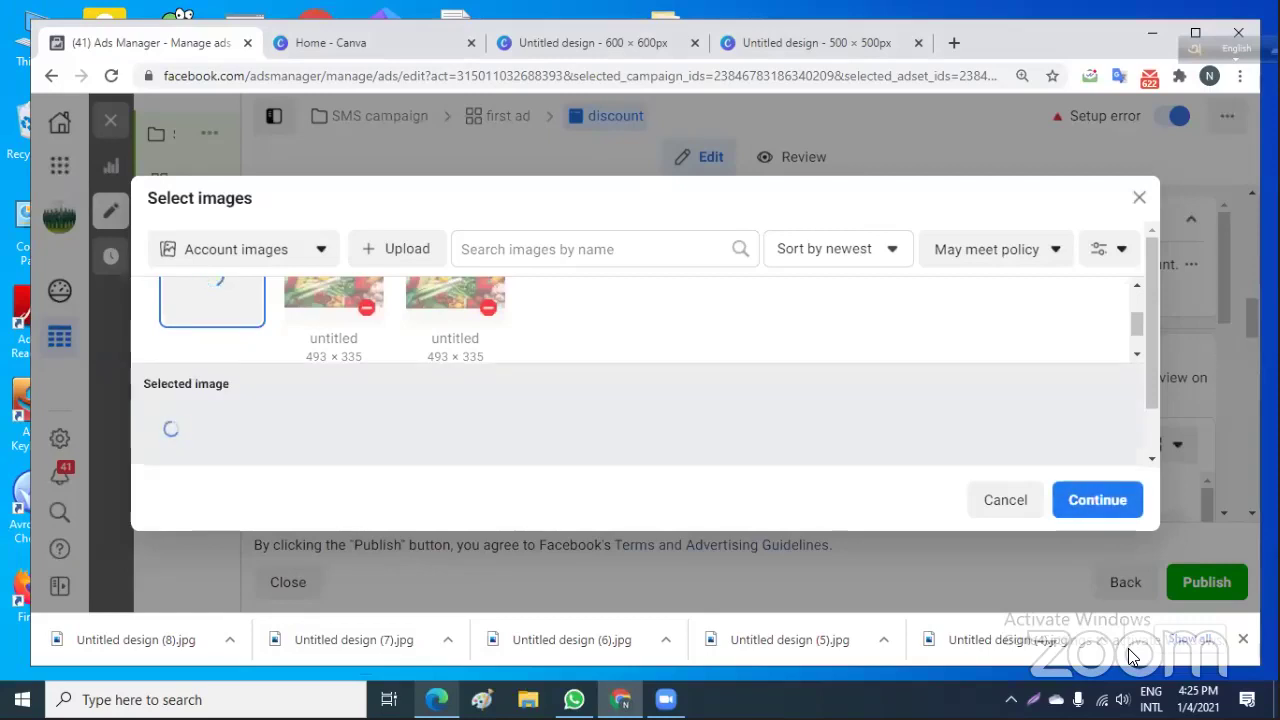
Upload Untitled design (7).jpg from the Downloads folder to the account images.
click(408, 246)
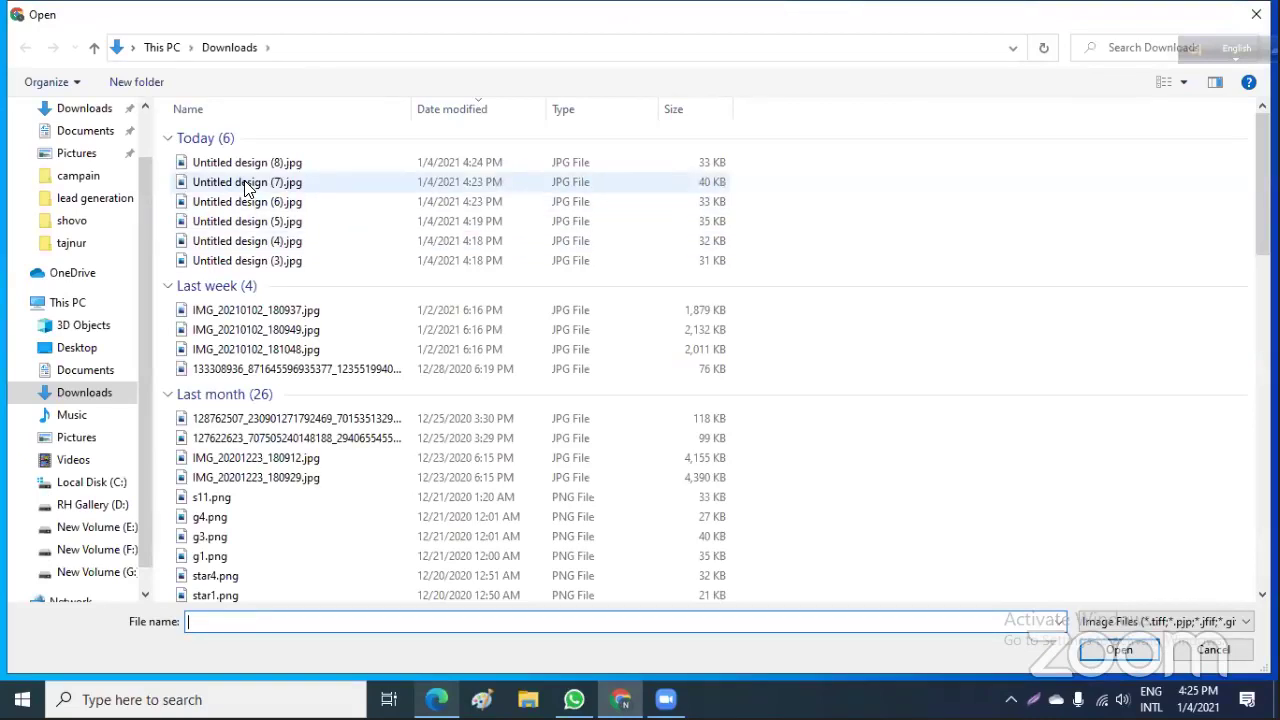
click(246, 184)
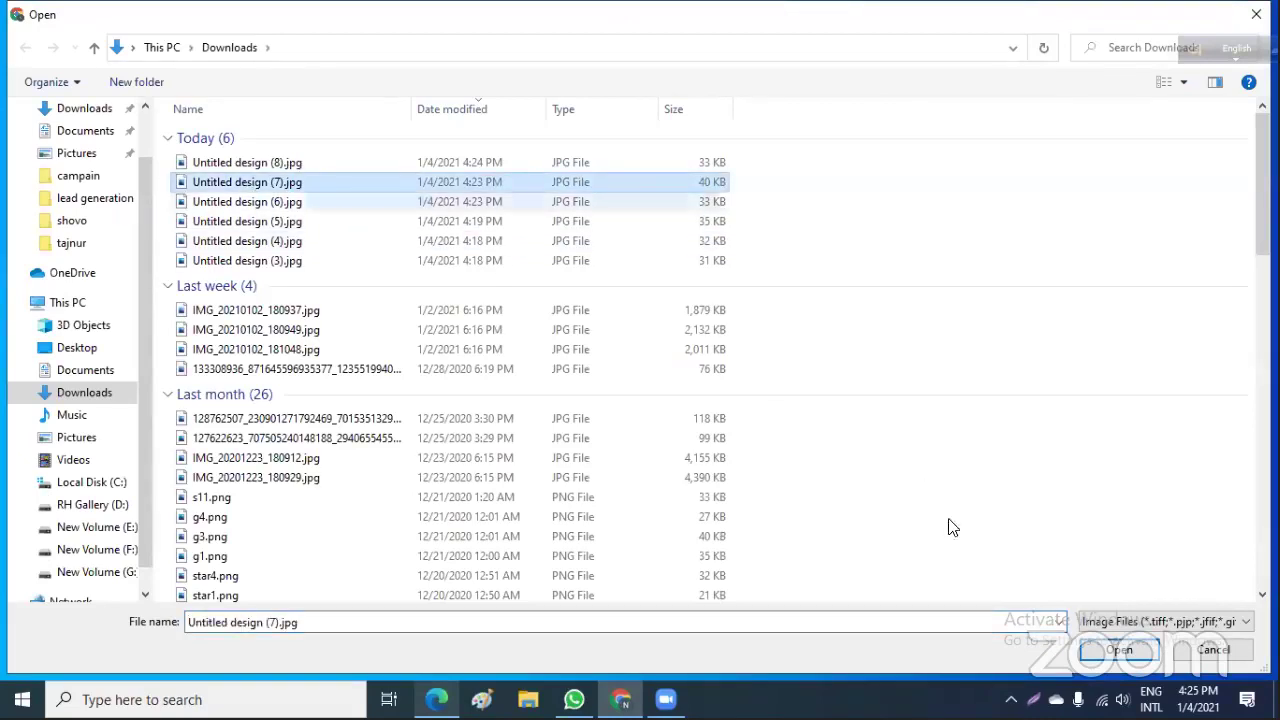
click(1134, 654)
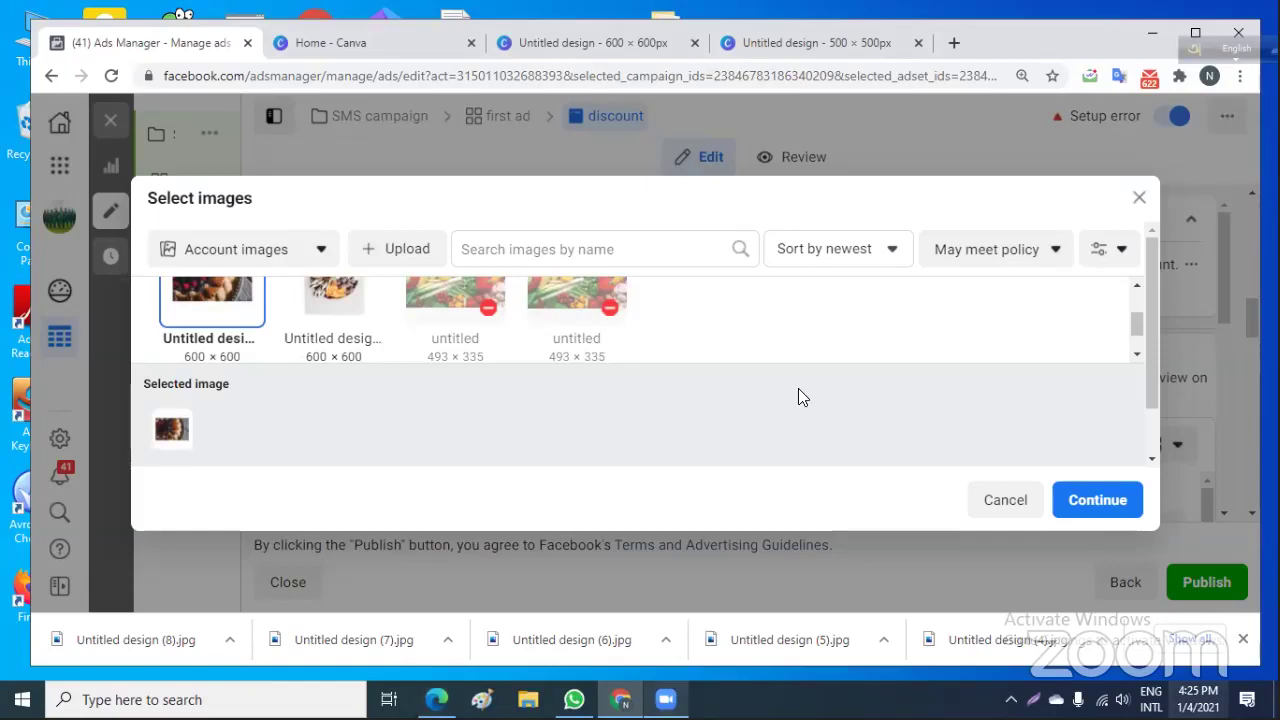
Upload Untitled design (6).jpg from the Downloads folder and apply the selected fruit bowl image to the first carousel card.
click(402, 252)
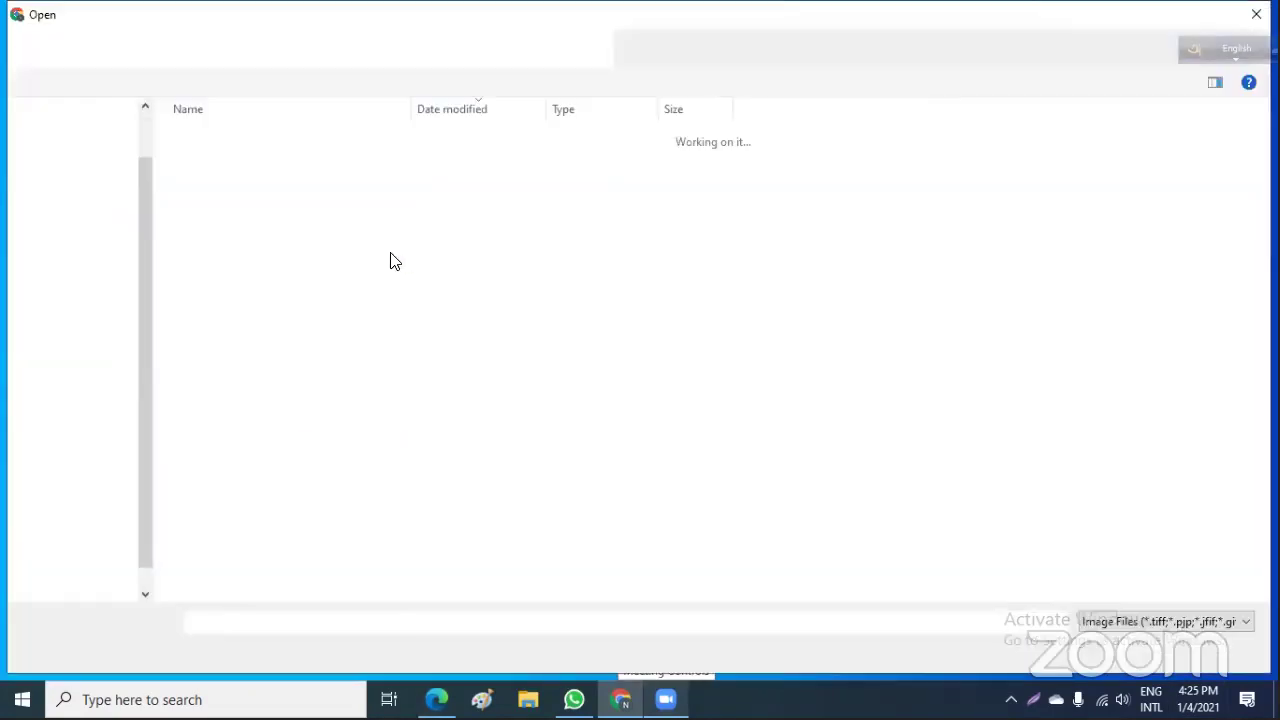
click(320, 204)
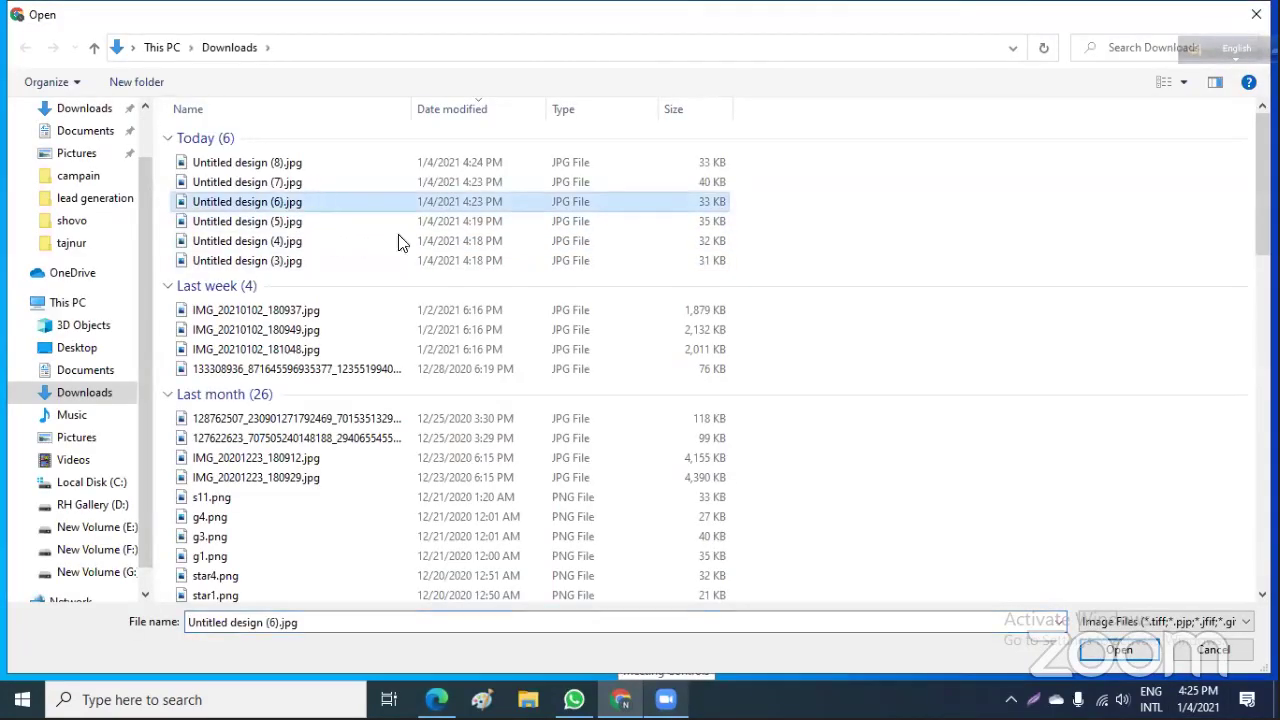
click(1130, 656)
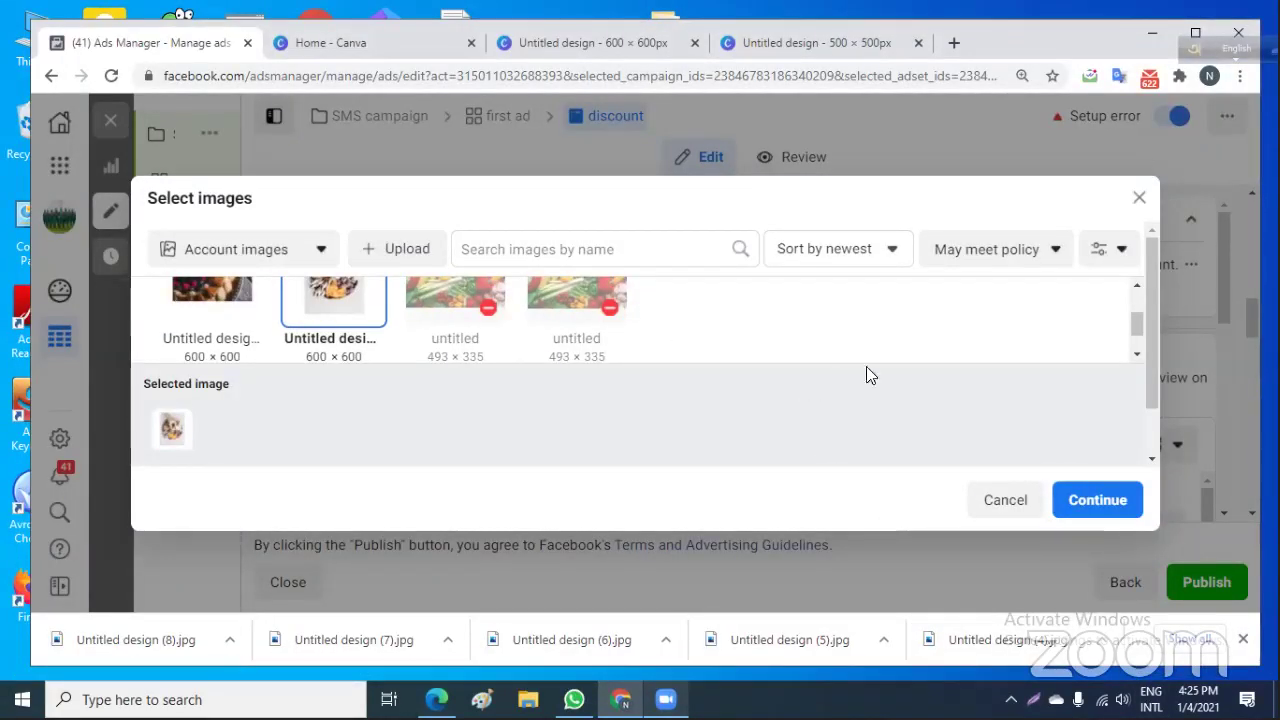
scroll(770, 333, up, 1)
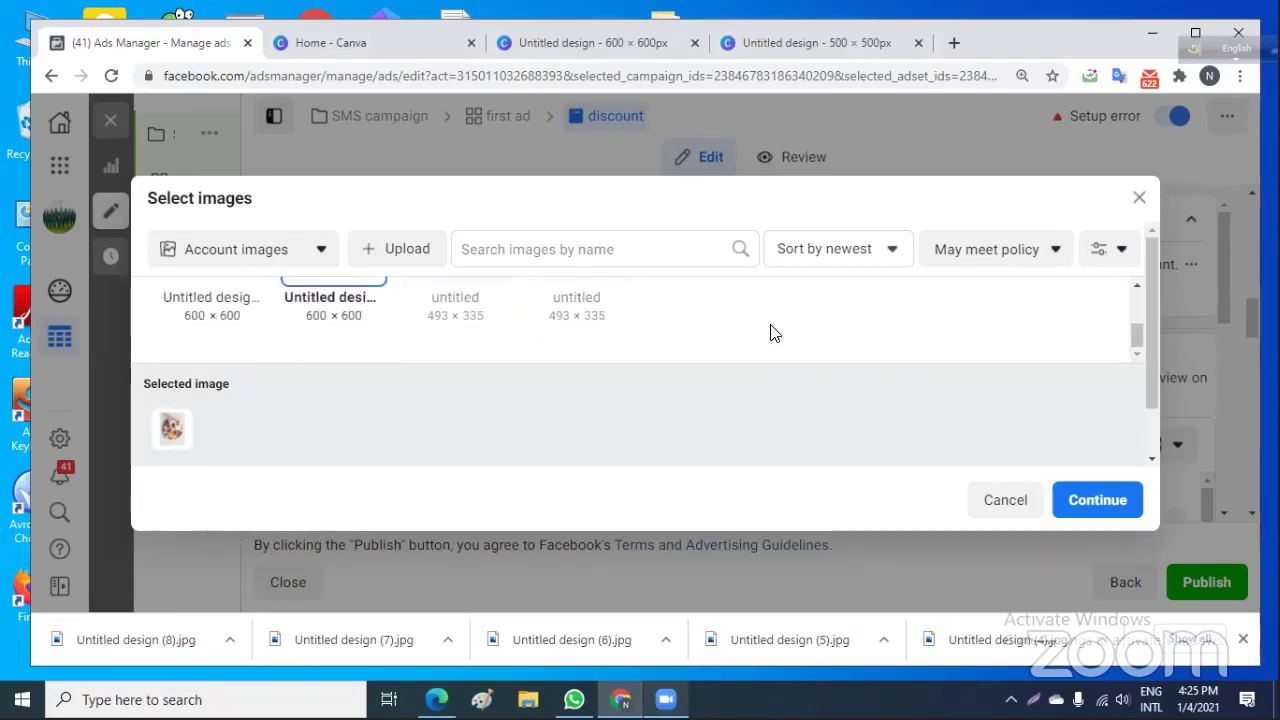
click(1115, 508)
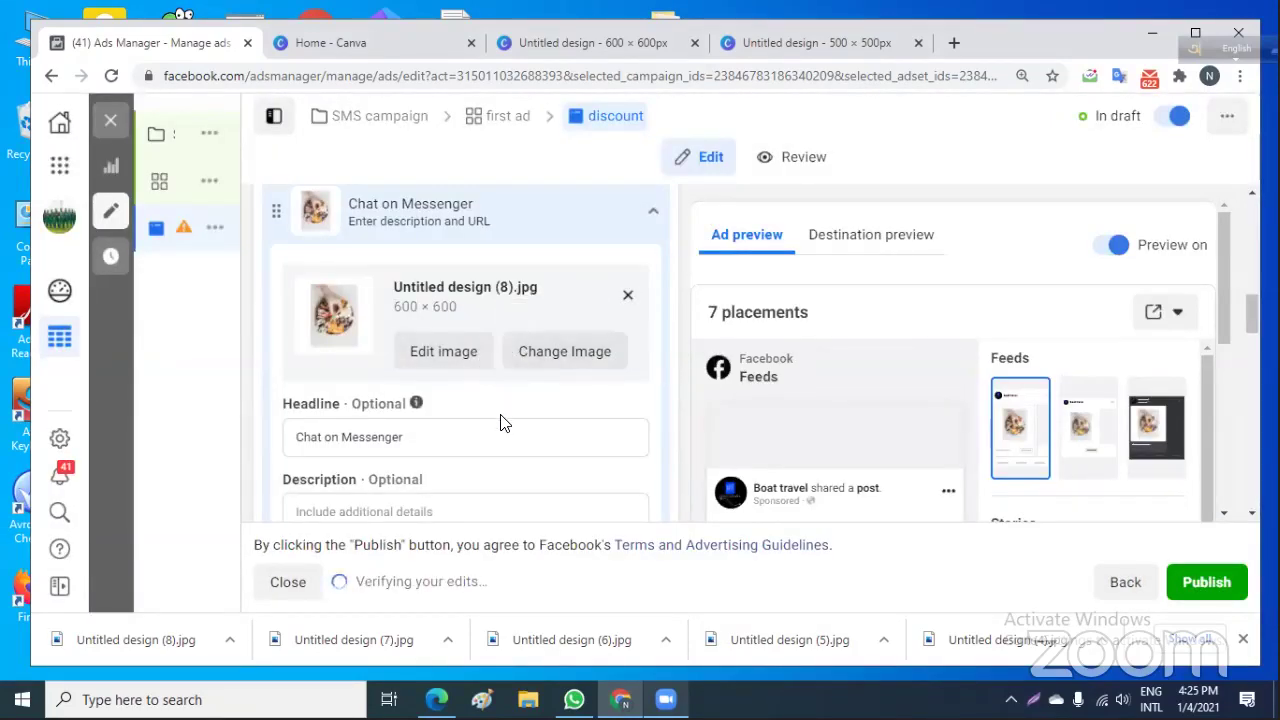
Replace the first carousel card's headline with "10% off".
scroll(502, 423, up, 1)
scroll(502, 423, down, 3)
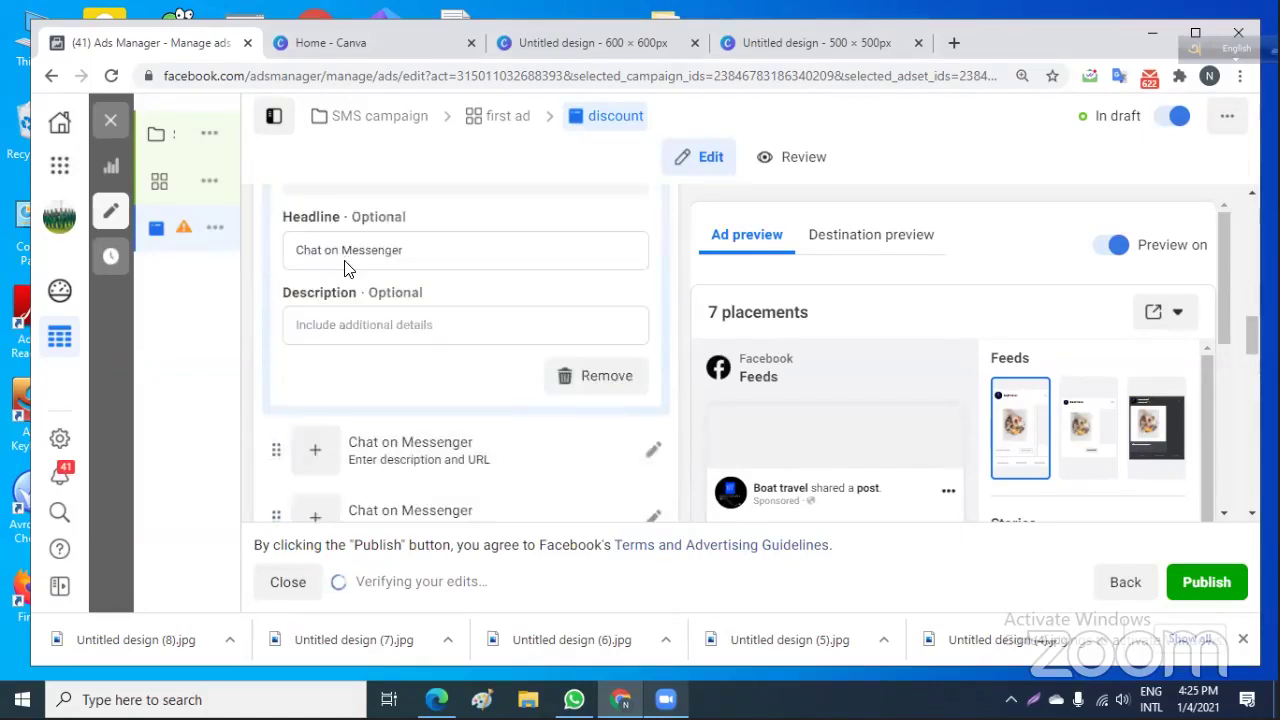
scroll(418, 284, up, 3)
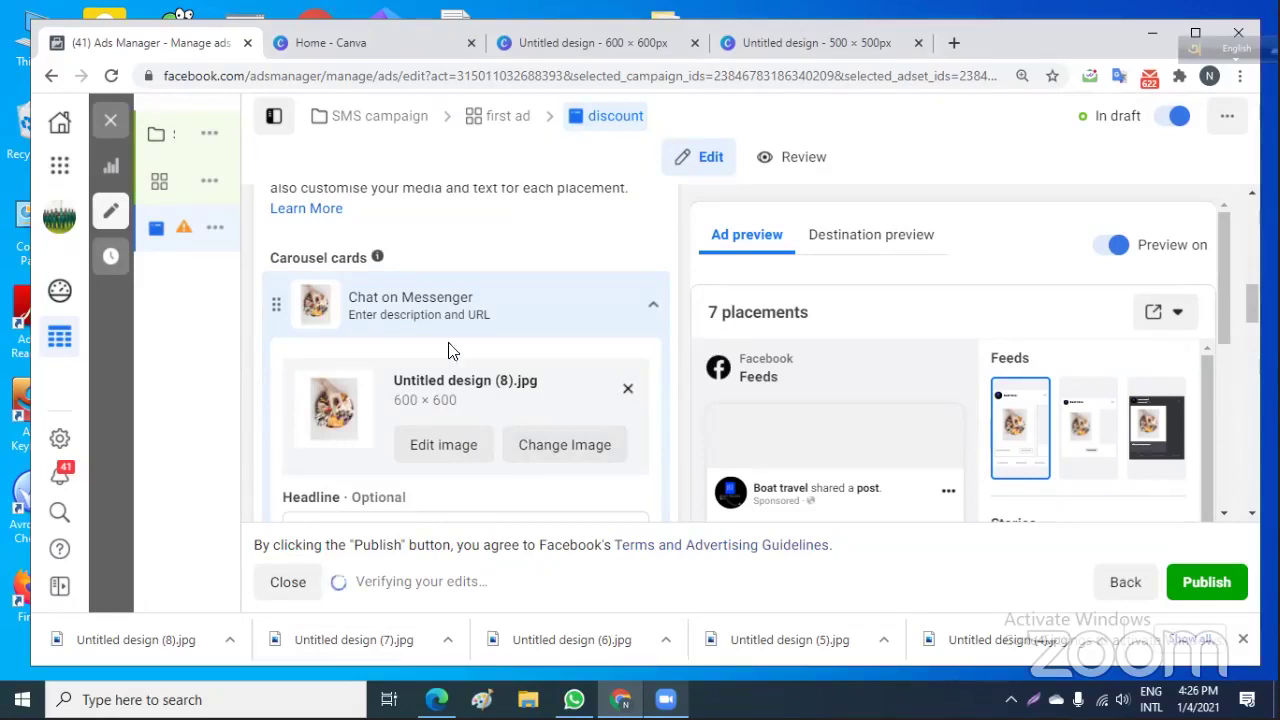
scroll(458, 411, down, 1)
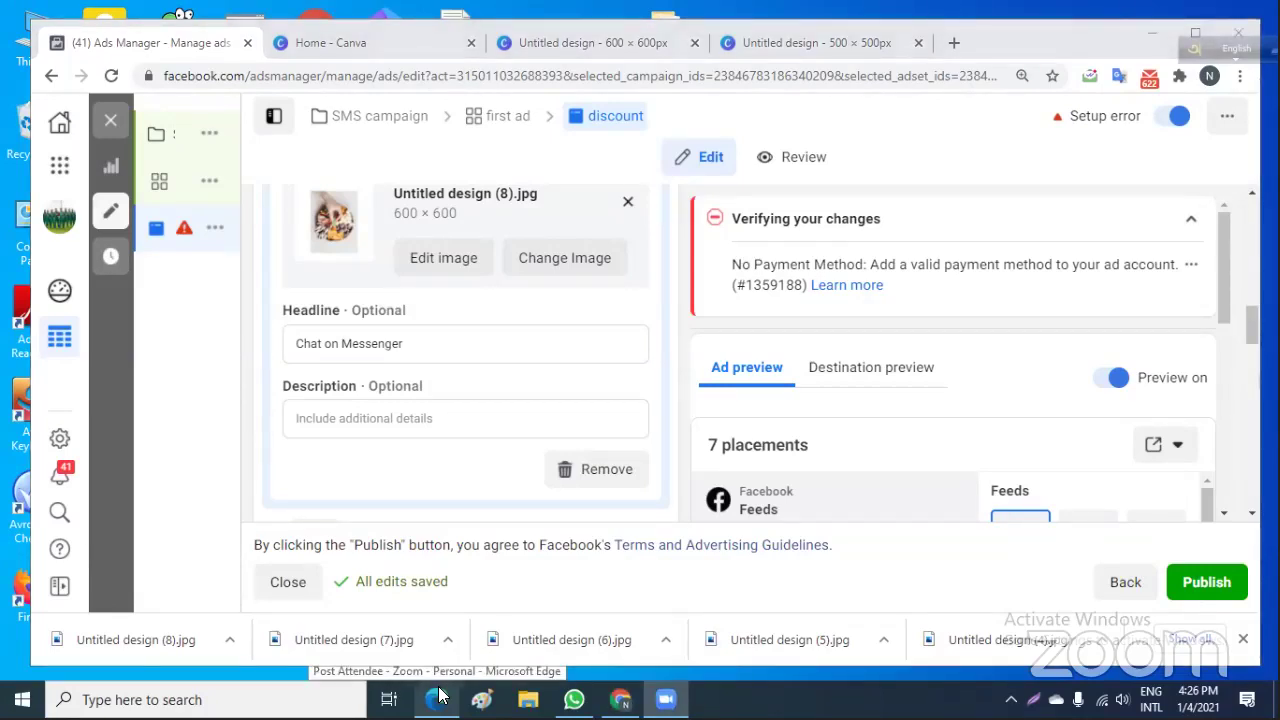
click(401, 343)
text(or)
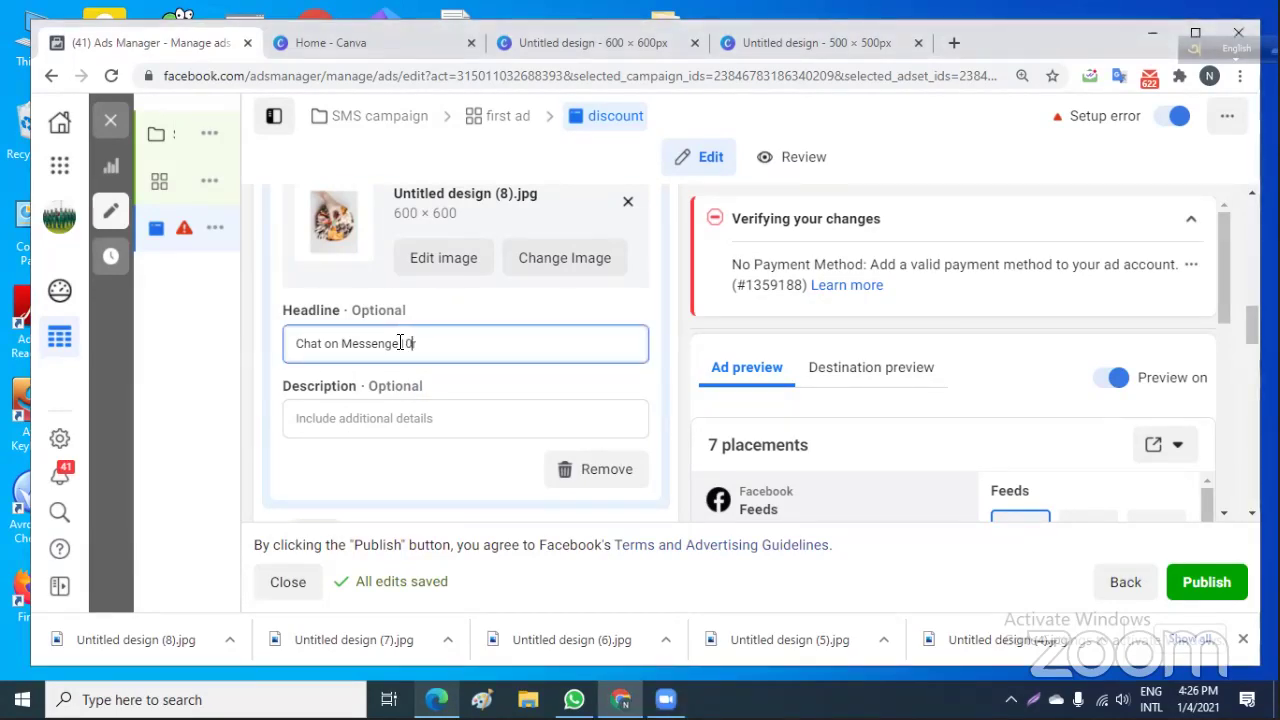
key(BackSpace)
key(BackSpace)
key(BackSpace)
key(BackSpace)
key(BackSpace)
key(BackSpace)
key(BackSpace)
key(BackSpace)
key(BackSpace)
key(BackSpace)
key(BackSpace)
key(BackSpace)
key(BackSpace)
key(BackSpace)
key(BackSpace)
key(BackSpace)
key(BackSpace)
key(BackSpace)
key(BackSpace)
key(BackSpace)
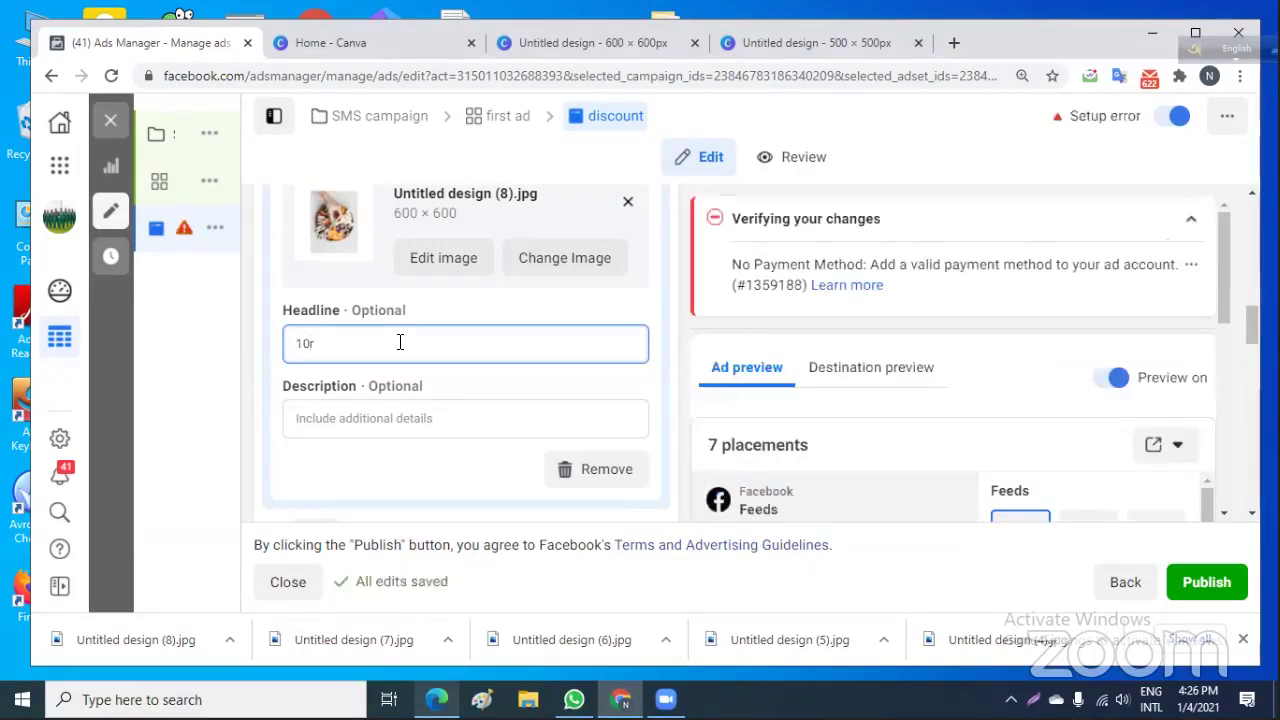
text(%)
text(off)
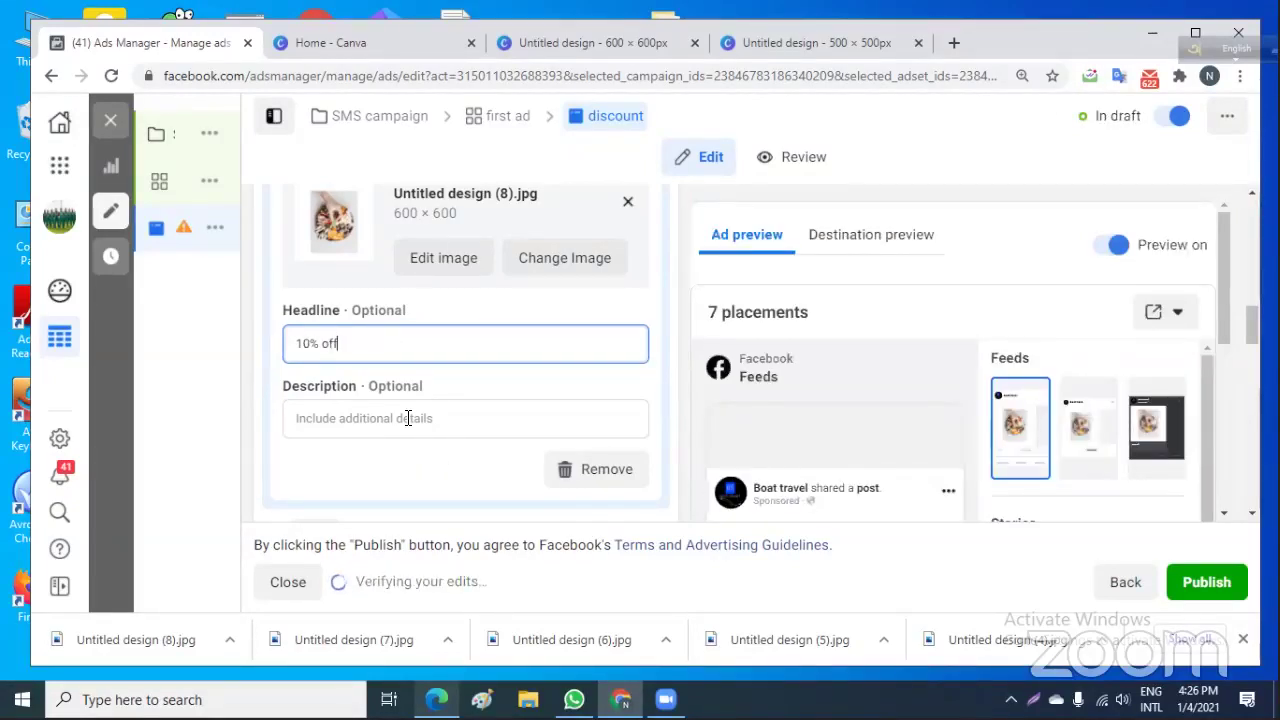
Replace the first carousel card's headline with "new year discount".
click(391, 414)
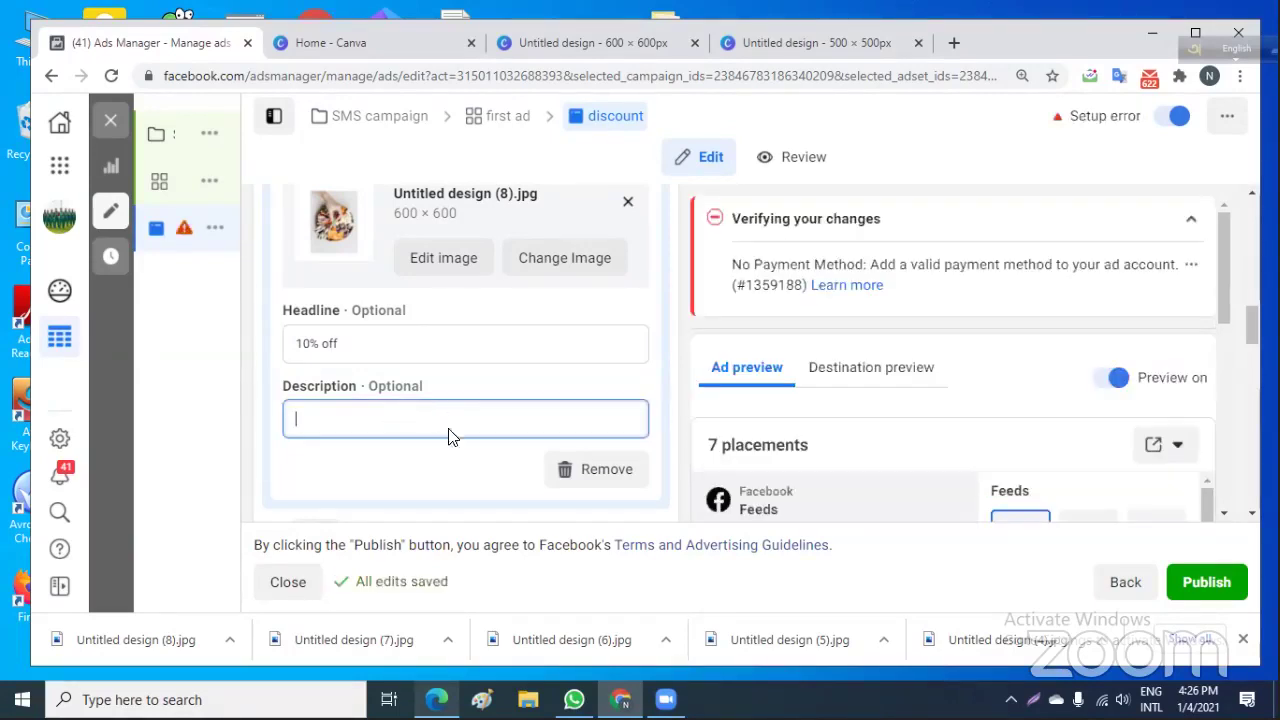
scroll(448, 458, down, 1)
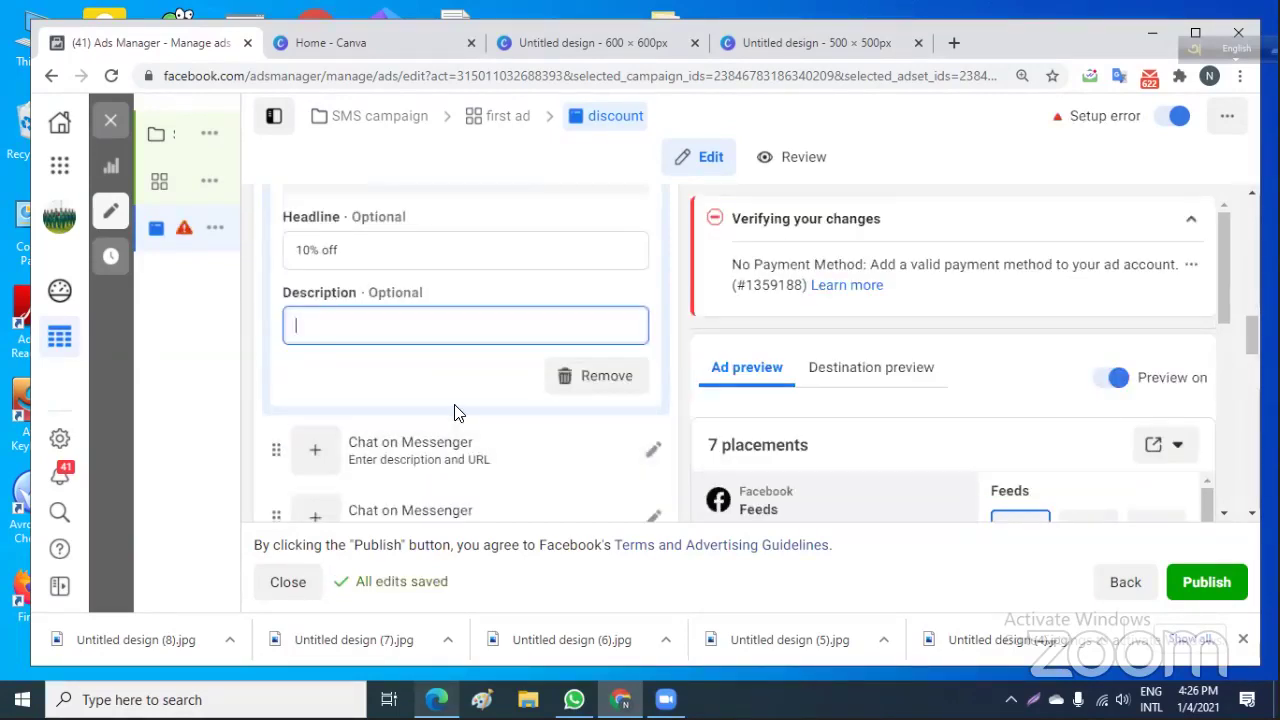
scroll(451, 414, up, 1)
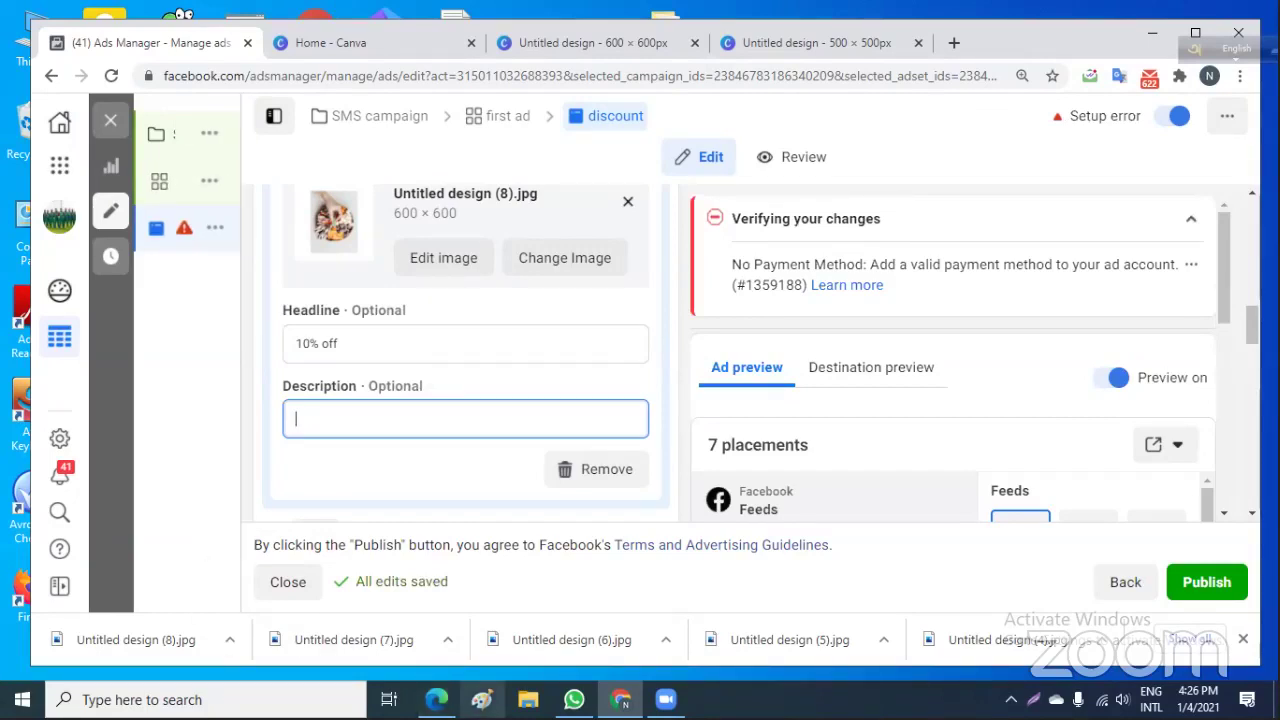
click(374, 346)
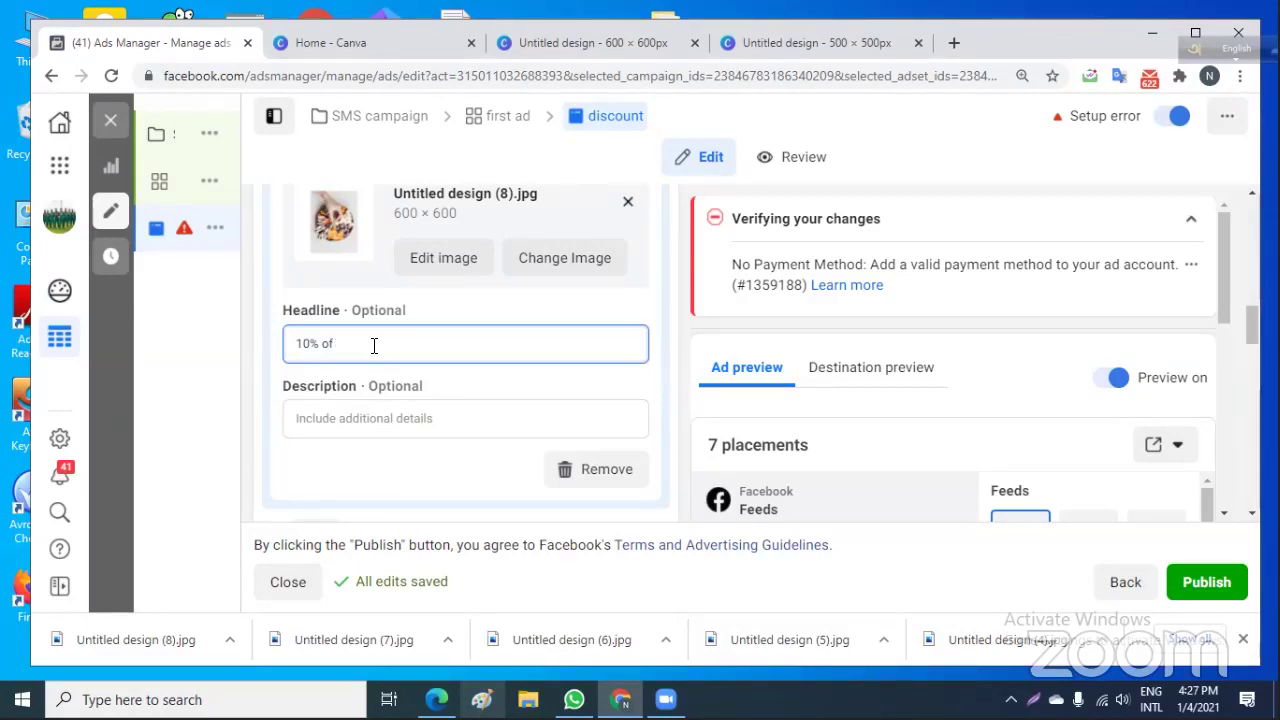
key(BackSpace)
key(BackSpace)
key(BackSpace)
key(BackSpace)
key(BackSpace)
key(BackSpace)
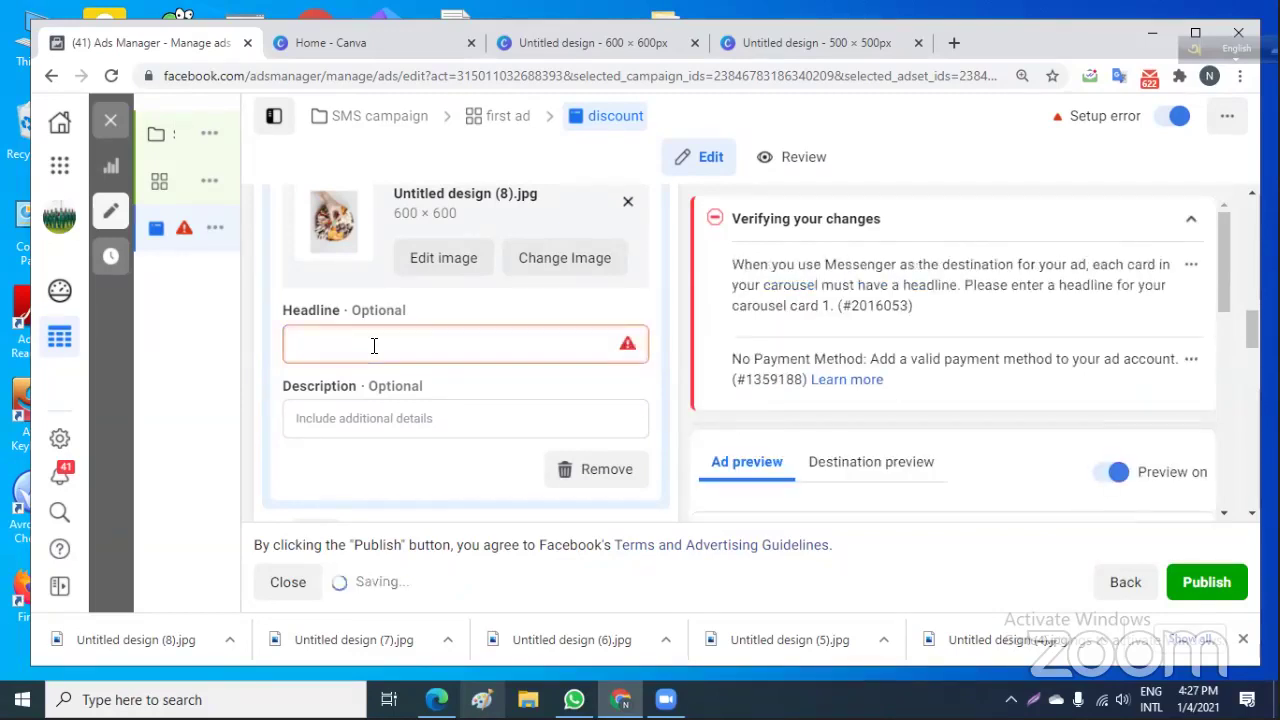
text(n)
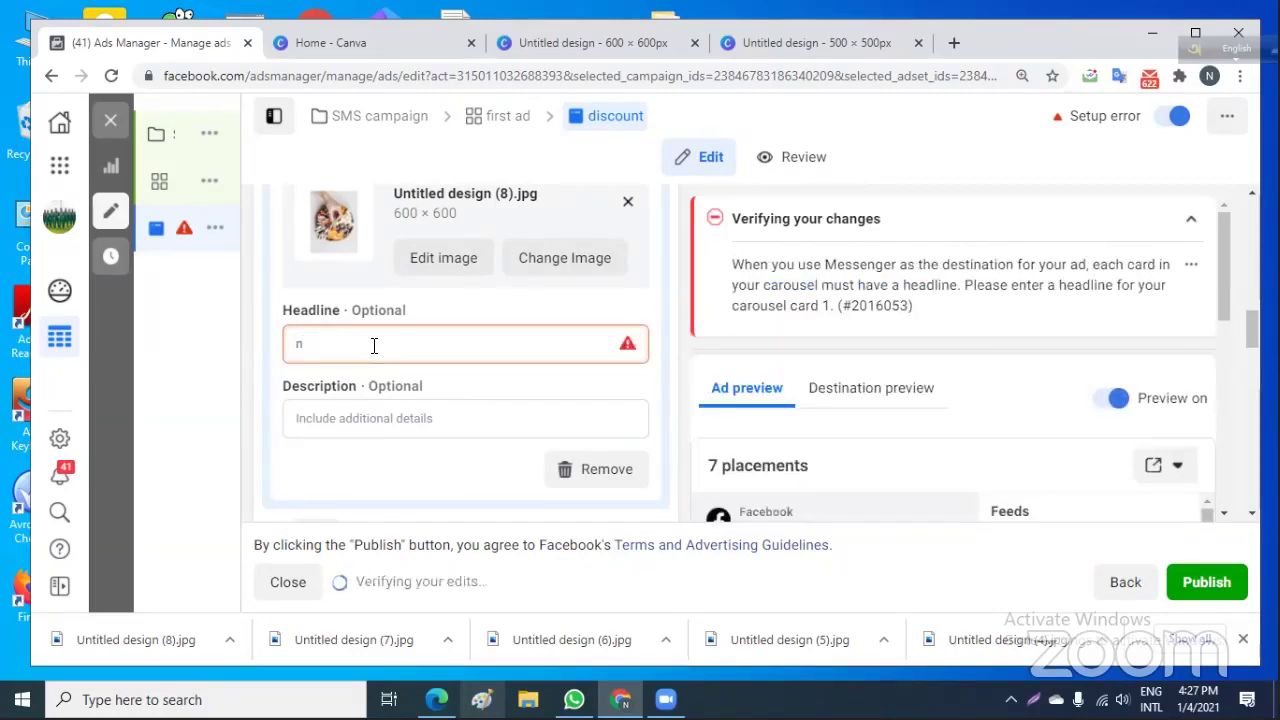
text(ew yea)
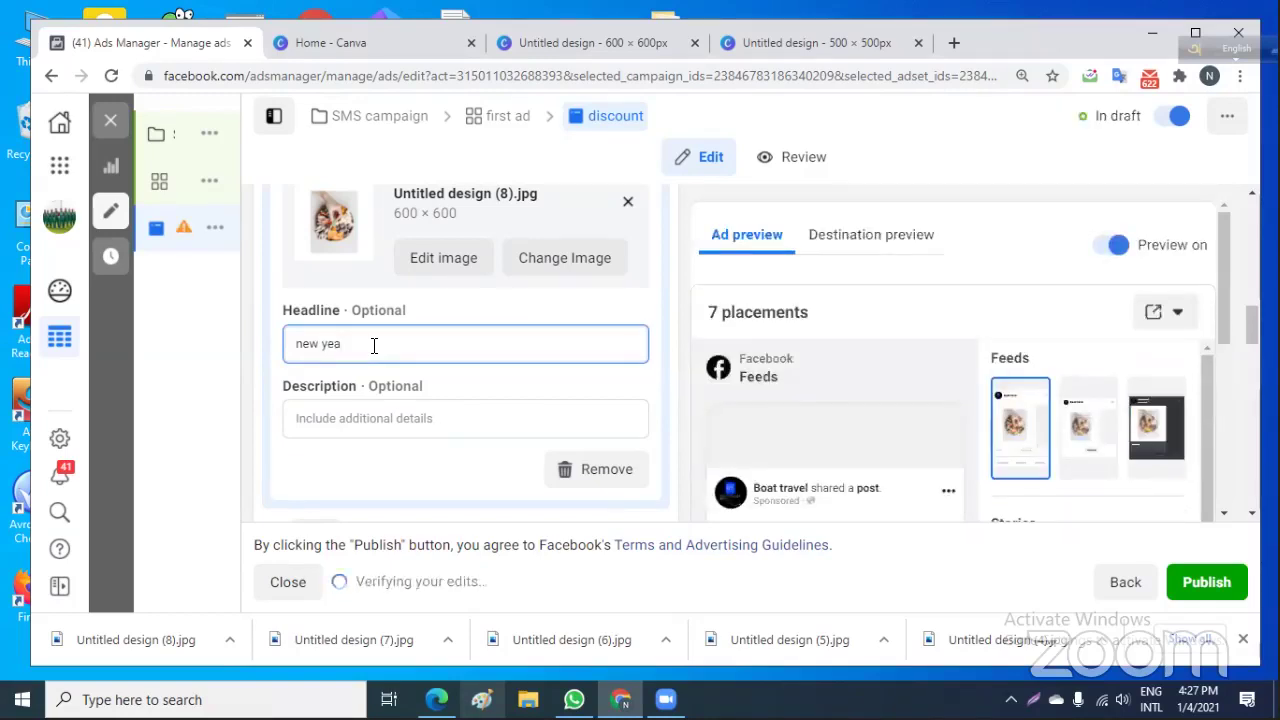
text(r)
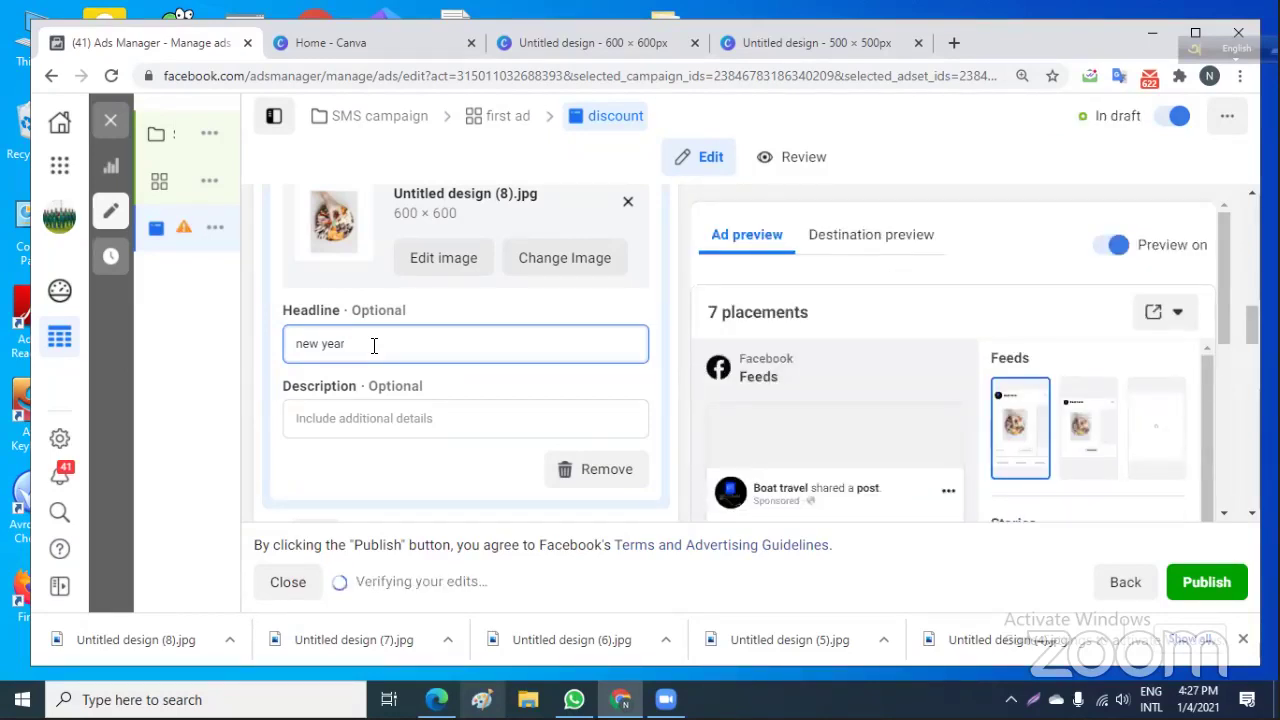
text( discount)
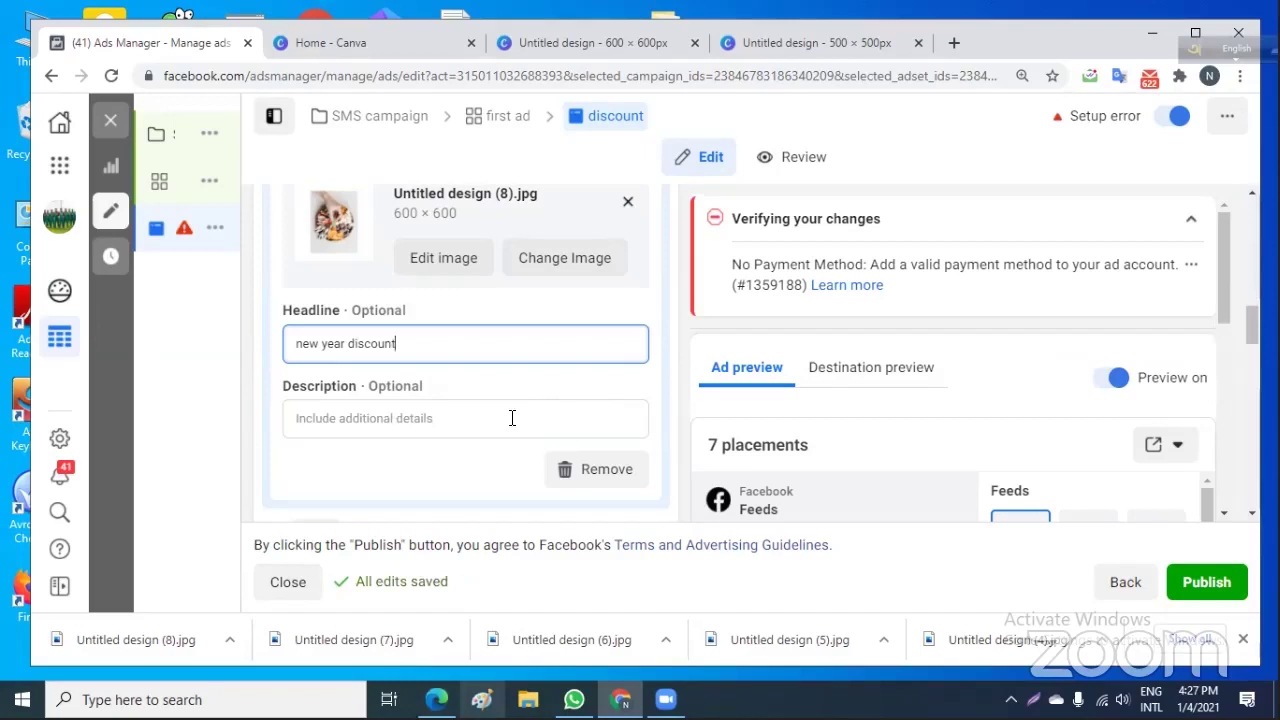
Enter "our company new year going on" as the first carousel card's description.
click(411, 418)
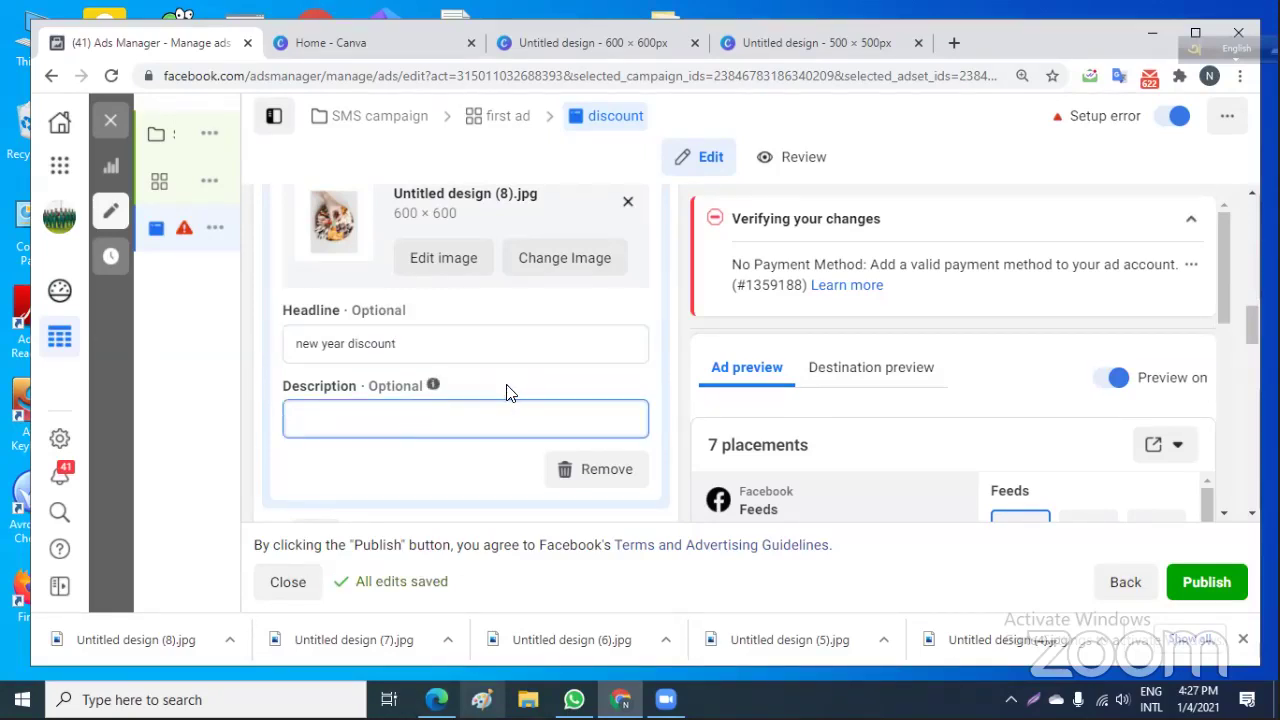
scroll(508, 378, down, 1)
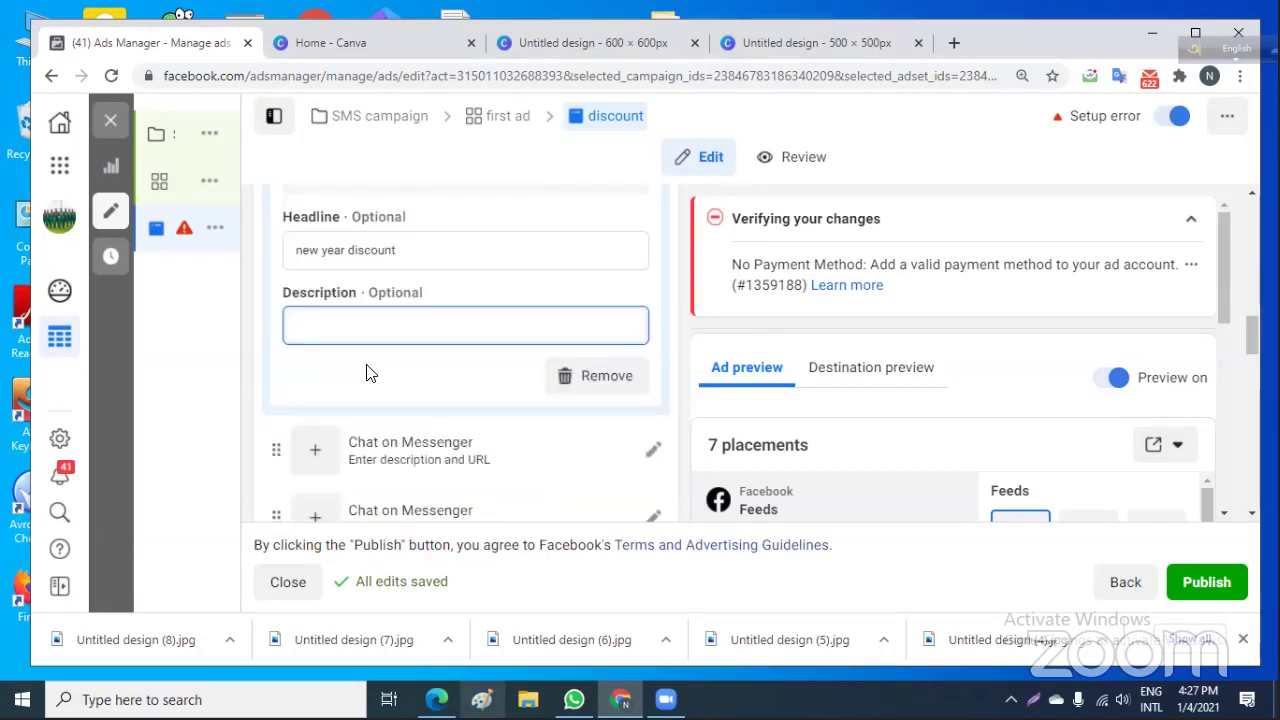
scroll(560, 390, down, 2)
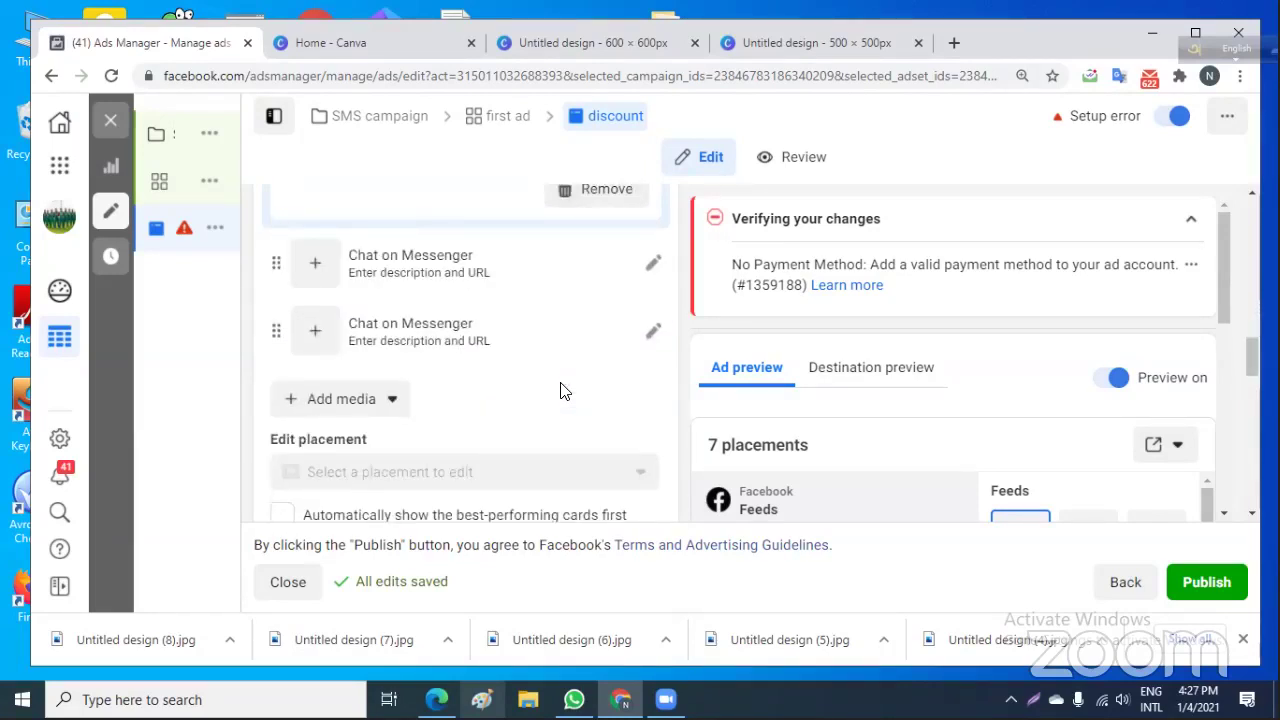
scroll(560, 390, up, 3)
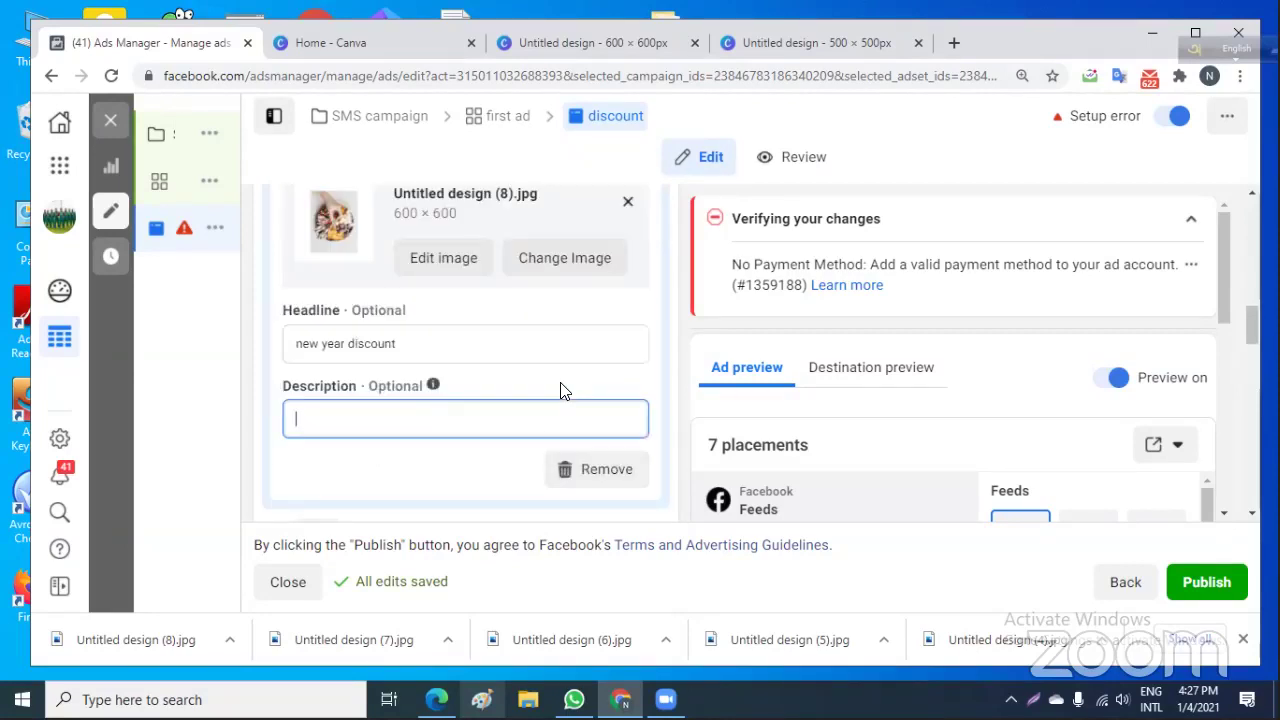
scroll(560, 390, up, 2)
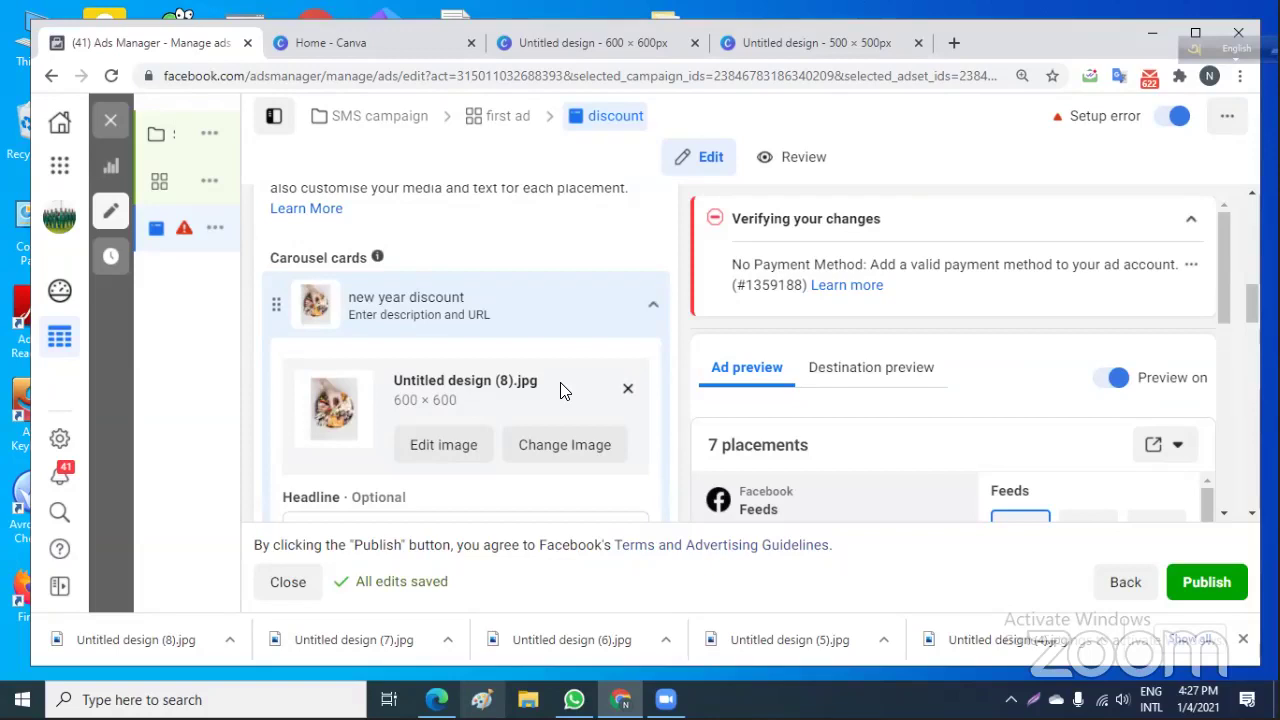
scroll(560, 390, down, 2)
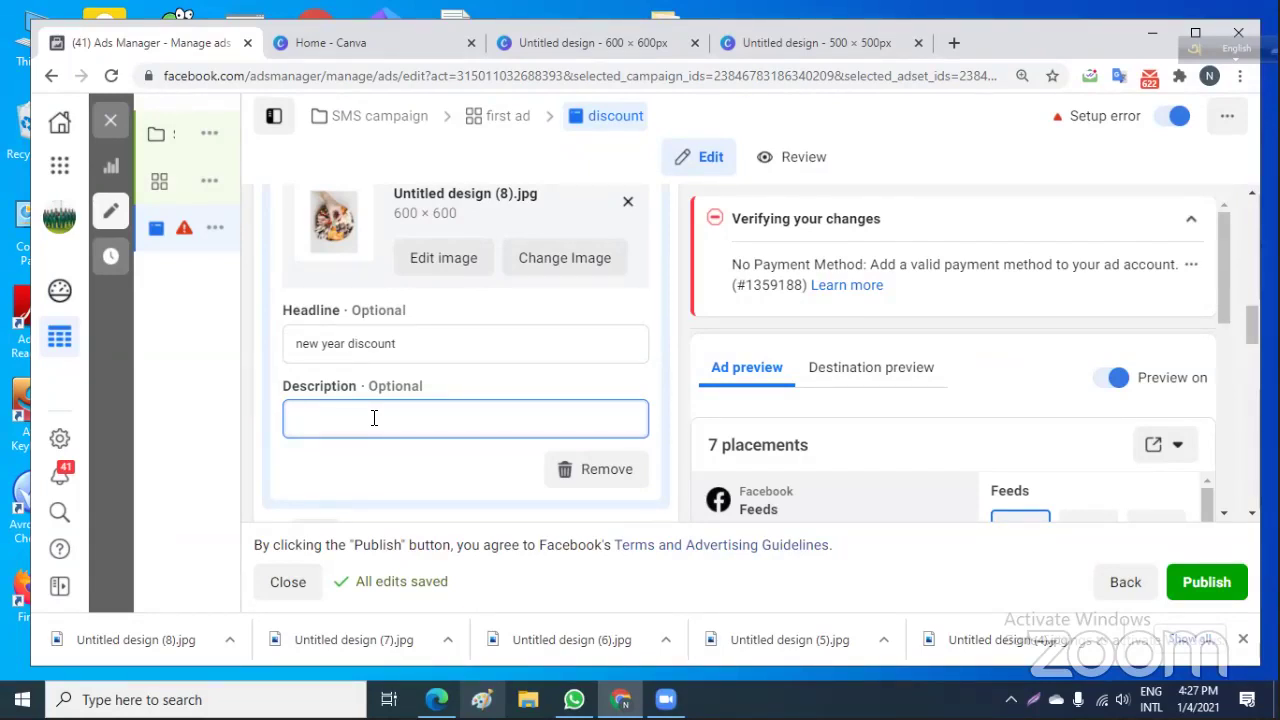
text(our)
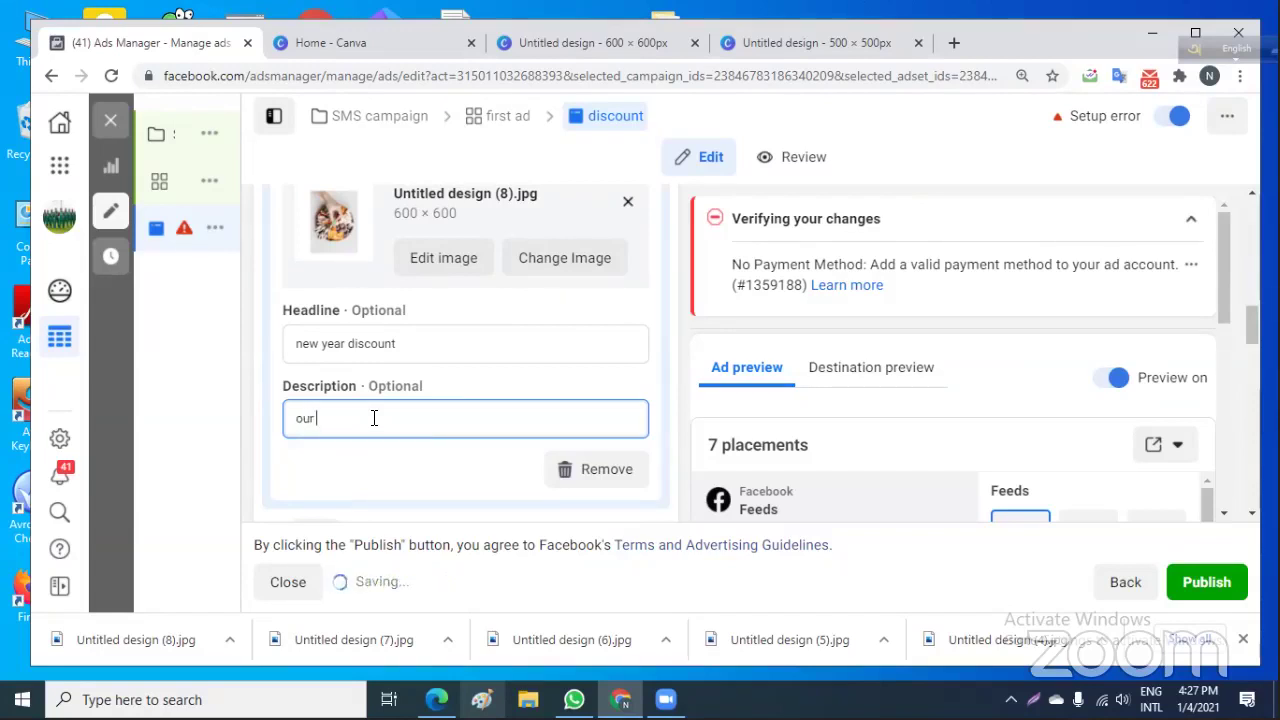
text( co)
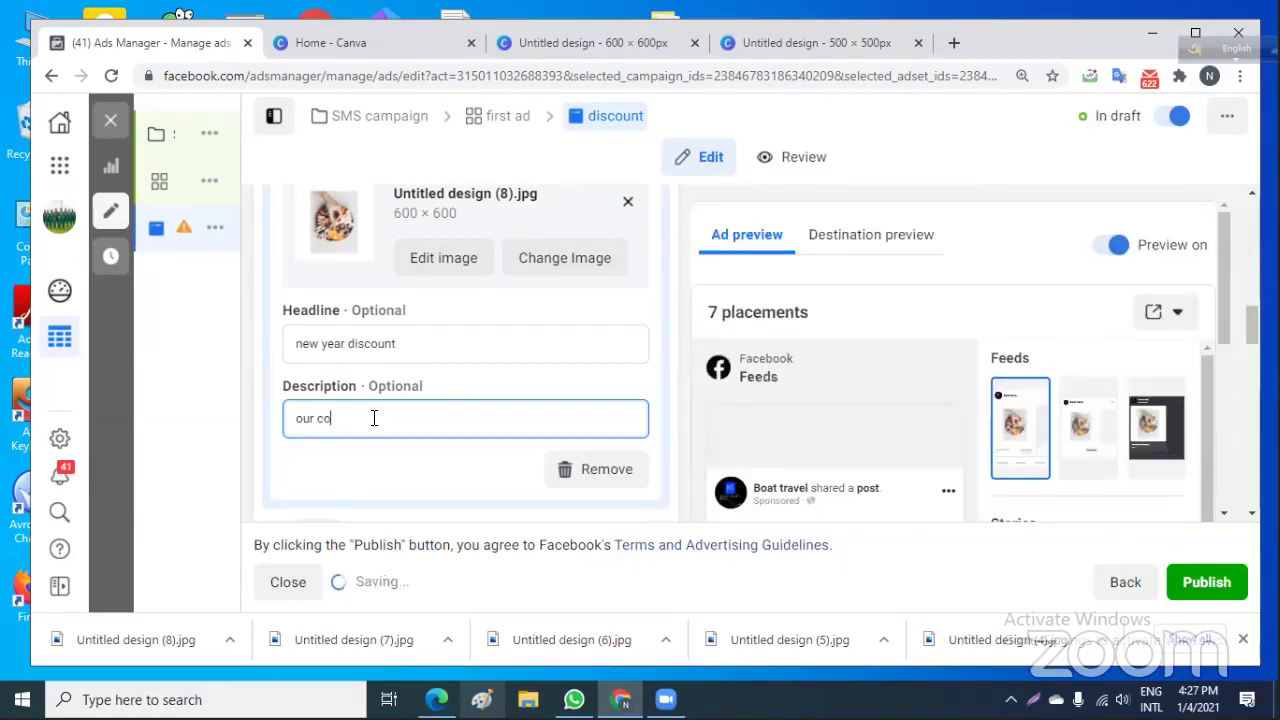
text(mpany)
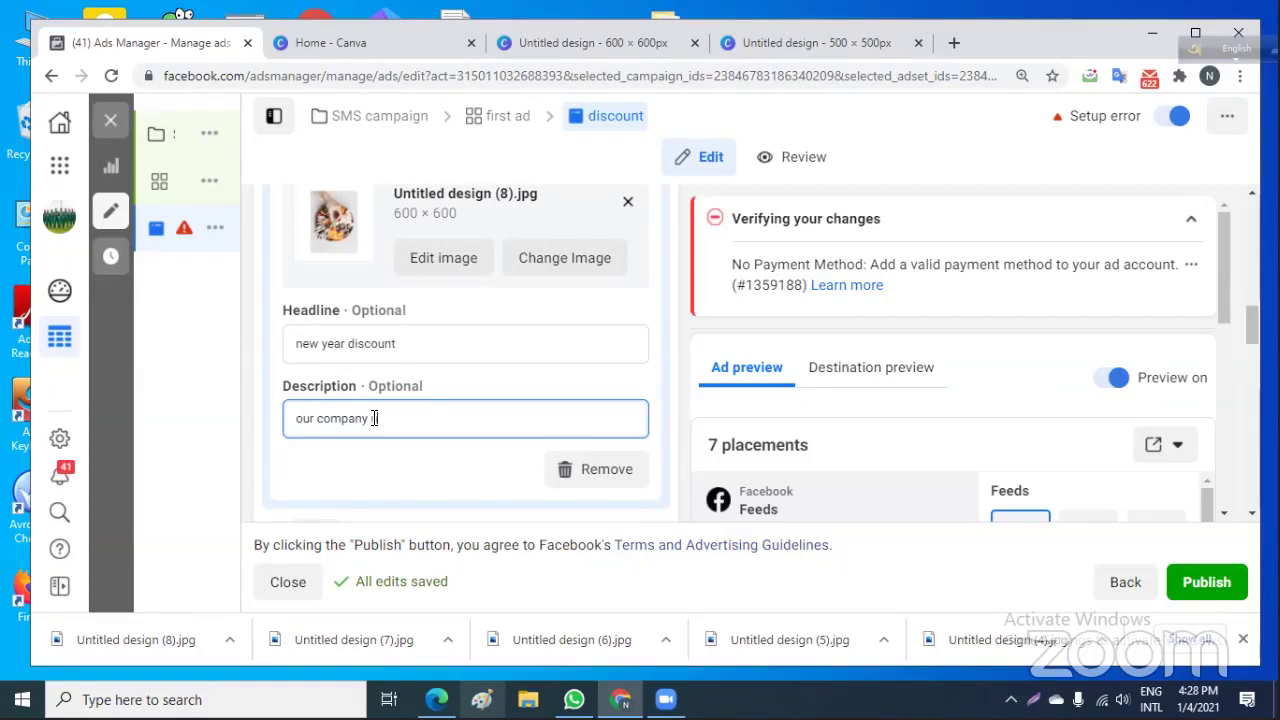
text(new)
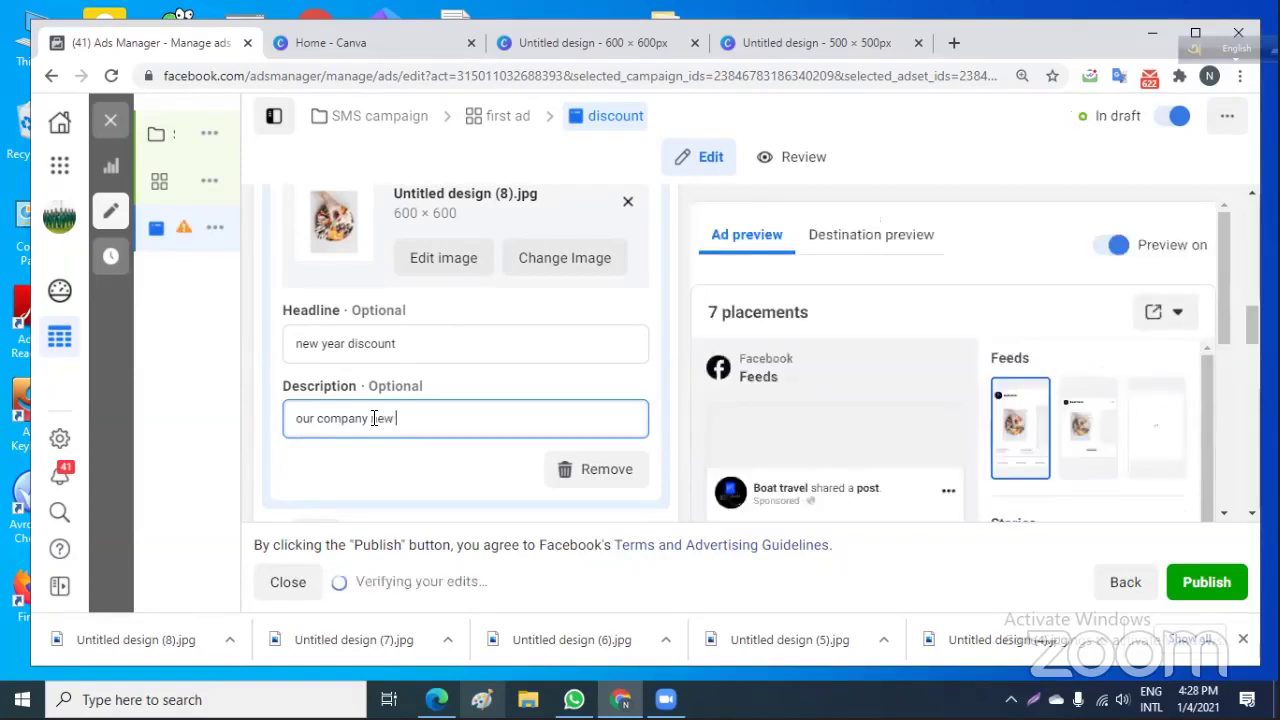
text( ye)
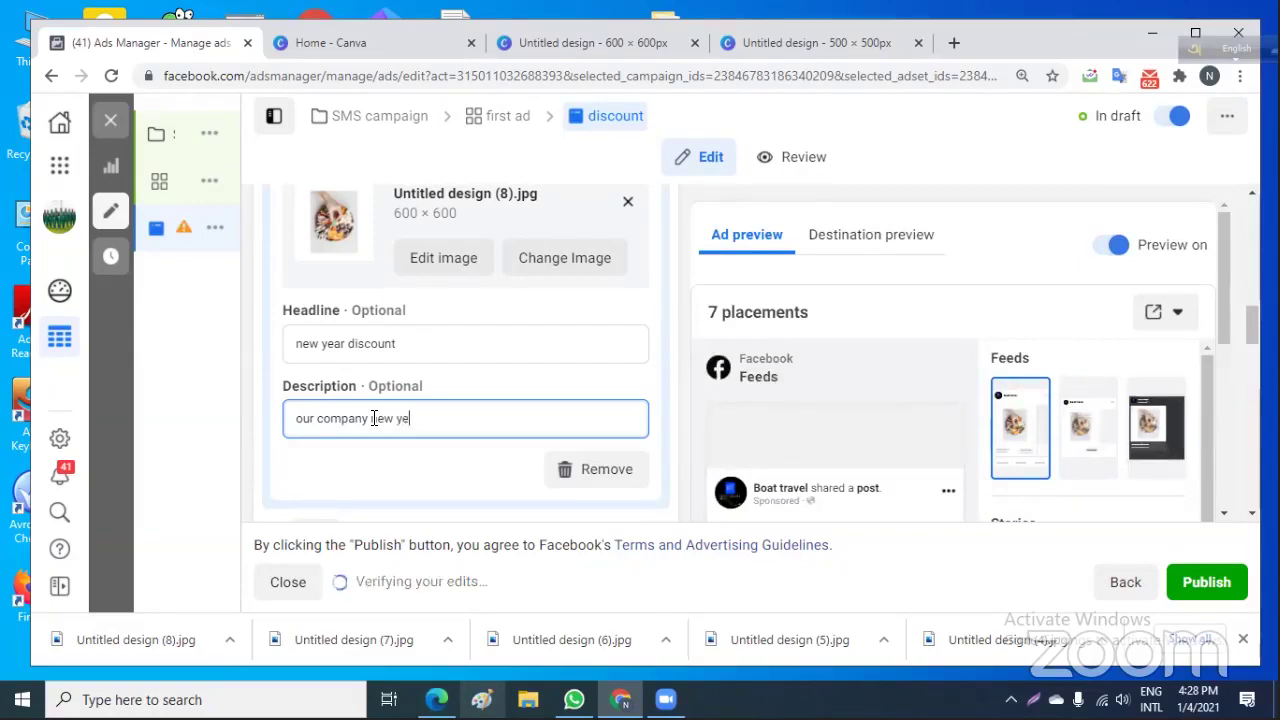
text(ar )
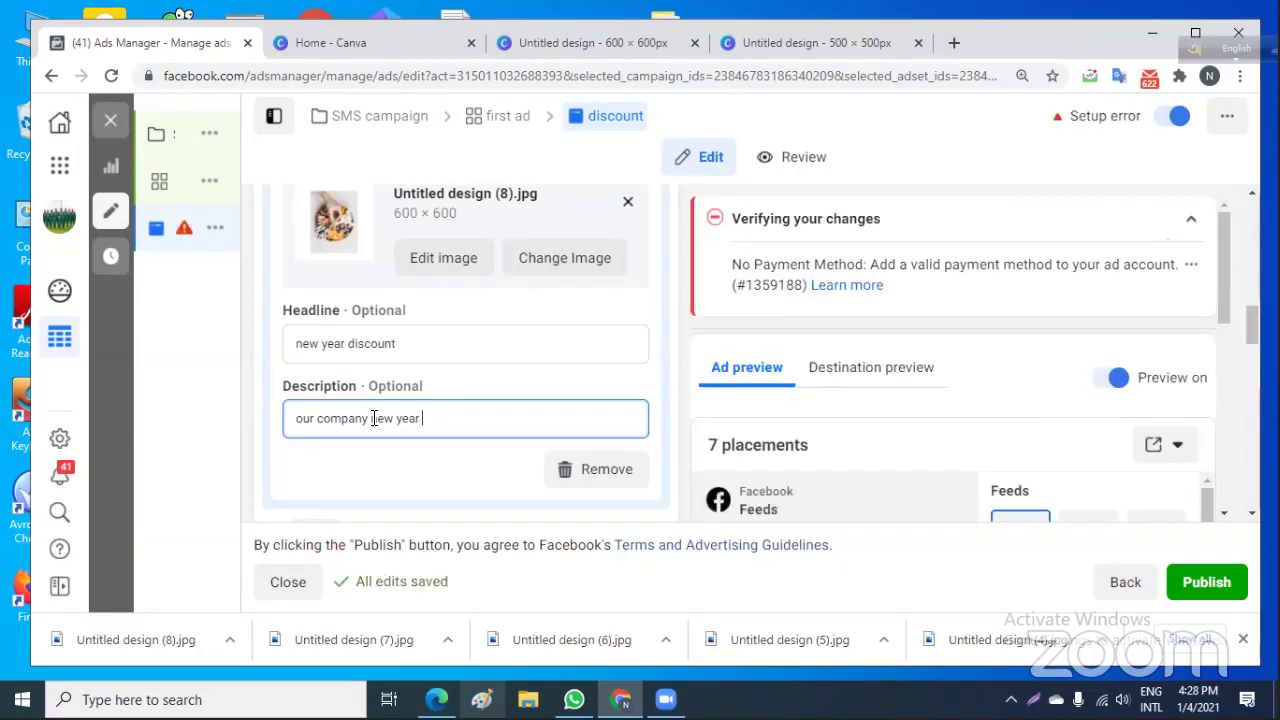
text(goin)
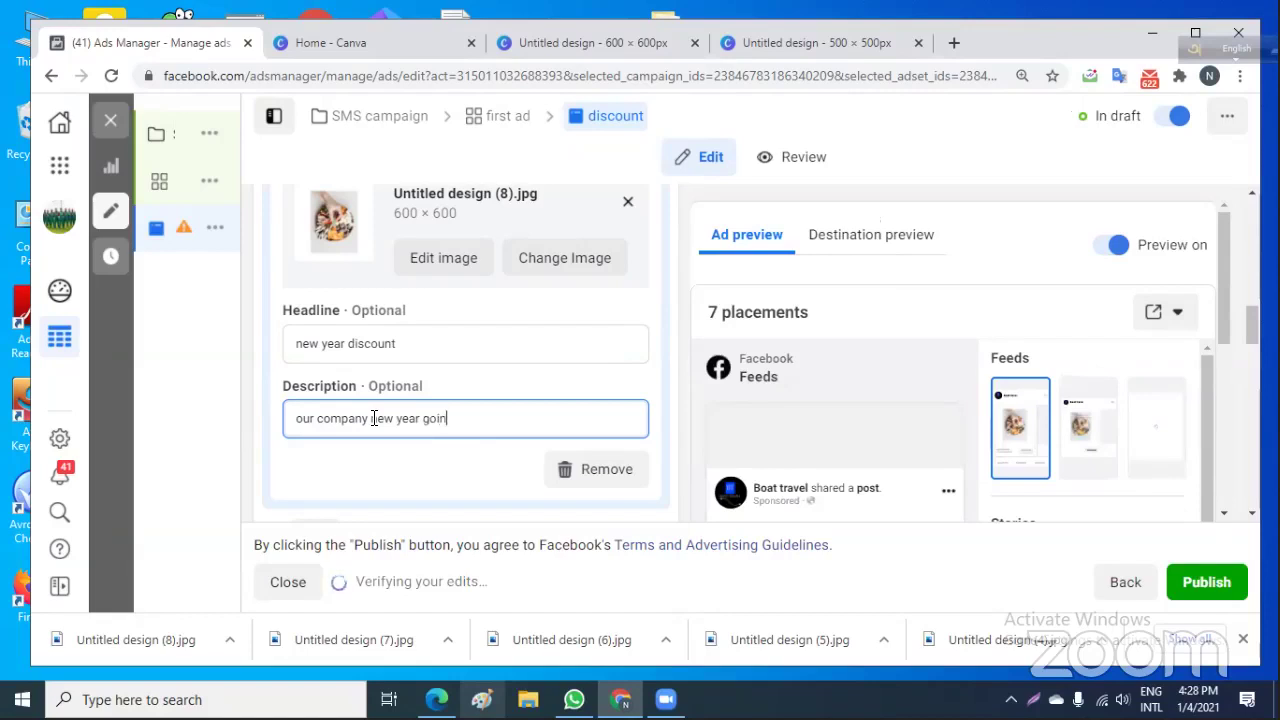
text(g i)
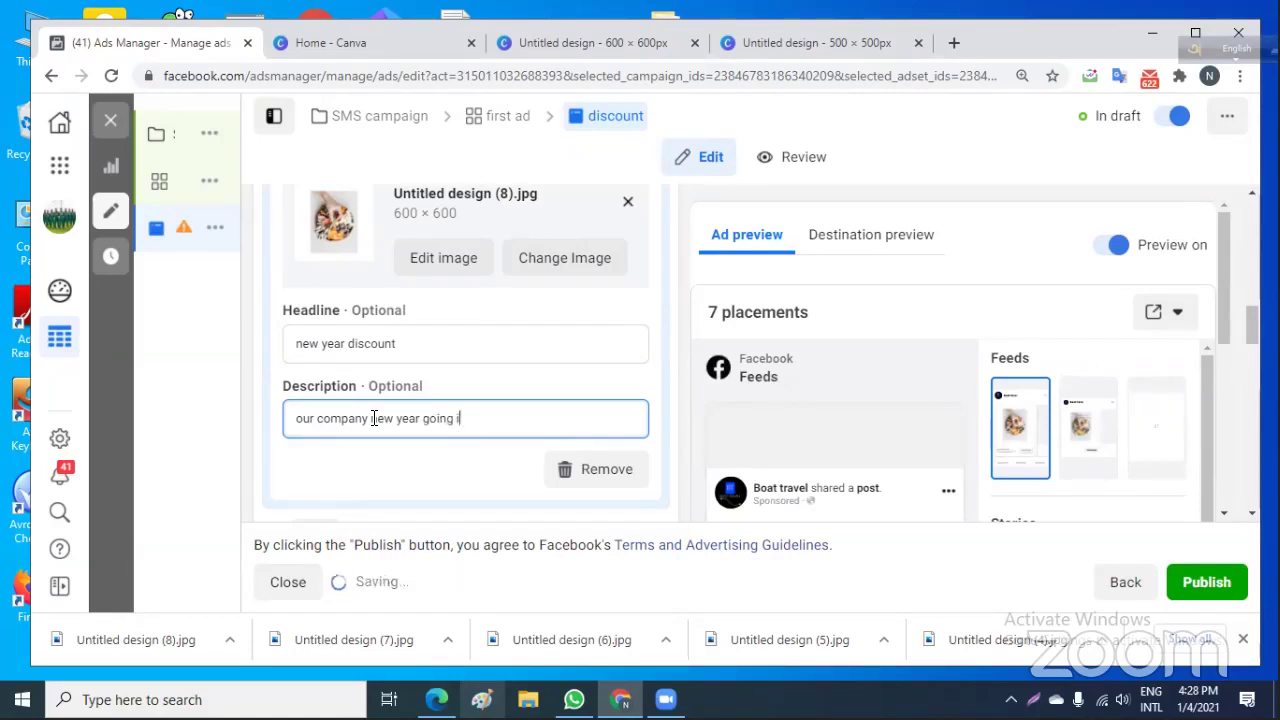
key(BackSpace)
text(on)
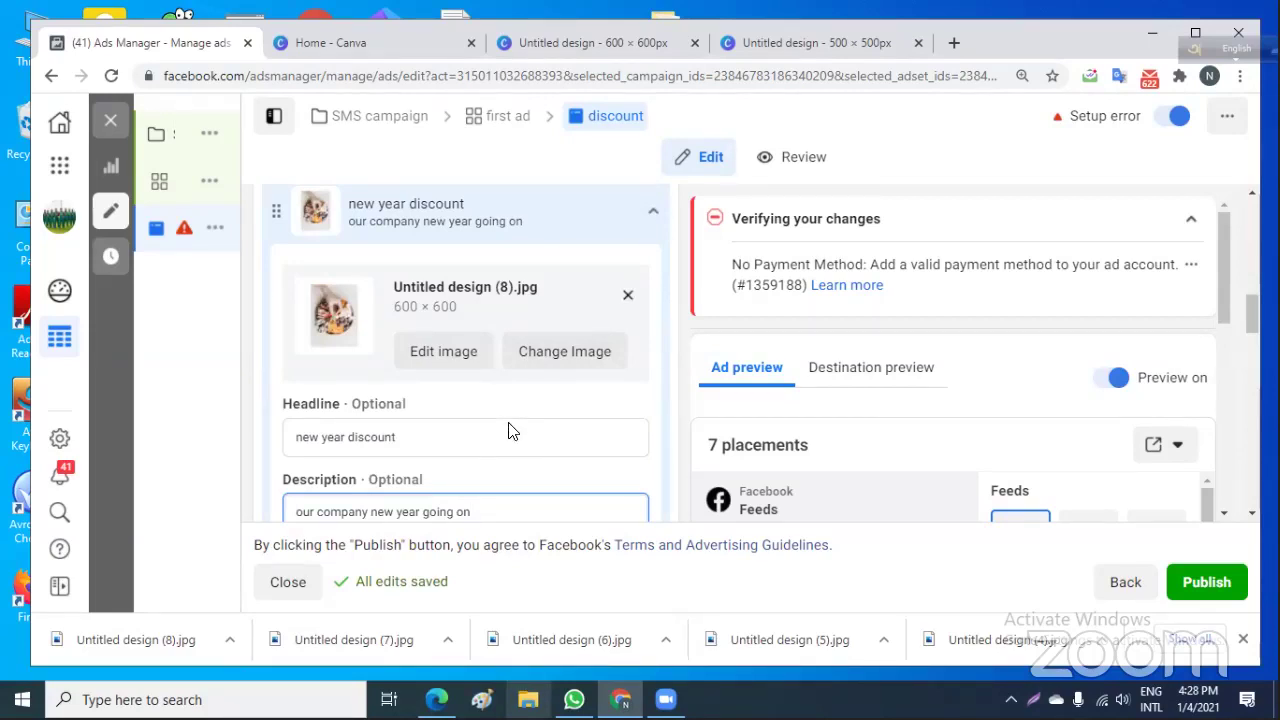
Expand the third carousel card and look over its fields and the list of carousel cards.
scroll(510, 427, down, 1)
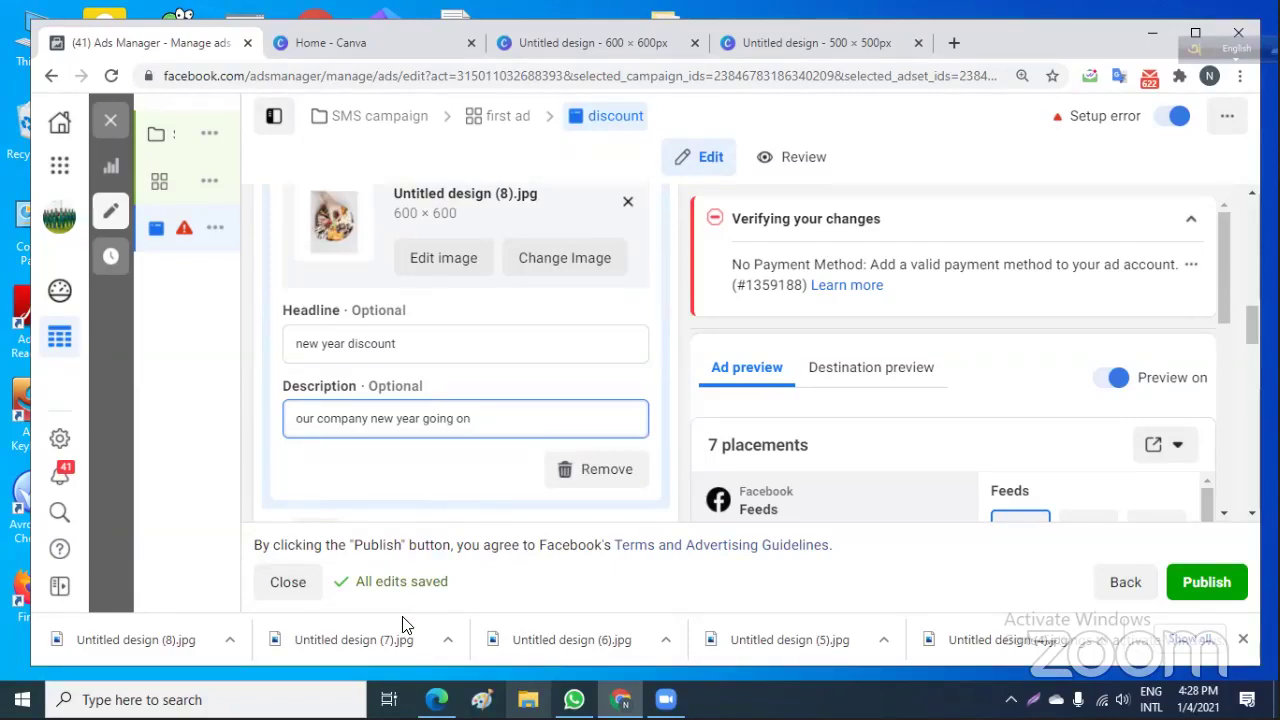
scroll(445, 500, down, 2)
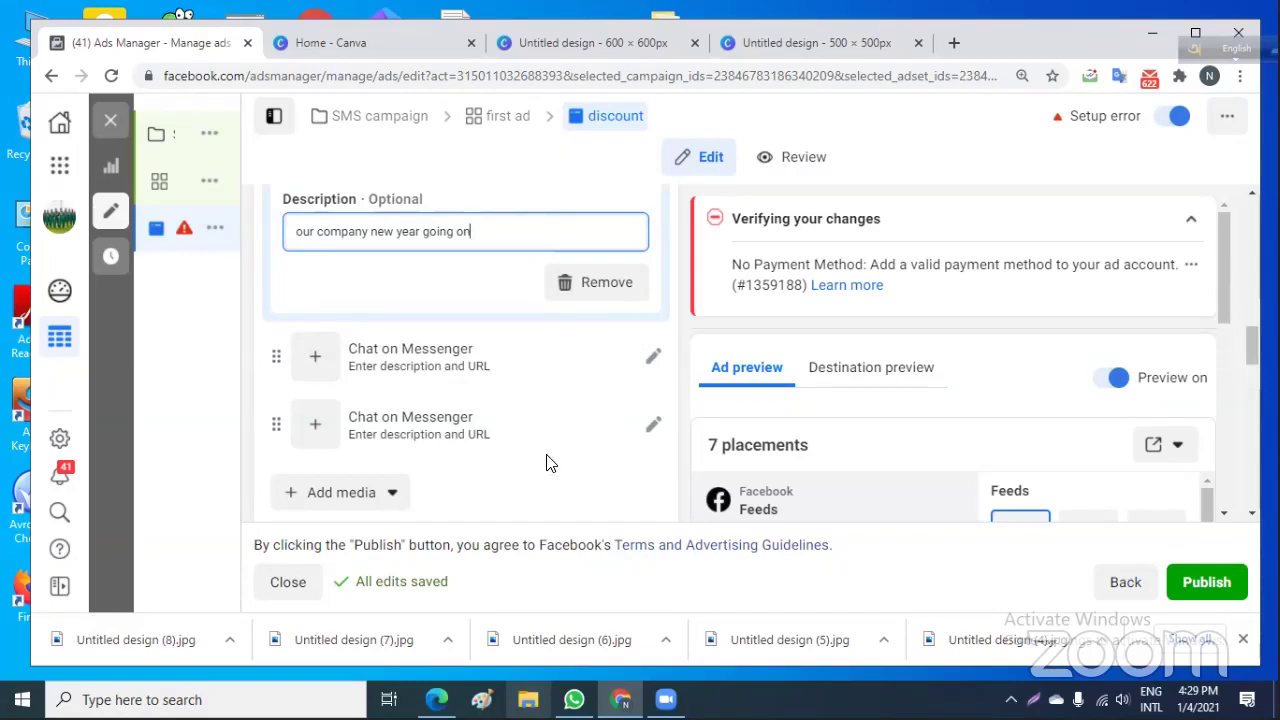
click(308, 428)
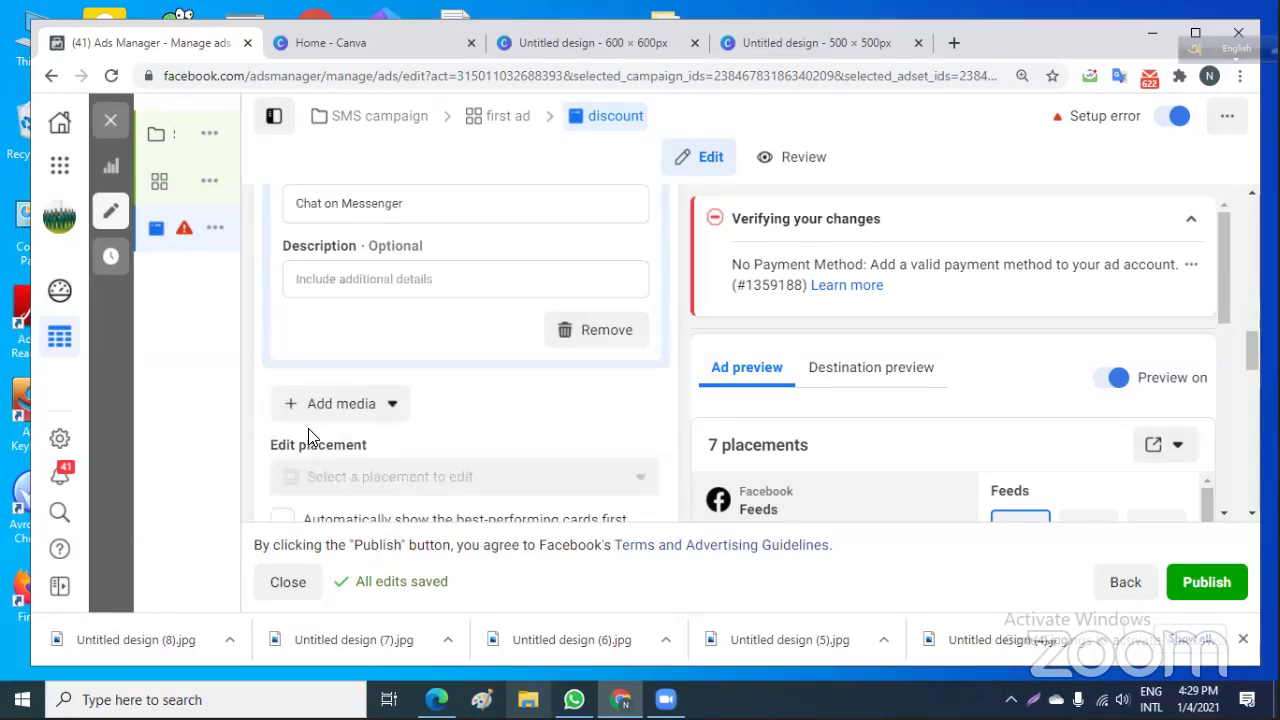
scroll(424, 425, down, 2)
scroll(426, 424, up, 5)
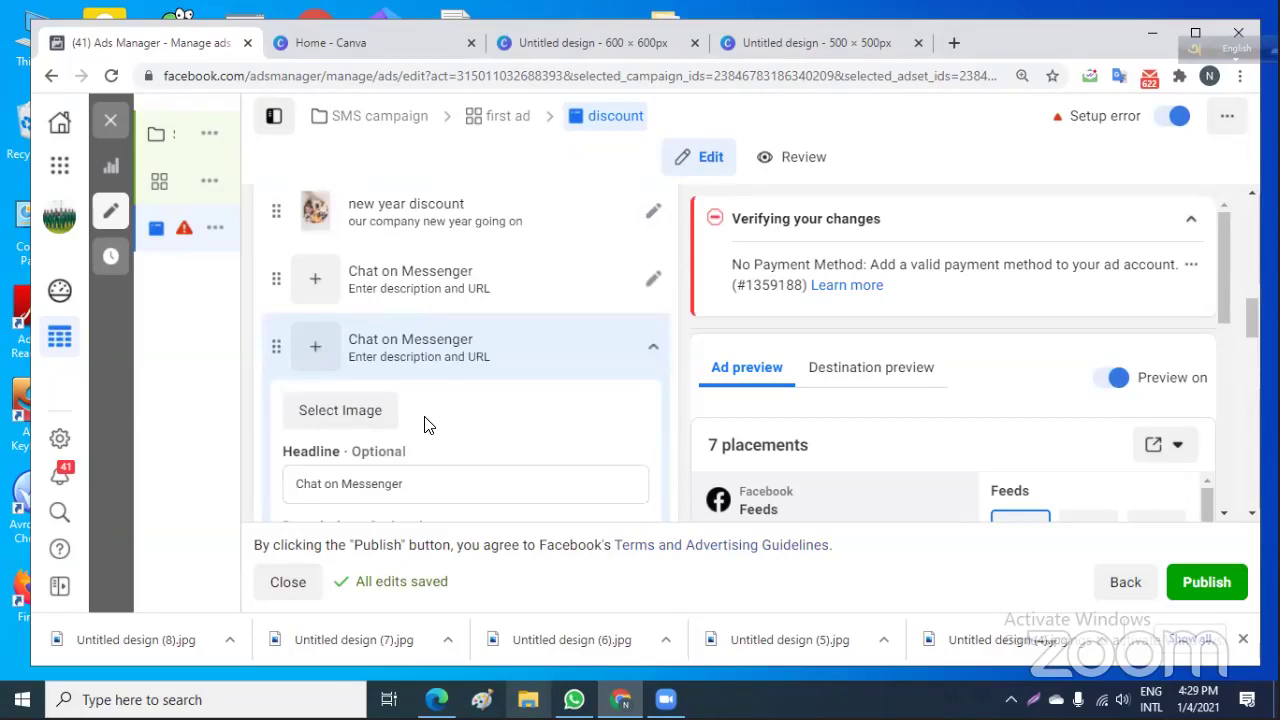
scroll(424, 400, up, 2)
scroll(500, 360, down, 1)
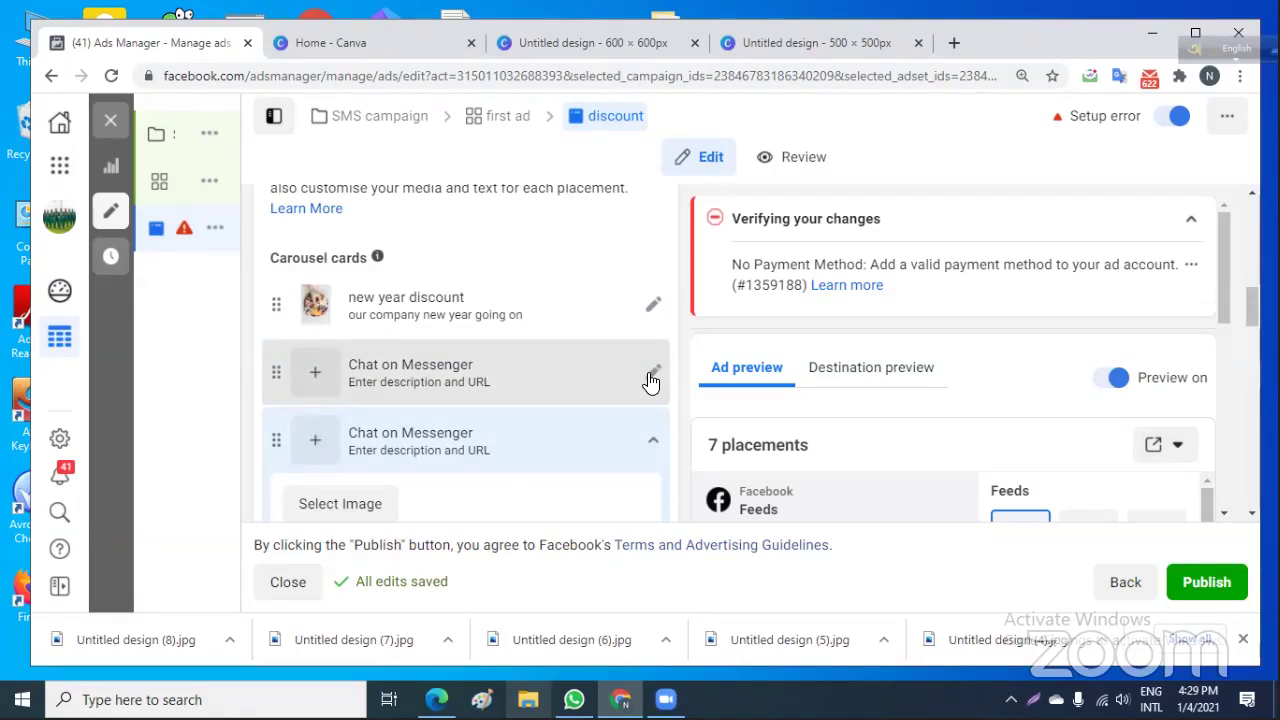
Reopen the first carousel card and review its image, headline and description.
click(656, 308)
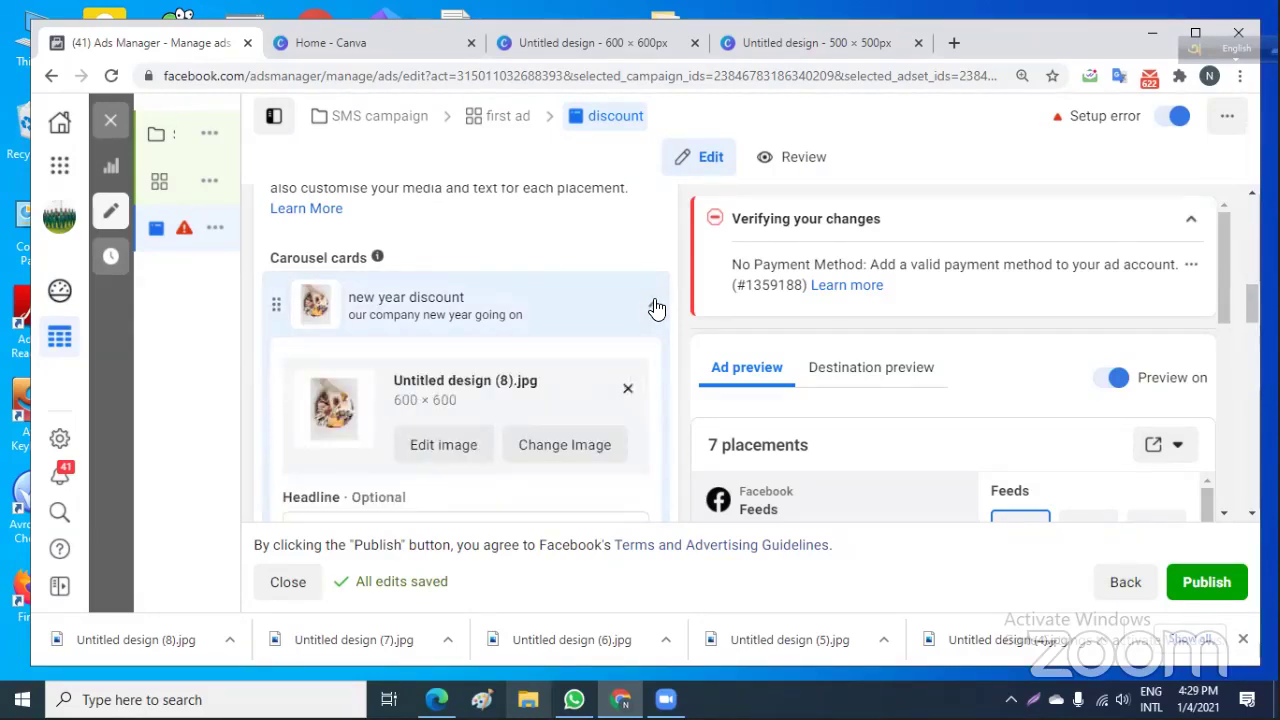
scroll(656, 308, down, 1)
scroll(656, 308, down, 2)
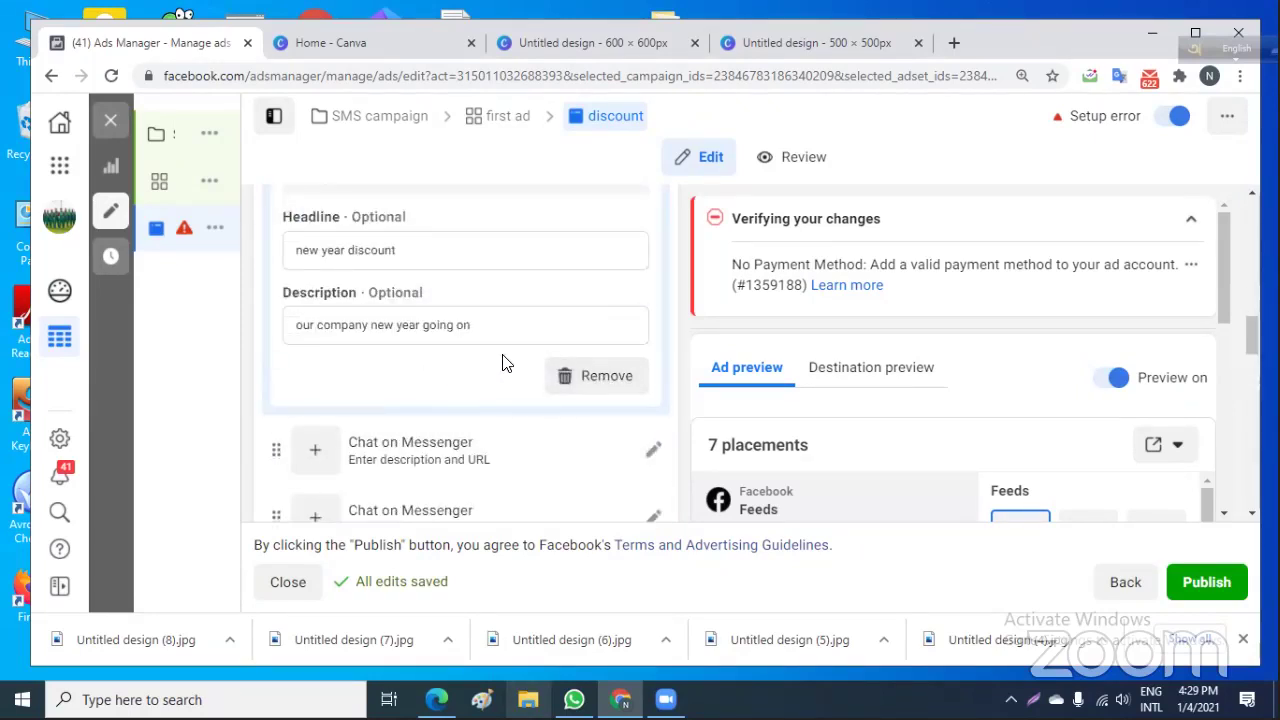
scroll(505, 362, up, 3)
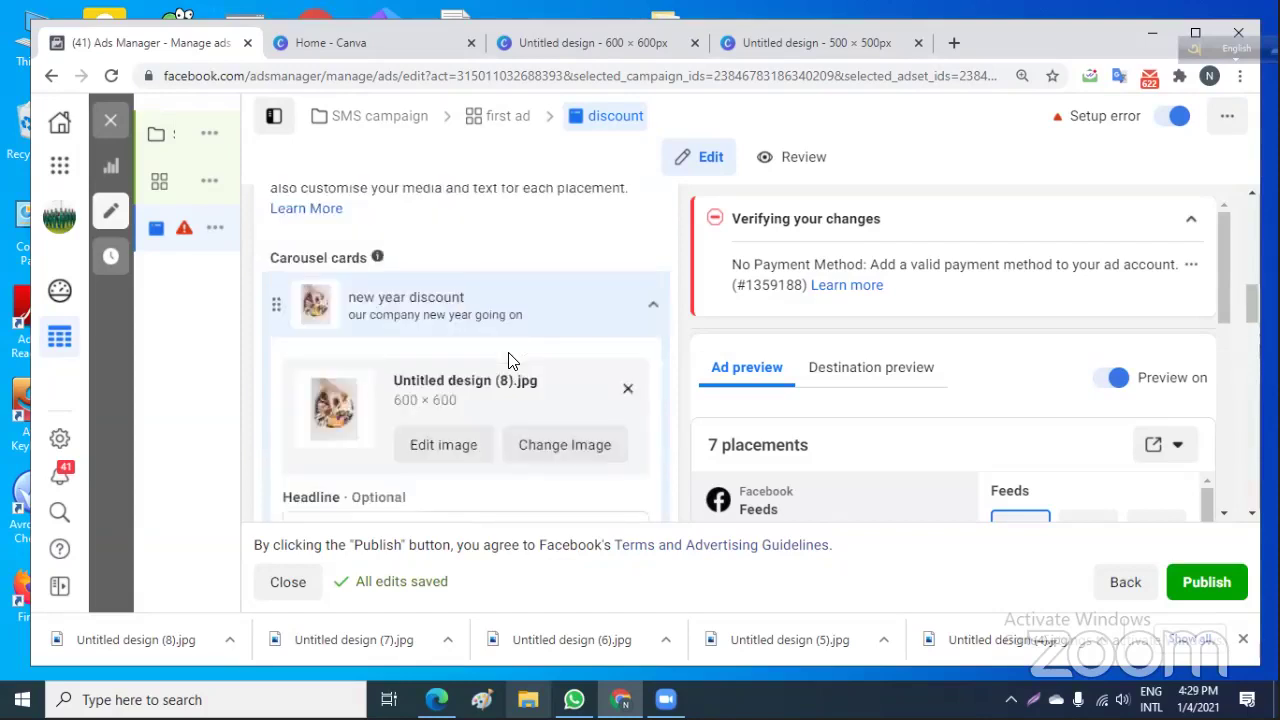
scroll(507, 360, down, 3)
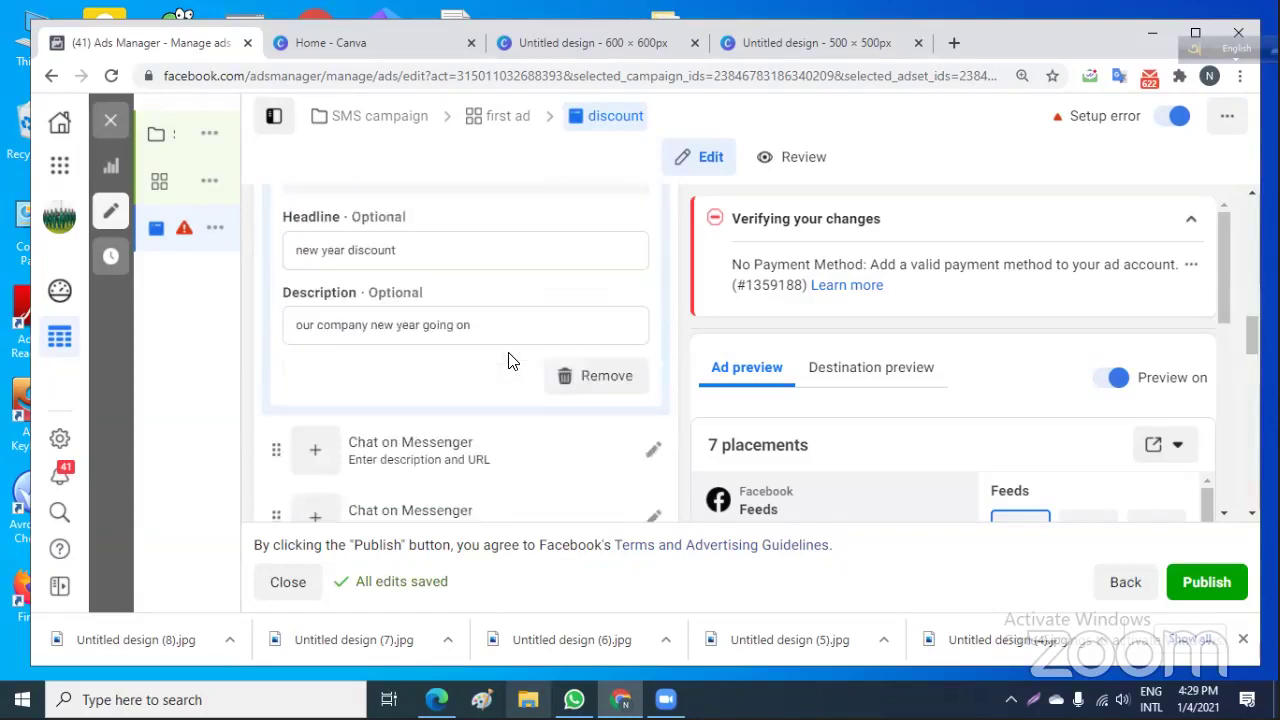
Expand the second carousel card for editing and look through its fields and the placement options below the cards.
click(651, 455)
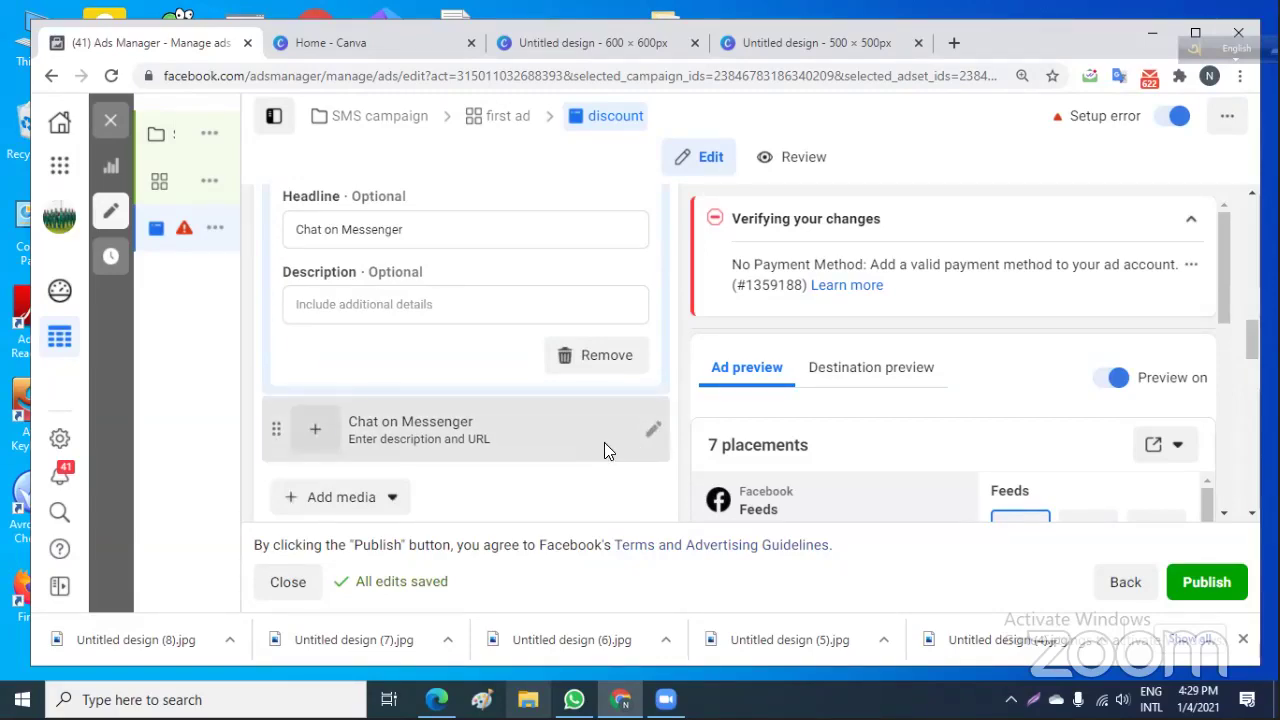
scroll(604, 442, up, 3)
scroll(604, 442, down, 2)
scroll(605, 449, down, 1)
scroll(606, 452, down, 2)
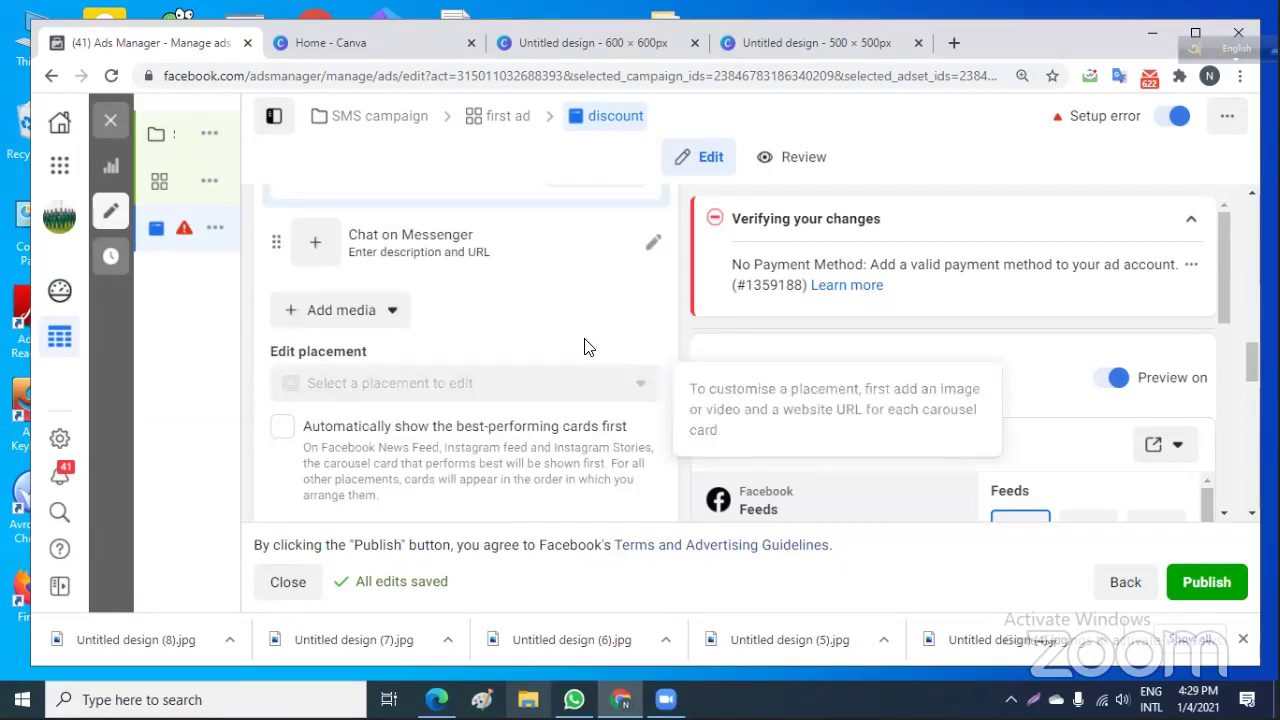
Look over the second carousel card's empty fields, and expand the third card to examine its image, headline and description fields.
scroll(586, 346, up, 1)
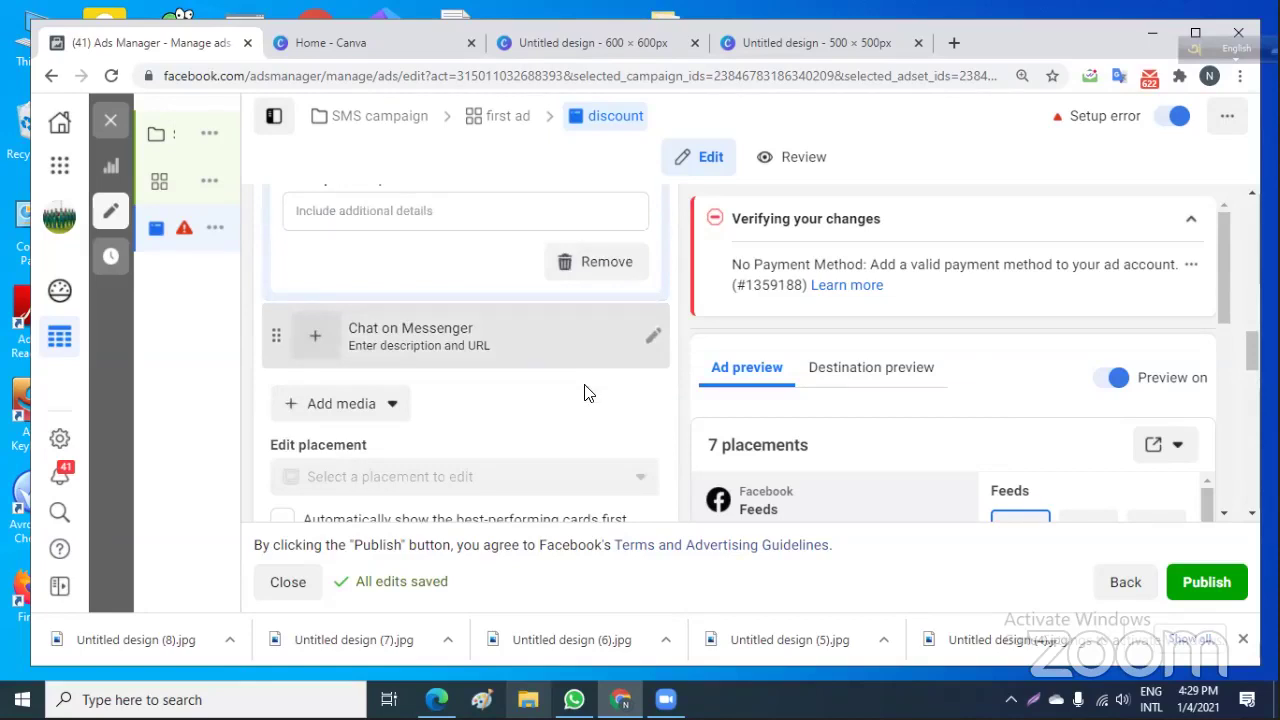
scroll(586, 391, up, 2)
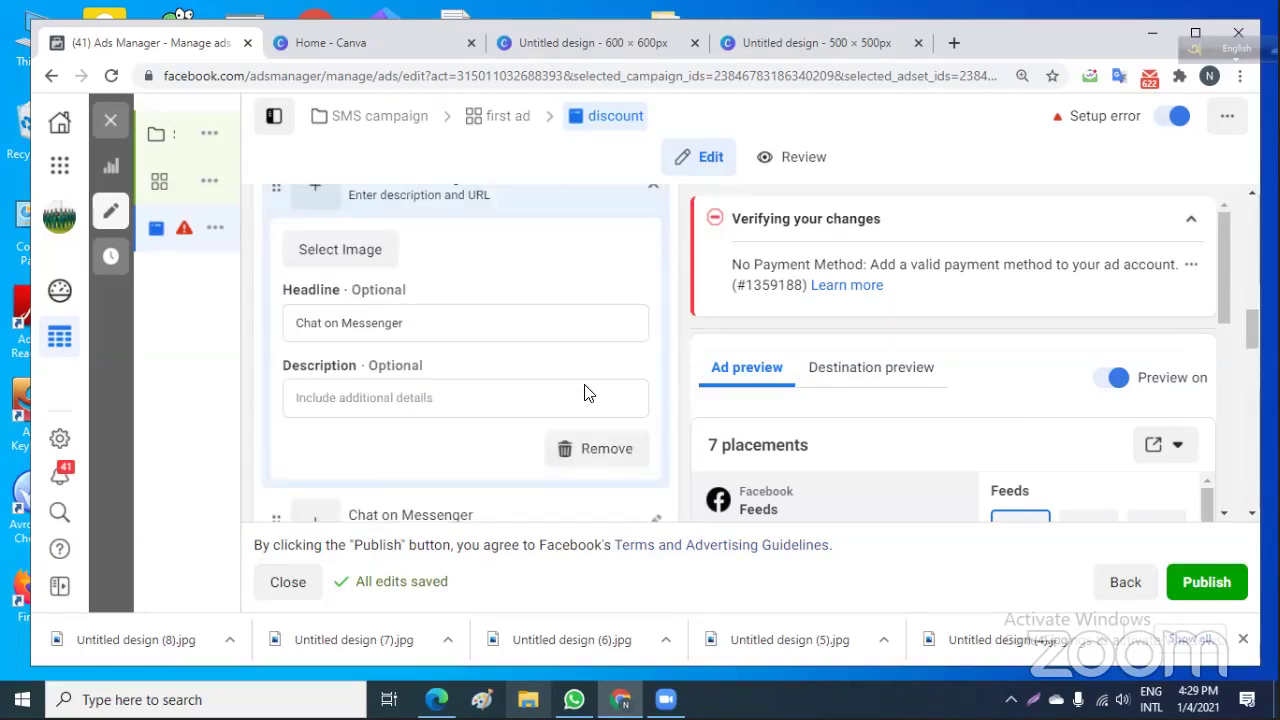
scroll(586, 391, up, 3)
scroll(586, 391, down, 3)
scroll(638, 362, down, 2)
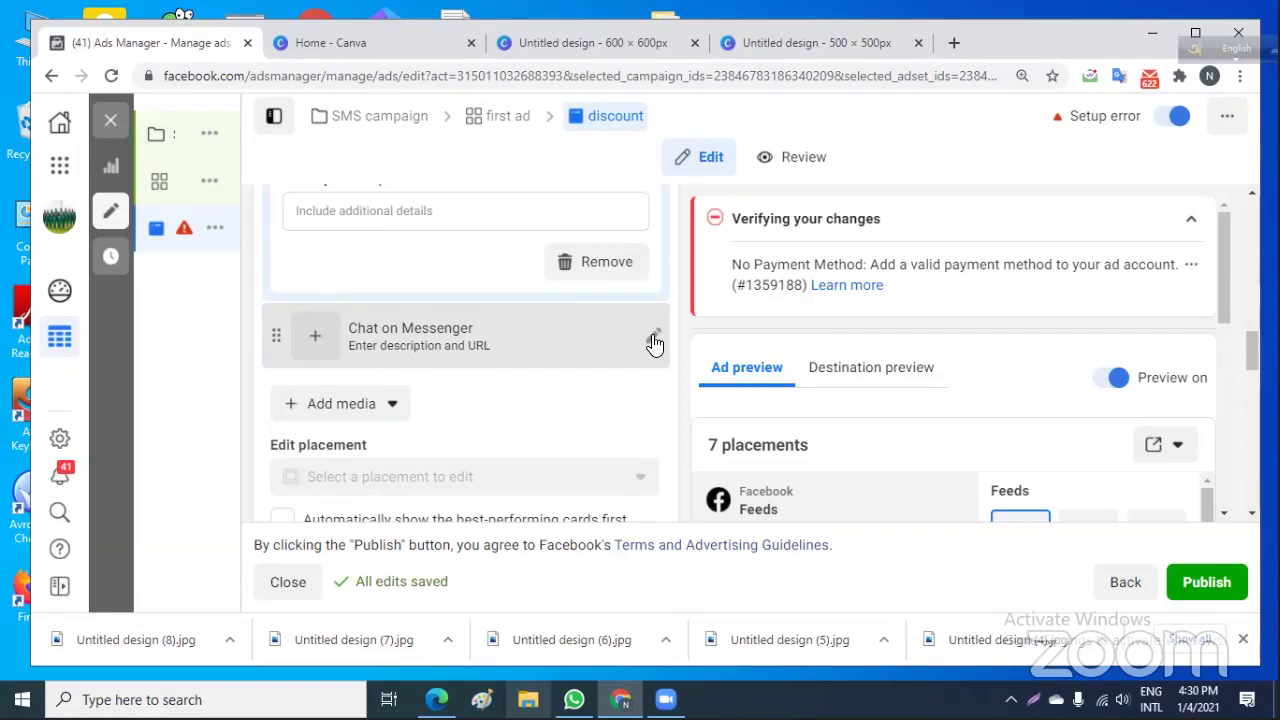
click(652, 336)
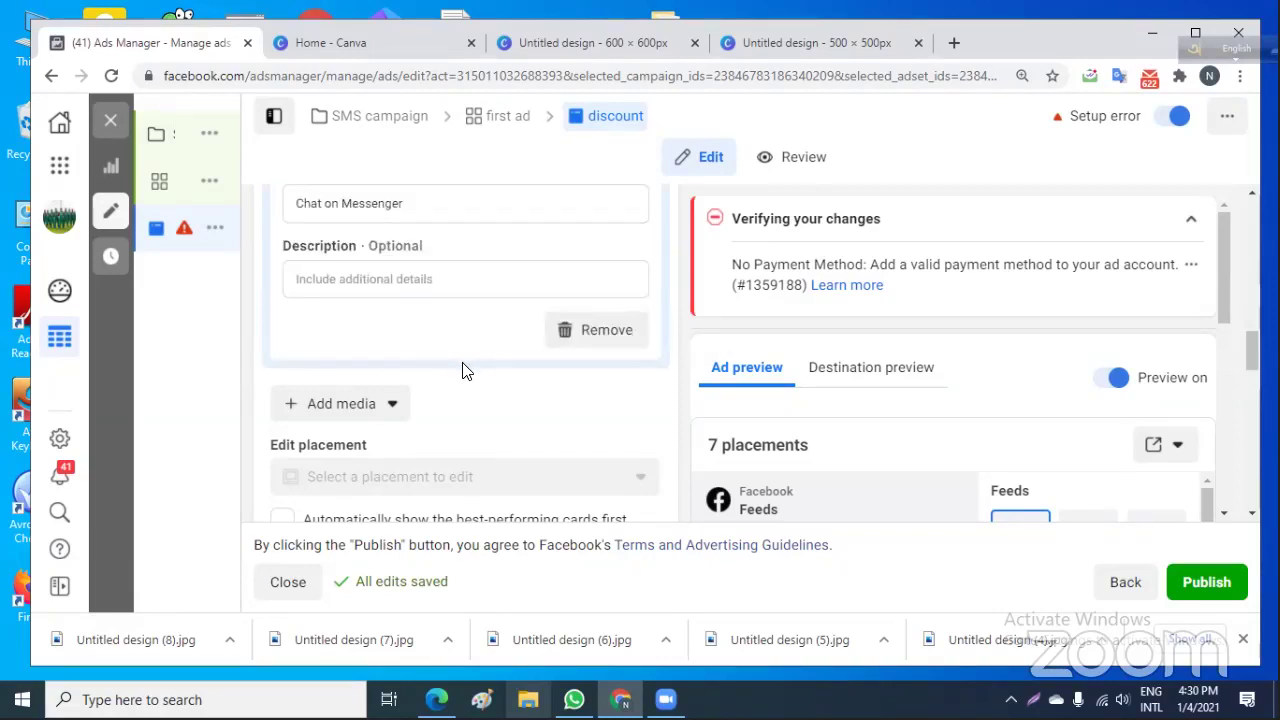
scroll(462, 371, up, 2)
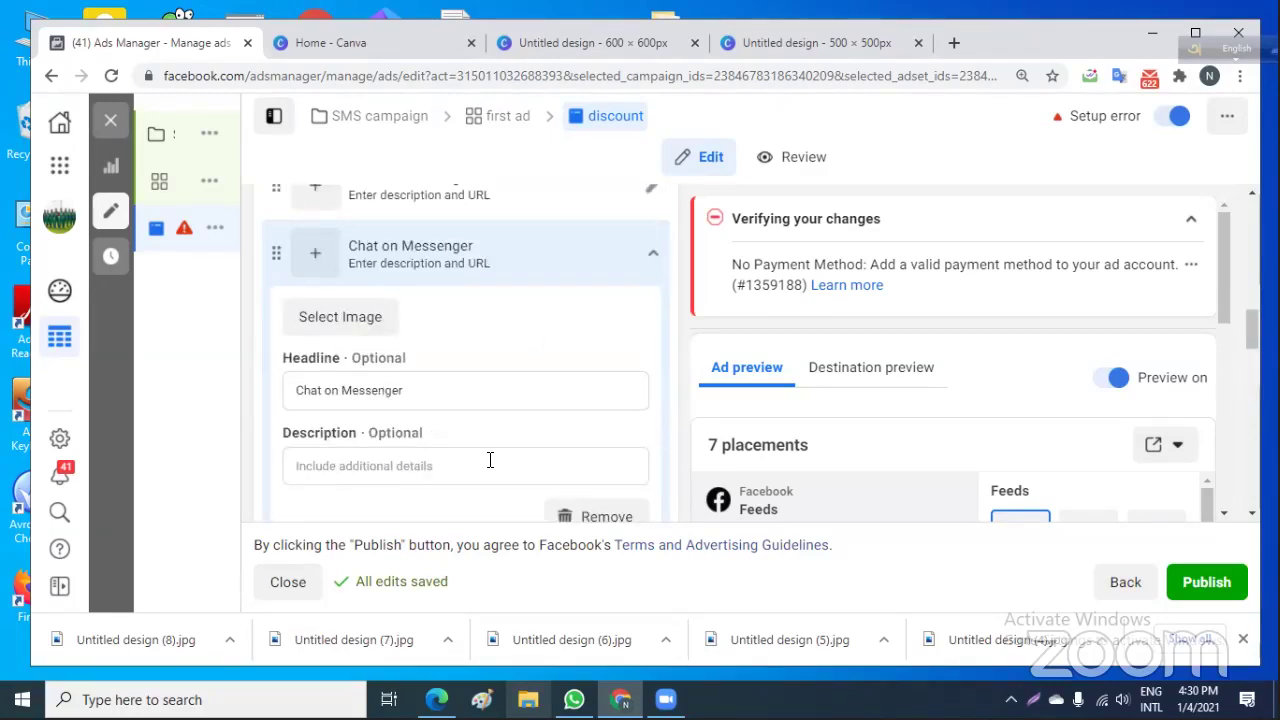
scroll(437, 363, up, 2)
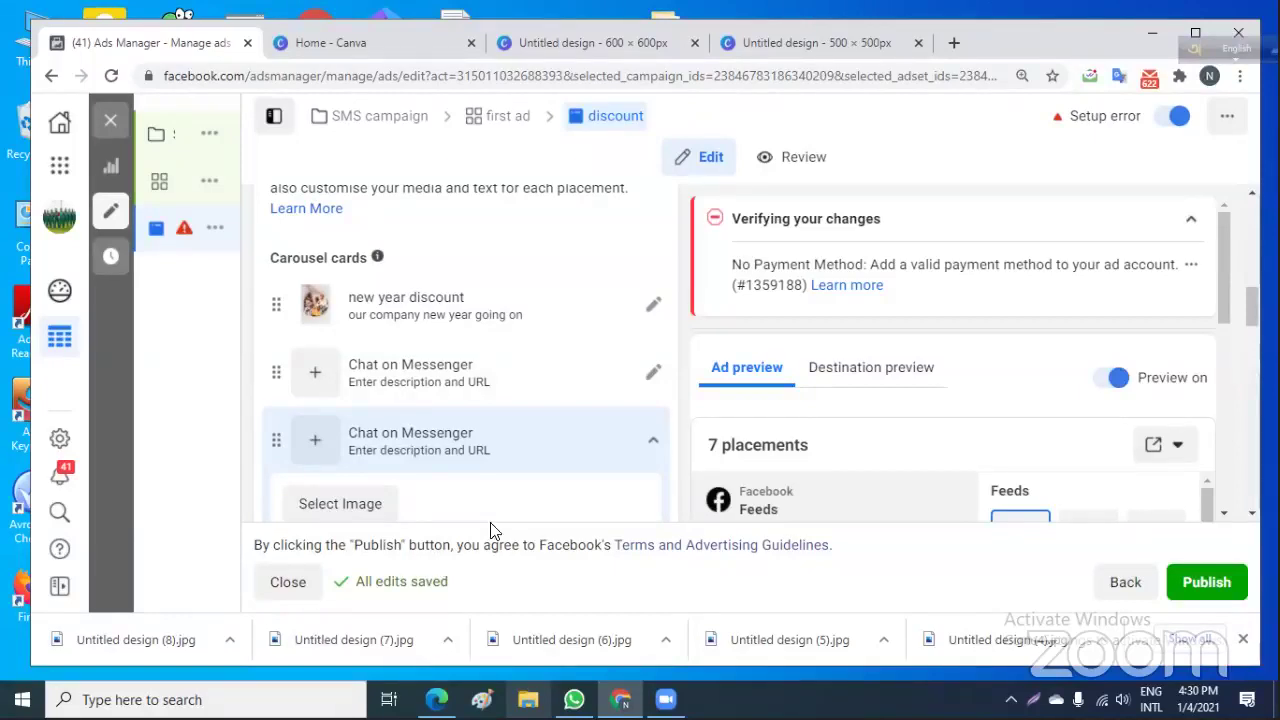
Reopen the second carousel card and replace its headline with "learn more", checking the ad preview.
click(650, 378)
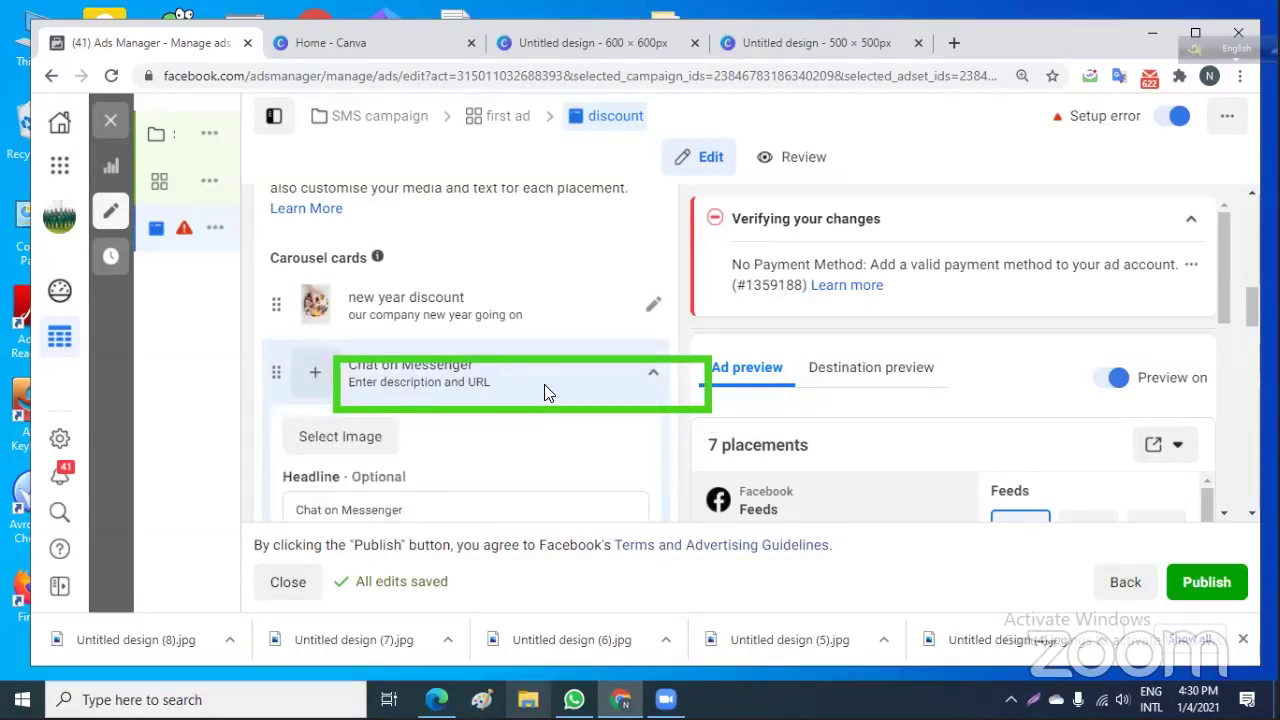
scroll(545, 392, down, 1)
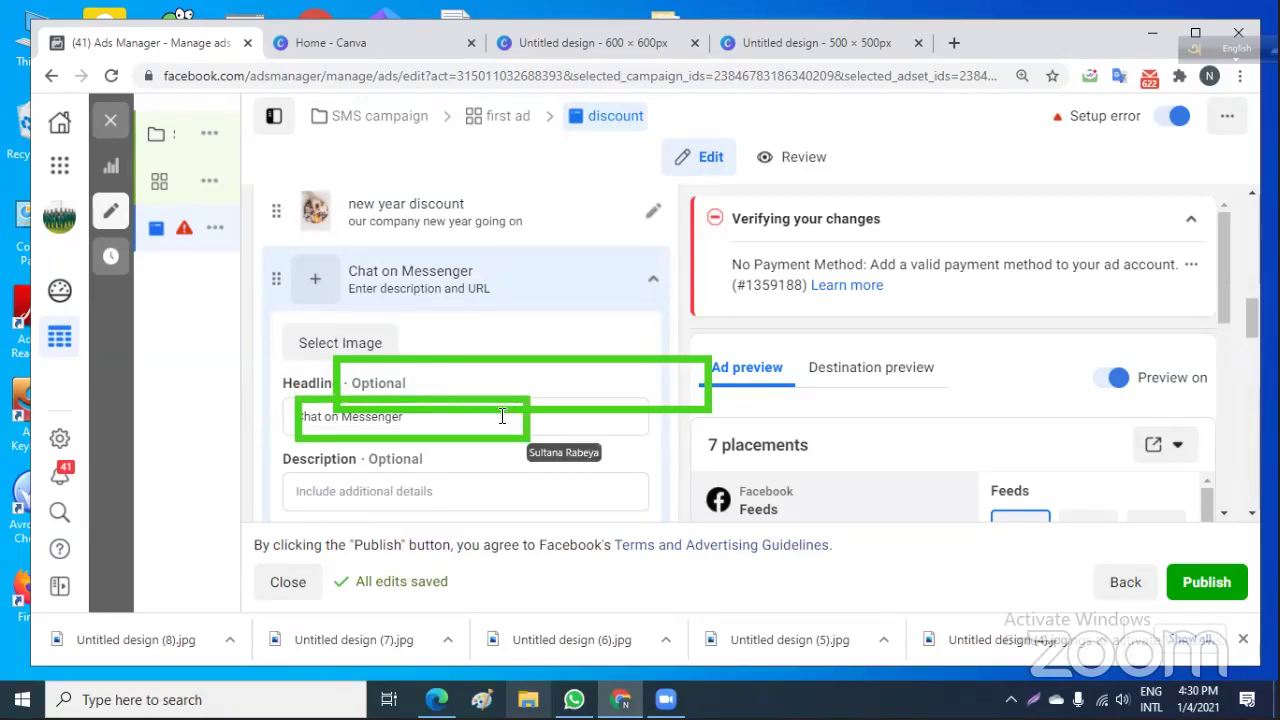
click(414, 418)
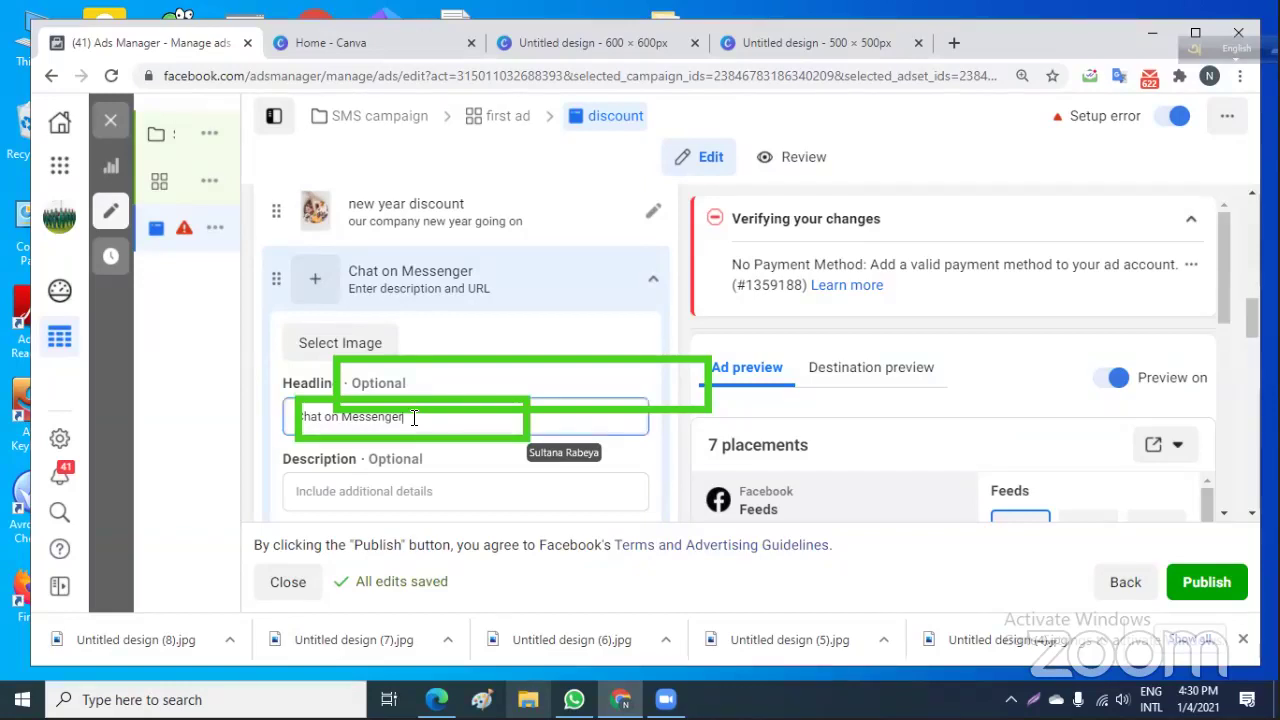
key(BackSpace)
key(BackSpace)
key(BackSpace)
key(BackSpace)
key(BackSpace)
key(BackSpace)
key(BackSpace)
key(BackSpace)
key(BackSpace)
key(BackSpace)
key(BackSpace)
key(BackSpace)
key(BackSpace)
key(BackSpace)
key(BackSpace)
key(BackSpace)
key(BackSpace)
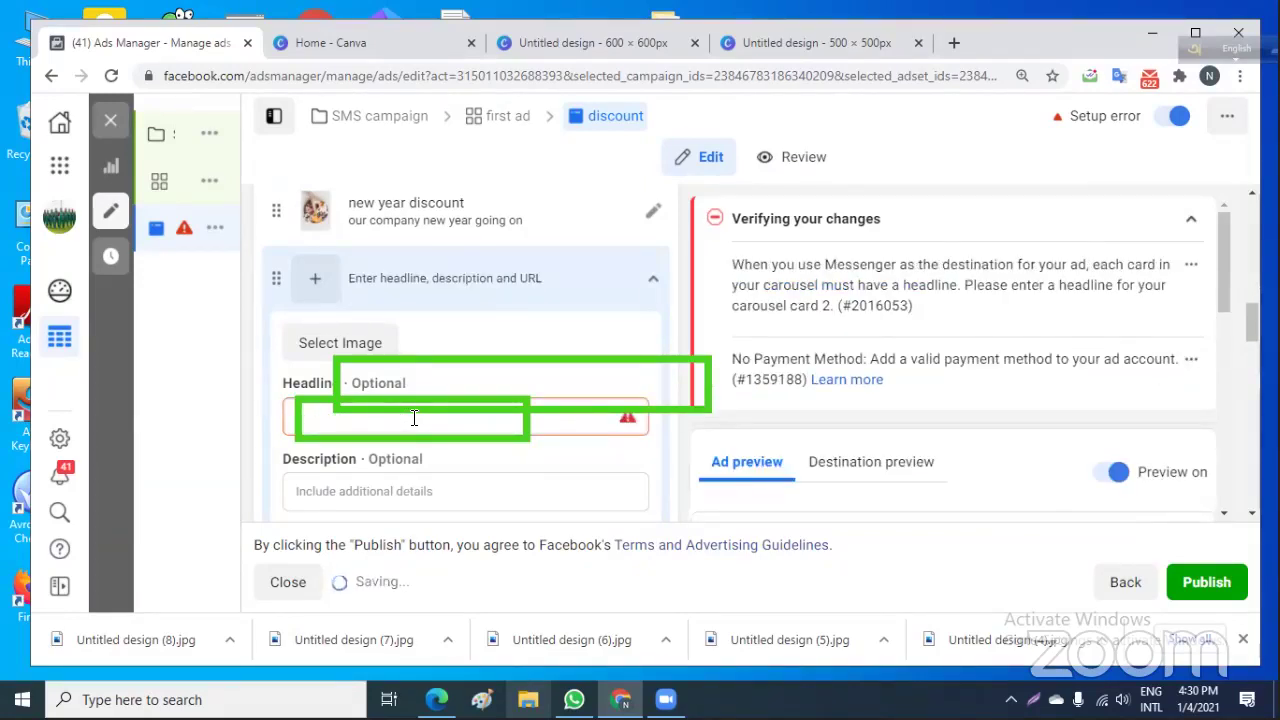
text(lea)
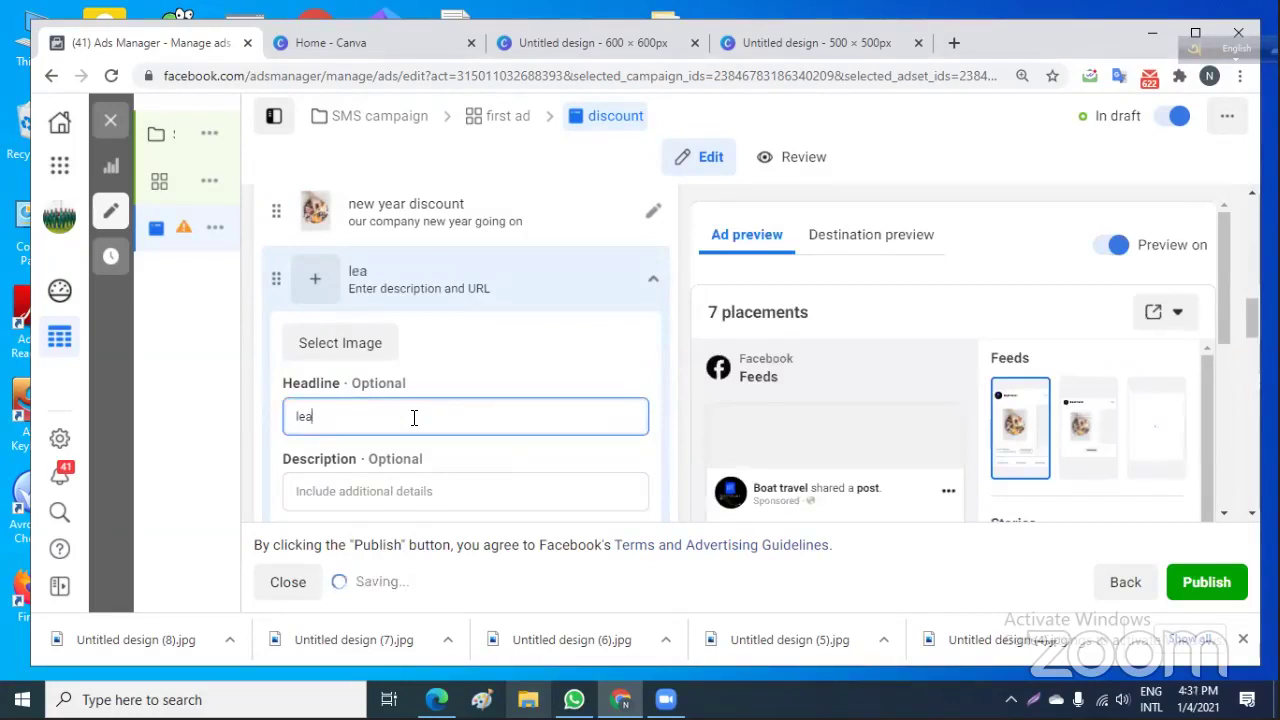
text(rn )
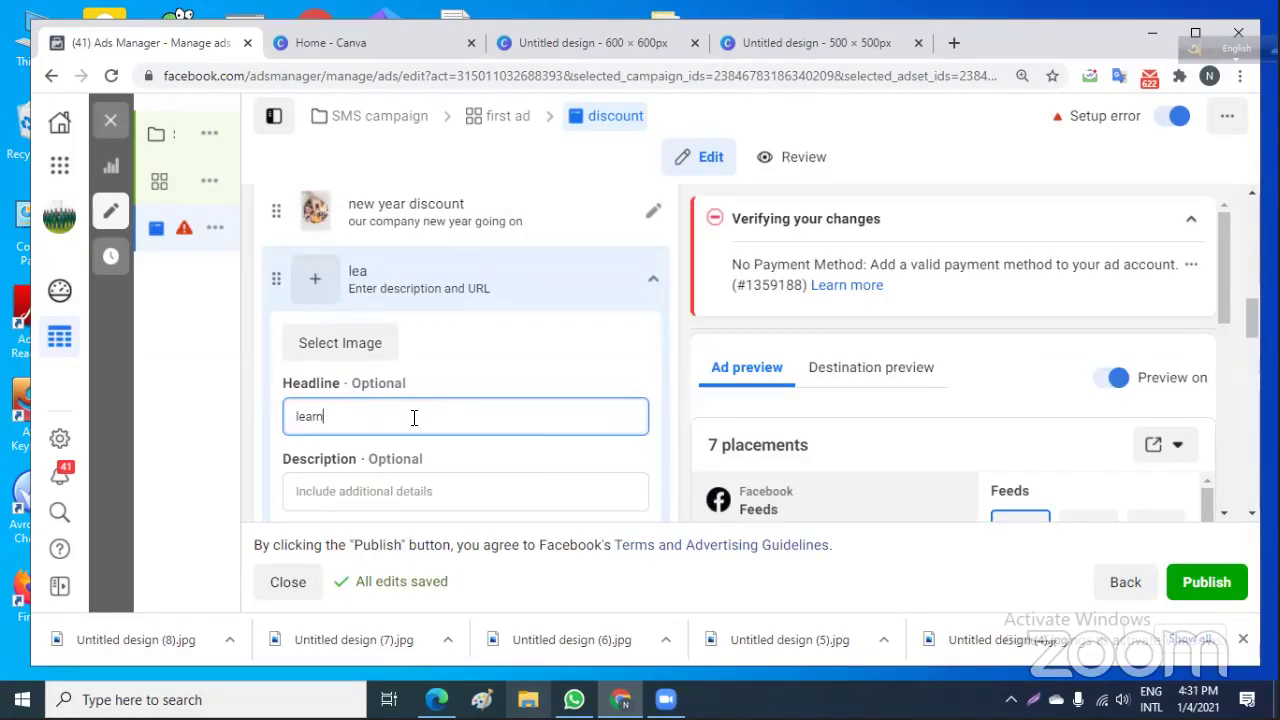
text(more)
scroll(930, 430, down, 2)
scroll(931, 428, down, 3)
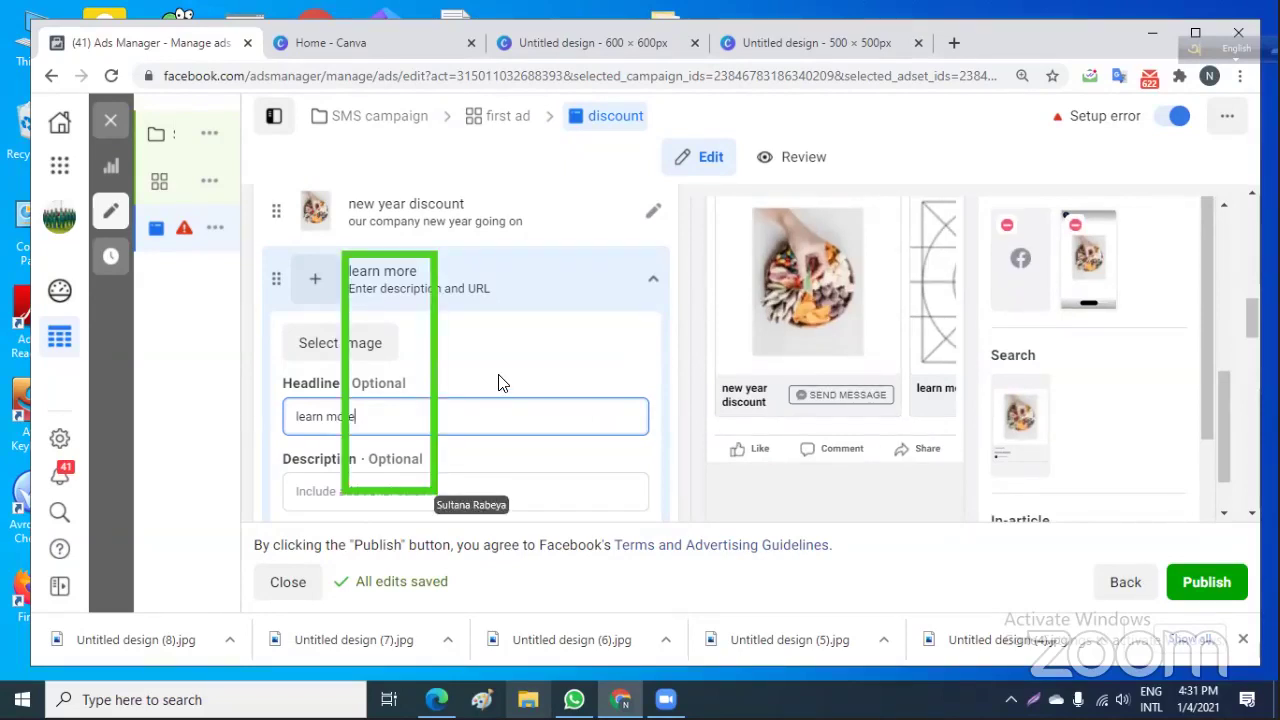
scroll(500, 383, down, 1)
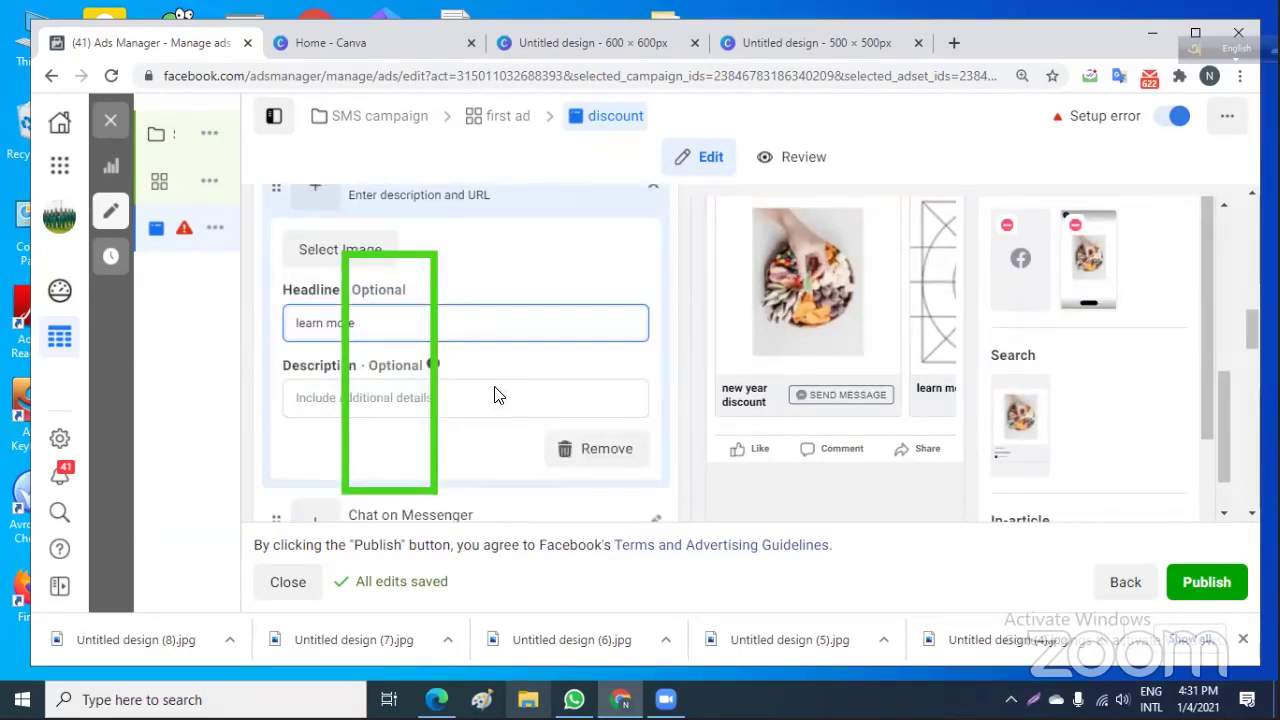
click(462, 394)
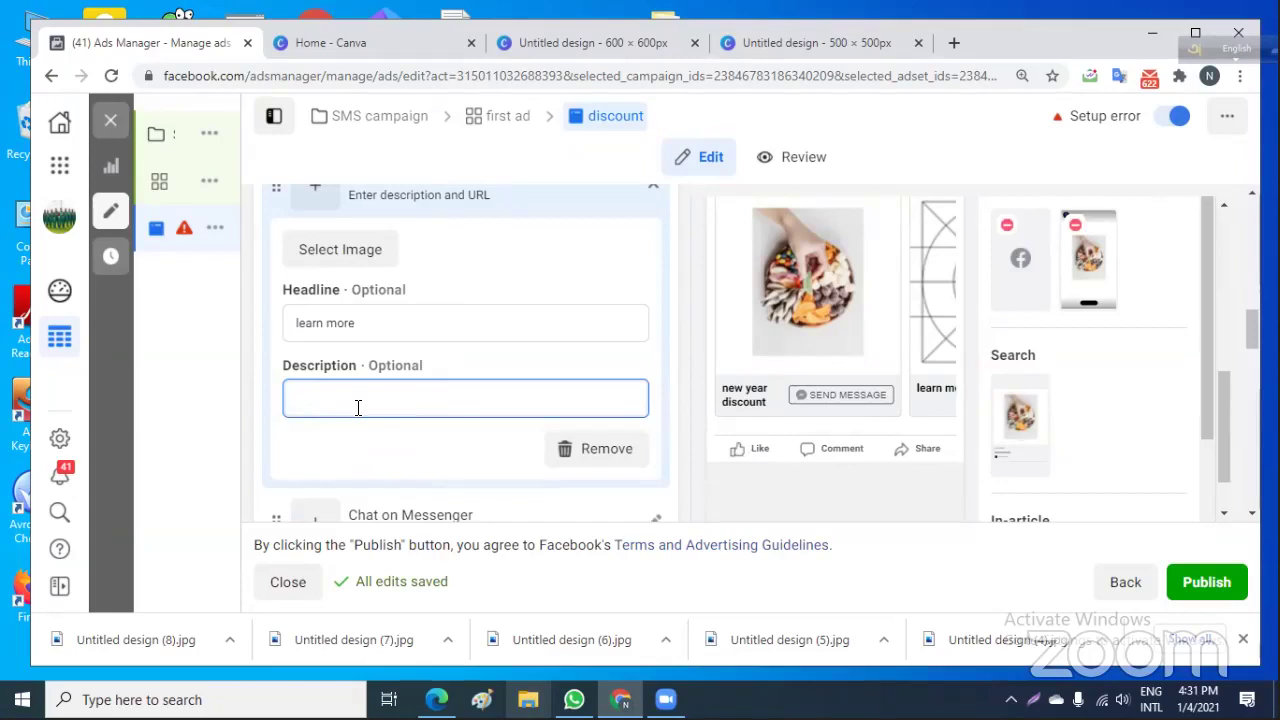
text(http)
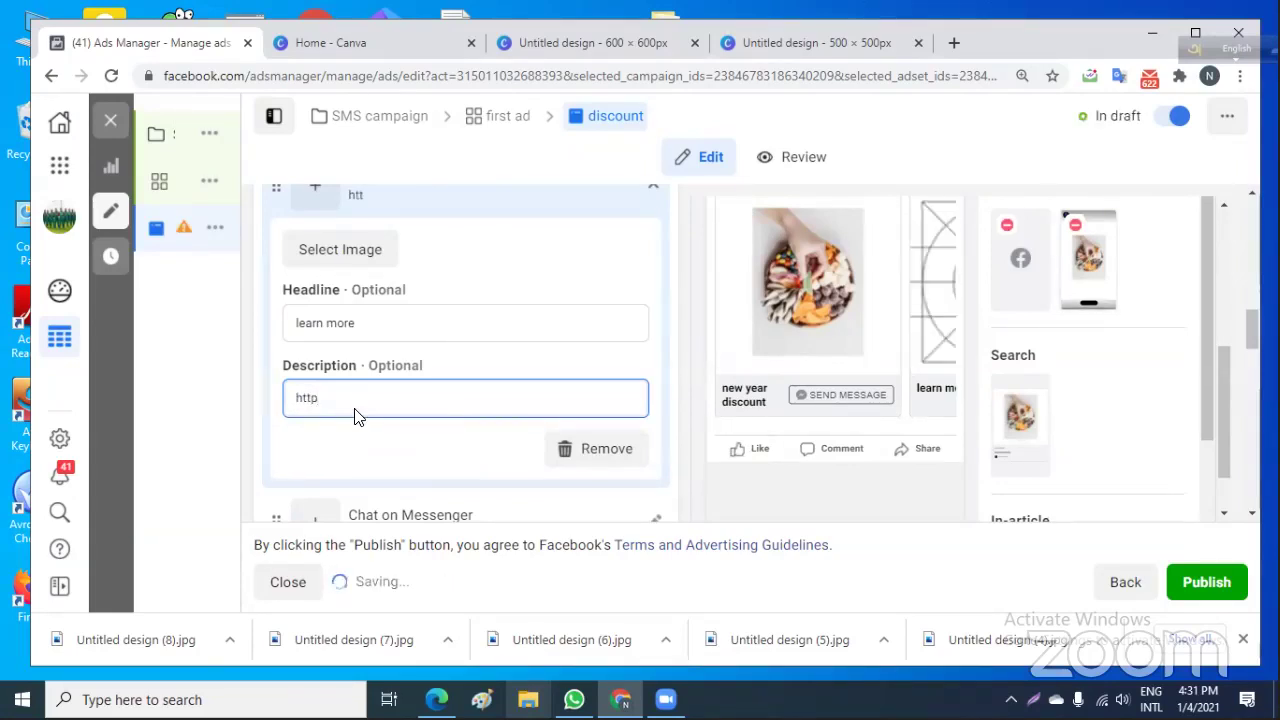
text(:)
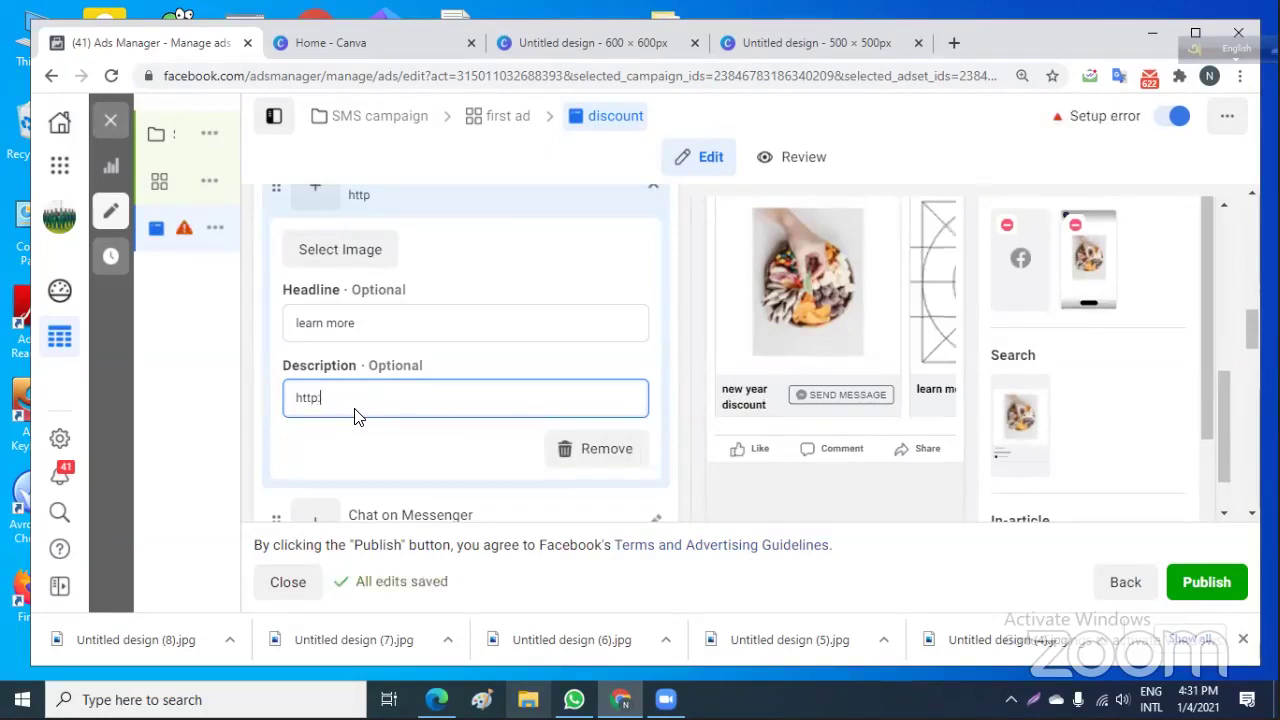
text(//)
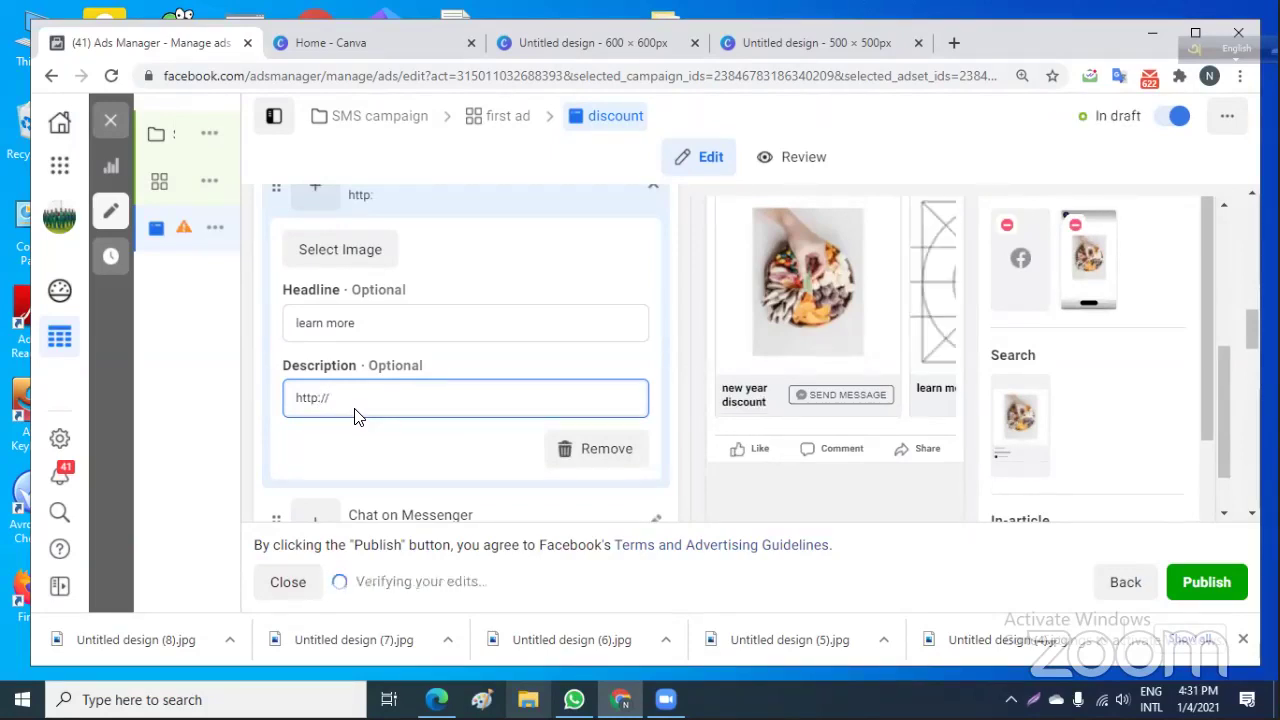
text(bdled)
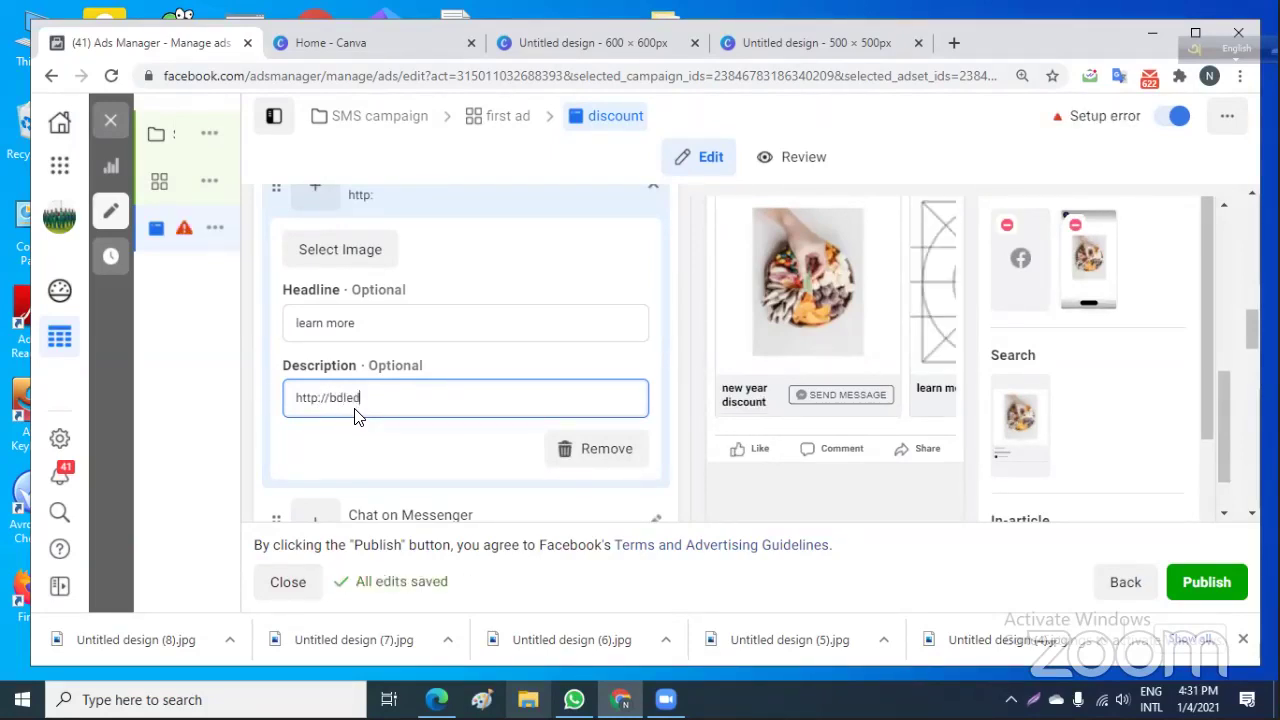
text(p)
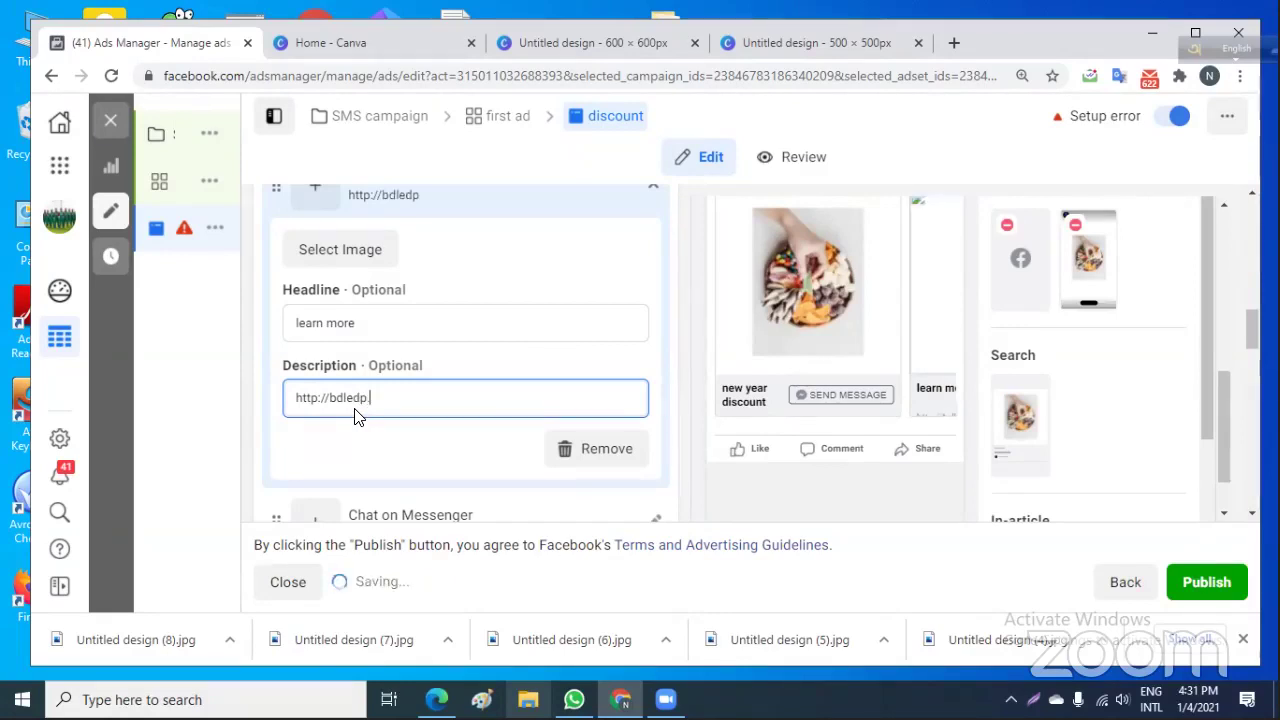
text(.xy)
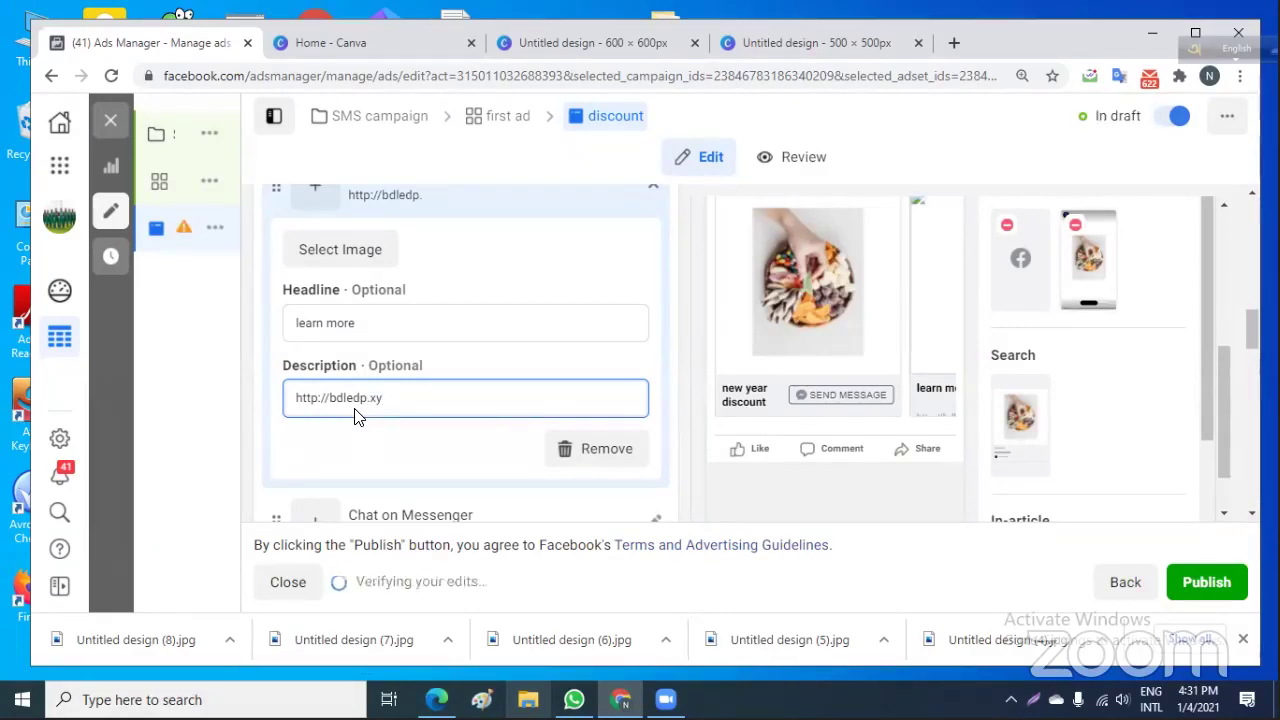
text(z)
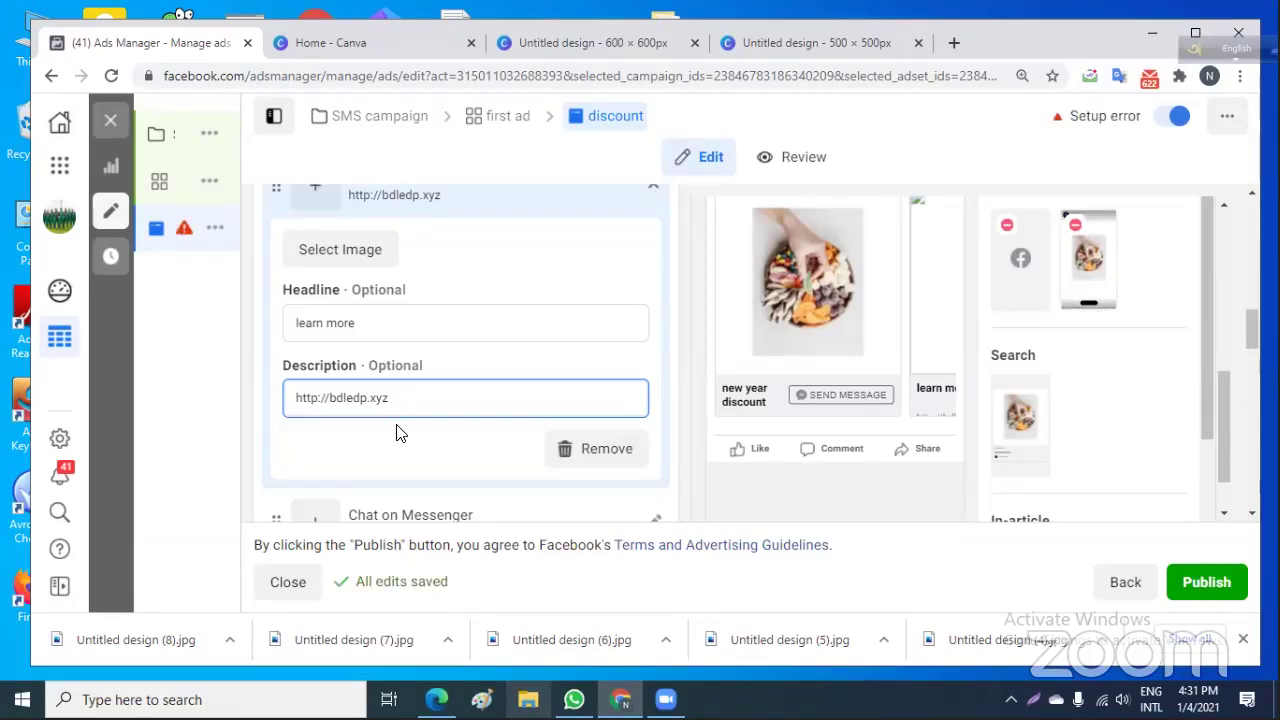
Add the 600 × 600 account image Untitled design (7).jpg to the second carousel card.
scroll(398, 424, up, 1)
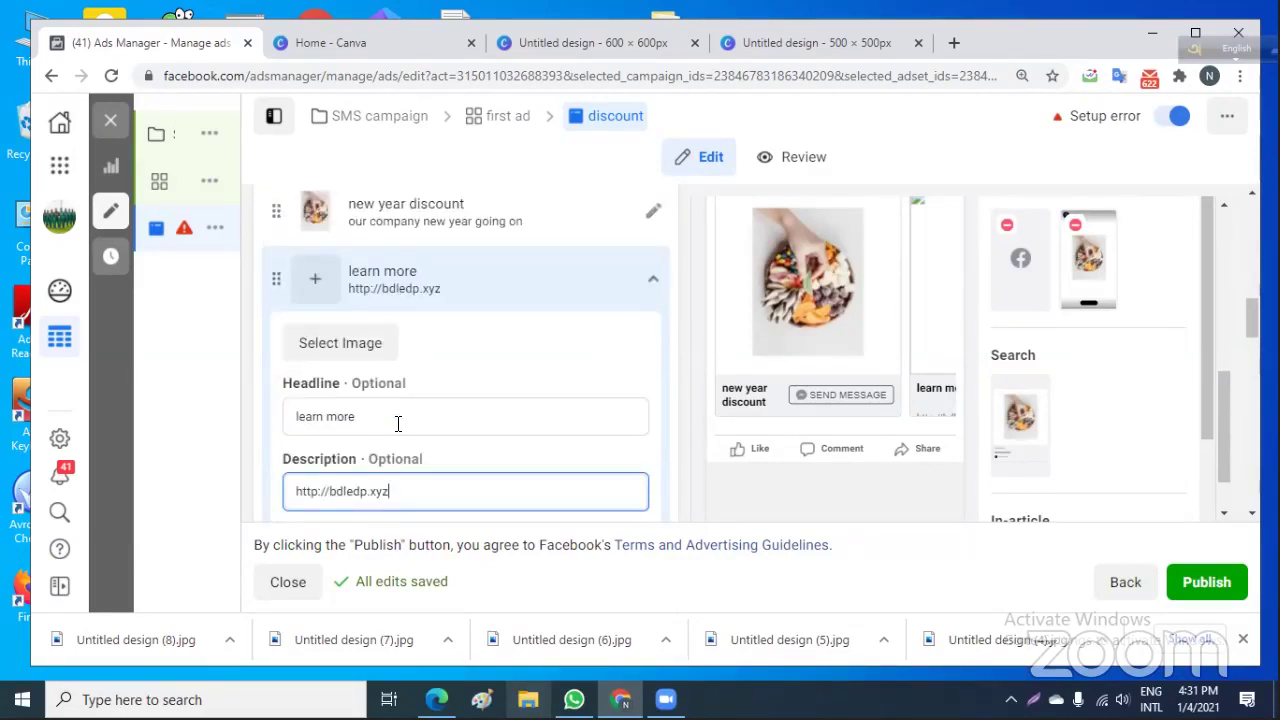
scroll(398, 430, up, 2)
scroll(398, 434, down, 1)
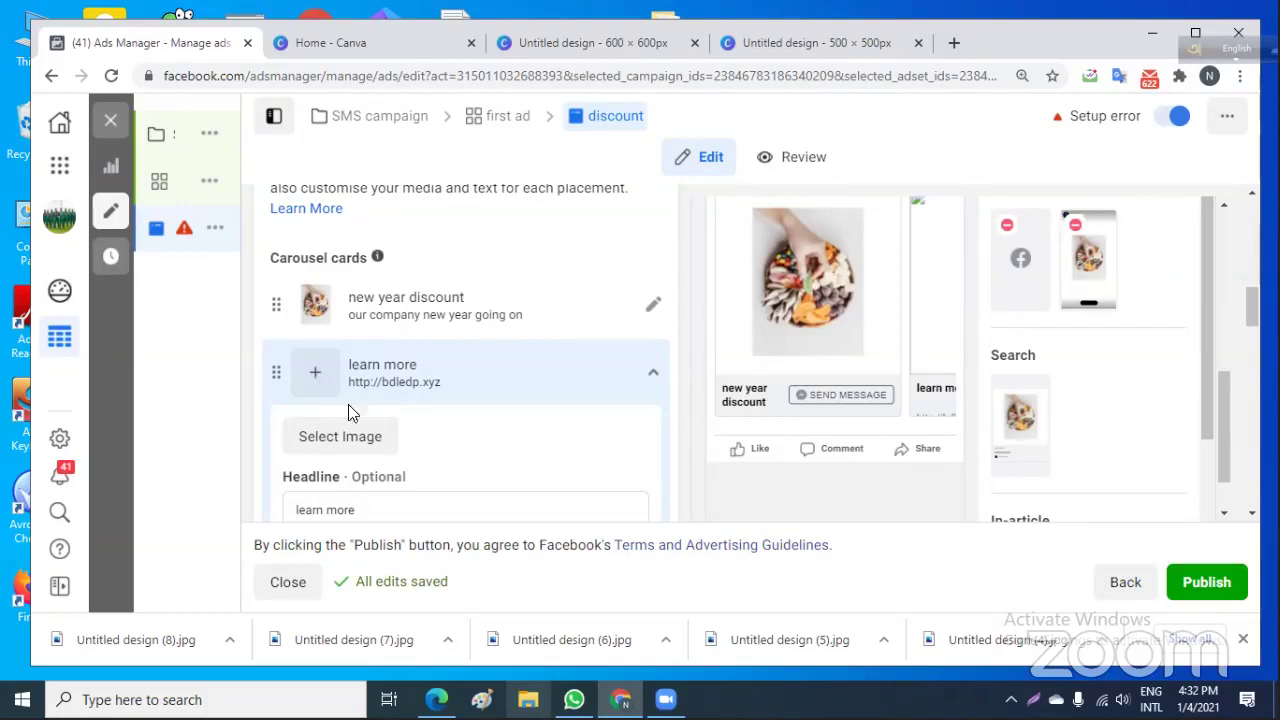
click(358, 440)
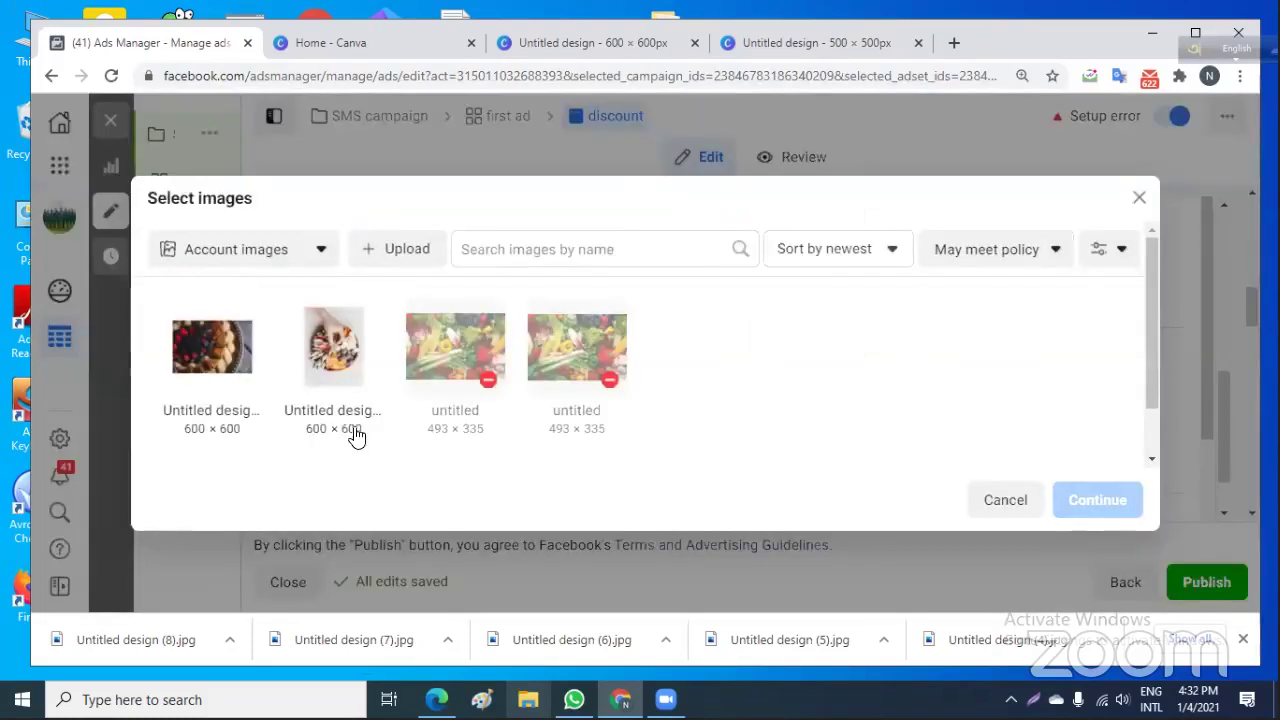
click(185, 357)
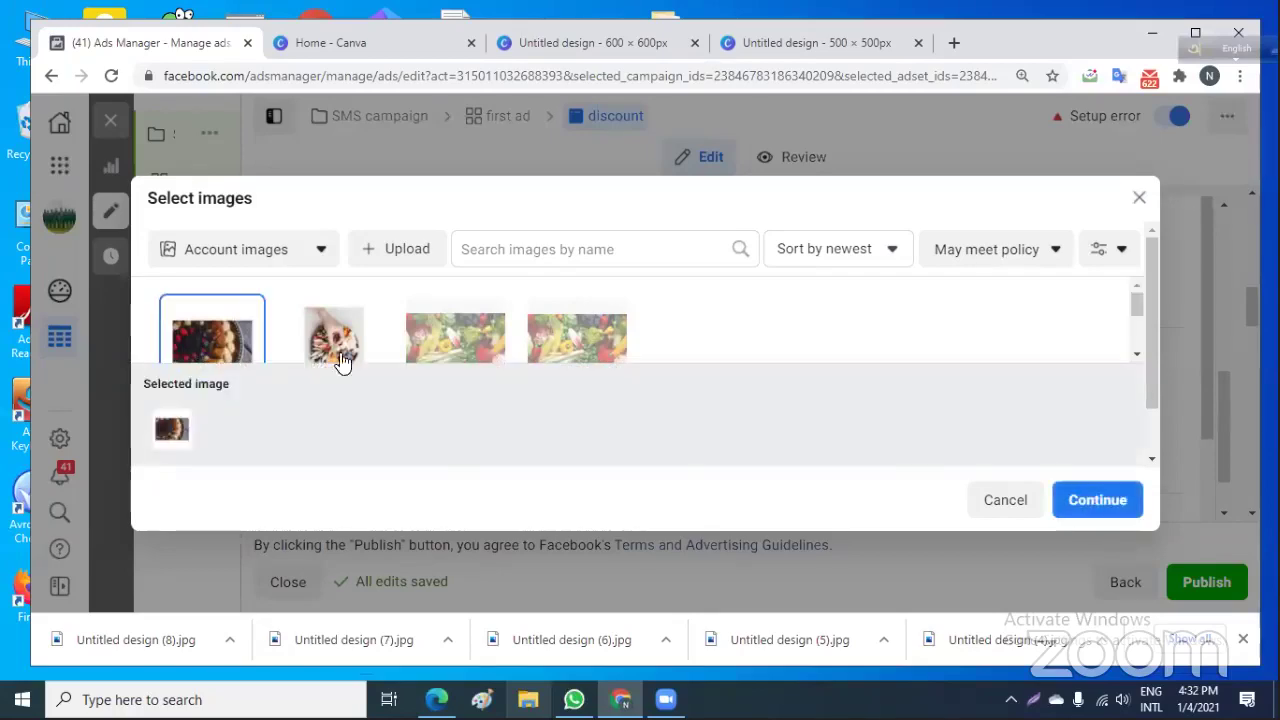
click(1100, 505)
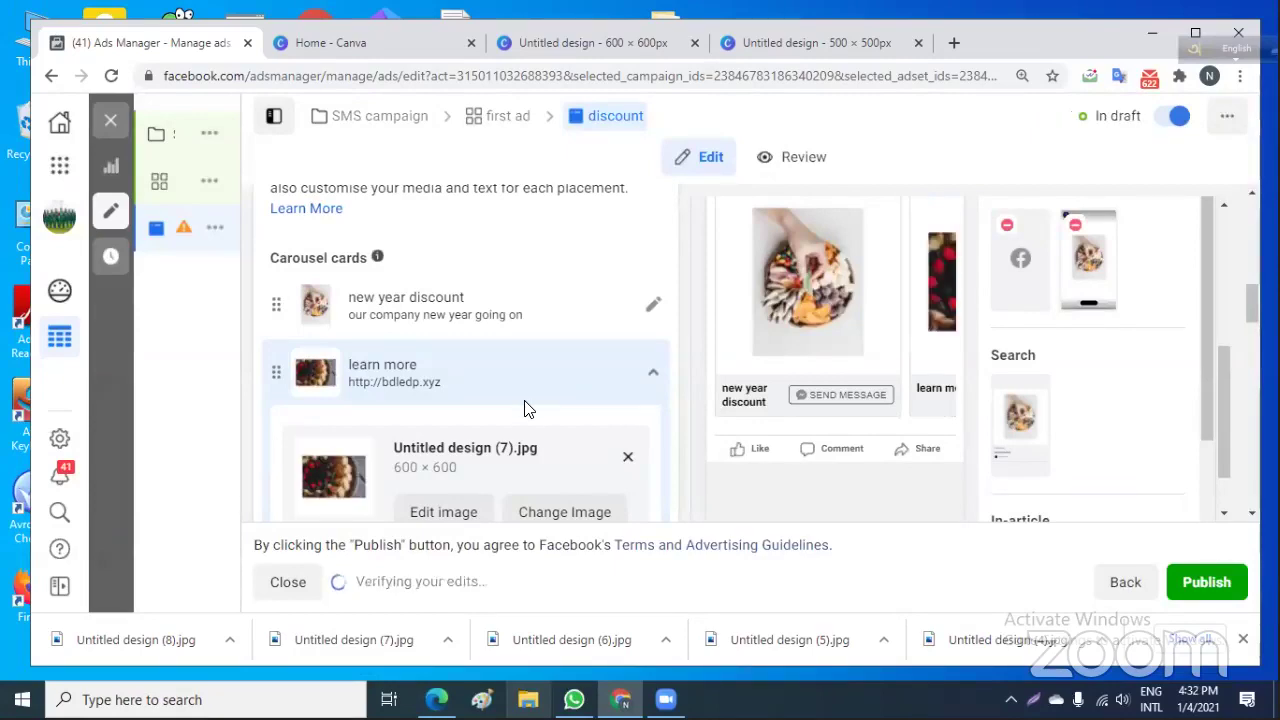
Review the second carousel card's image, headline and description together with the list of carousel cards.
scroll(526, 408, down, 2)
scroll(528, 410, up, 1)
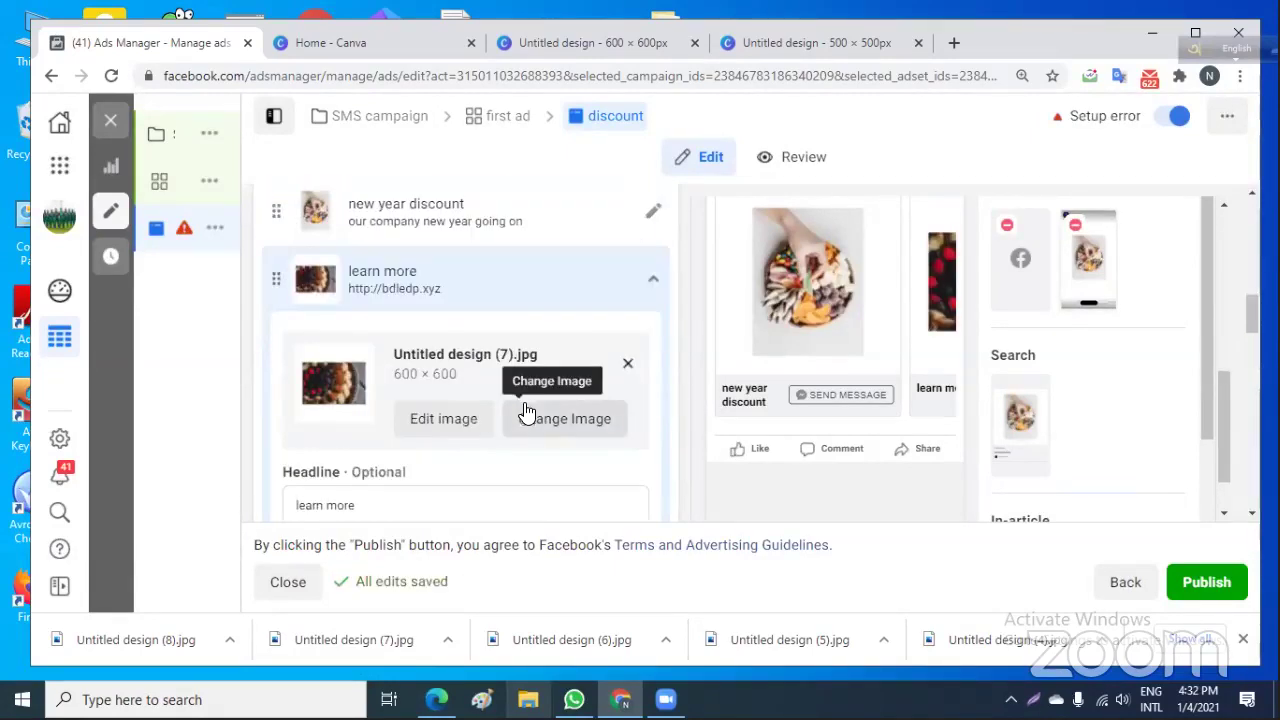
scroll(522, 410, up, 2)
scroll(522, 412, down, 1)
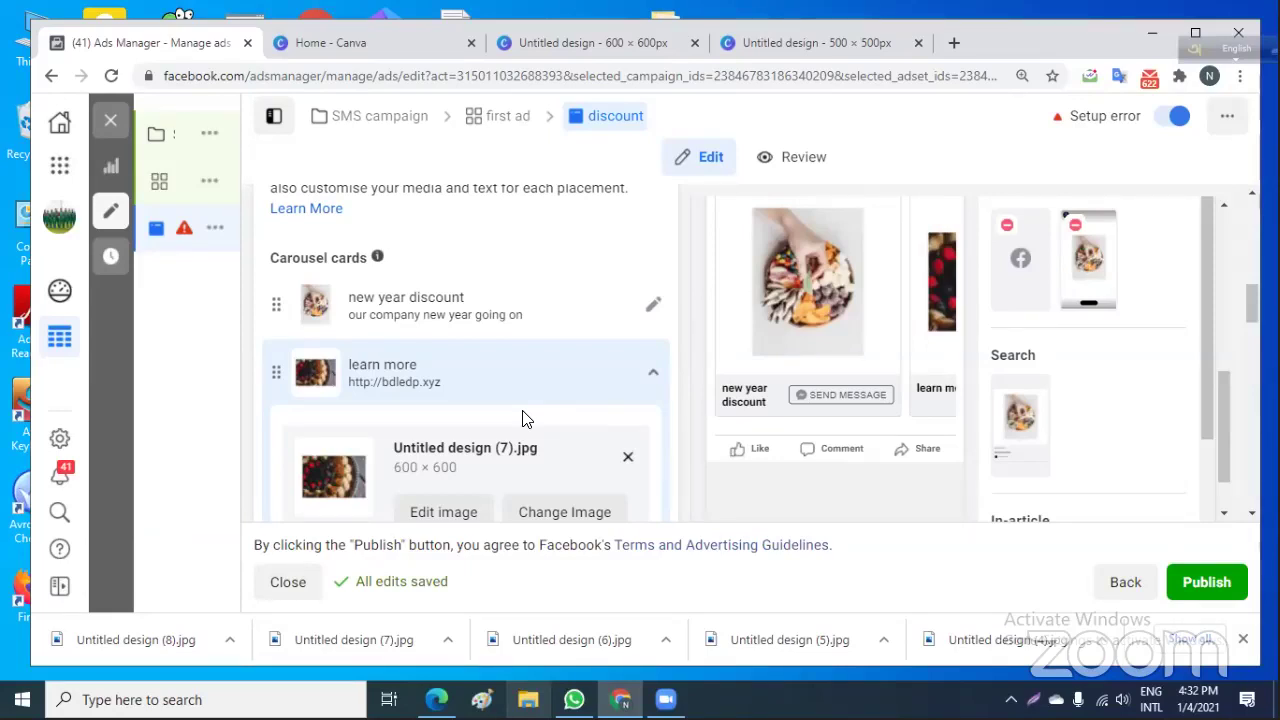
scroll(530, 355, down, 1)
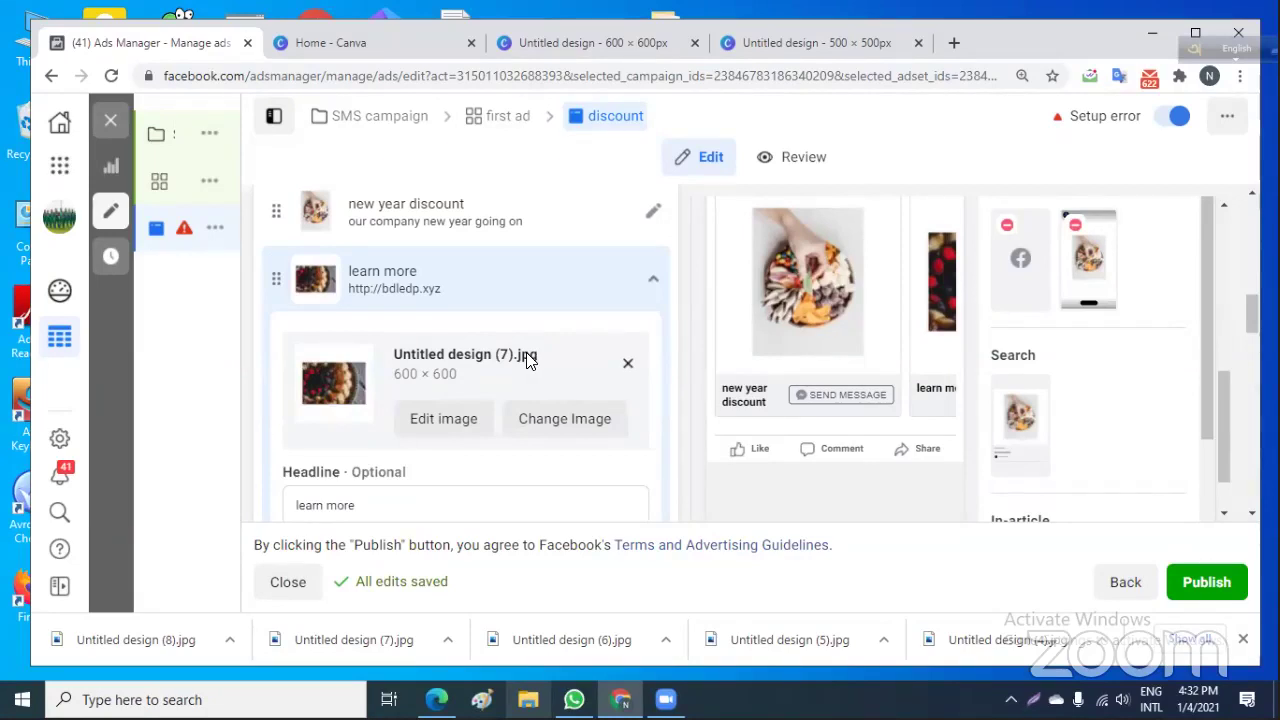
scroll(529, 361, down, 1)
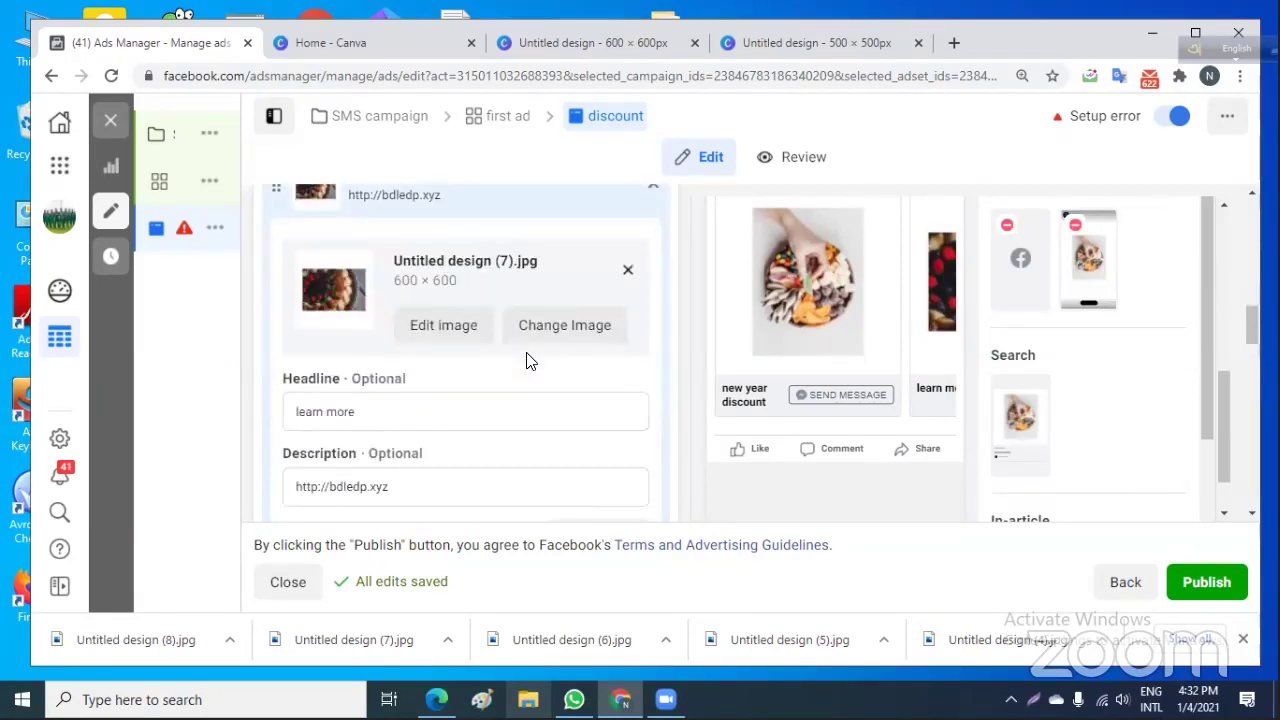
scroll(530, 361, up, 1)
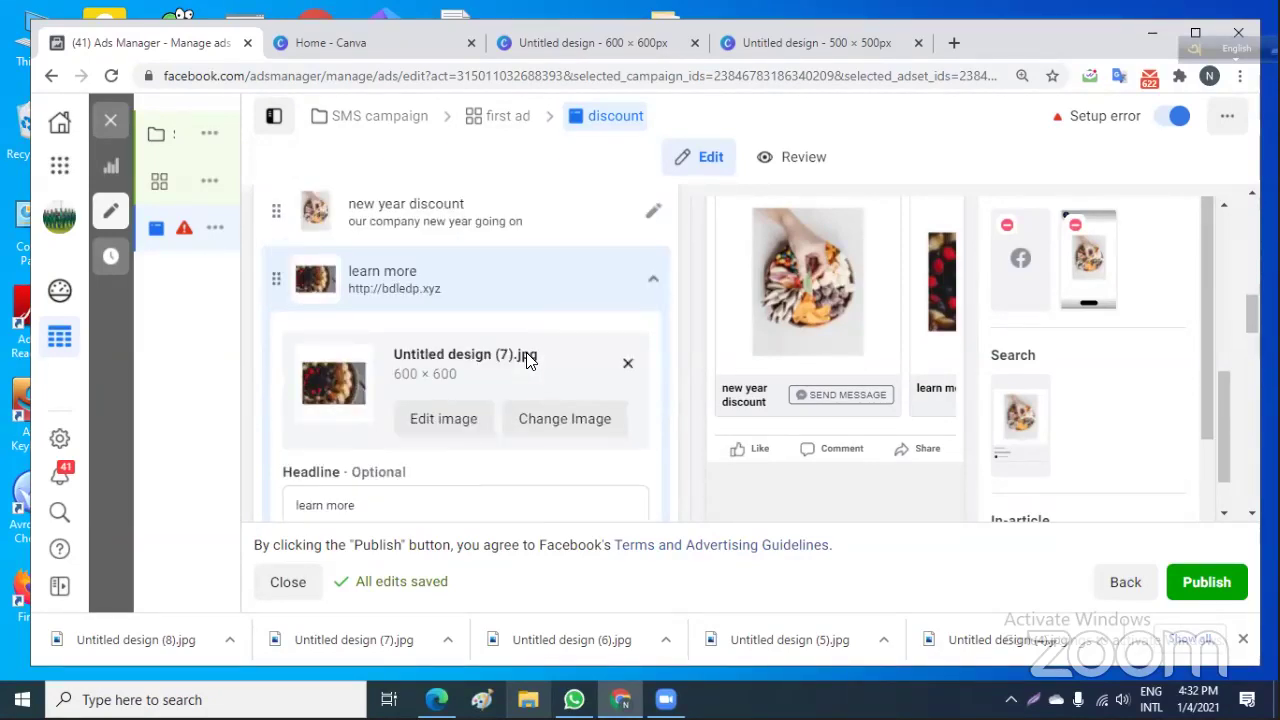
Open the first carousel card and replace its headline with "learn more".
click(433, 220)
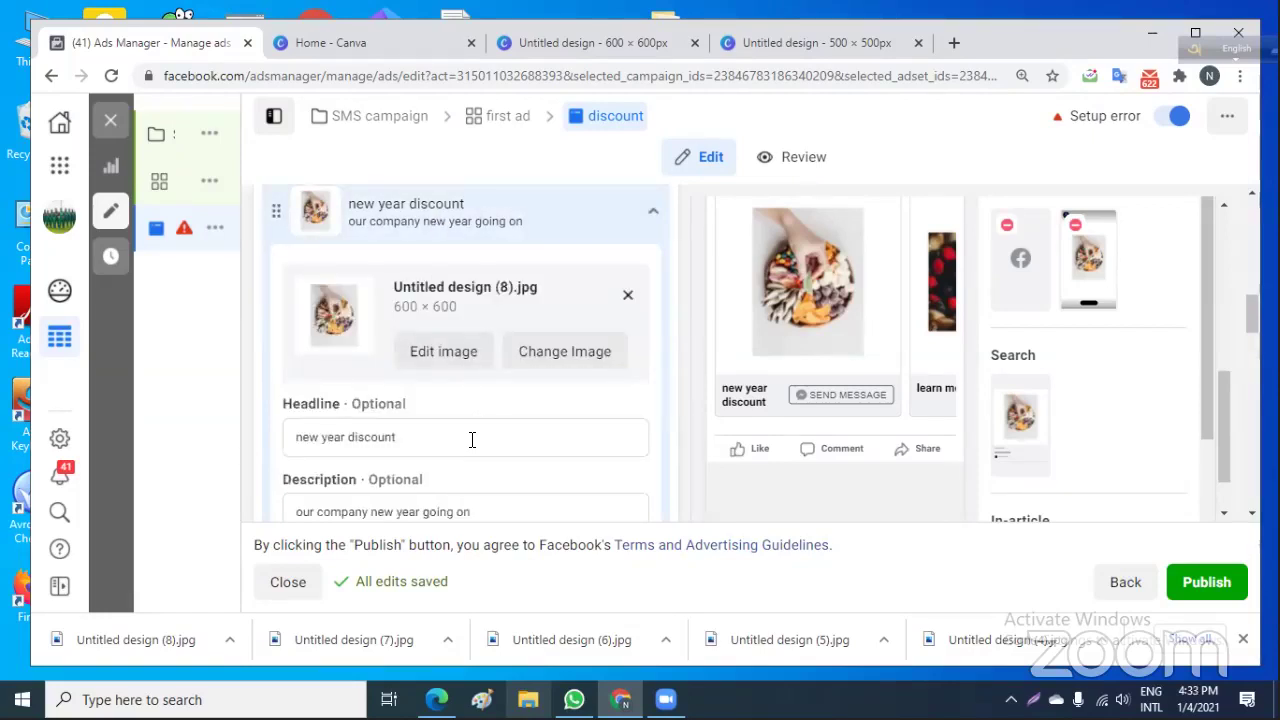
scroll(463, 424, down, 3)
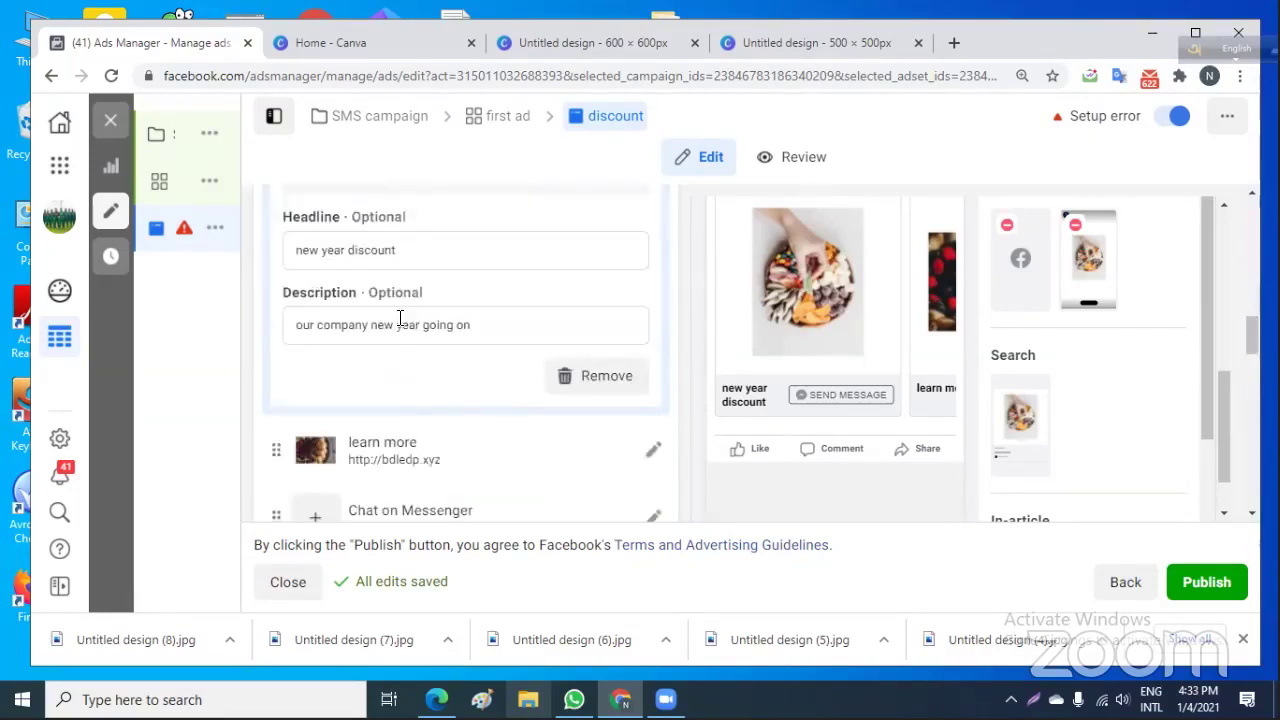
drag(408, 258, 277, 243)
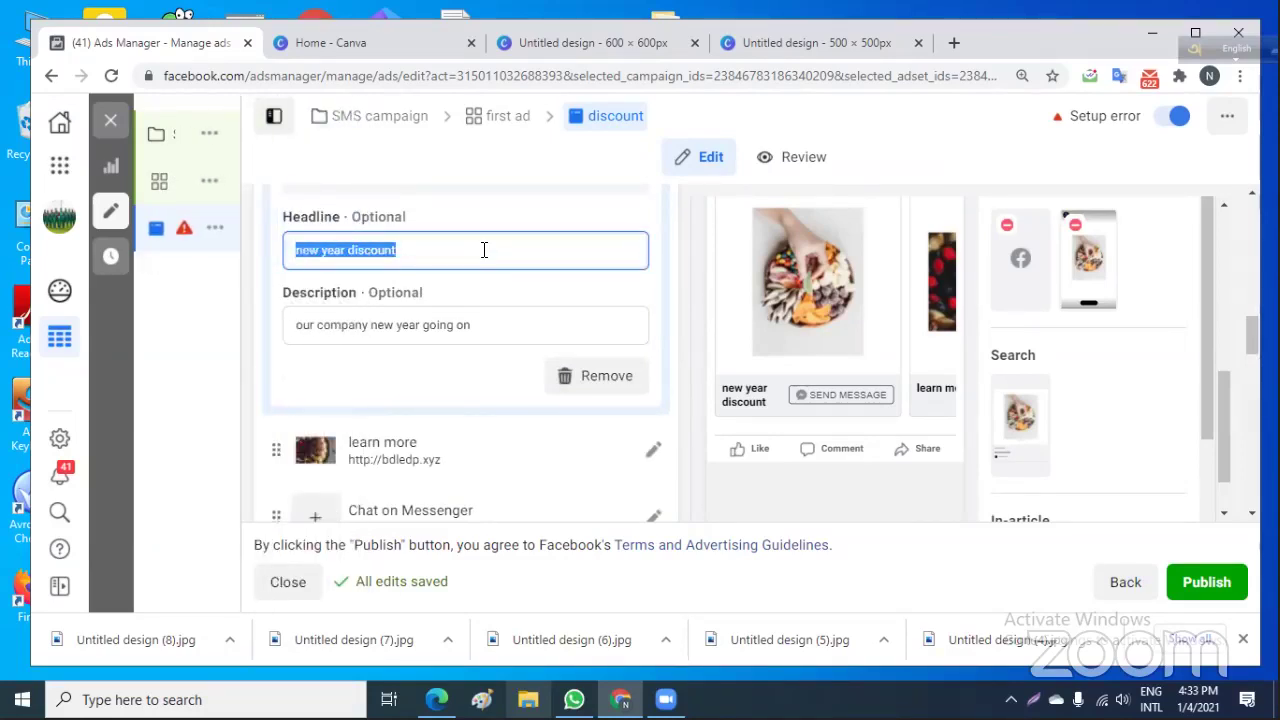
key(BackSpace)
text(learn m)
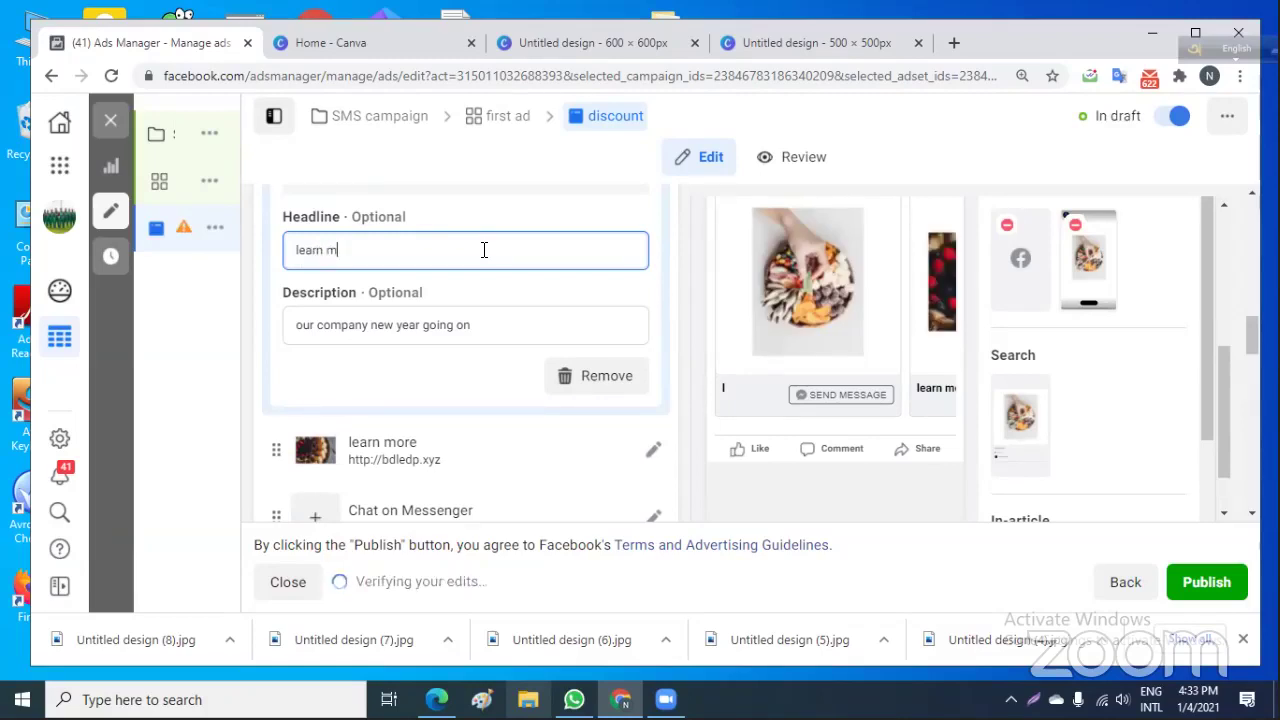
text(ore)
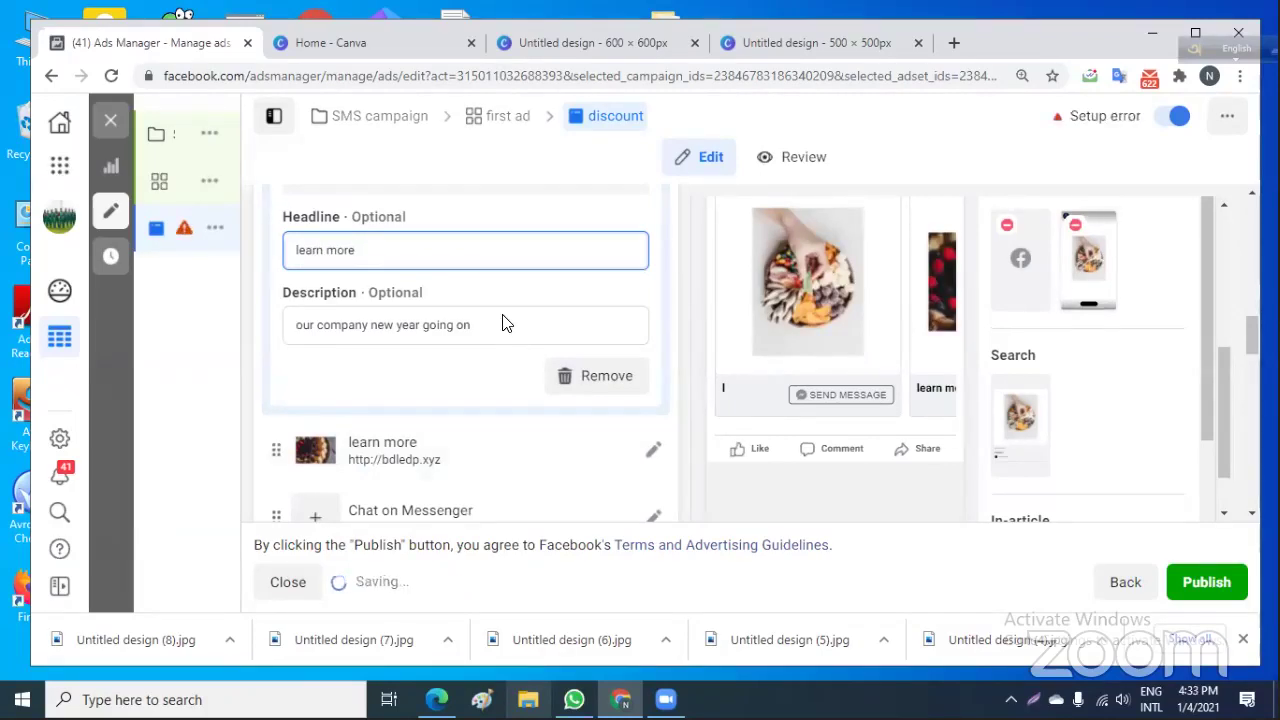
drag(478, 324, 296, 330)
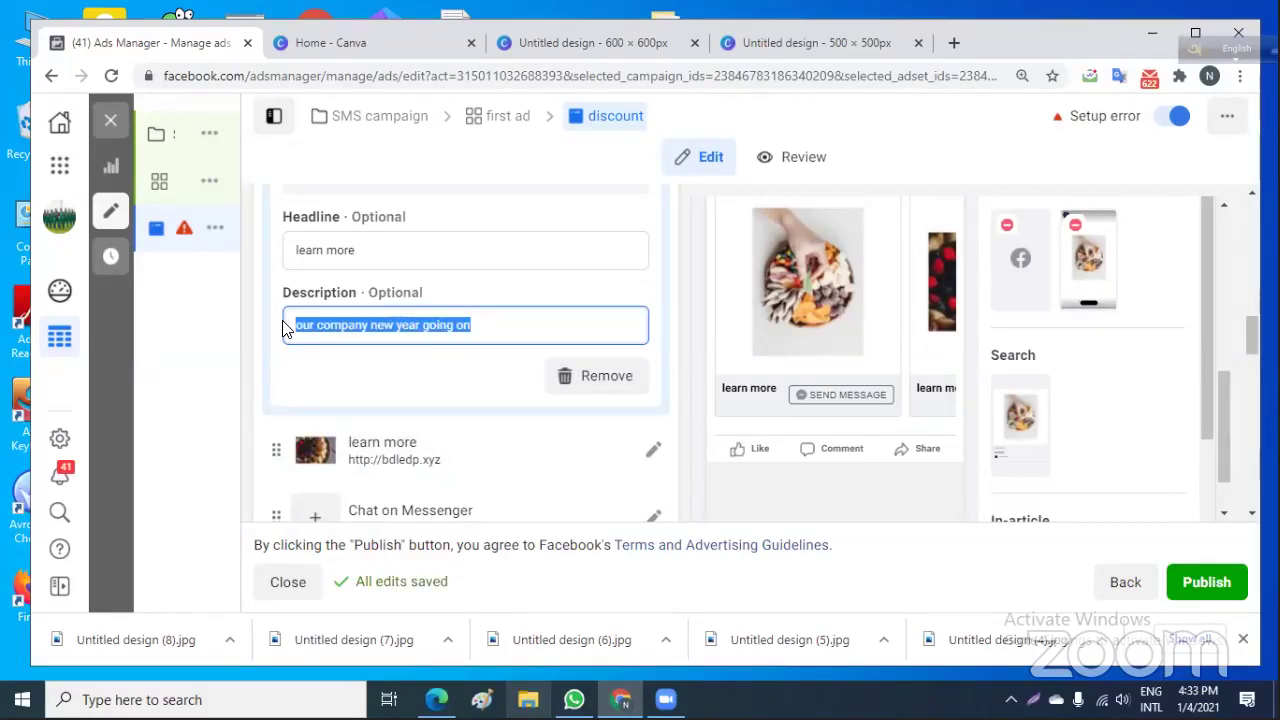
text(http://)
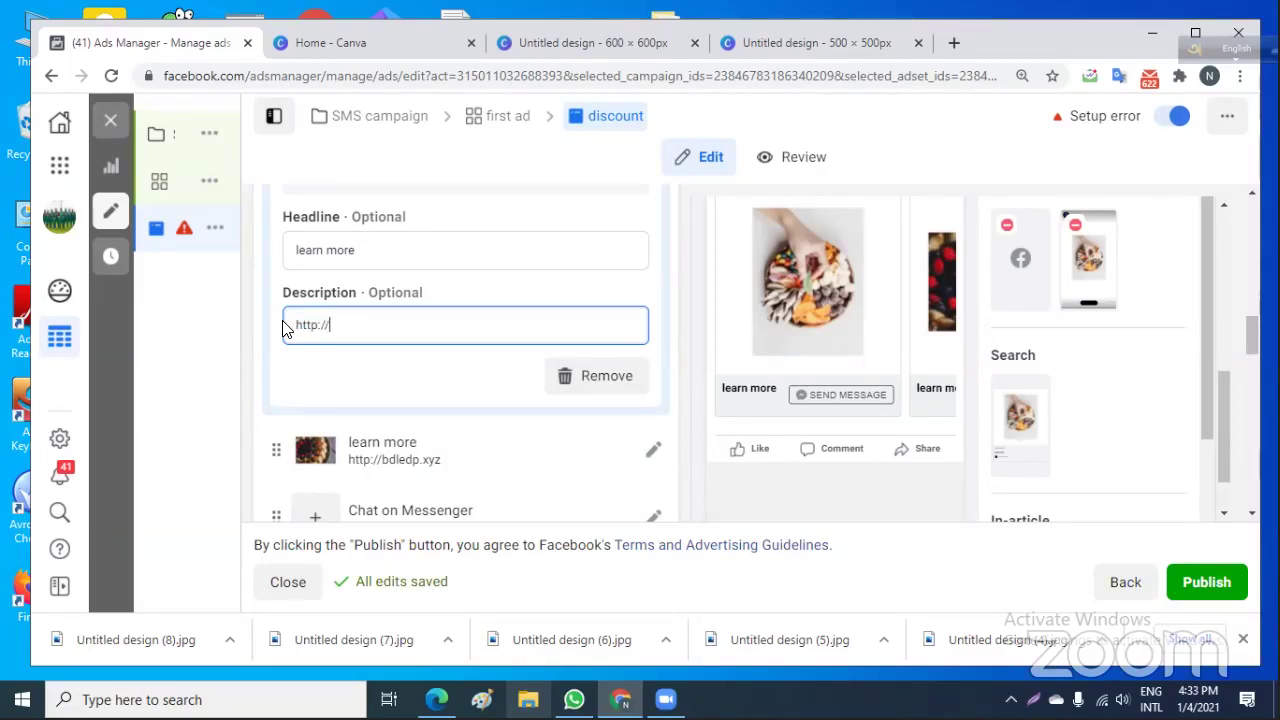
text(bd)
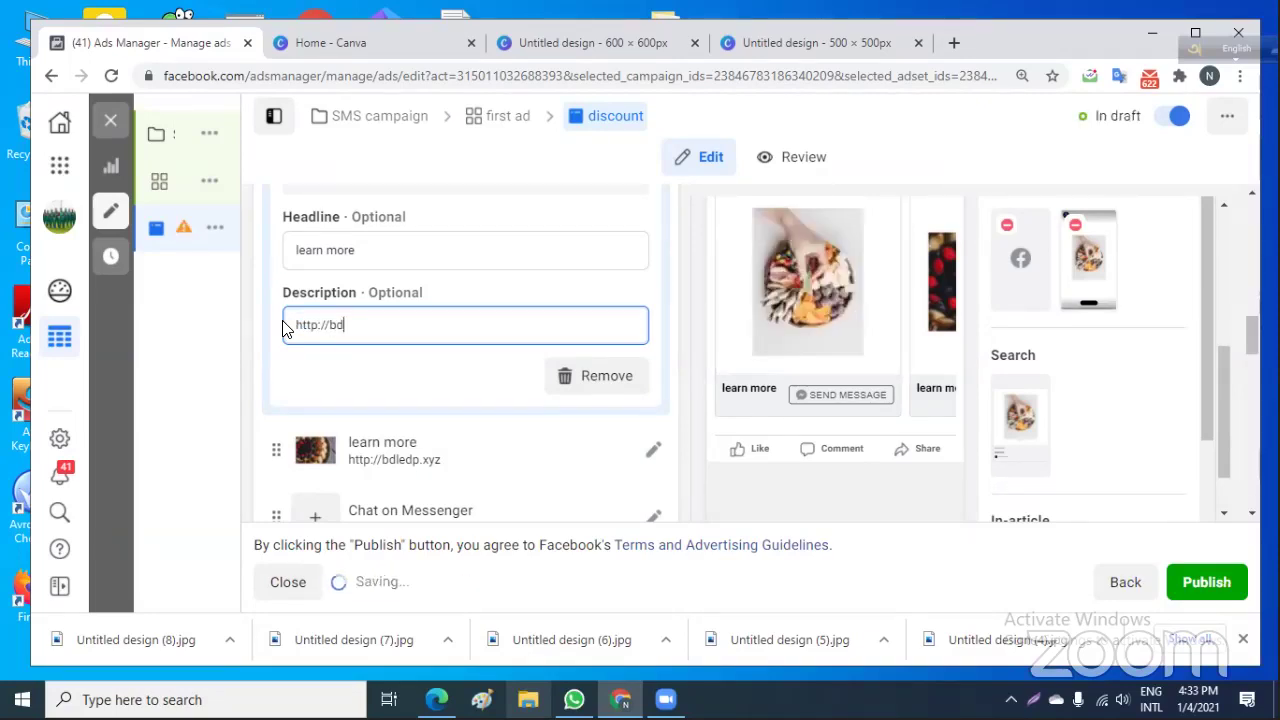
text(ledp)
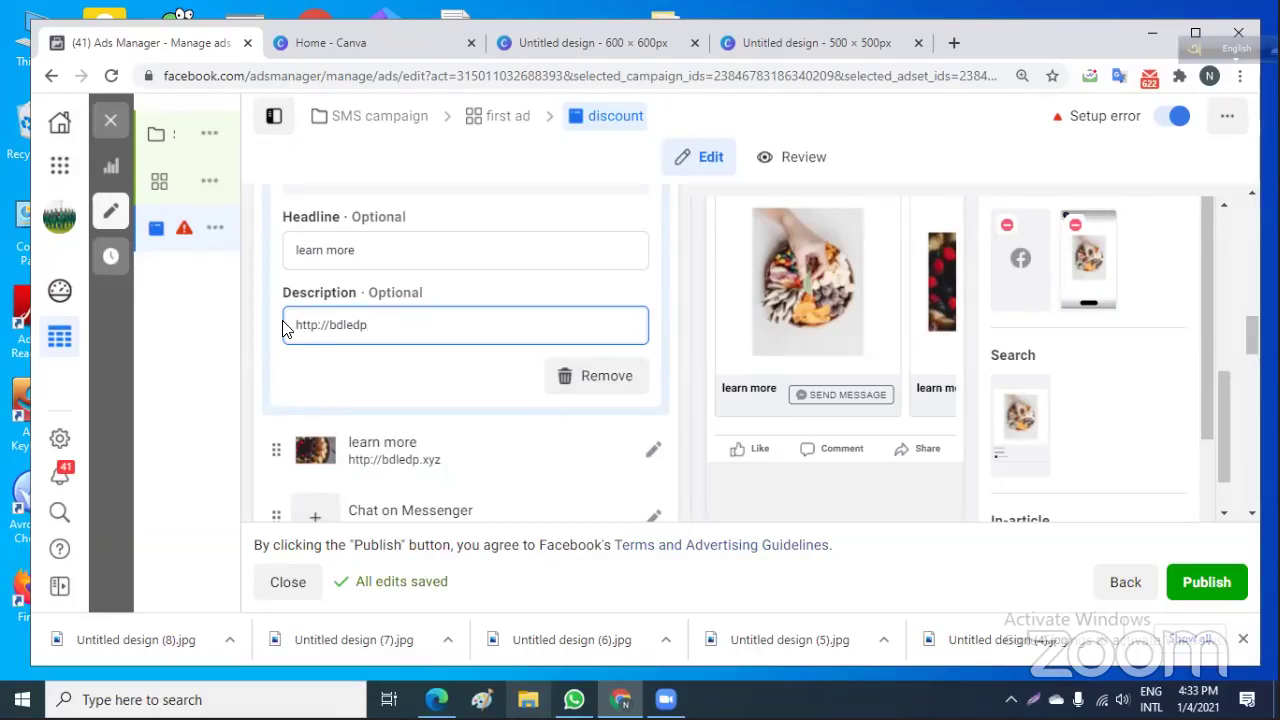
text(.xyz)
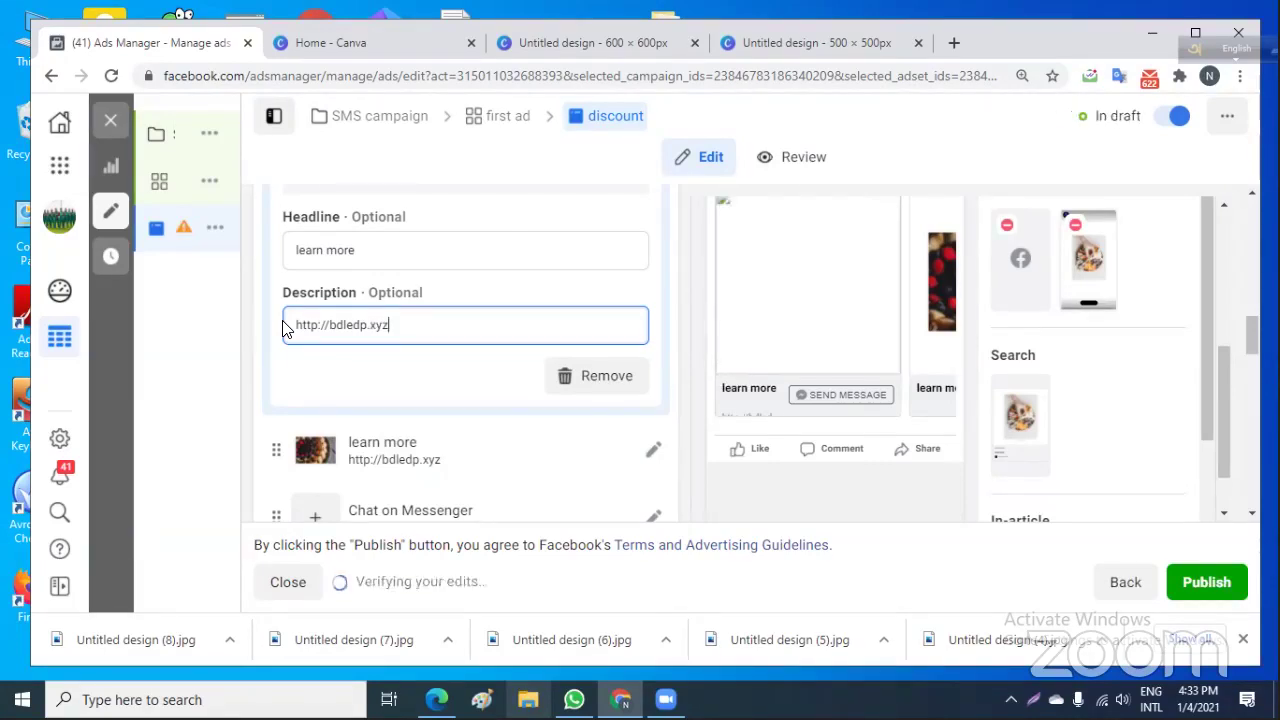
Open the third carousel card, Chat on Messenger, and look over its image, headline and description fields.
scroll(502, 407, down, 1)
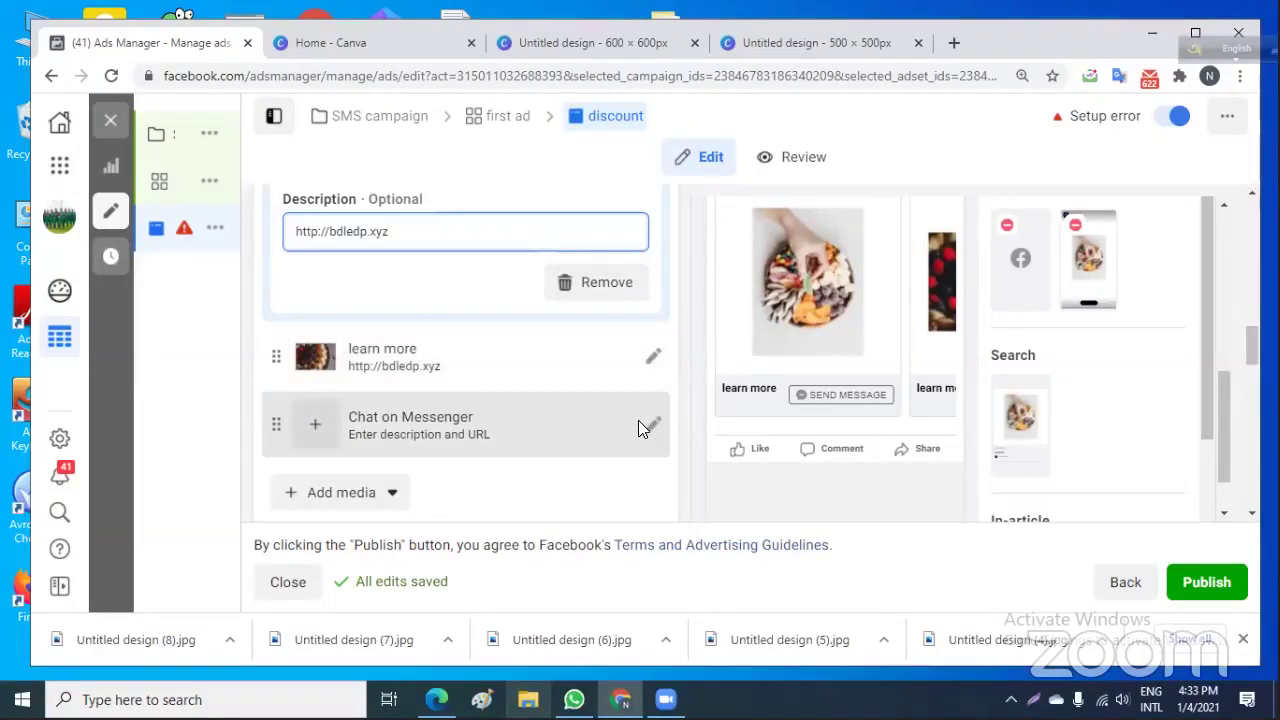
click(638, 420)
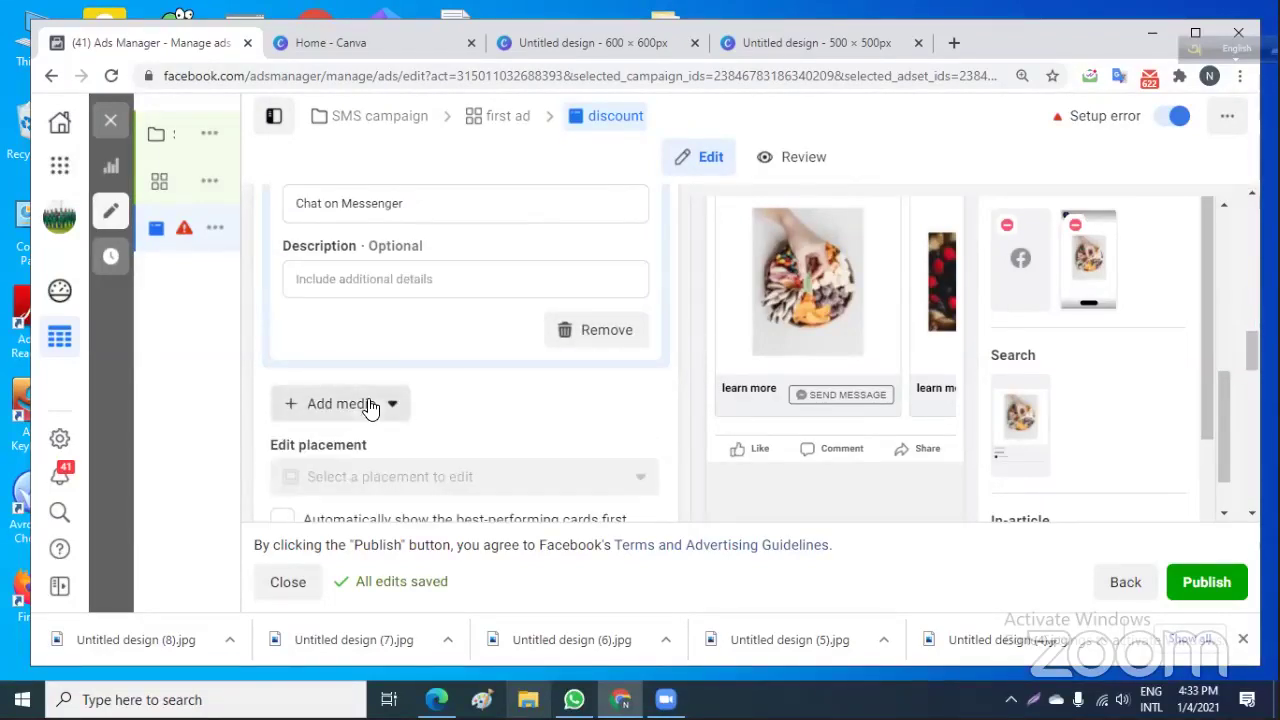
scroll(410, 406, up, 3)
scroll(406, 406, down, 2)
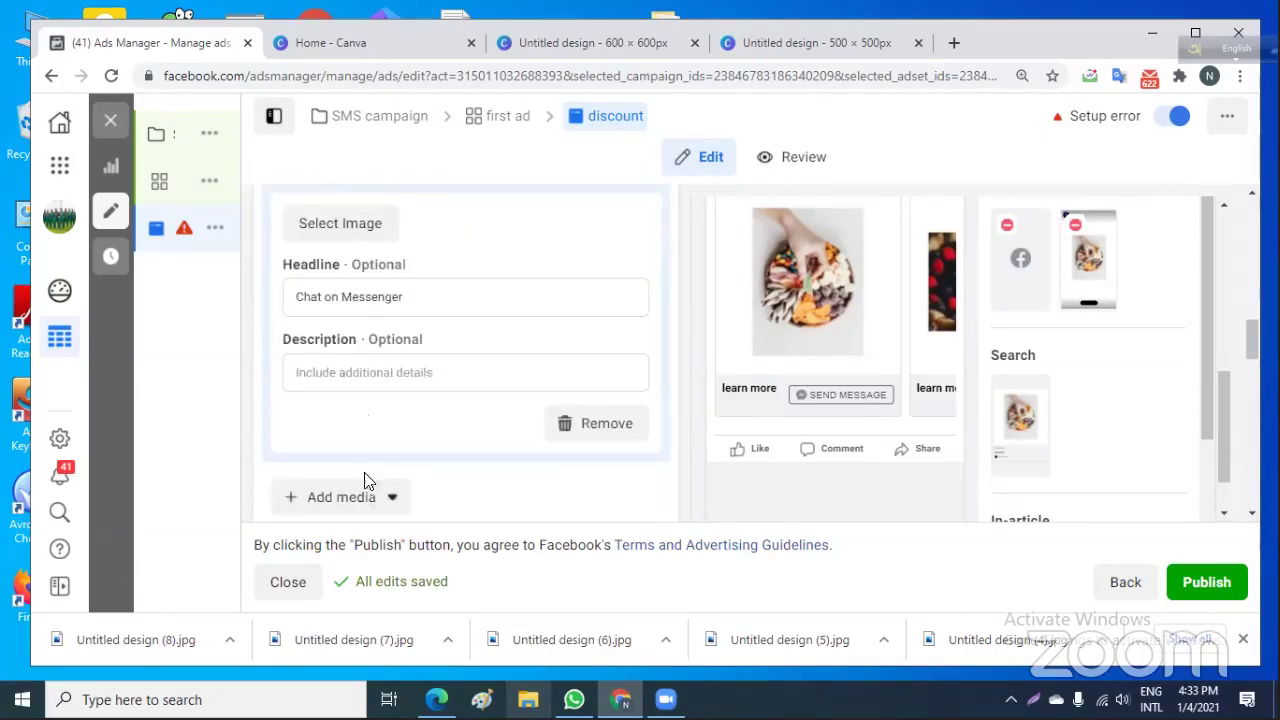
scroll(448, 440, up, 3)
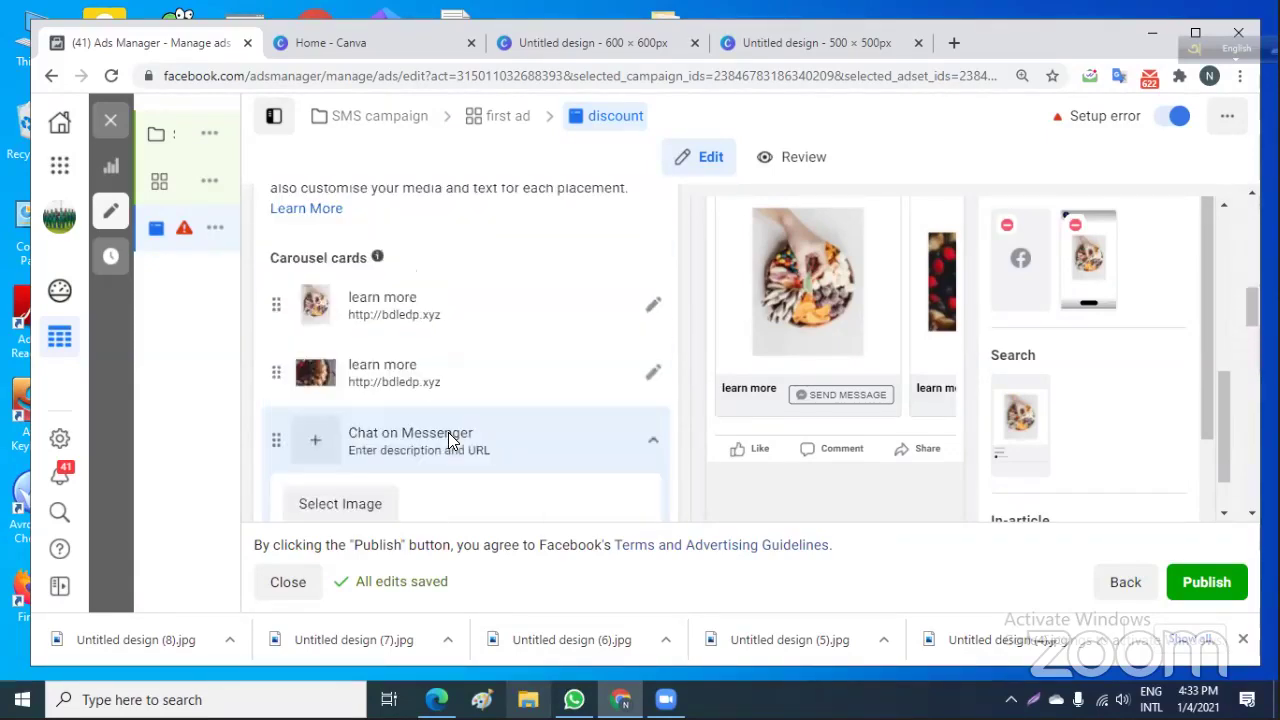
scroll(448, 440, down, 4)
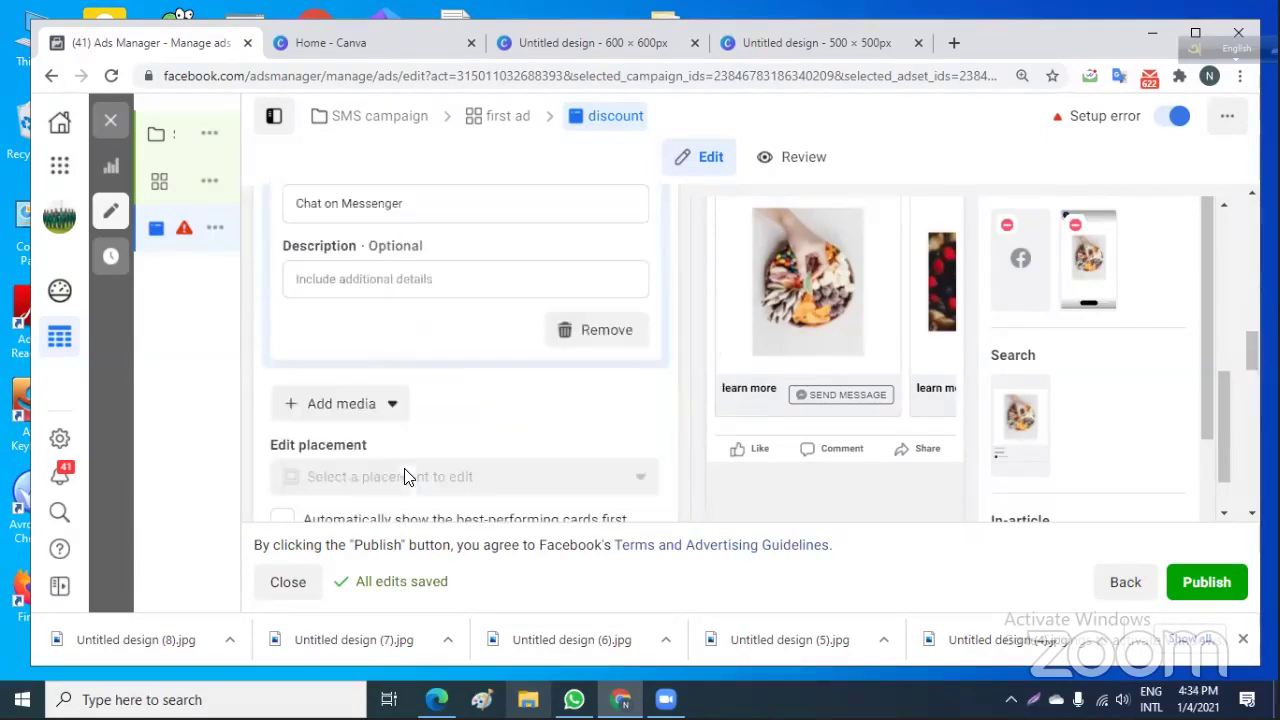
Add a fourth, image-type card to the carousel and check the card list.
click(343, 410)
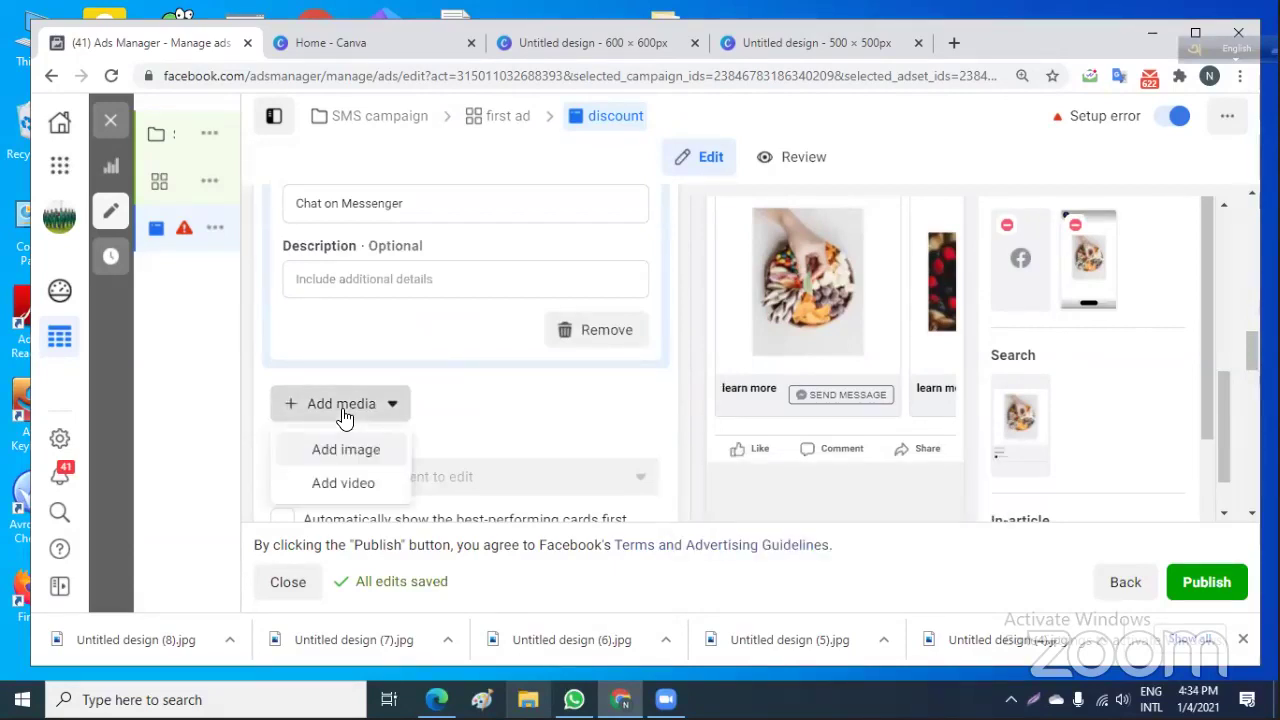
click(346, 450)
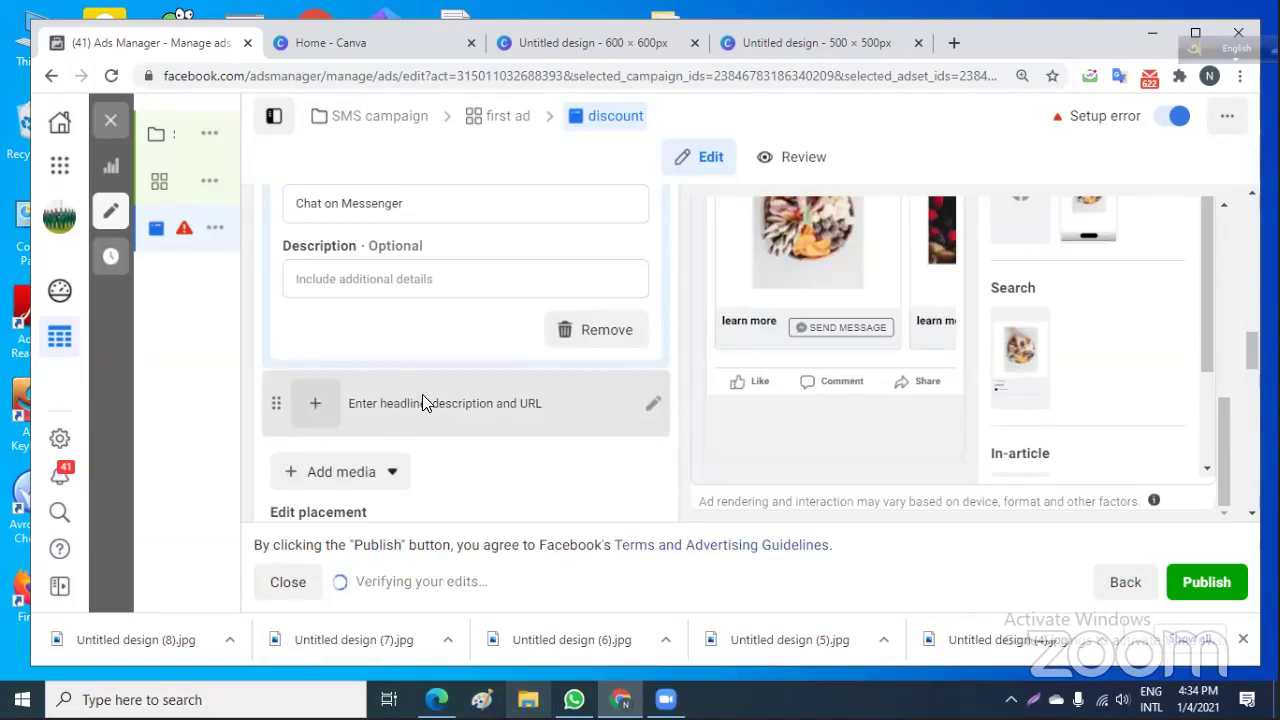
scroll(422, 400, up, 5)
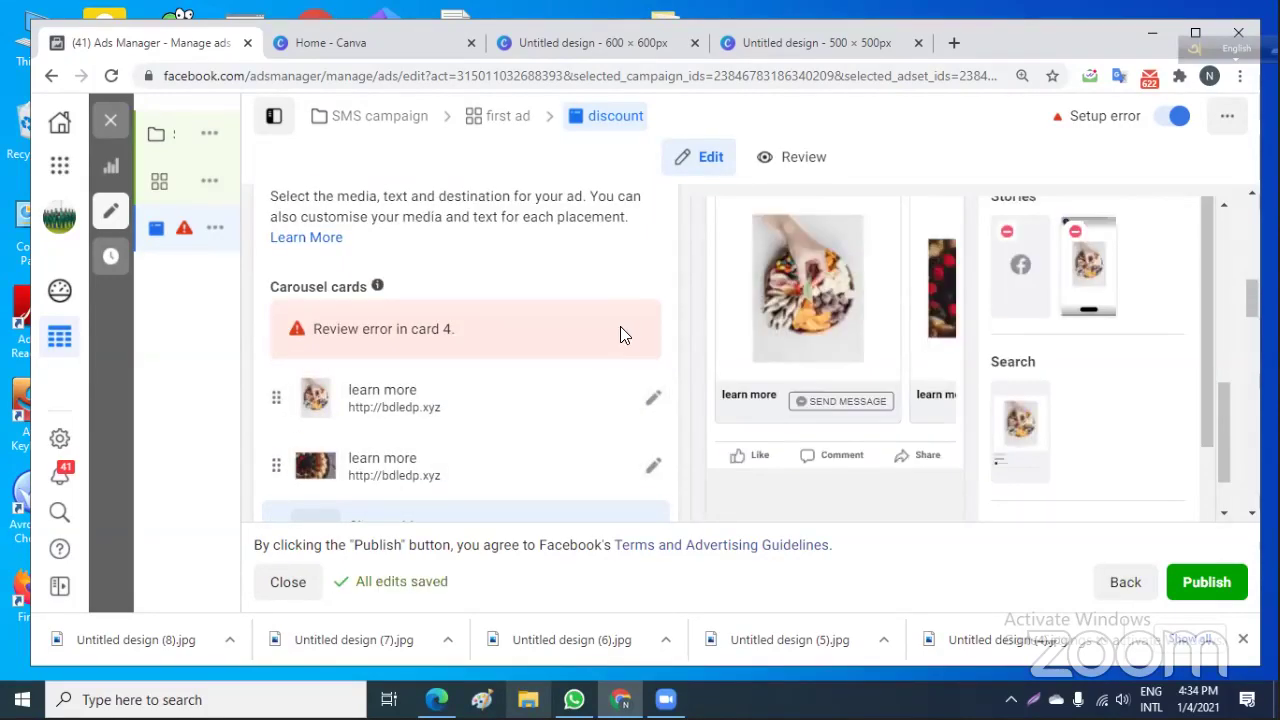
scroll(563, 391, down, 2)
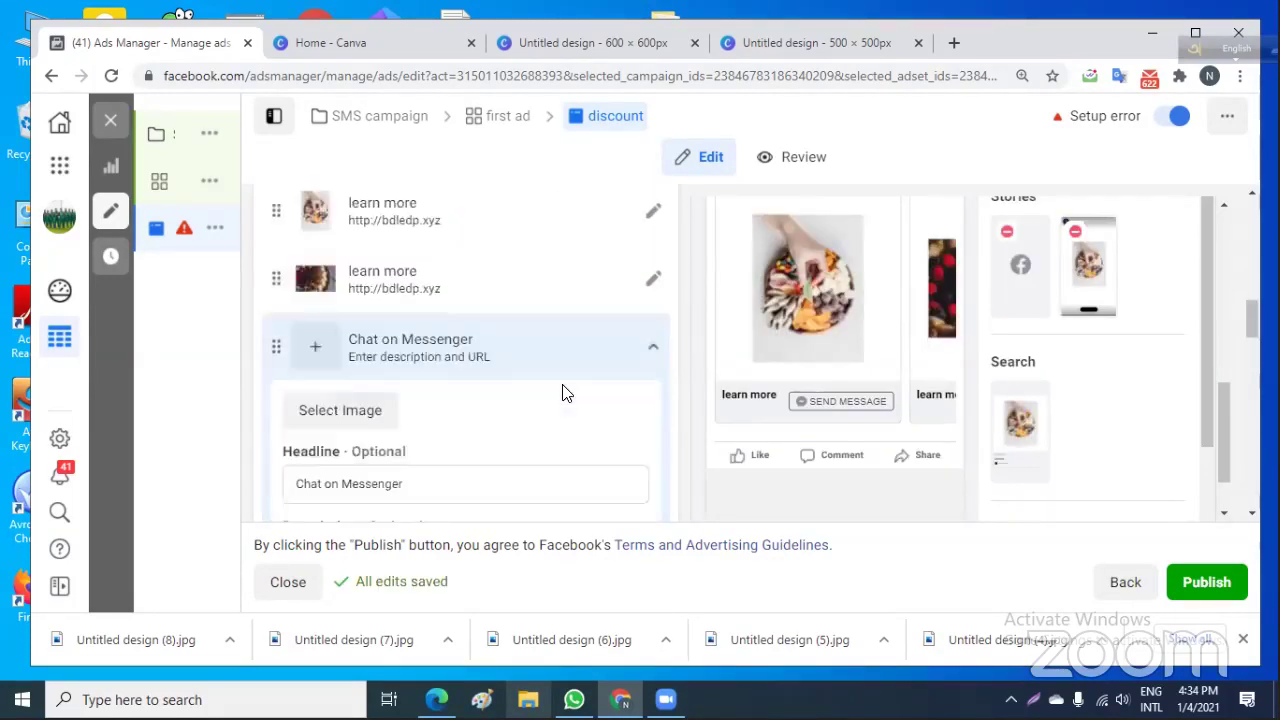
scroll(562, 393, up, 2)
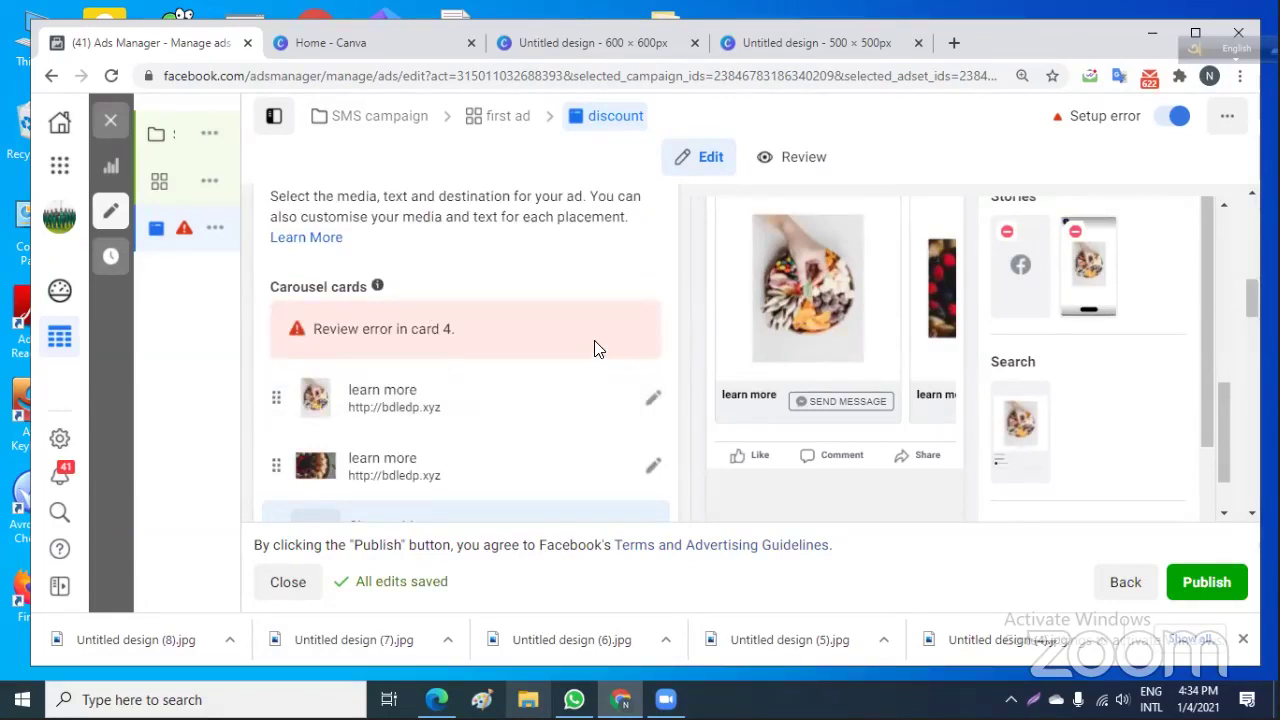
Remove the Chat on Messenger card and the blank card after it from the carousel.
scroll(590, 348, down, 3)
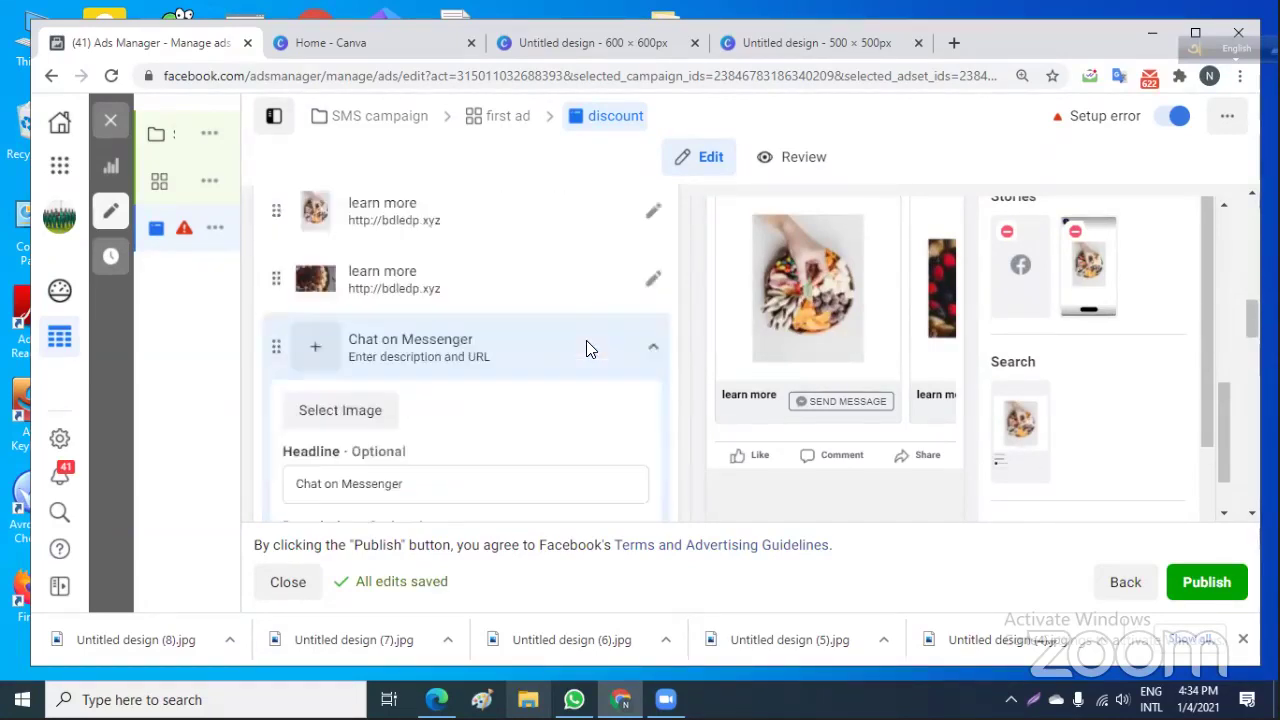
scroll(590, 348, down, 1)
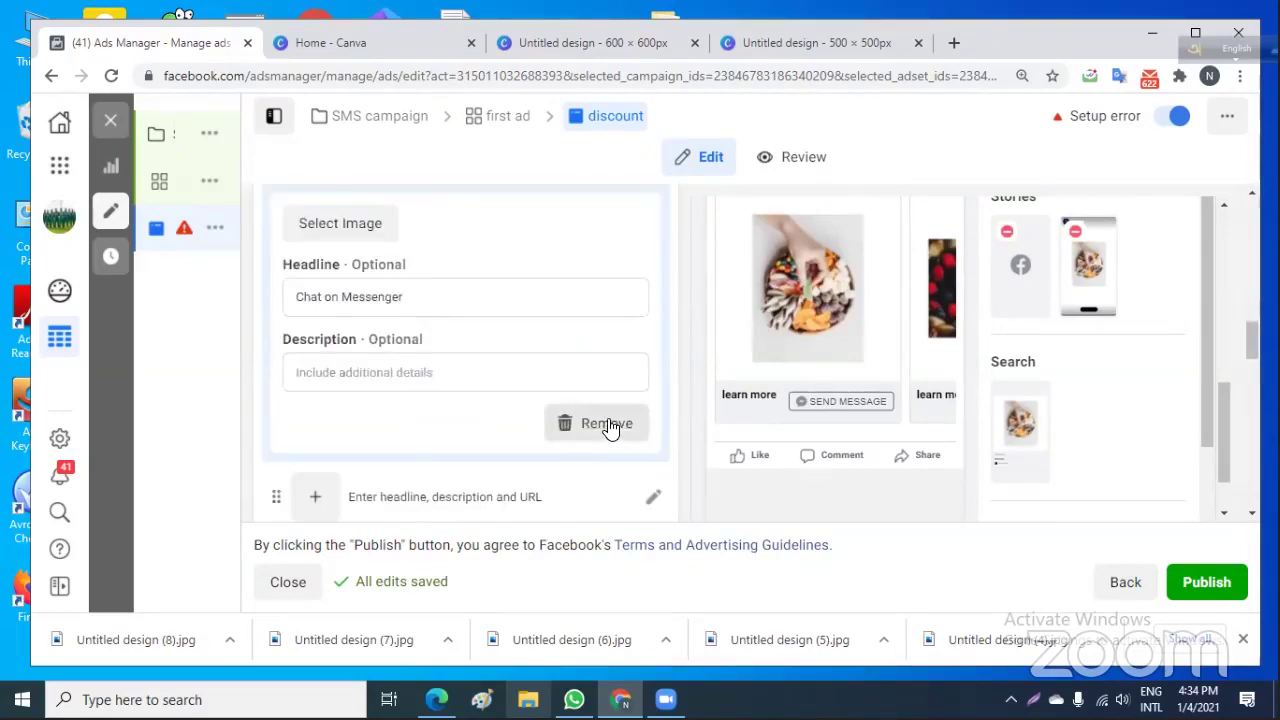
click(608, 425)
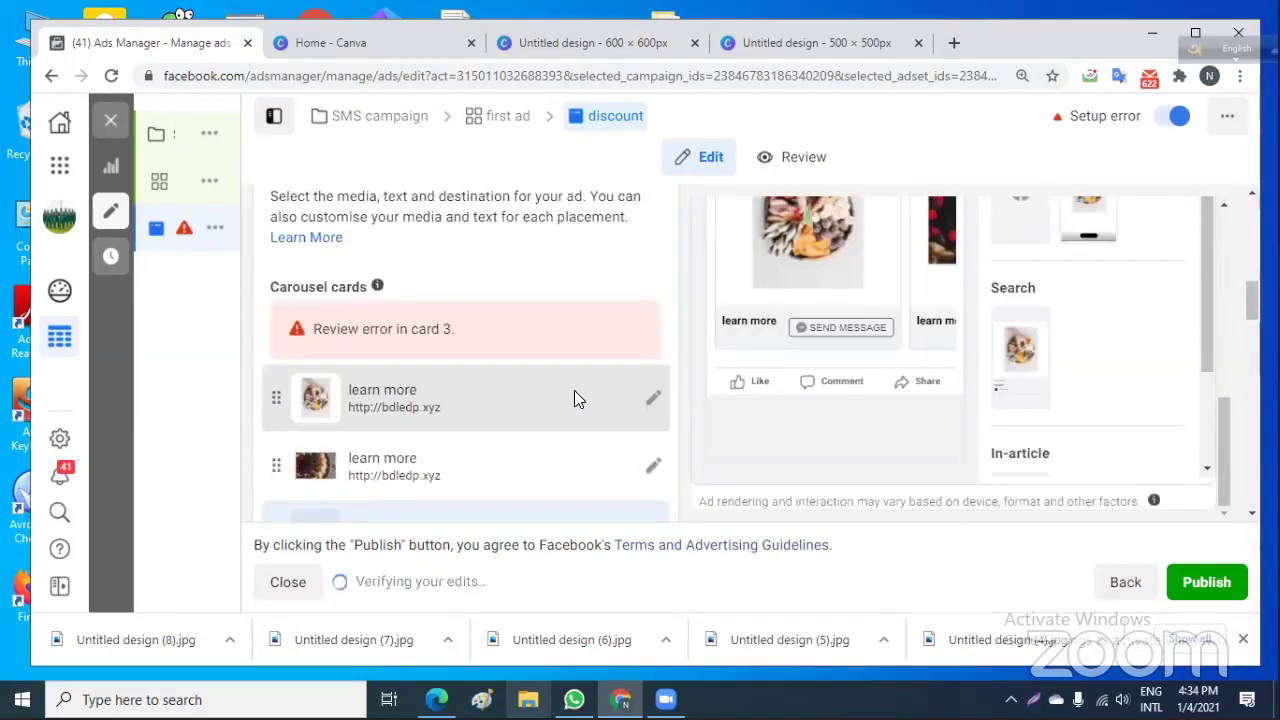
scroll(574, 395, down, 2)
scroll(608, 483, down, 3)
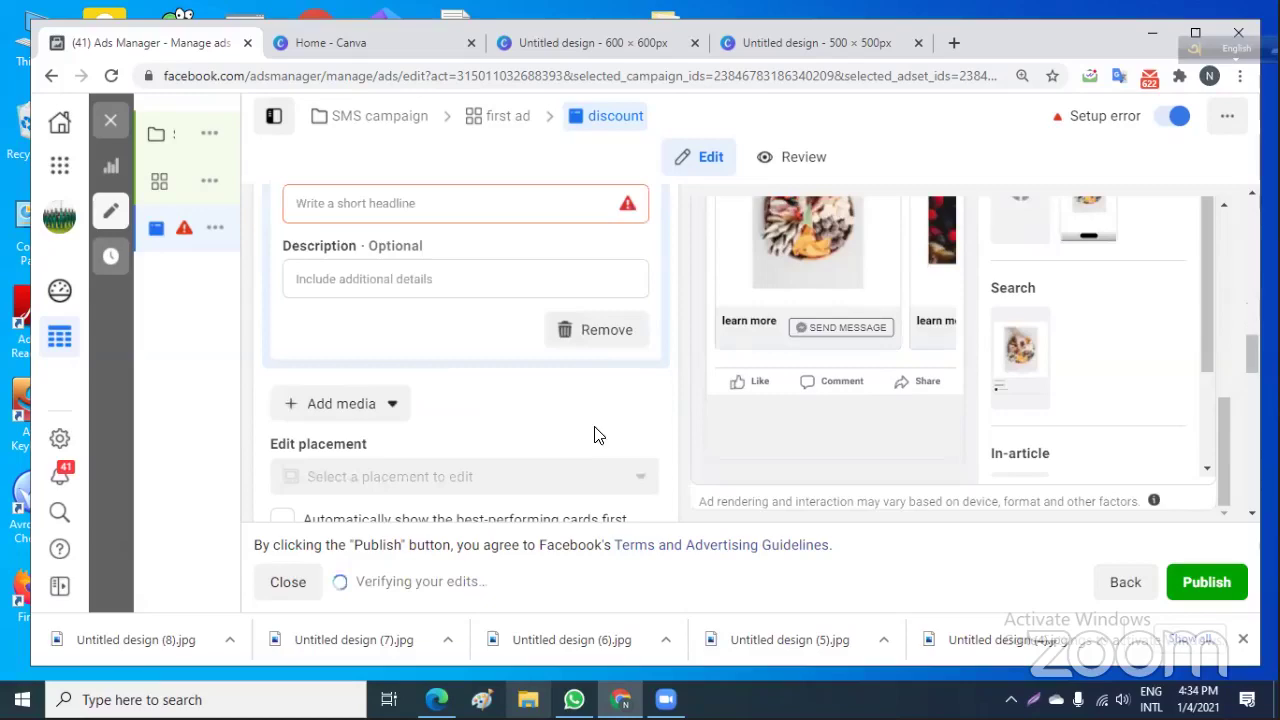
click(600, 333)
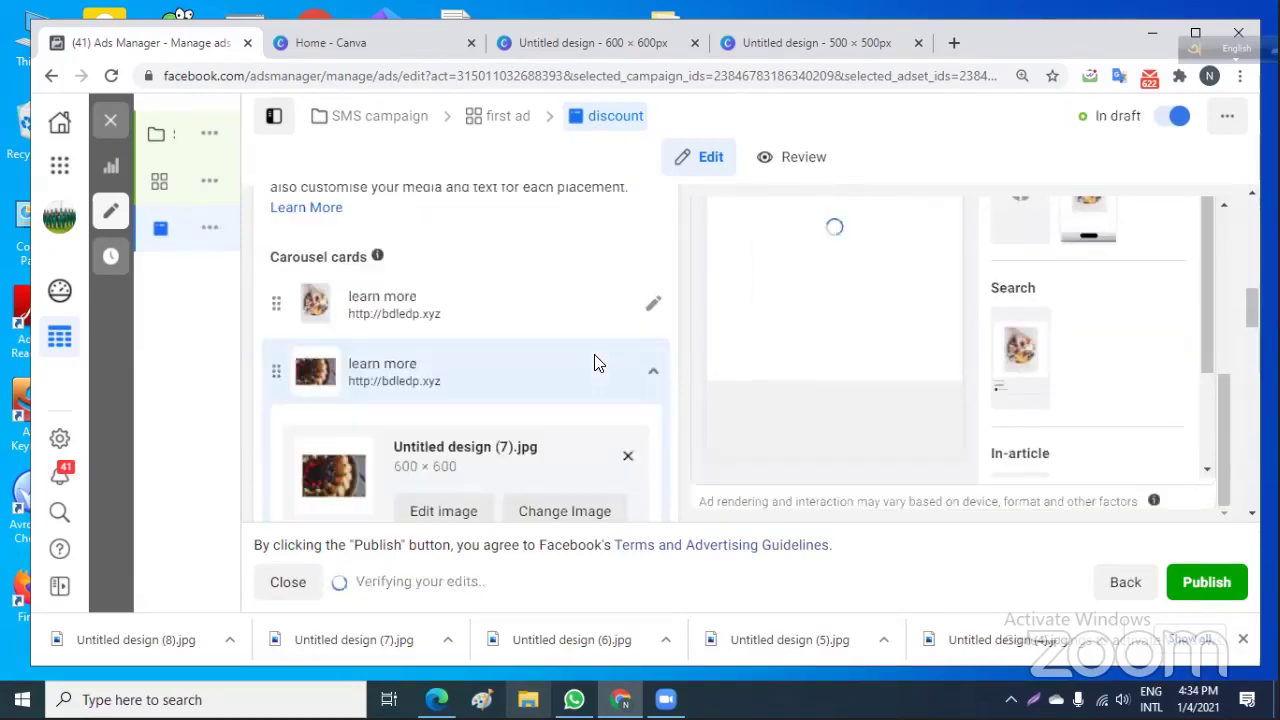
Look over the second carousel card's headline and description, and collapse its details.
scroll(568, 325, down, 1)
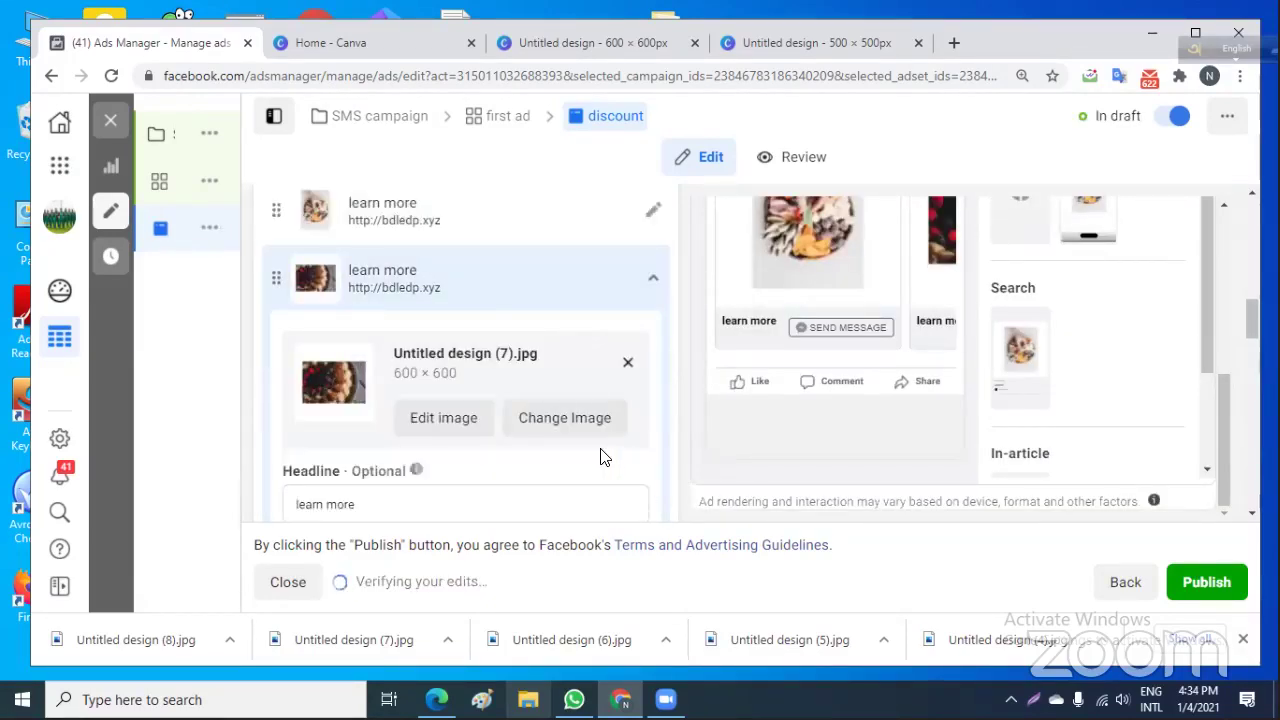
scroll(600, 457, down, 2)
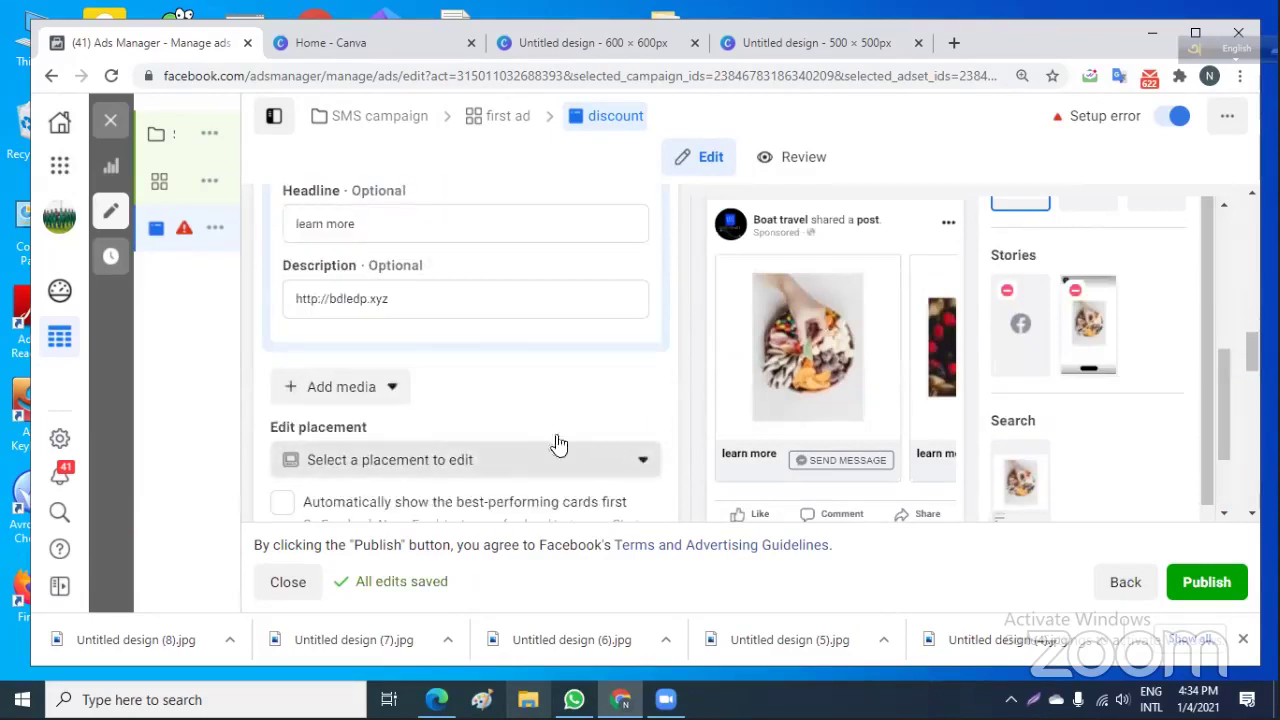
scroll(514, 400, down, 1)
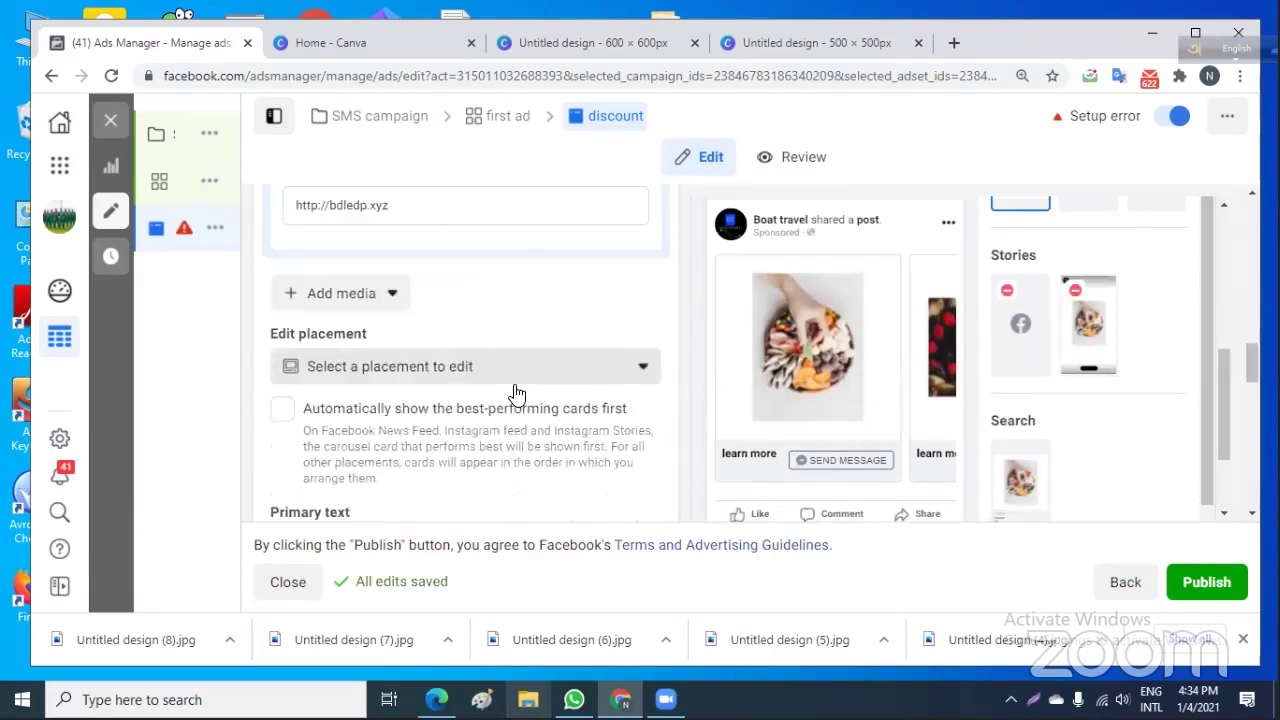
click(299, 296)
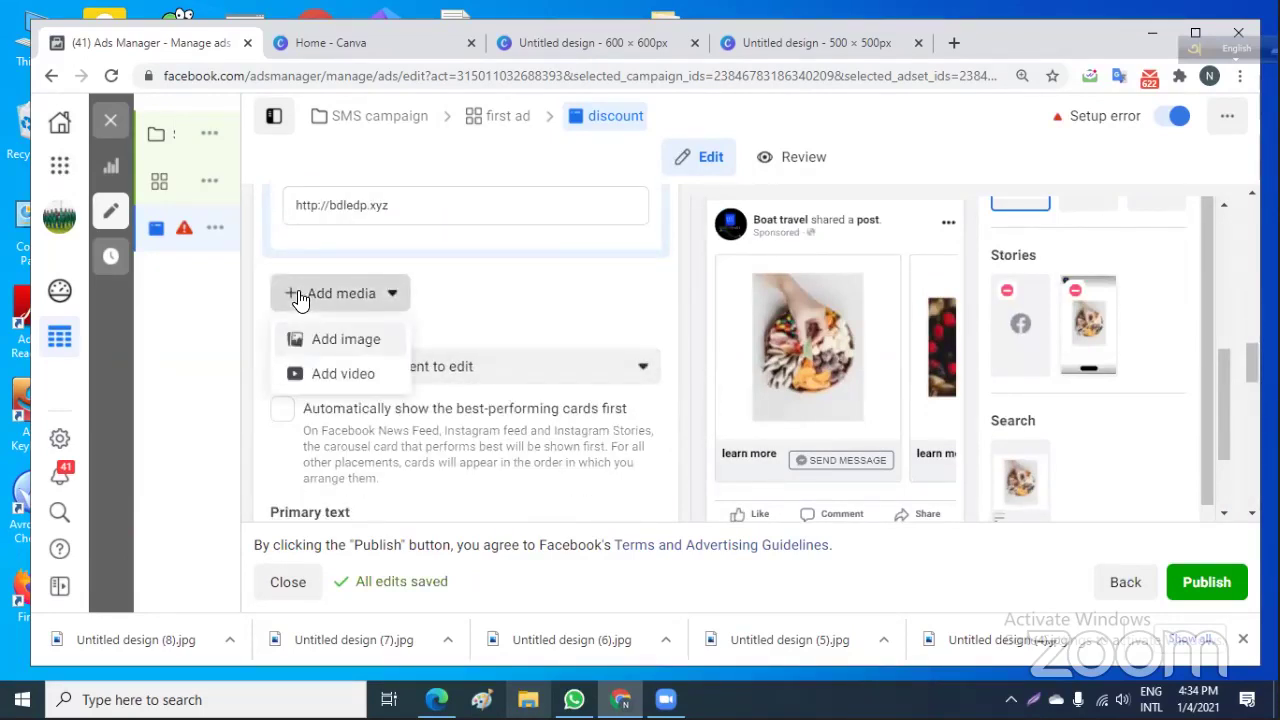
click(551, 306)
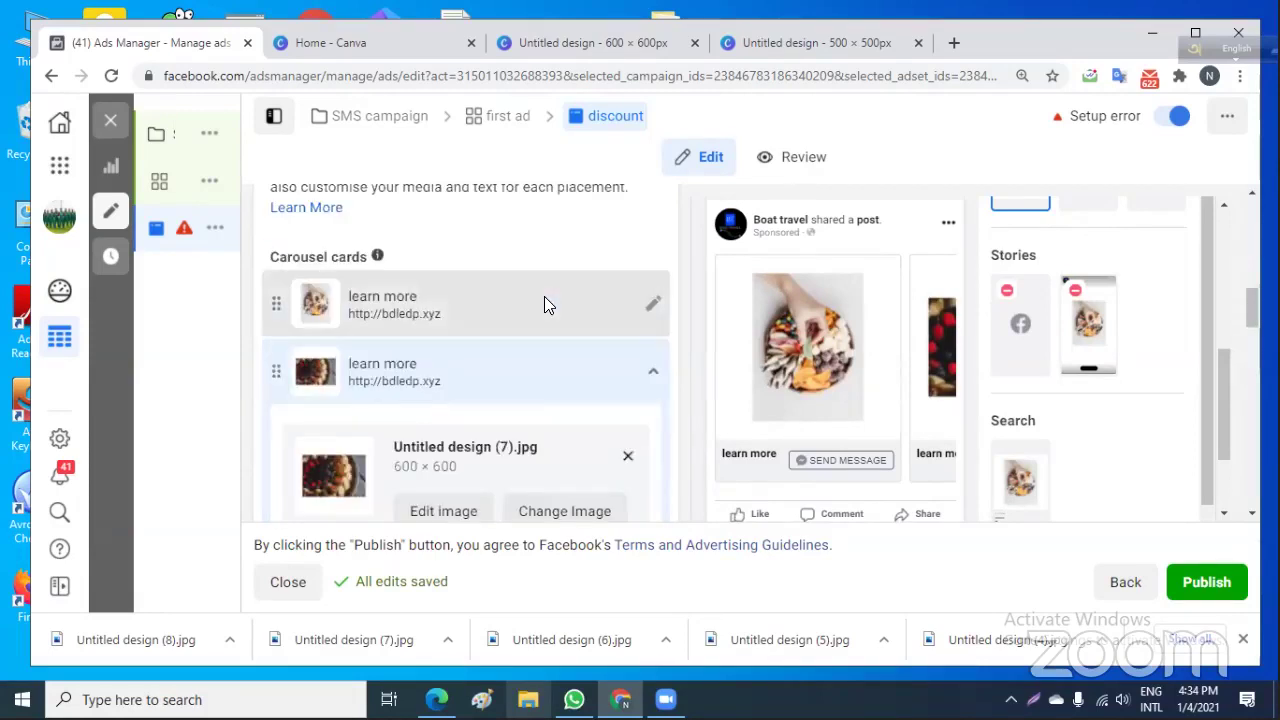
scroll(489, 368, down, 1)
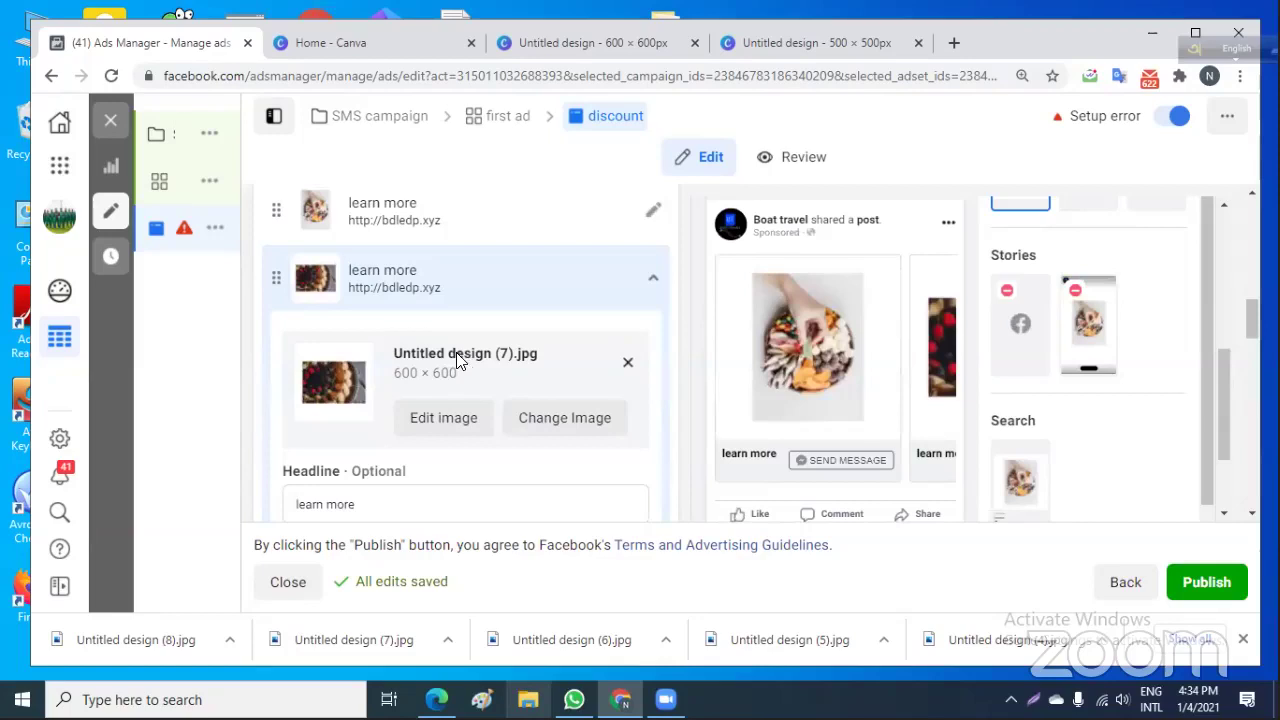
click(652, 282)
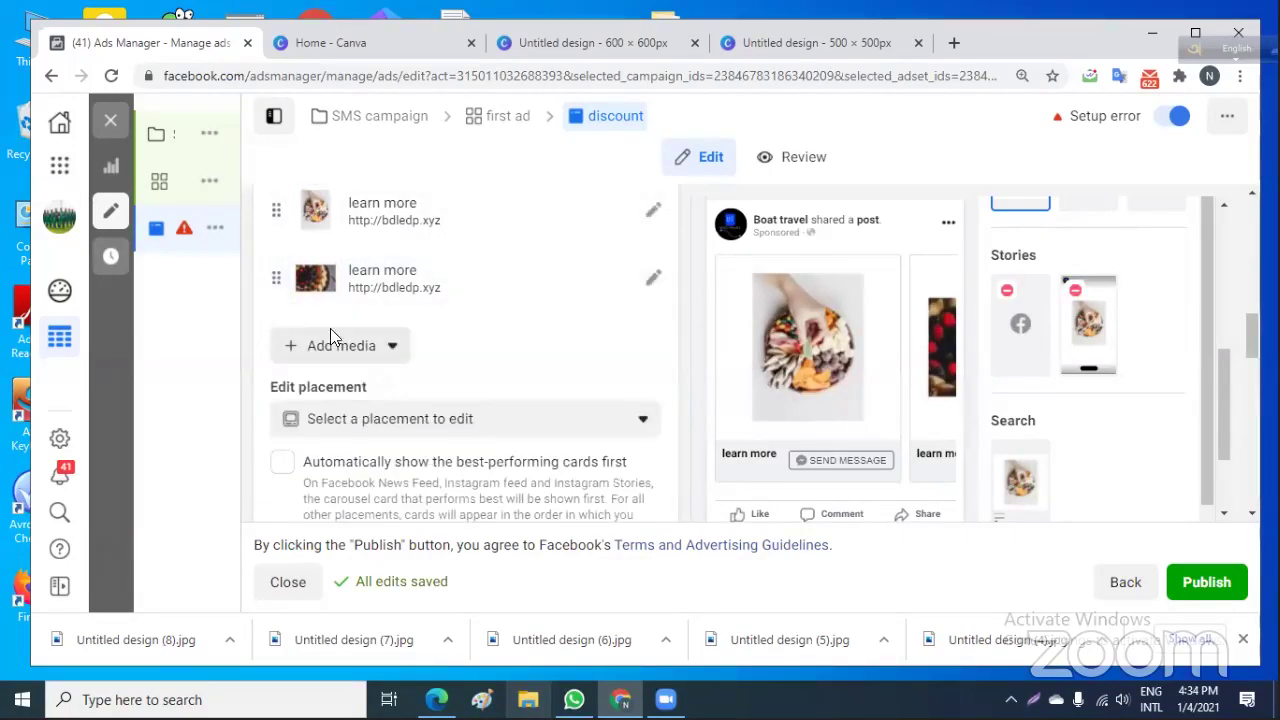
Add a third, image-type card to the carousel.
scroll(336, 312, down, 1)
scroll(340, 316, up, 1)
scroll(488, 435, up, 2)
scroll(488, 435, down, 1)
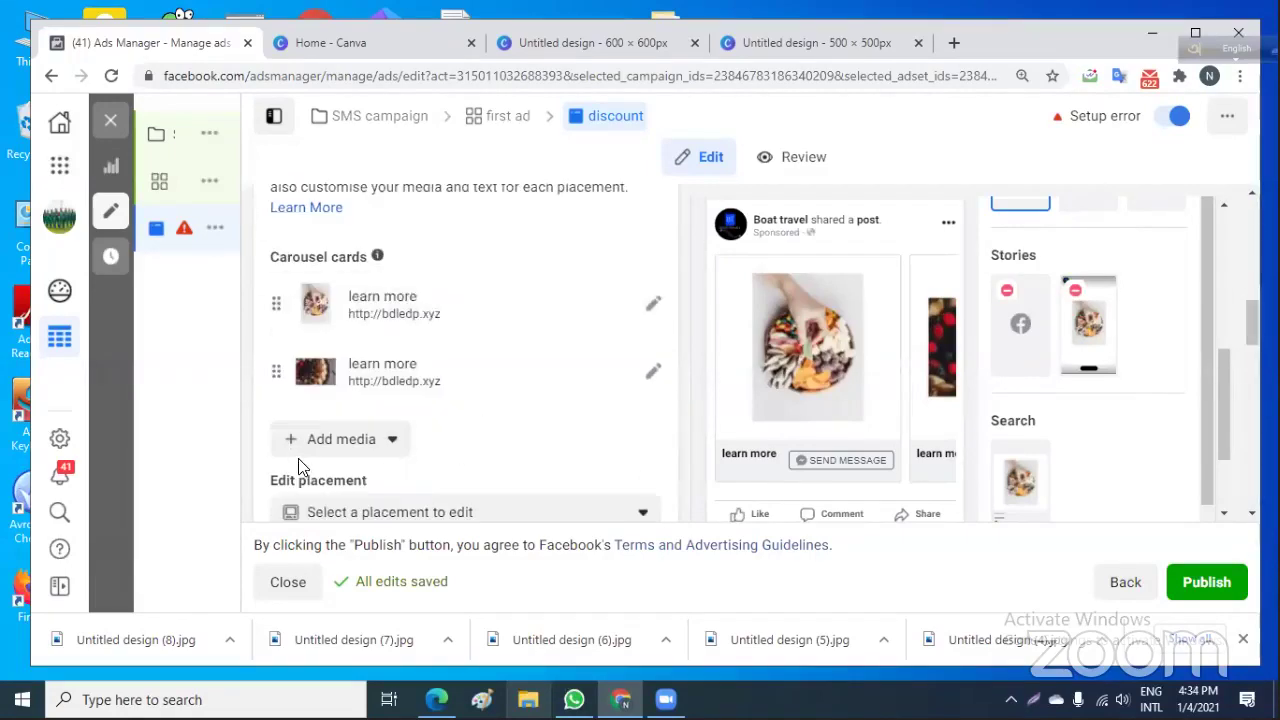
scroll(345, 438, down, 1)
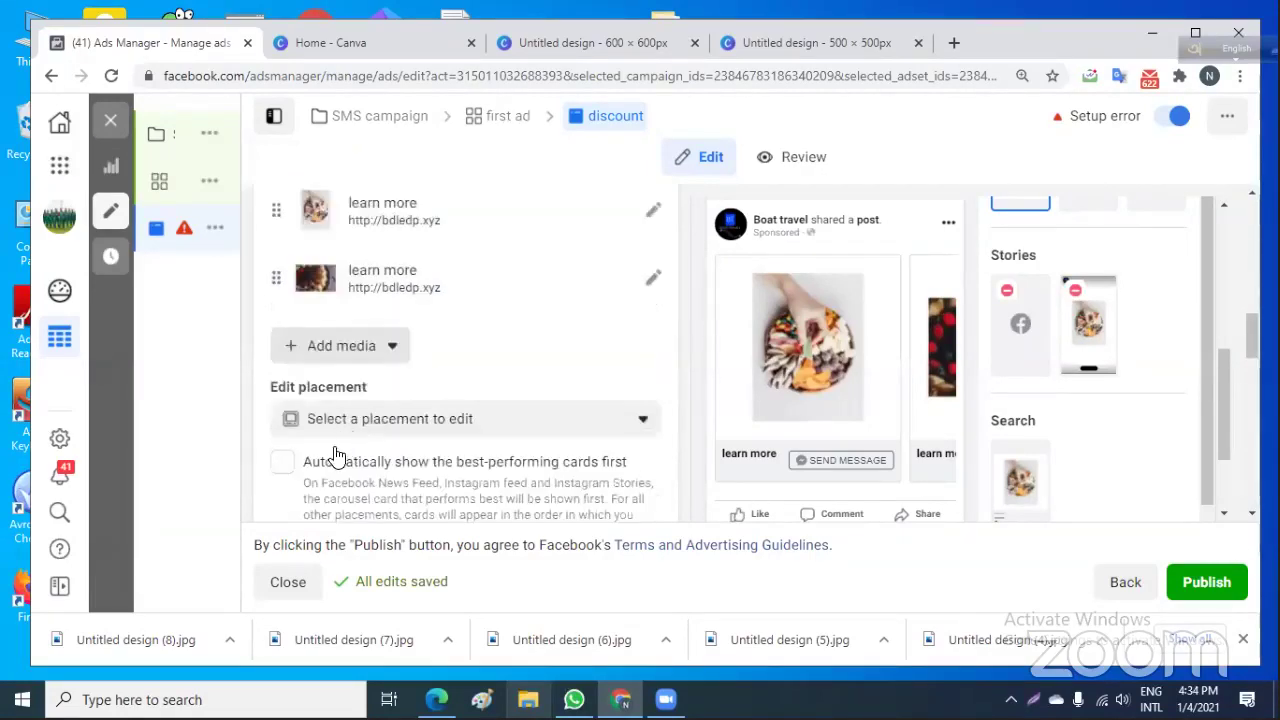
click(326, 348)
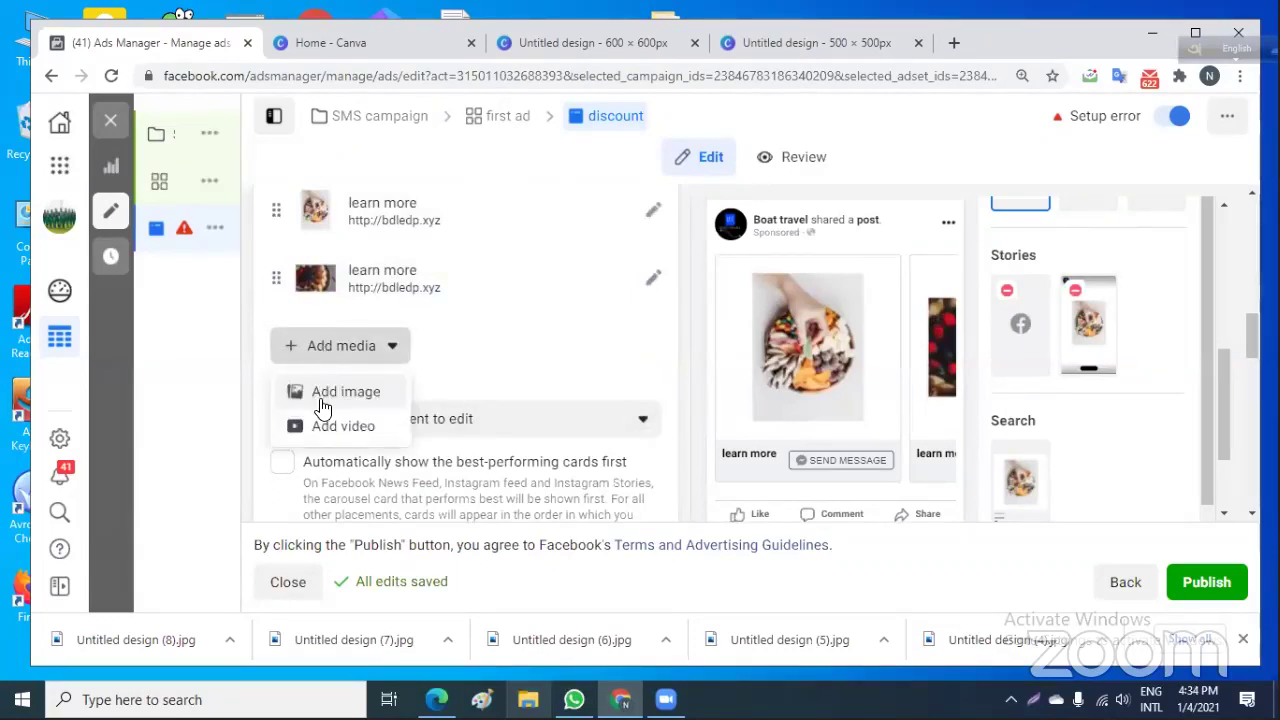
click(326, 395)
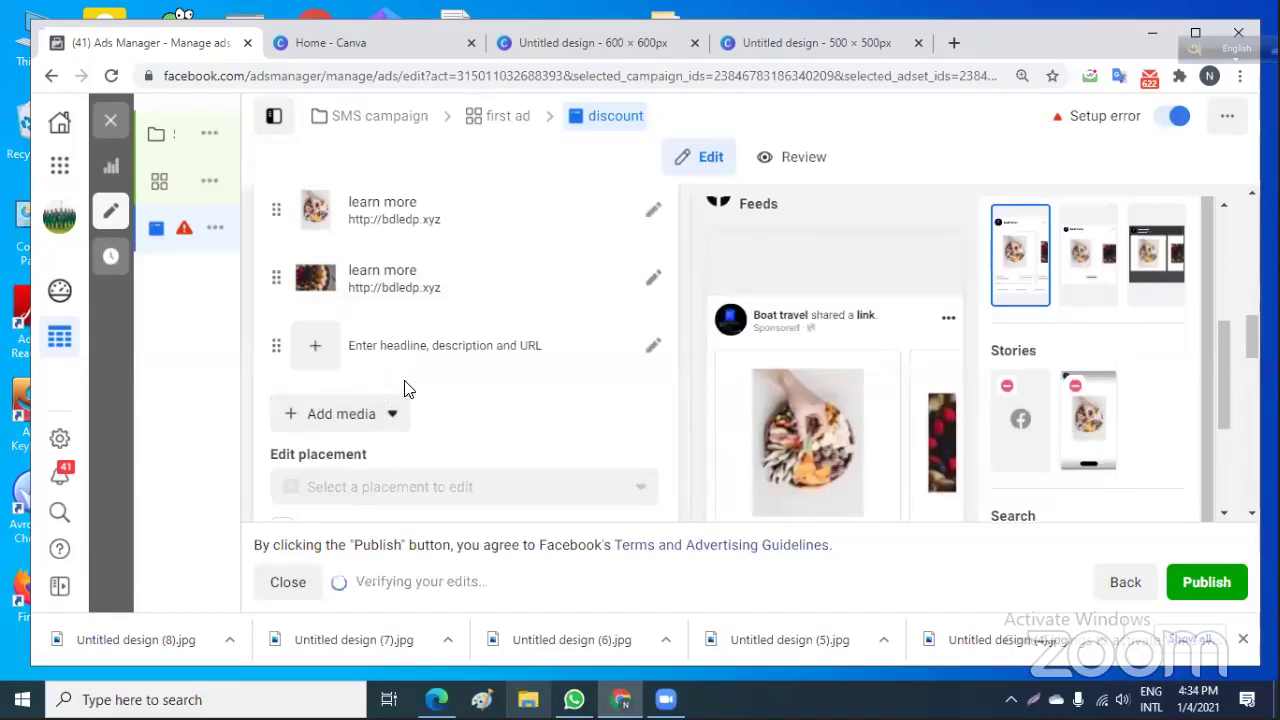
Give the blank third carousel card the 600 × 600 account image Untitled design (7).jpg.
scroll(486, 363, down, 2)
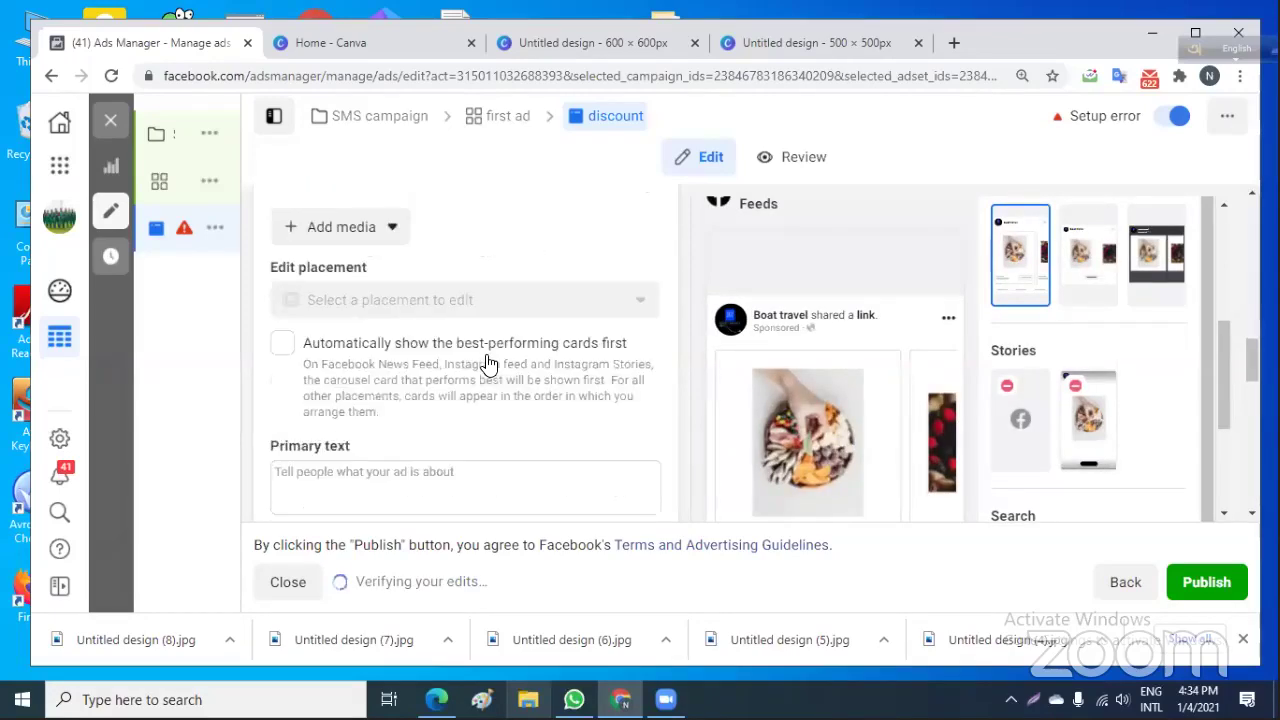
scroll(420, 365, down, 1)
scroll(390, 372, up, 2)
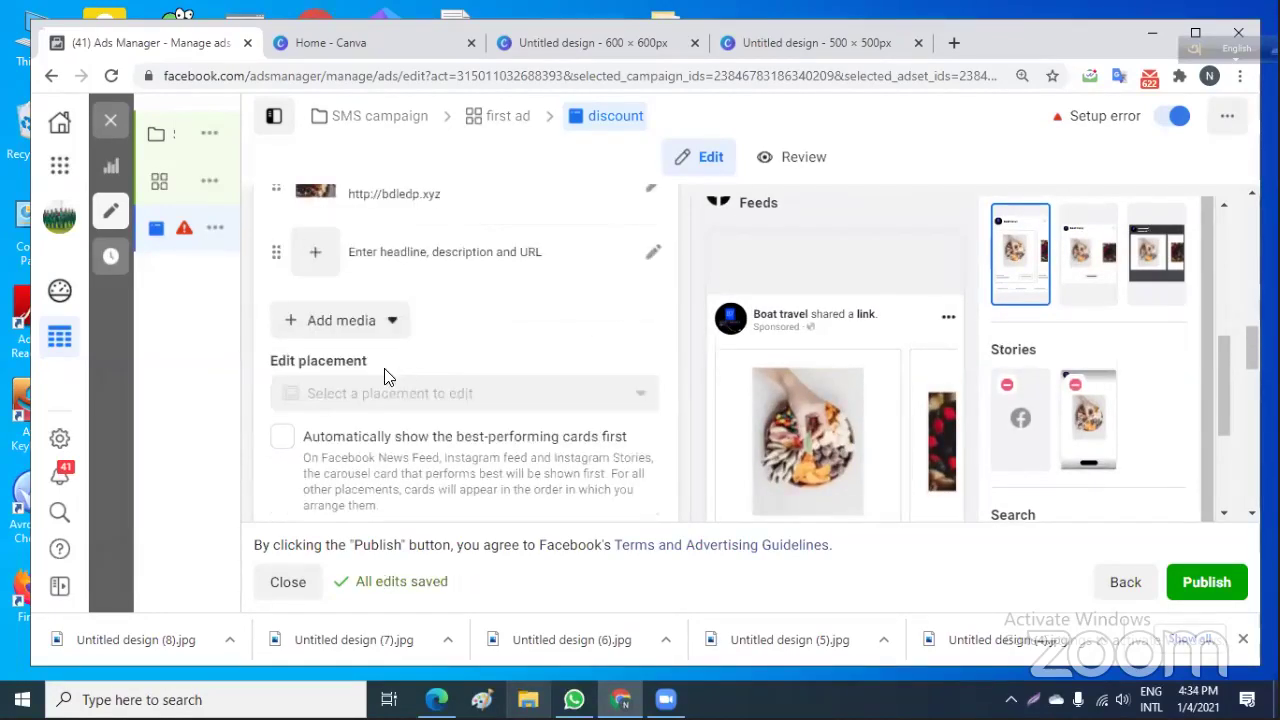
scroll(405, 316, up, 1)
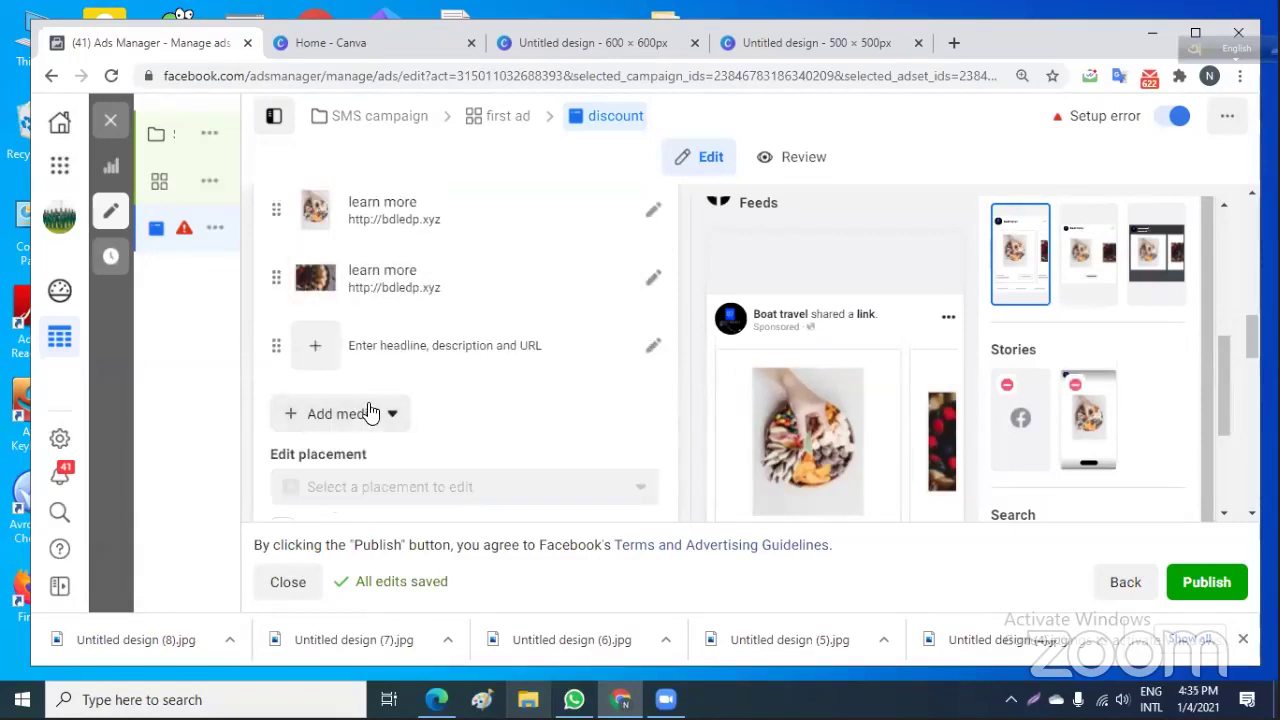
scroll(410, 435, down, 1)
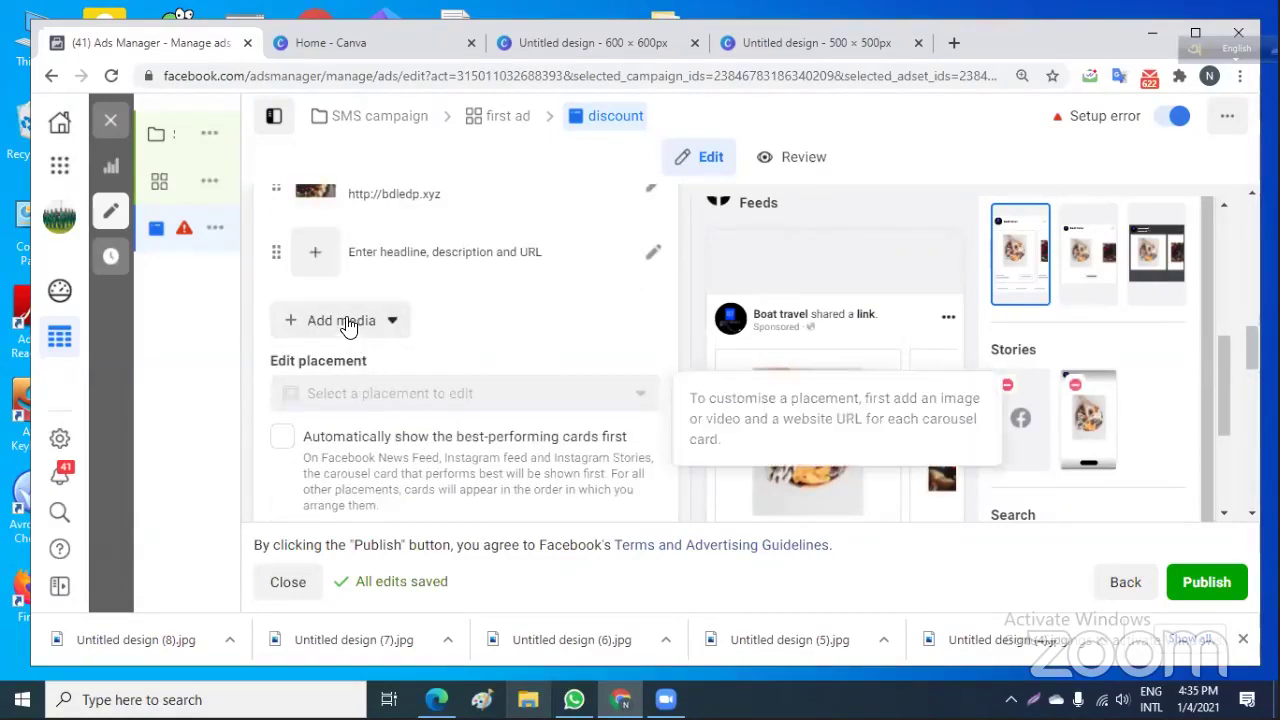
click(430, 254)
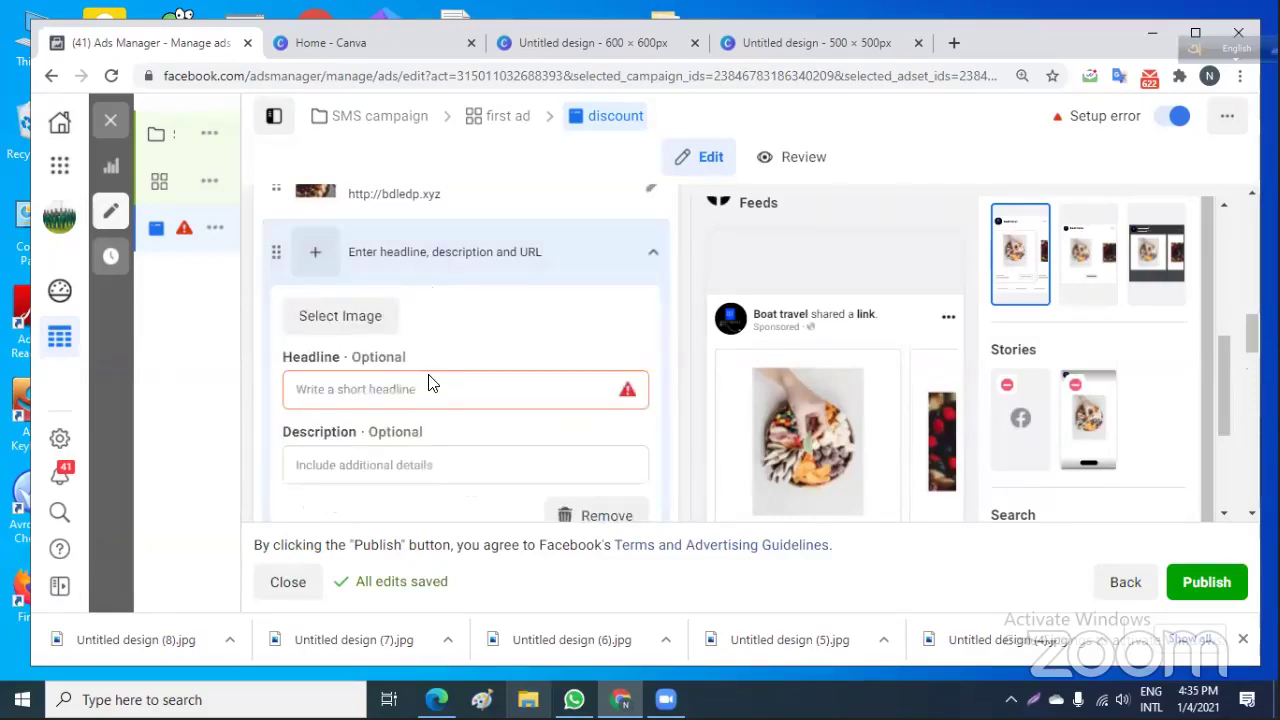
click(360, 315)
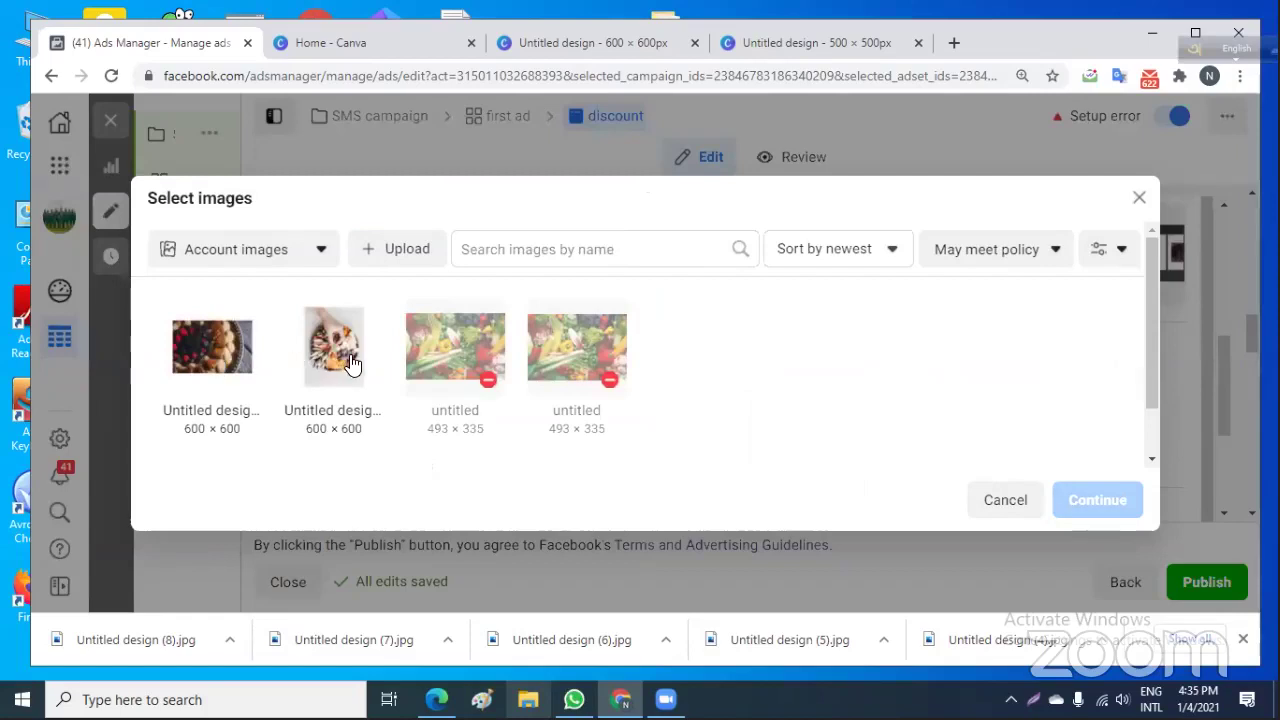
click(230, 360)
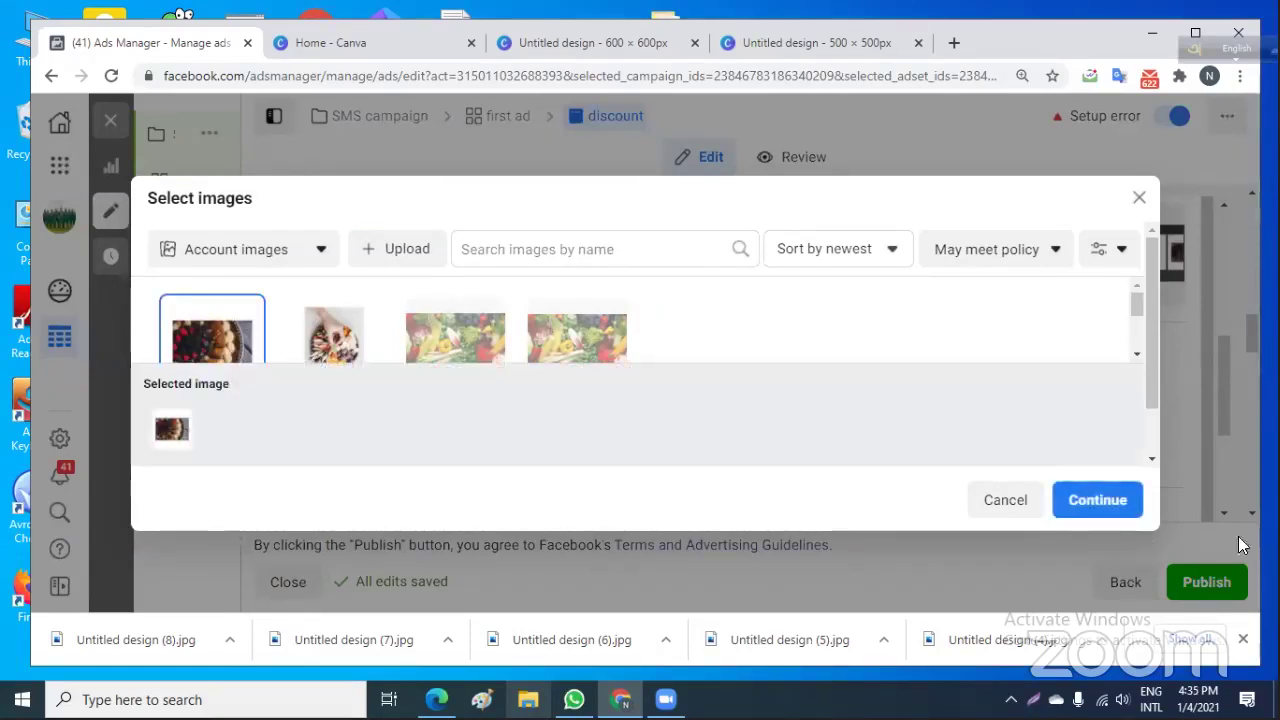
click(1097, 500)
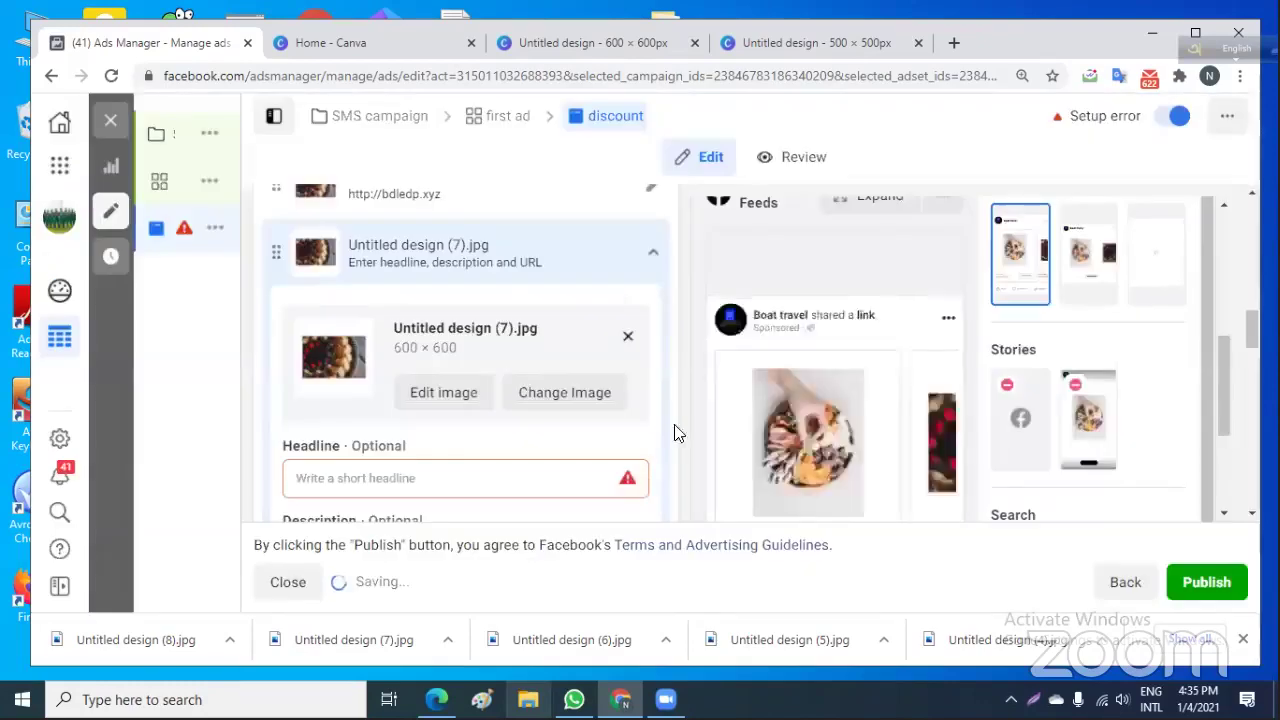
Set the third carousel card's headline to "learn more".
click(390, 289)
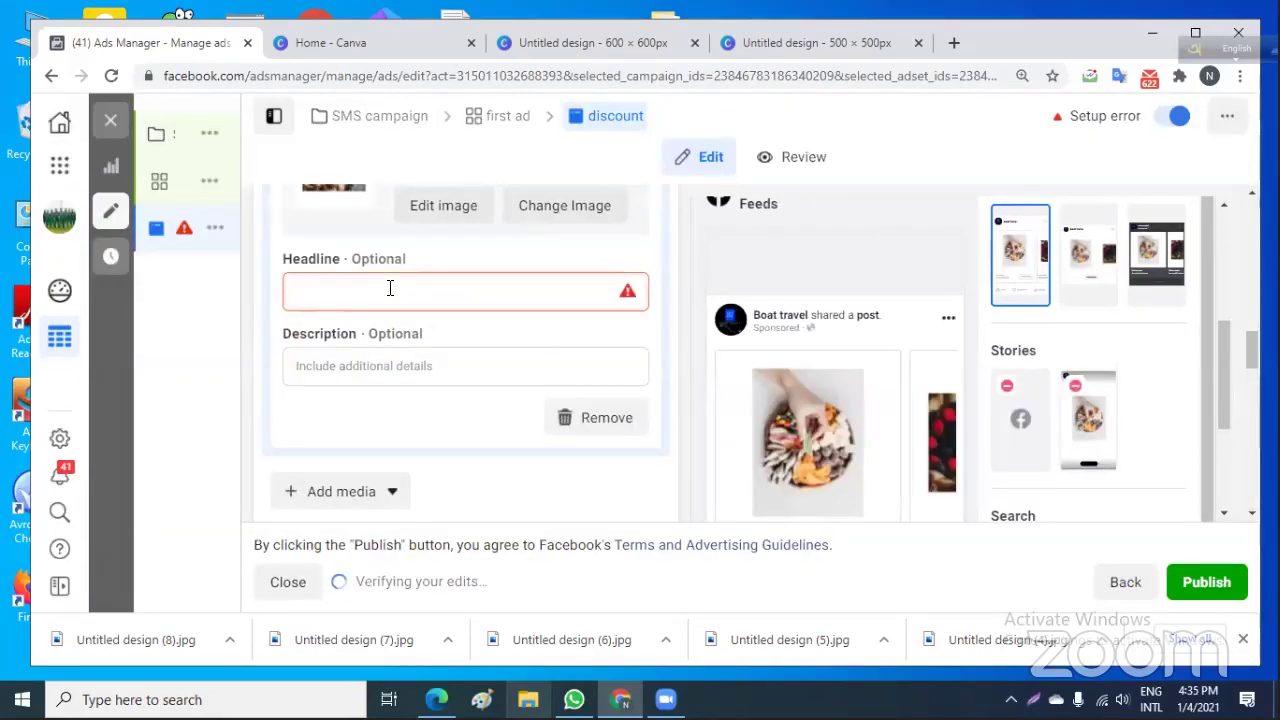
text(lea)
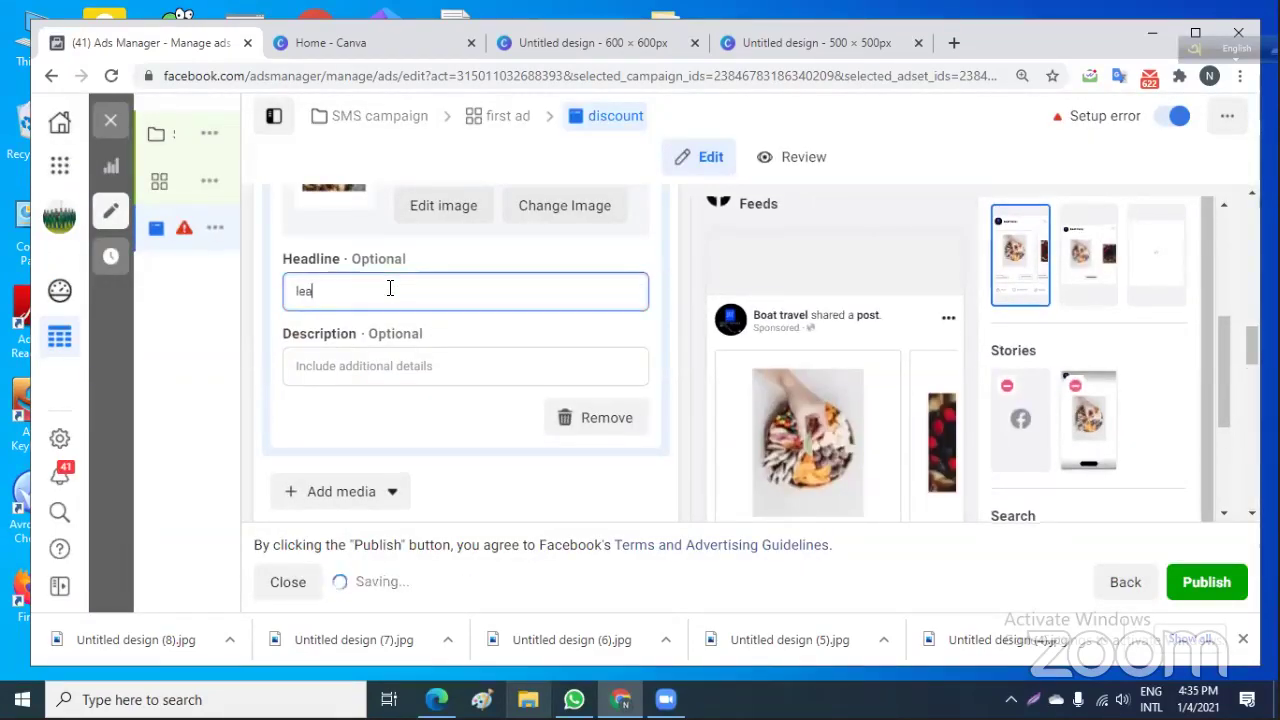
text(rn mo)
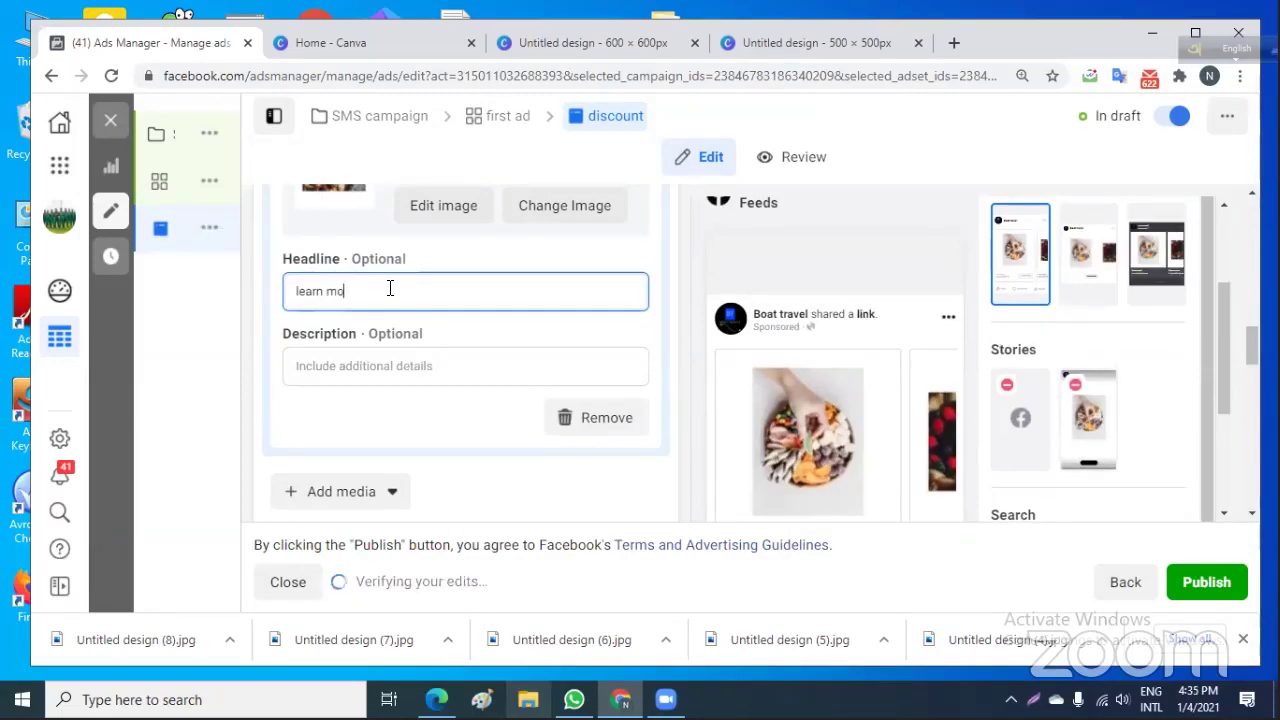
text(re)
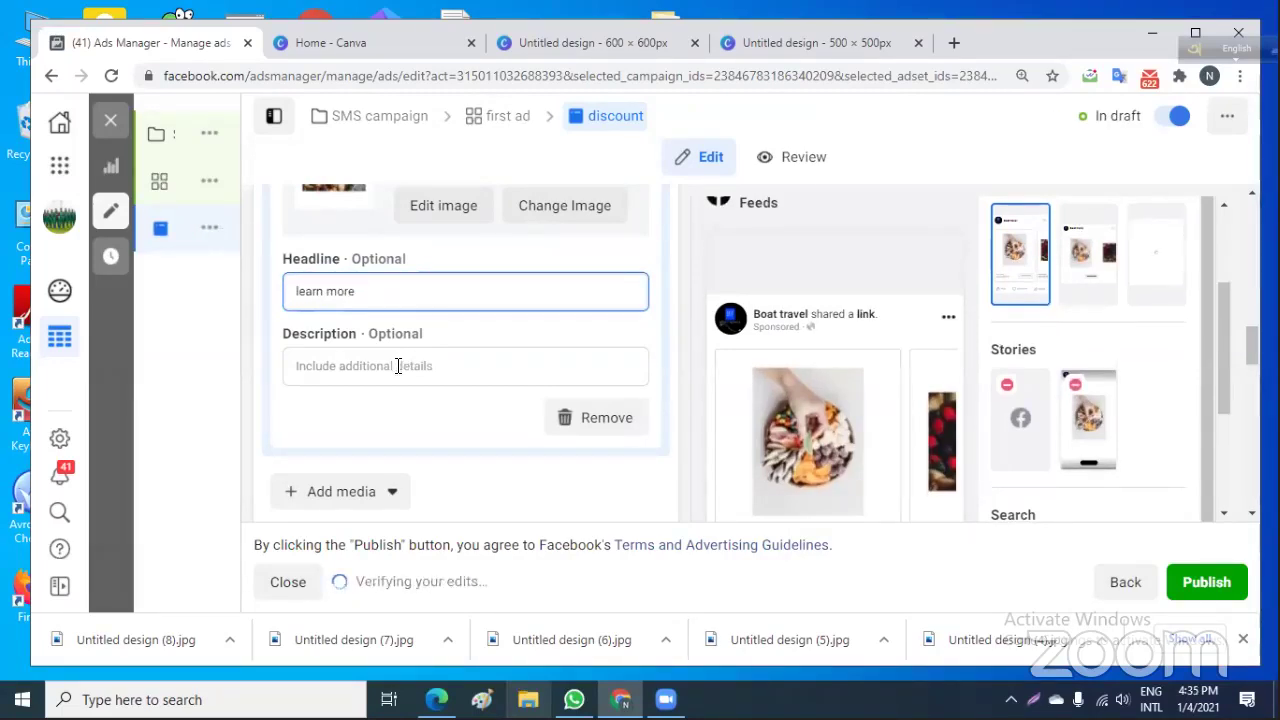
click(398, 368)
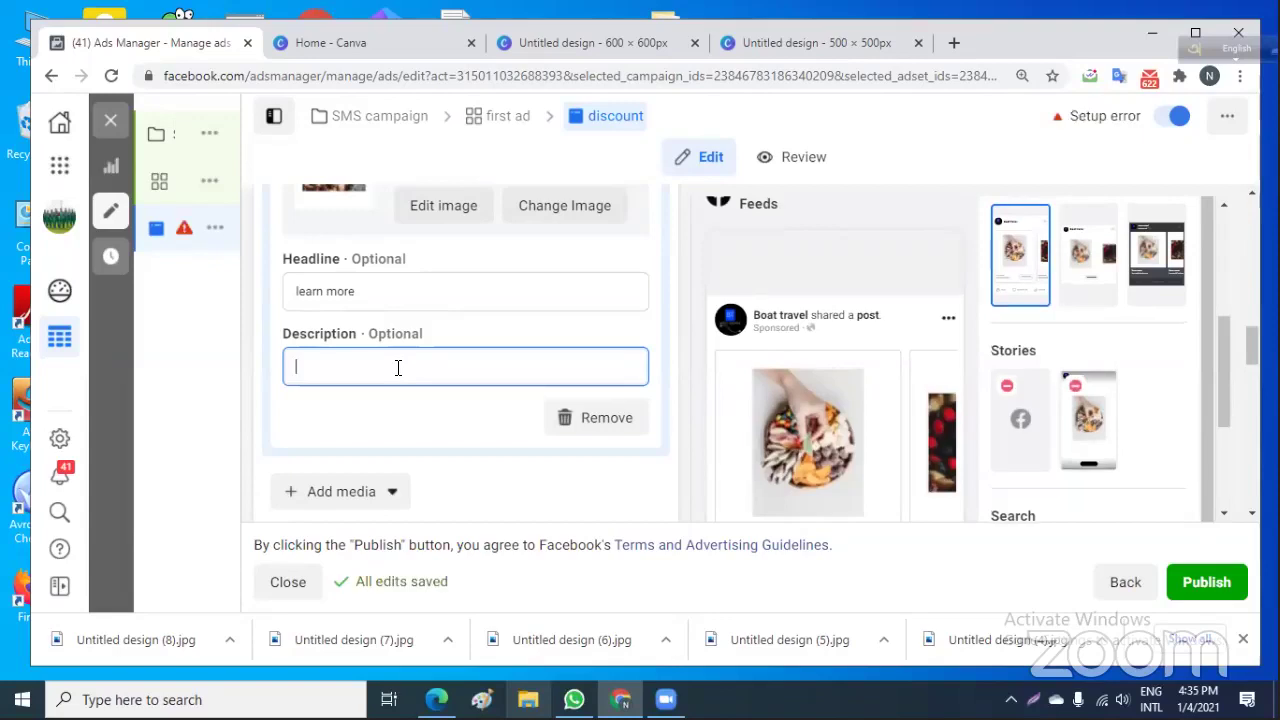
text(http)
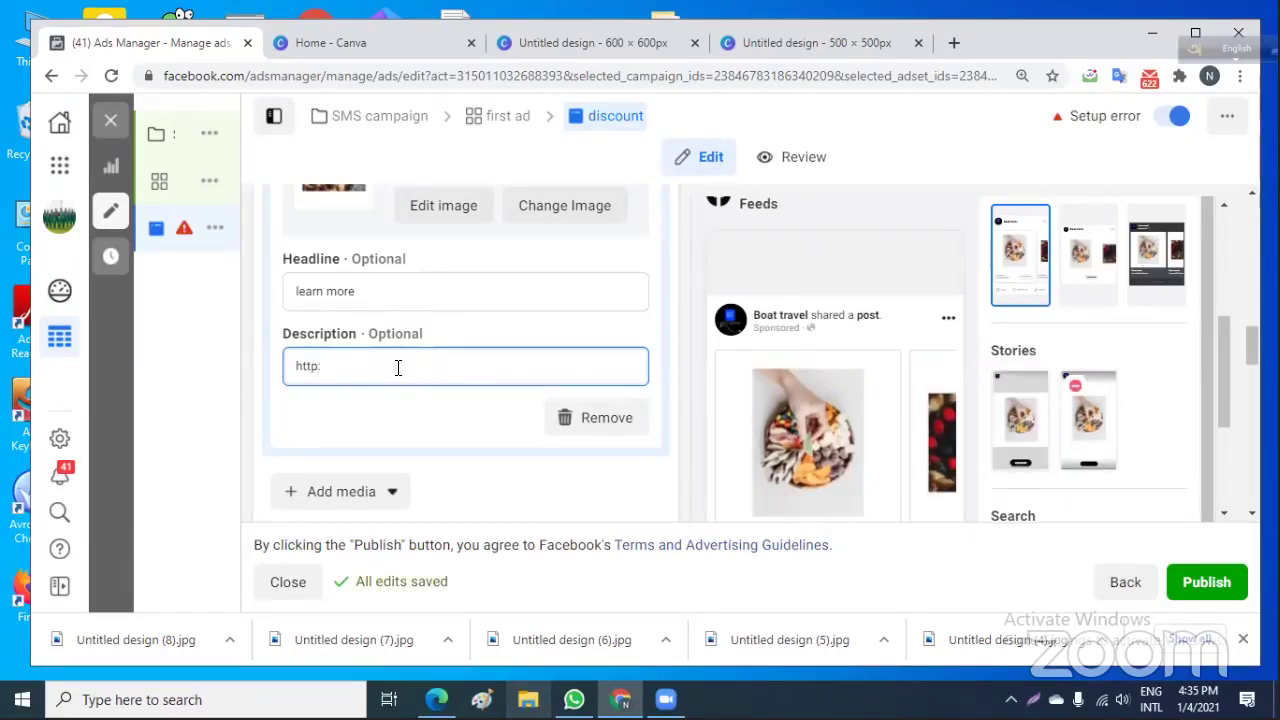
text(:)
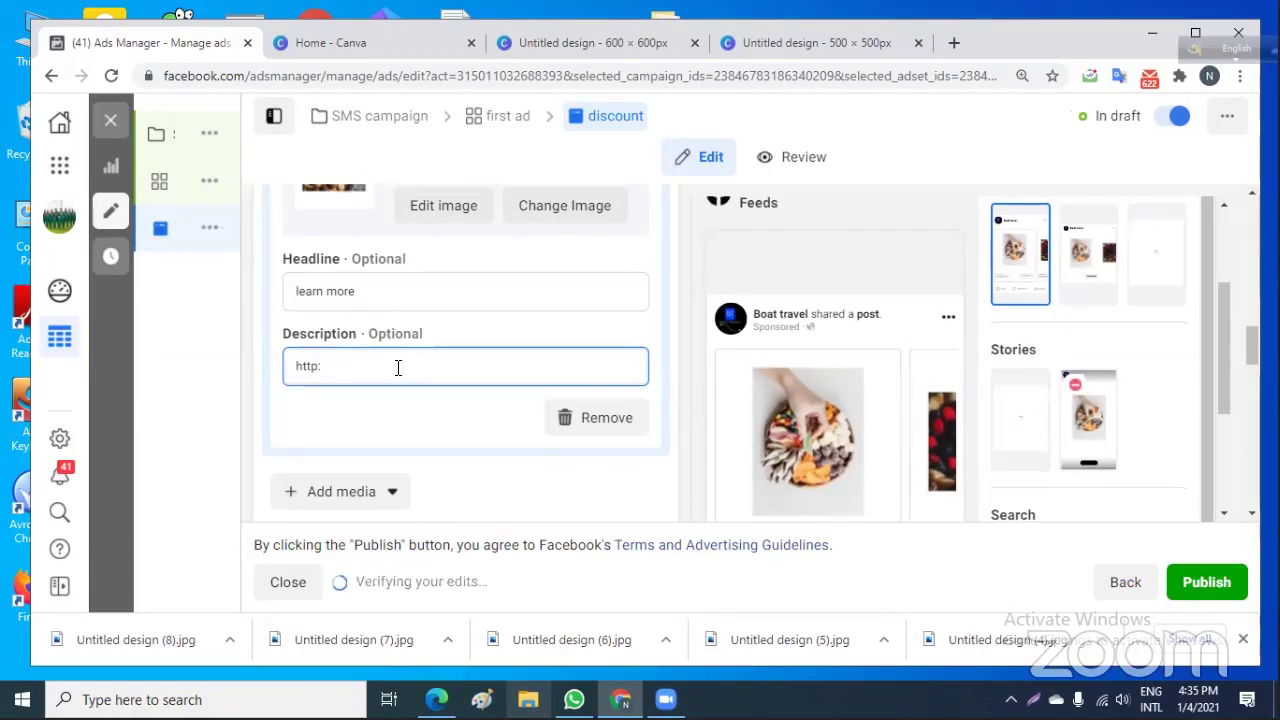
text(//)
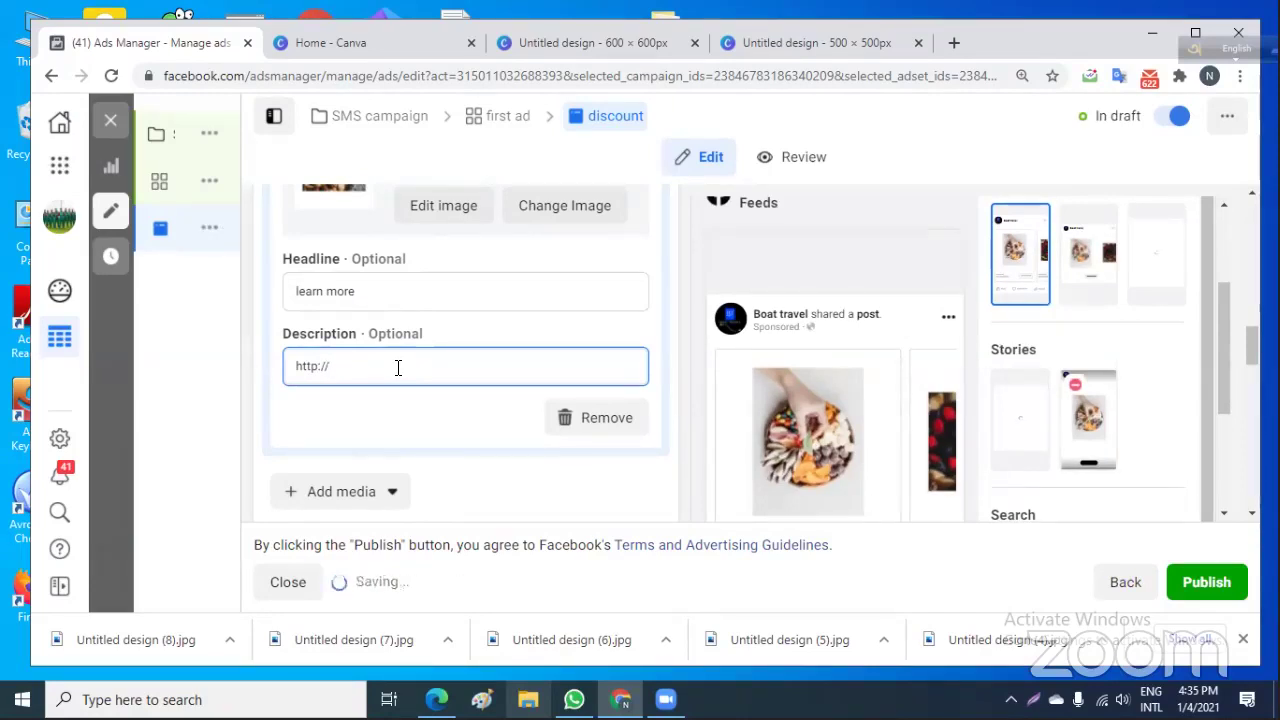
text(bdledp.xy)
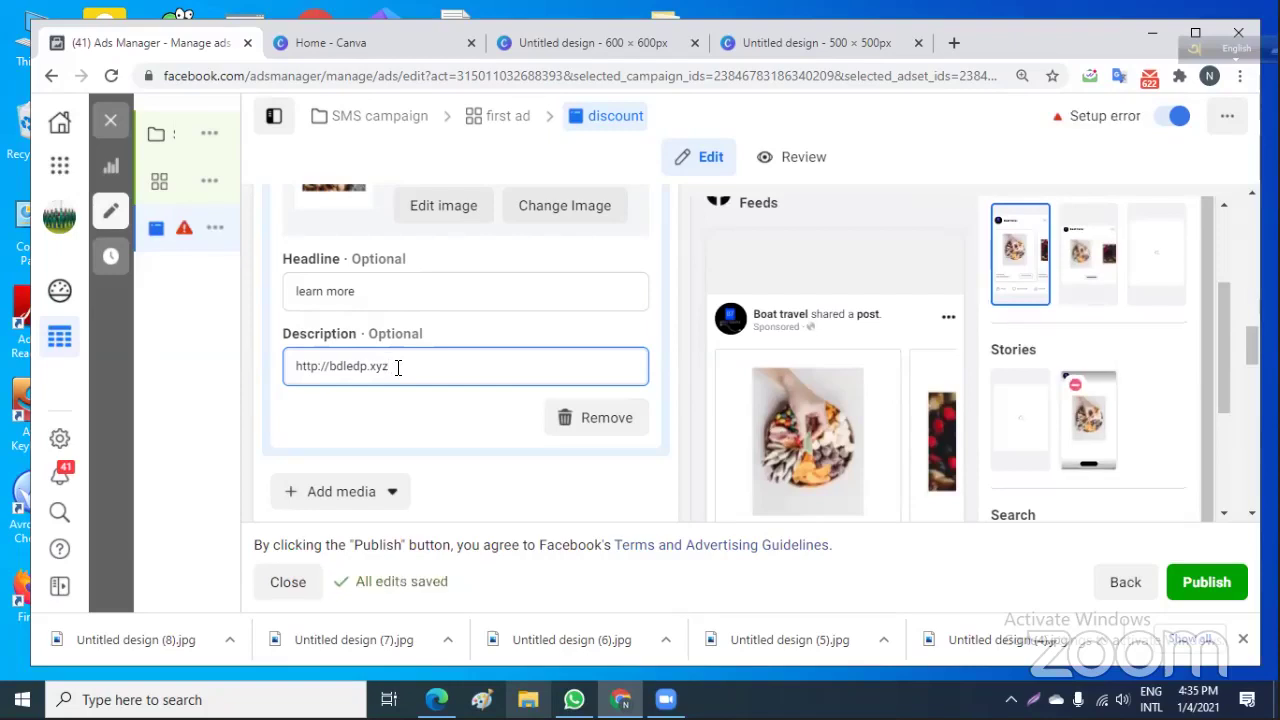
text(z)
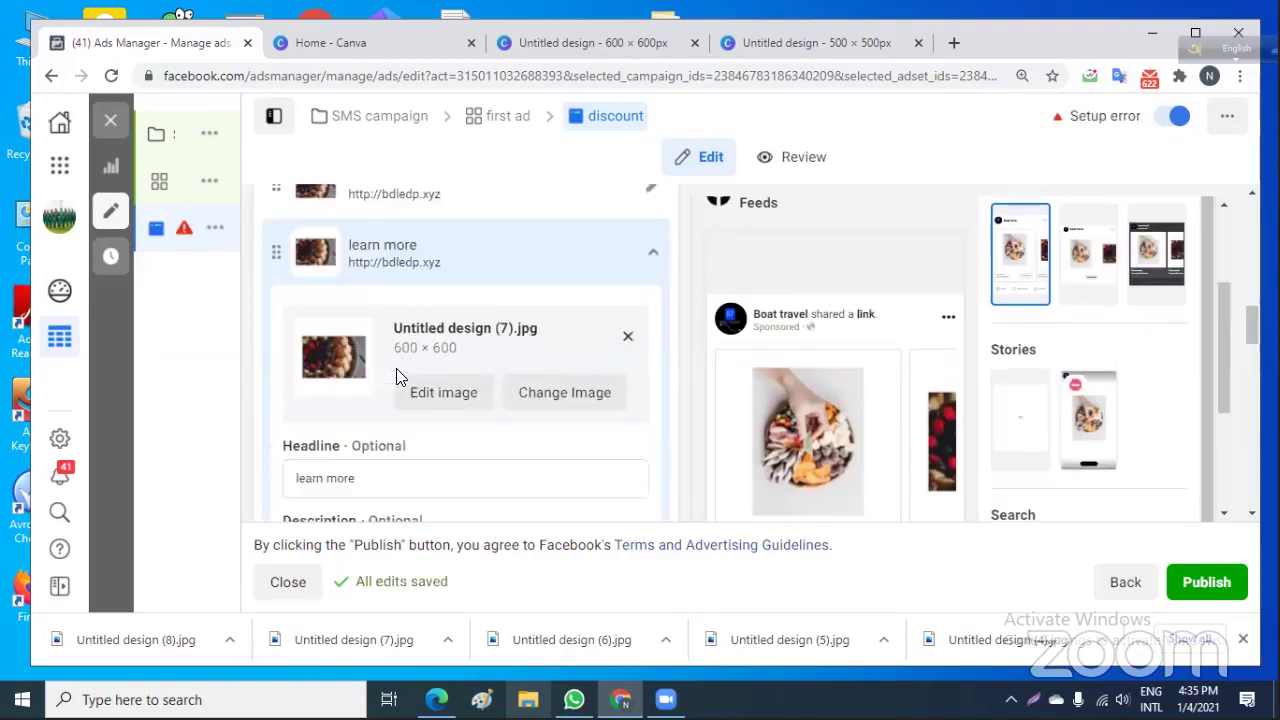
scroll(400, 371, down, 3)
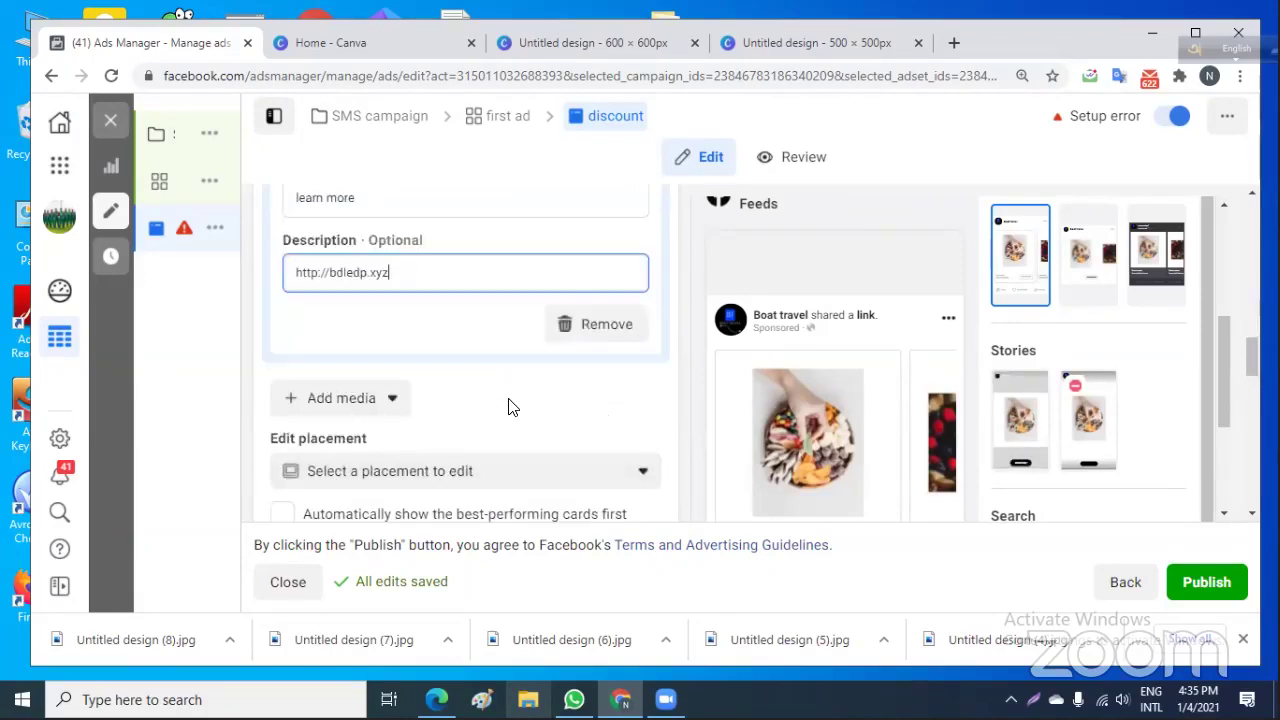
scroll(508, 406, up, 4)
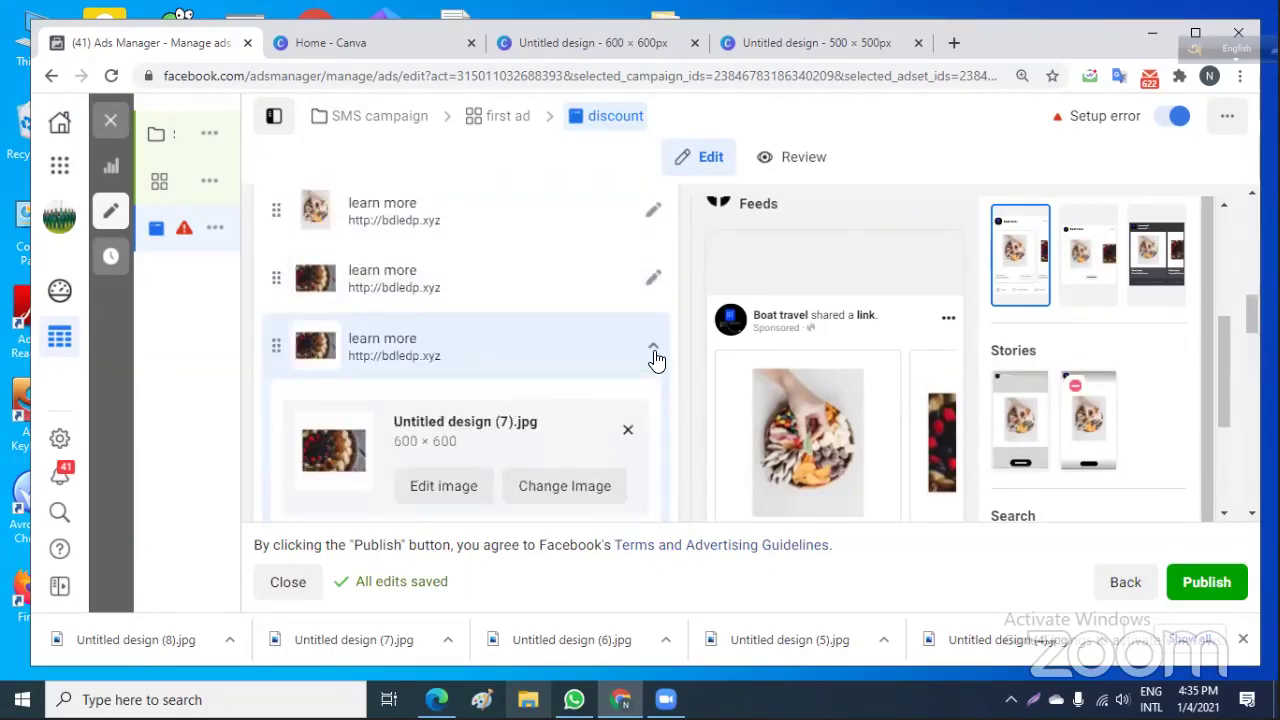
click(653, 352)
Look over the carousel card list and compare it with the Facebook Feeds ad preview.
scroll(534, 334, up, 3)
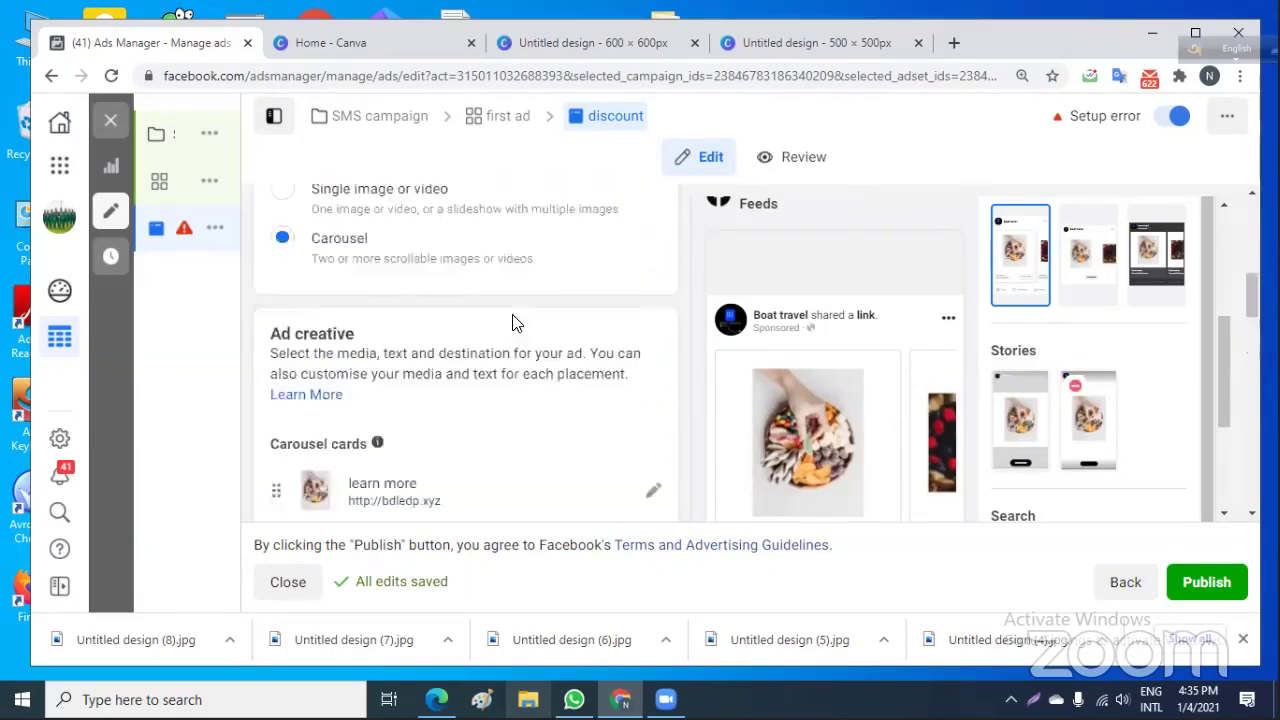
scroll(512, 322, down, 2)
scroll(888, 450, down, 1)
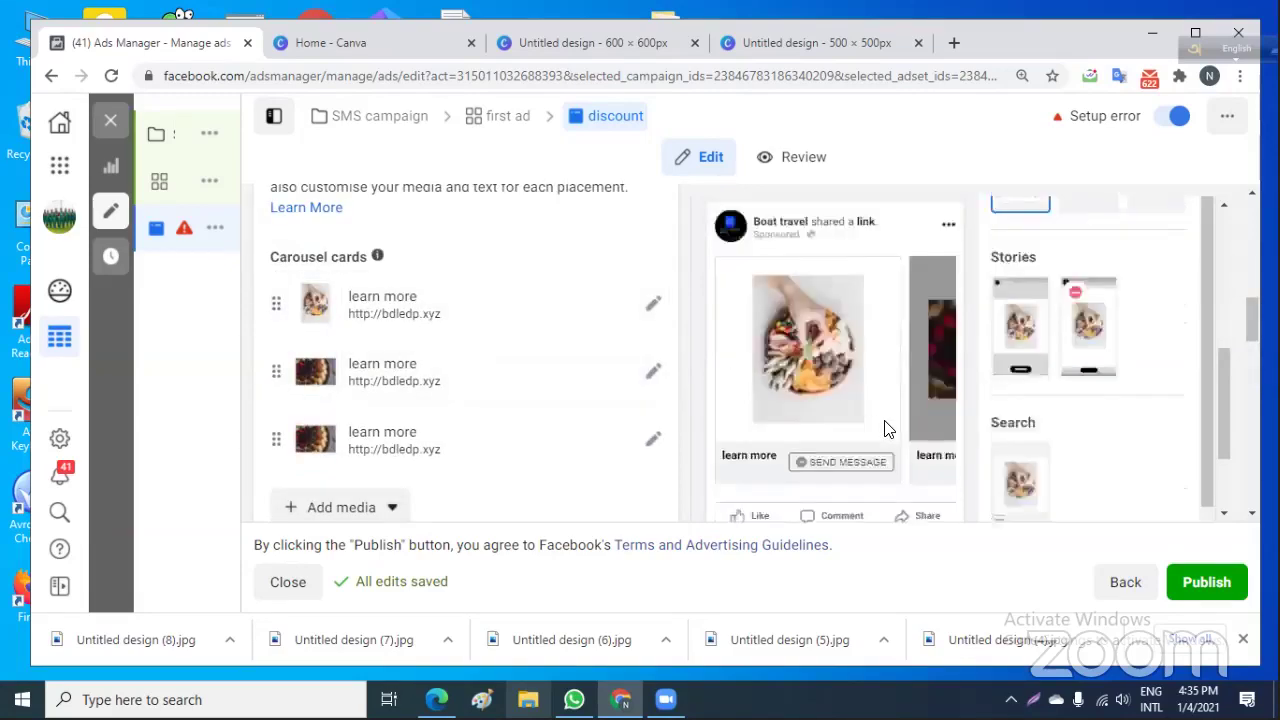
scroll(884, 428, down, 1)
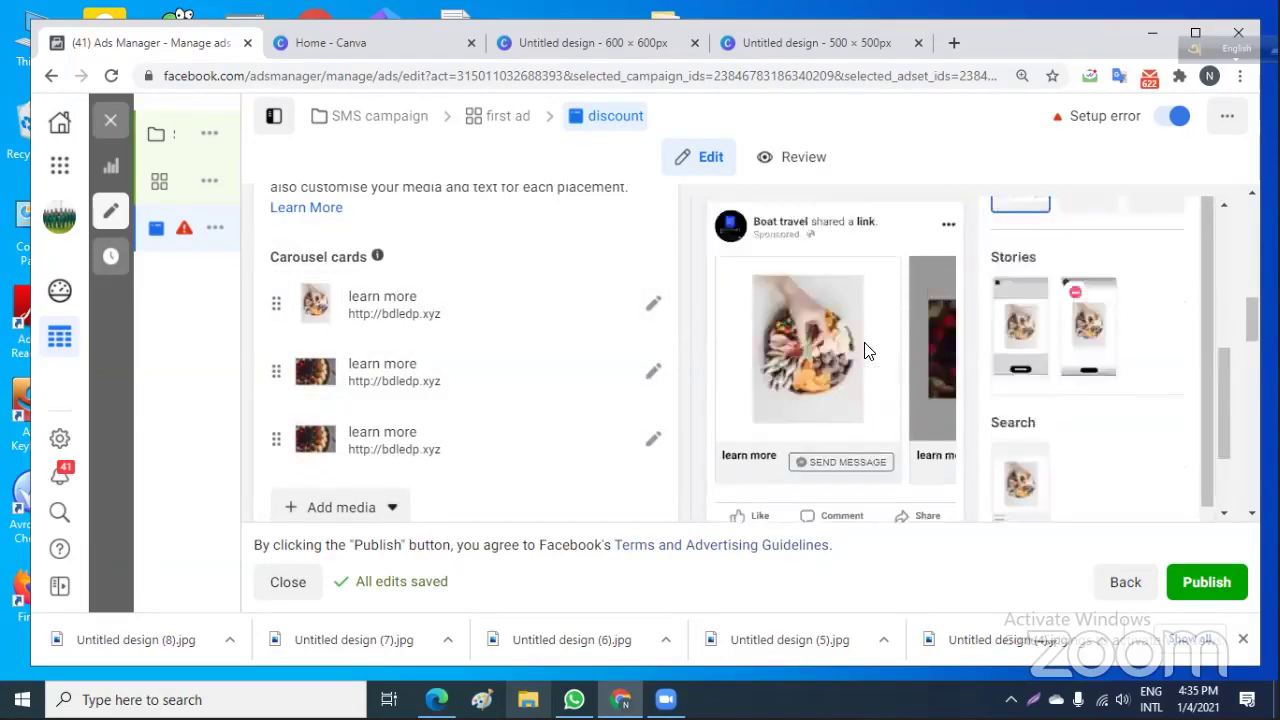
scroll(866, 350, up, 2)
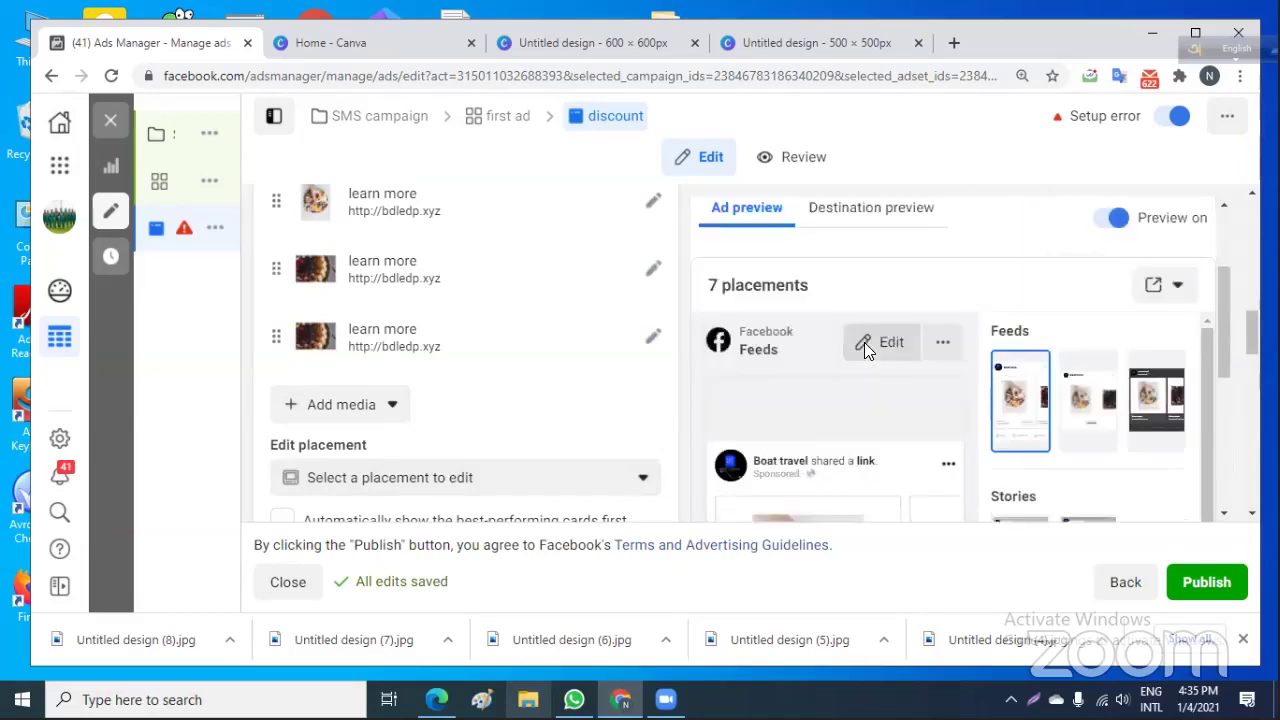
scroll(864, 342, down, 2)
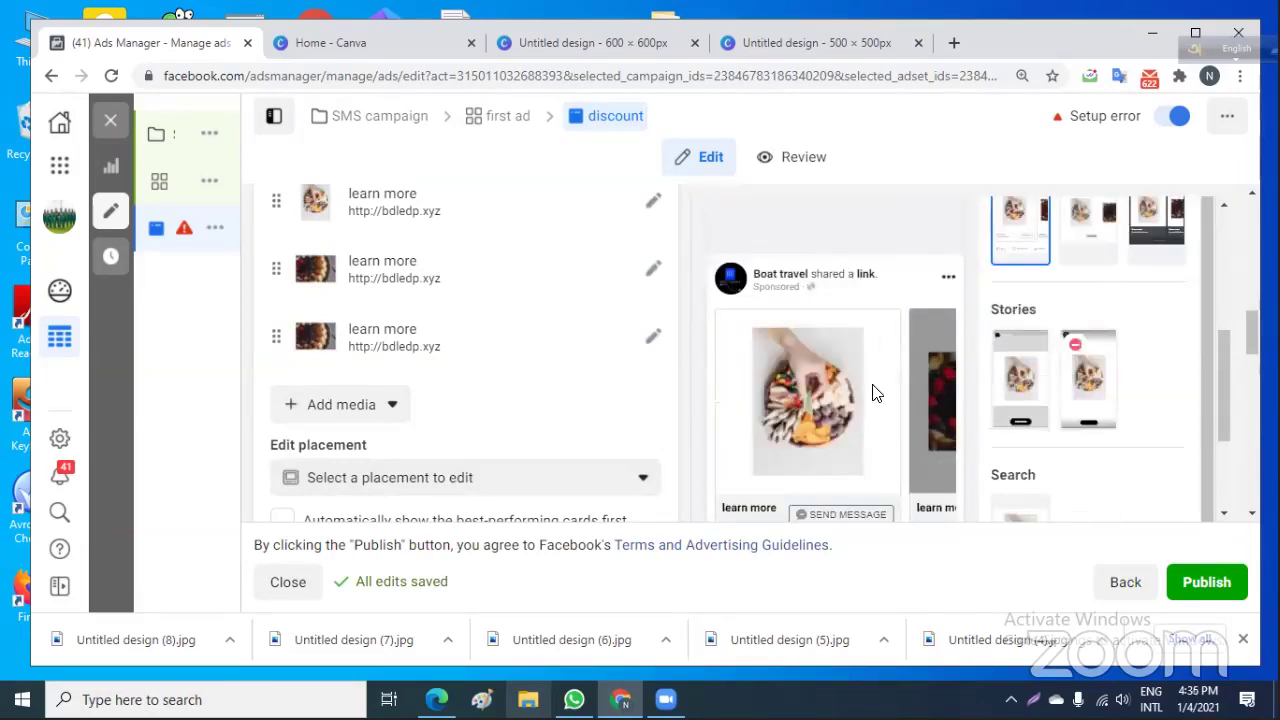
scroll(918, 415, up, 2)
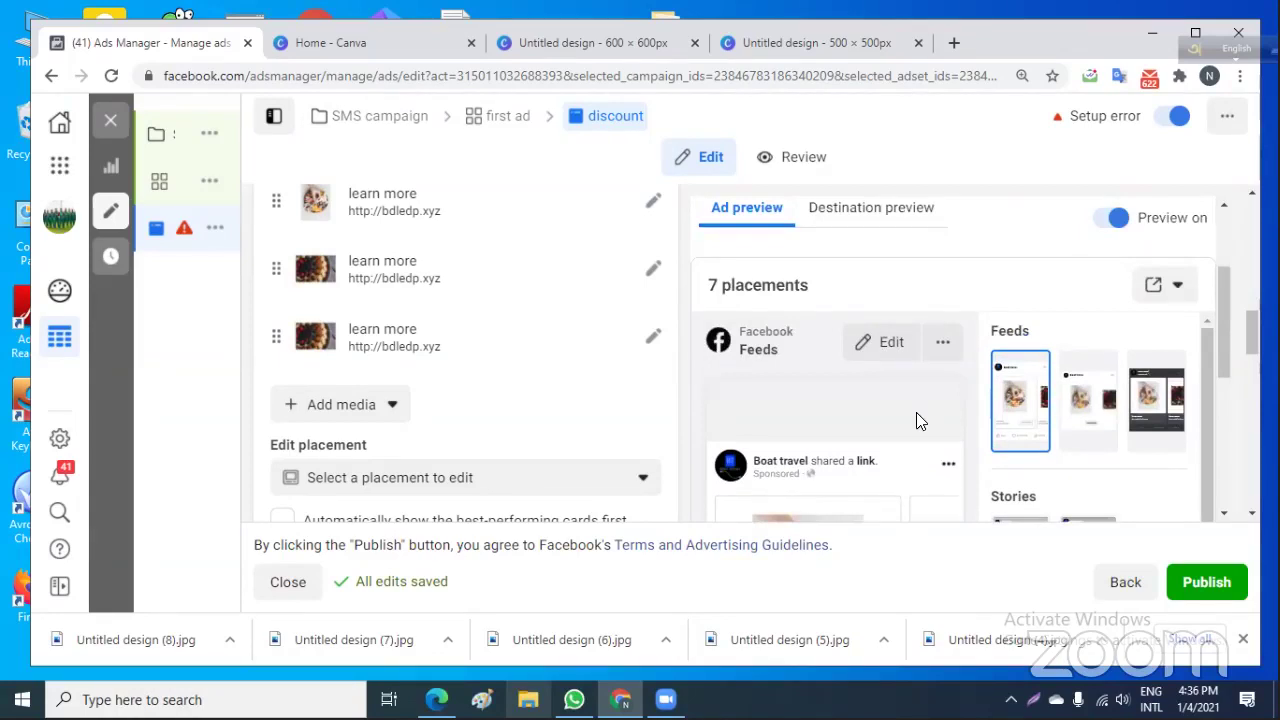
Switch the ad preview off and on again, and examine the carousel in the Facebook Feeds placement.
click(1185, 233)
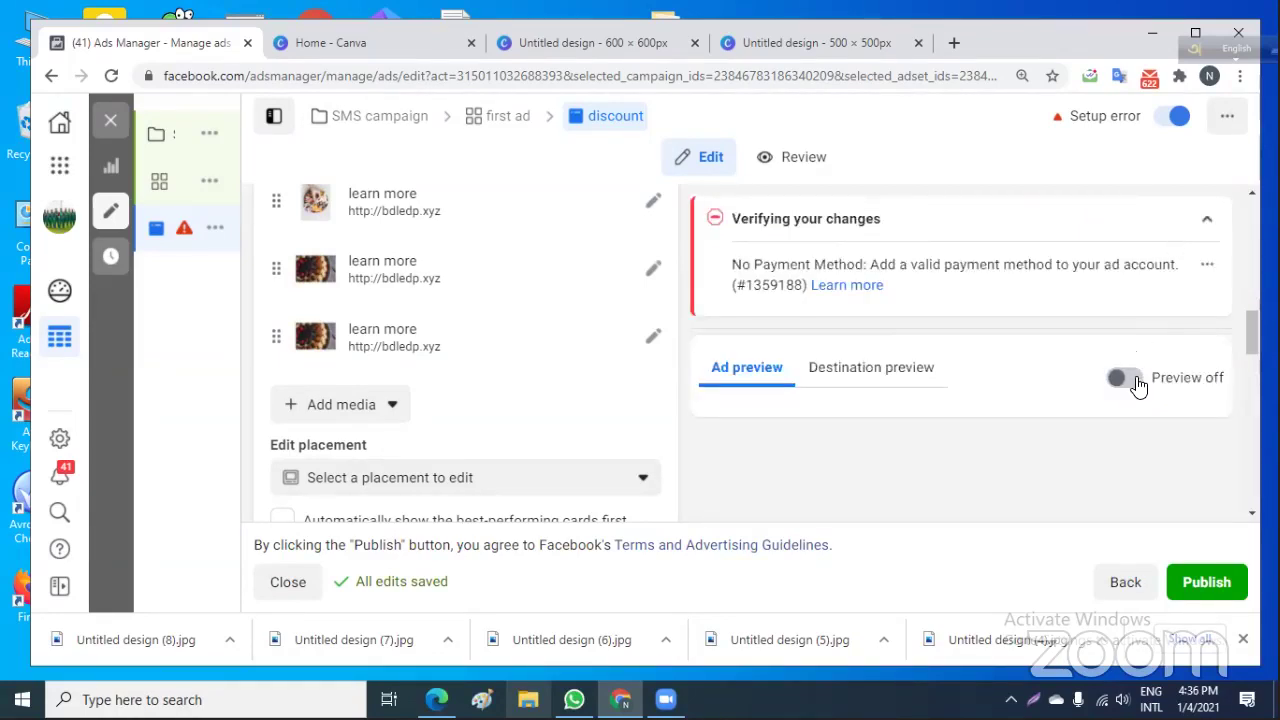
click(1138, 385)
scroll(920, 360, down, 1)
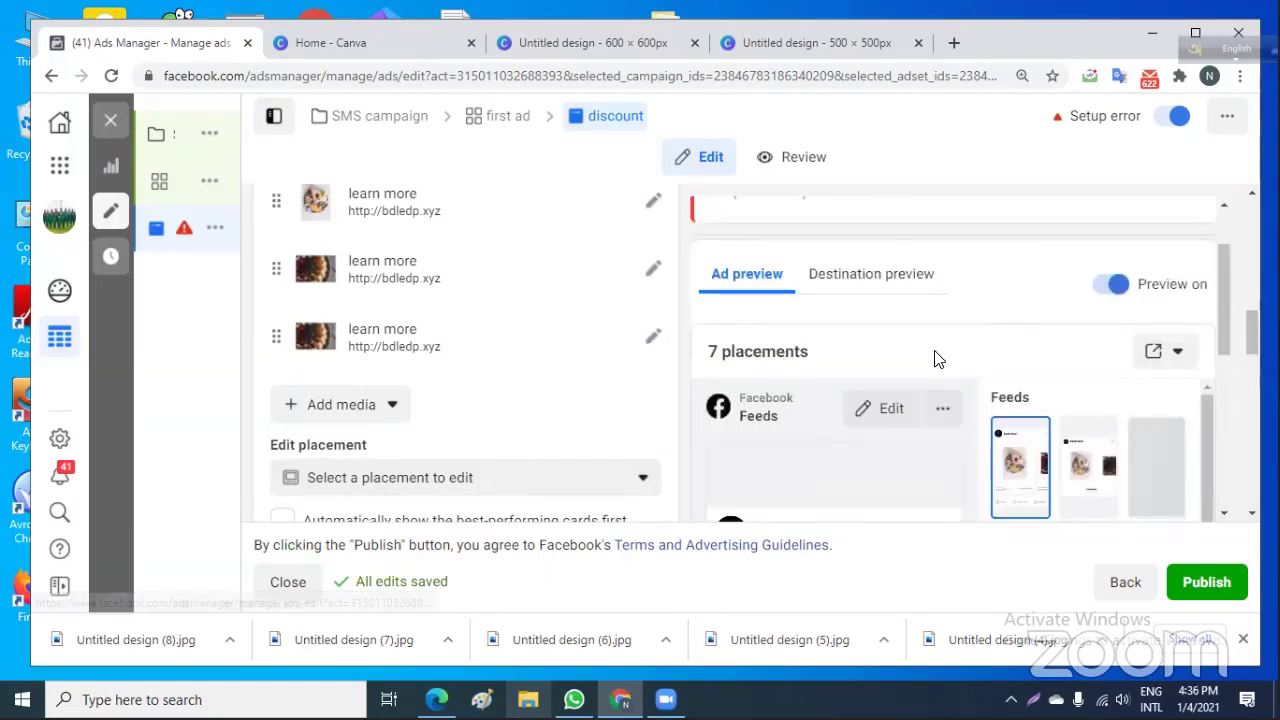
scroll(938, 320, down, 2)
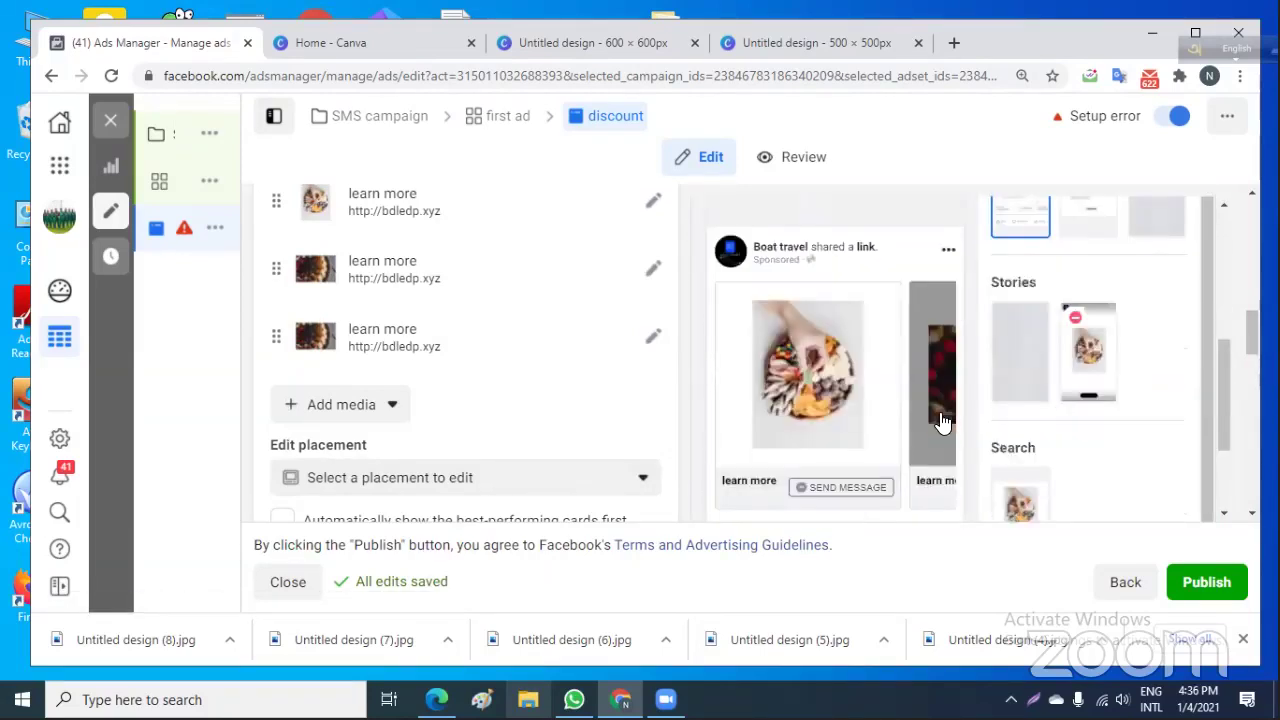
scroll(940, 420, down, 1)
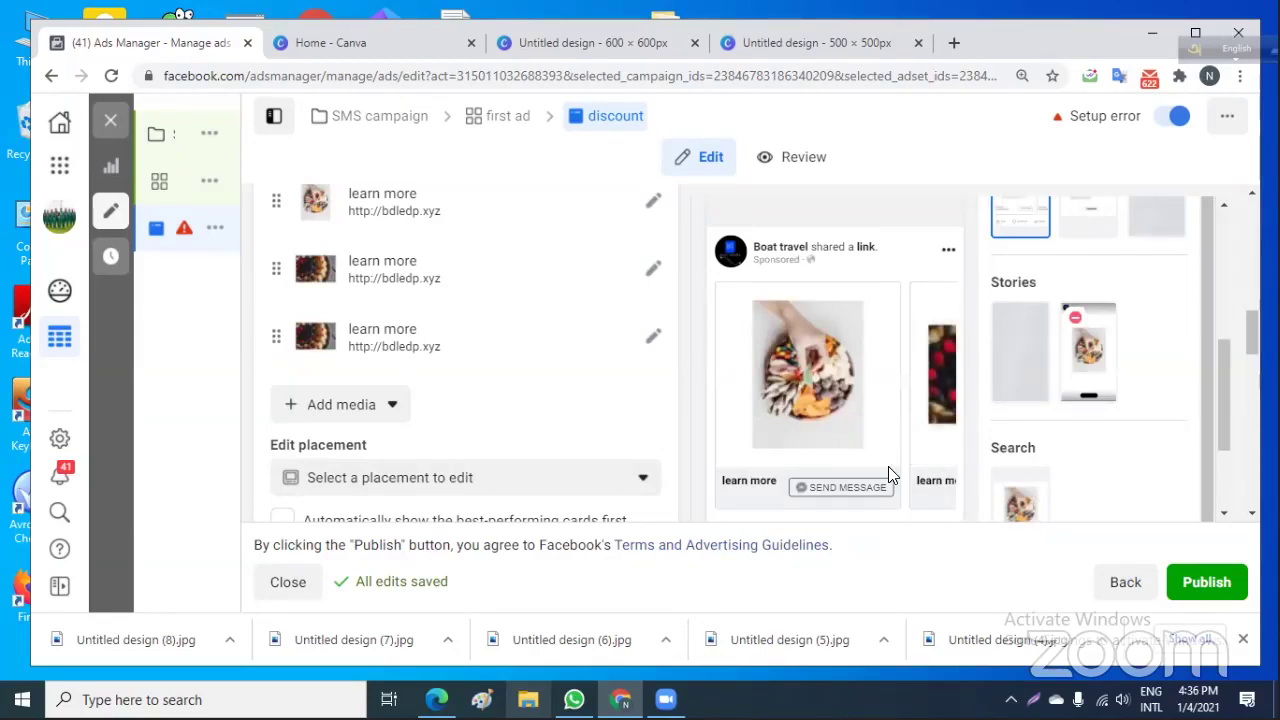
scroll(888, 466, up, 3)
scroll(888, 476, down, 2)
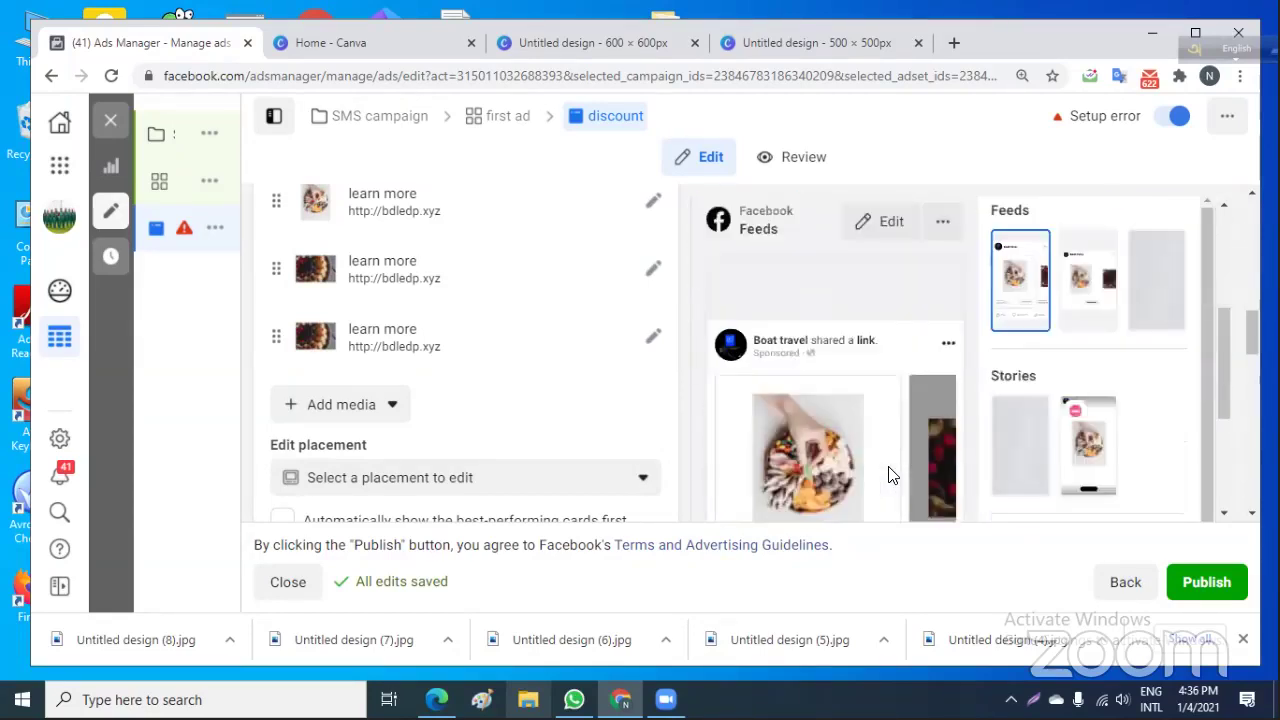
Open the ad's primary text for editing below the carousel cards.
scroll(484, 332, down, 2)
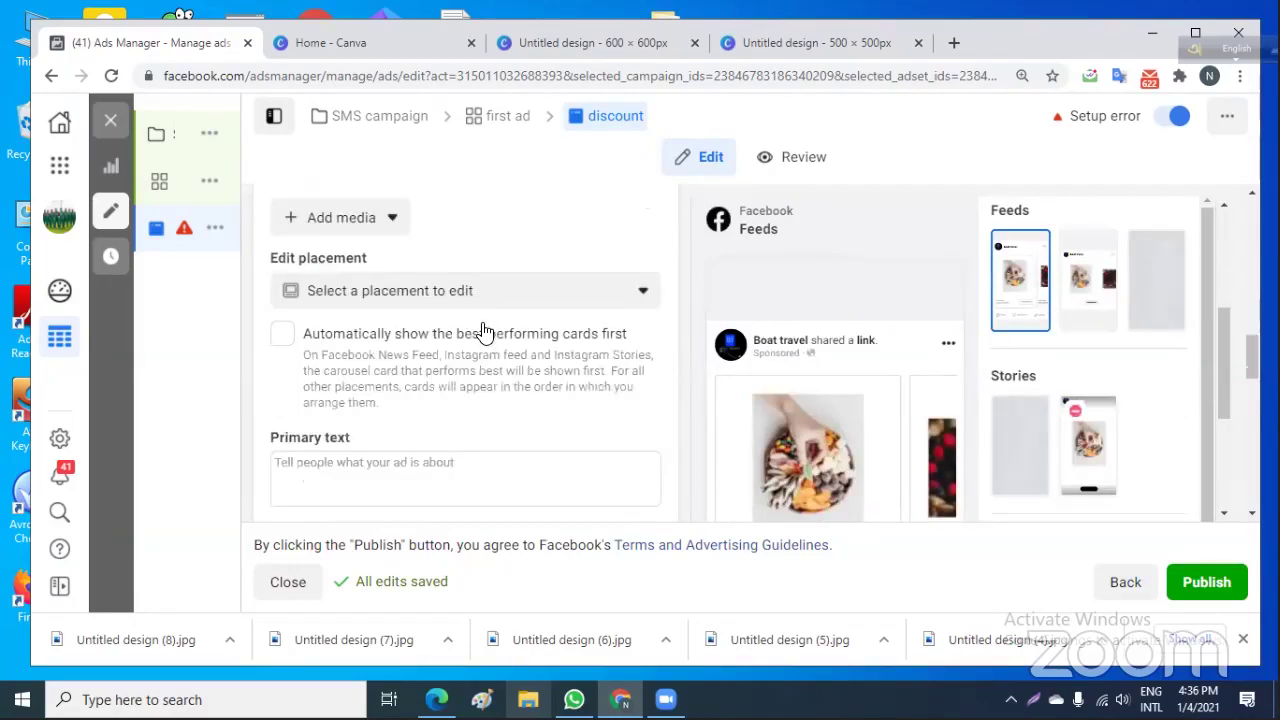
click(465, 465)
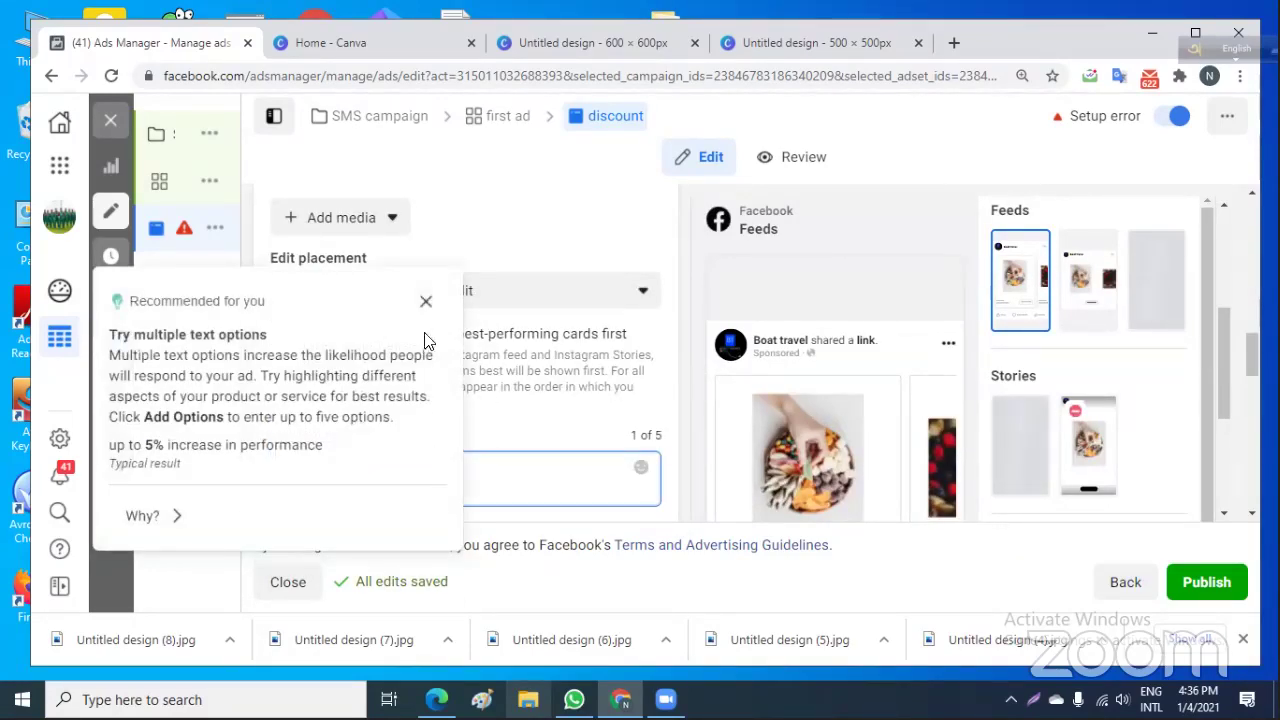
click(444, 480)
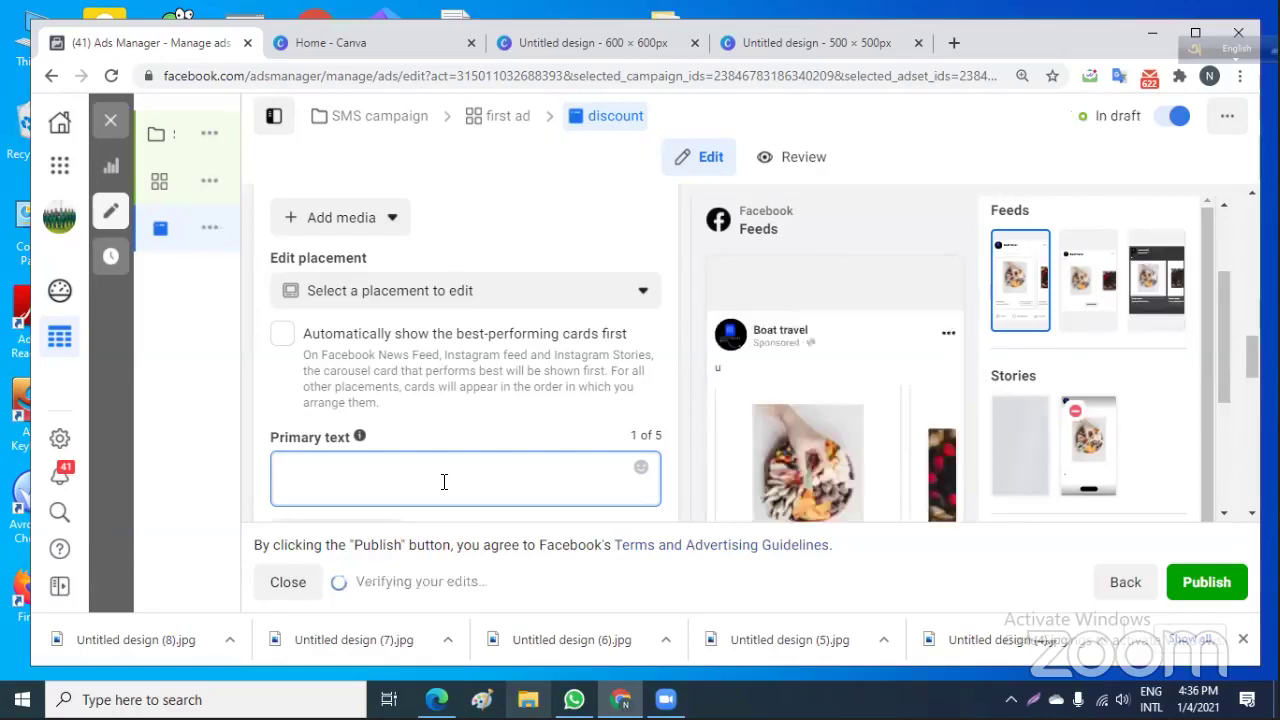
text(o)
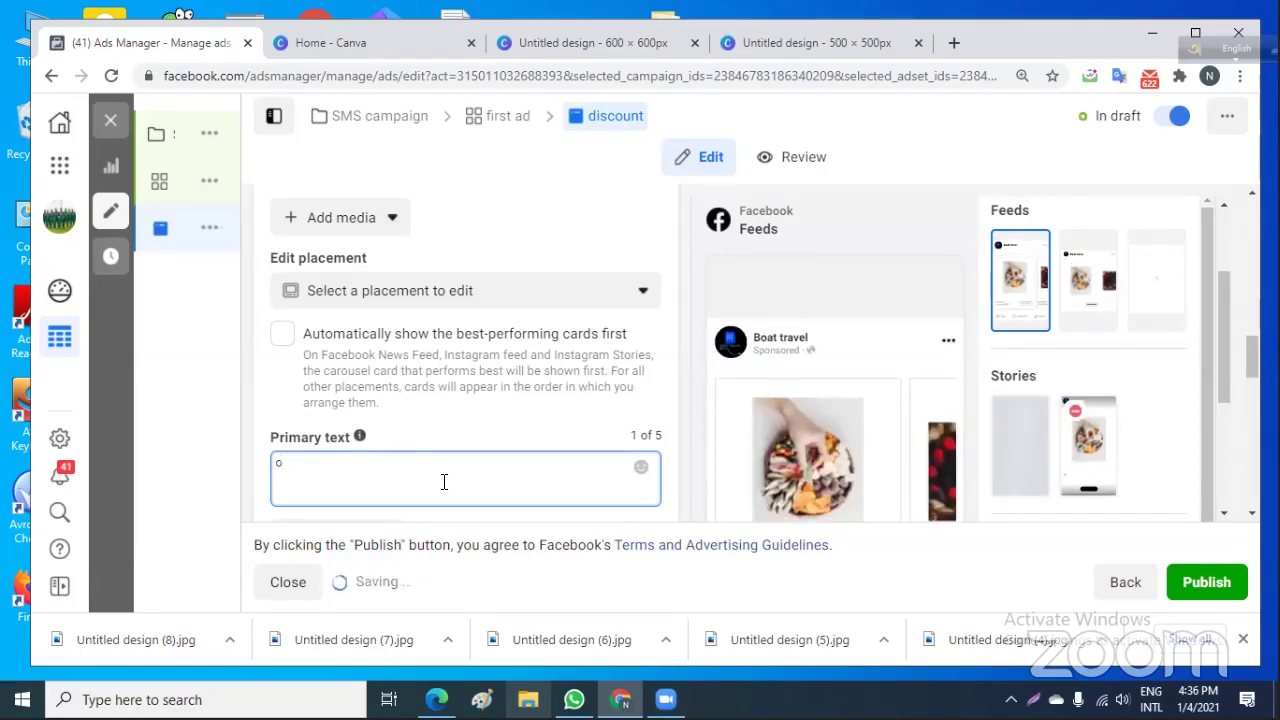
key(BackSpace)
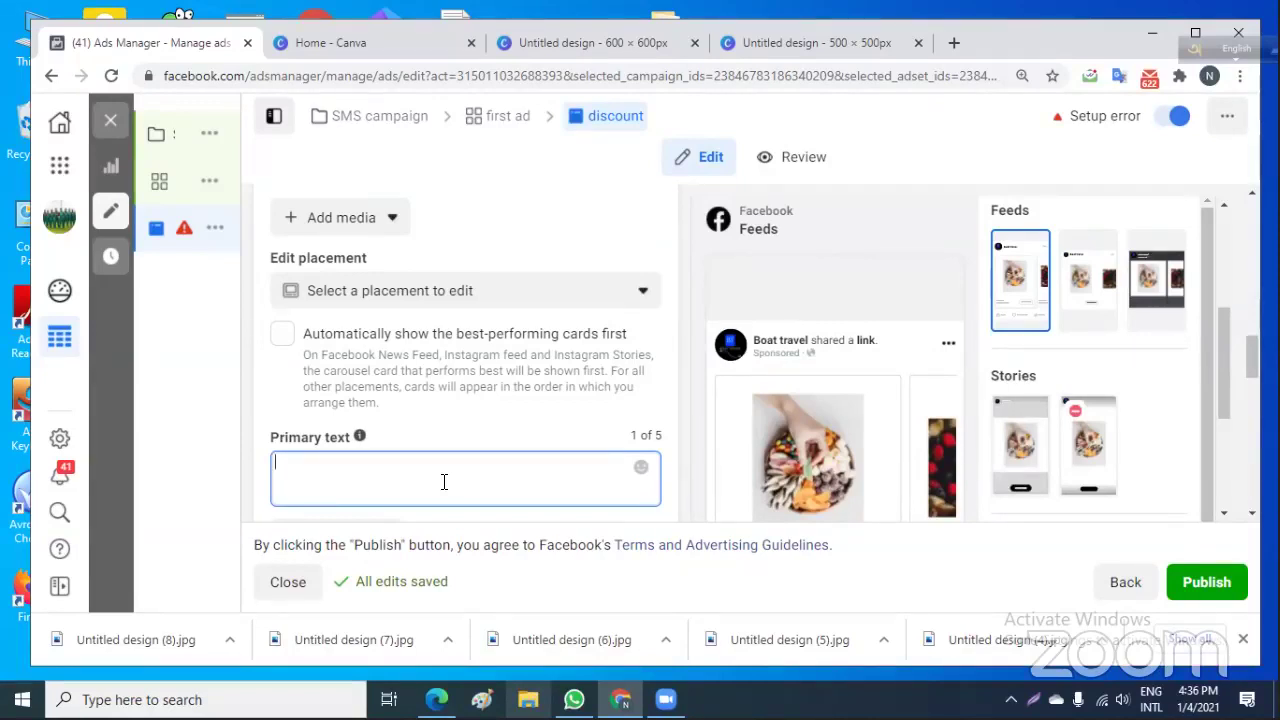
text(our)
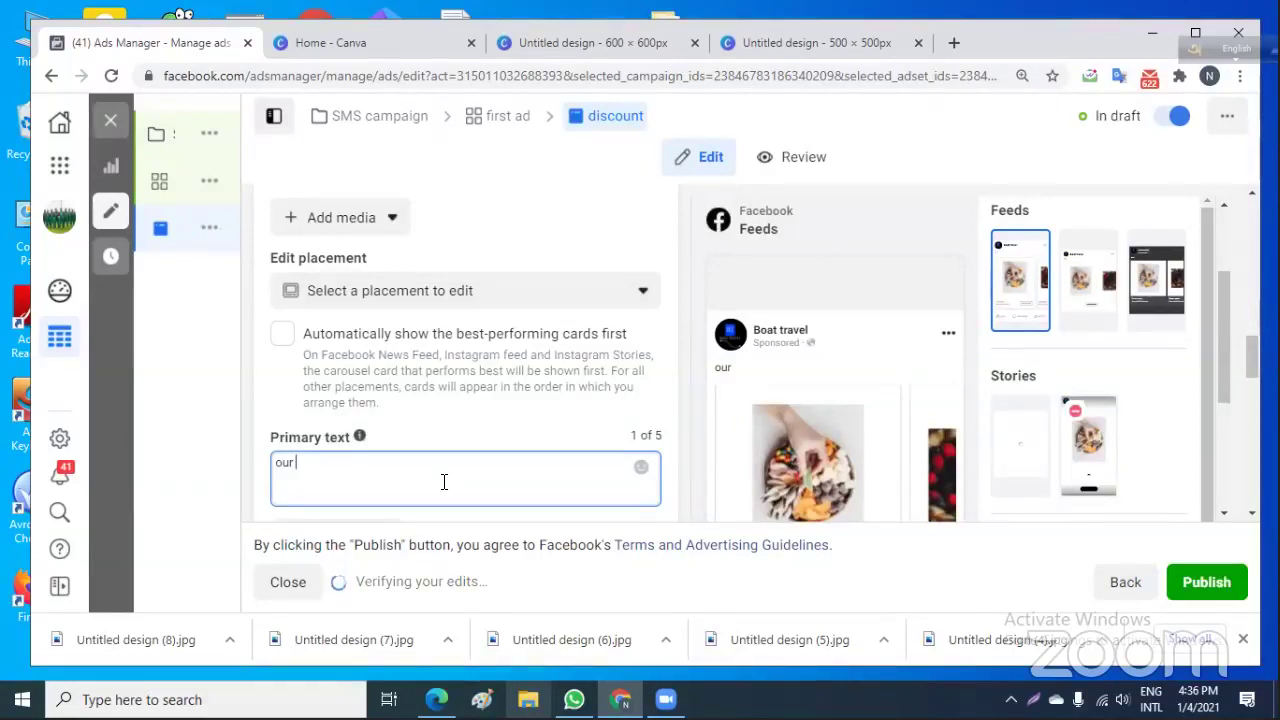
text( 10)
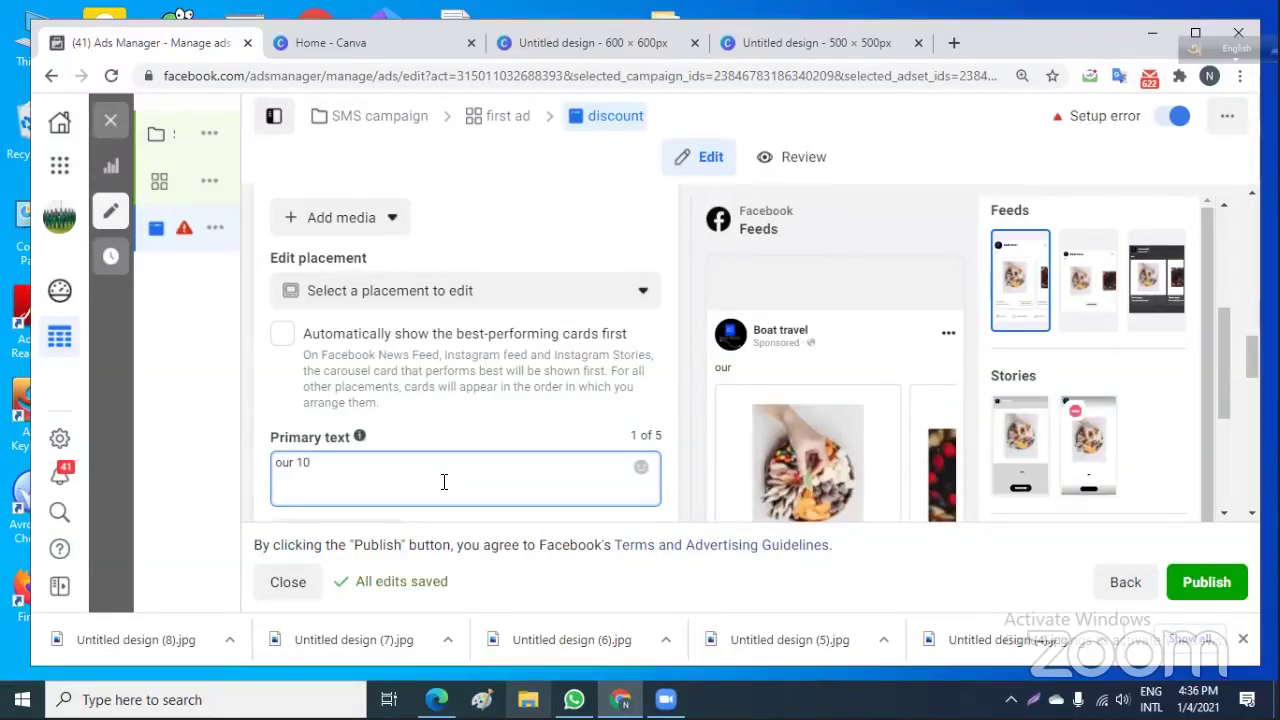
text(%)
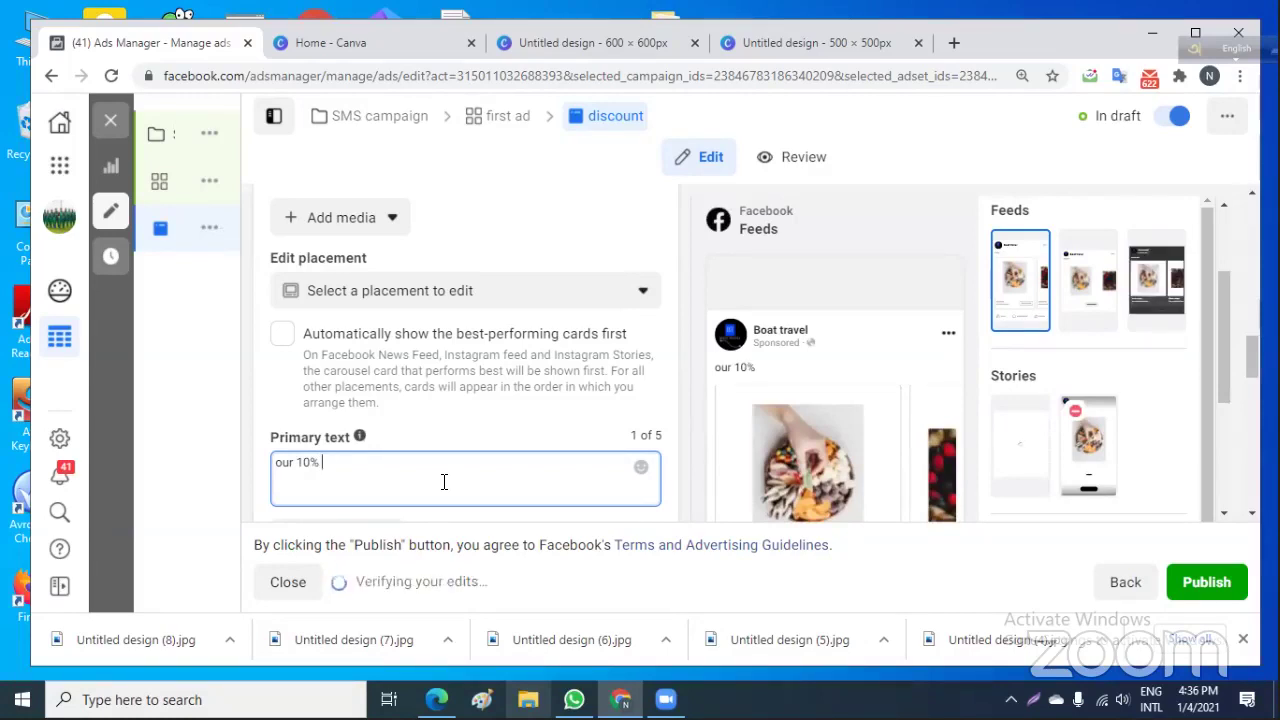
key(BackSpace)
key(ctrl+a)
key(BackSpace)
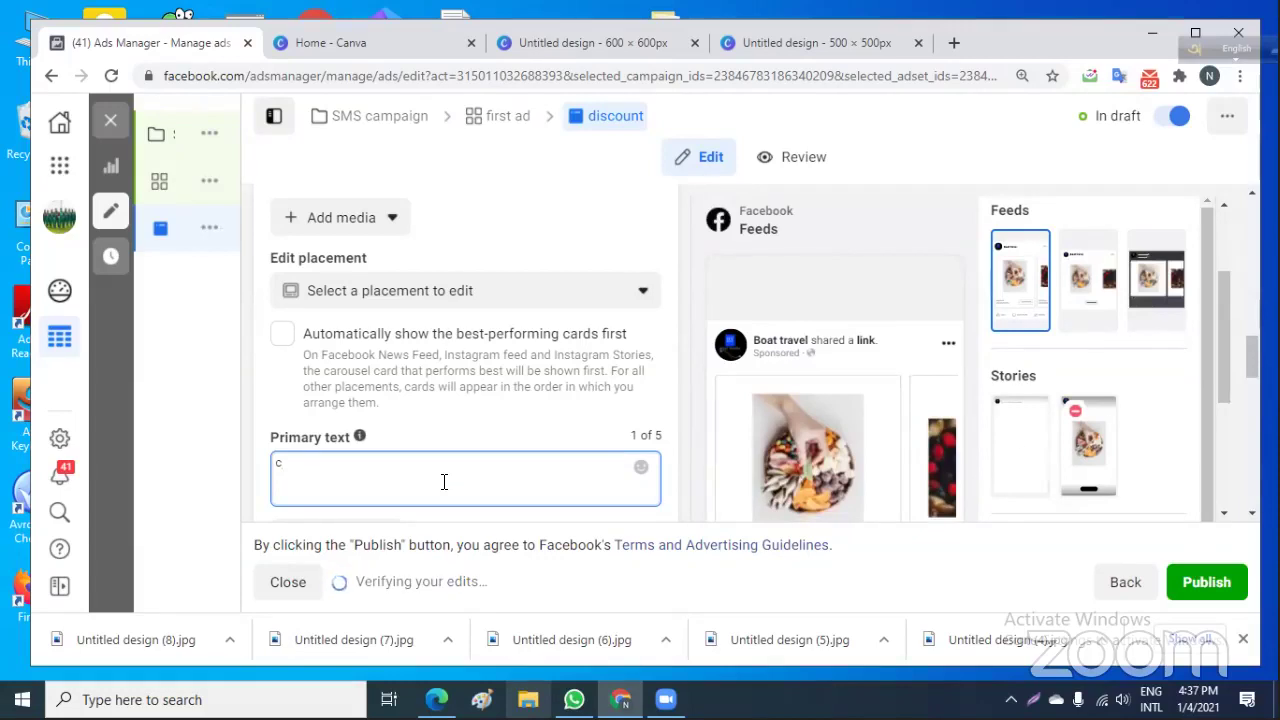
Write "CTG-934 started a big discount for you." as the first line of the ad's primary text.
text(c)
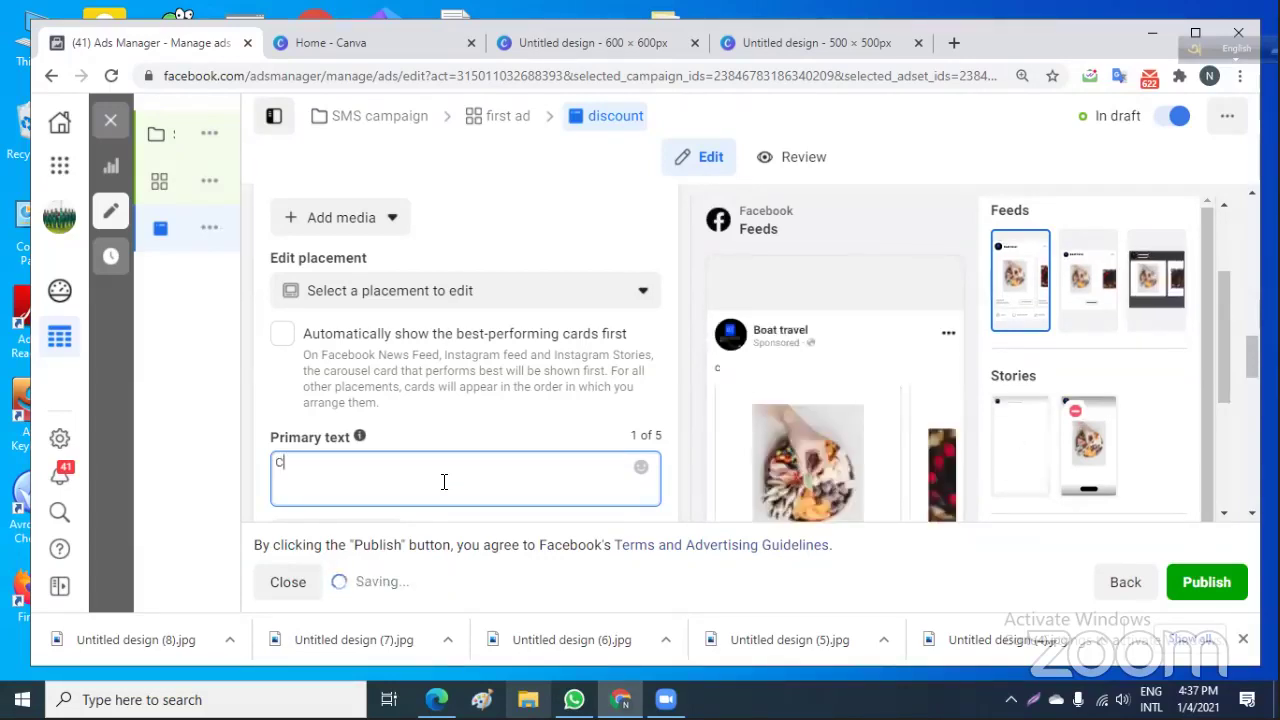
text(T)
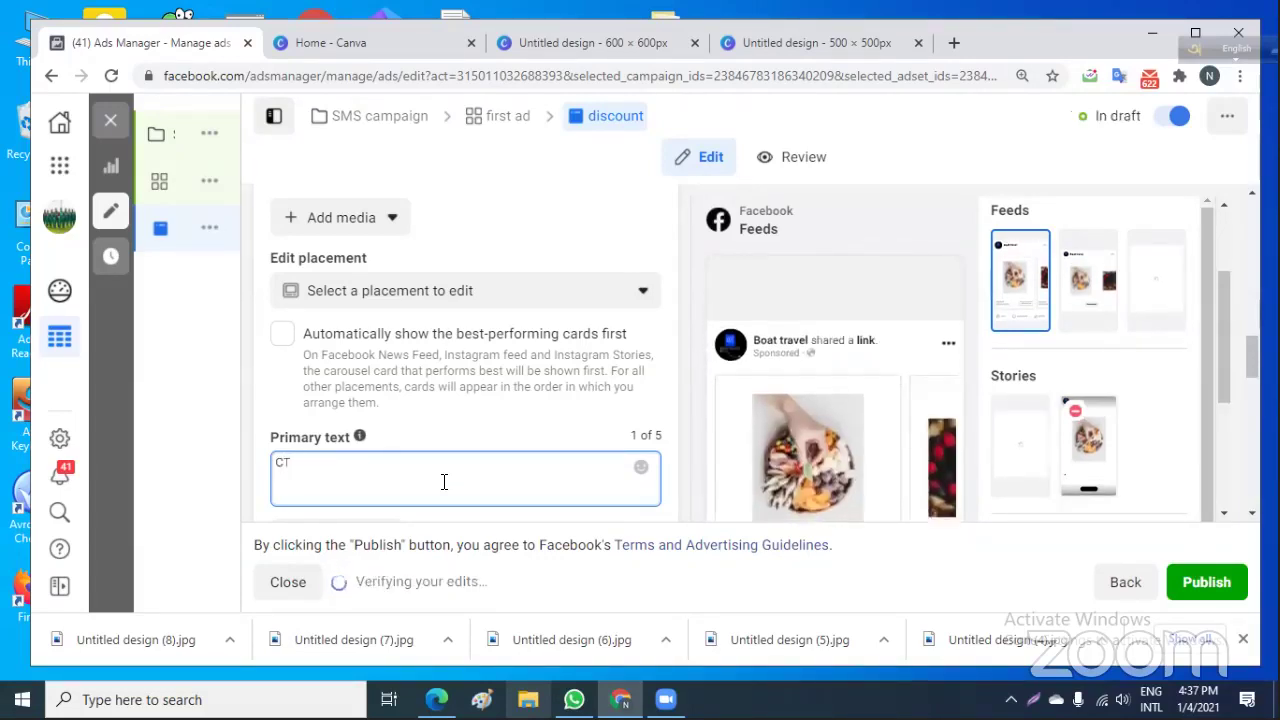
text(G-)
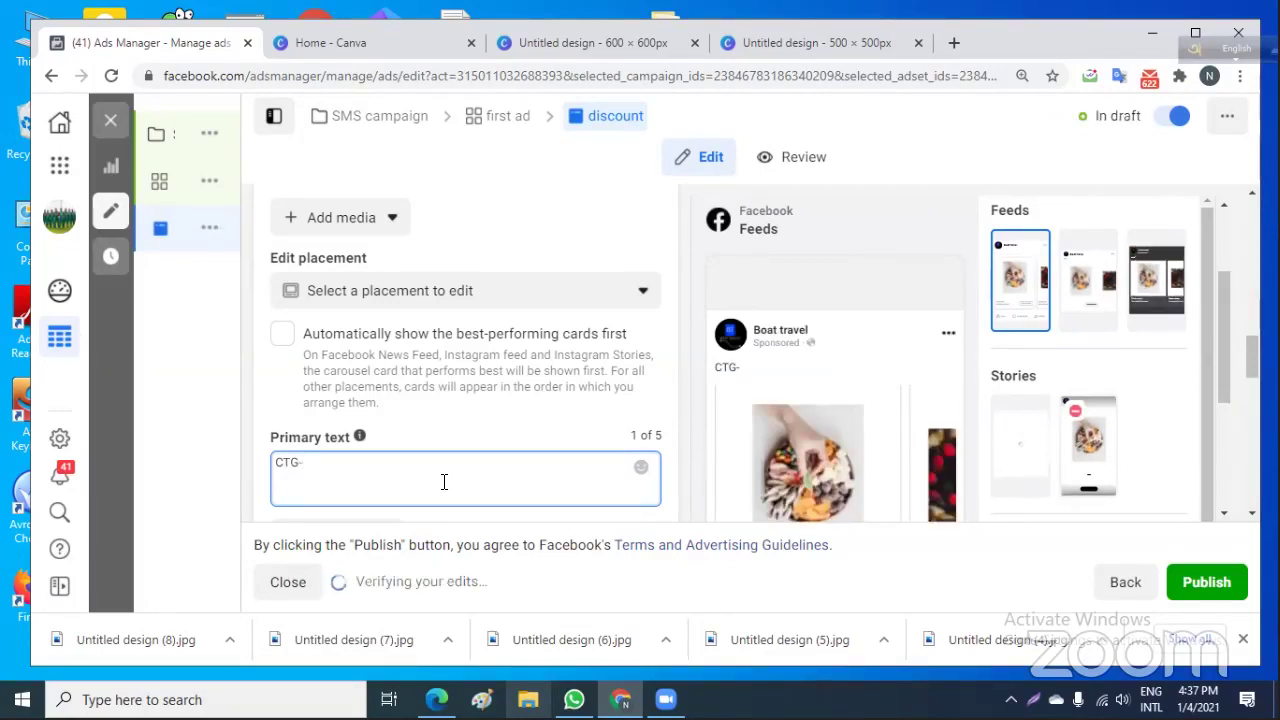
text( 934)
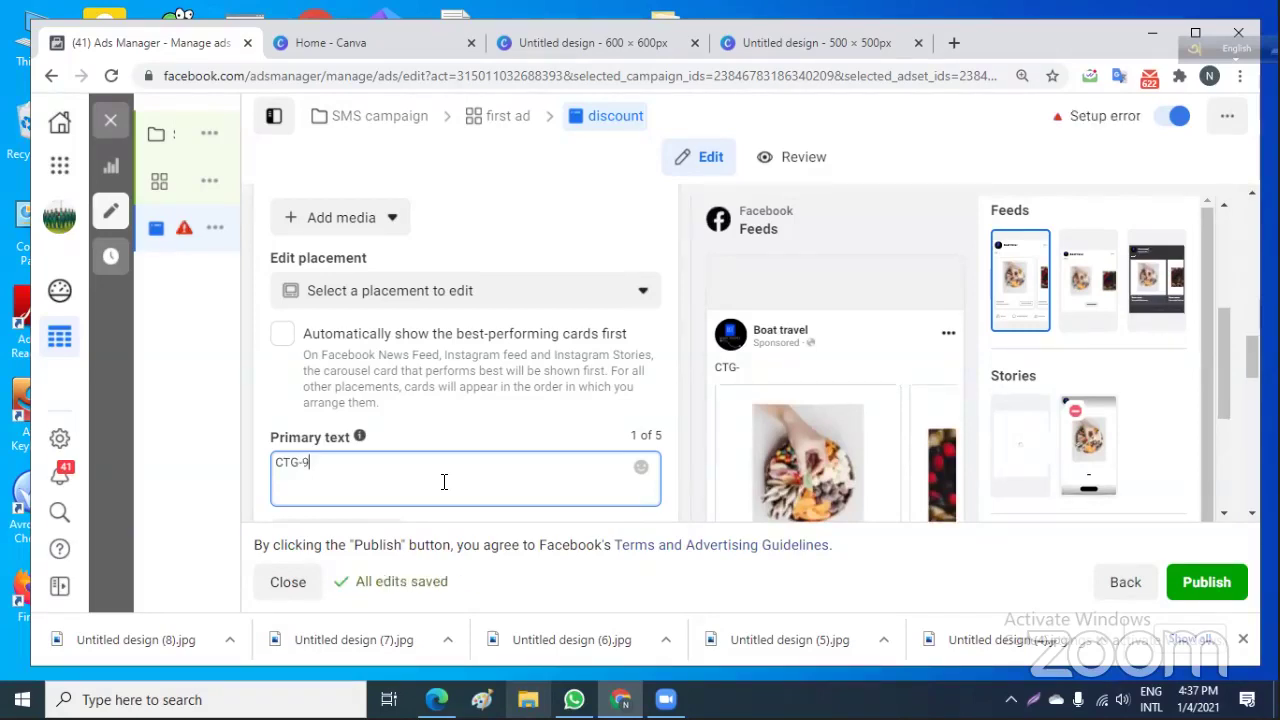
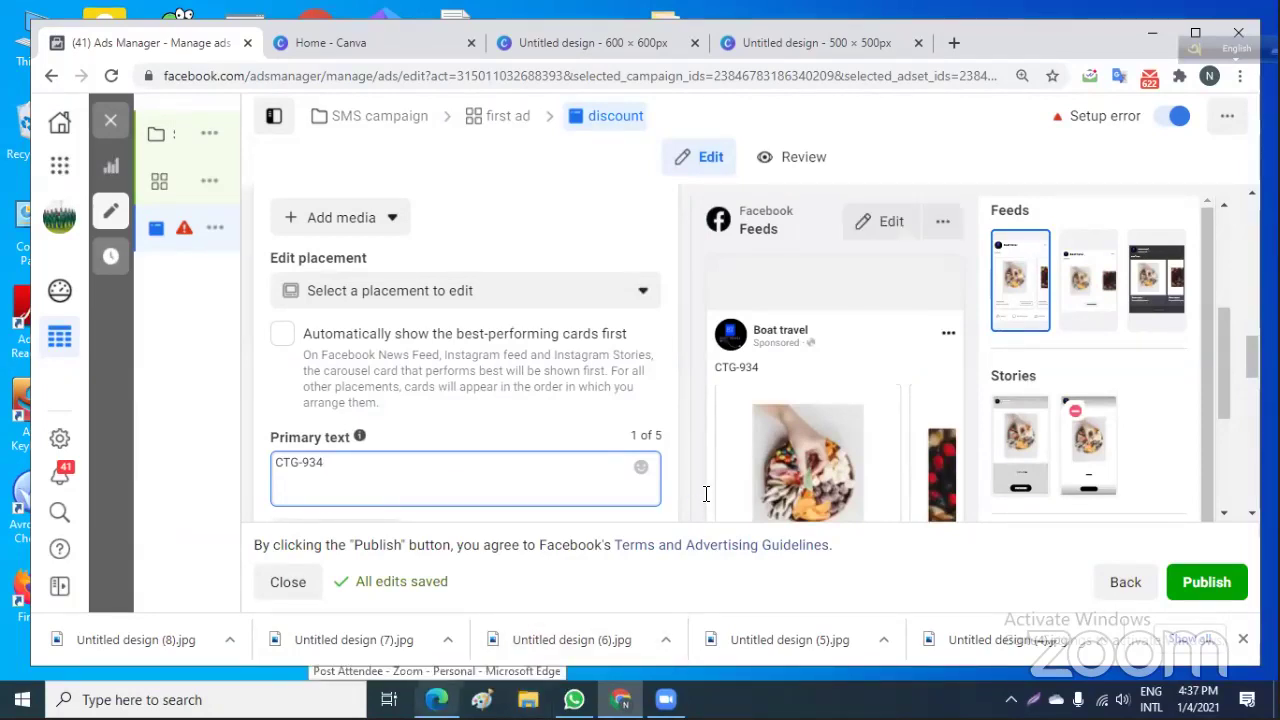
text(s)
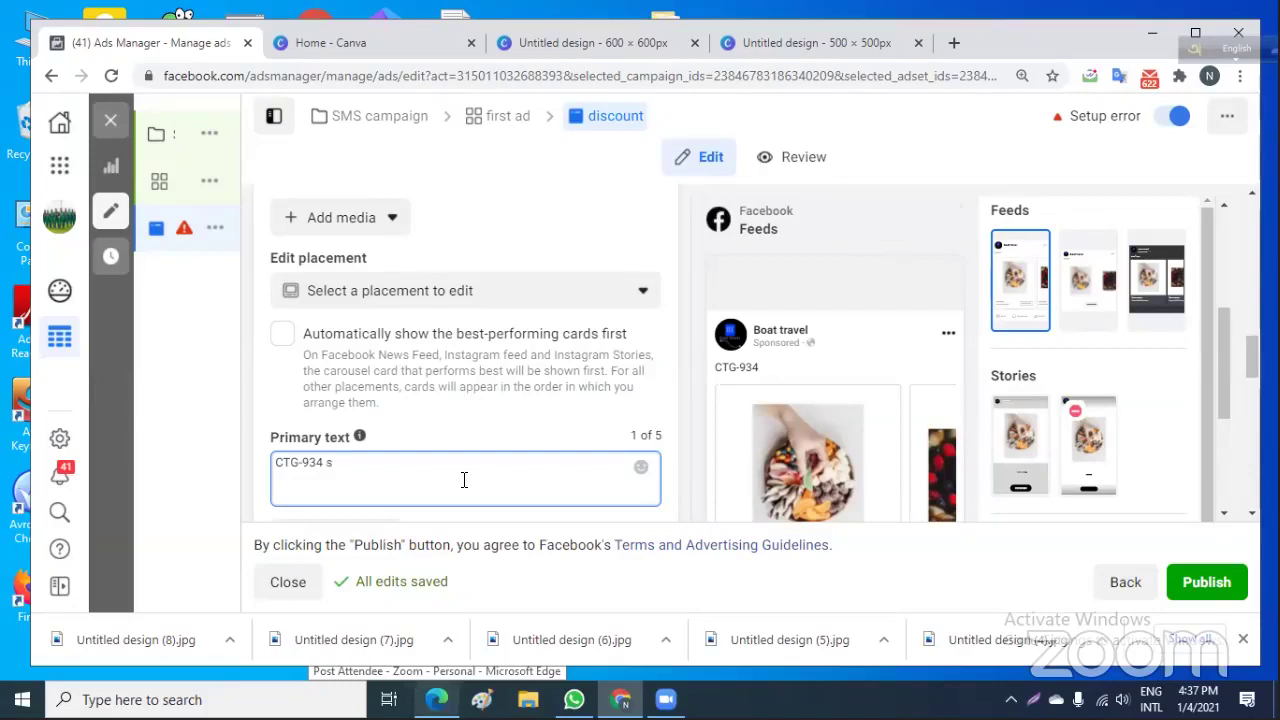
text(tar)
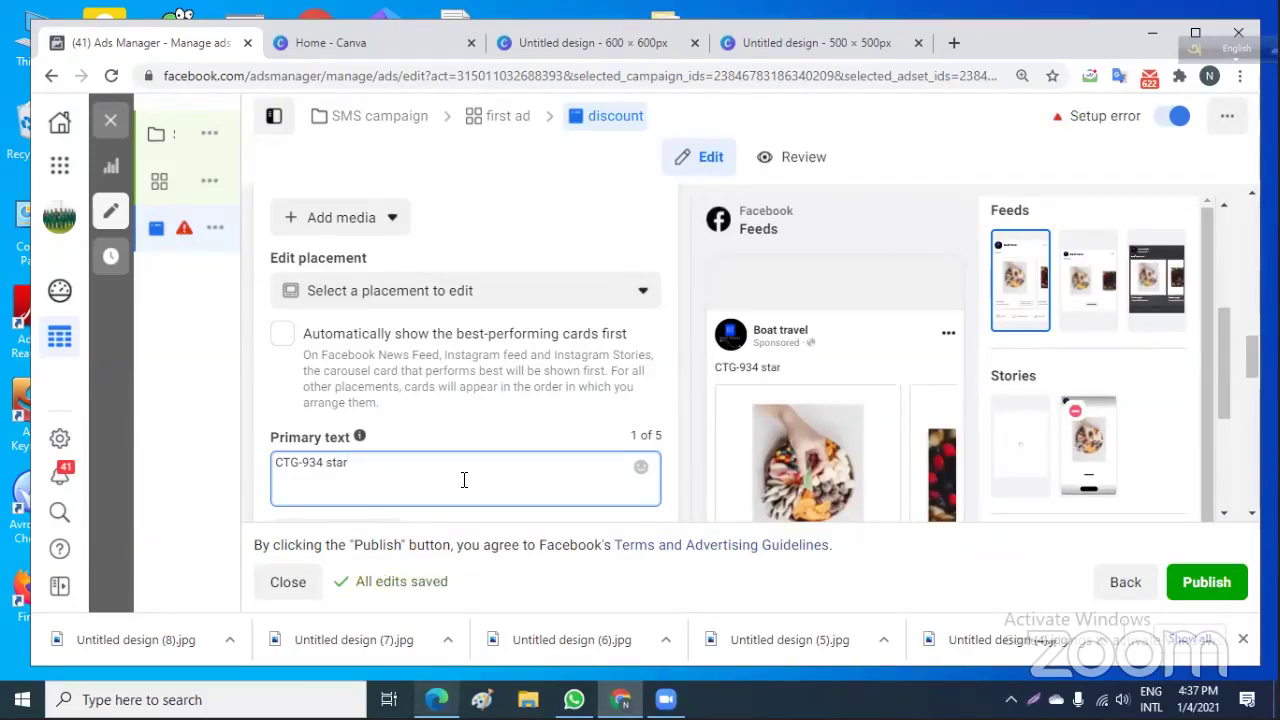
text(tes)
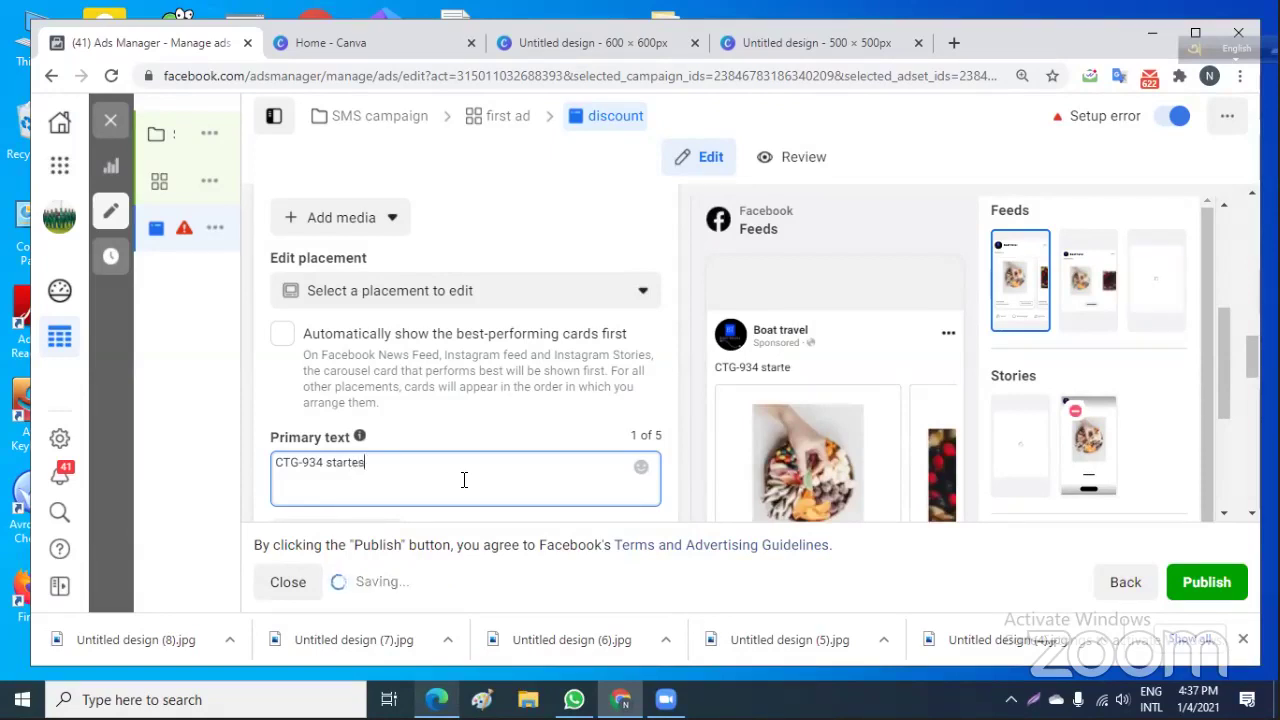
key(BackSpace)
text(d)
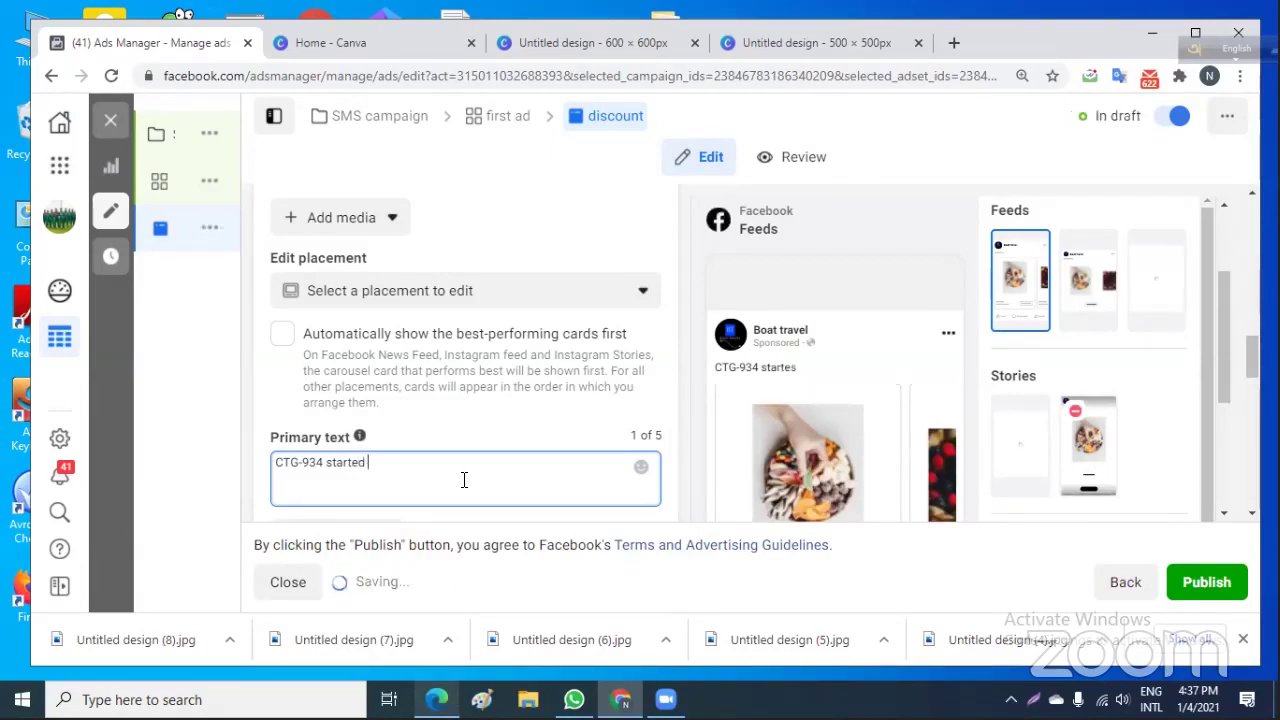
text( a)
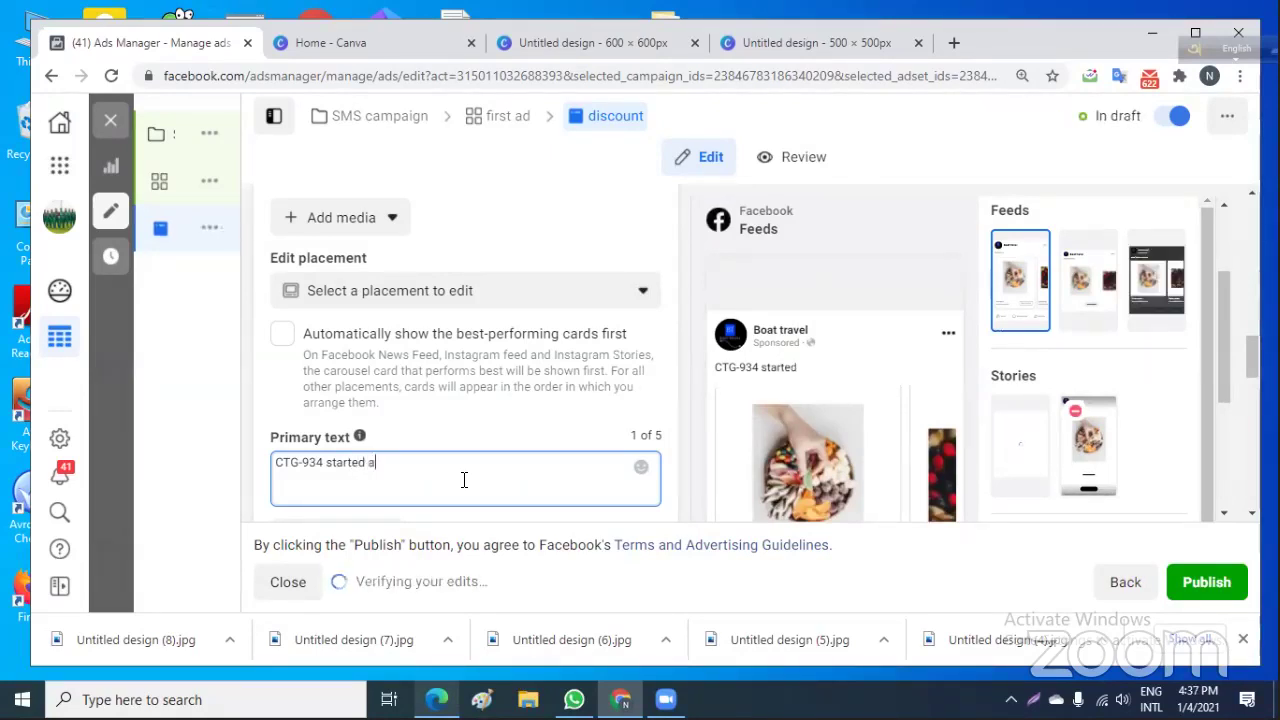
text( bi)
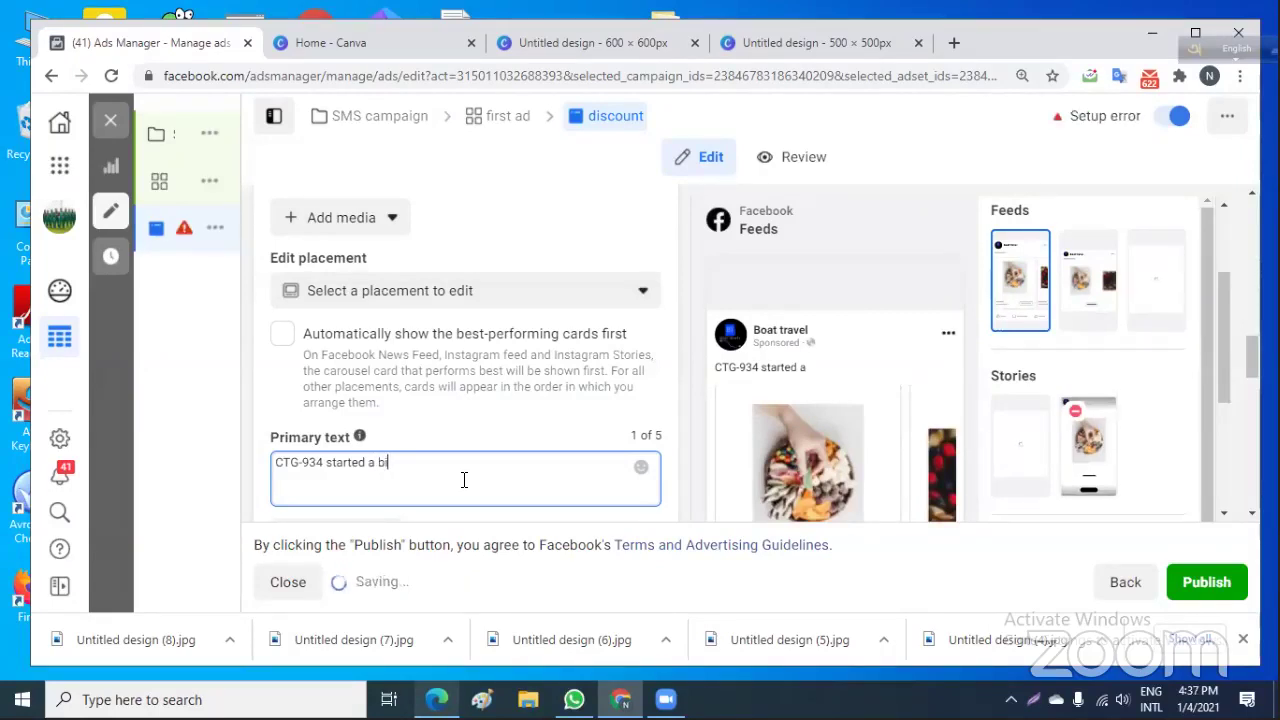
text(g dis)
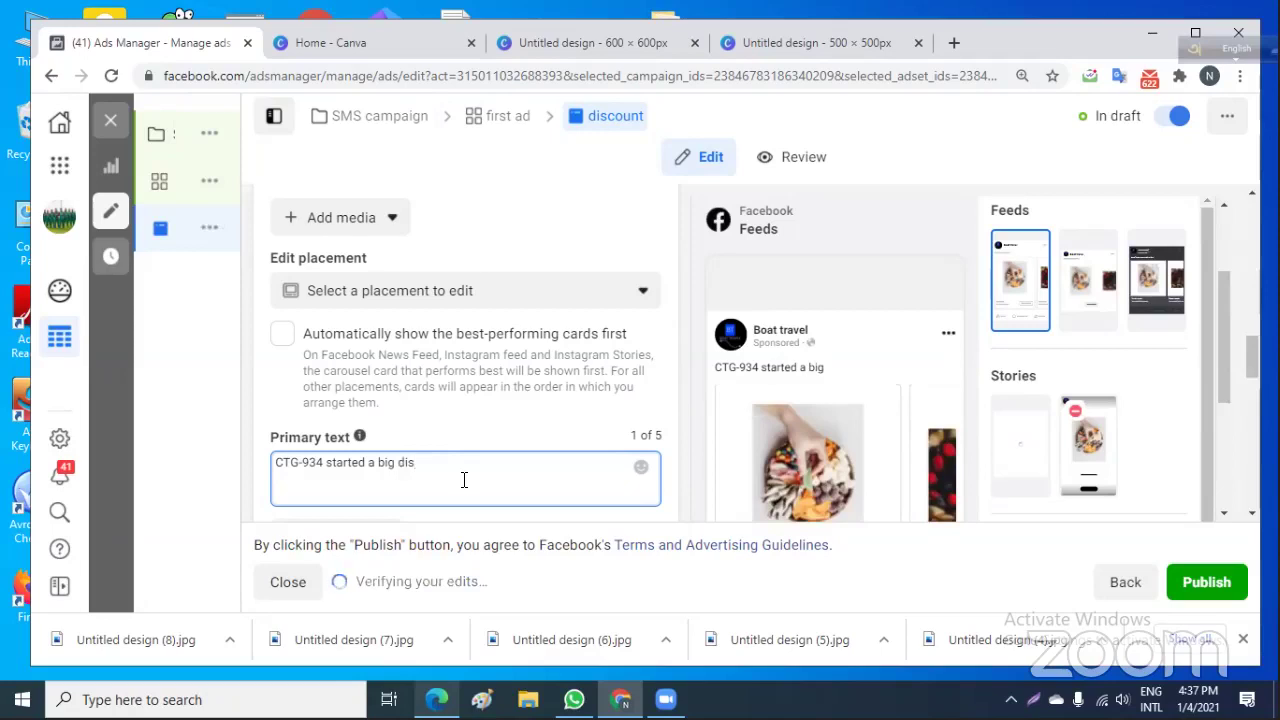
text(cou)
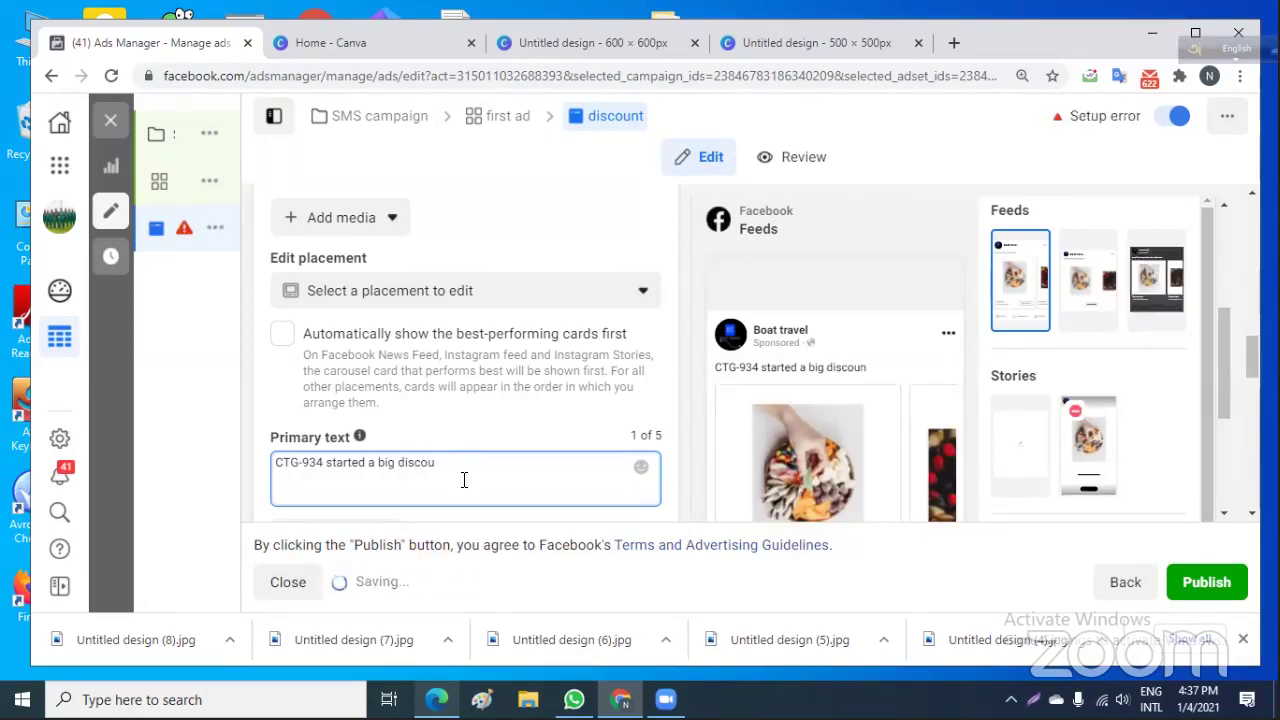
text(nt)
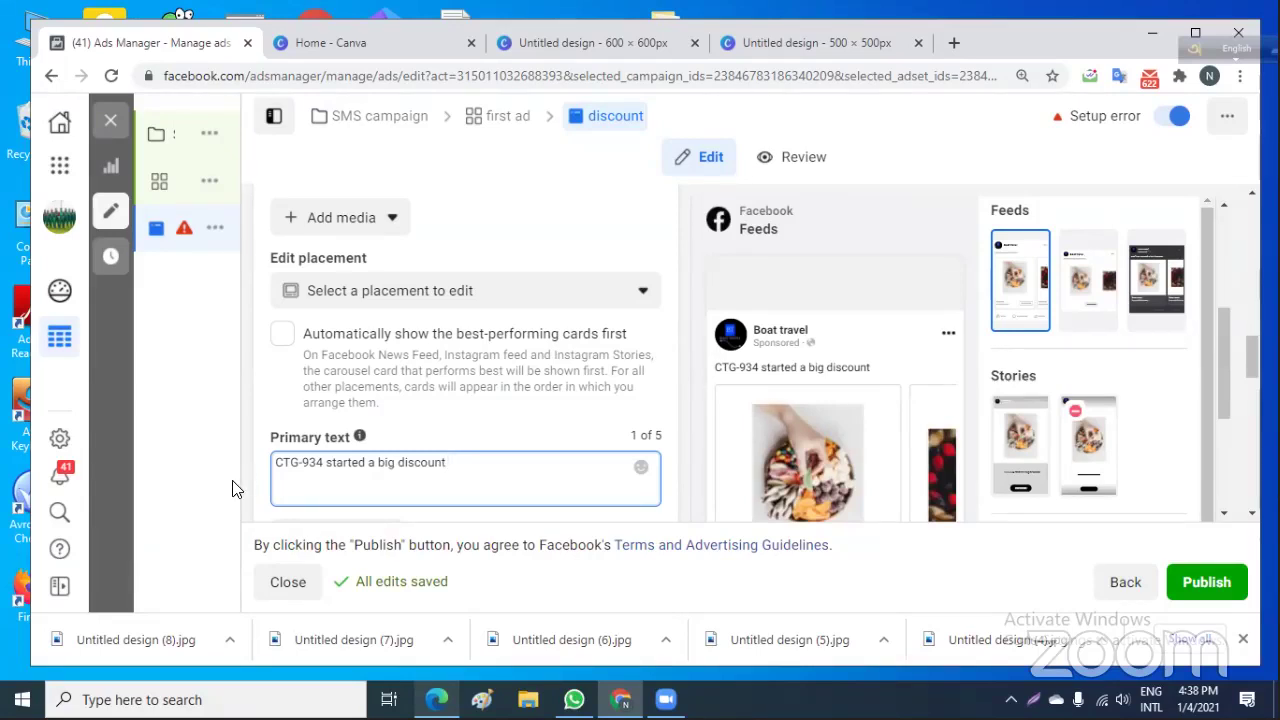
mouse_move(232, 490)
text(for you)
text(.)
key(Return)
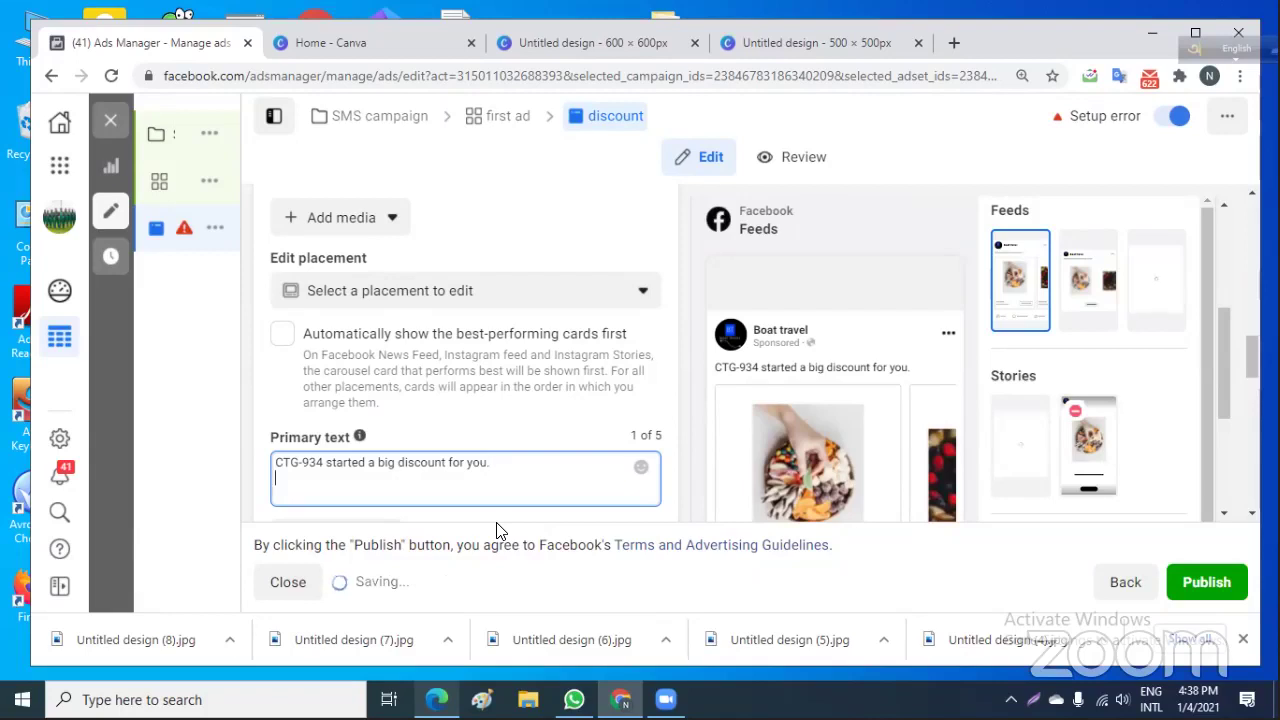
text(v)
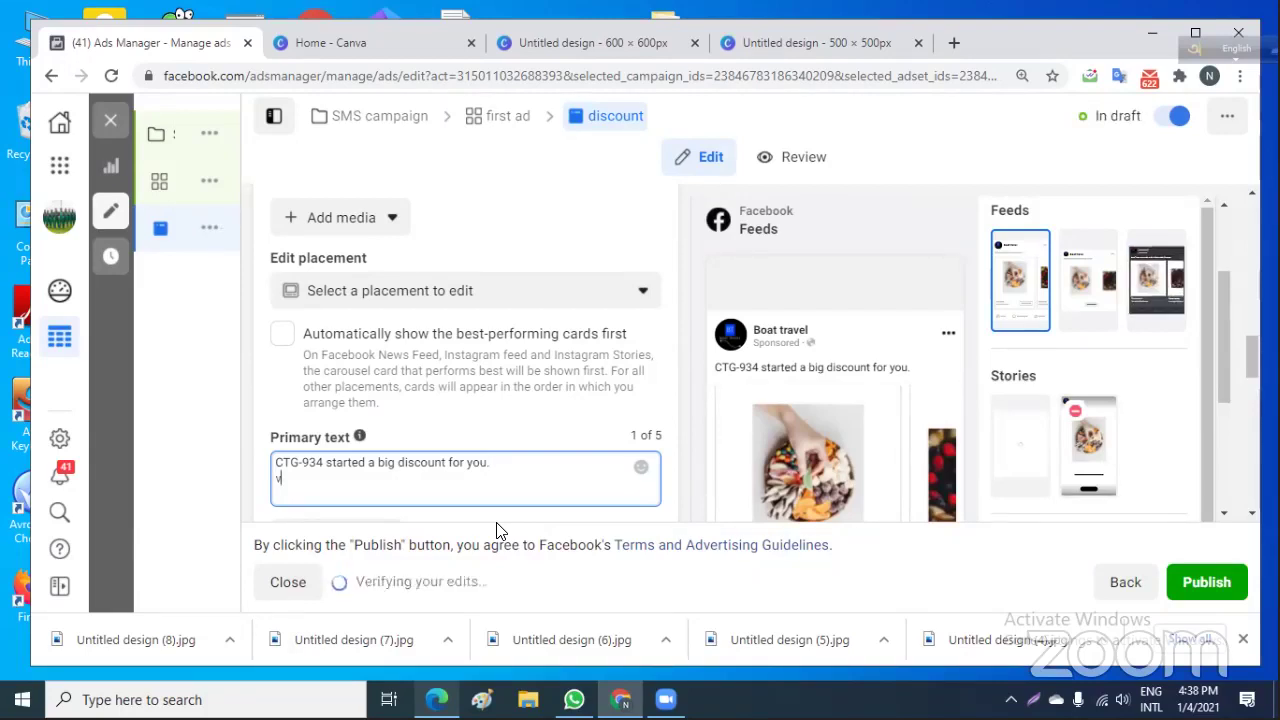
text(u)
key(BackSpace)
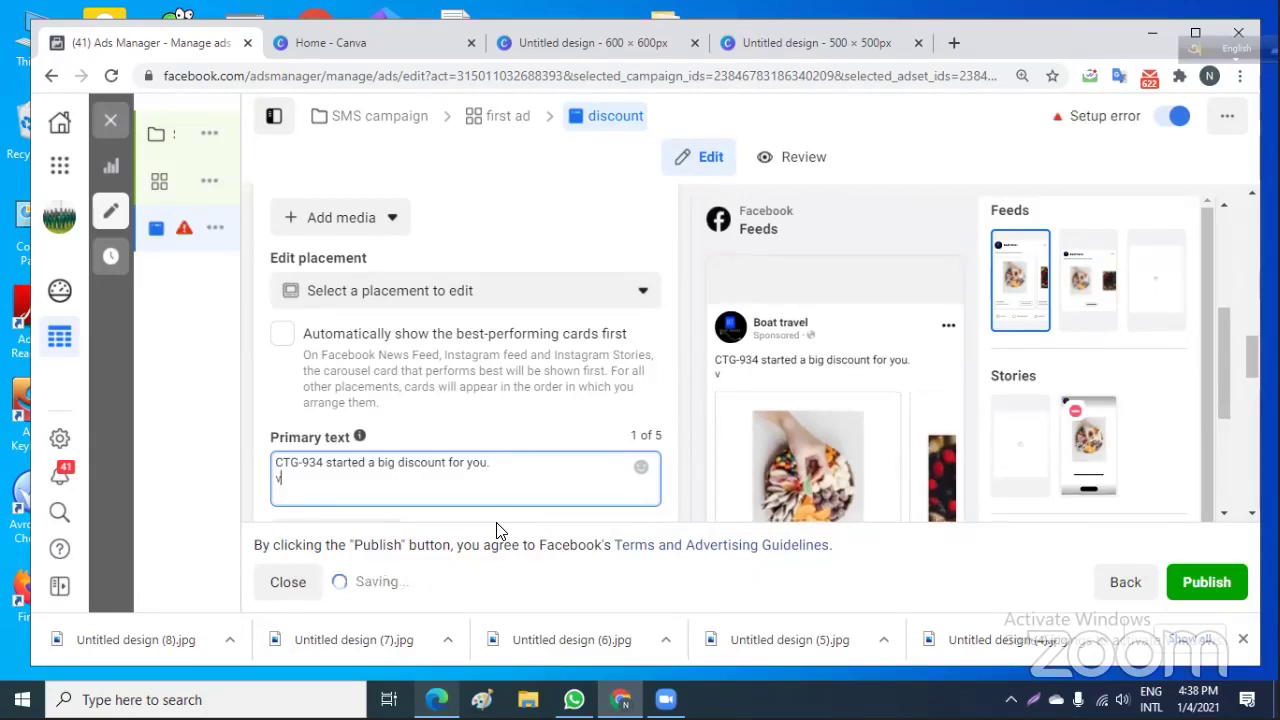
text(is)
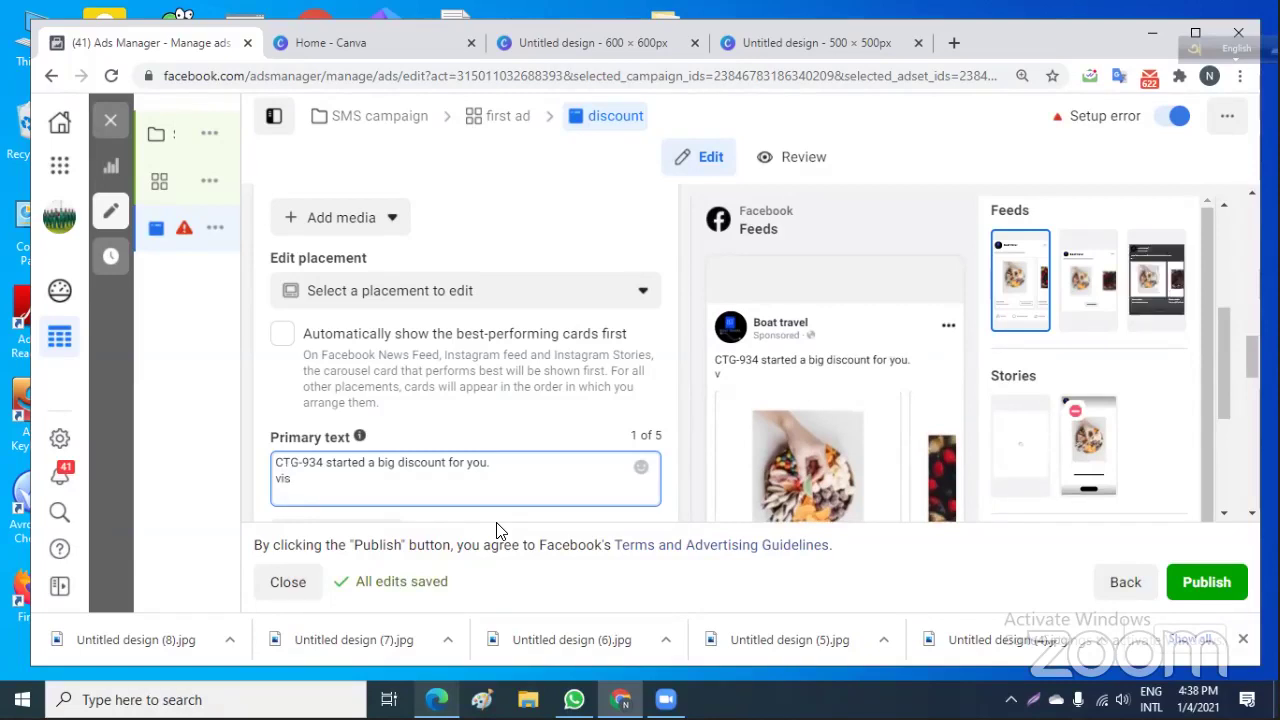
text(it)
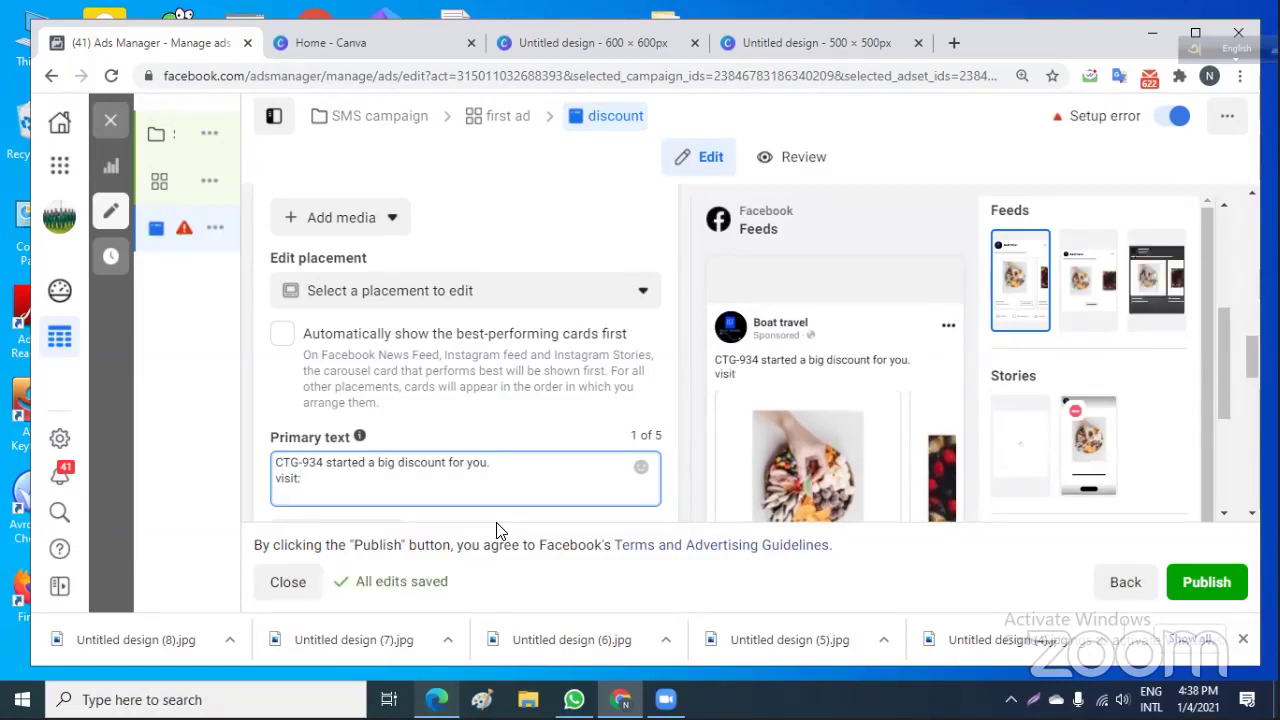
text(: ht)
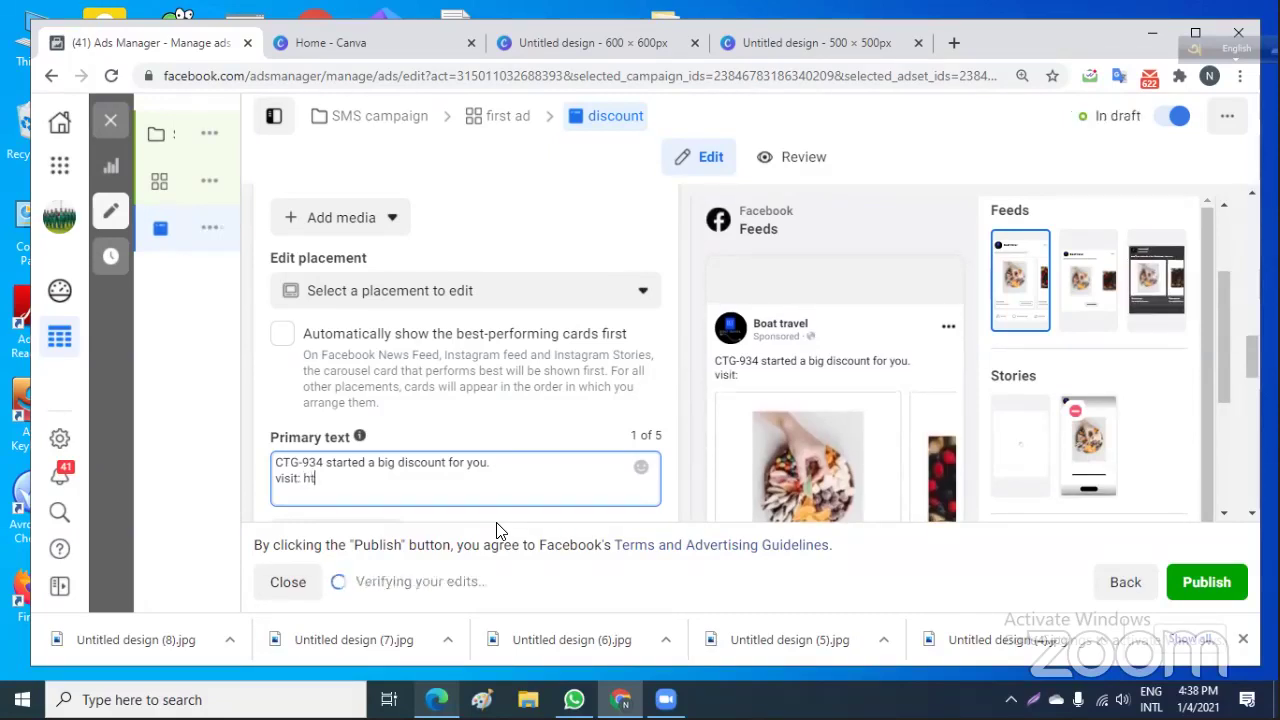
text(tp)
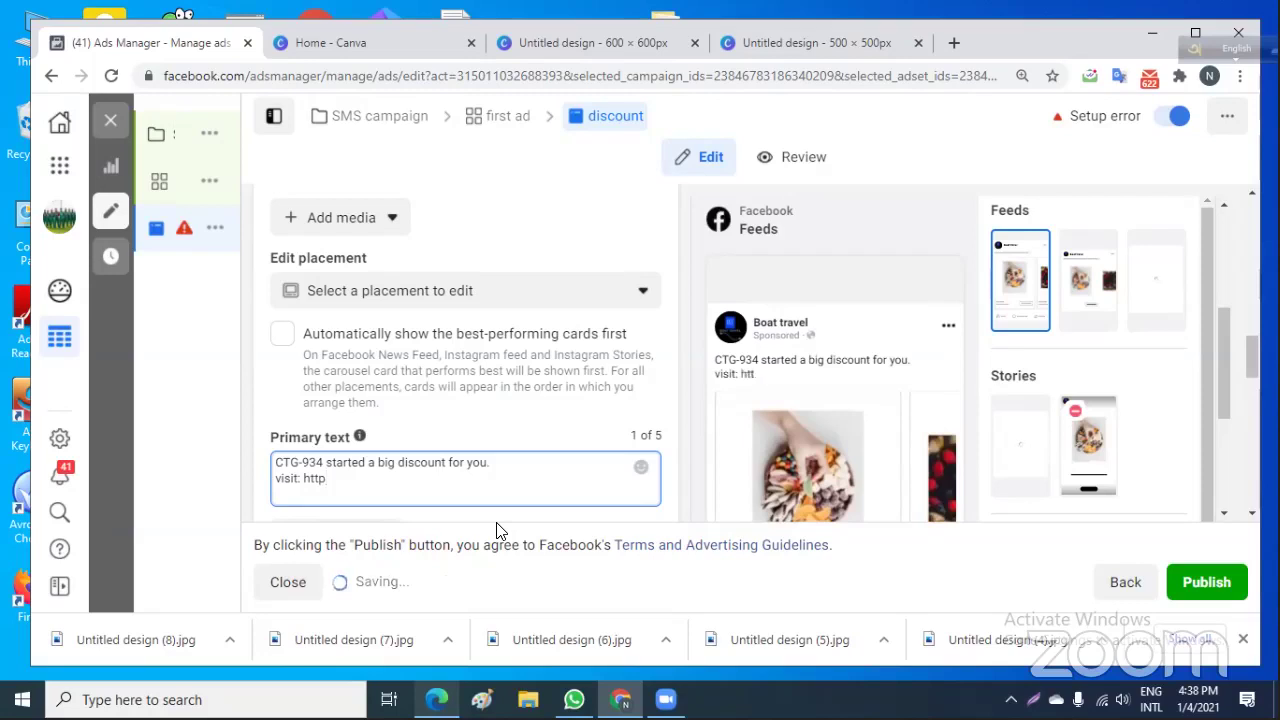
text(:)
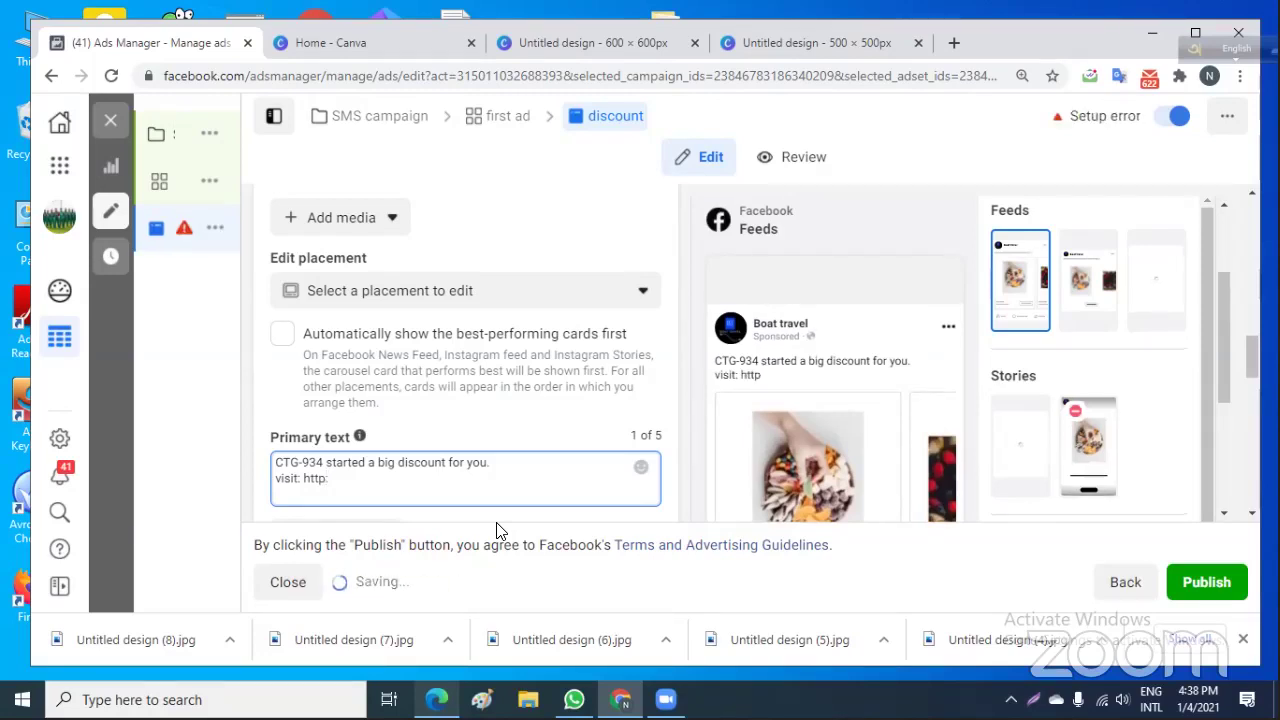
text(//)
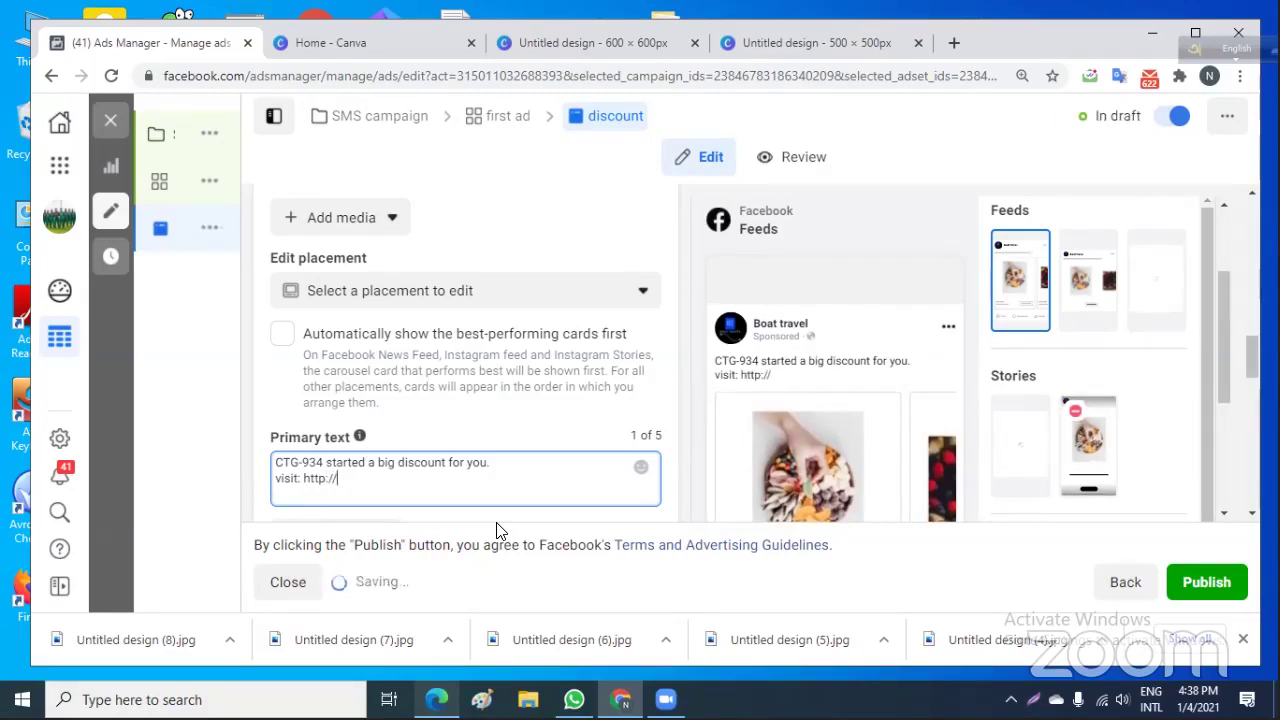
text(bdled)
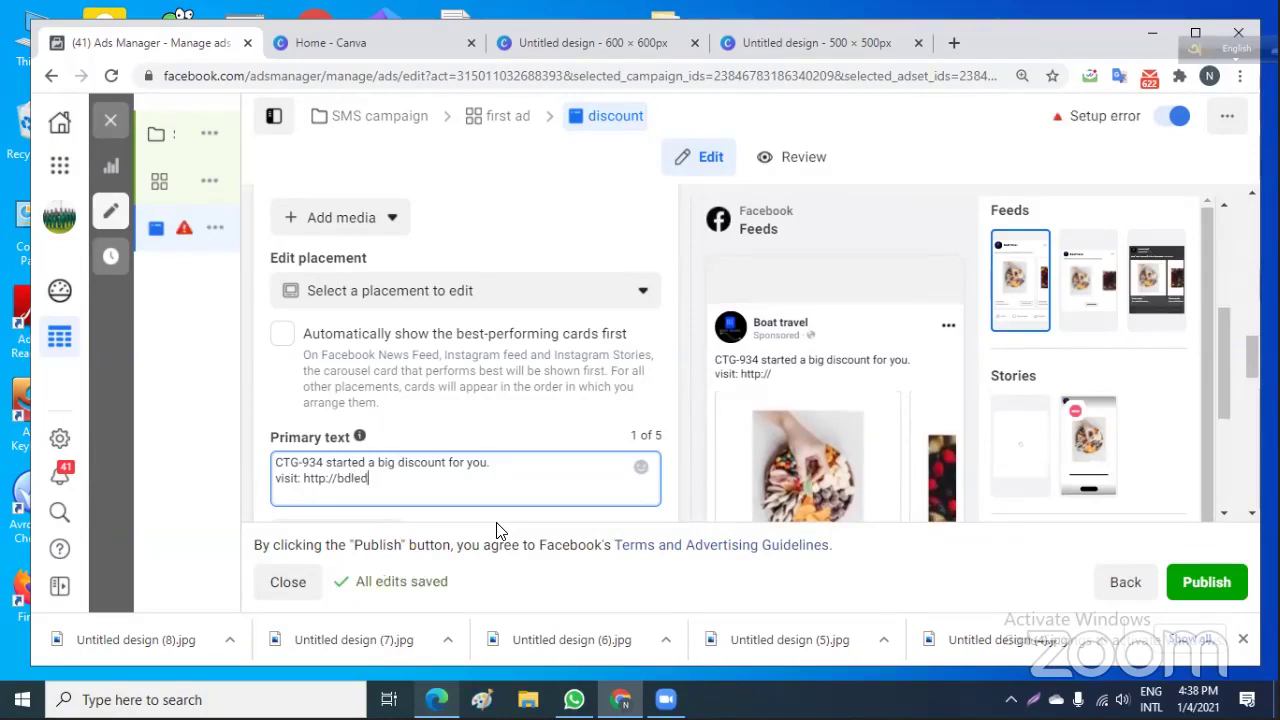
text(p.xy)
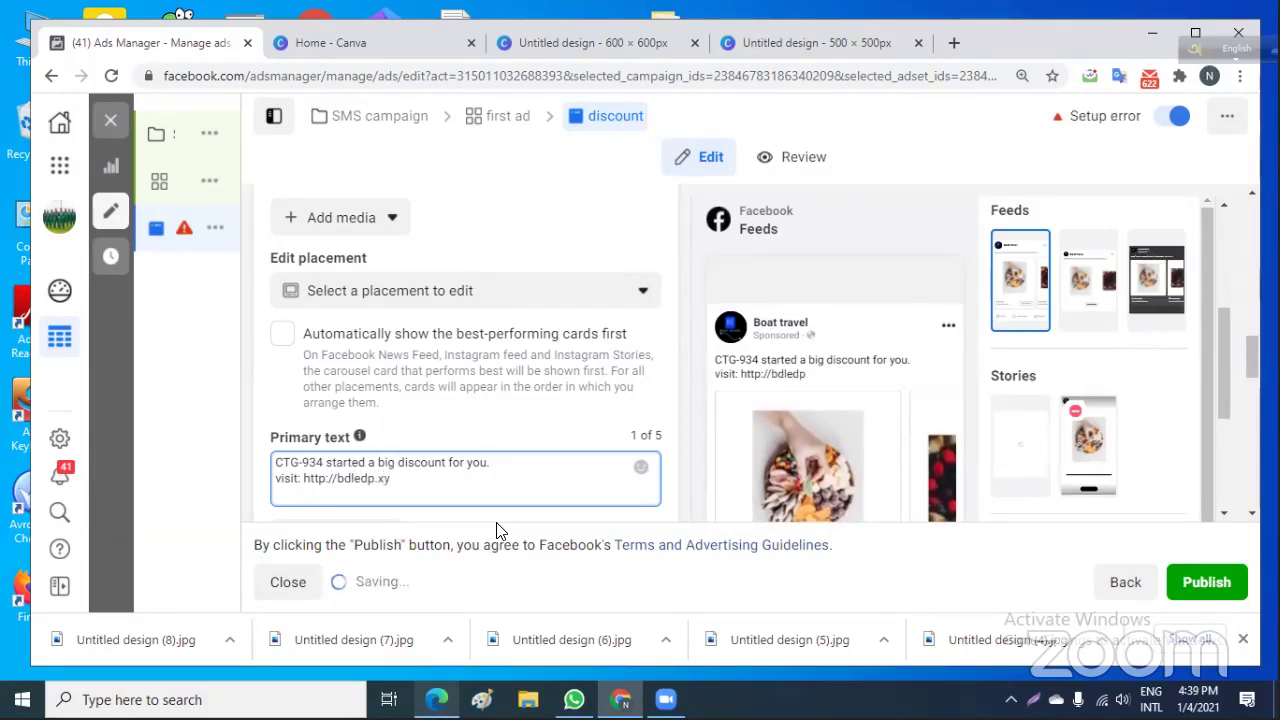
text(z)
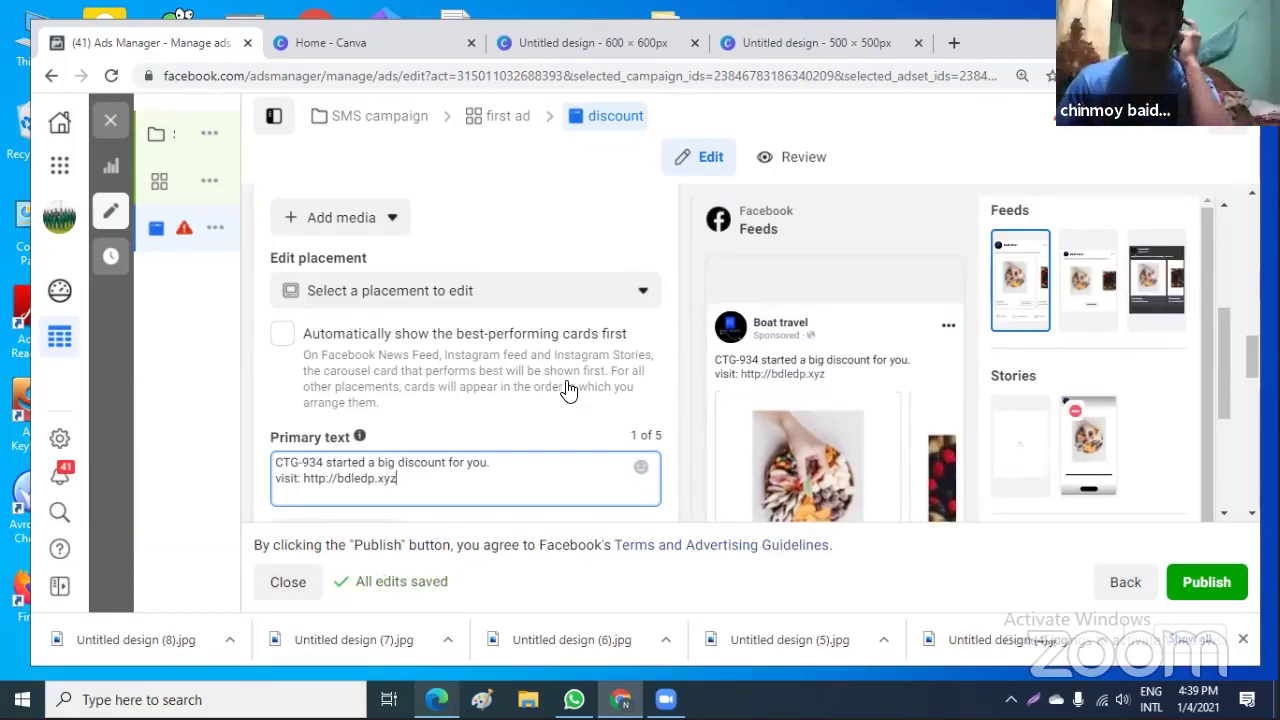
Check the carousel cards, primary text and call-to-action settings in the ad creative section.
scroll(568, 397, up, 3)
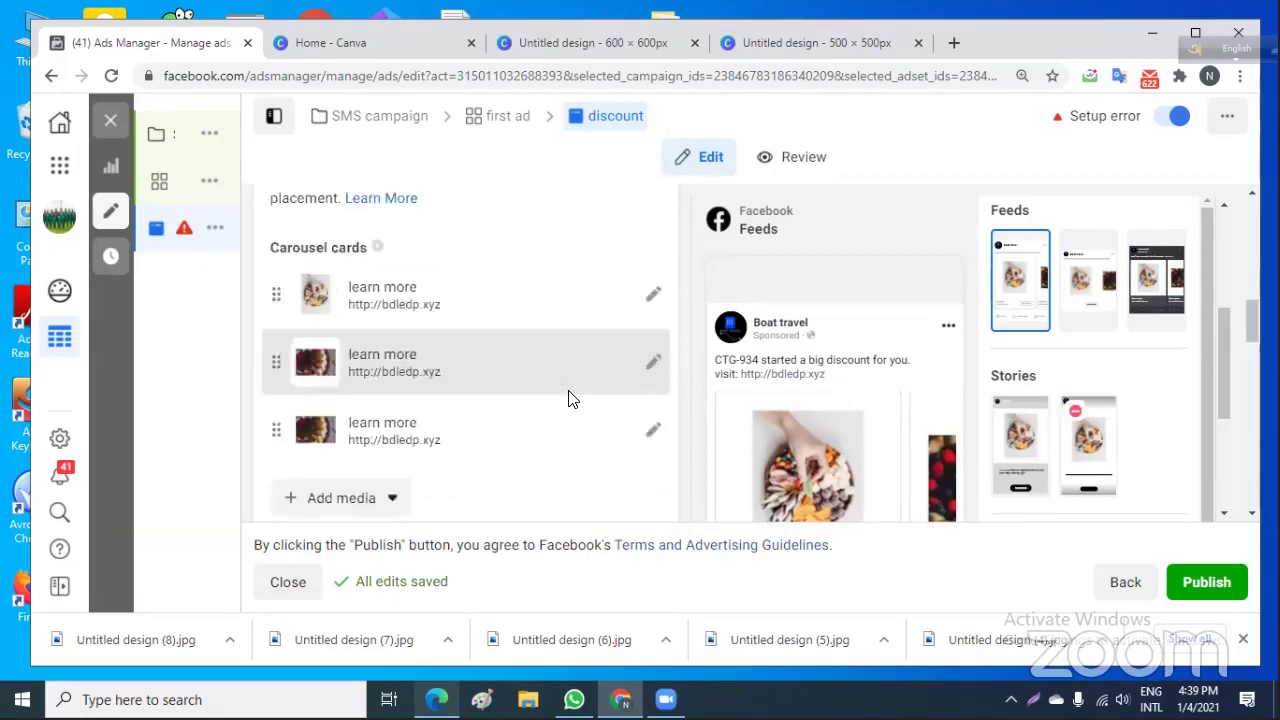
scroll(568, 397, down, 5)
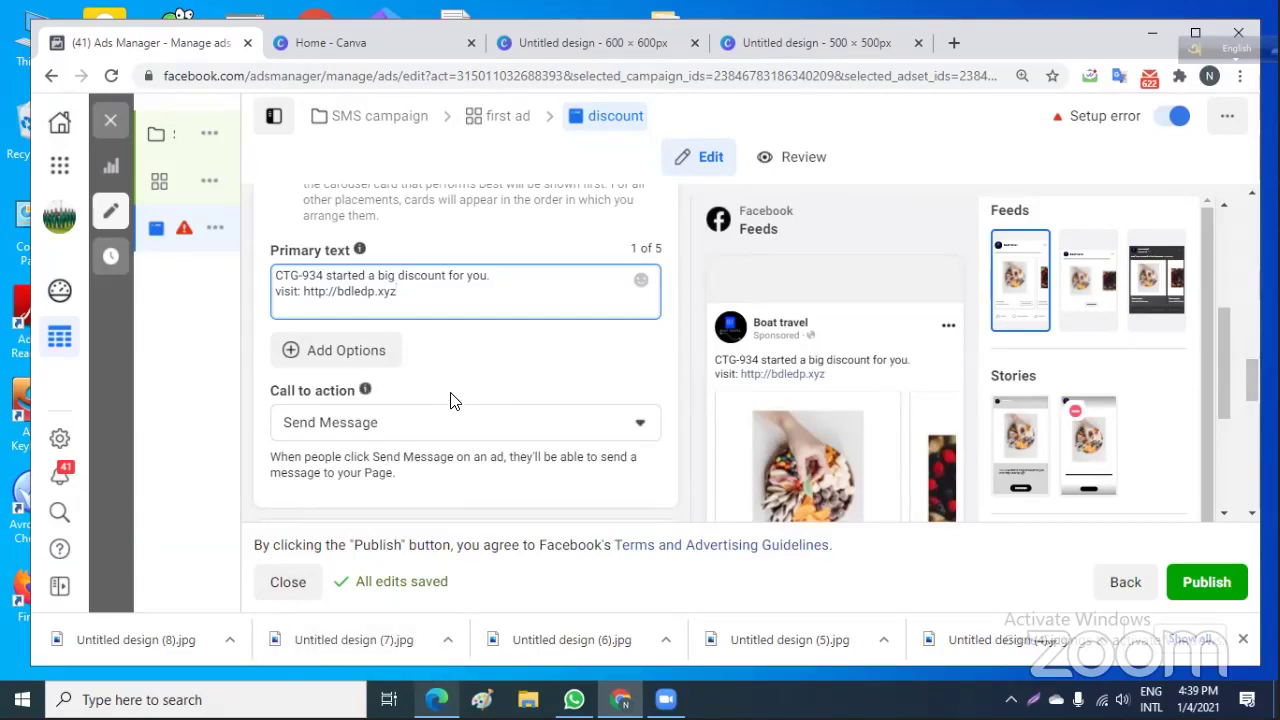
scroll(452, 400, up, 2)
scroll(454, 392, down, 1)
scroll(454, 392, down, 1)
scroll(546, 390, up, 1)
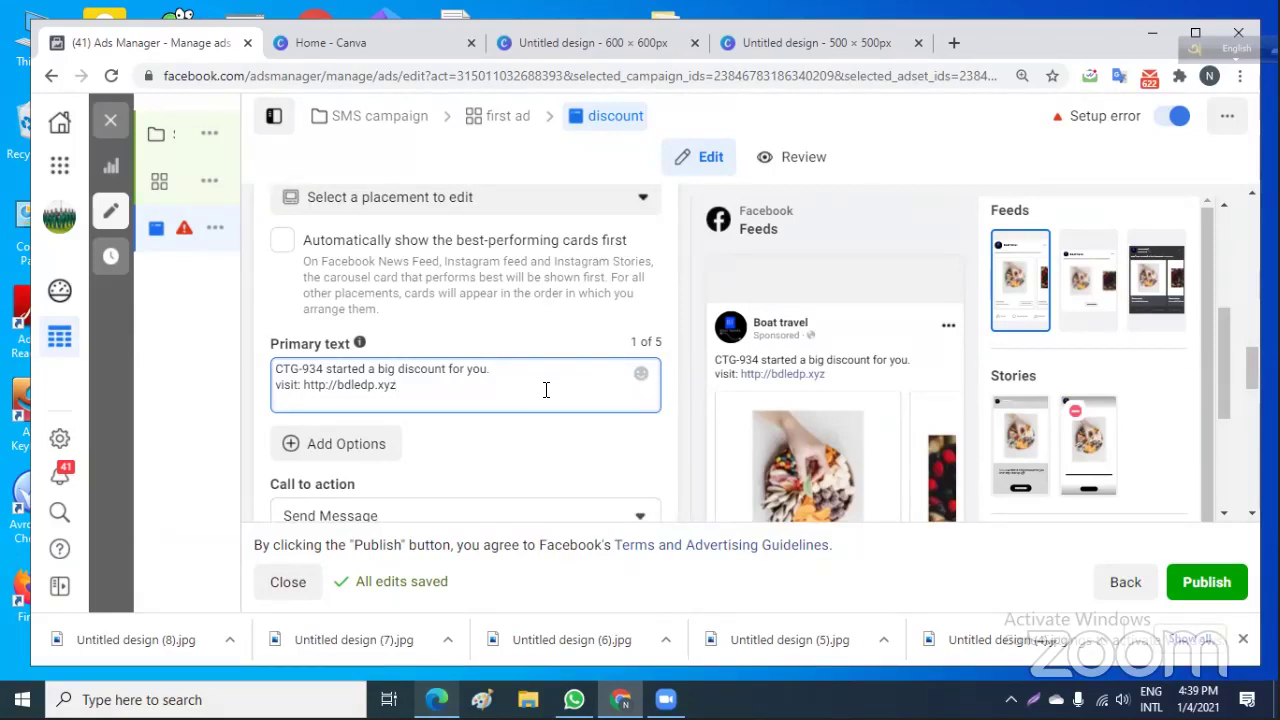
scroll(546, 390, up, 4)
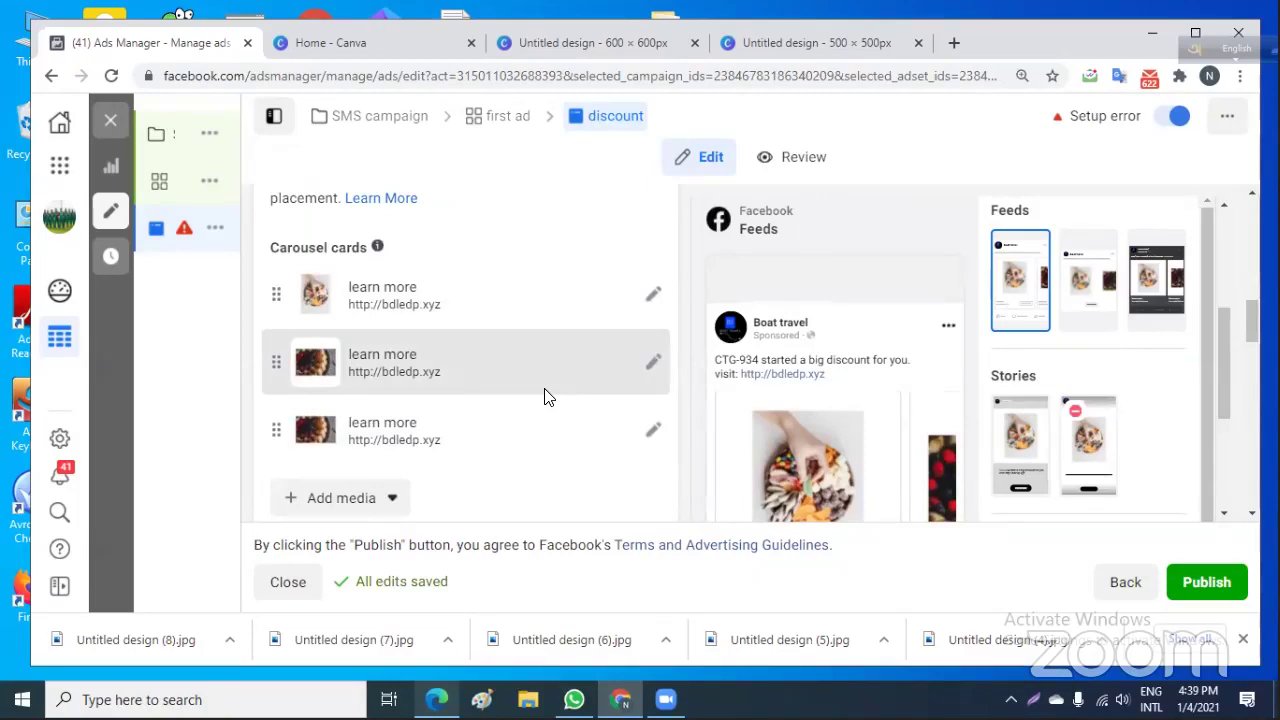
scroll(546, 397, up, 2)
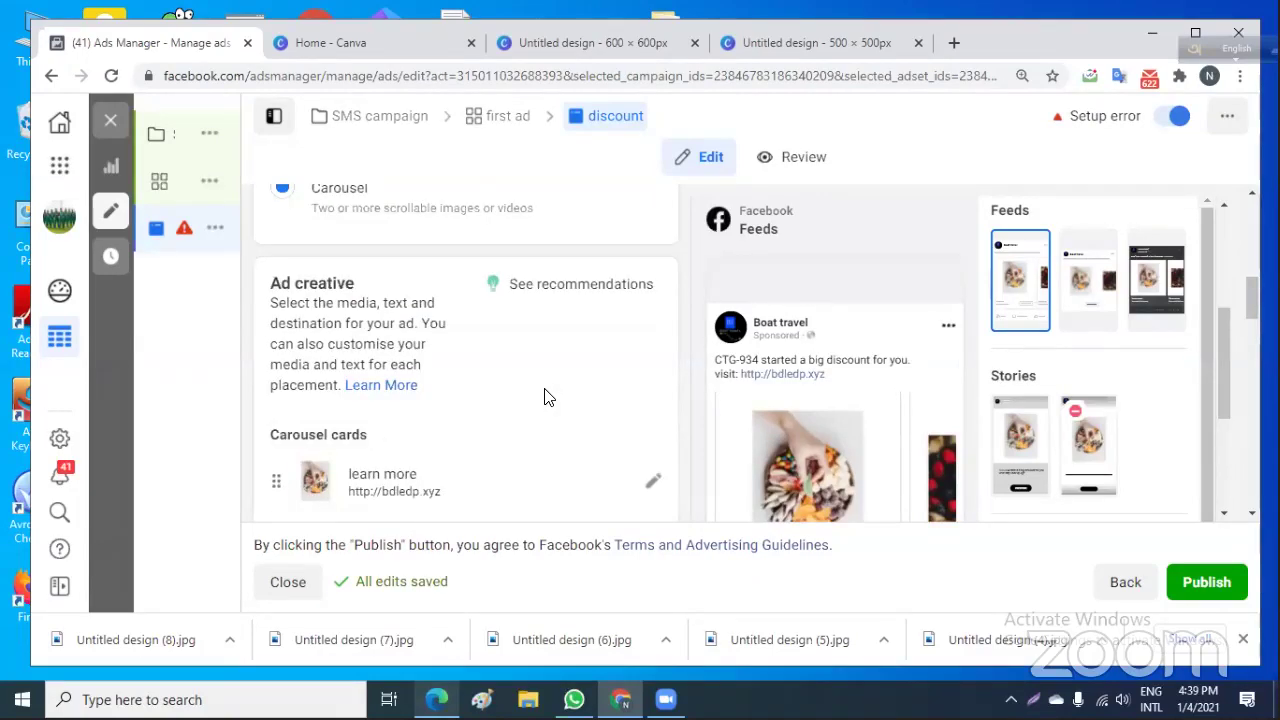
scroll(546, 397, down, 6)
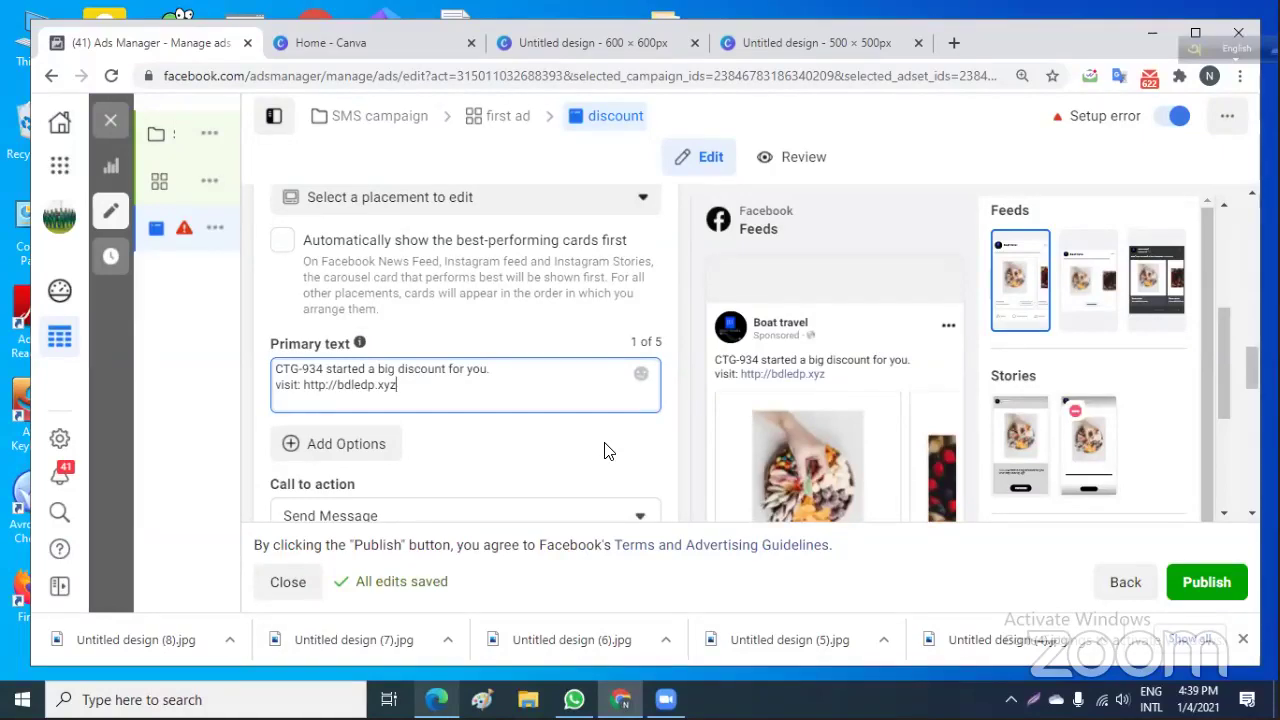
scroll(607, 451, down, 3)
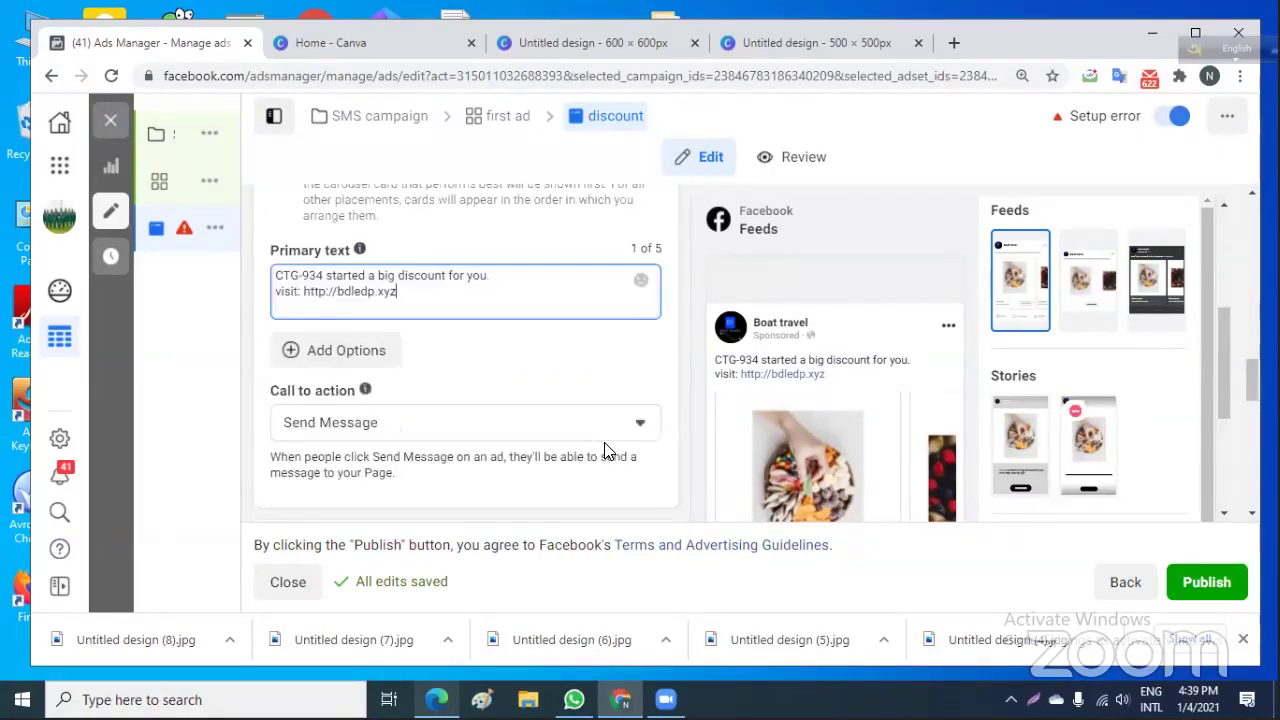
scroll(595, 450, up, 1)
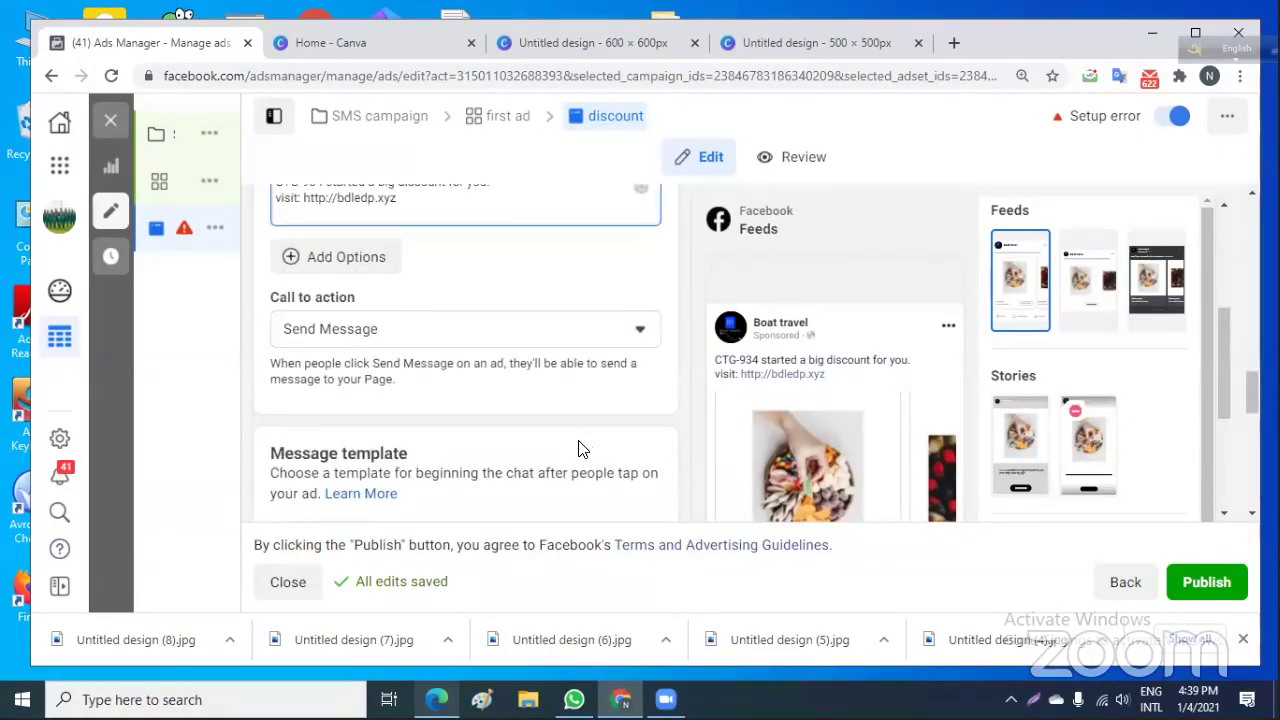
Look through the available call-to-action options for the ad without changing the selection.
click(640, 333)
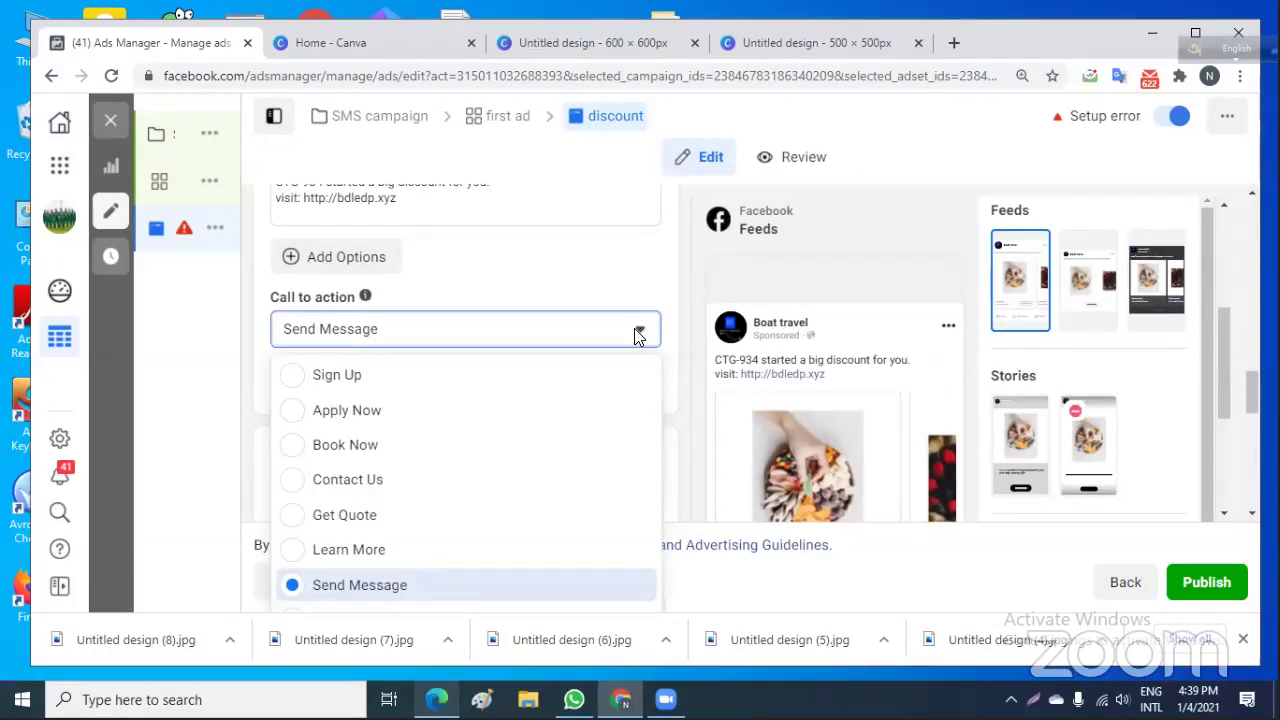
click(596, 283)
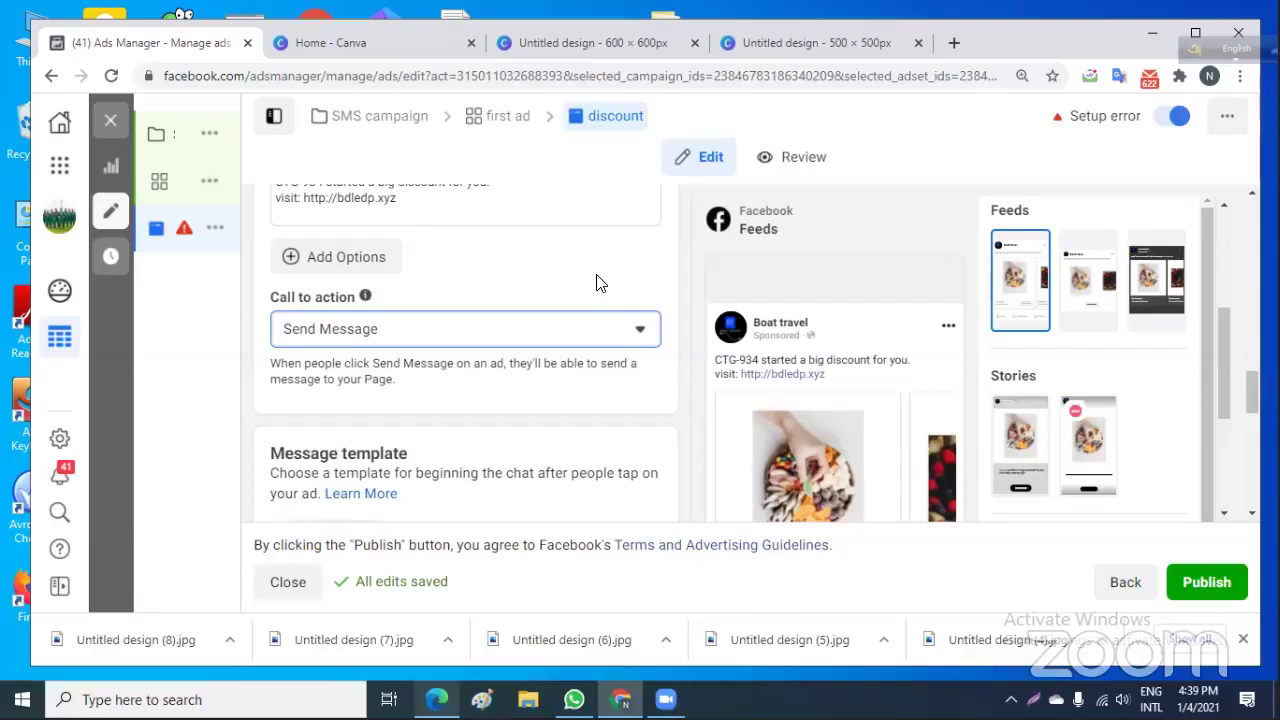
click(642, 335)
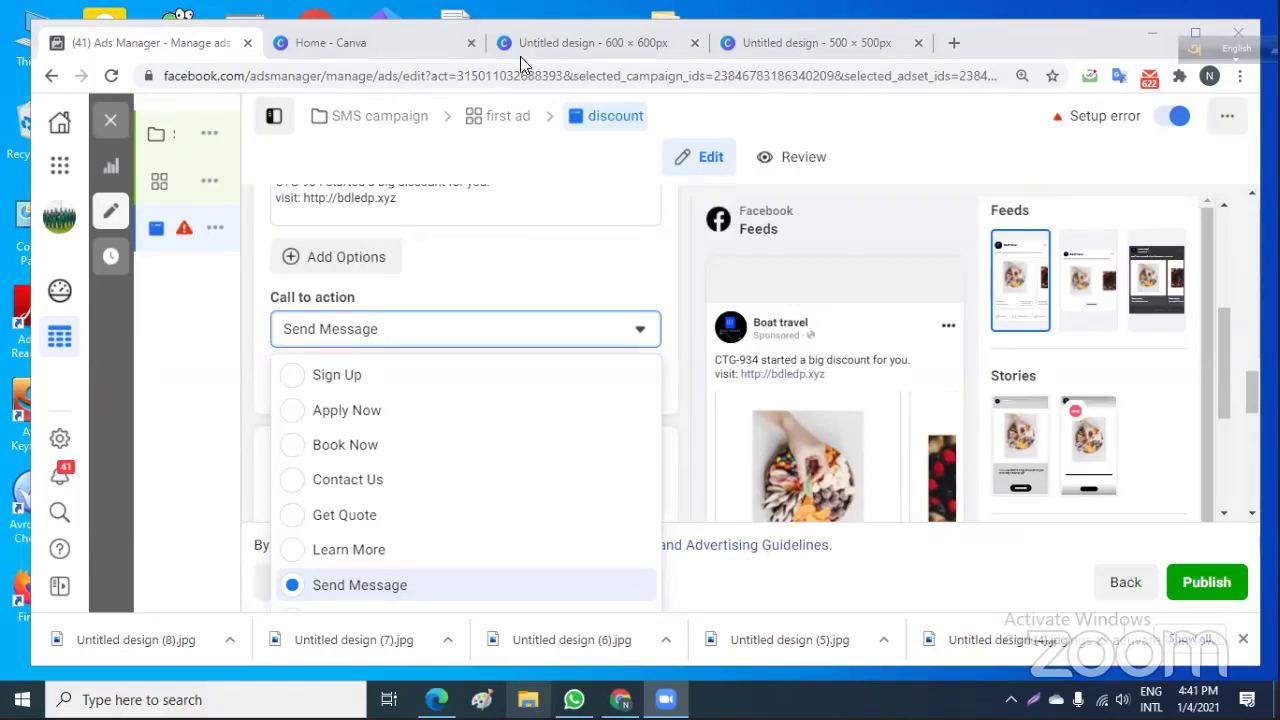
click(520, 275)
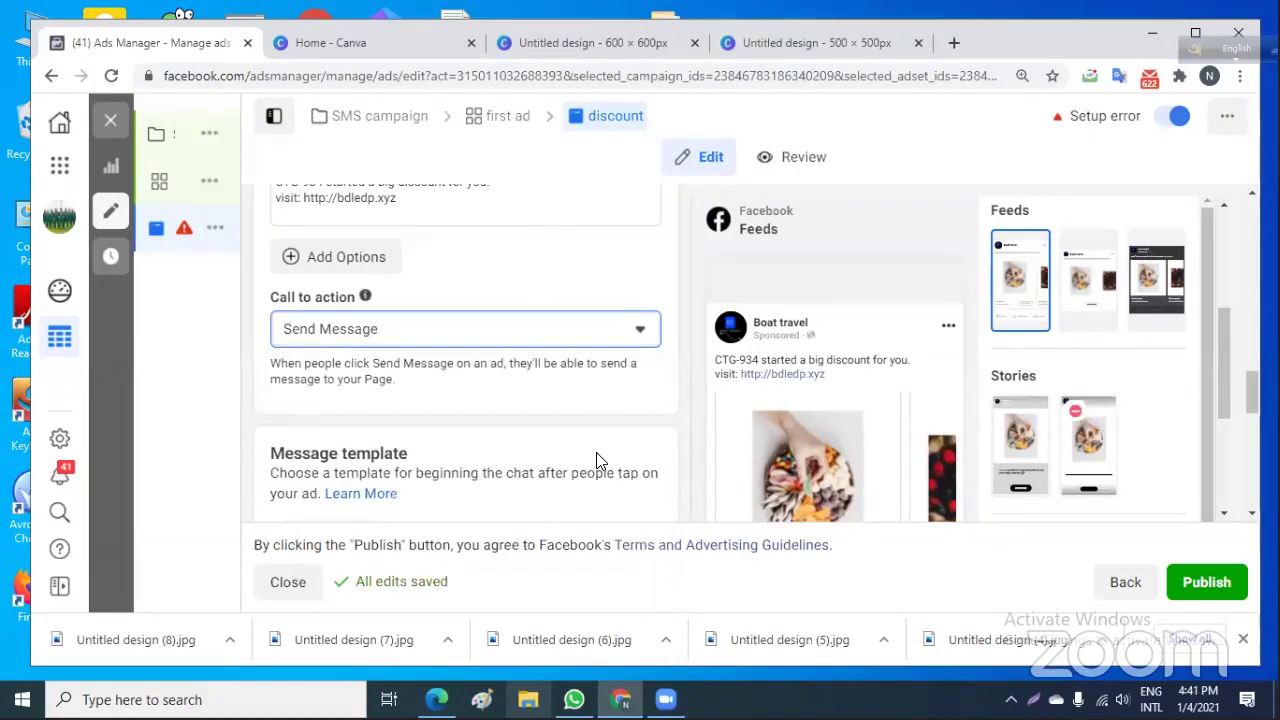
Examine the message template choices and the tracking settings of the ad.
scroll(597, 449, down, 1)
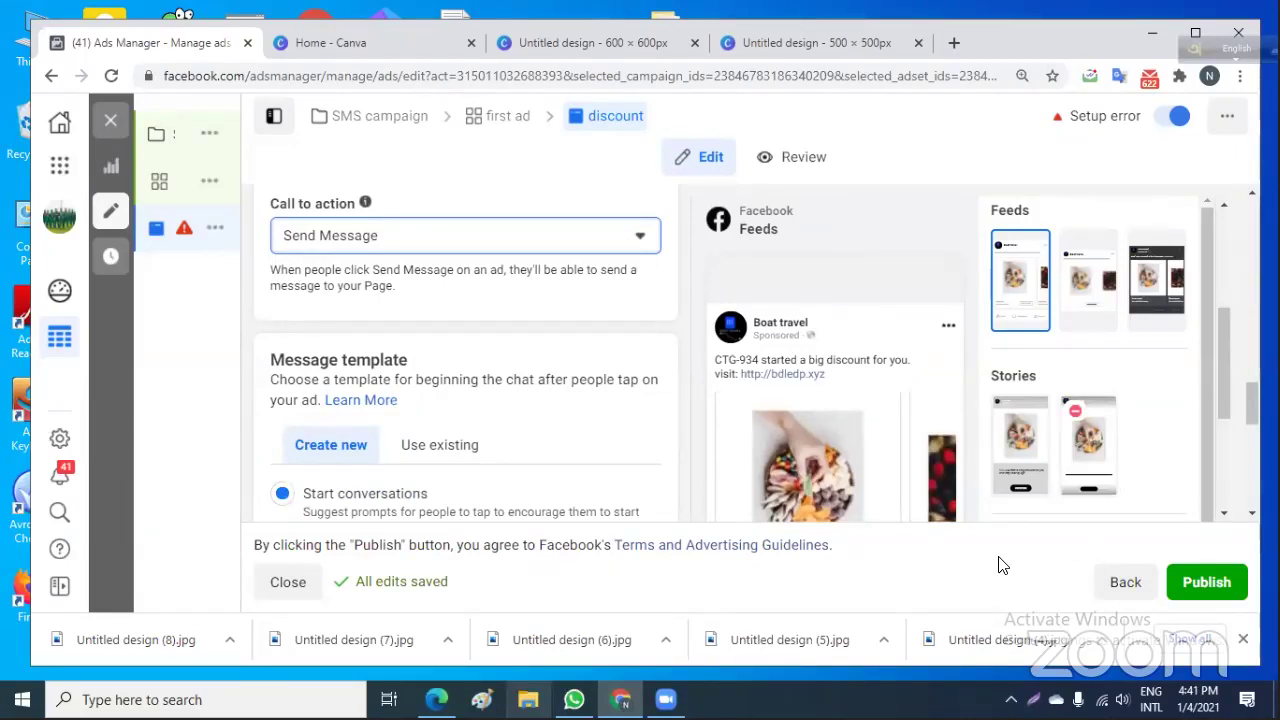
scroll(613, 390, down, 3)
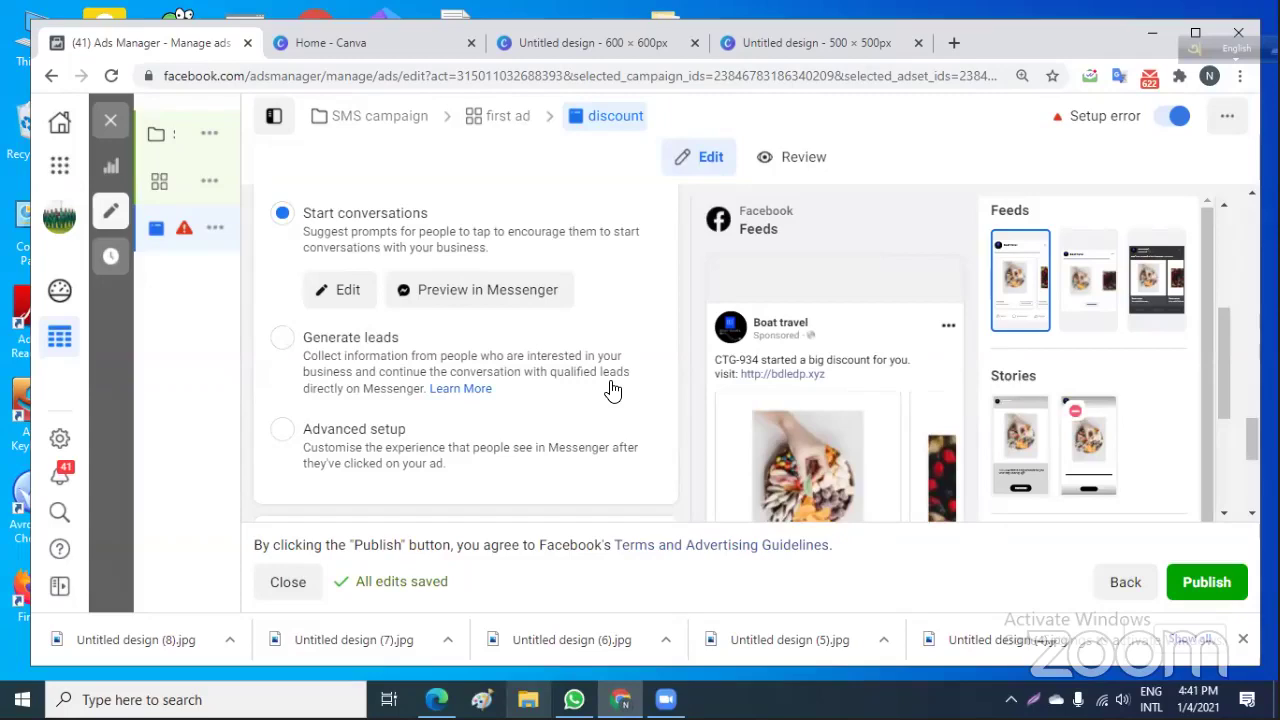
scroll(613, 390, up, 5)
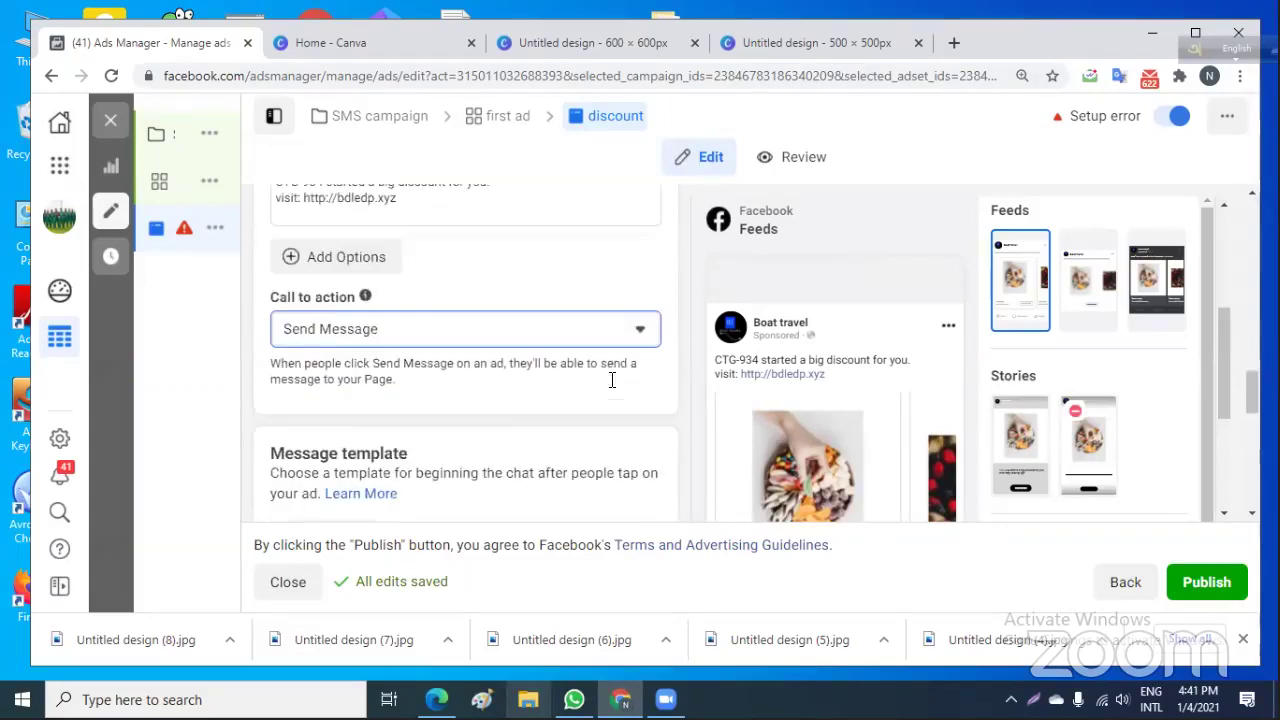
scroll(612, 380, down, 3)
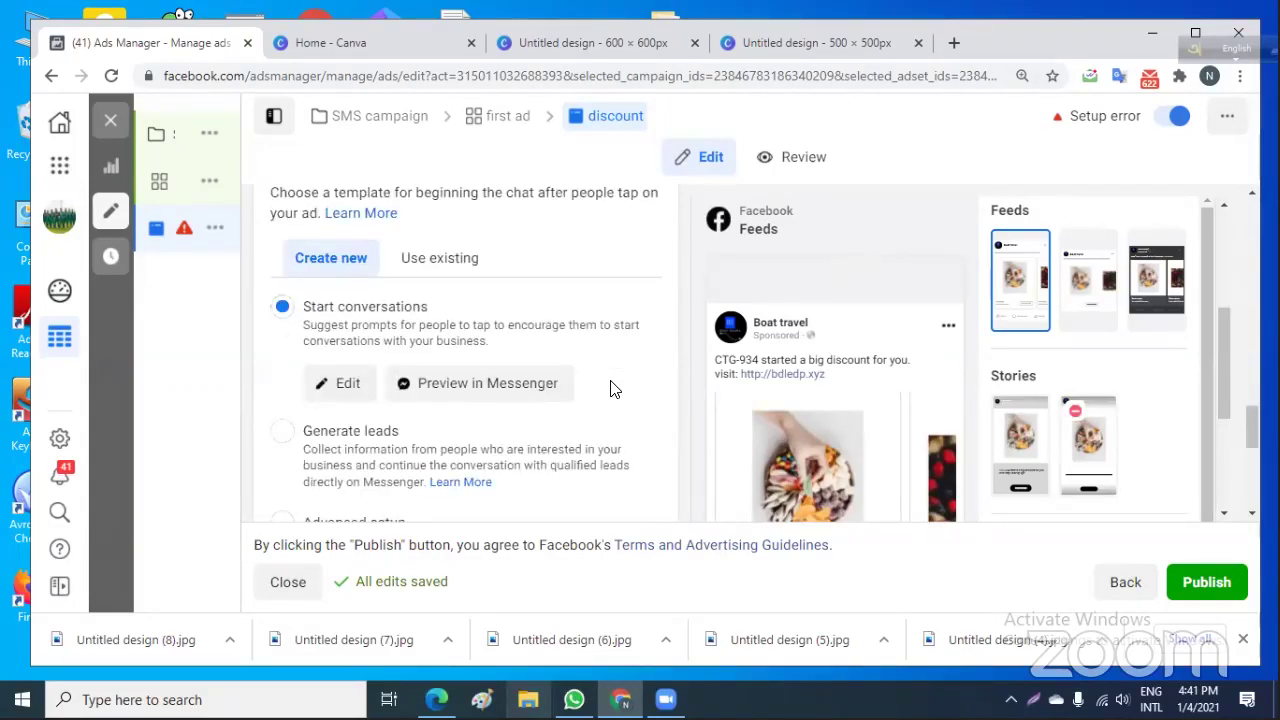
scroll(613, 390, down, 2)
scroll(613, 390, down, 1)
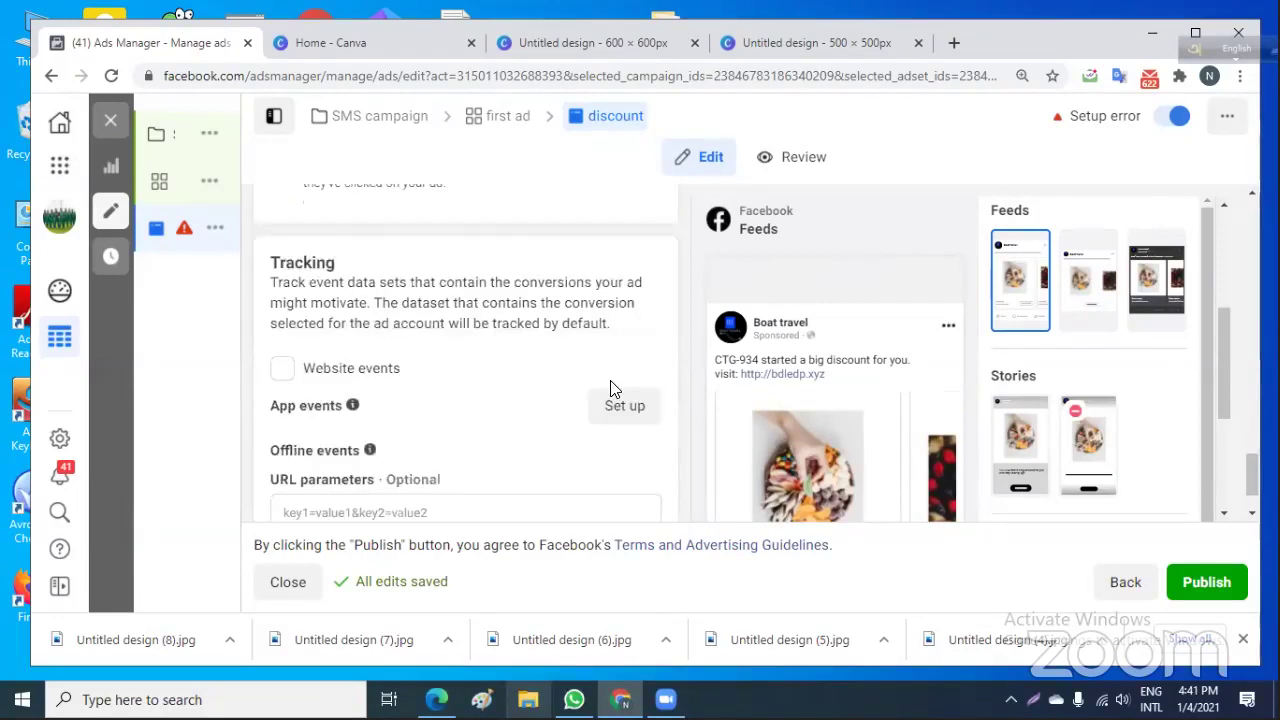
scroll(613, 390, down, 1)
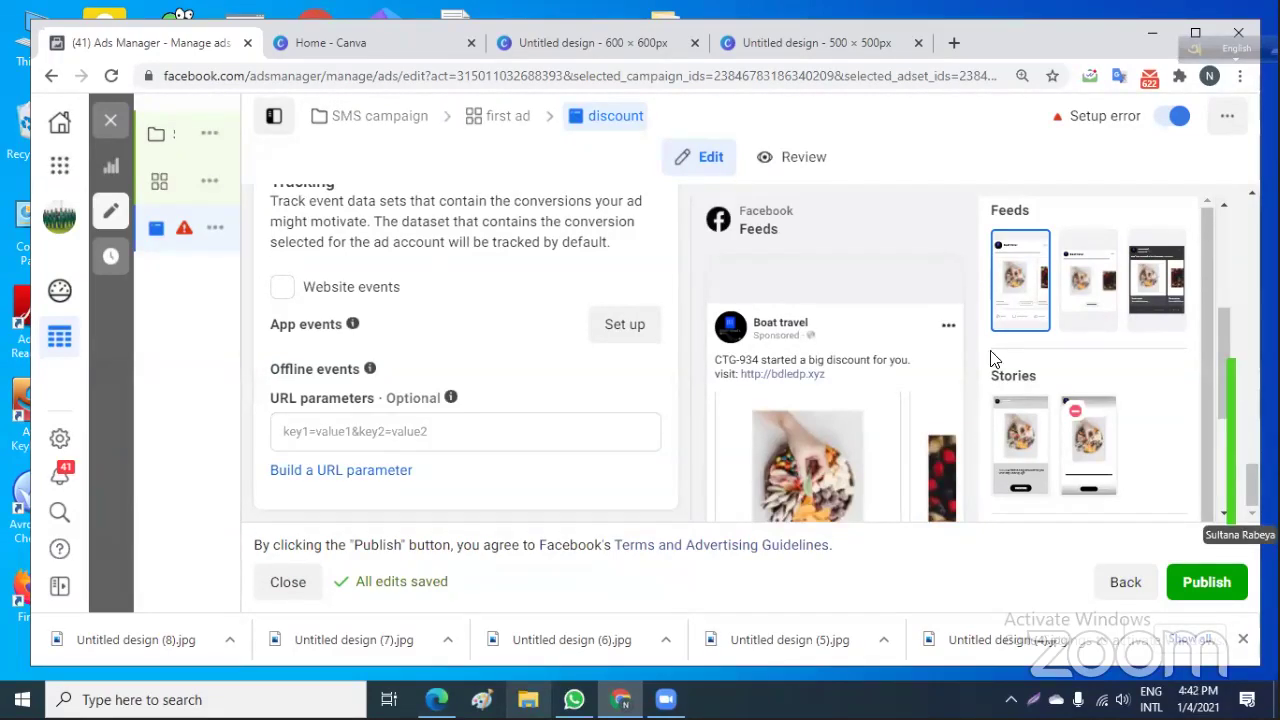
Examine the ad preview across its placements and the change verification notice above it.
drag(1222, 348, 1220, 410)
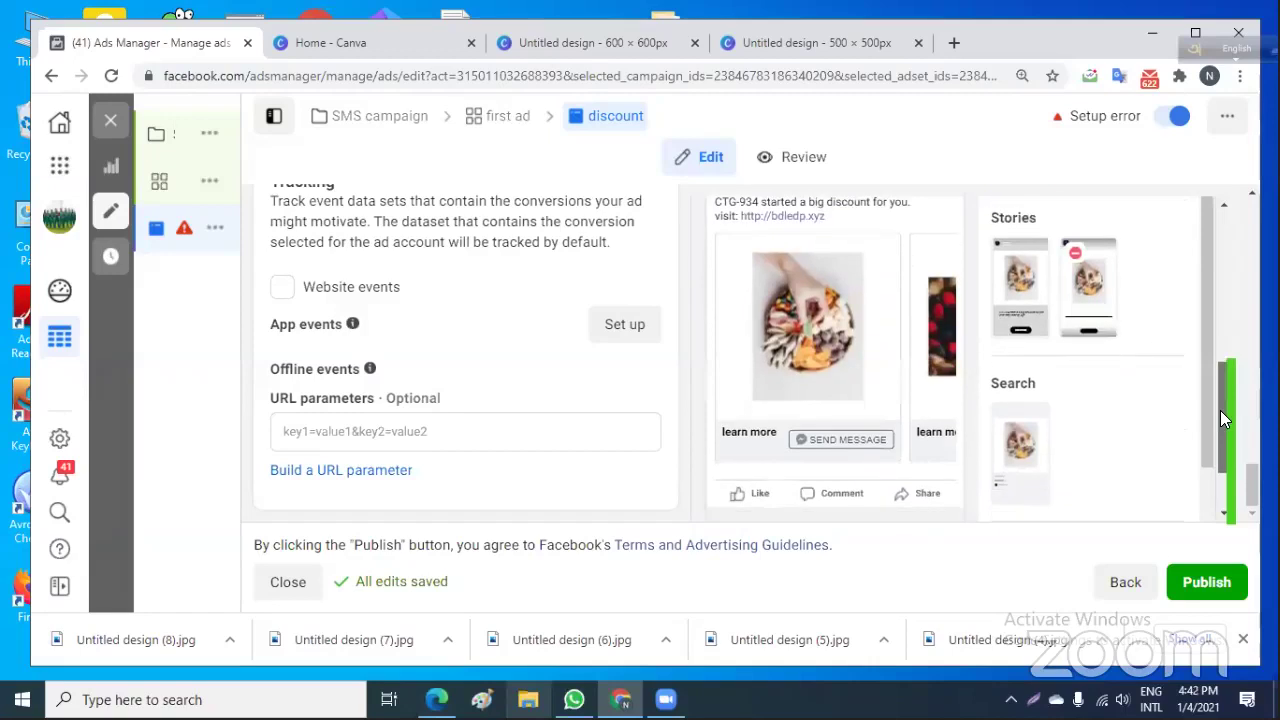
scroll(1216, 444, down, 1)
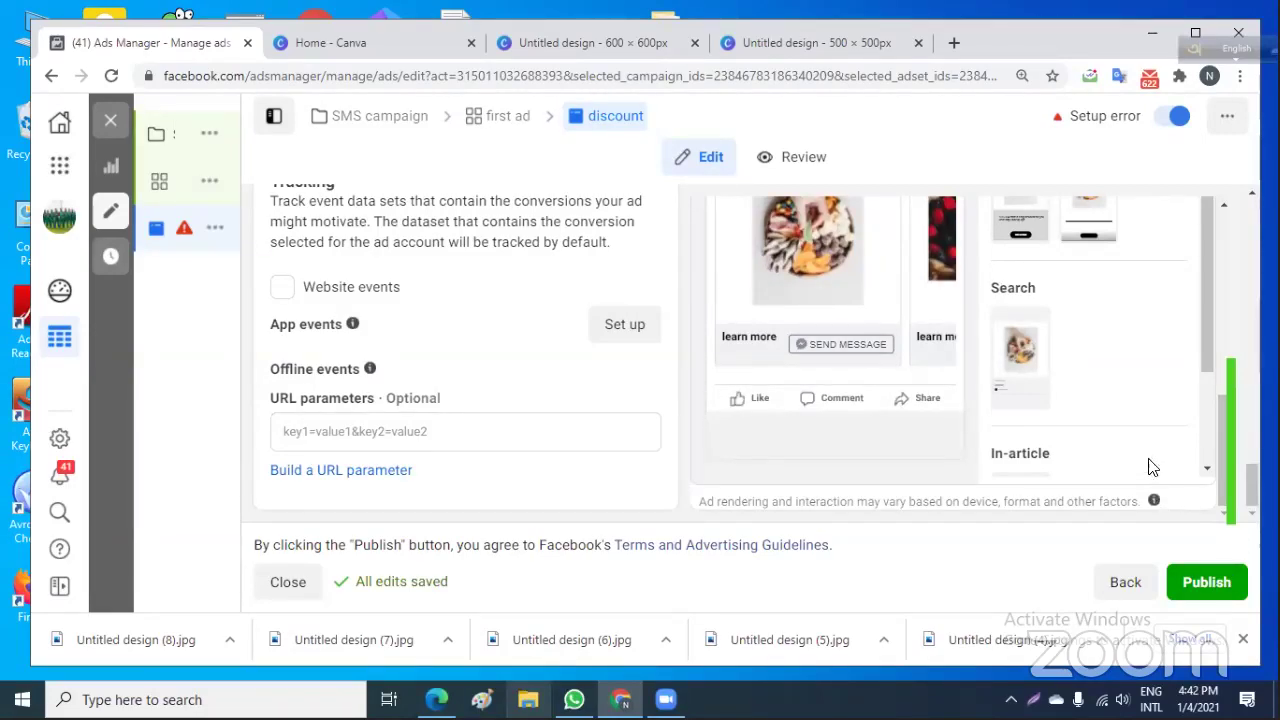
scroll(1130, 395, up, 10)
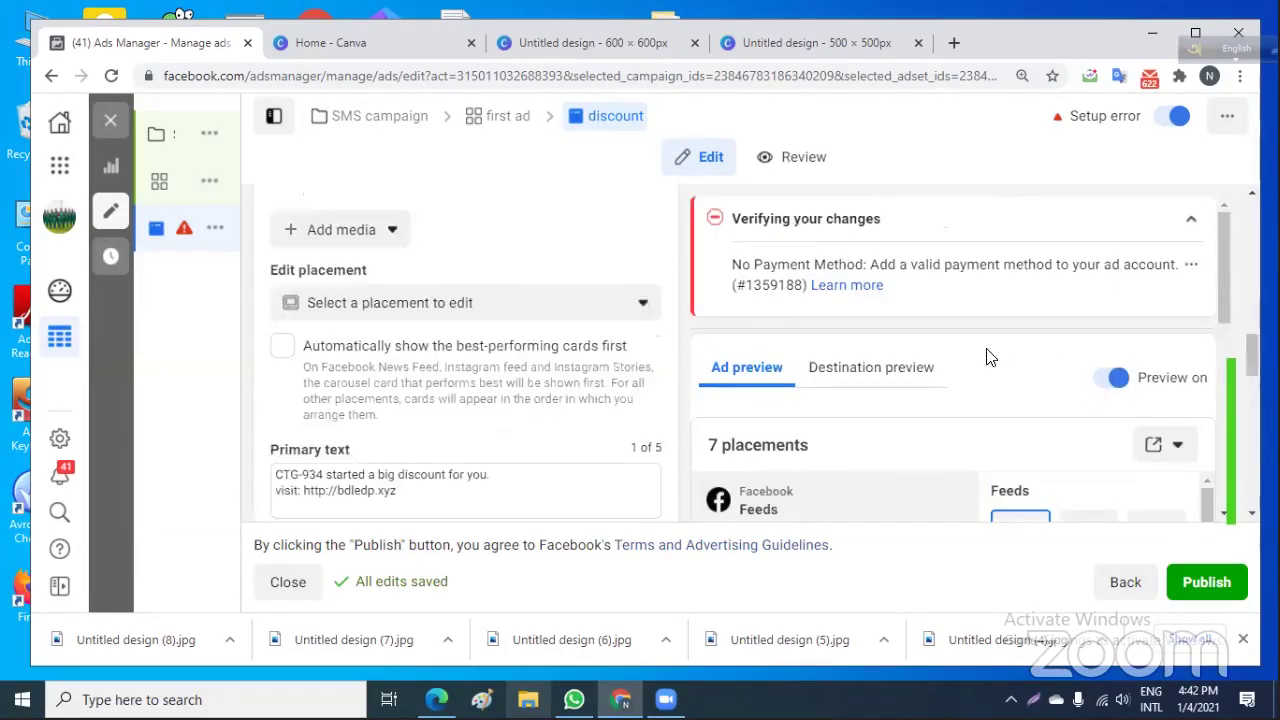
scroll(986, 357, down, 5)
scroll(986, 357, down, 8)
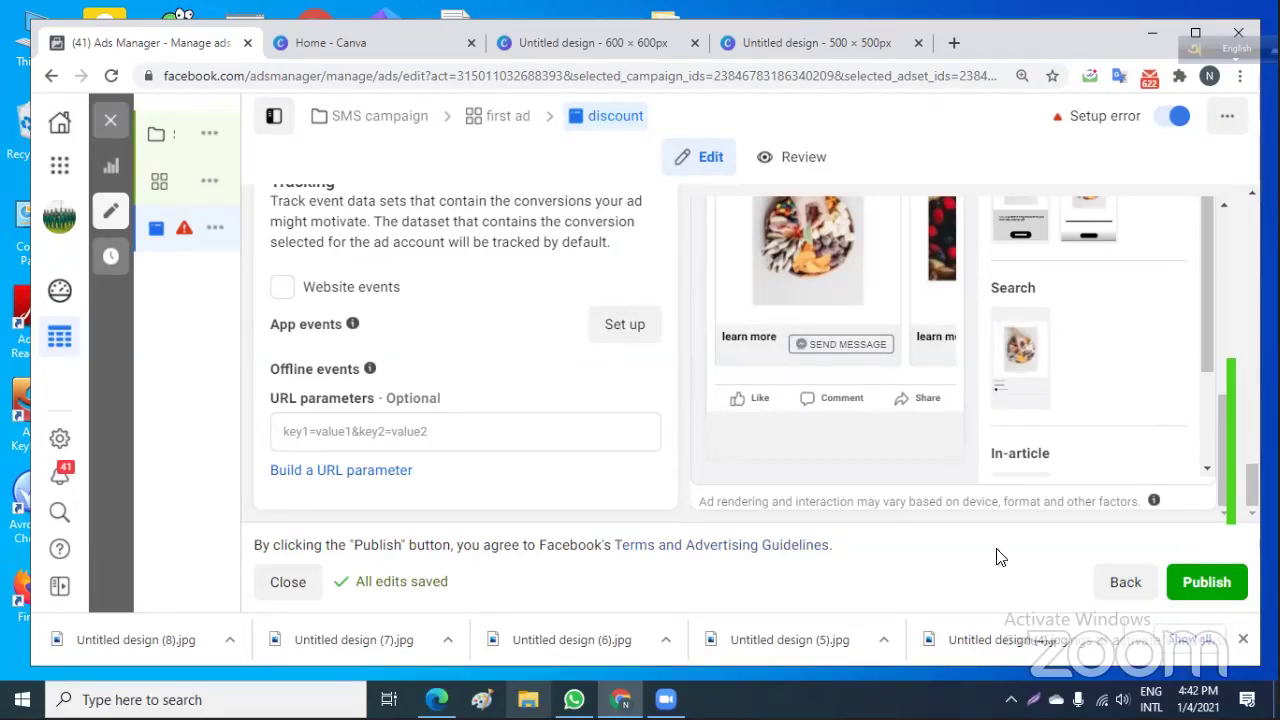
Switch the discount ad to review mode and examine its summary and Mobile News Feed preview.
click(806, 160)
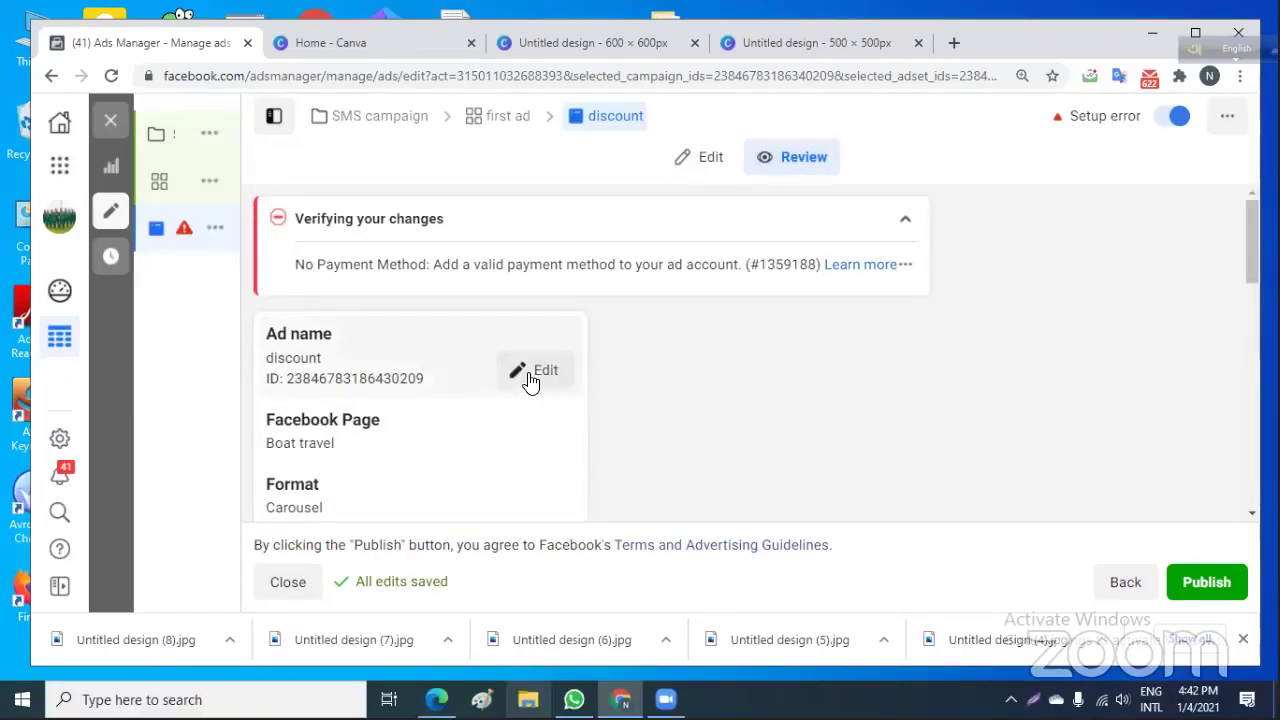
scroll(428, 424, down, 3)
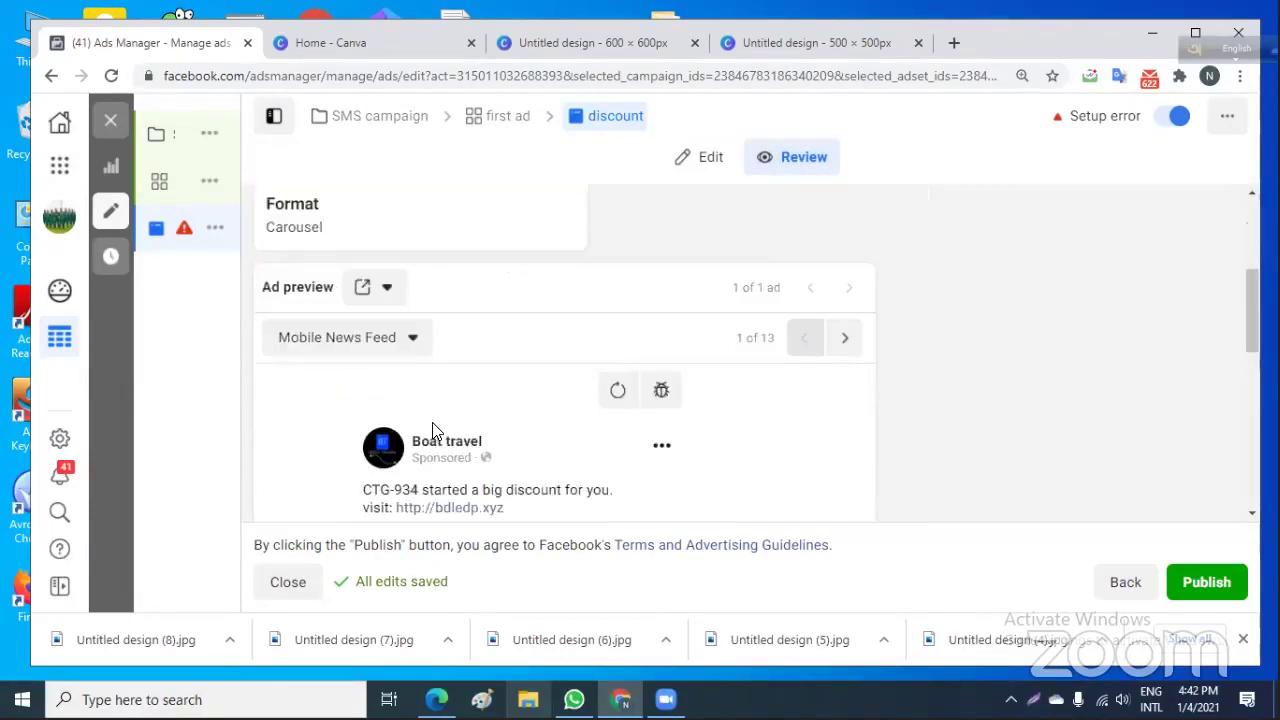
scroll(432, 422, down, 3)
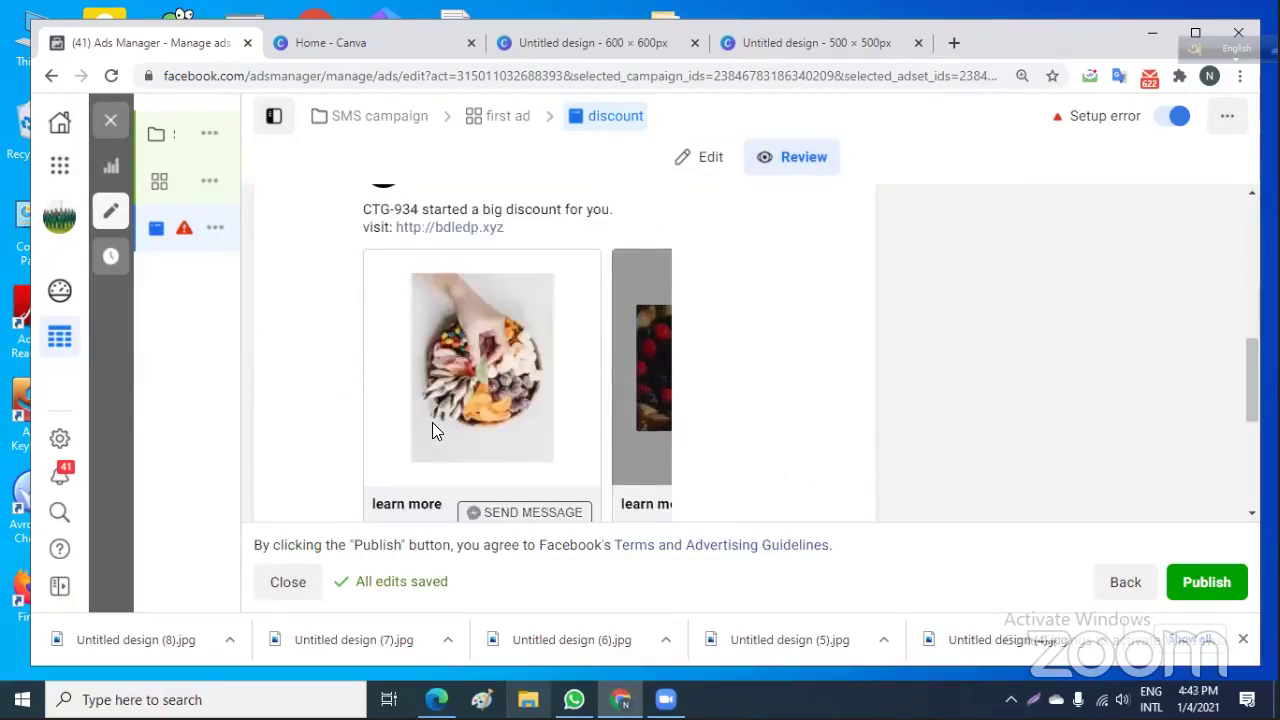
scroll(432, 422, down, 3)
scroll(432, 422, up, 4)
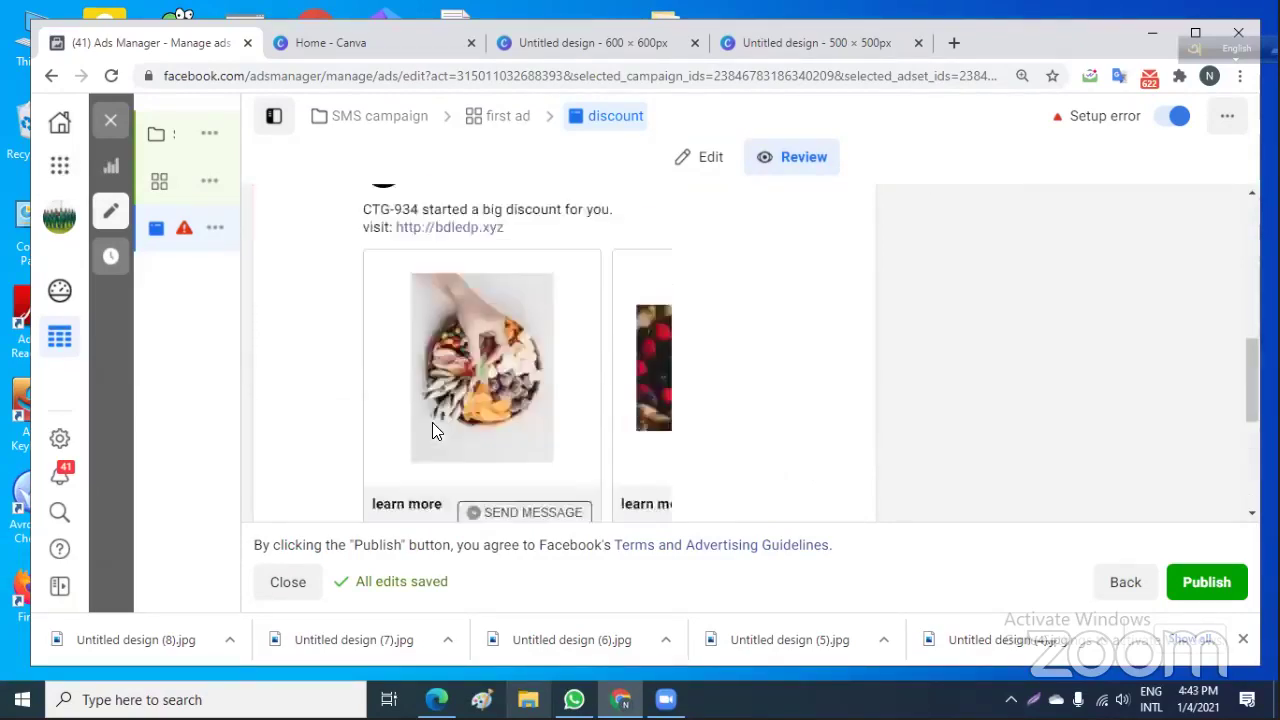
scroll(432, 422, down, 1)
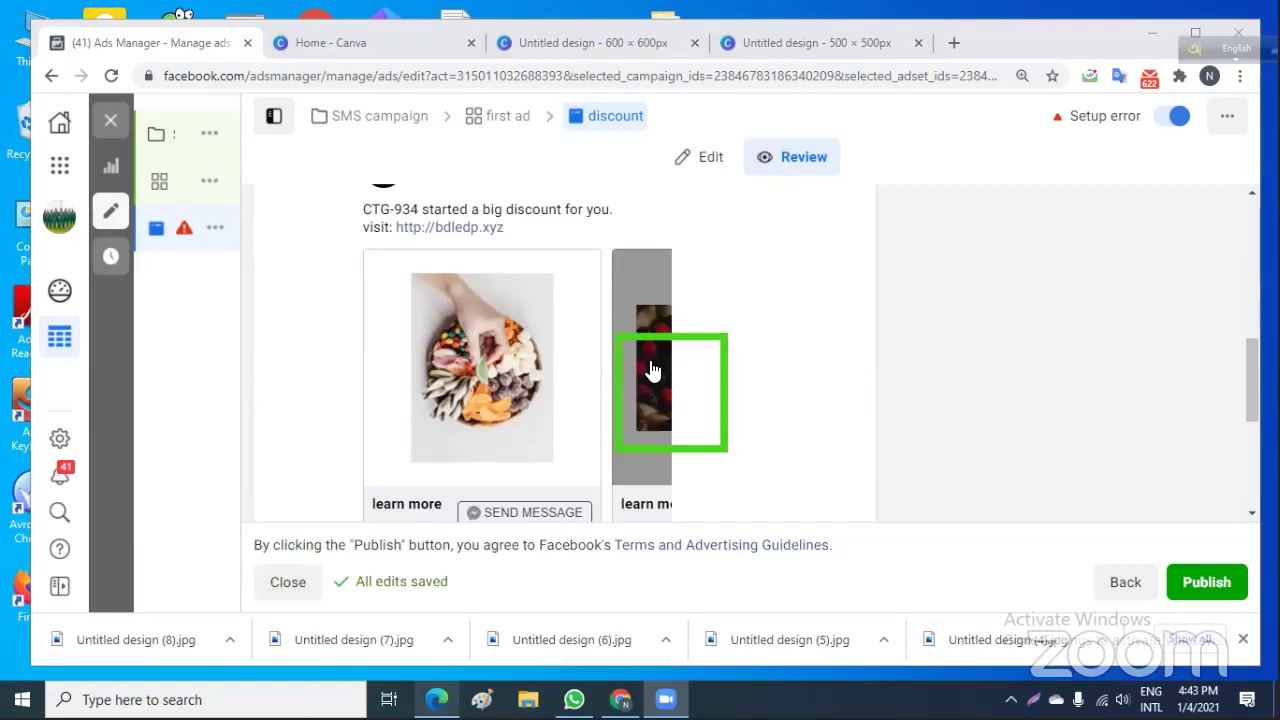
Start publishing the ad, set the ad account currency to US Dollar and continue to the payment information.
click(1205, 582)
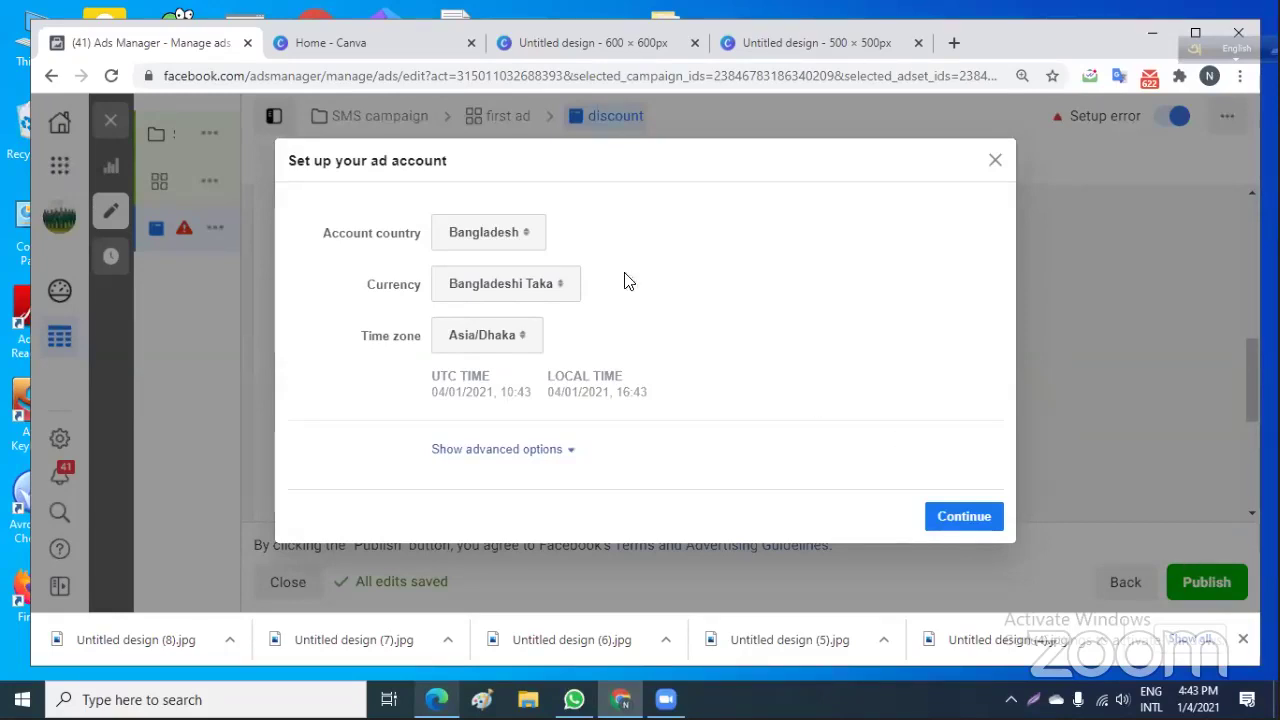
click(555, 288)
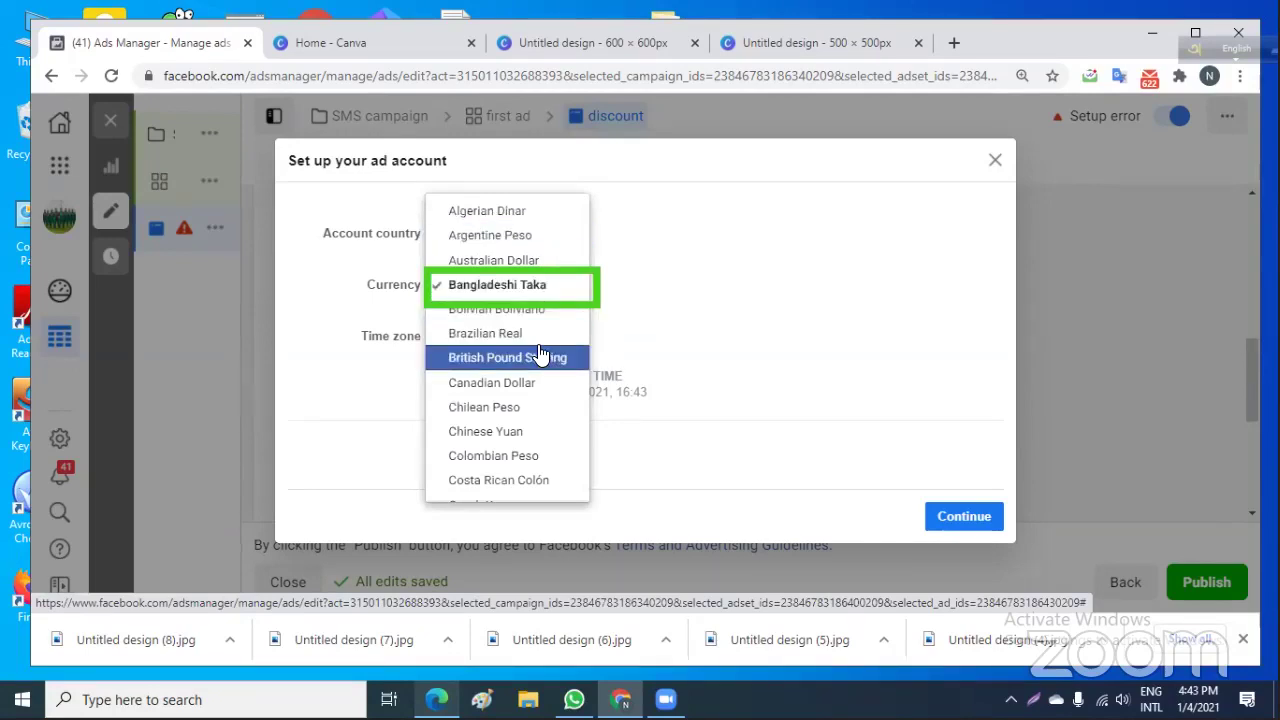
scroll(545, 352, down, 3)
scroll(540, 352, down, 3)
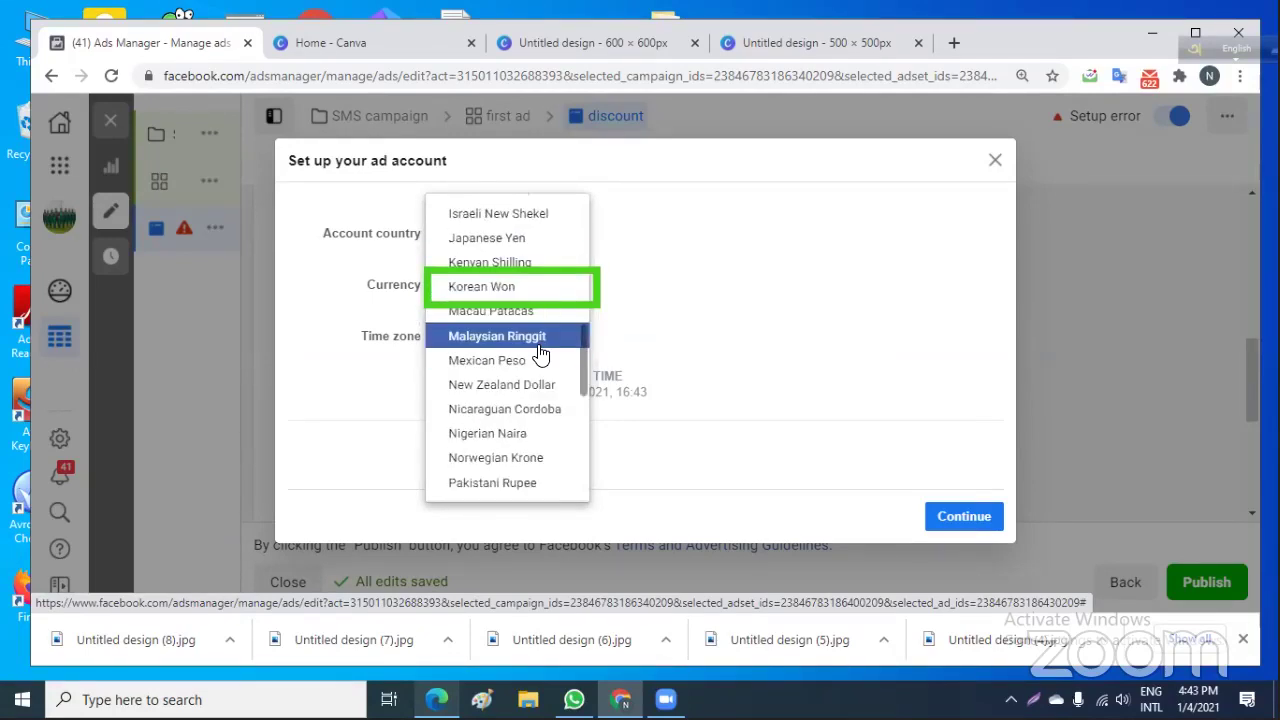
scroll(540, 352, down, 2)
scroll(540, 352, down, 3)
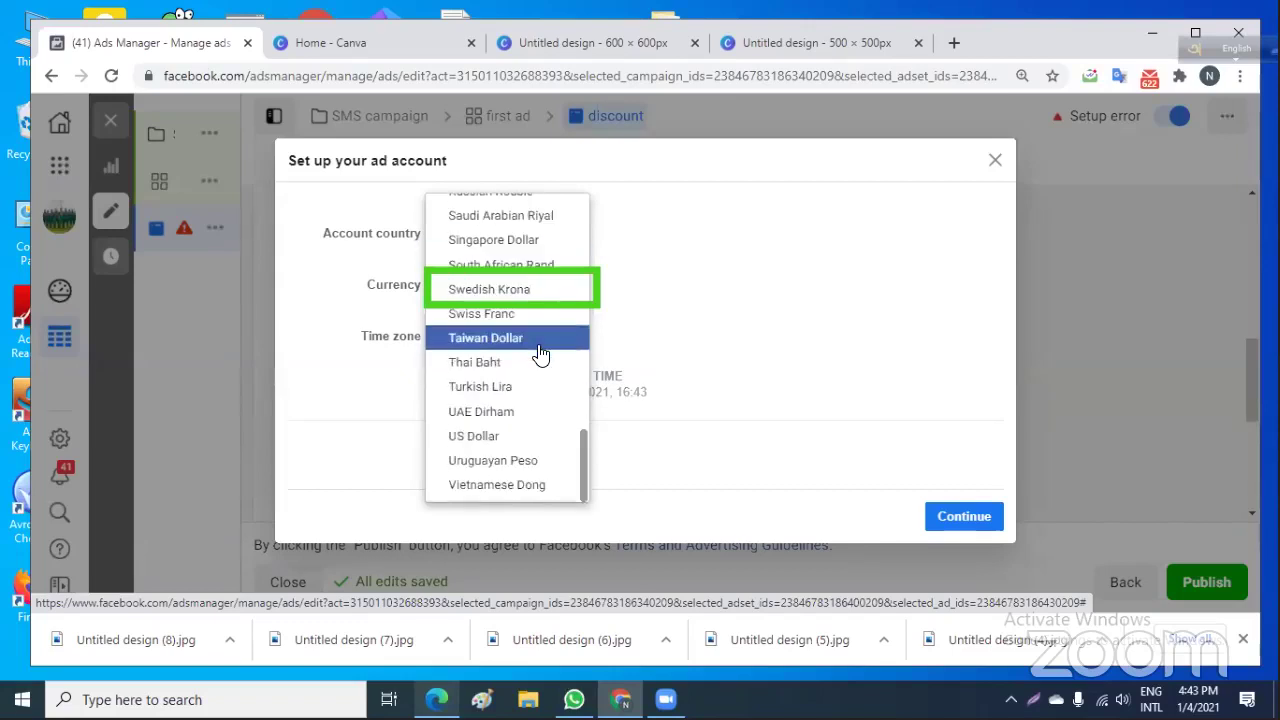
click(518, 442)
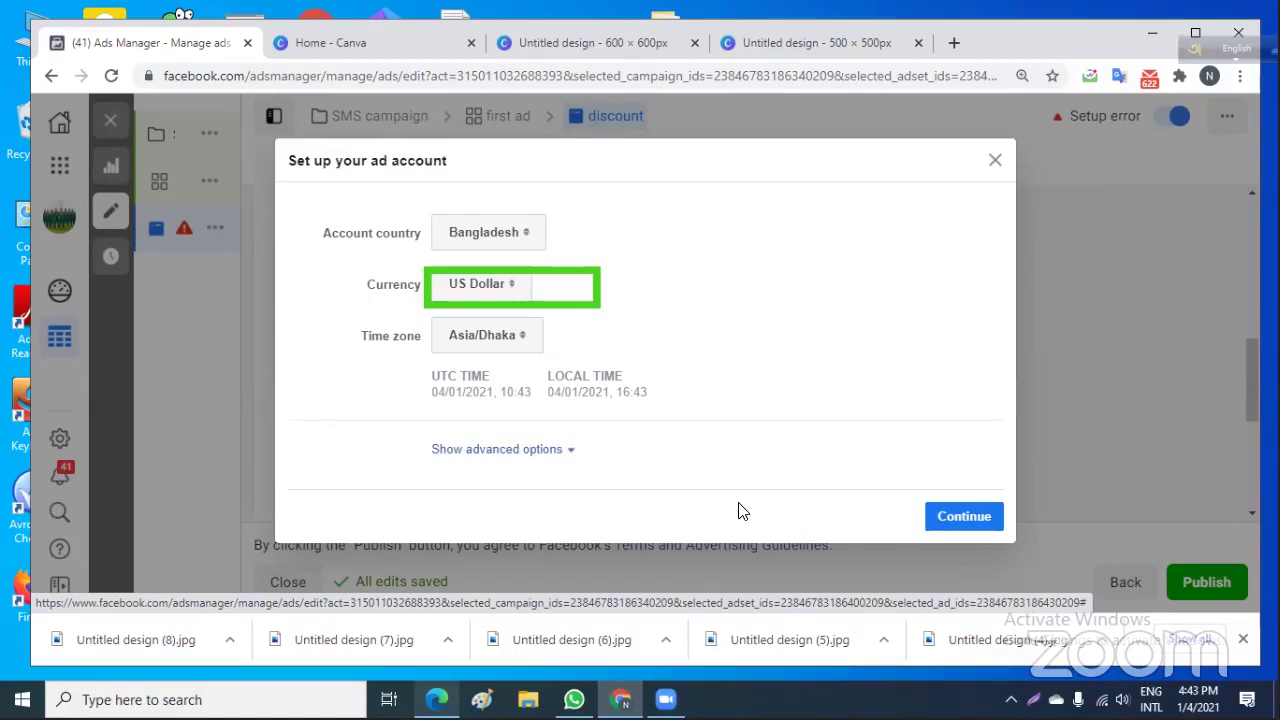
click(962, 522)
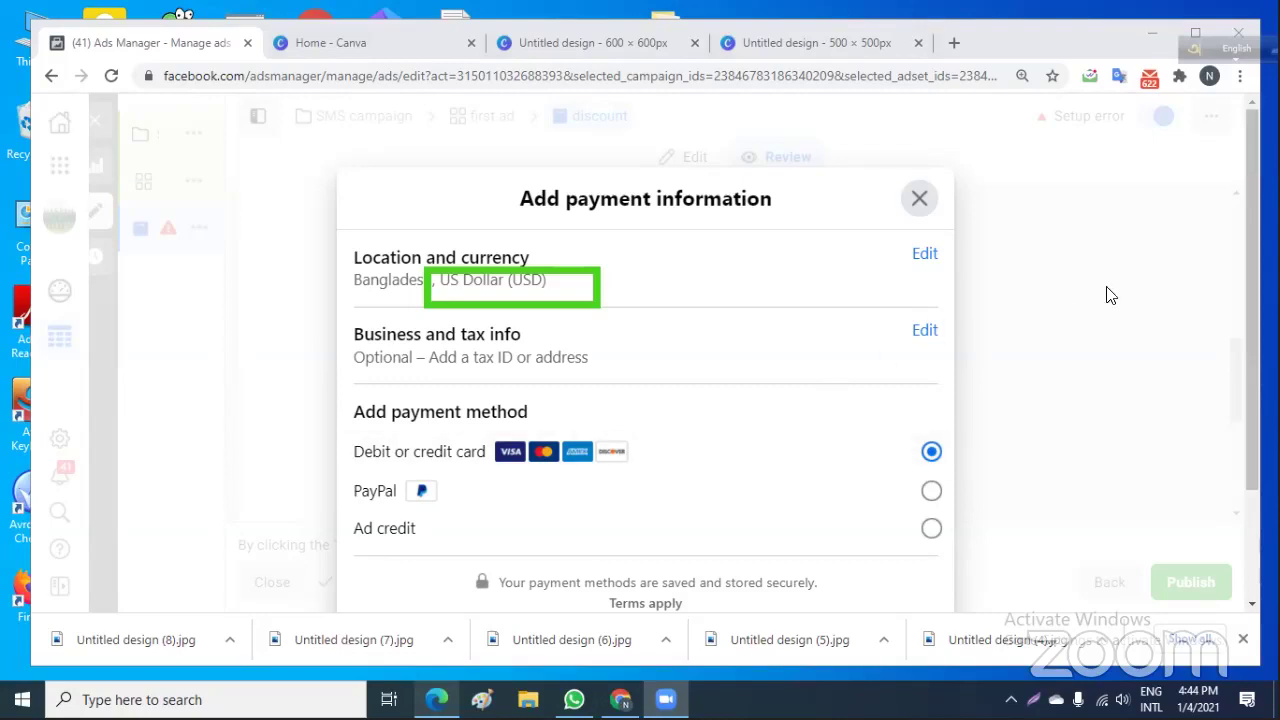
Close the 500 × 500px and 600 × 600px Canva design pages.
click(917, 43)
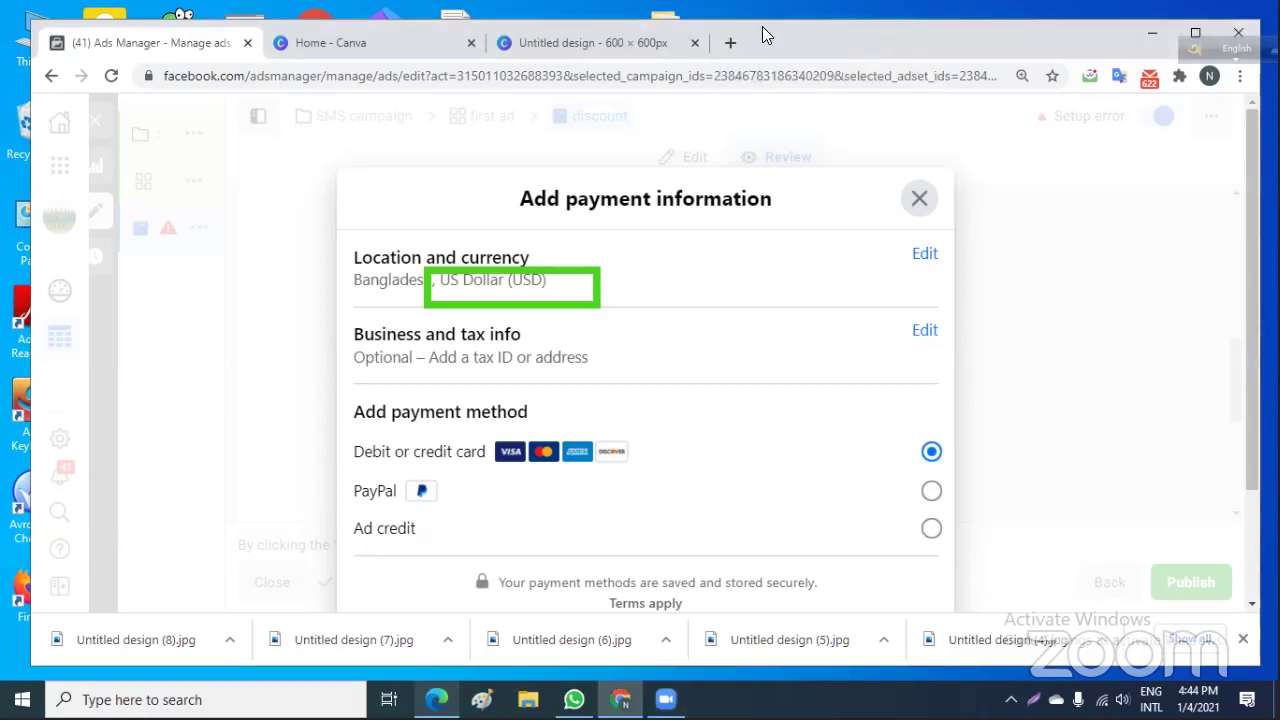
click(695, 43)
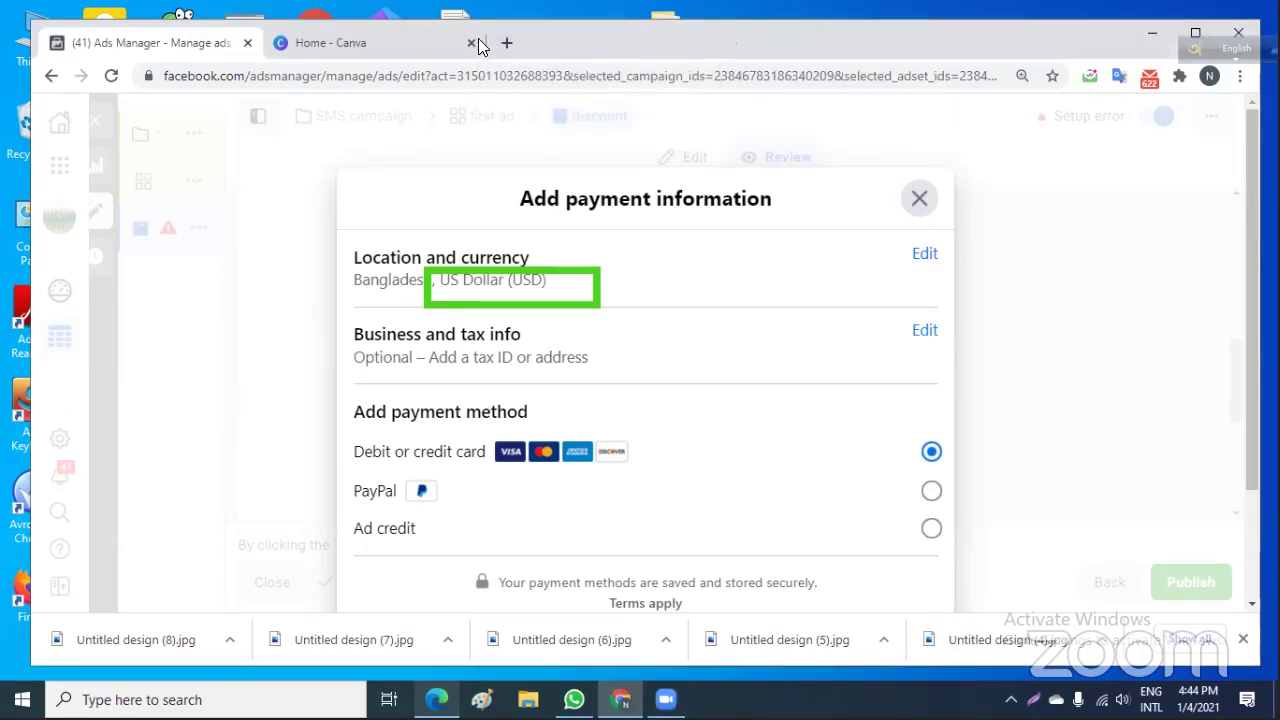
Close the Canva home page and open facebook.com/adsmanager in a new tab.
click(471, 43)
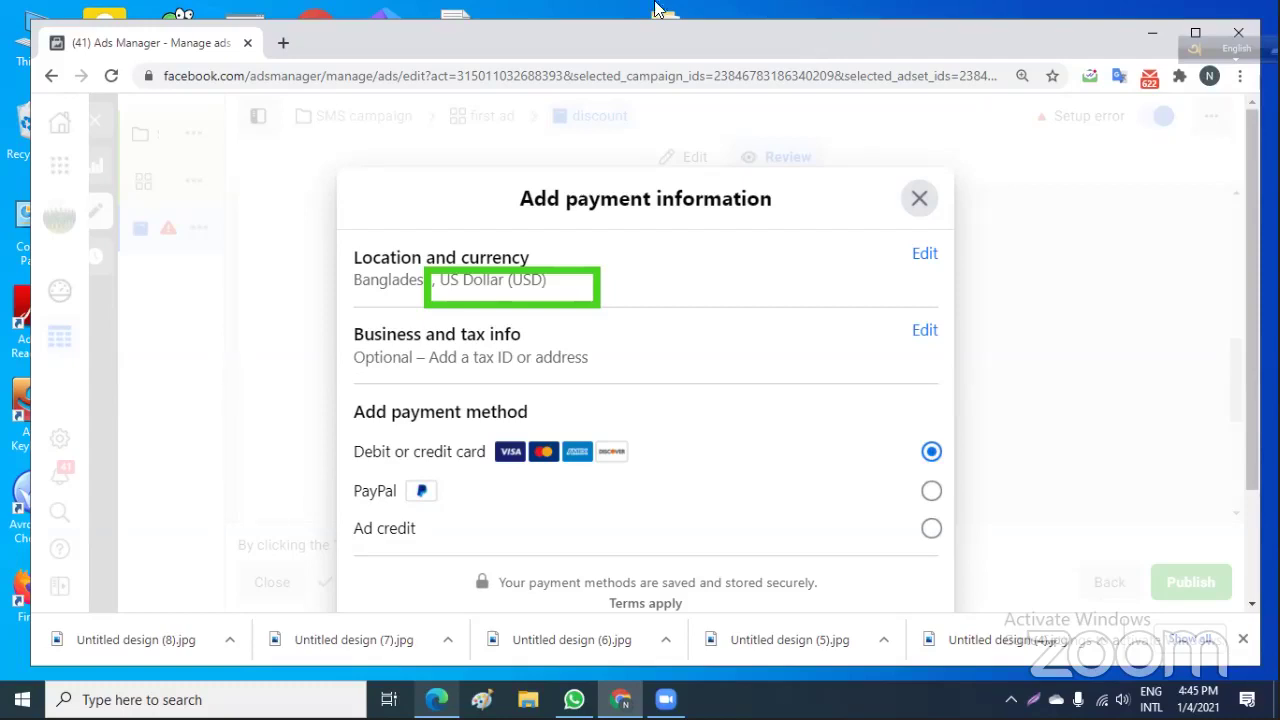
click(284, 44)
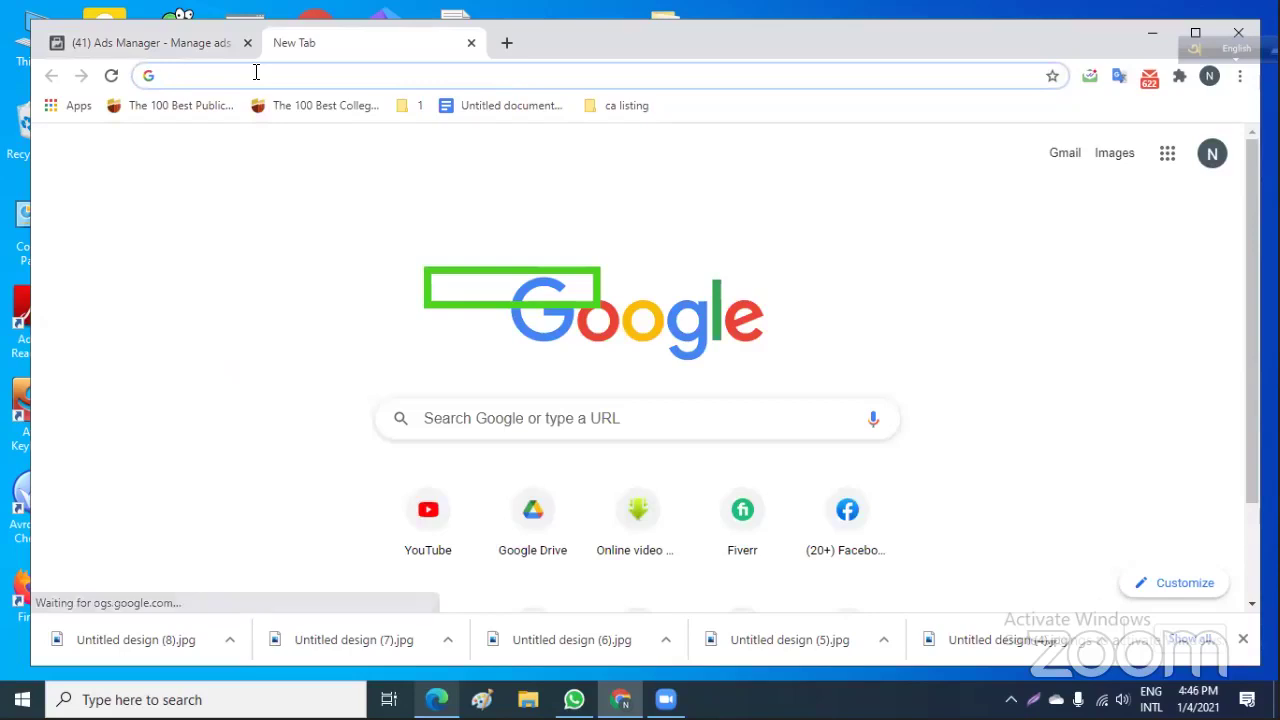
text(htt)
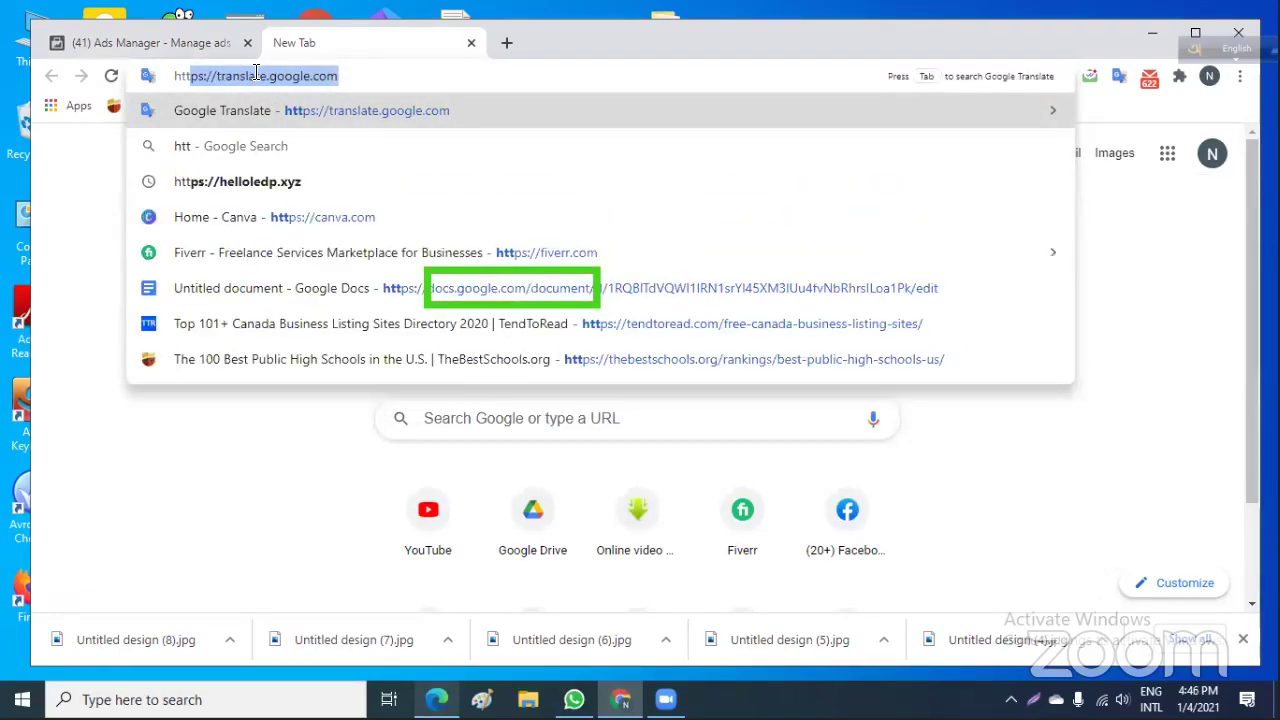
text(p)
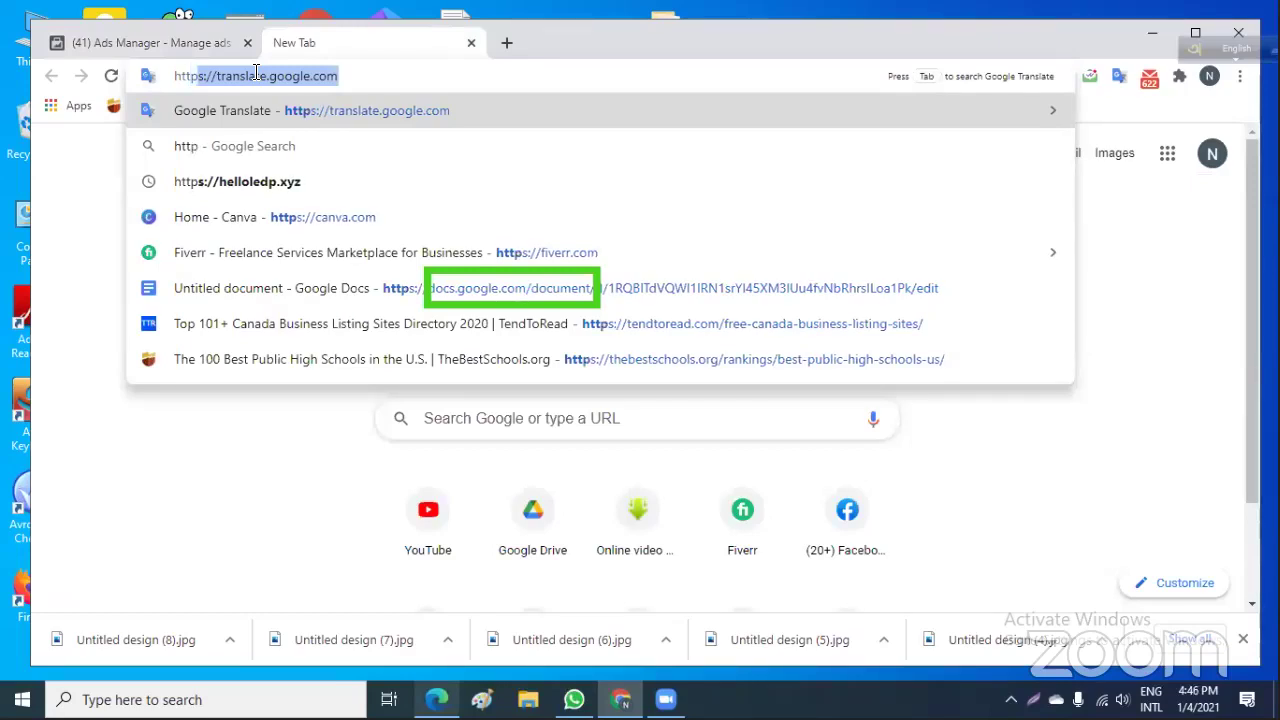
text(s:)
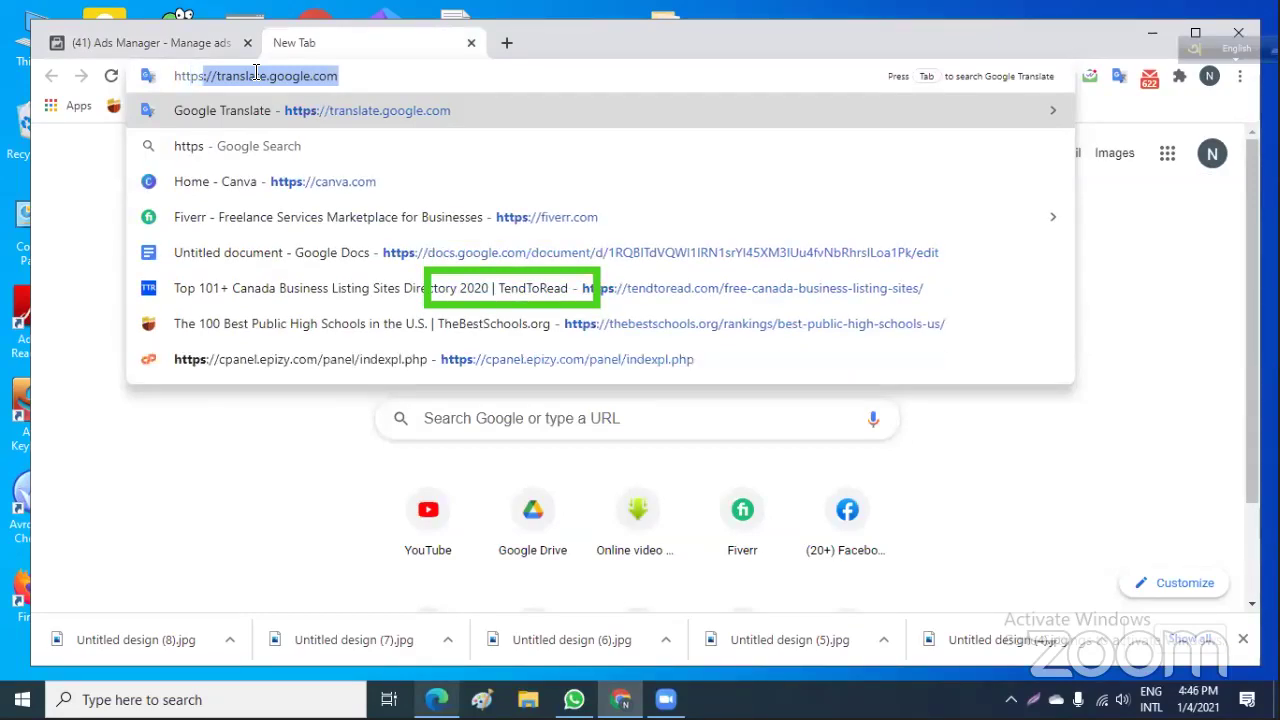
text(//facebook)
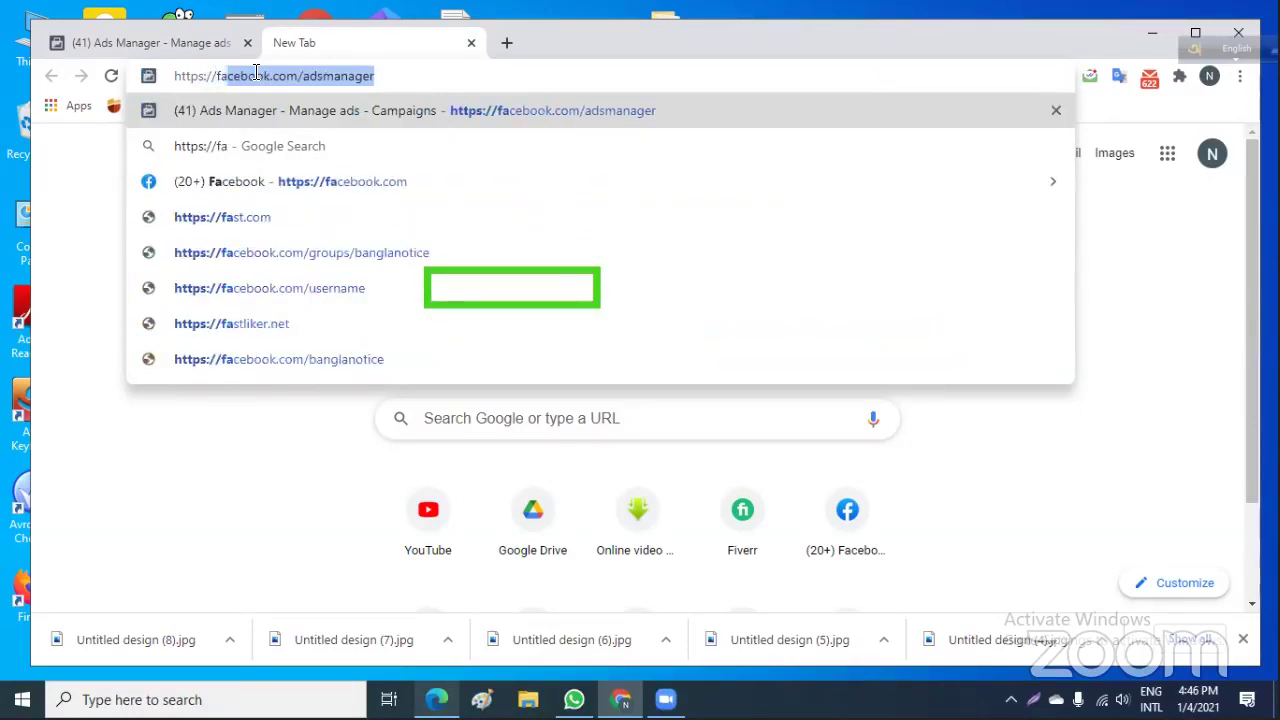
key(Return)
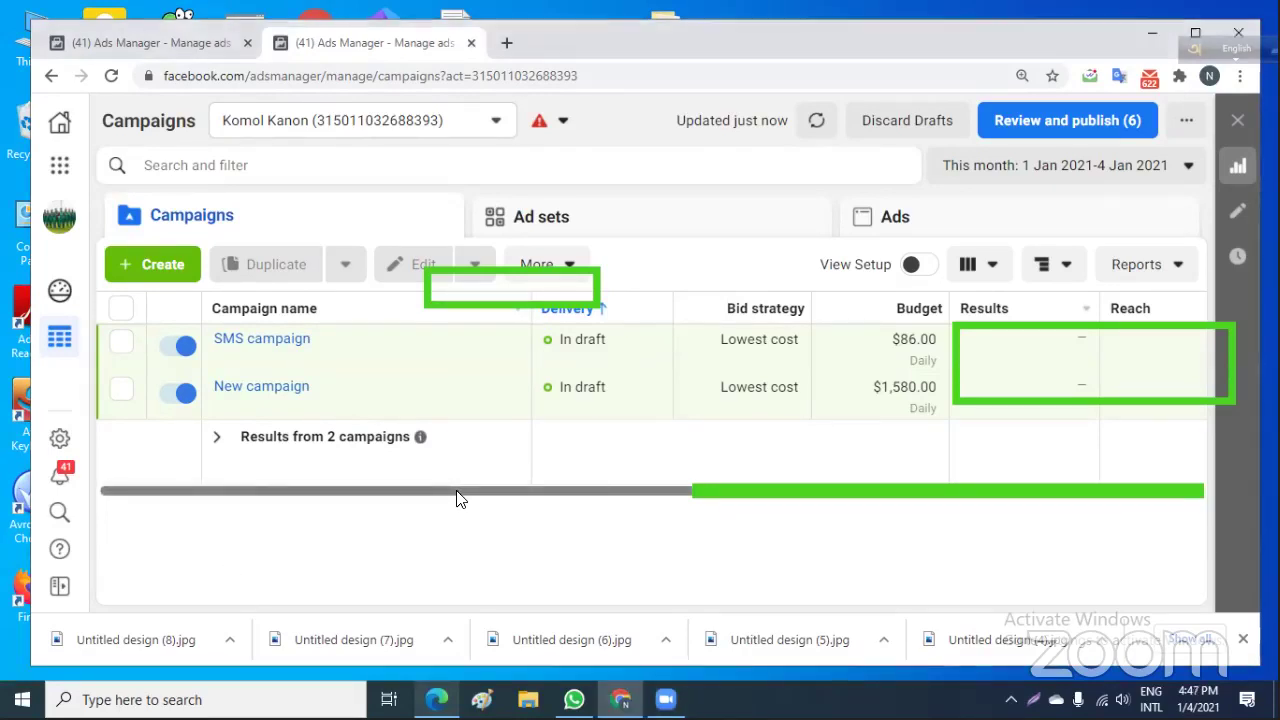
Examine the campaigns table's columns across to the amount spent and end date.
drag(455, 493, 880, 494)
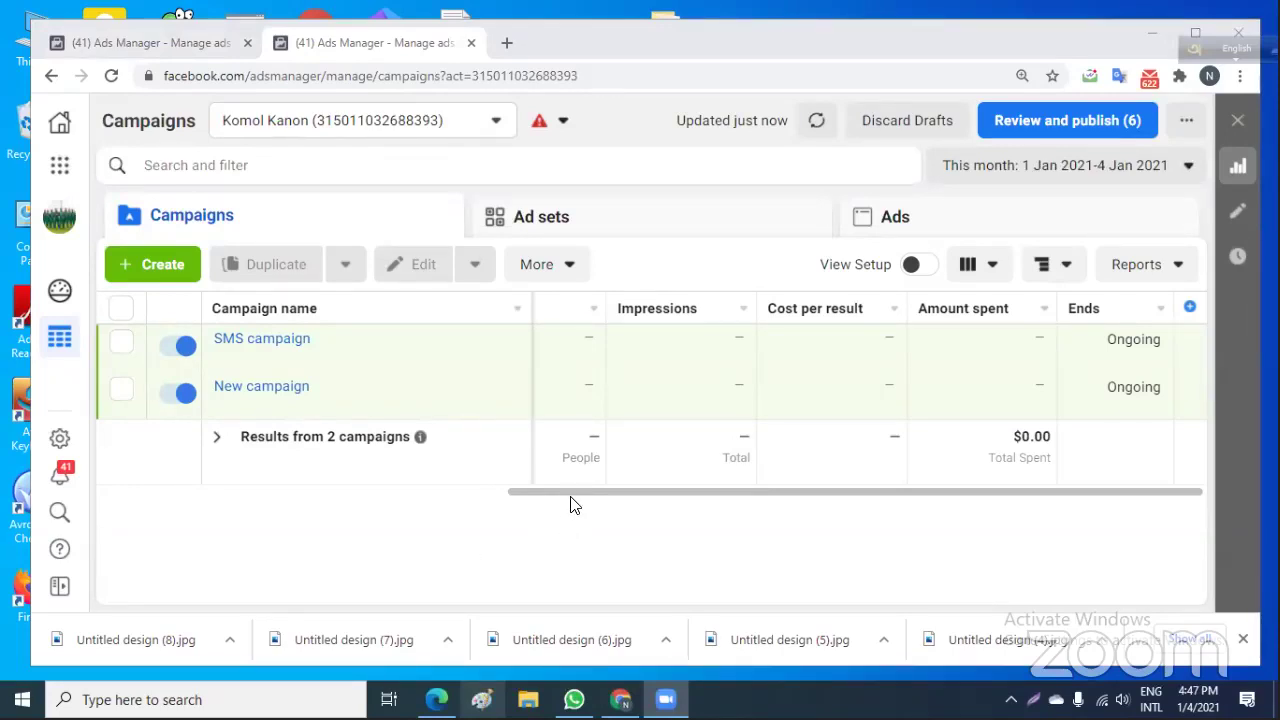
click(338, 527)
scroll(191, 529, left, 10)
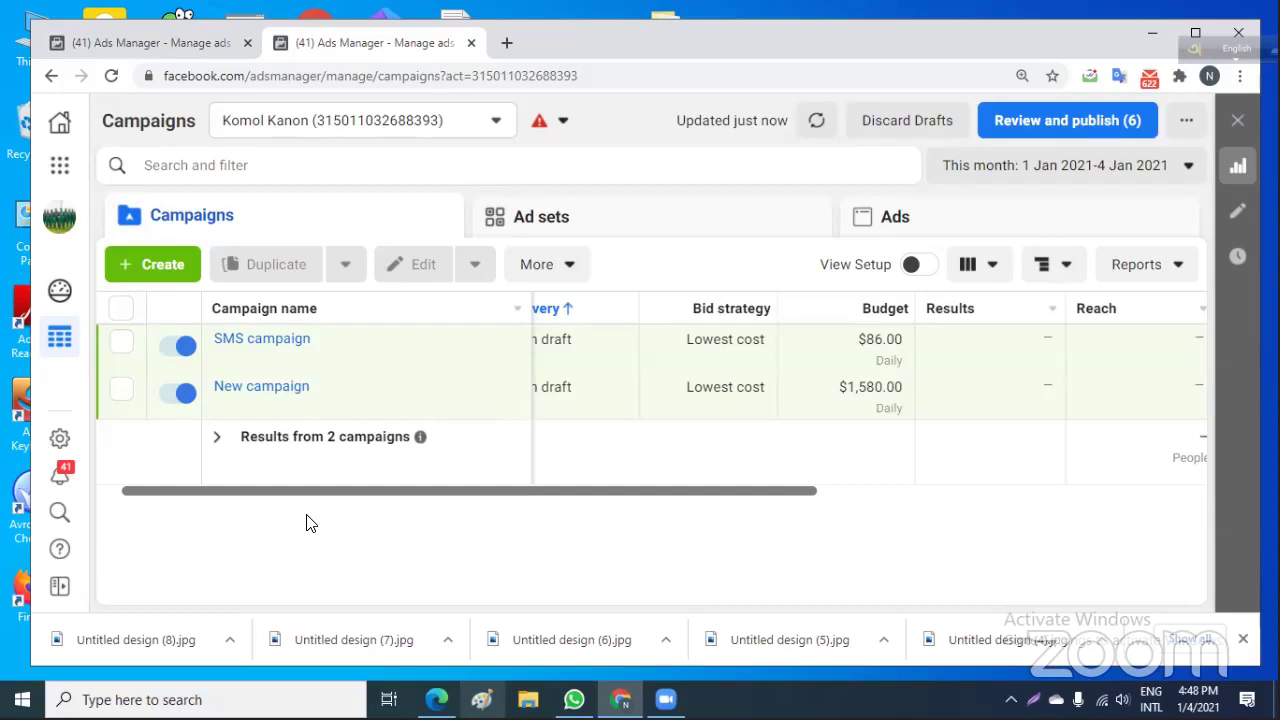
Open Commerce Manager, Events Manager and Ad account settings from the business tools list, each in its own new tab.
click(62, 172)
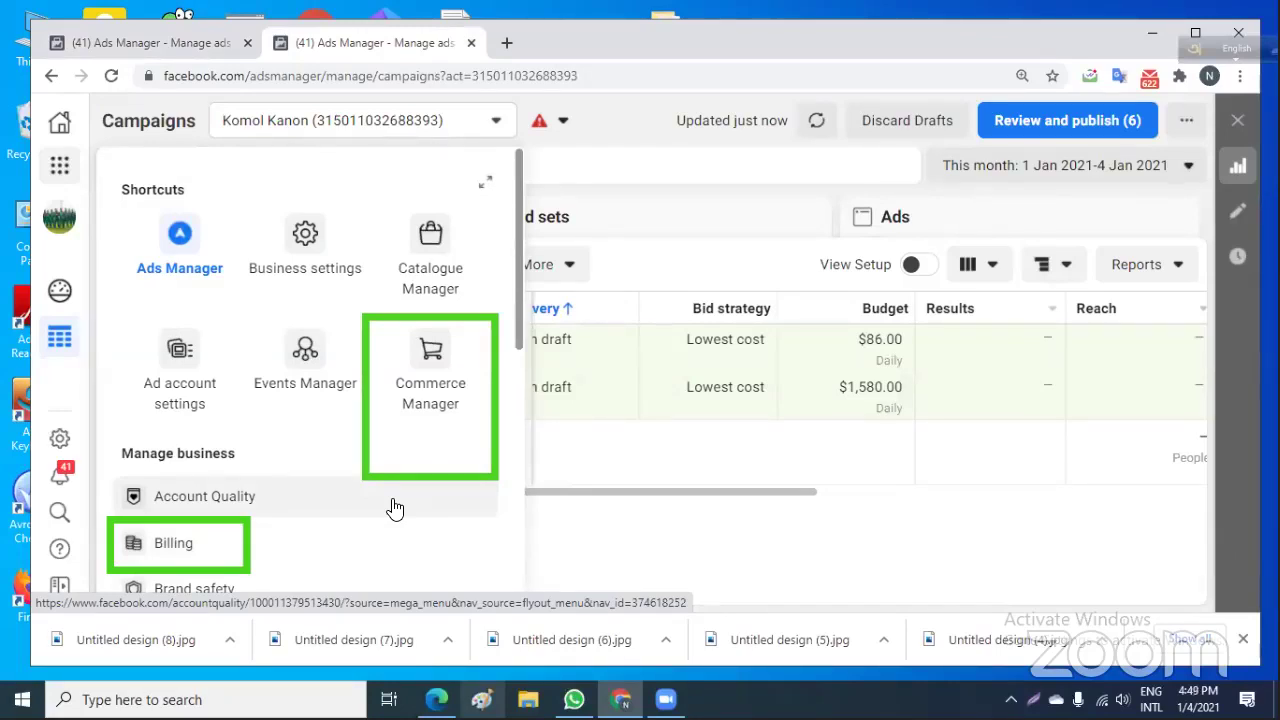
right_click(430, 349)
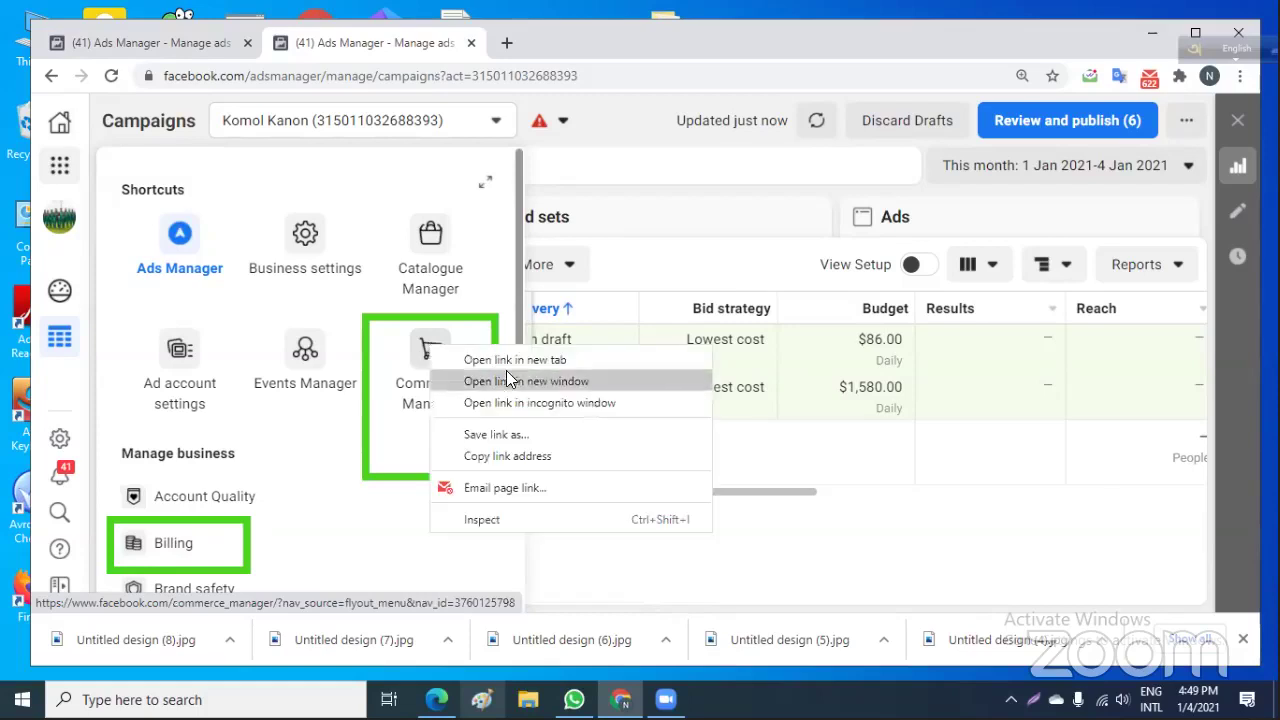
click(508, 362)
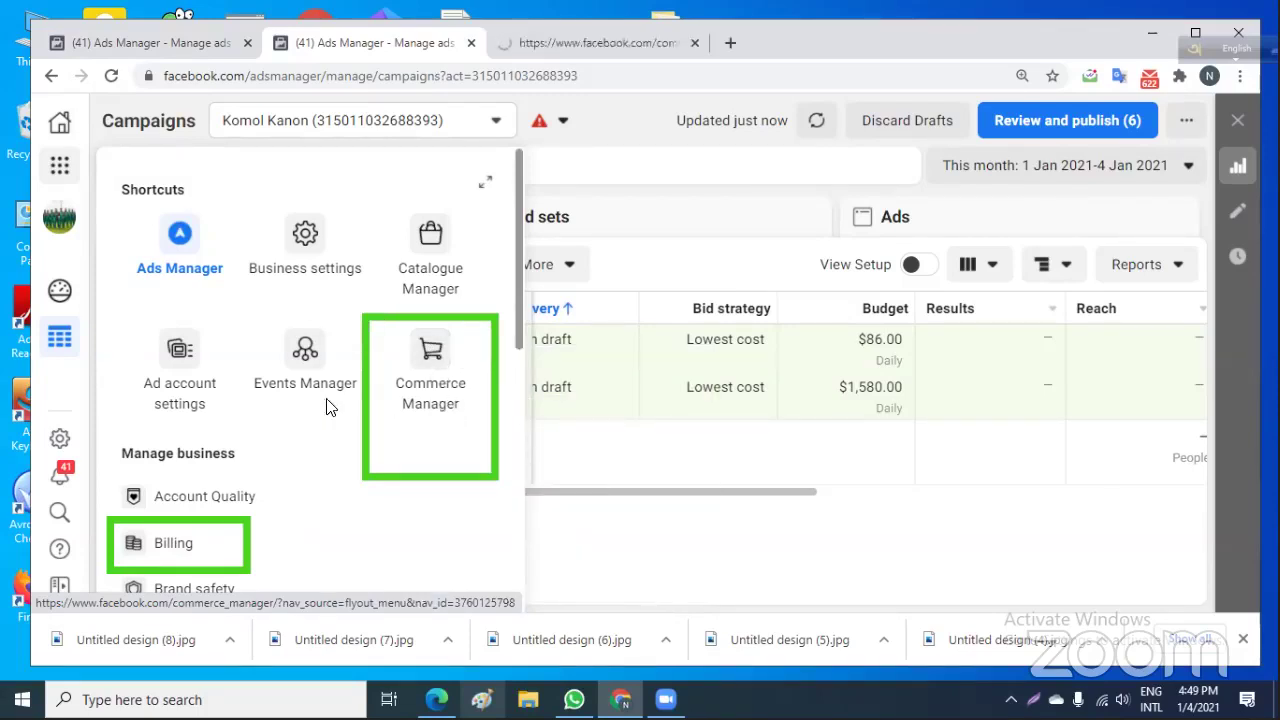
right_click(343, 358)
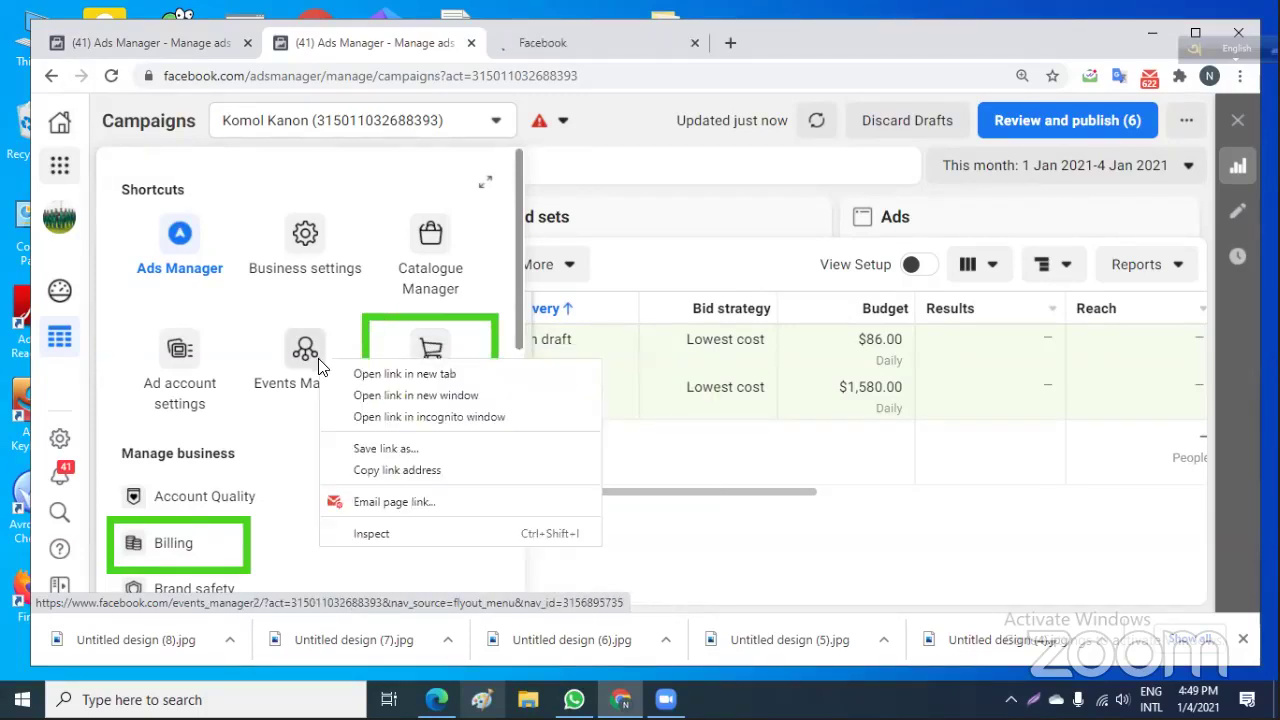
click(408, 370)
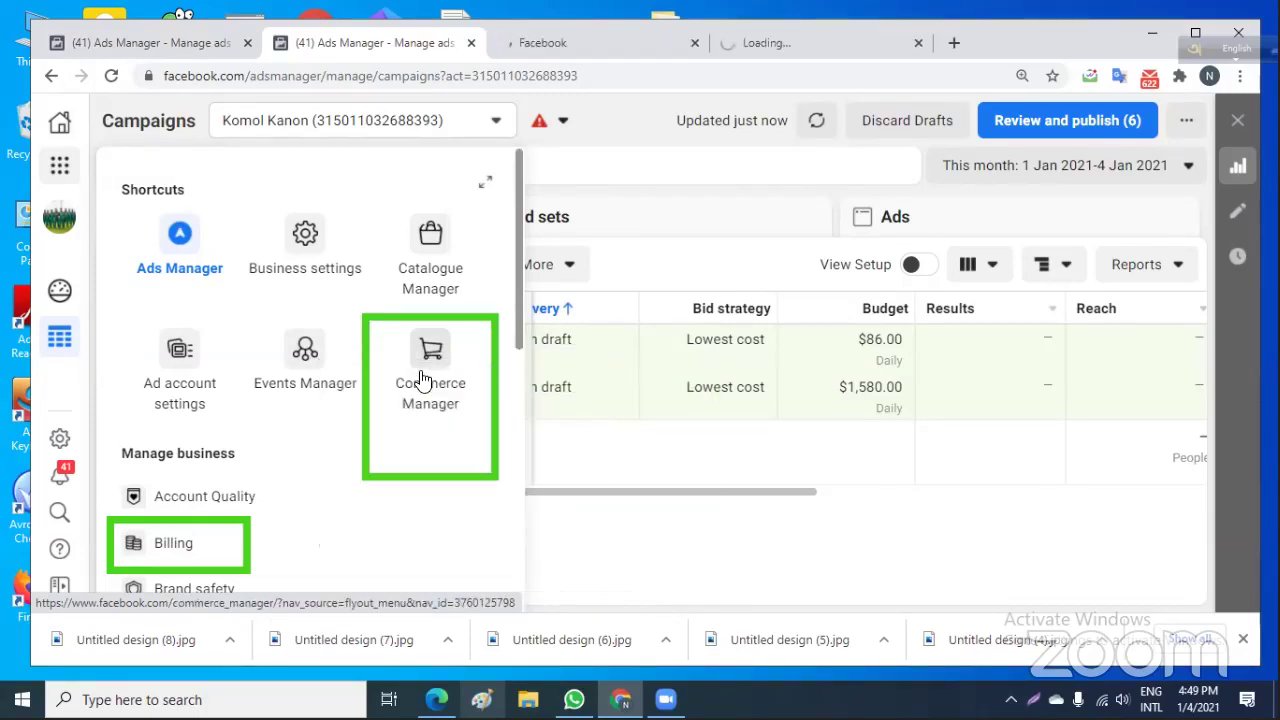
right_click(180, 378)
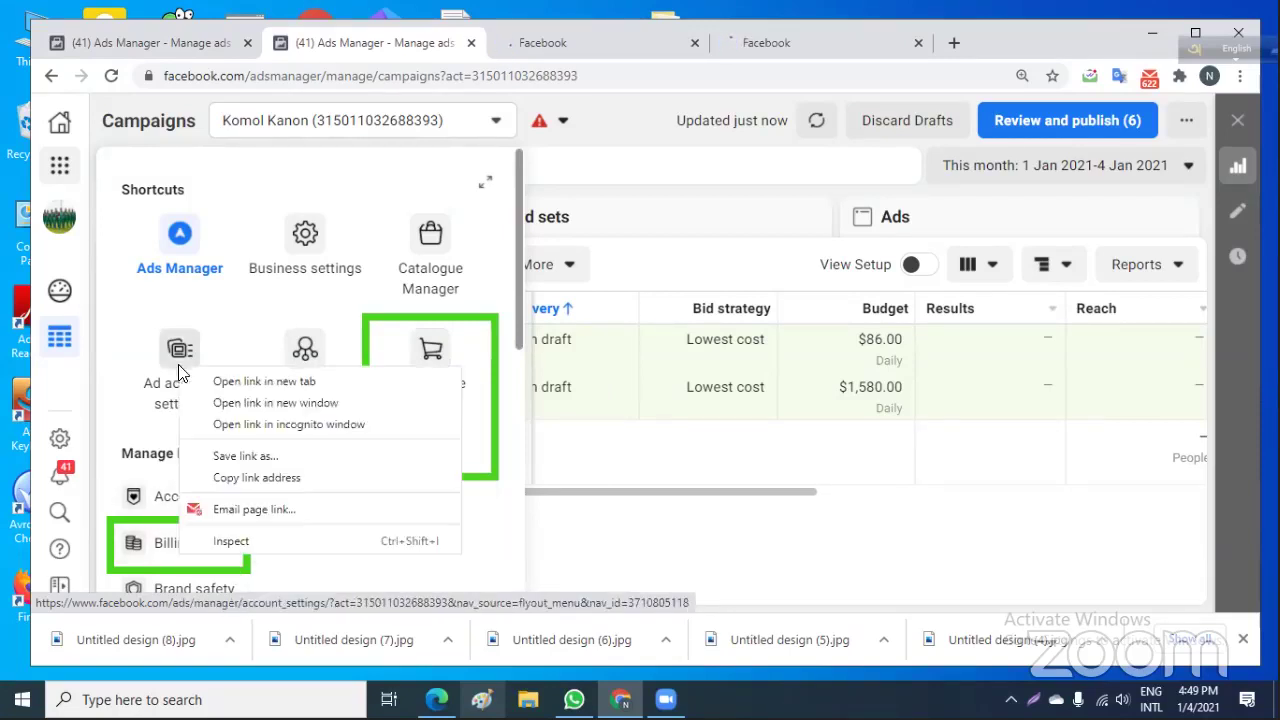
click(274, 378)
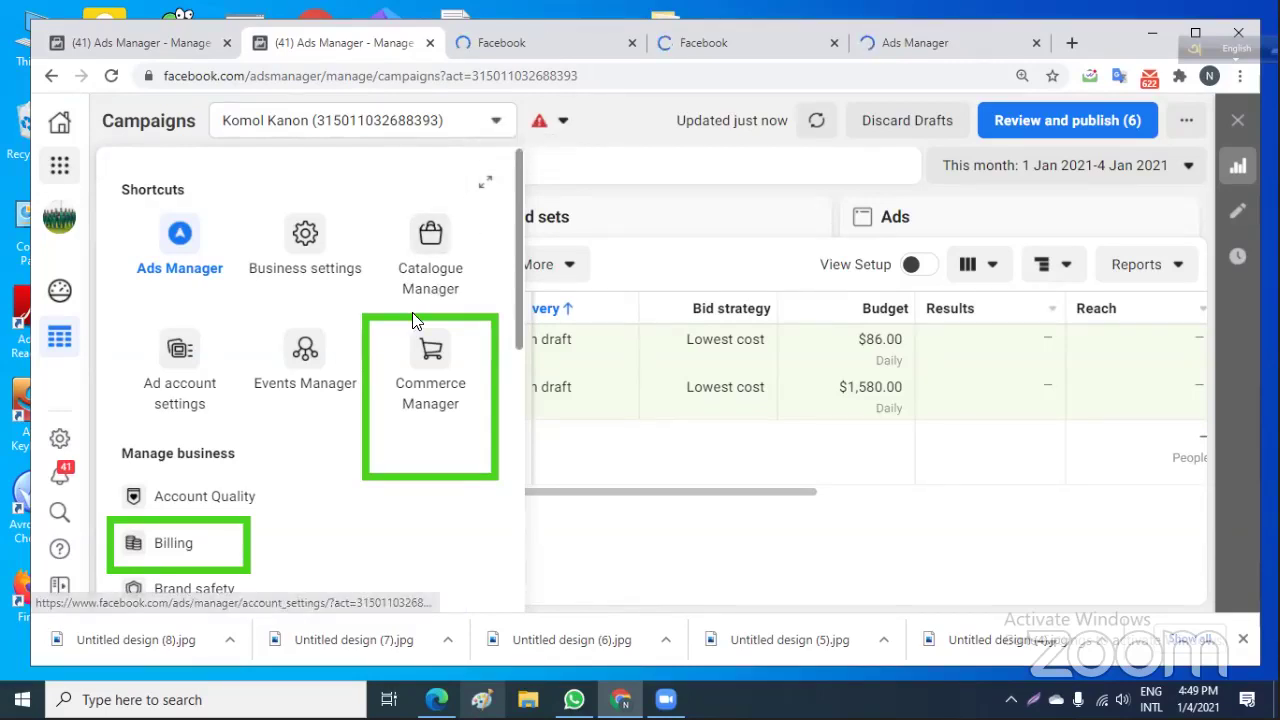
Look through the remaining business tools for managing, advertising, reporting and selling, and dismiss the downloads bar.
scroll(348, 367, down, 3)
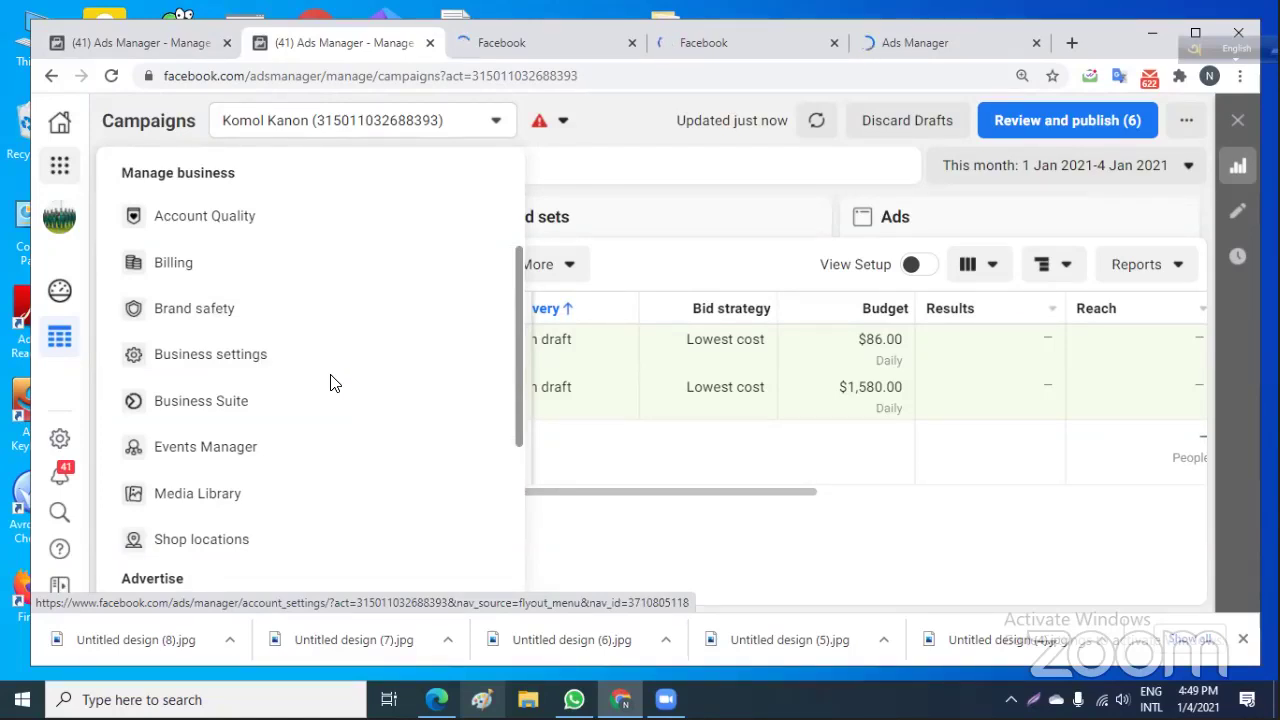
scroll(333, 383, down, 2)
scroll(333, 385, down, 2)
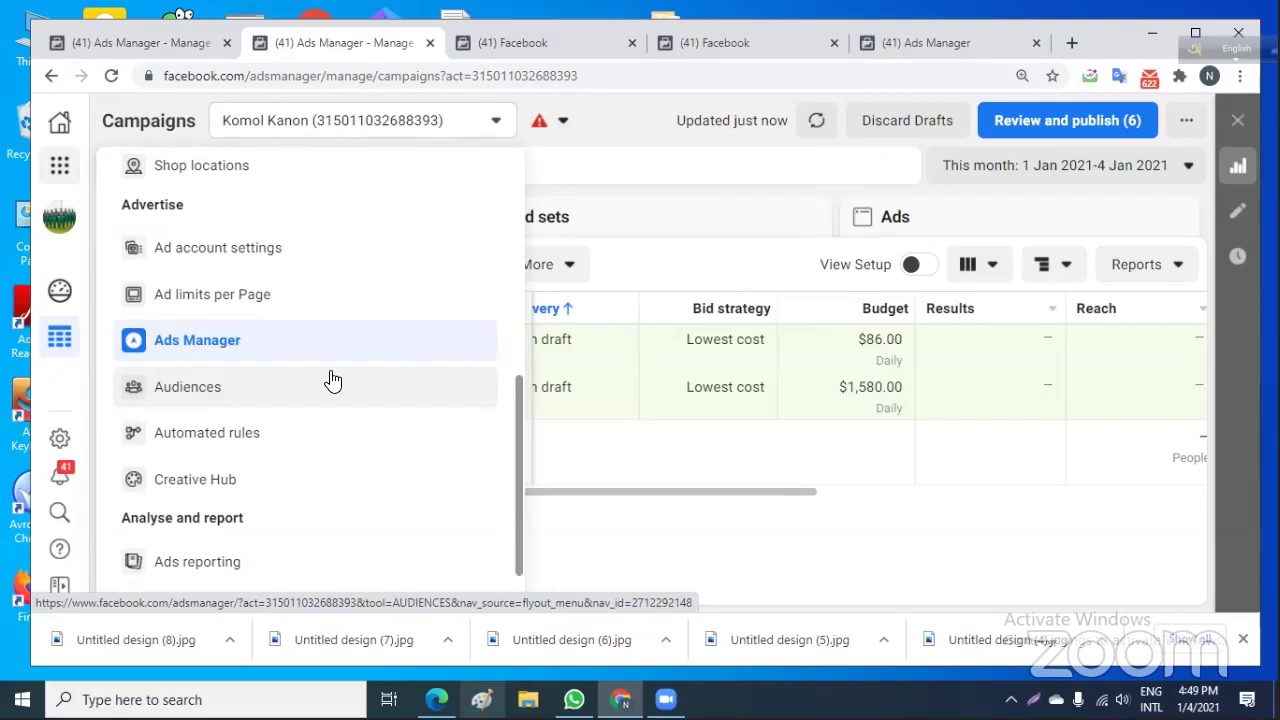
scroll(333, 380, down, 3)
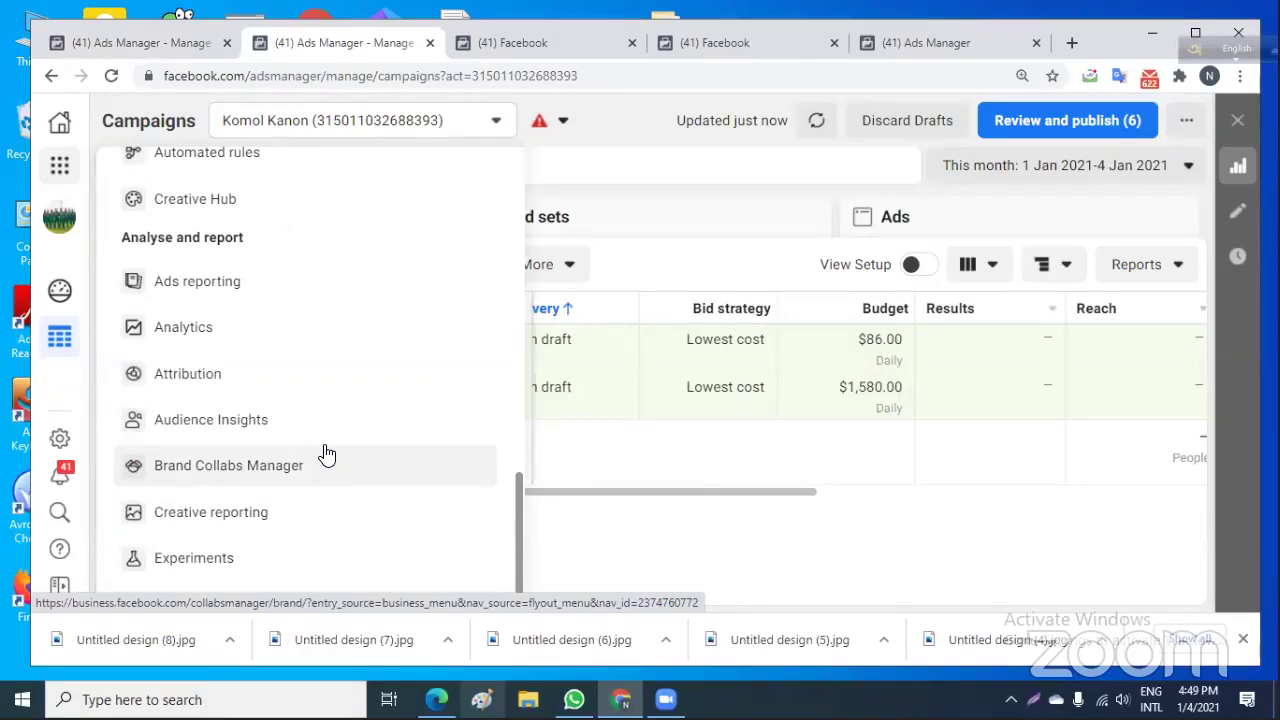
scroll(326, 455, down, 2)
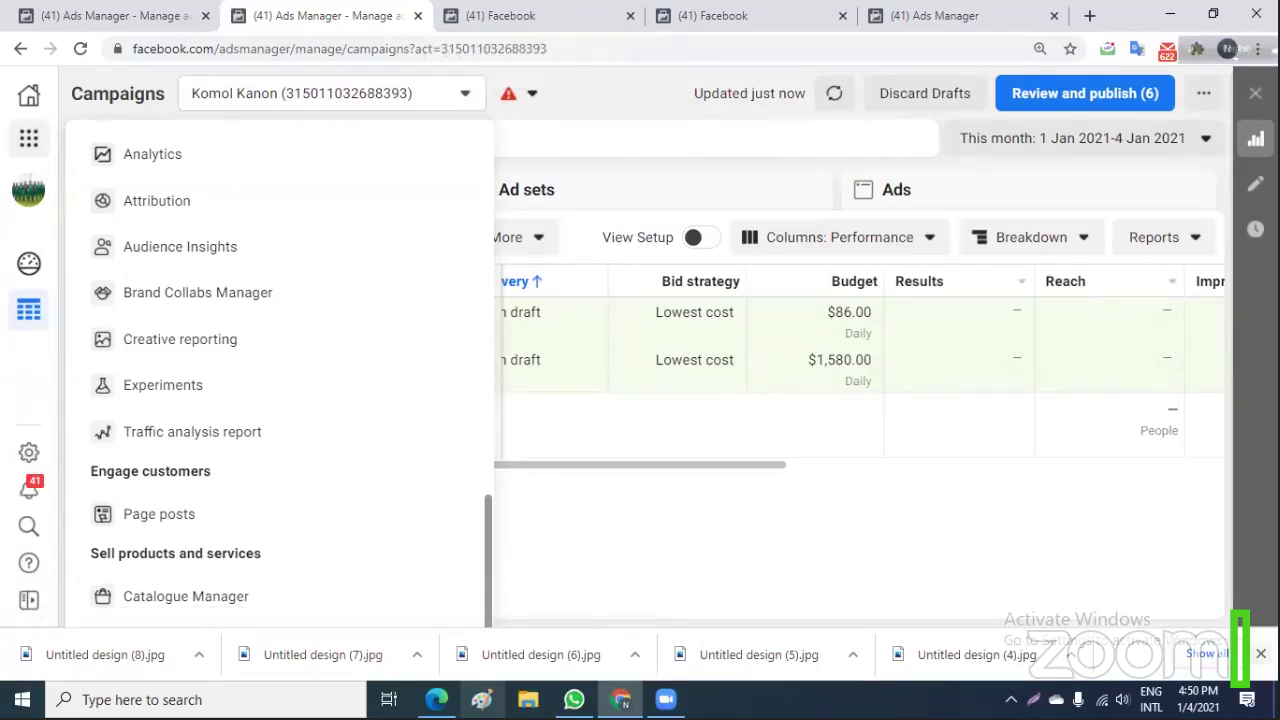
click(1261, 654)
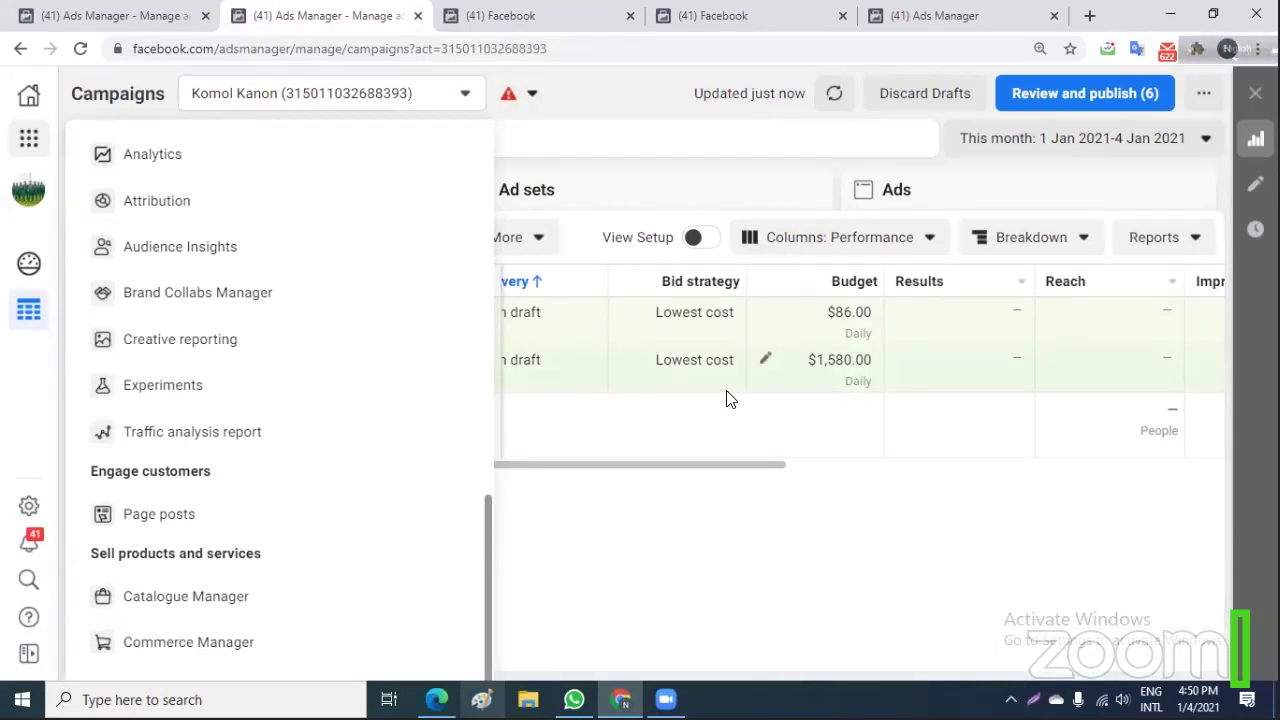
Examine the shops and catalogues listed among the Commerce Manager assets.
click(563, 20)
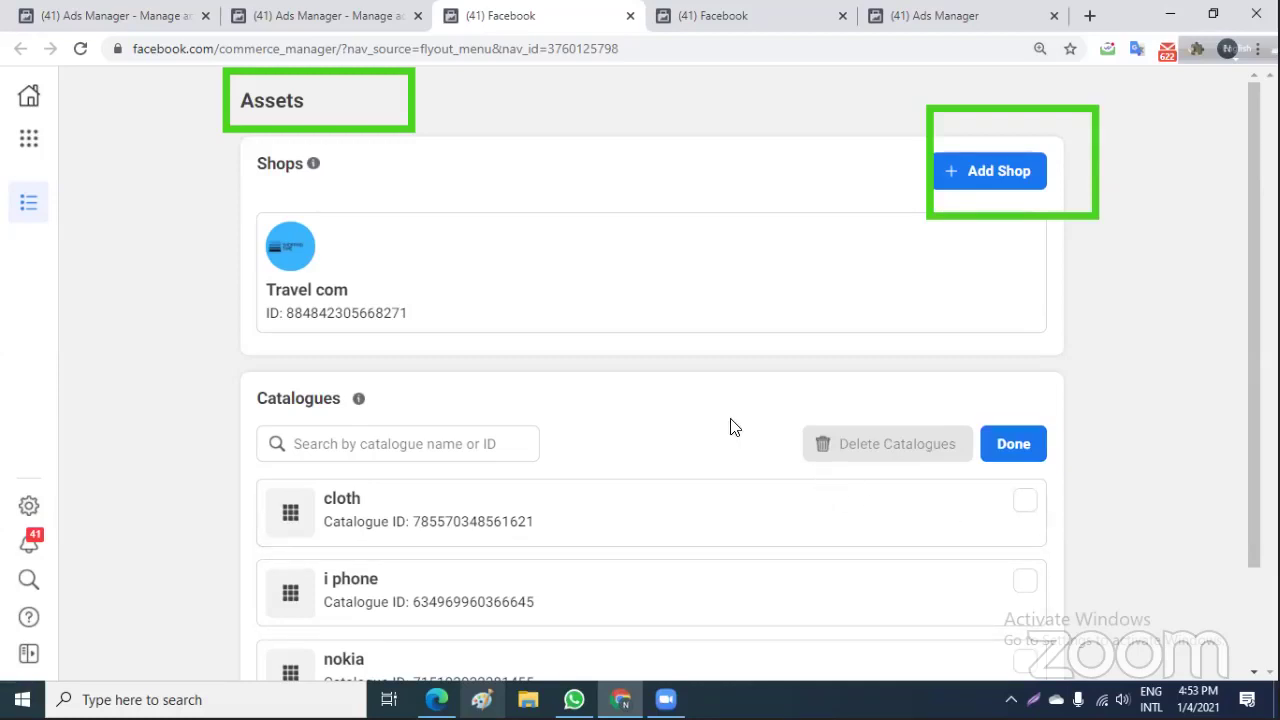
scroll(731, 420, down, 1)
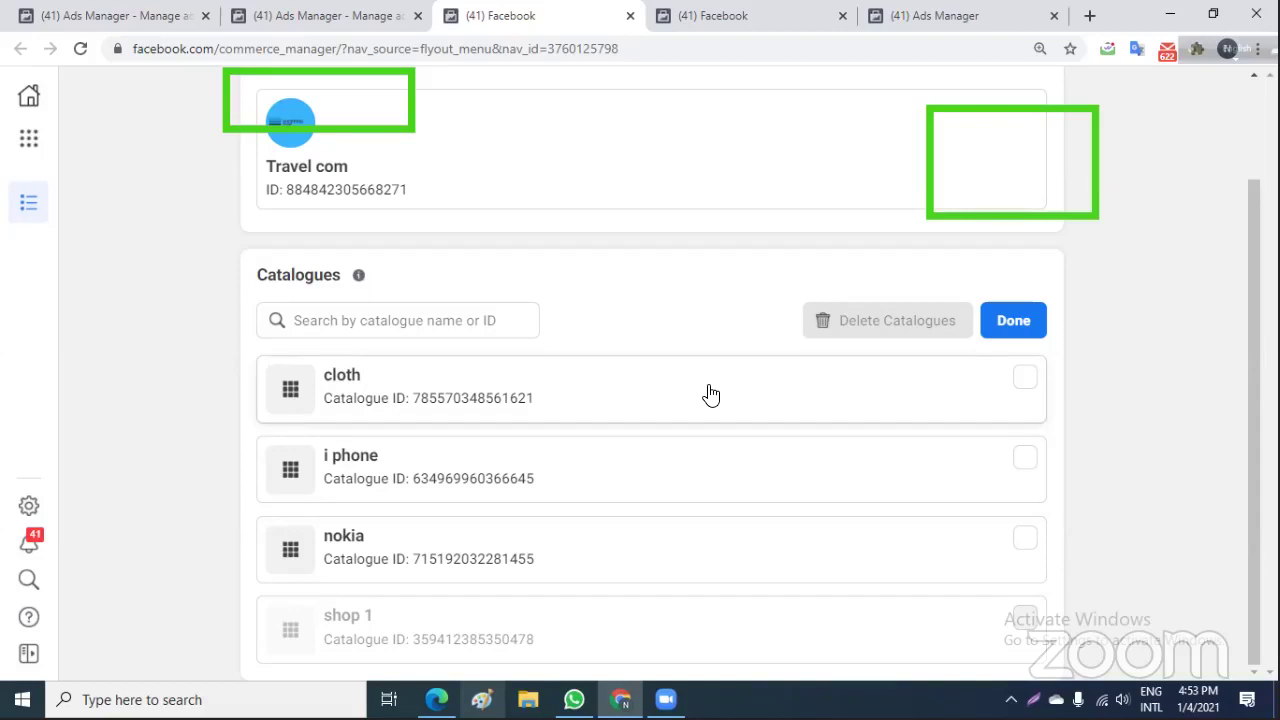
scroll(686, 349, up, 2)
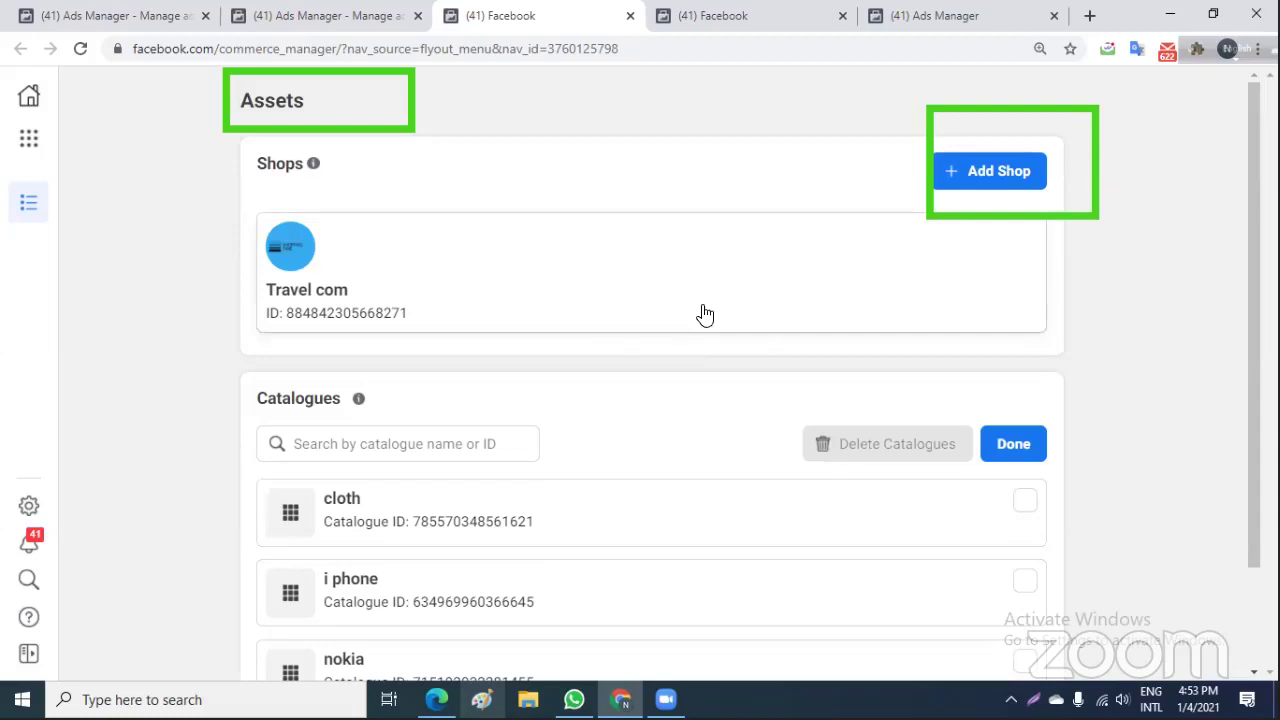
Review the pixel's overview and test events pages among the Events Manager data sources.
click(738, 12)
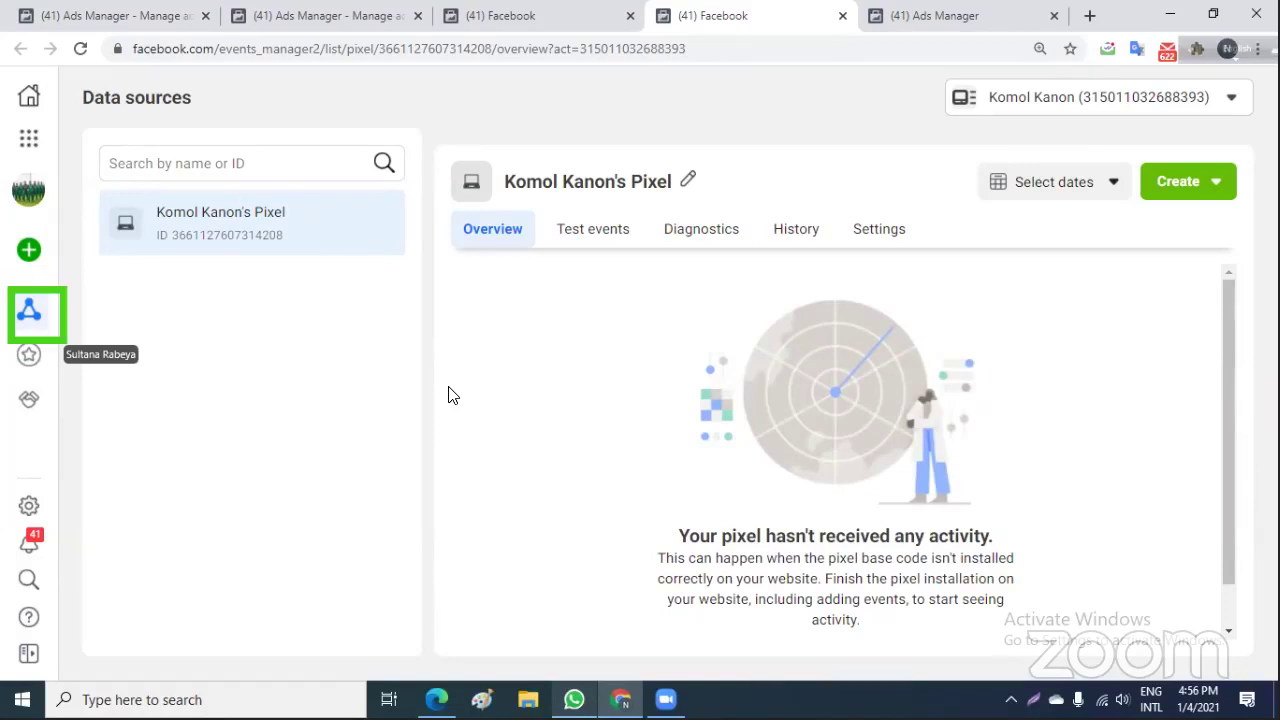
mouse_move(25, 320)
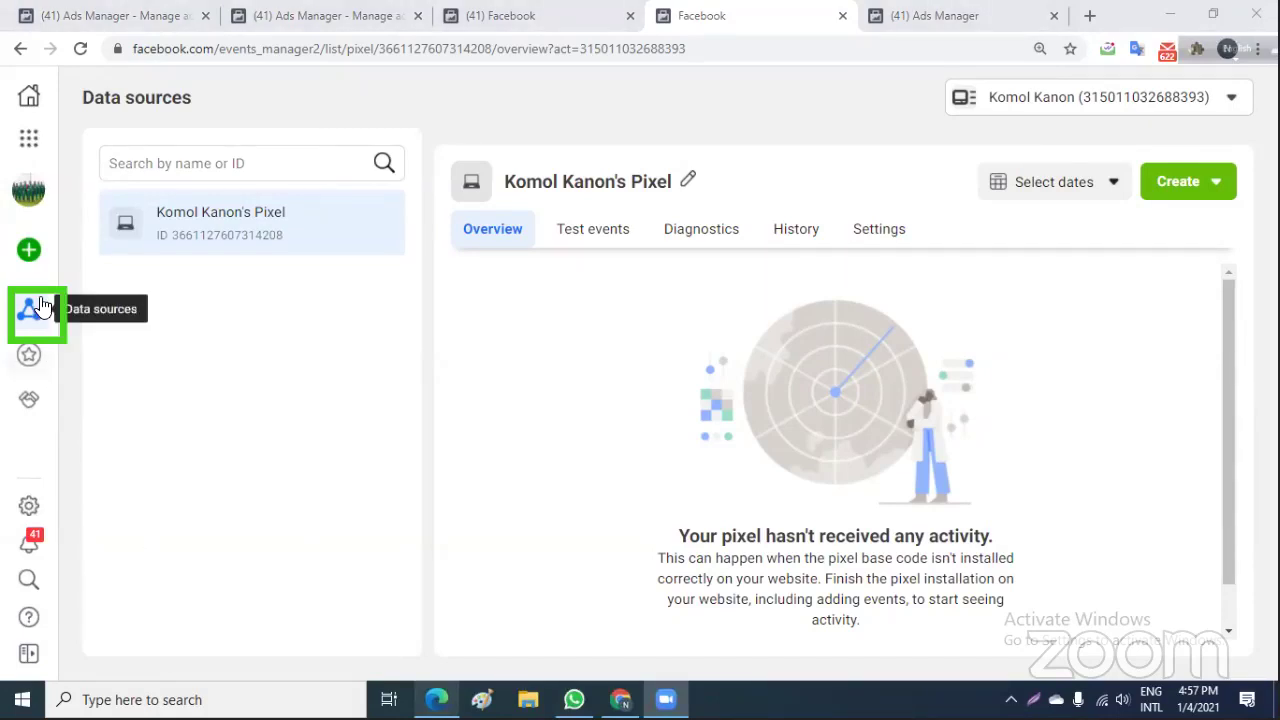
mouse_move(108, 316)
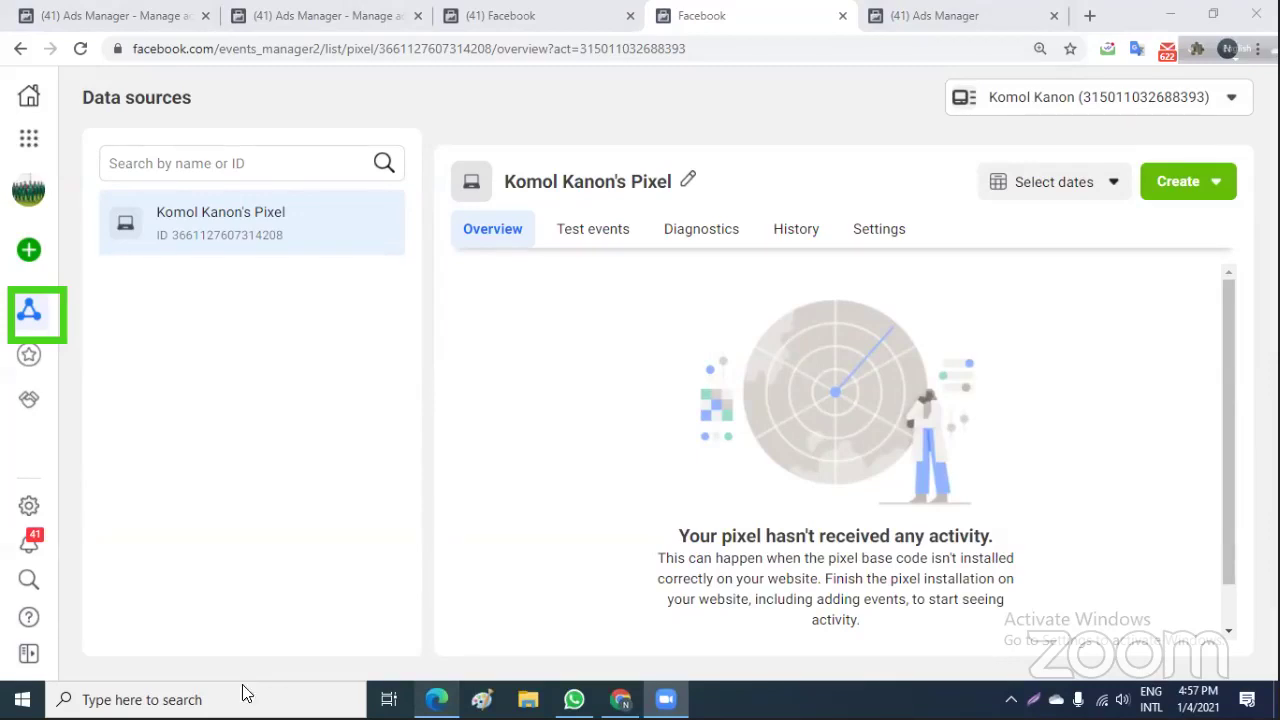
click(620, 230)
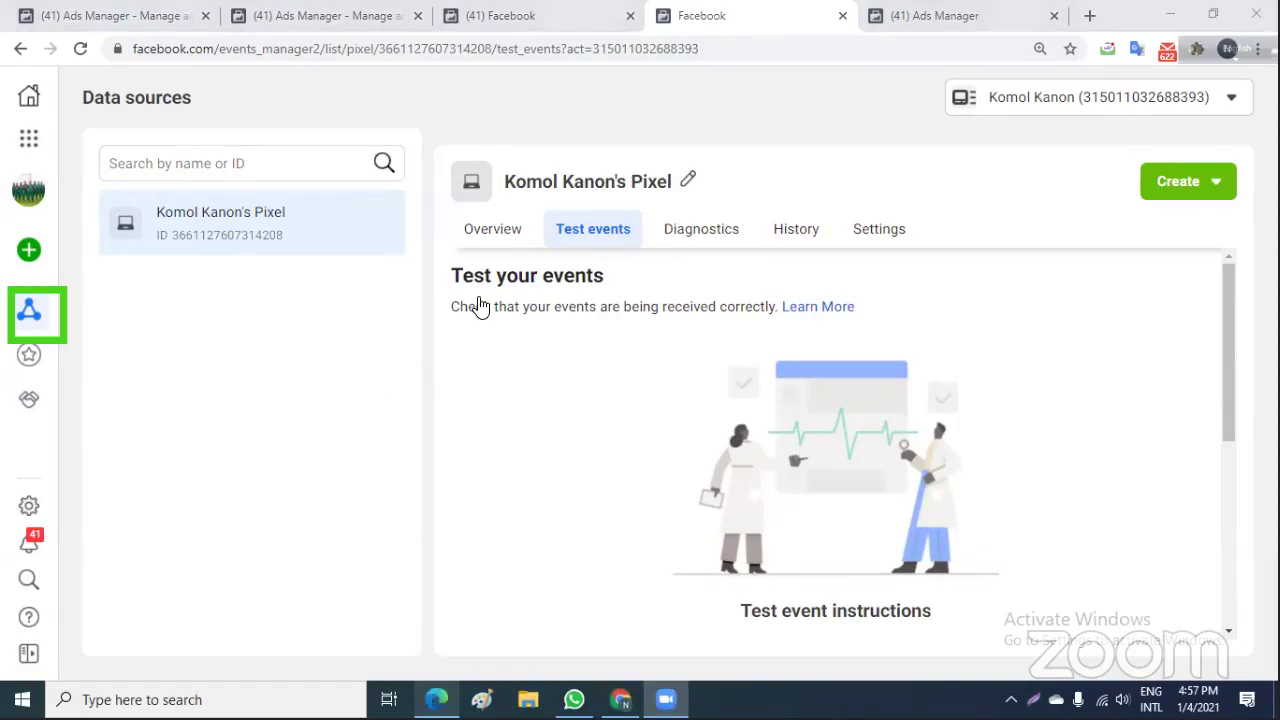
click(480, 229)
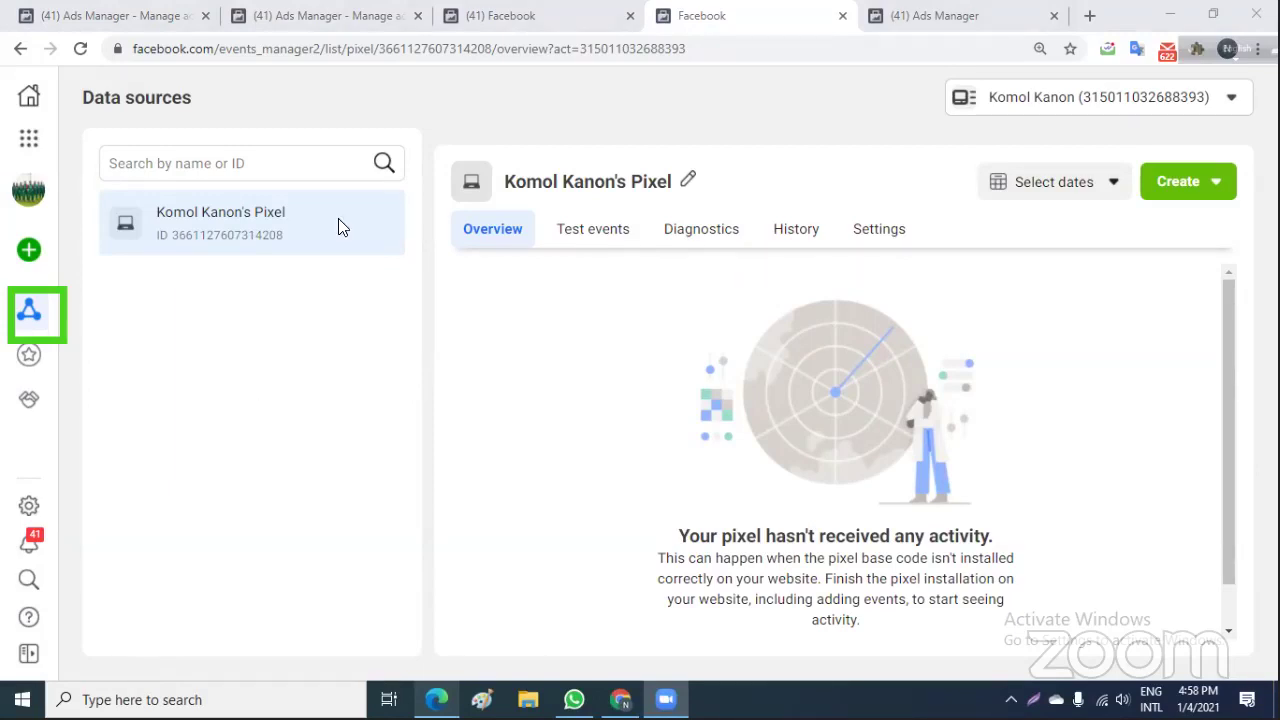
Close the Events Manager page and examine the ad account setup form from the account details through the tax ID number.
click(841, 17)
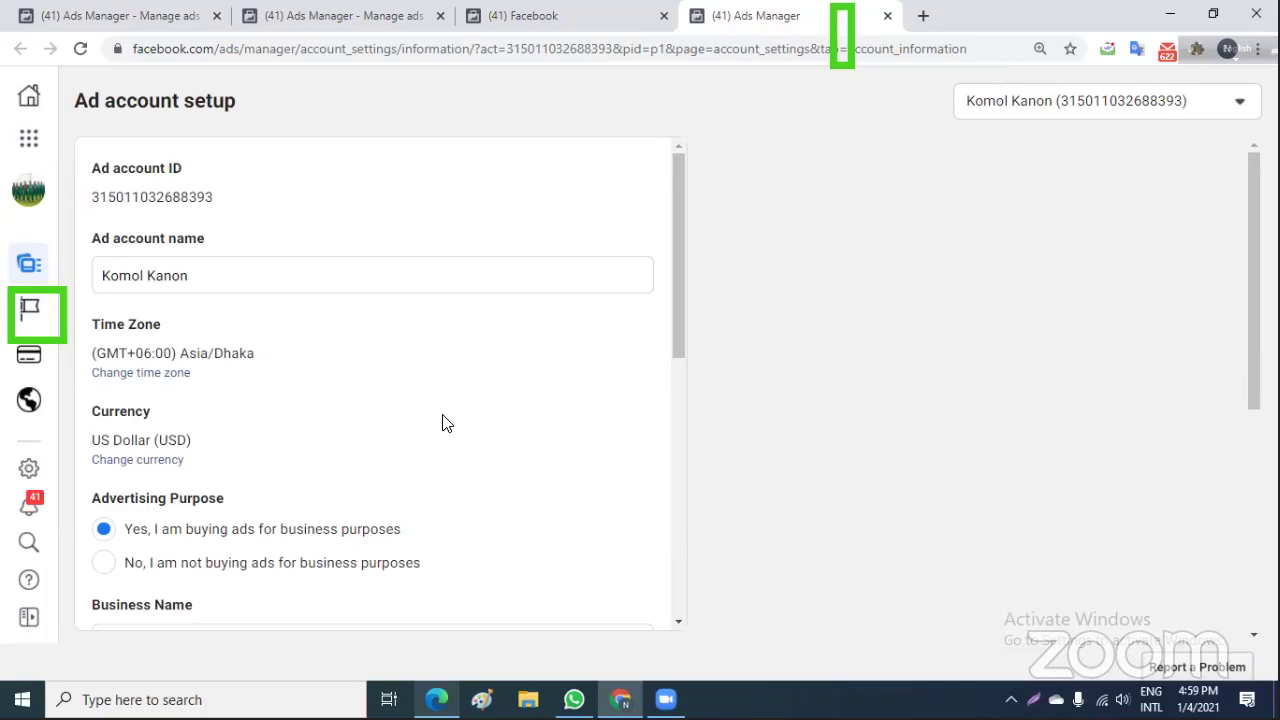
scroll(446, 418, down, 5)
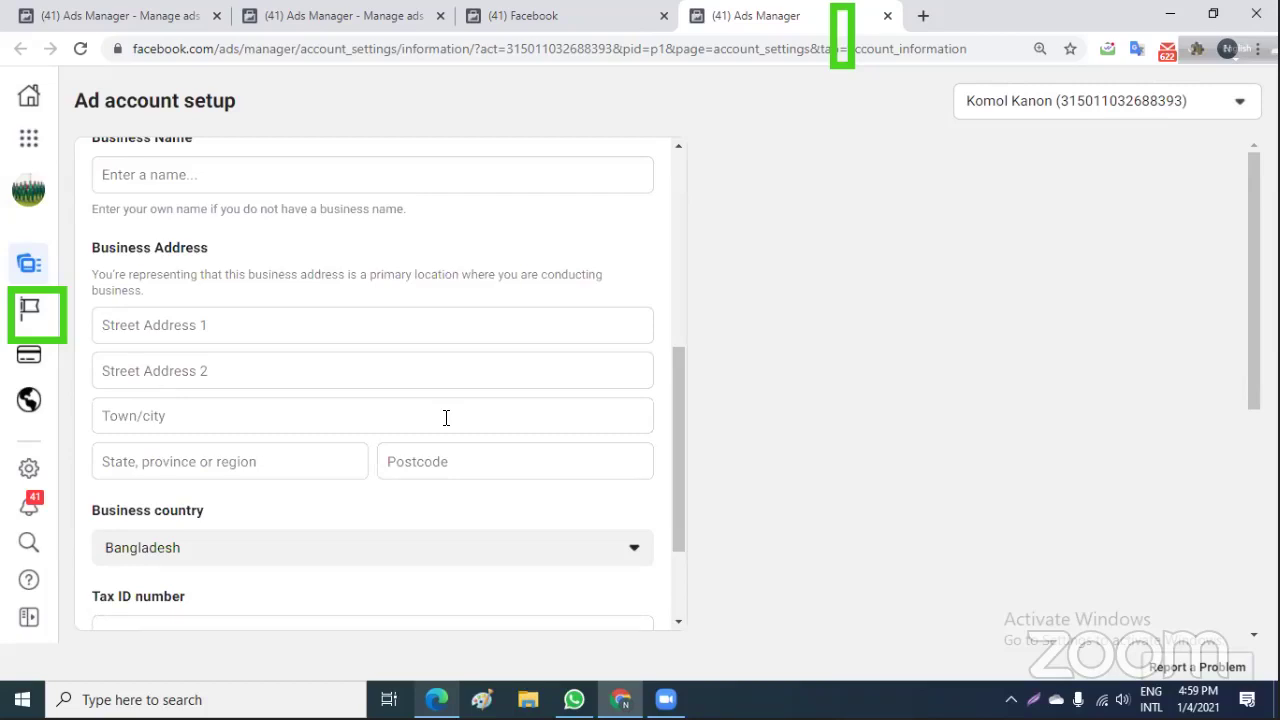
scroll(446, 417, down, 1)
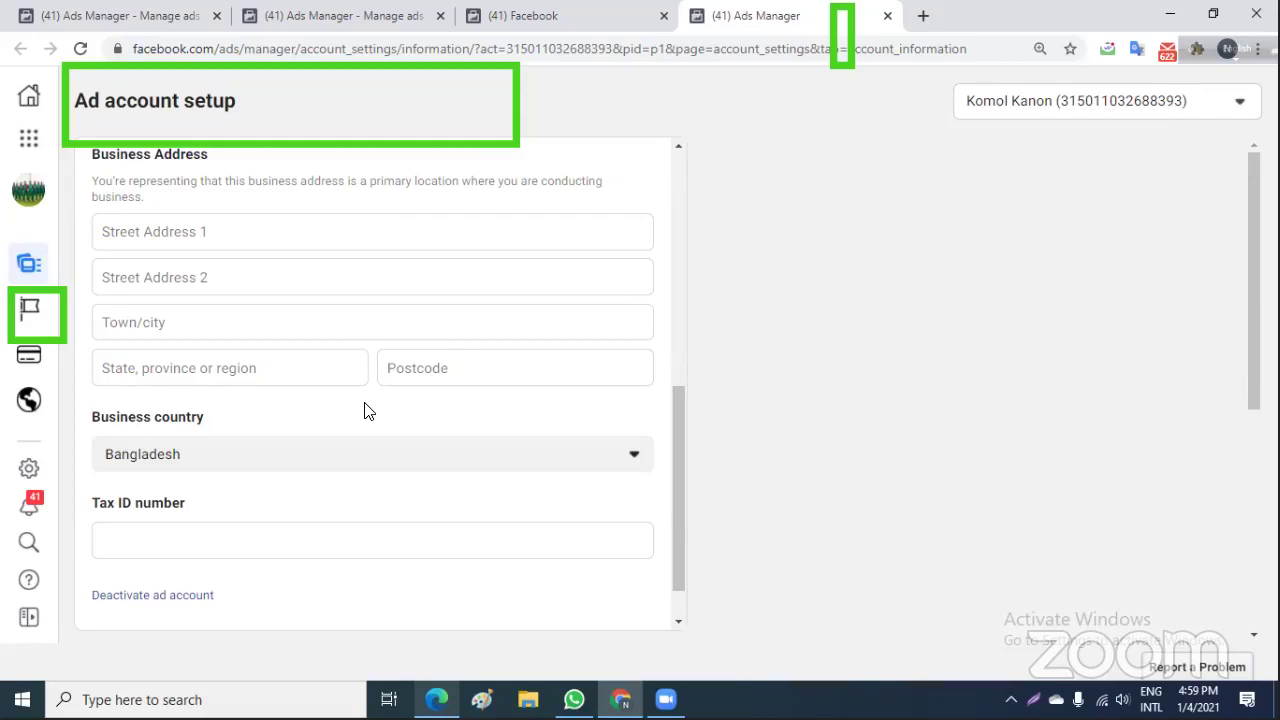
Open Fiverr in a new browser tab and search its services for the suggested phrase "business manager facebook".
click(926, 16)
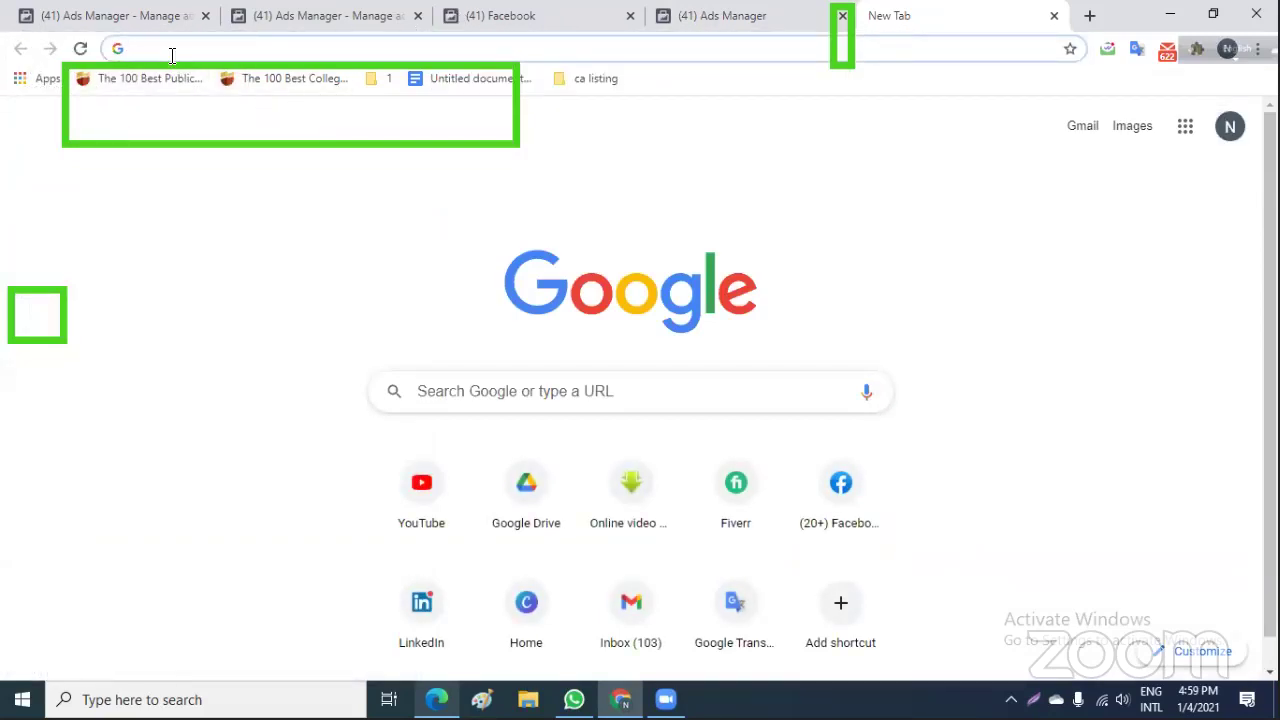
click(727, 483)
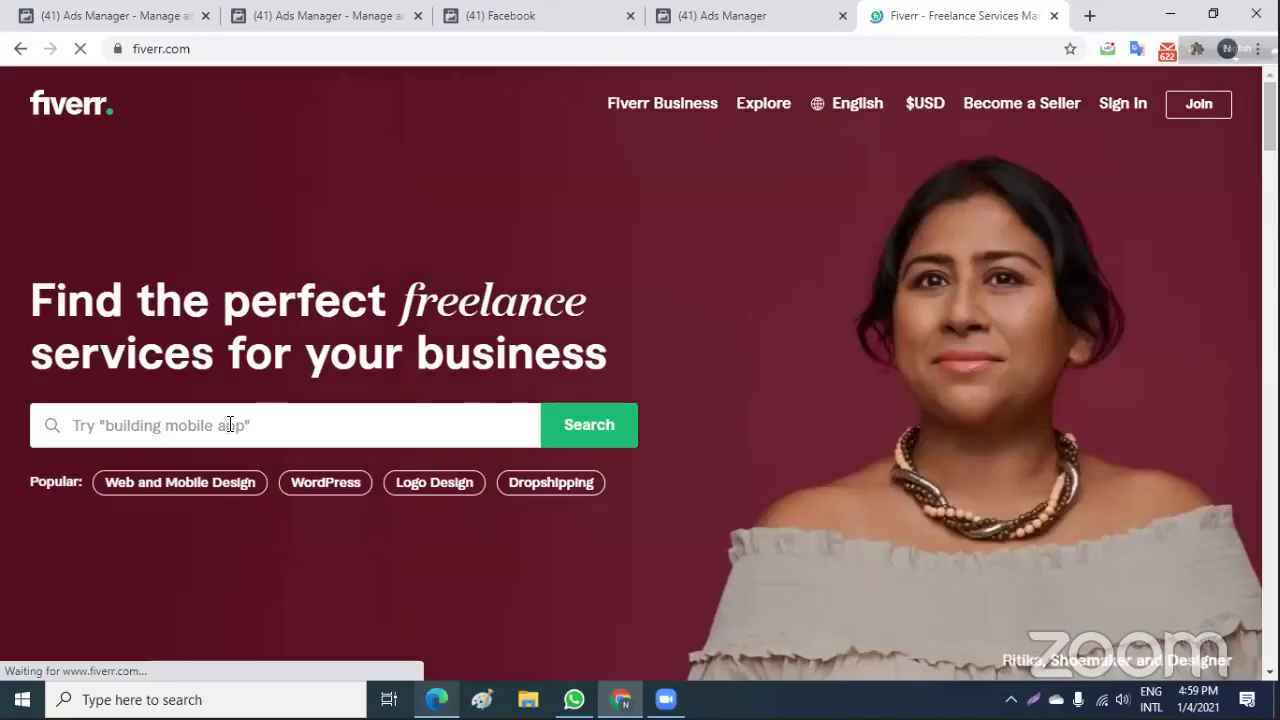
click(226, 414)
text(bi)
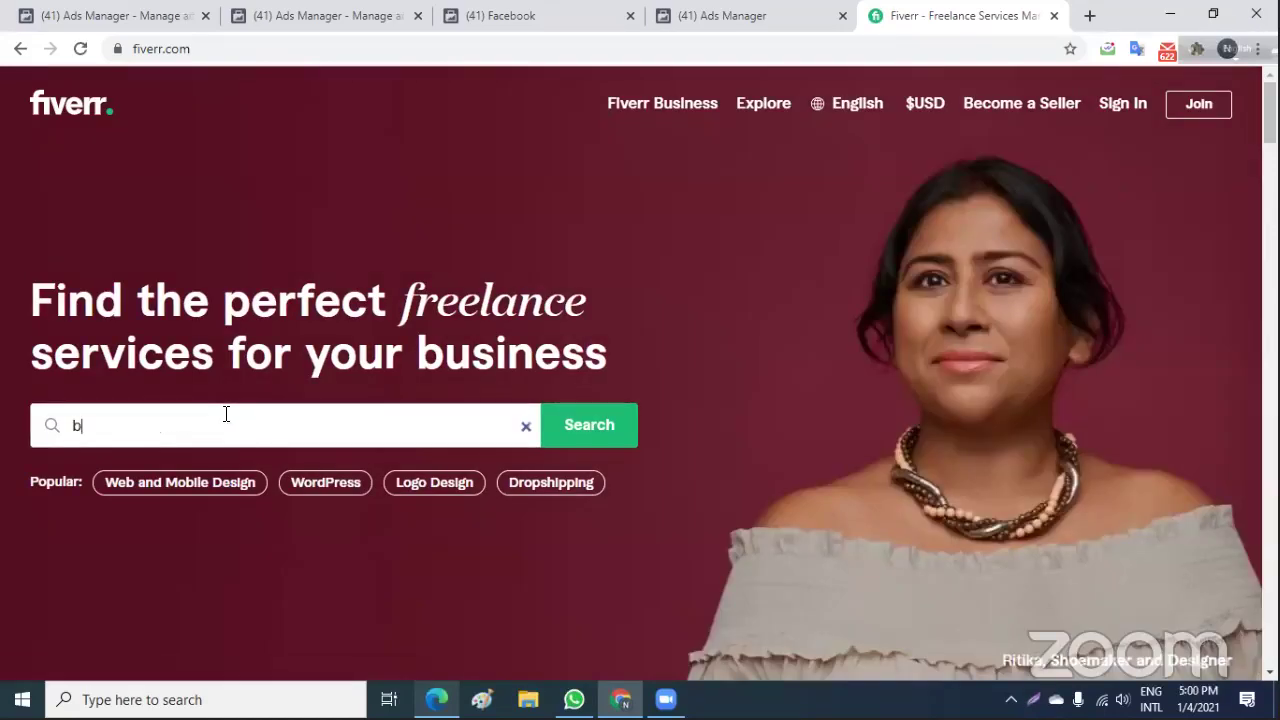
key(BackSpace)
text(usi)
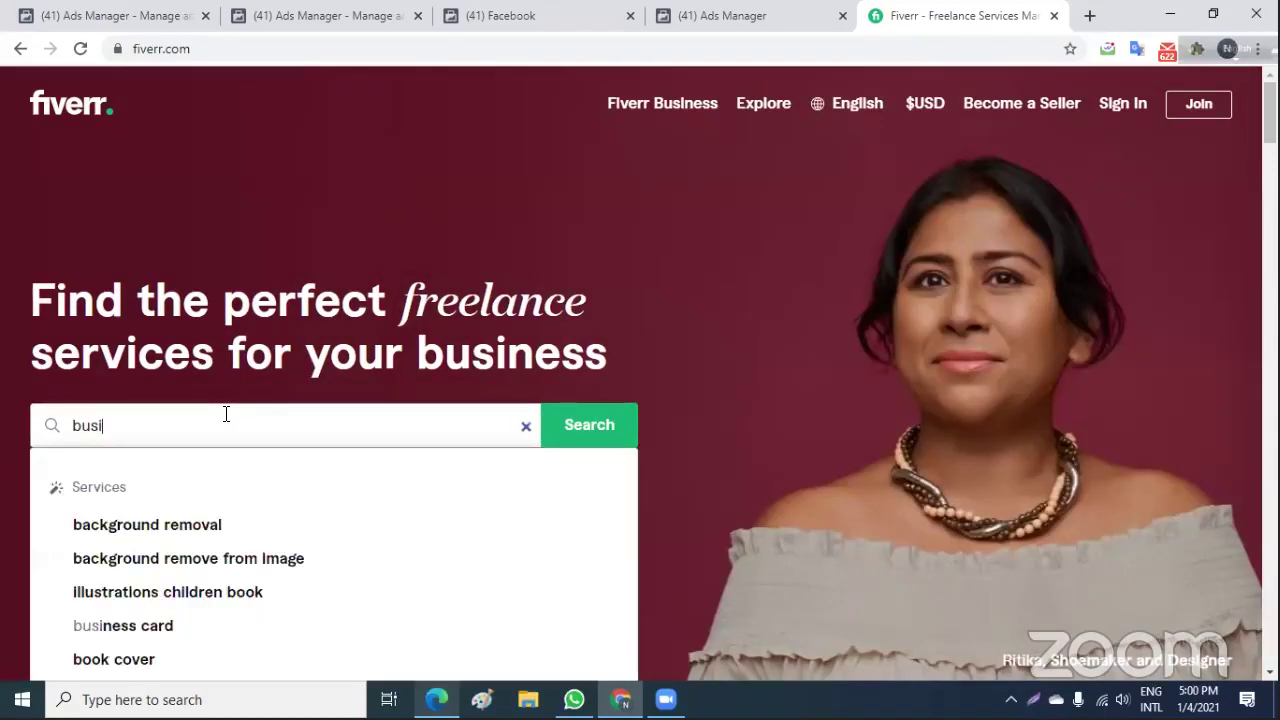
text(ness)
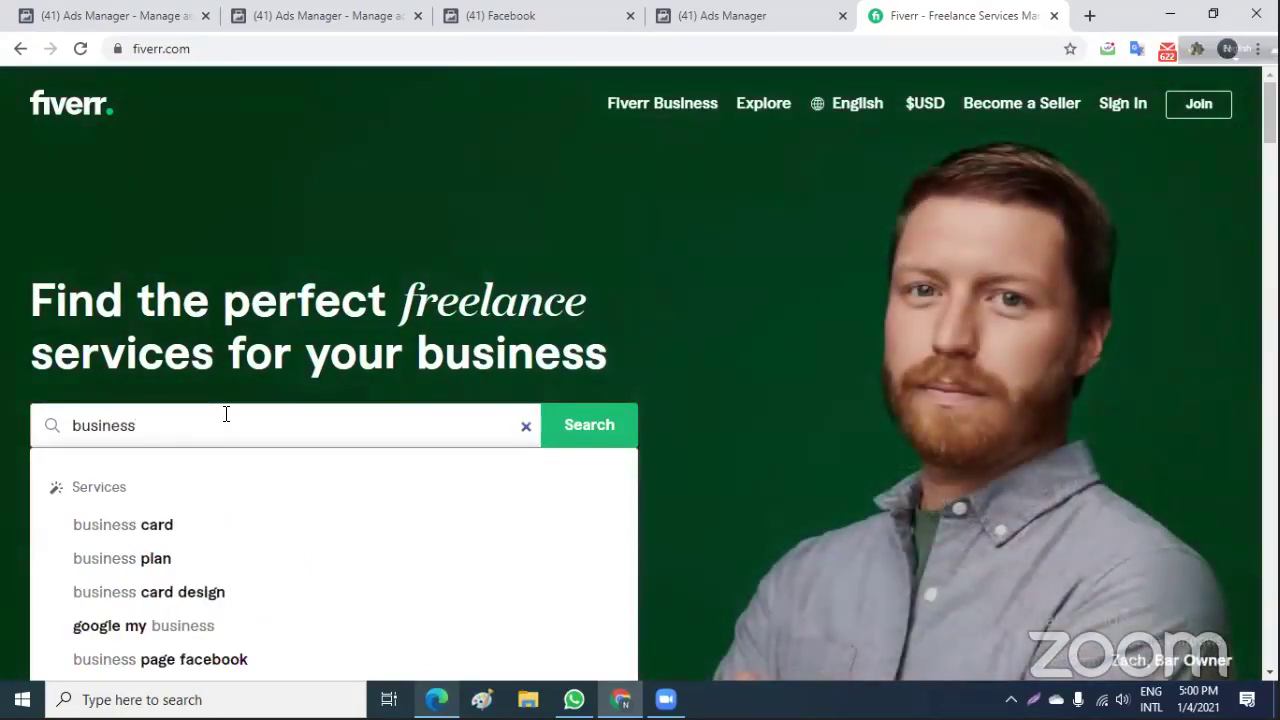
text( ma)
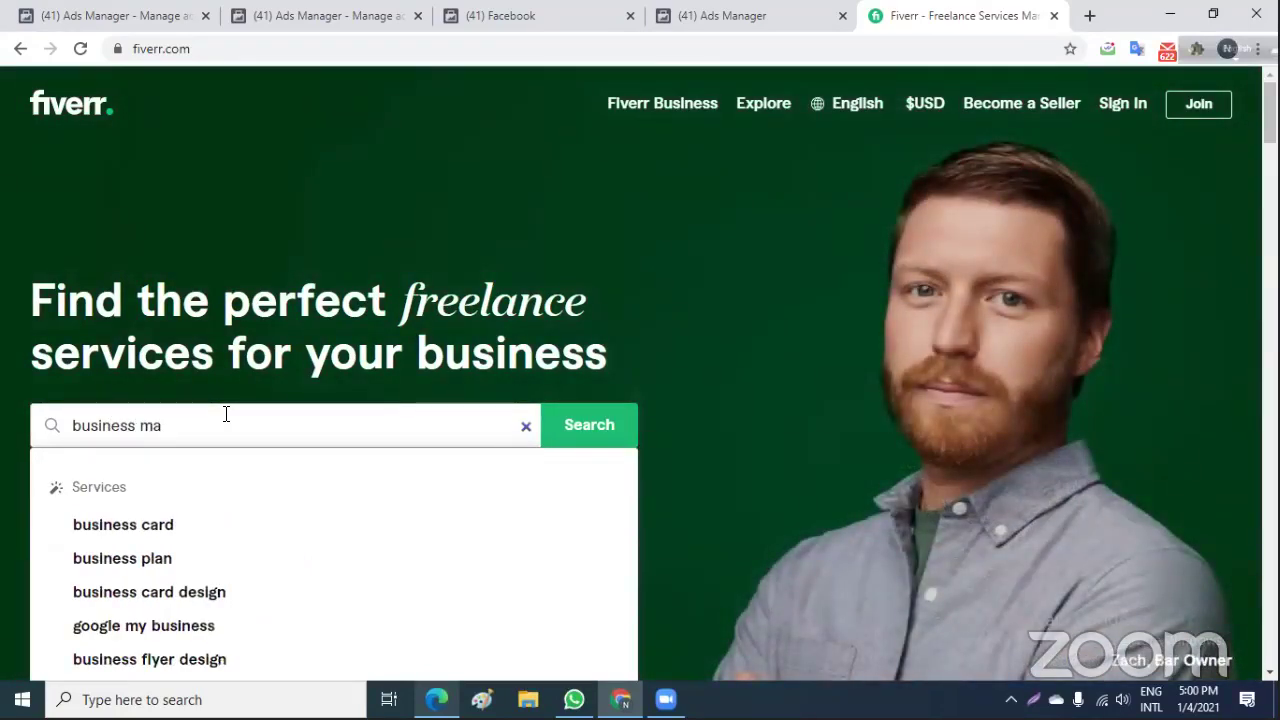
text(nager)
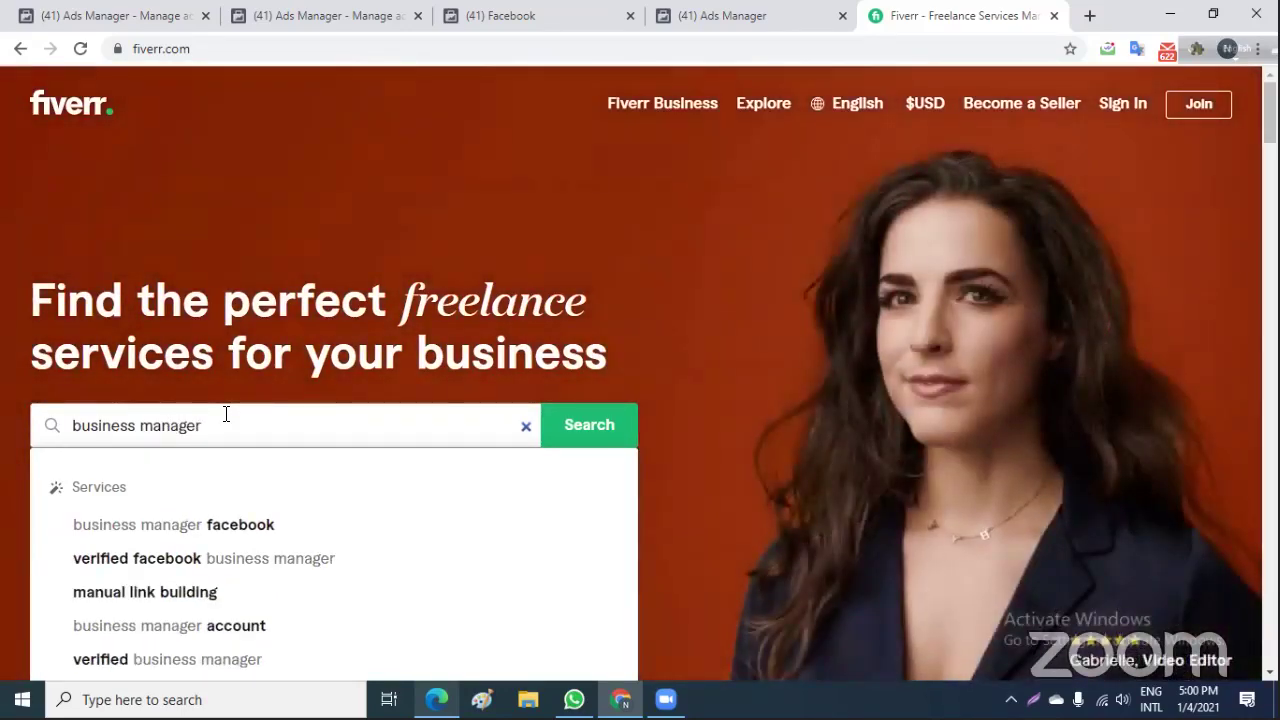
click(193, 527)
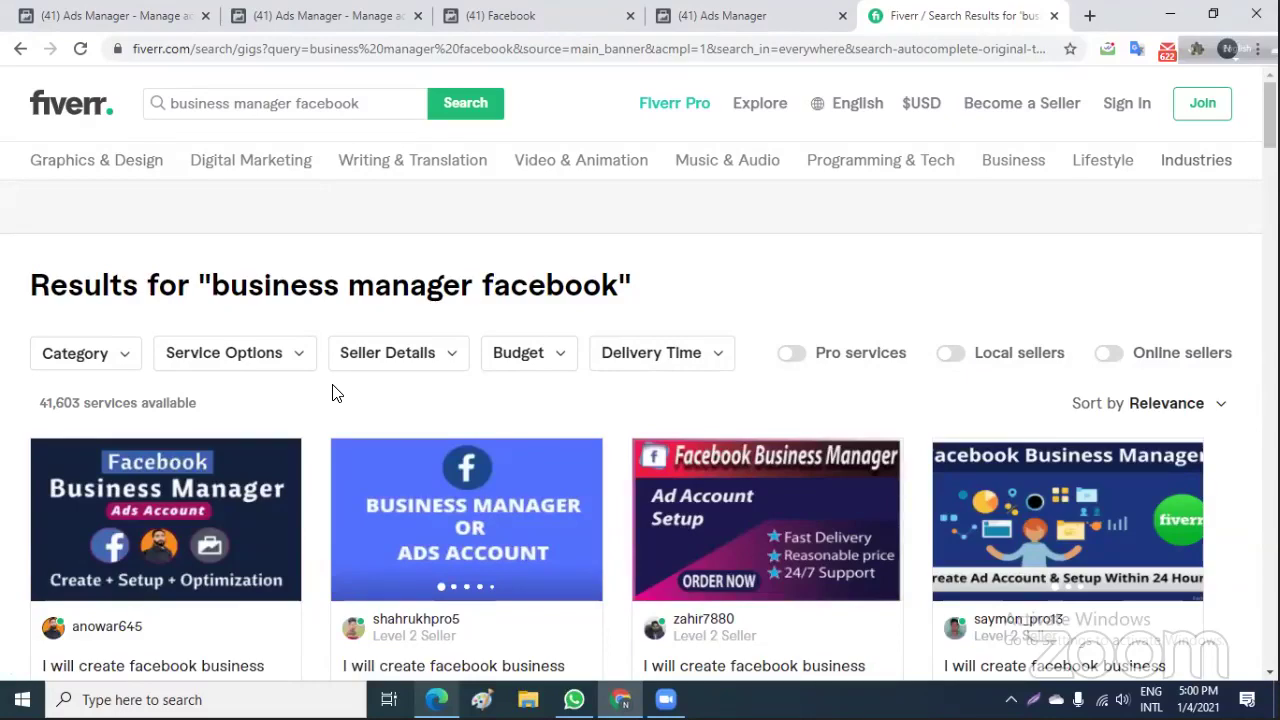
Open the first Facebook business manager and ads account gig from the search results in a new browser tab.
scroll(336, 393, down, 1)
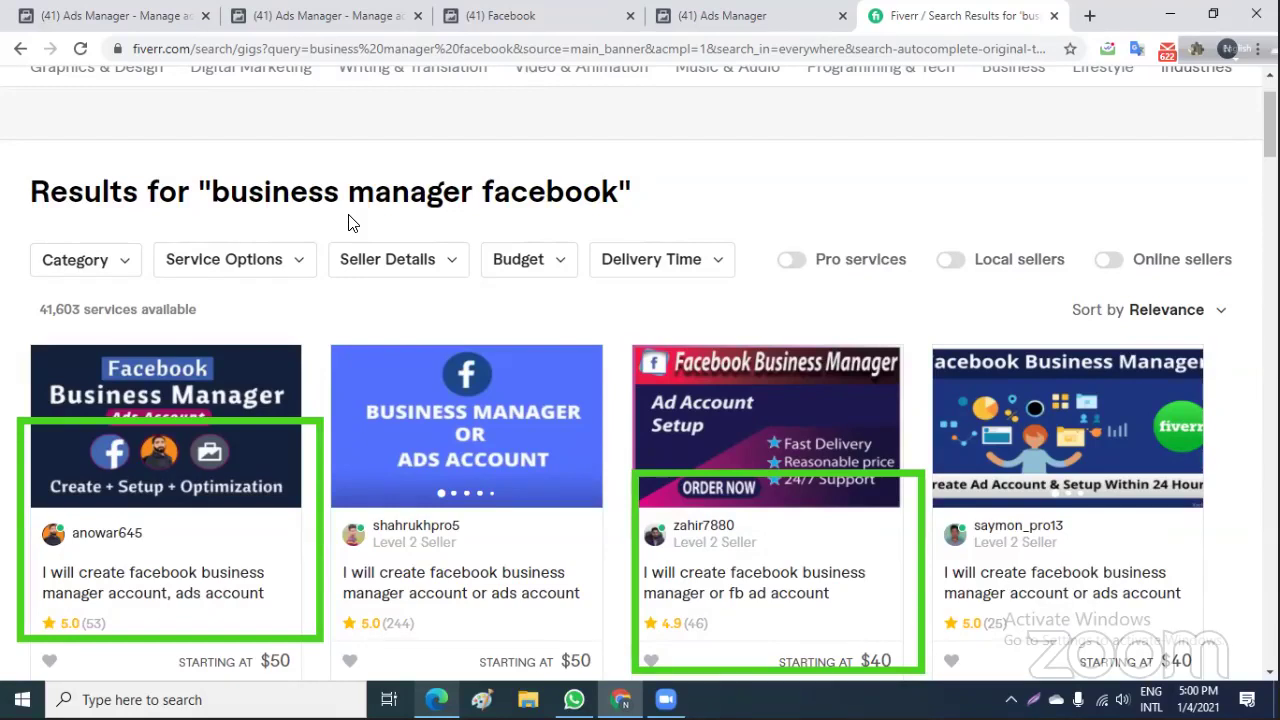
right_click(144, 584)
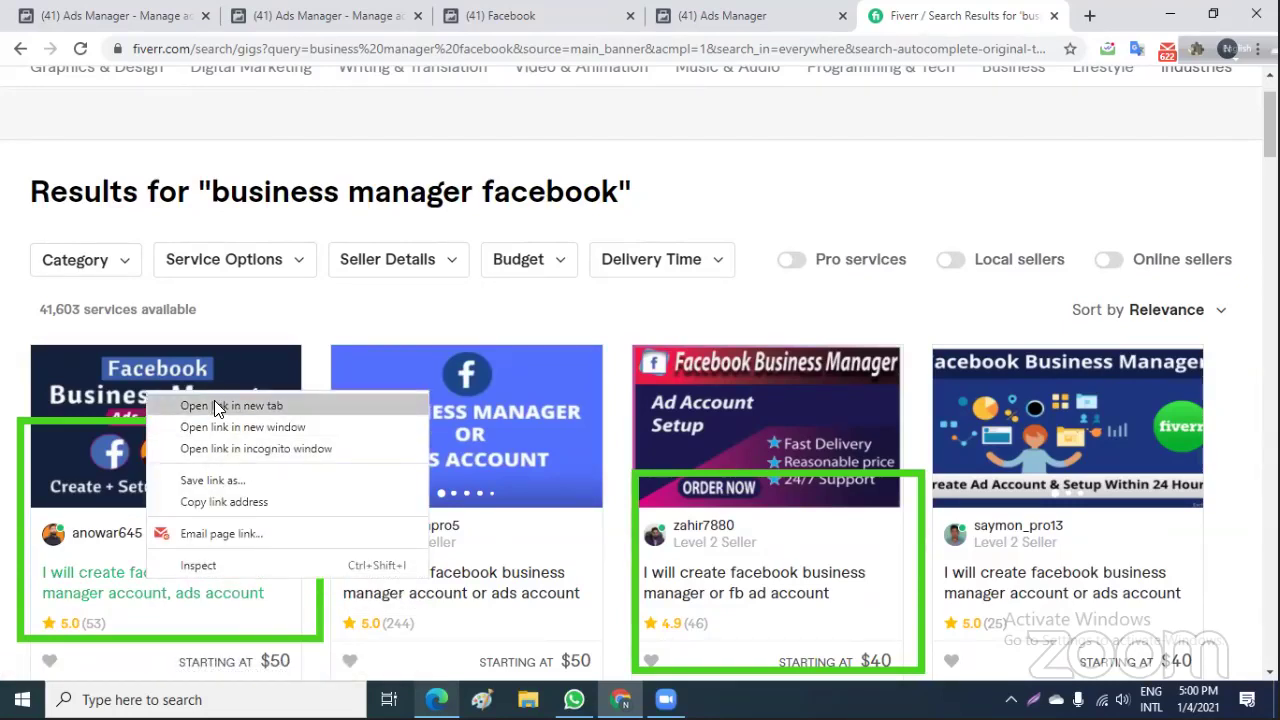